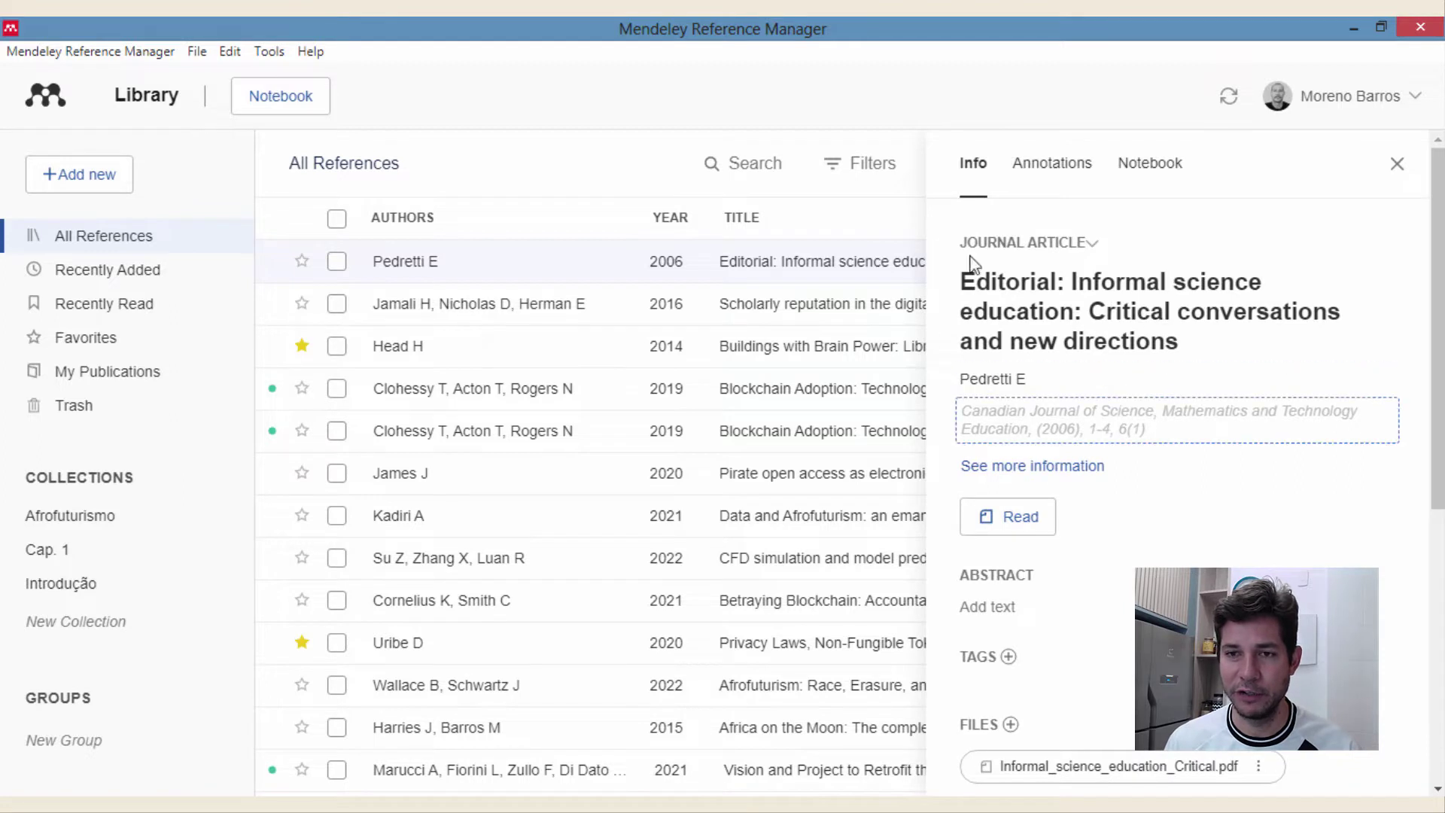
Step: Examine the annotations, notebook and info views of the reference "Editorial: Informal science education" and close its details
left_click(1041, 184)
key("Right")
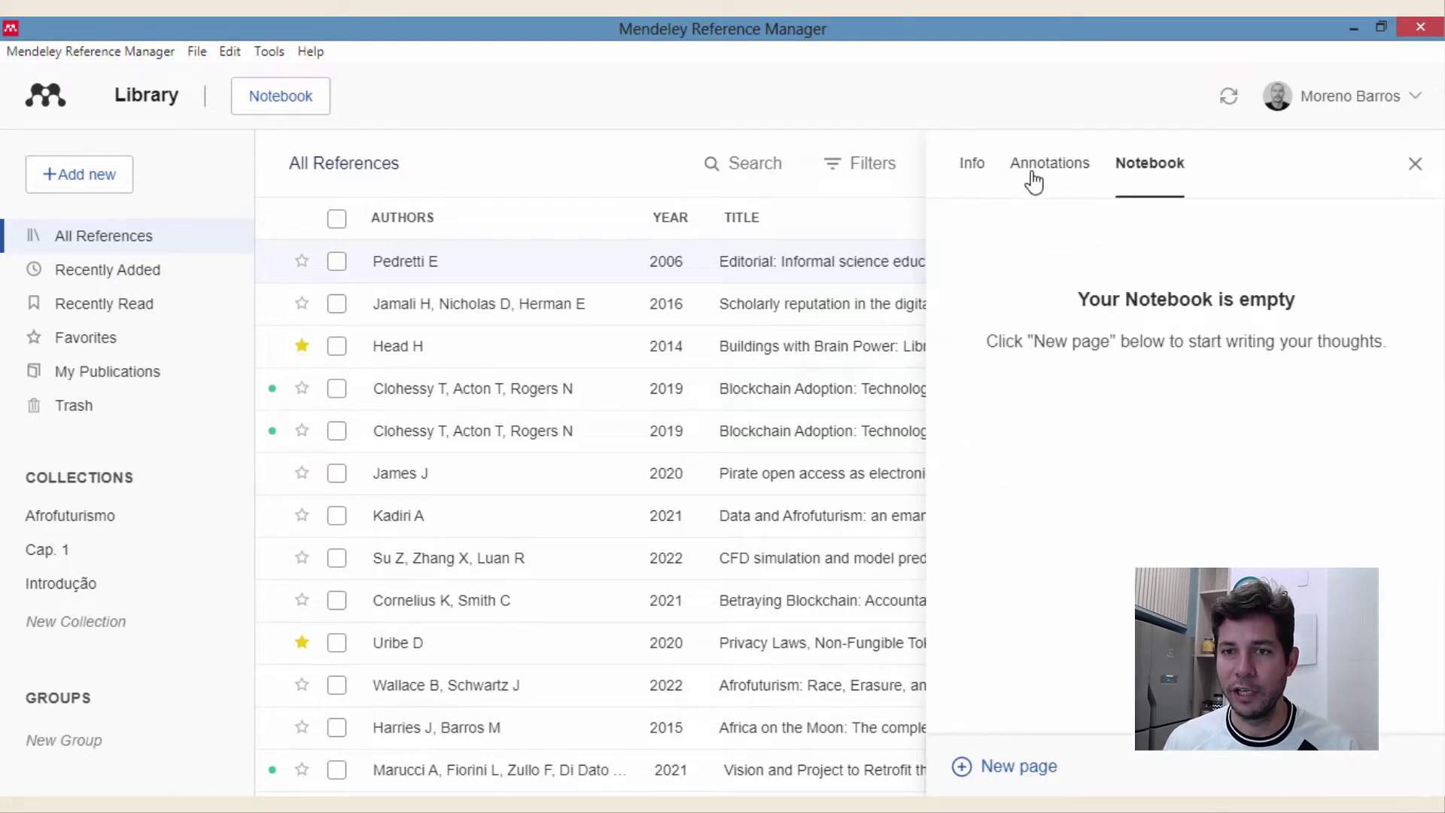
left_click(1033, 180)
left_click(1144, 180)
left_click(1038, 175)
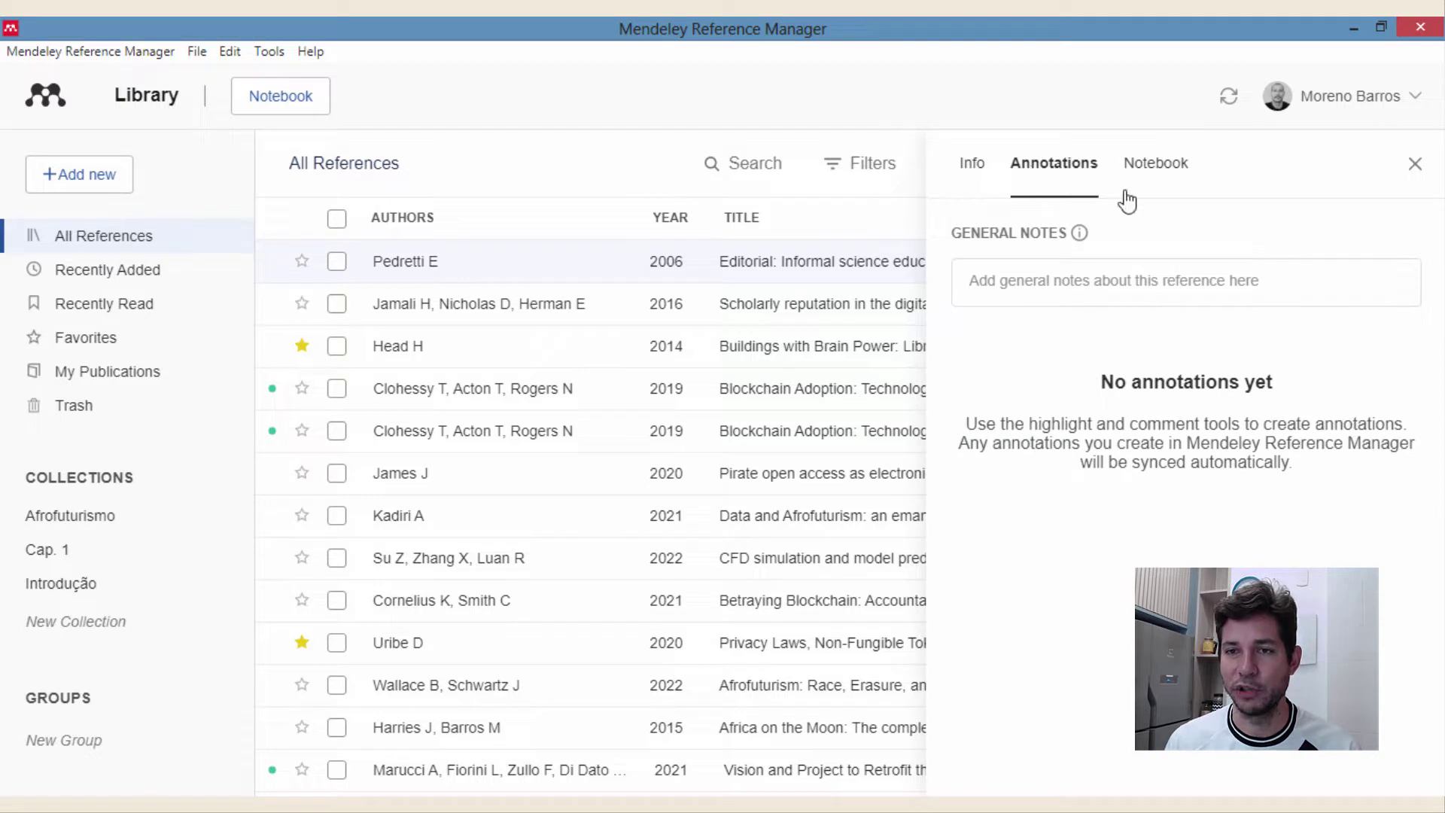
left_click(1145, 177)
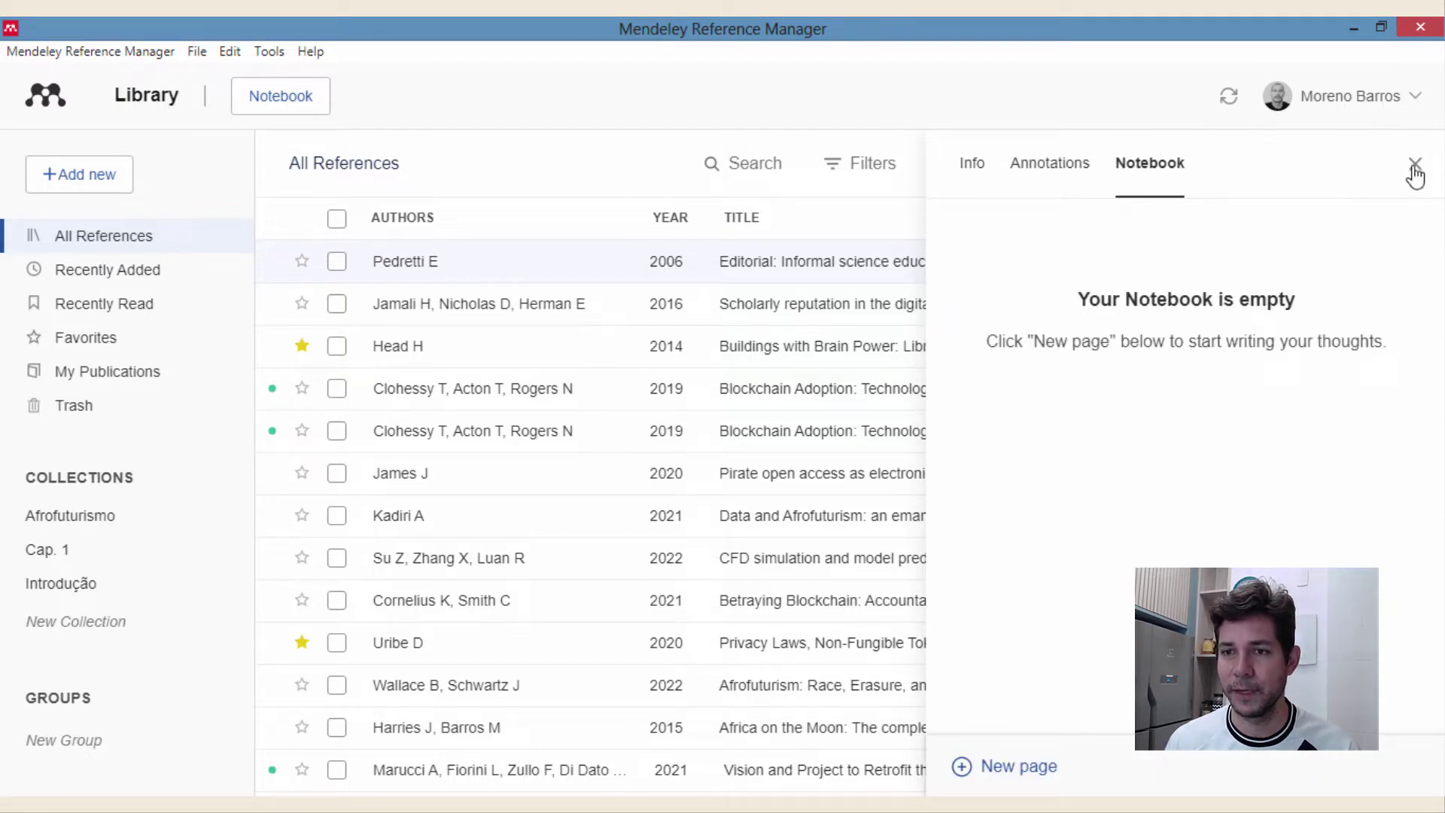
left_click(1052, 161)
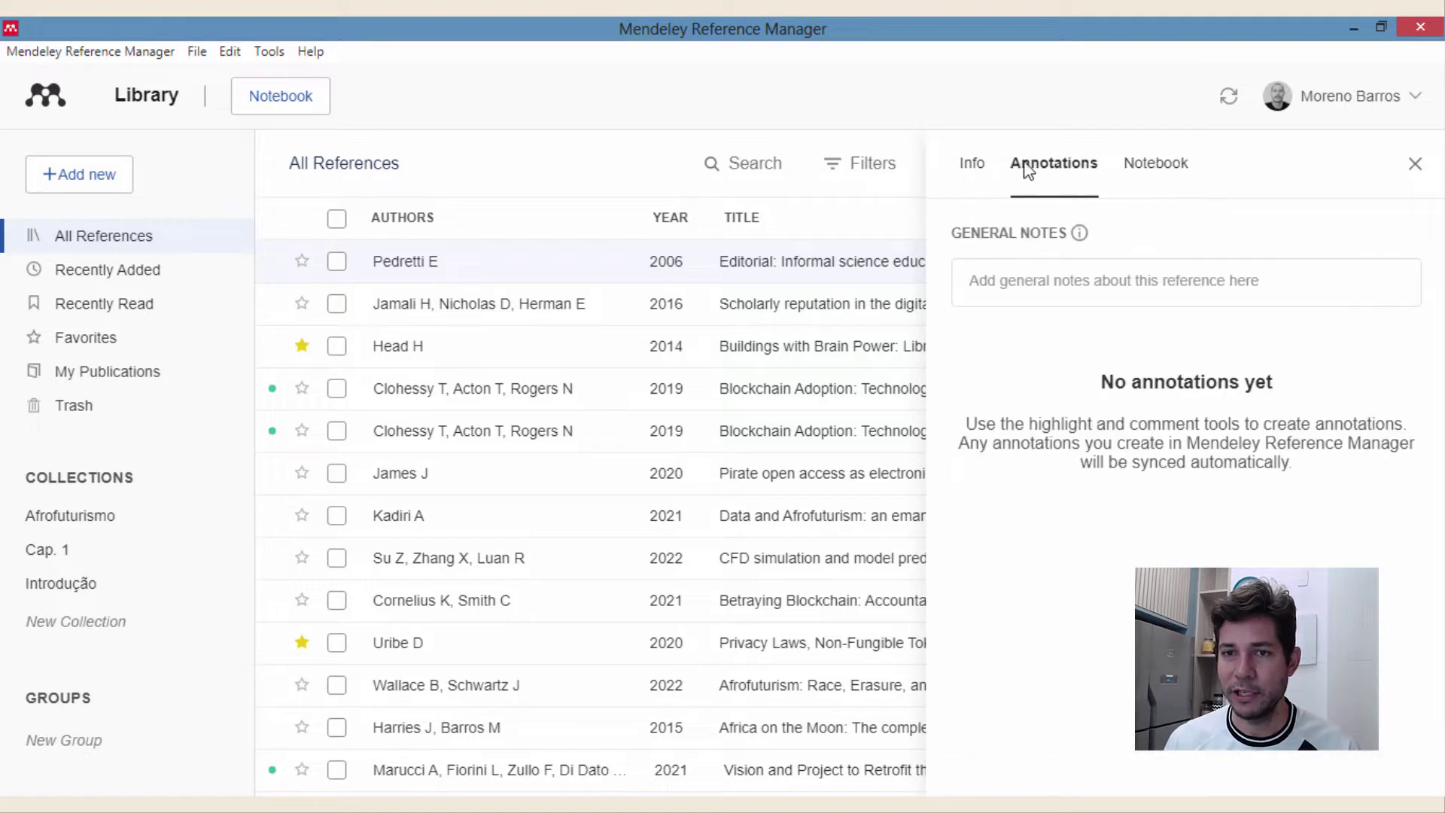
left_click(981, 170)
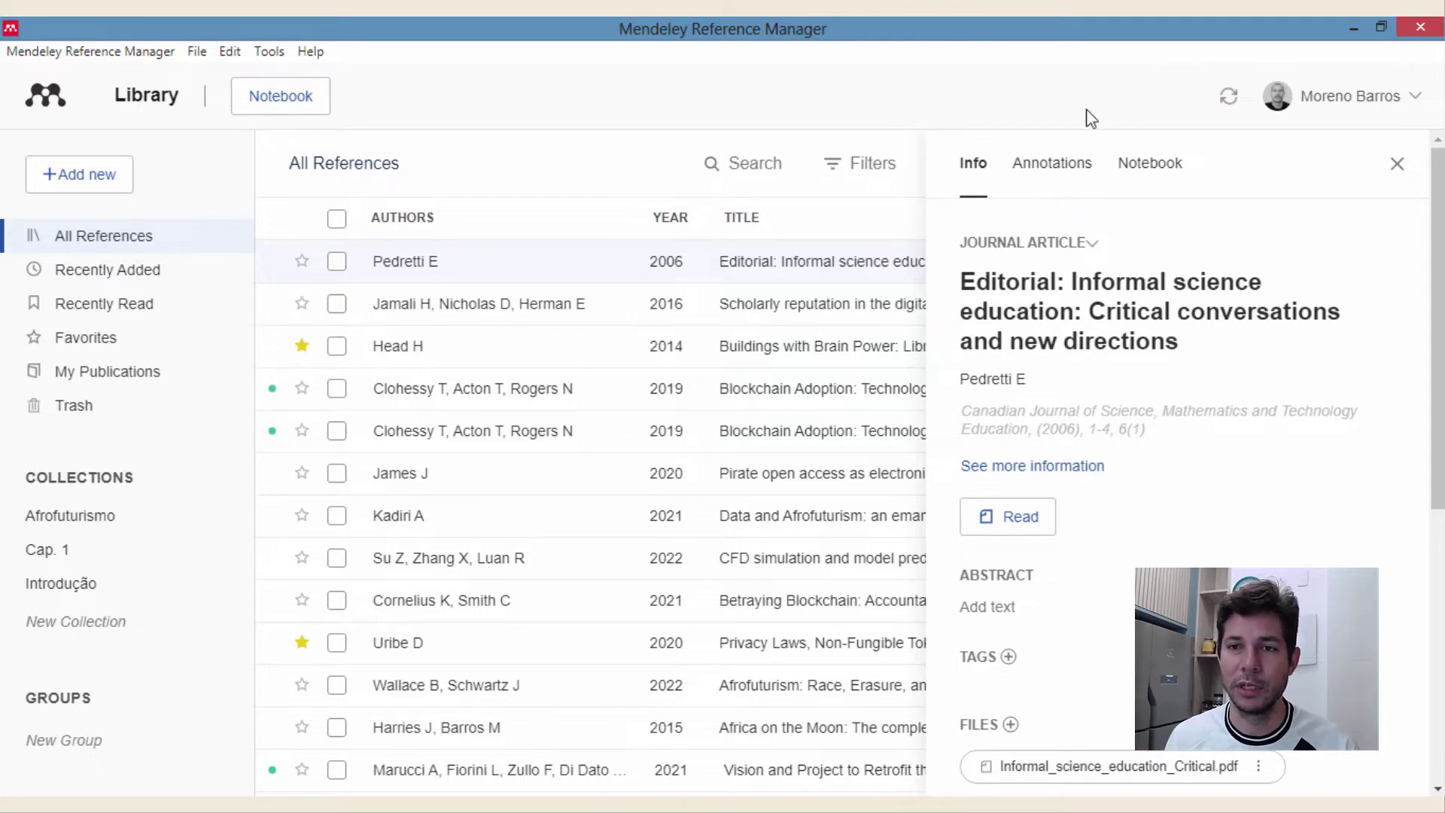
left_click(1061, 168)
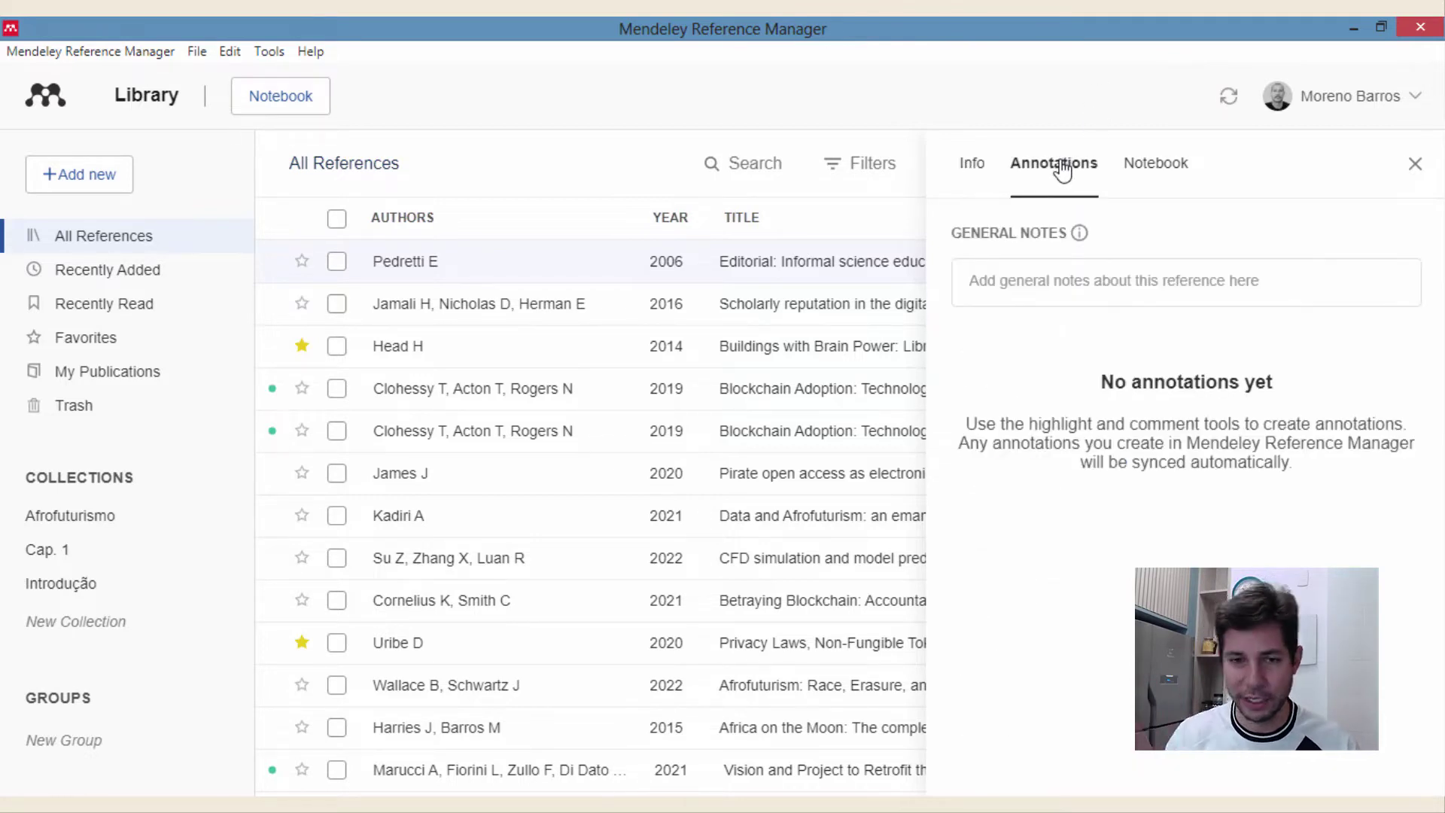
left_click(1157, 170)
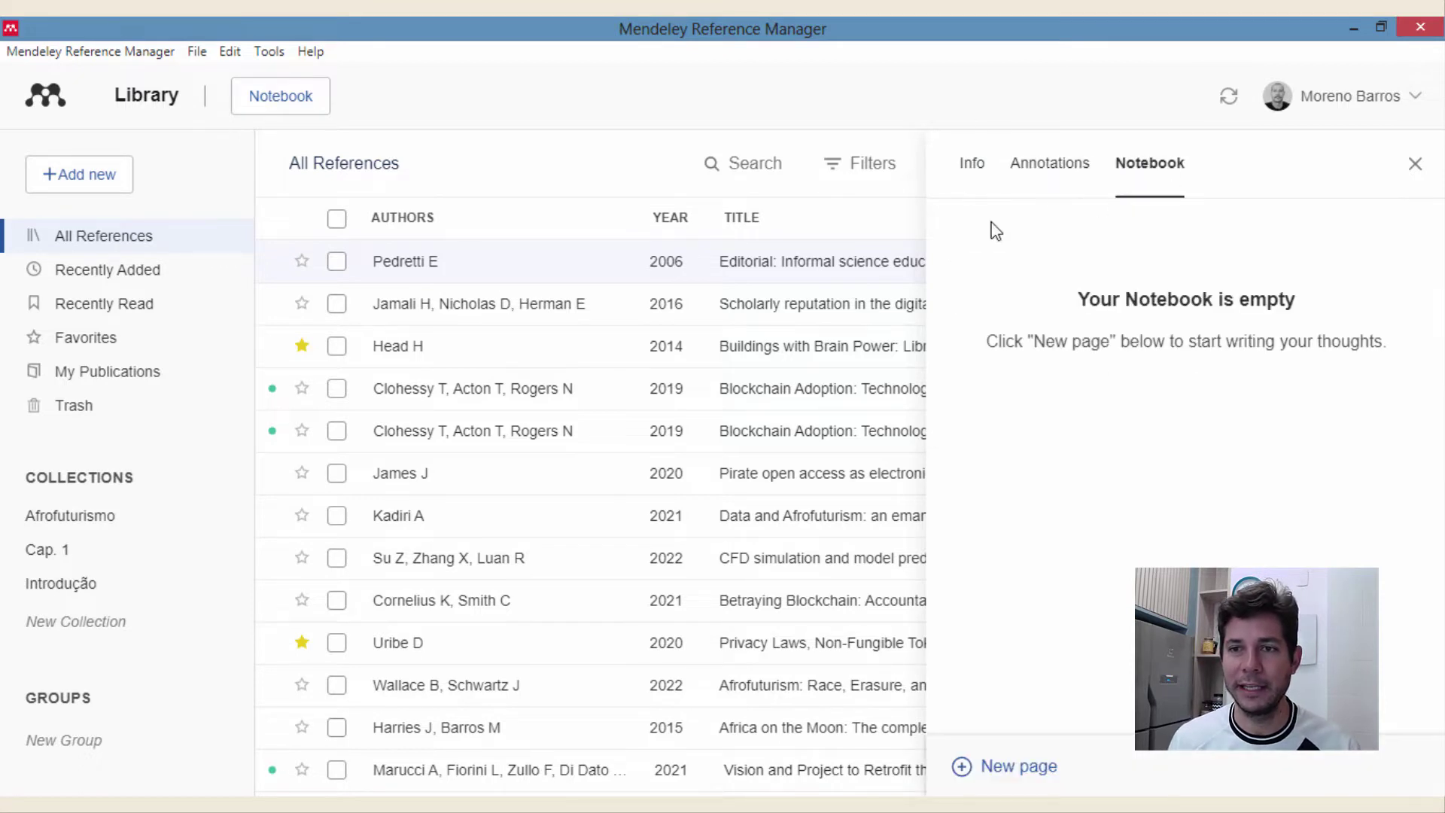
left_click(1064, 182)
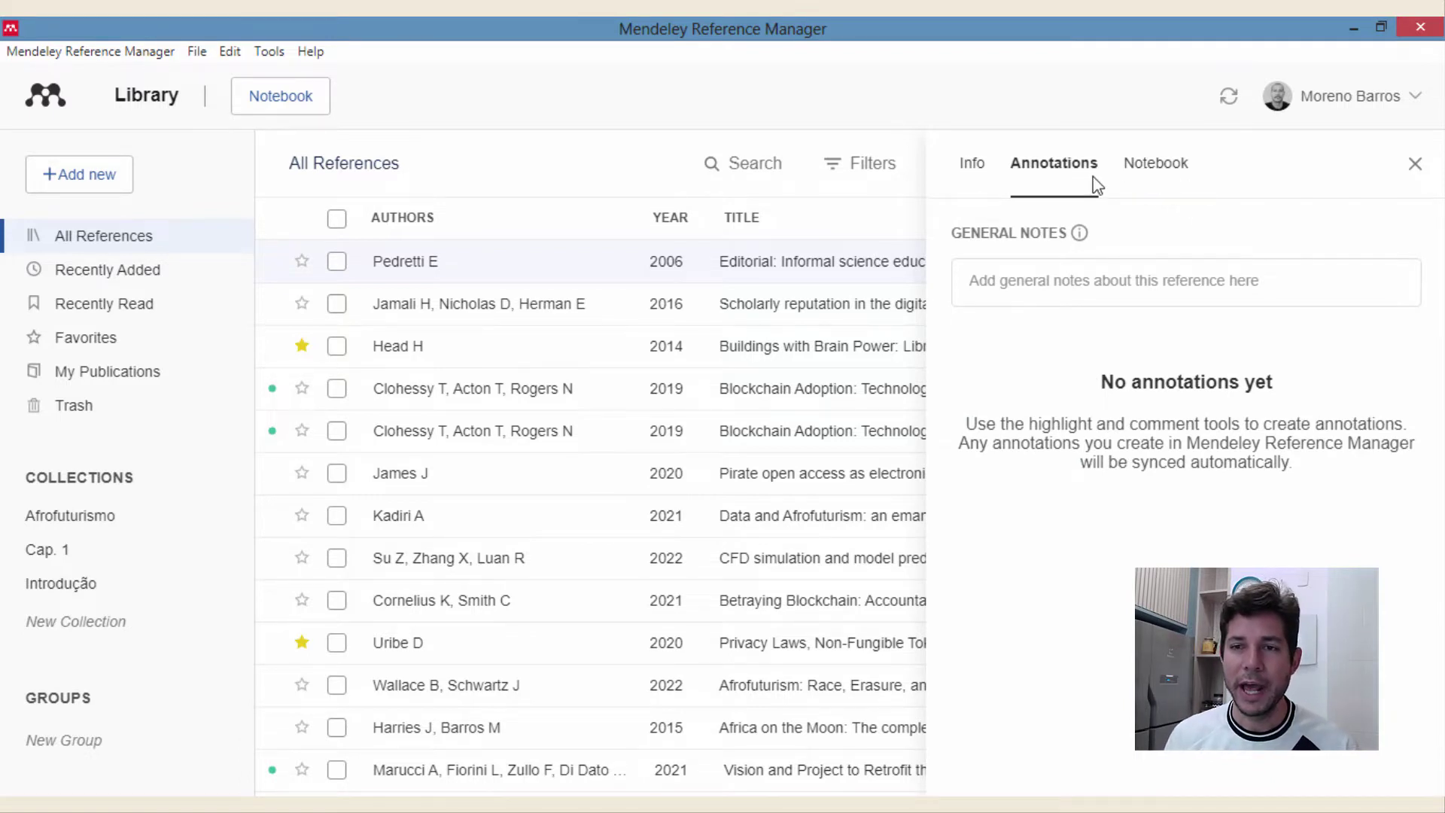
left_click(1154, 181)
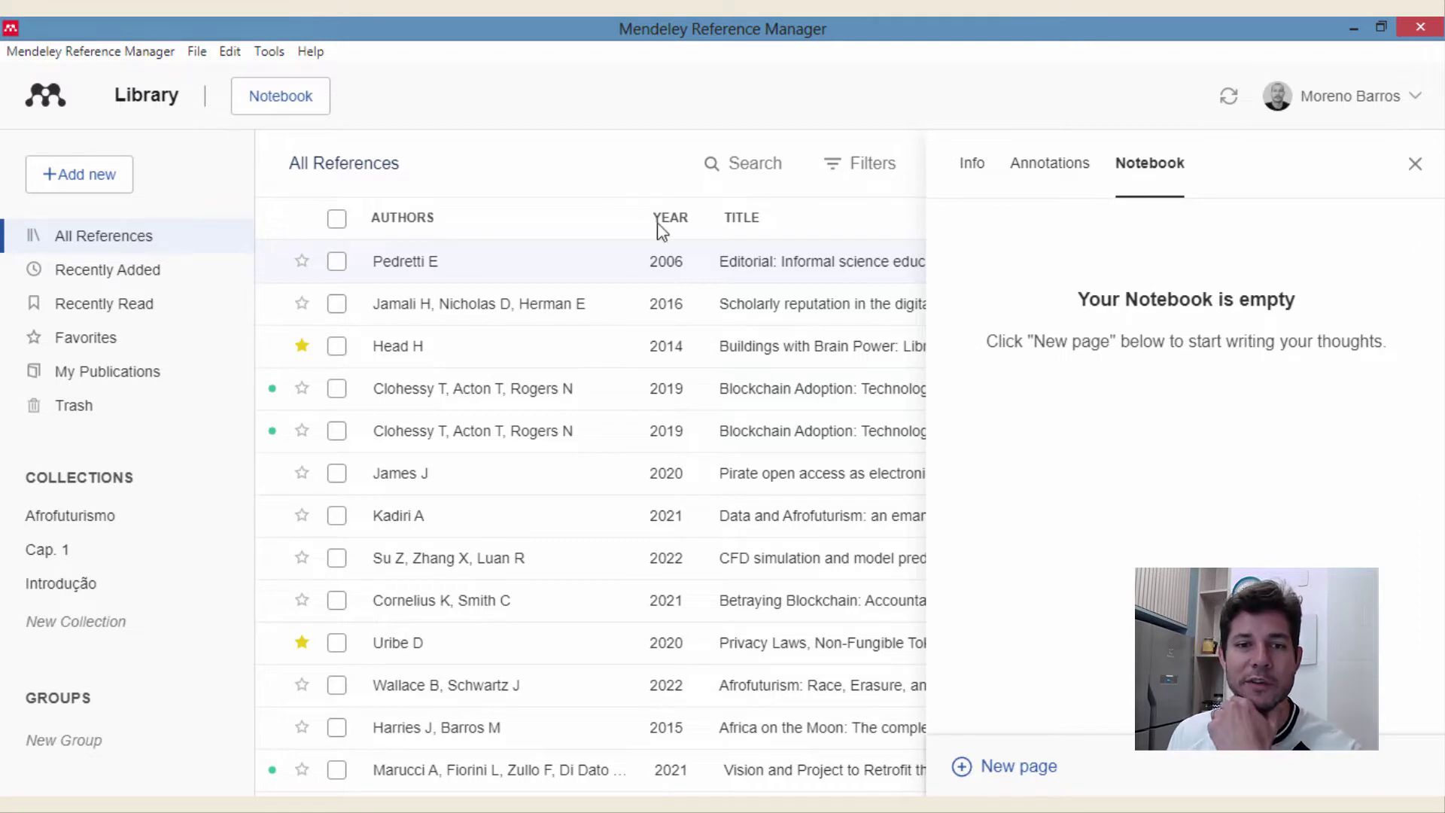
left_click(979, 166)
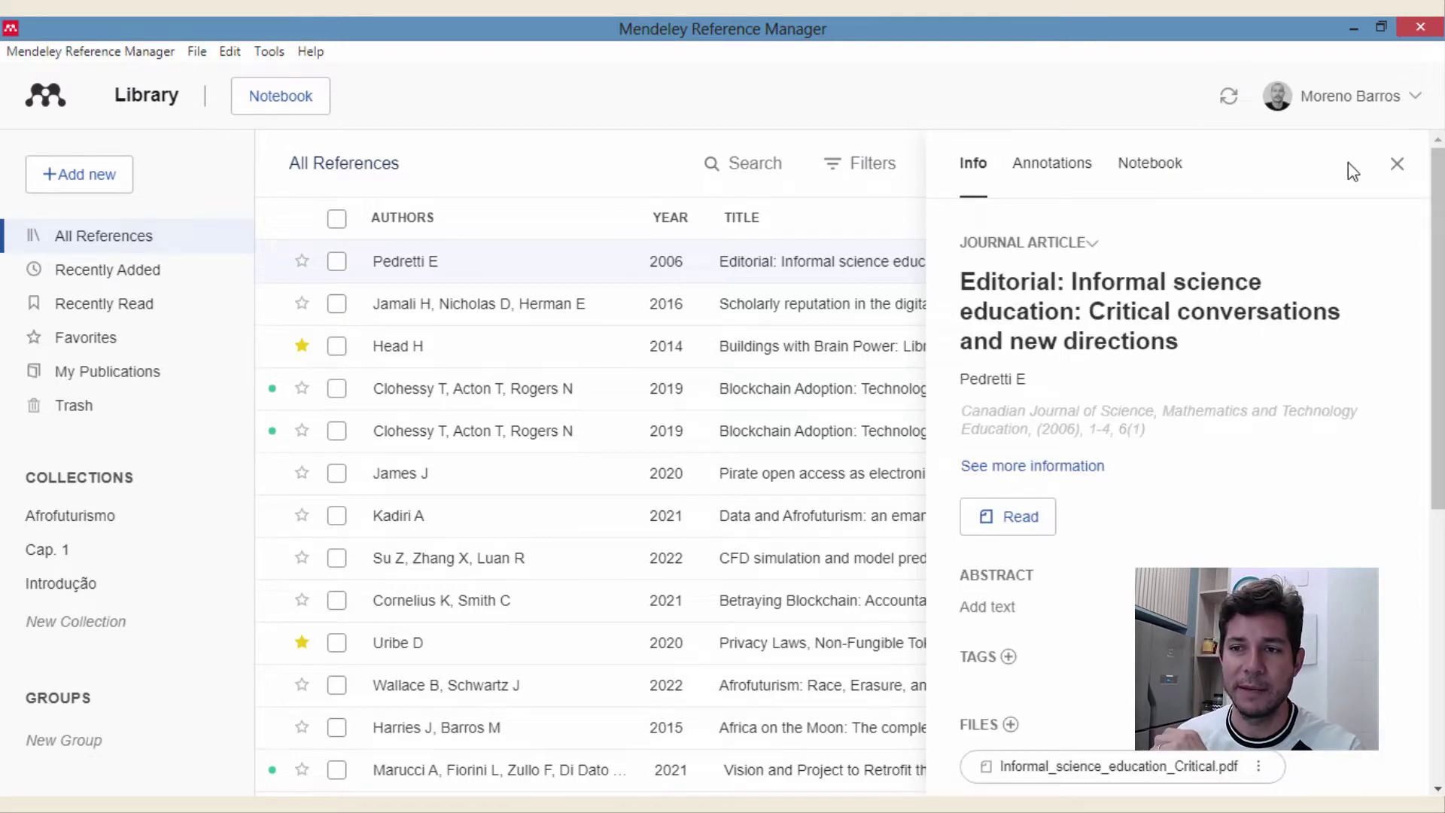
left_click(1397, 164)
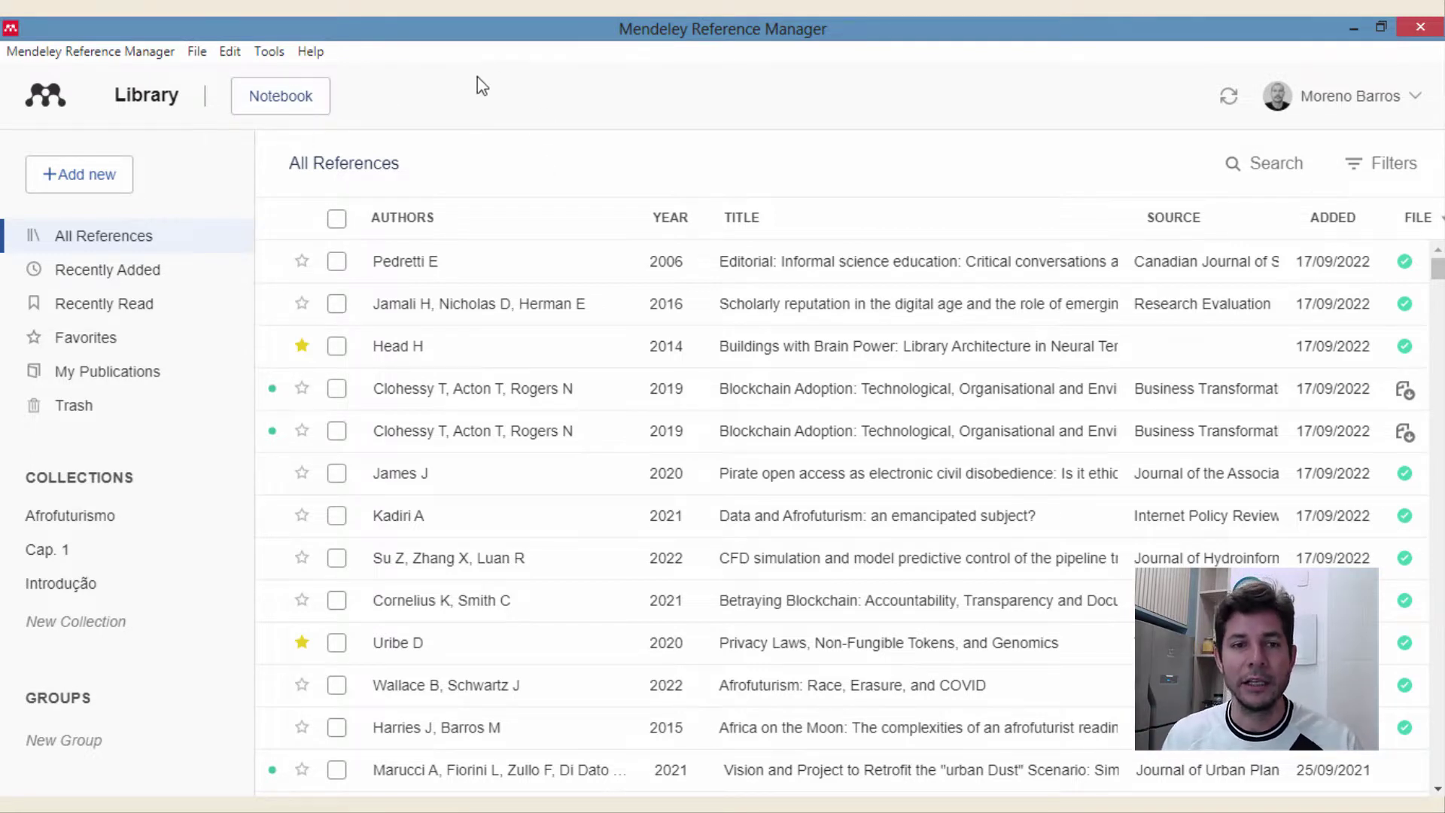
Step: Open the library's general notebook, check its annotations and notebook views, and close it
left_click(303, 102)
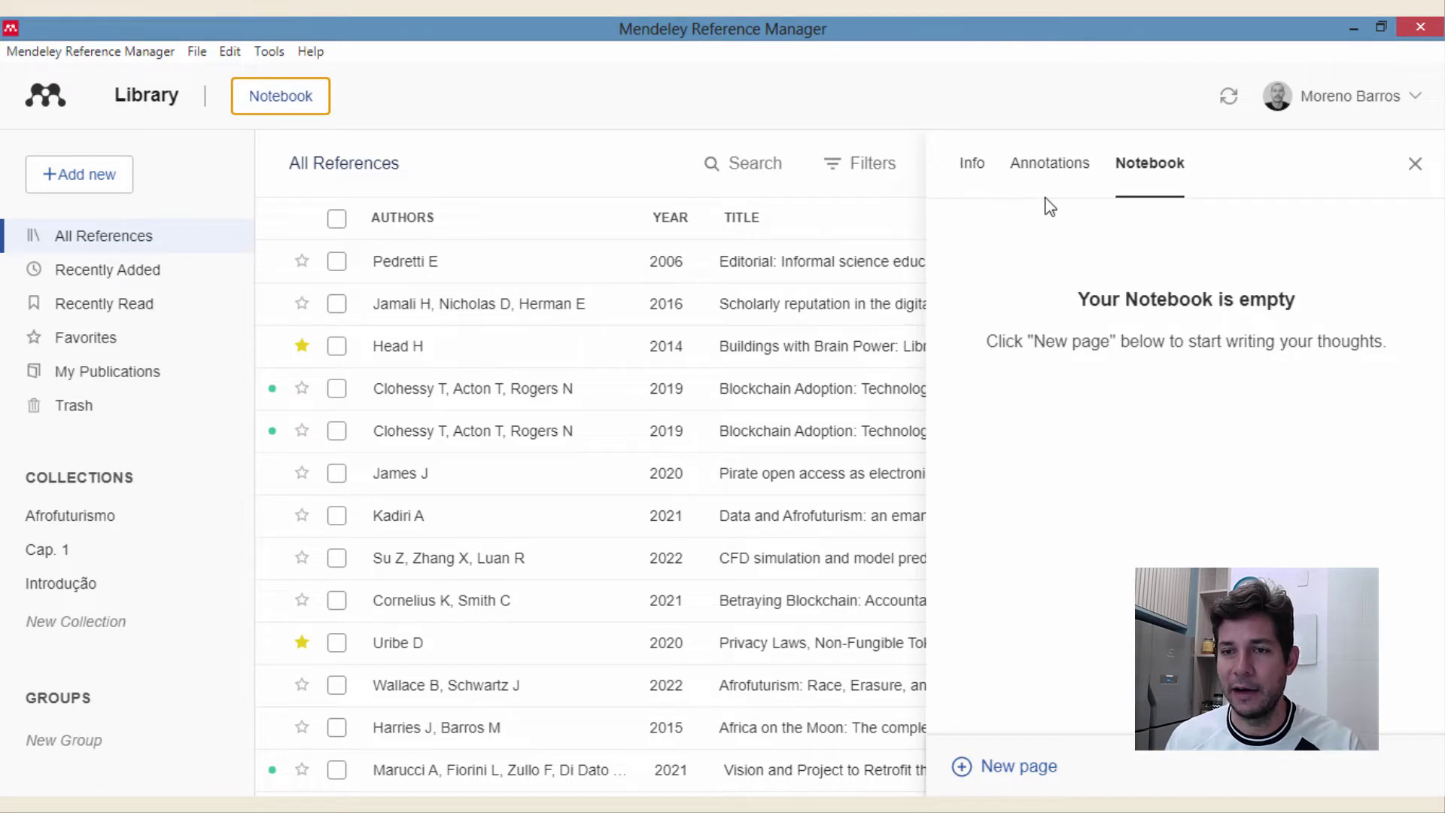
left_click(1066, 167)
left_click(1146, 166)
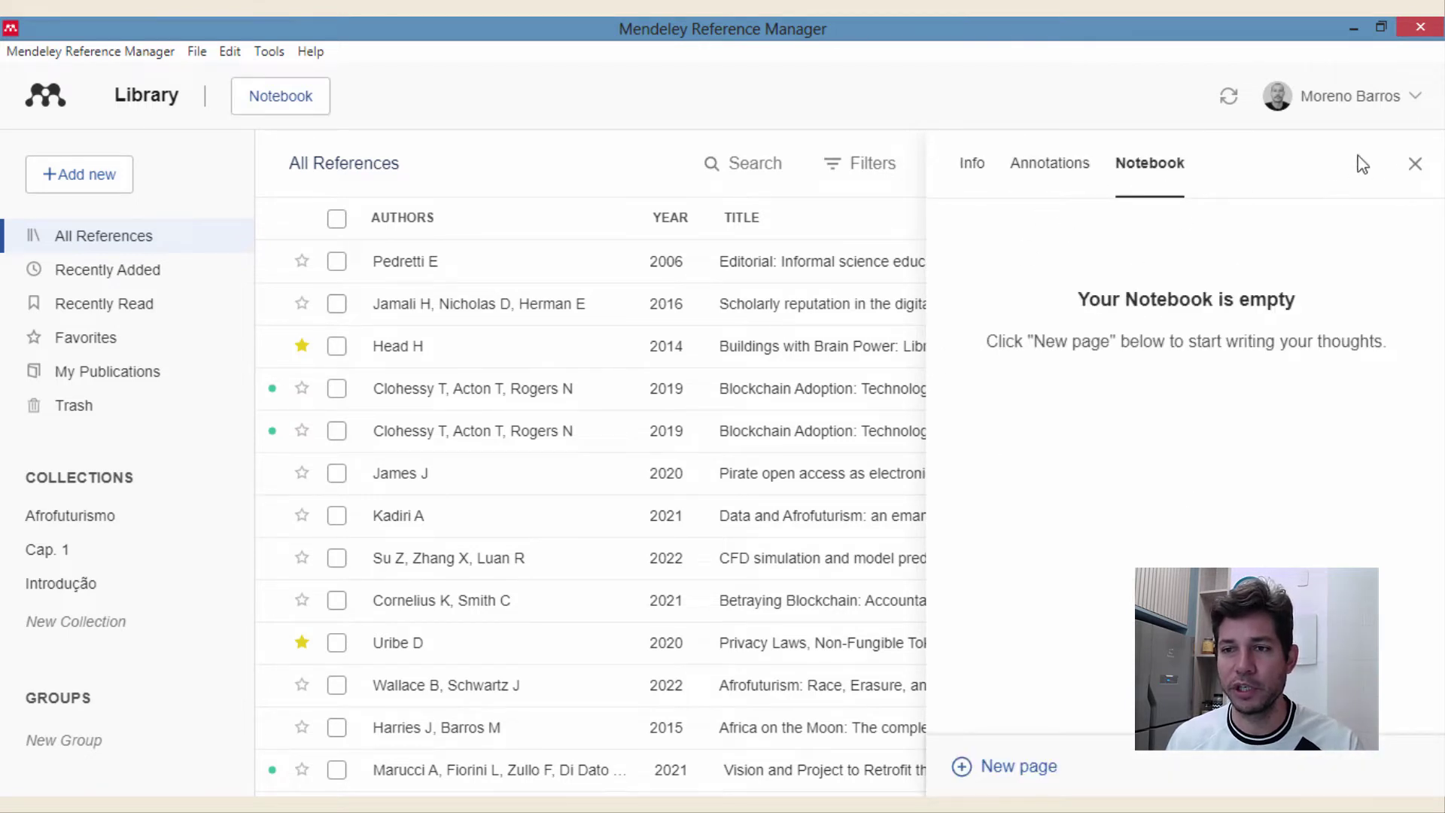
left_click(1414, 164)
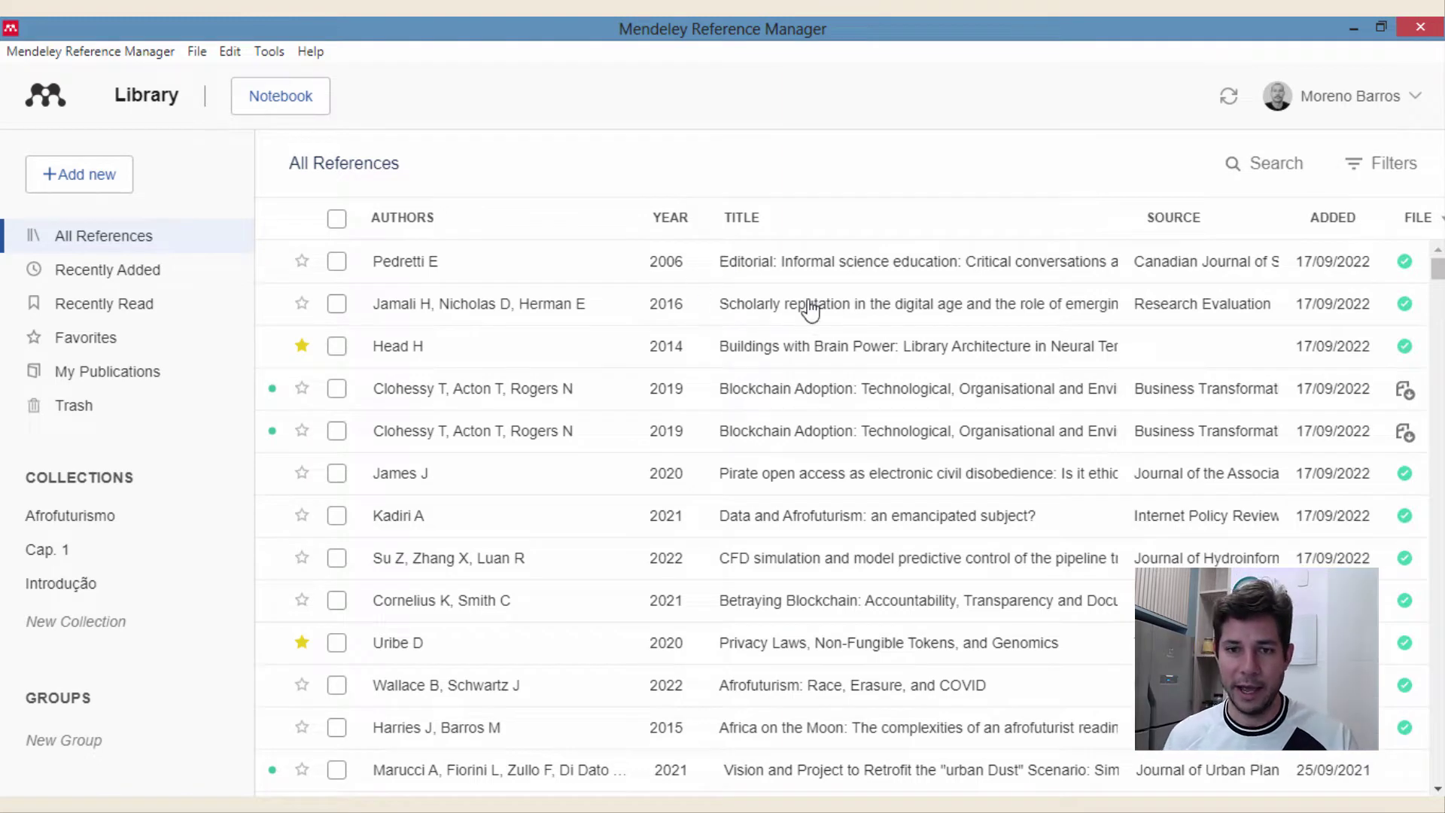
scroll(911, 436, "down", 4)
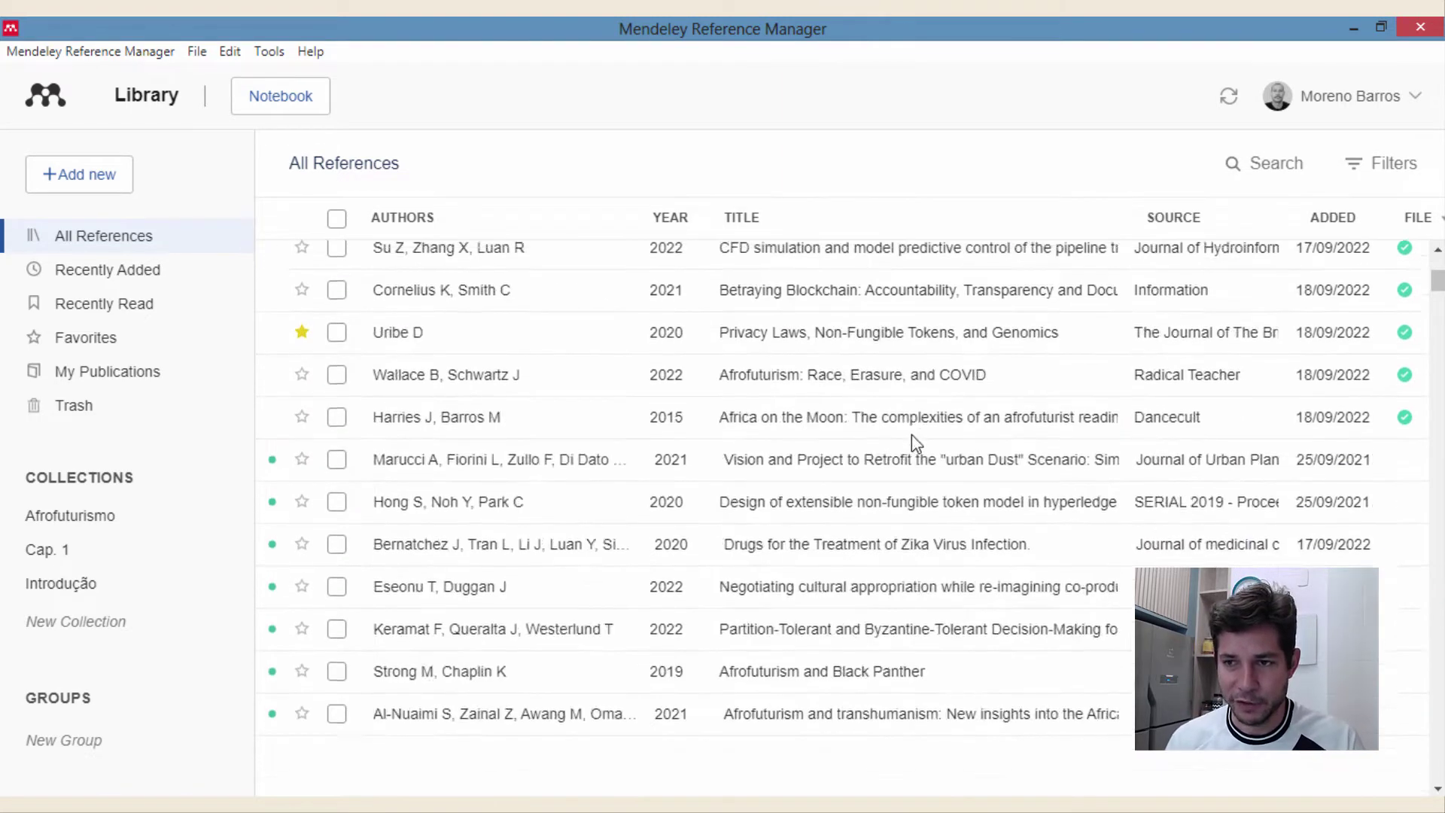
scroll(910, 437, "up", 4)
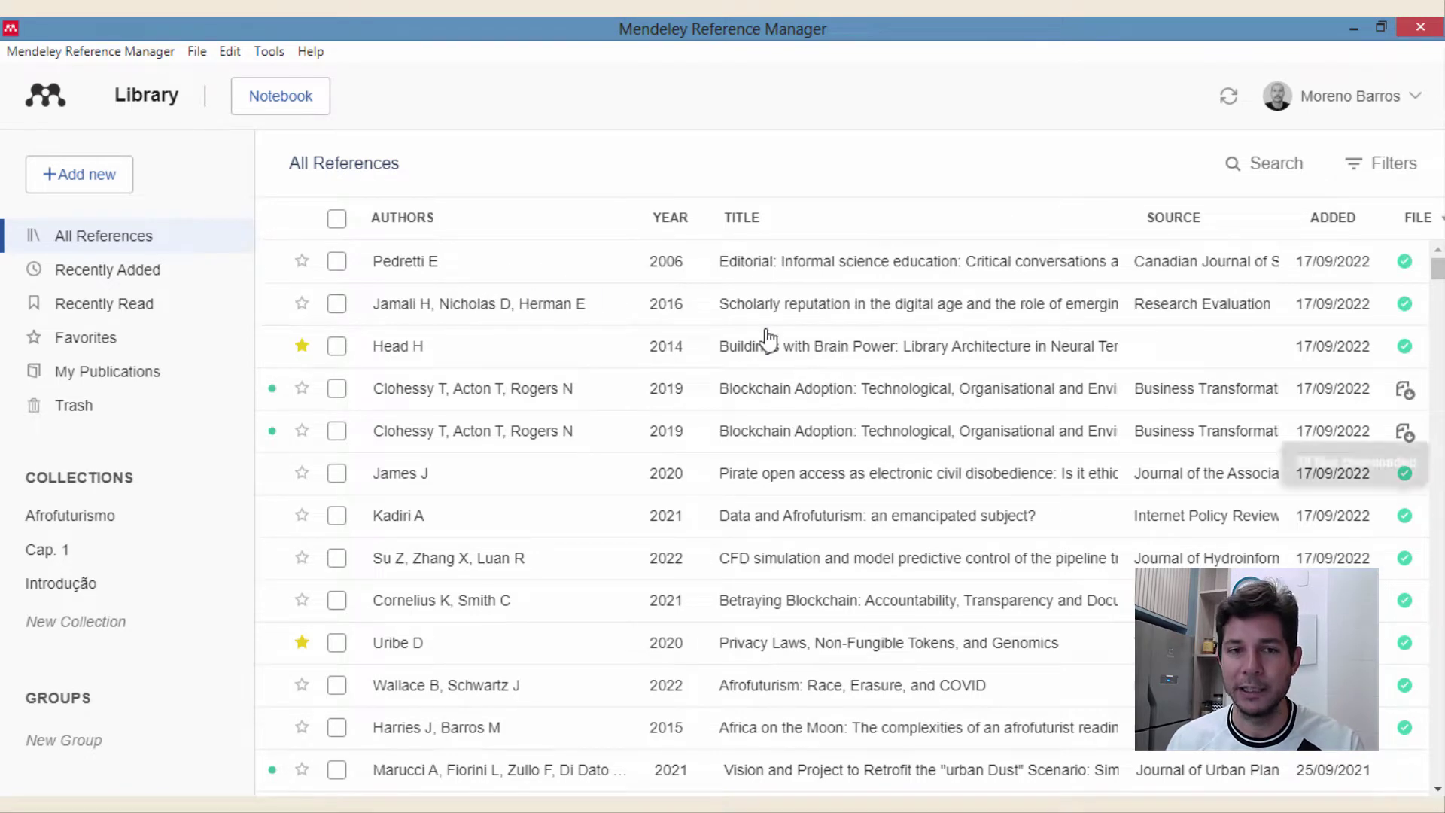
scroll(697, 407, "down", 5)
scroll(851, 351, "up", 5)
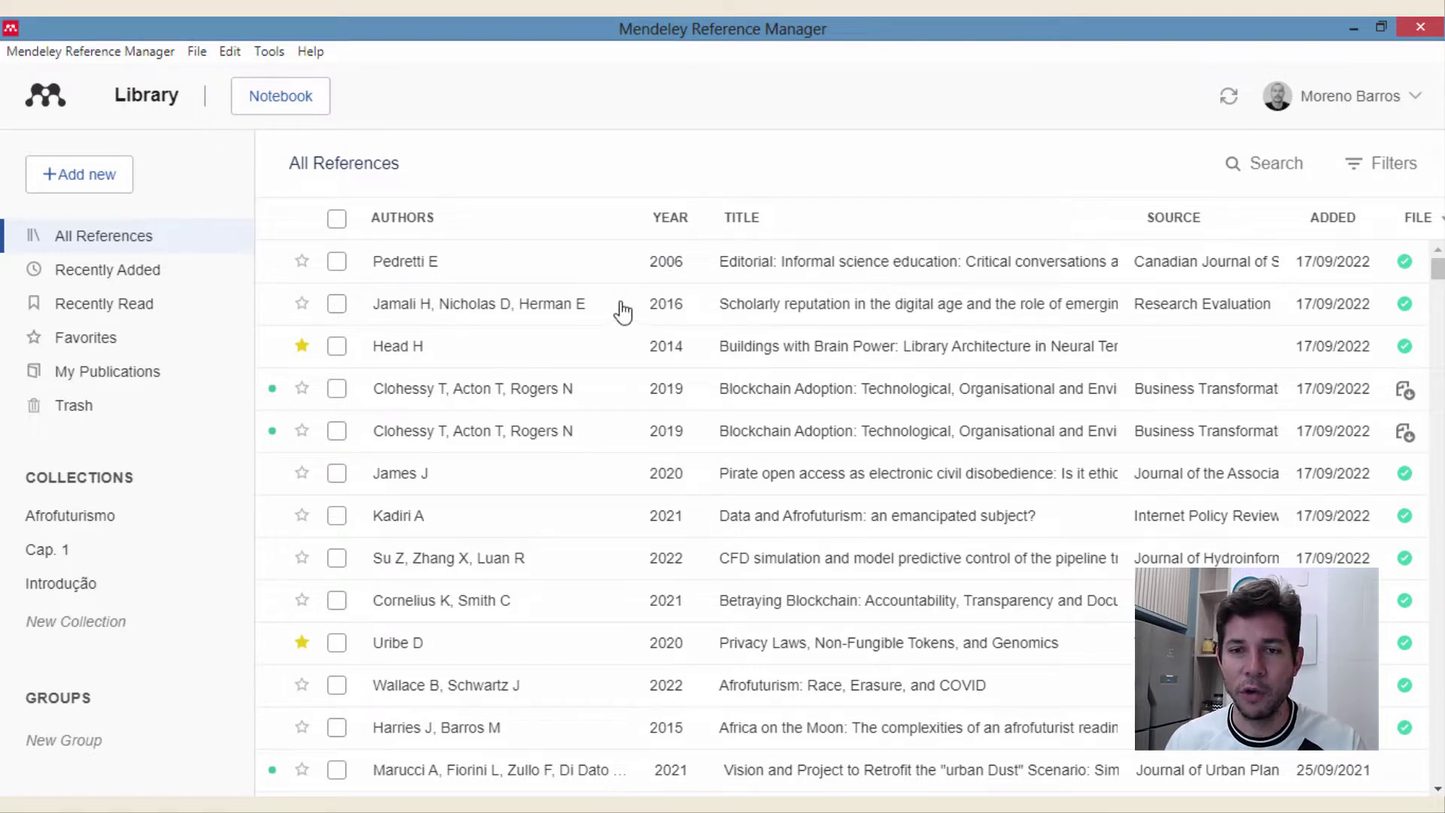
Step: Add the general note "Editorial importante para a análise dos dados finais" to the reference "Editorial: Informal science education"
left_click(763, 270)
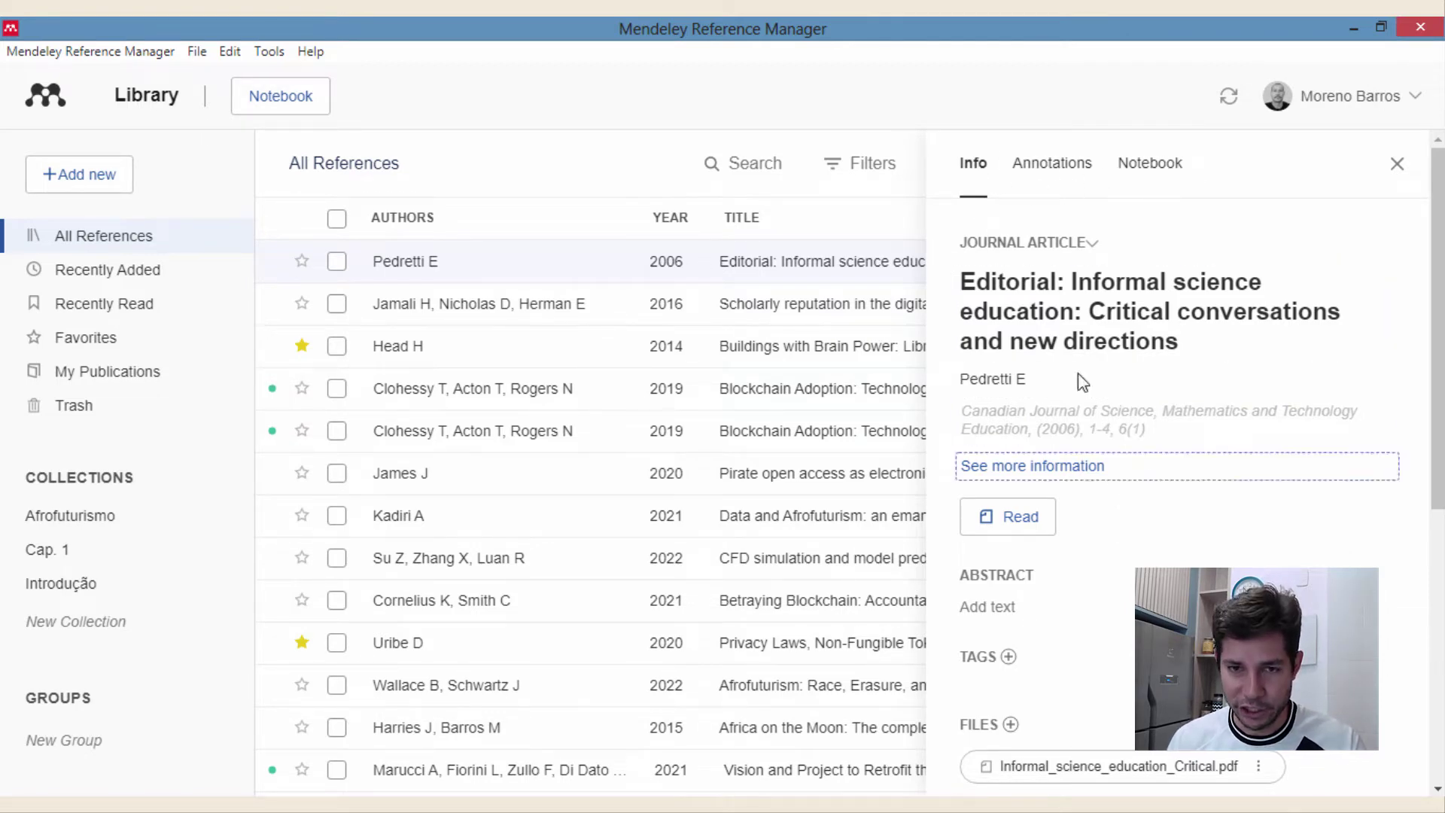
left_click(1057, 167)
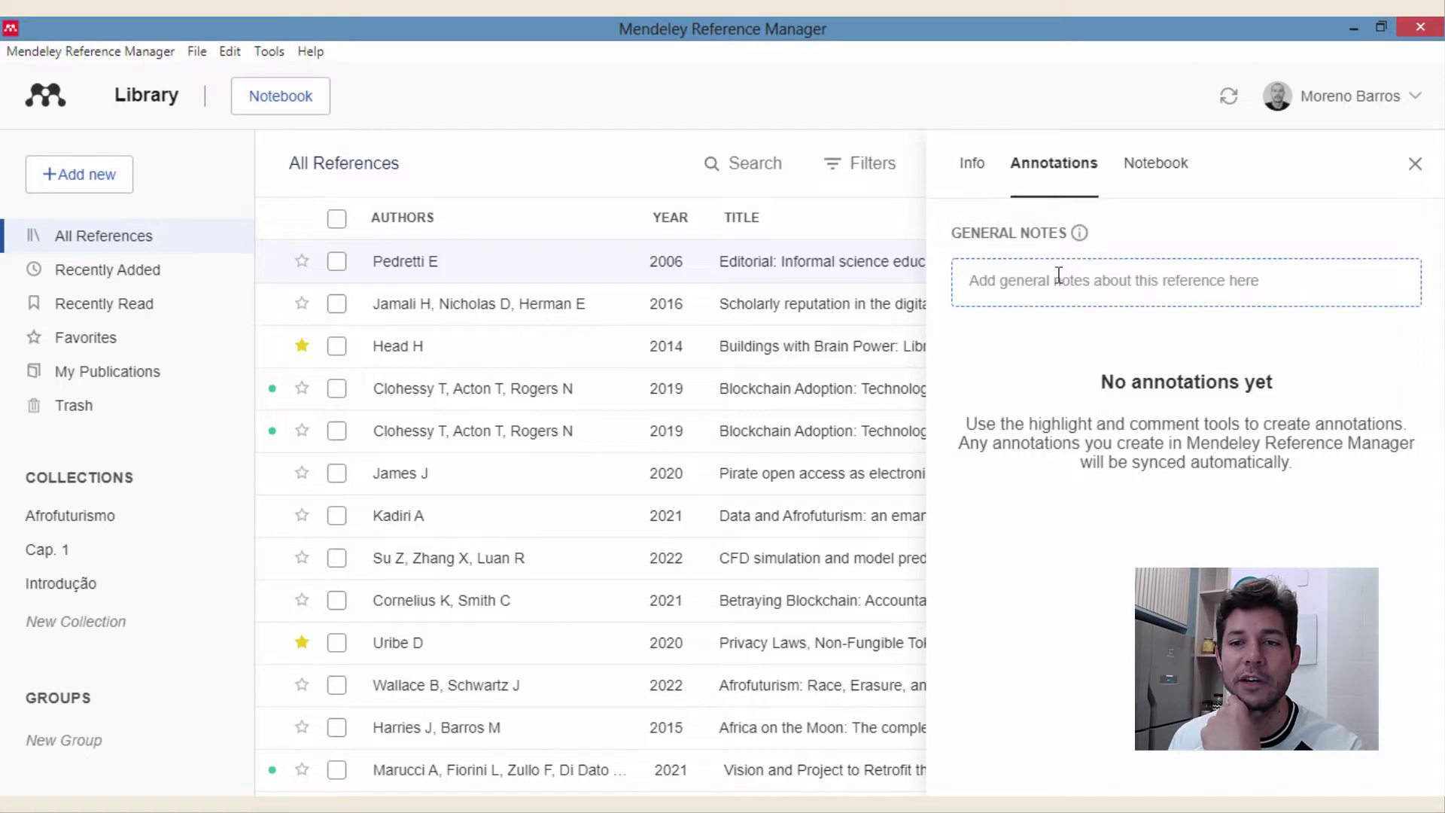
mouse_move(1079, 232)
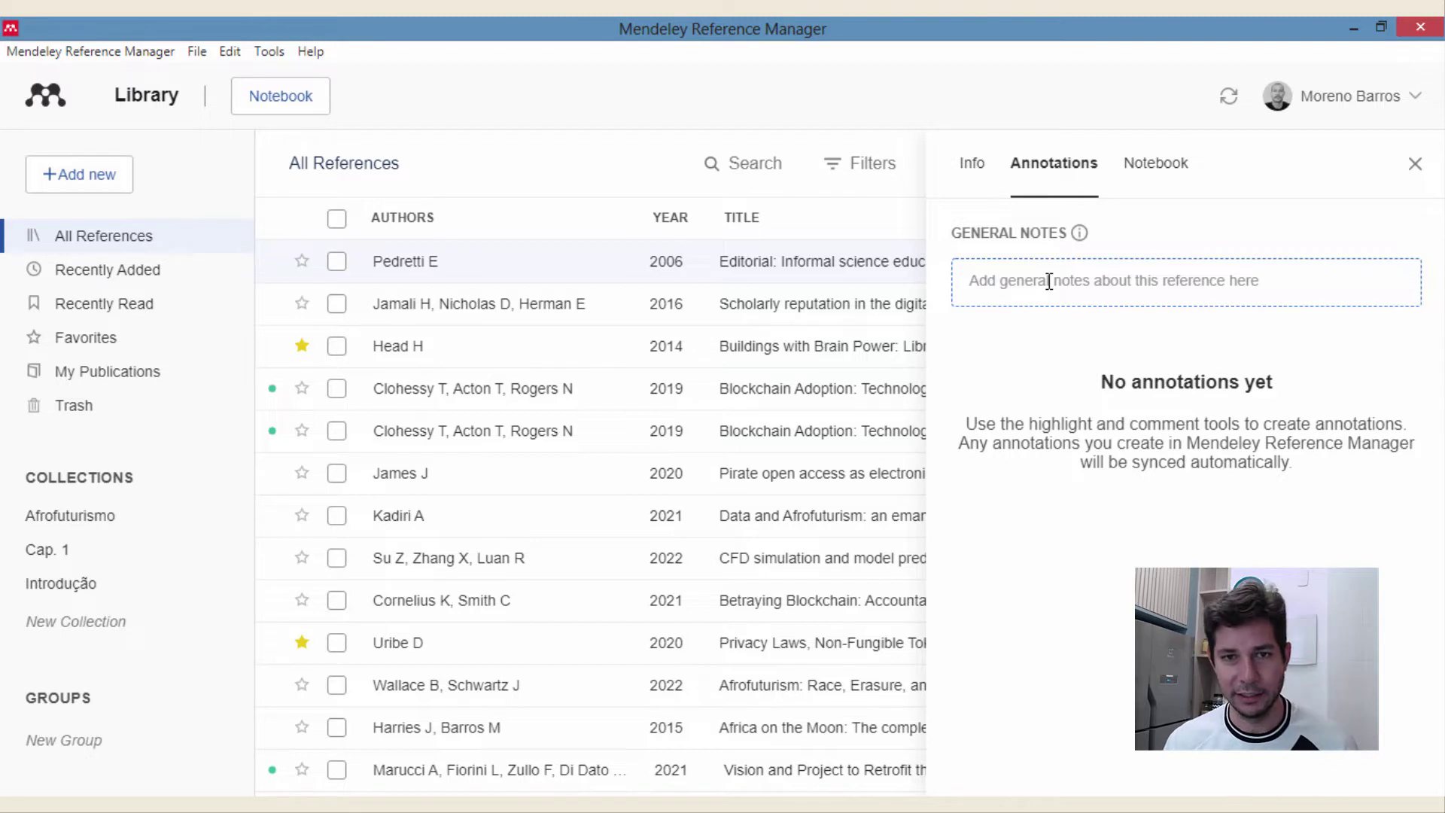
left_click(1049, 282)
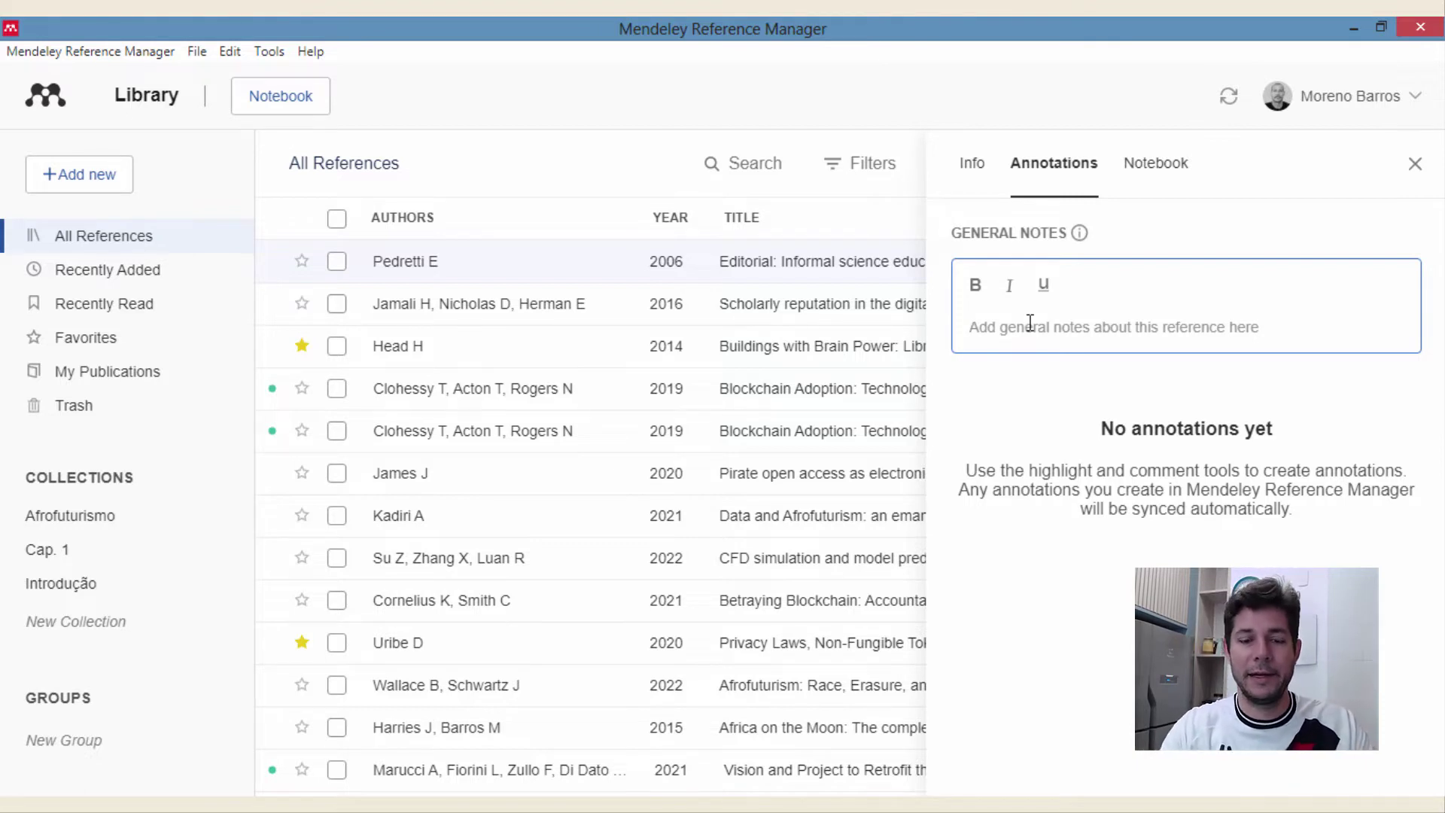
type("A")
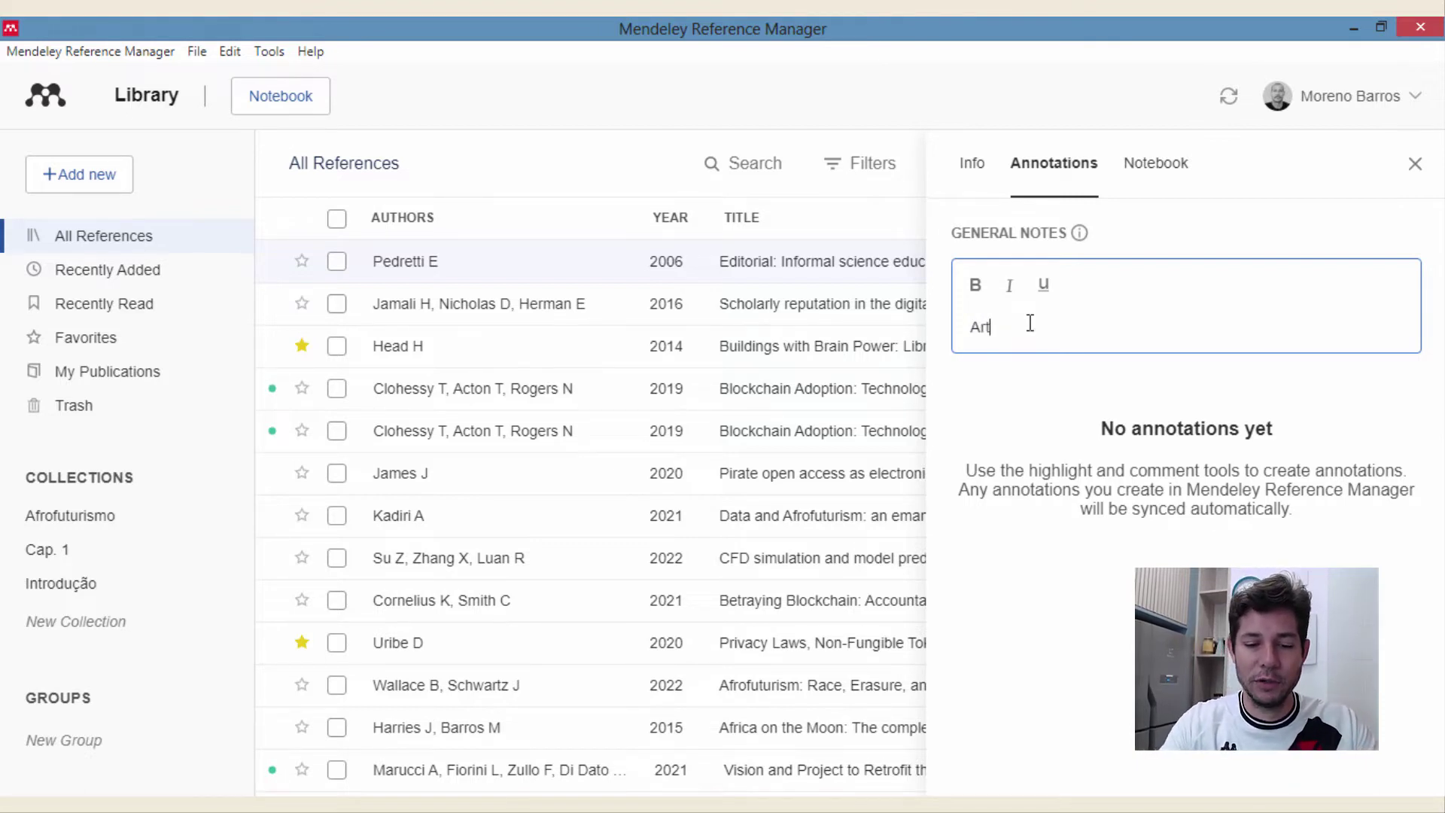
type("rt")
key("BackSpace")
key("BackSpace")
key("BackSpace")
type("edito")
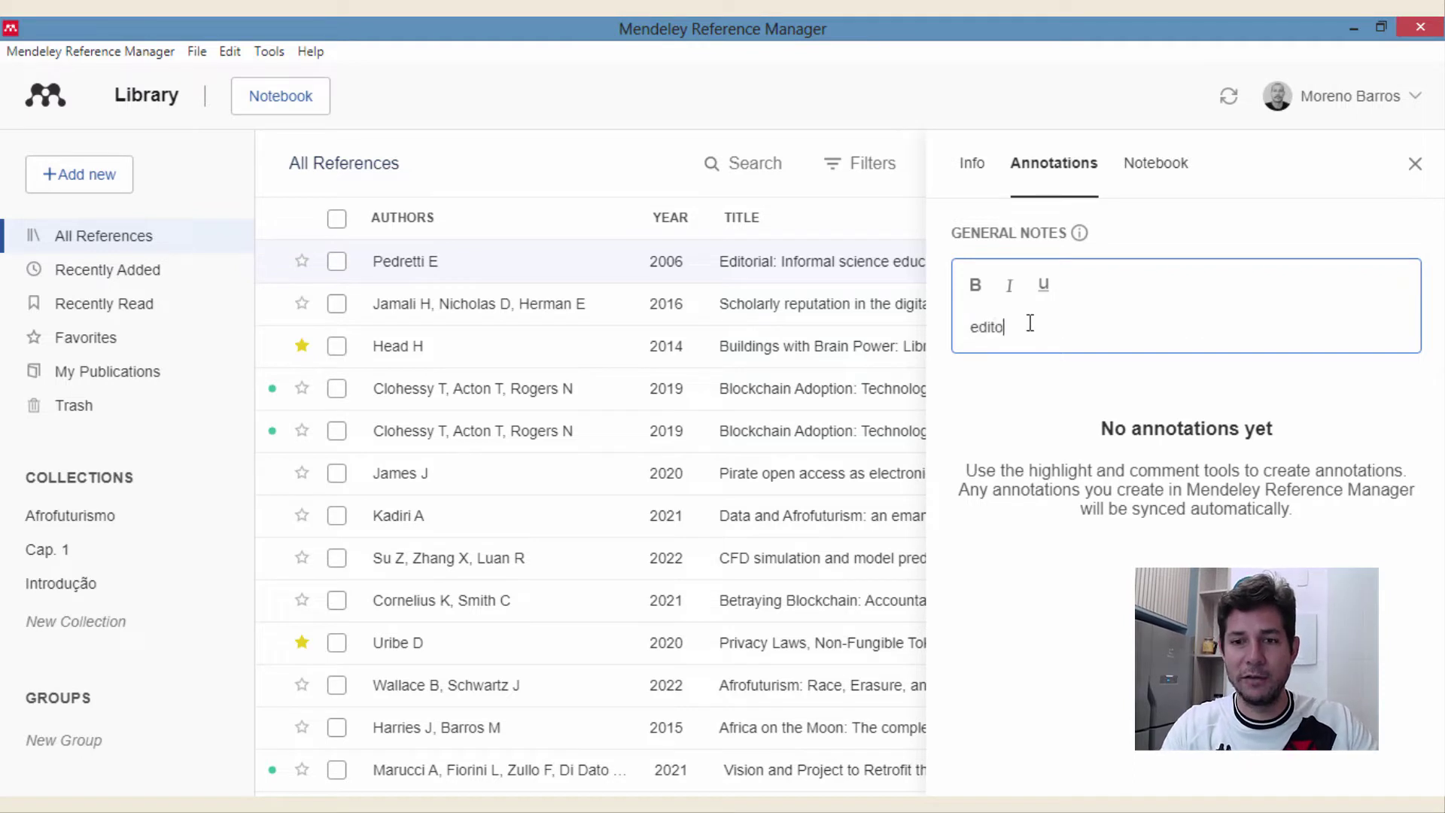
type("i")
key("BackSpace")
key("BackSpace")
key("BackSpace")
type("Editoria")
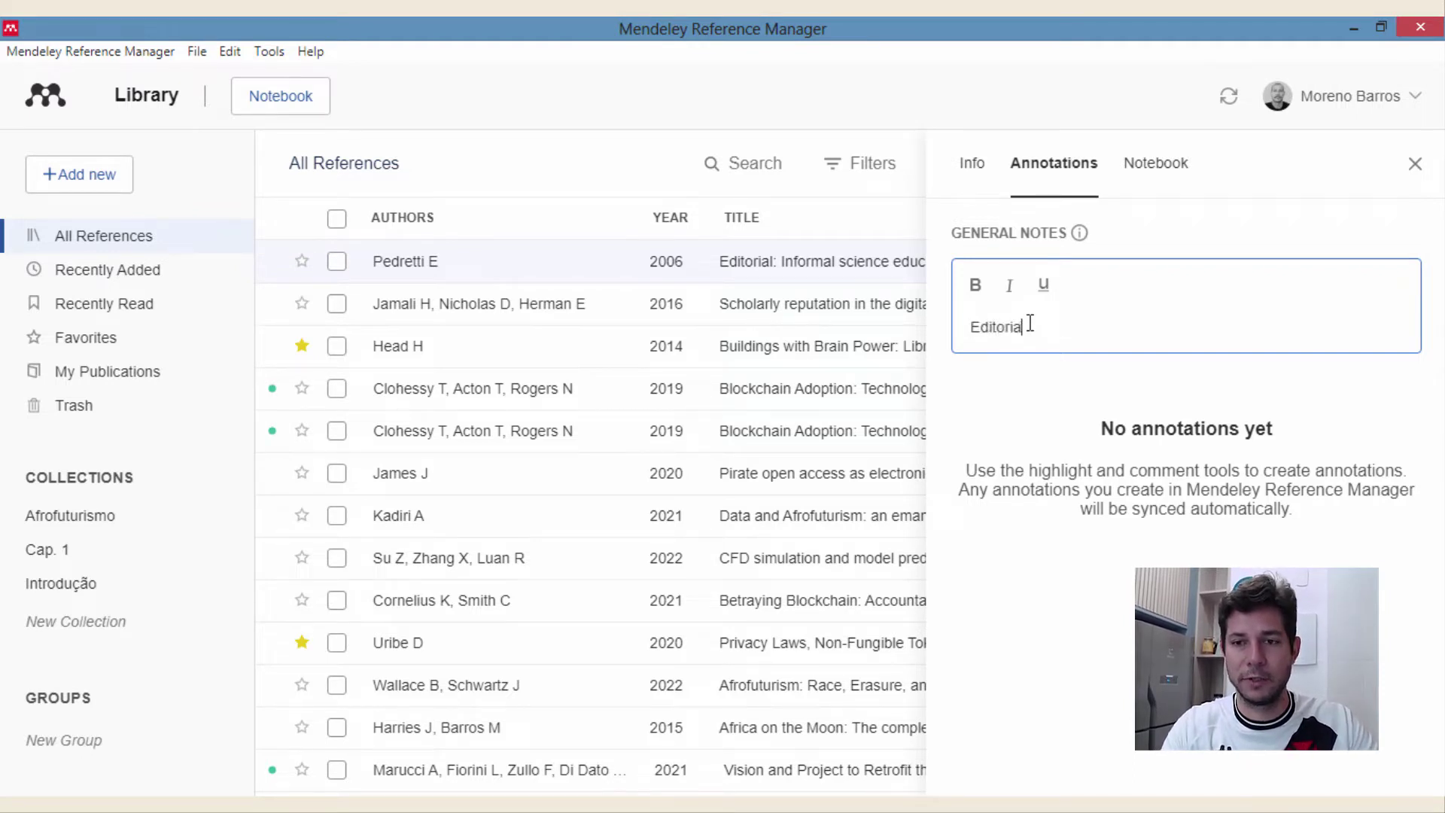
type("l Importante par")
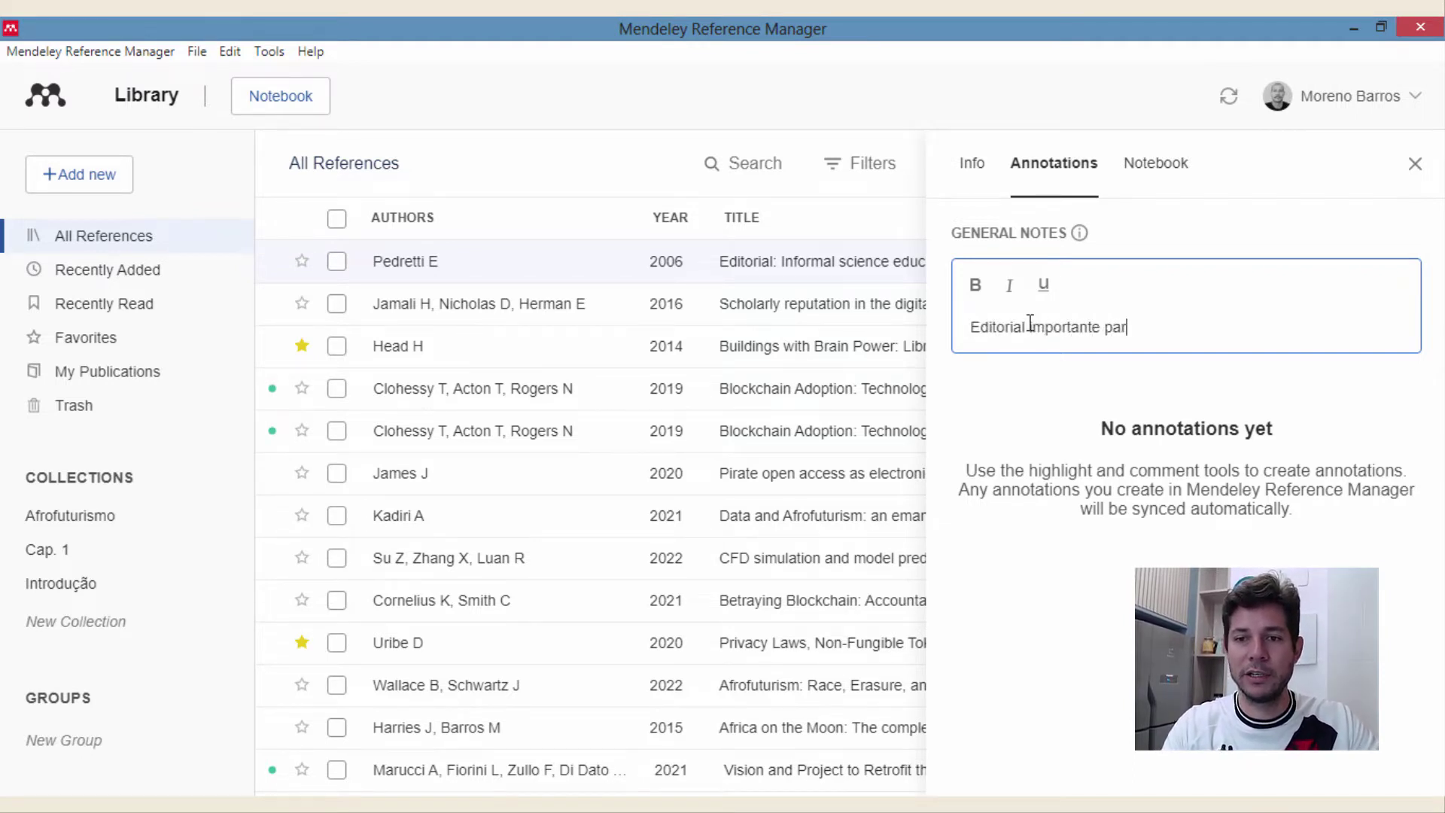
type("a a análise dos dado")
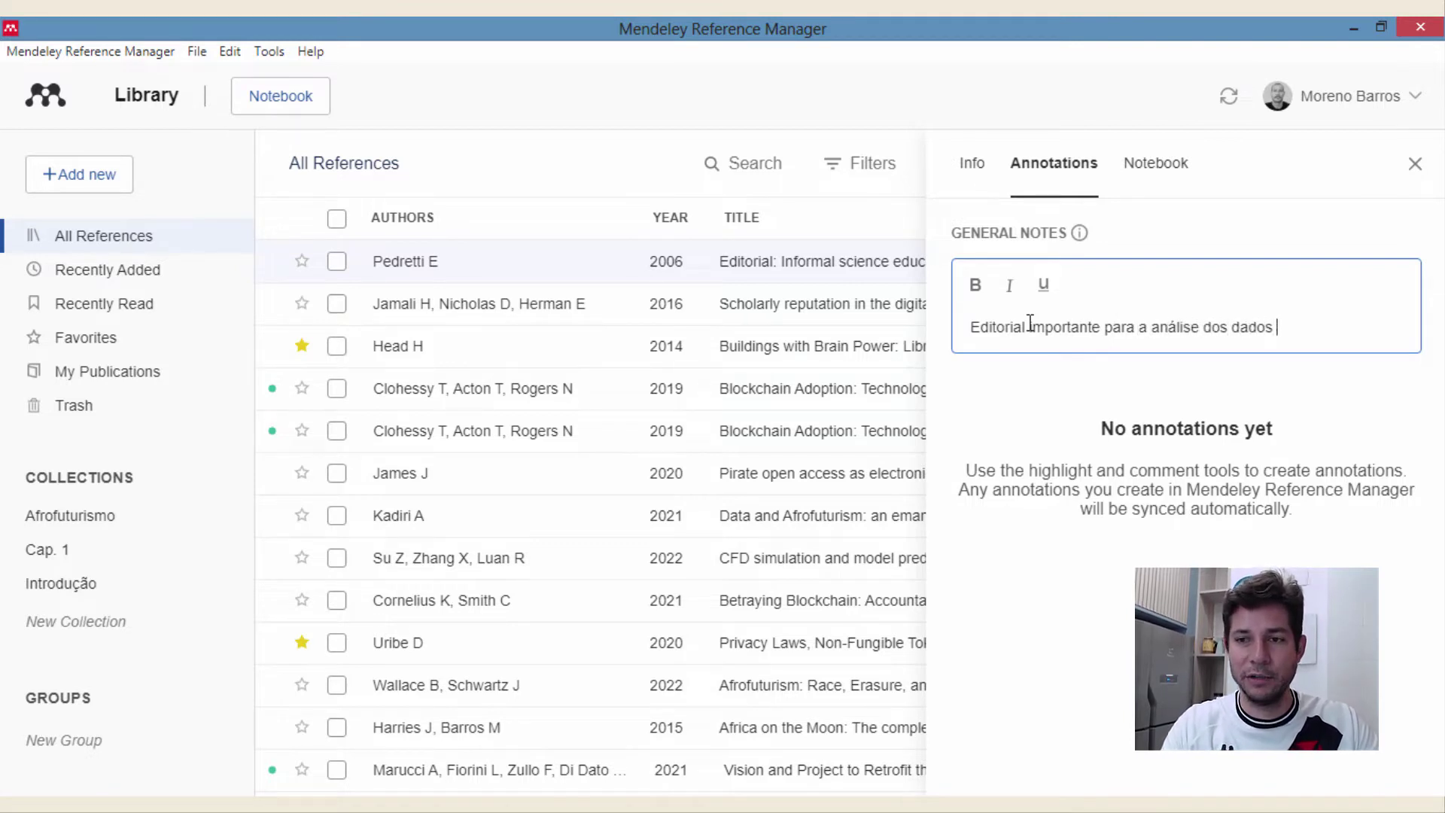
type("s")
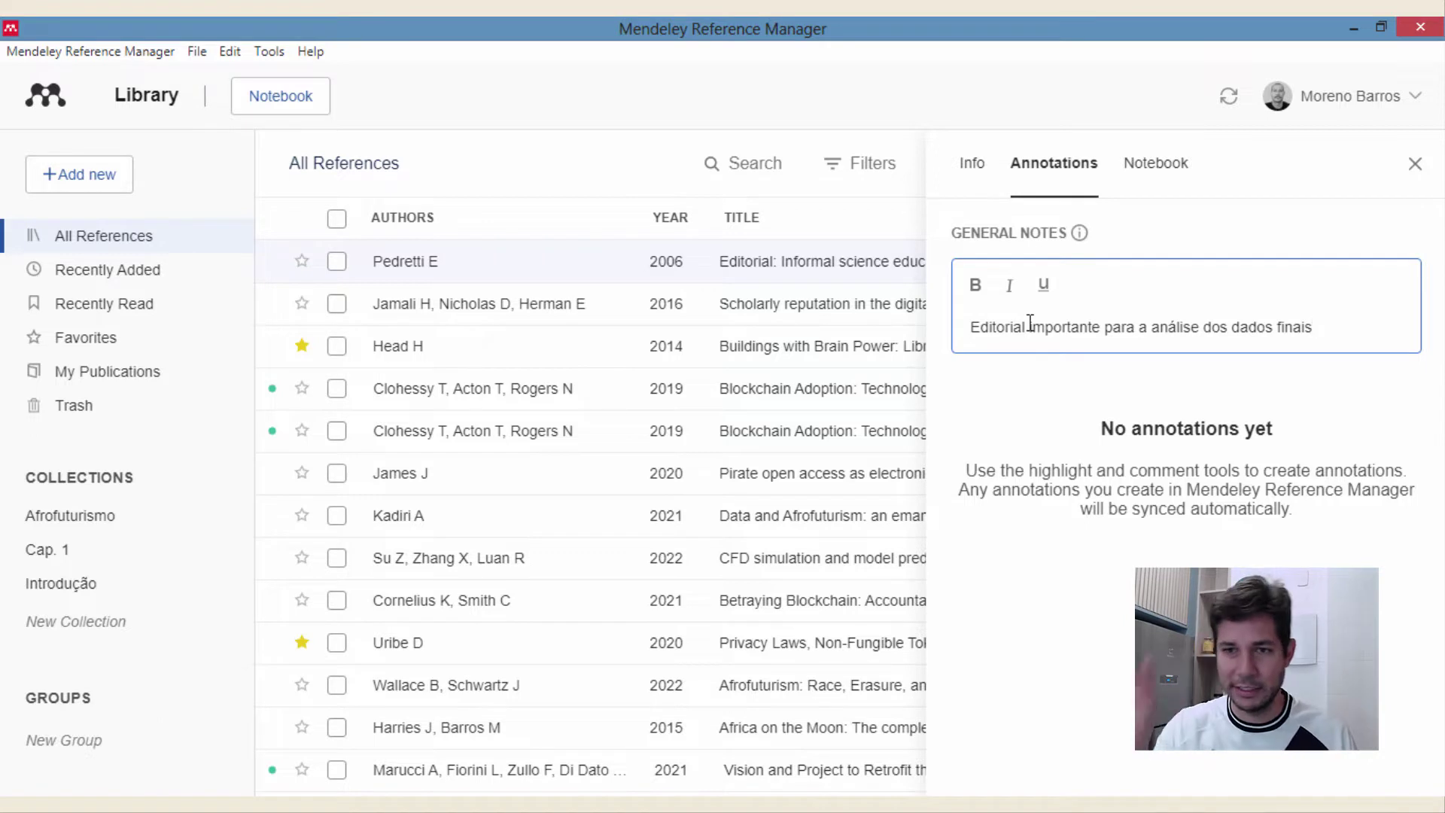
left_click(1014, 399)
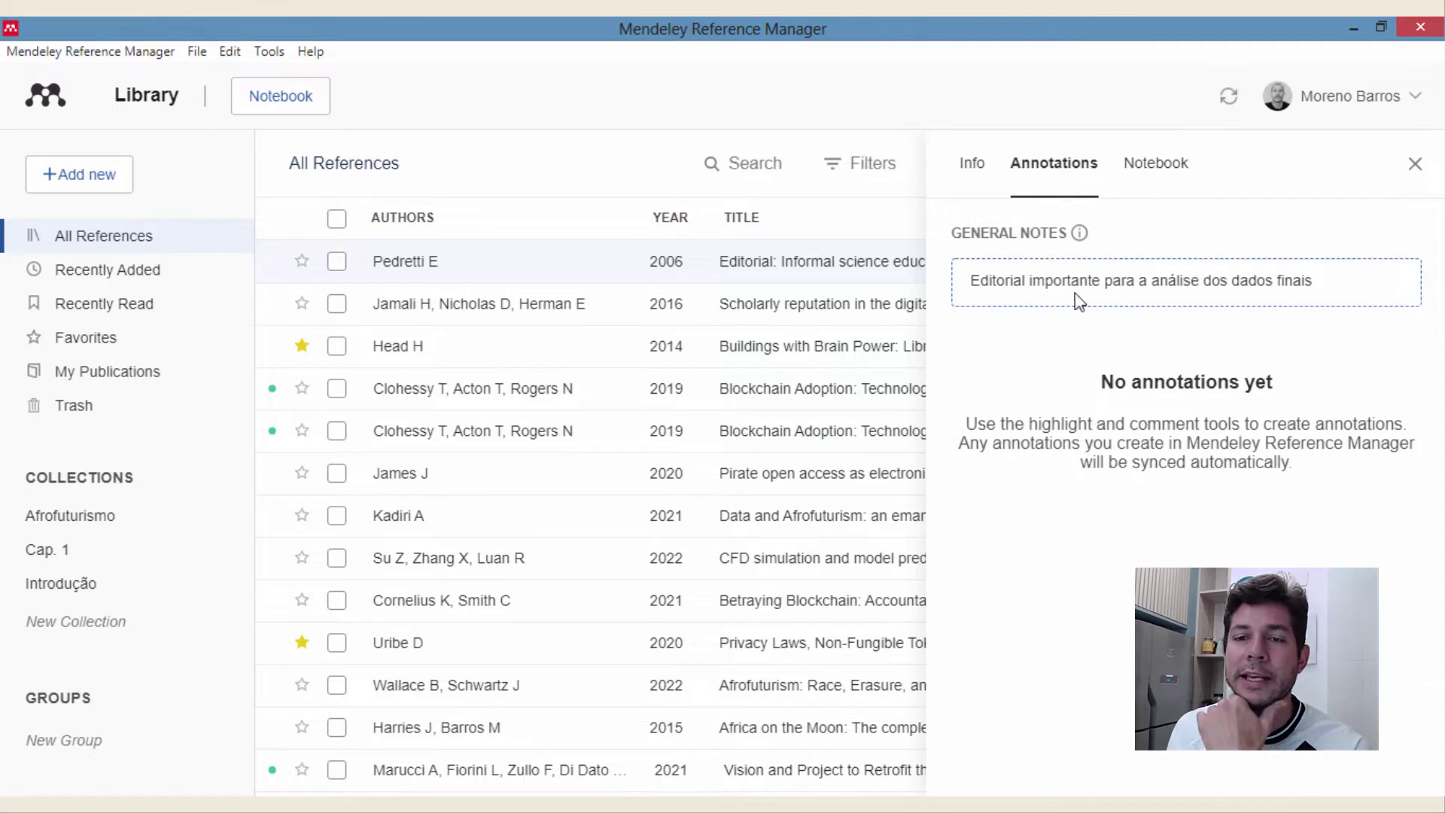
Step: Check the general notes of the "Scholarly reputation" and first "Blockchain Adoption" references, and review the latter's info
left_click(806, 303)
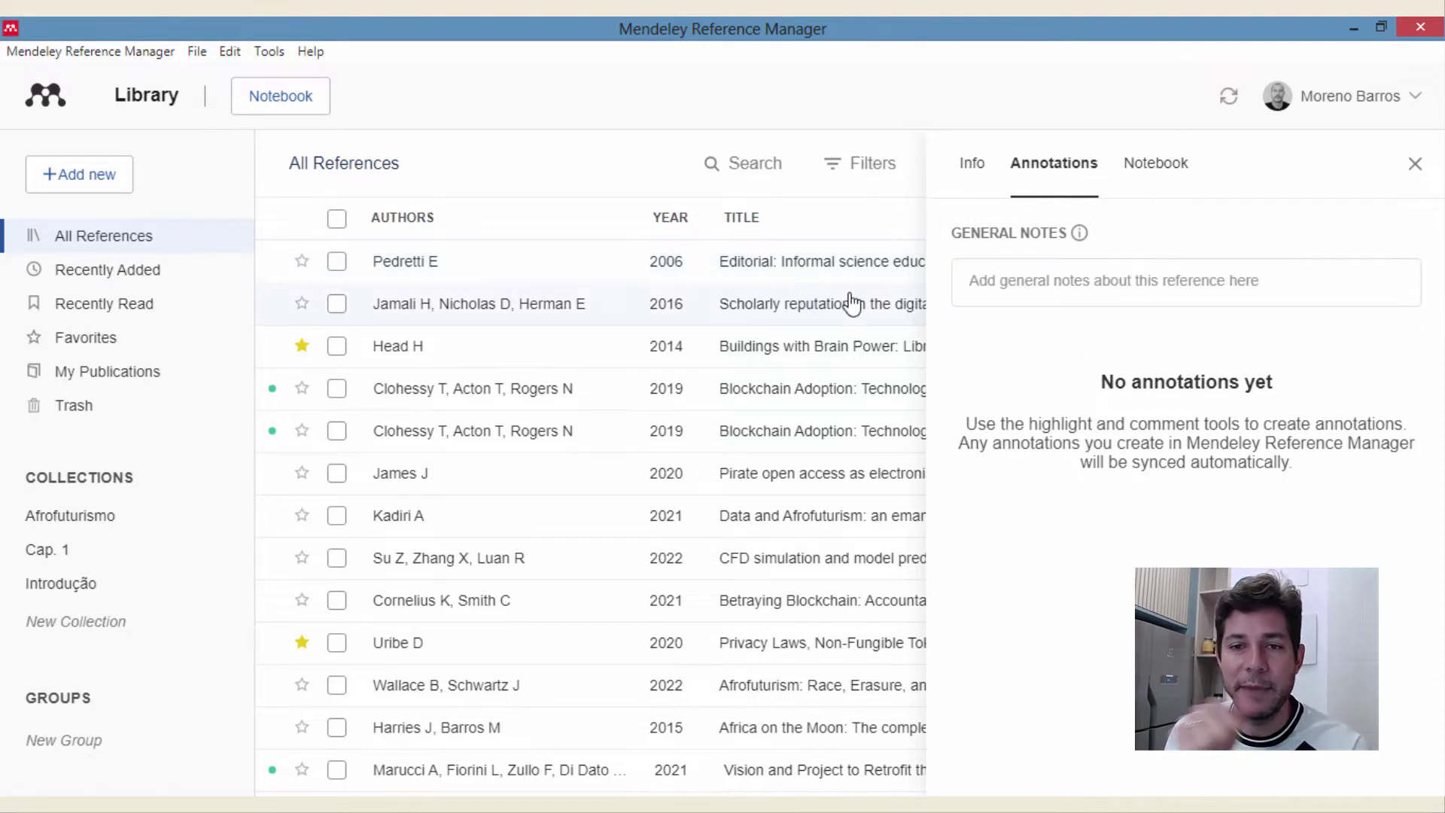
left_click(1413, 167)
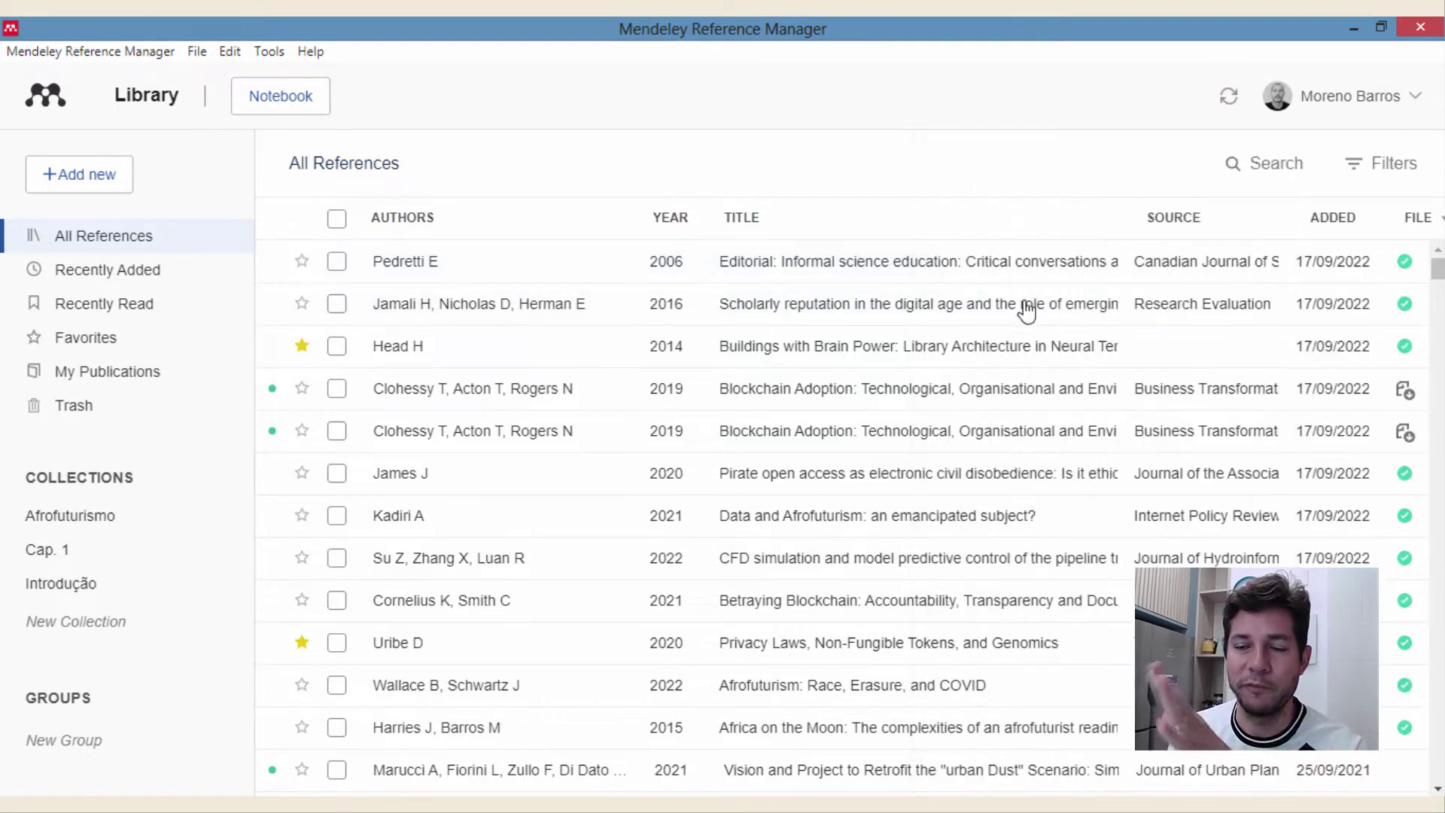
left_click(797, 389)
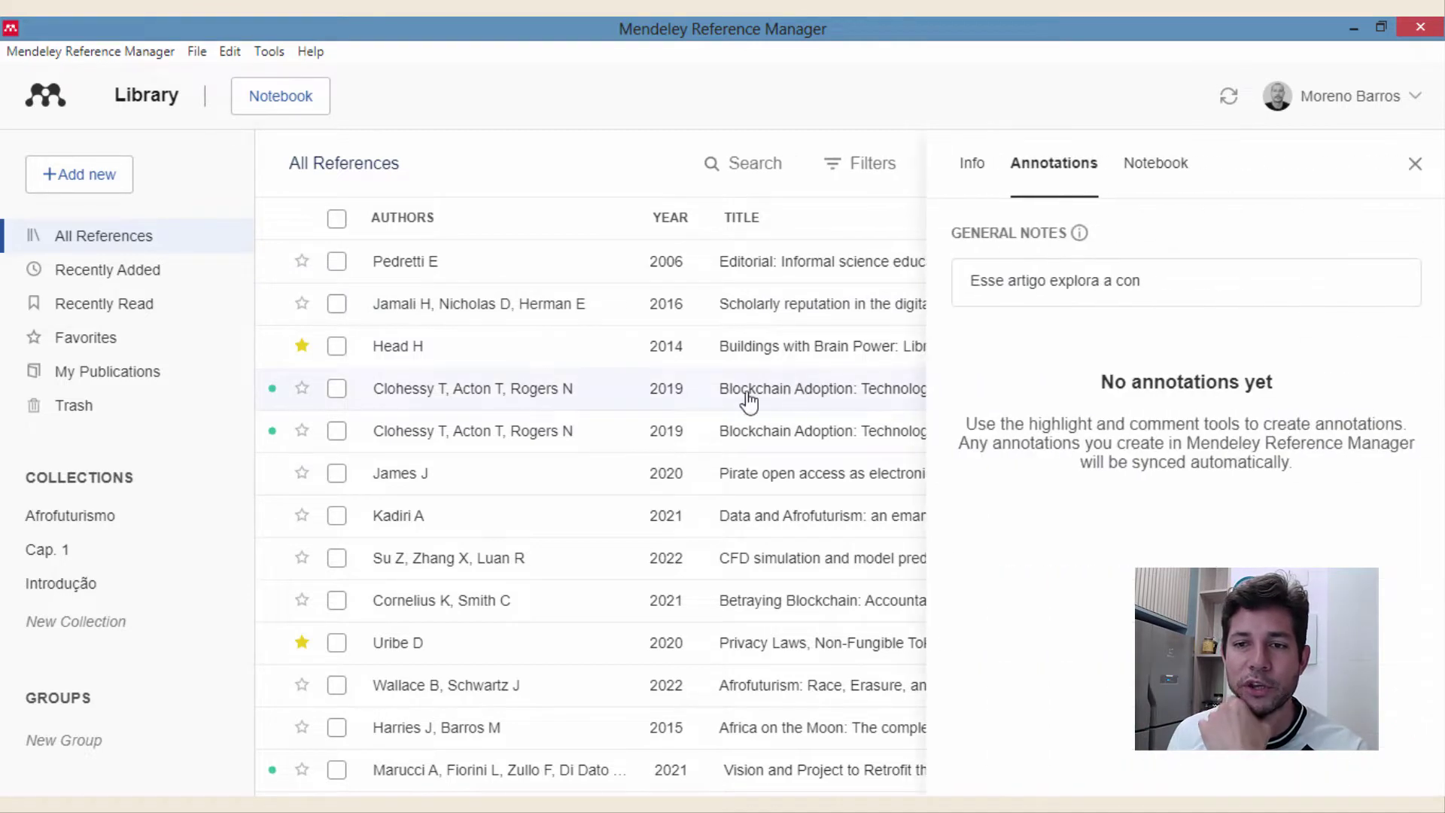
left_click(972, 165)
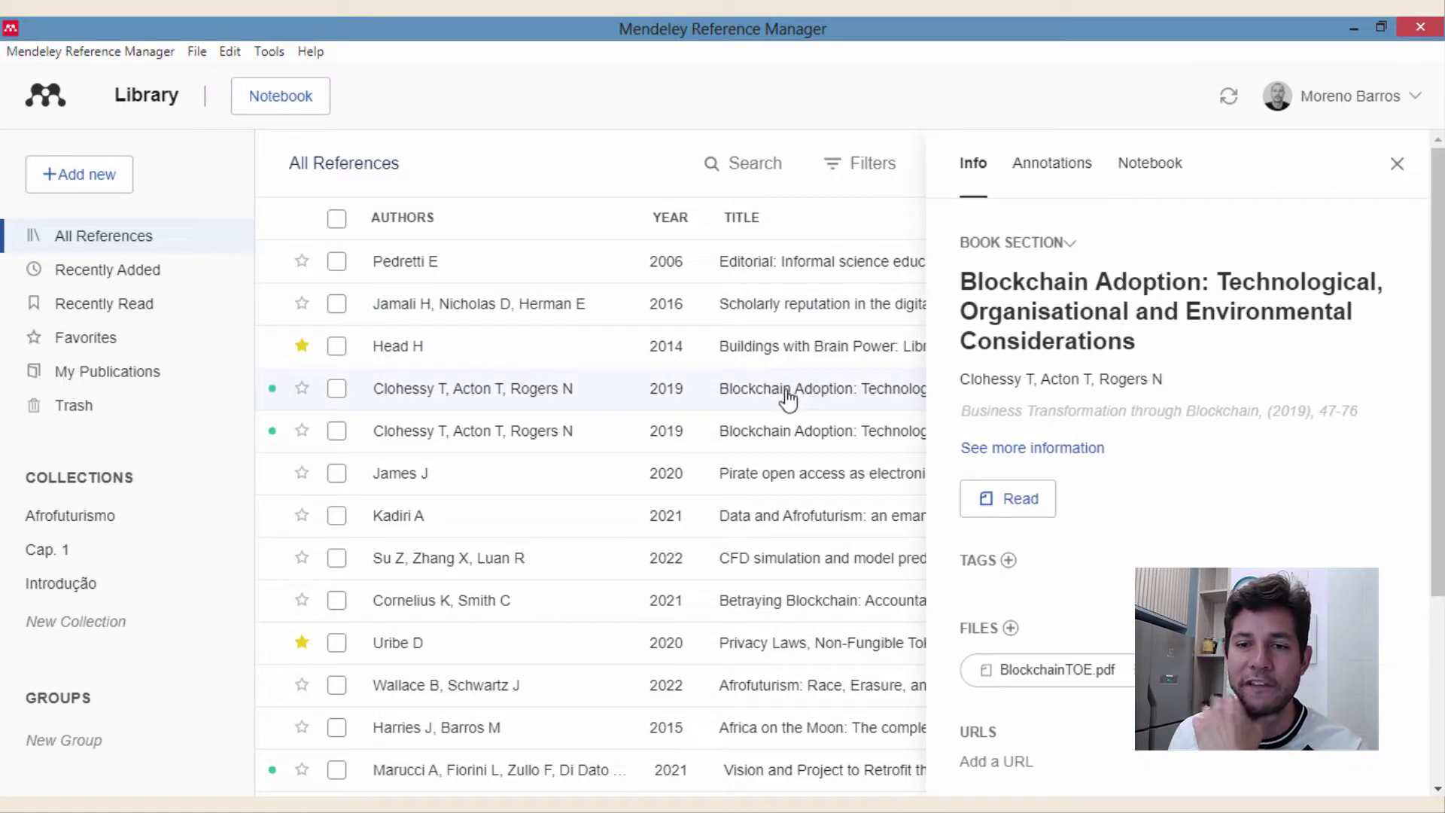
scroll(1104, 516, "down", 3)
scroll(1119, 249, "up", 3)
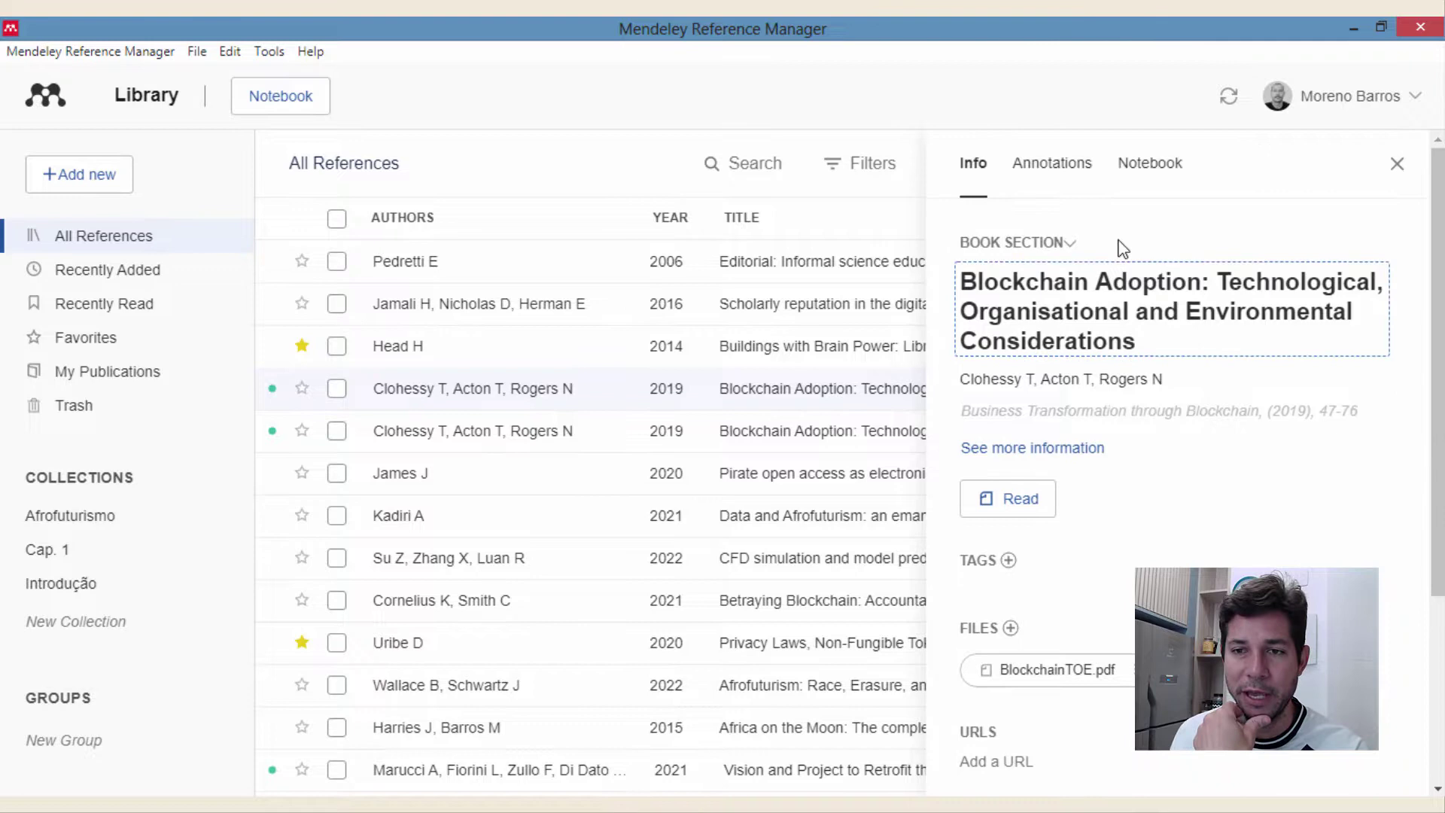
left_click(1389, 173)
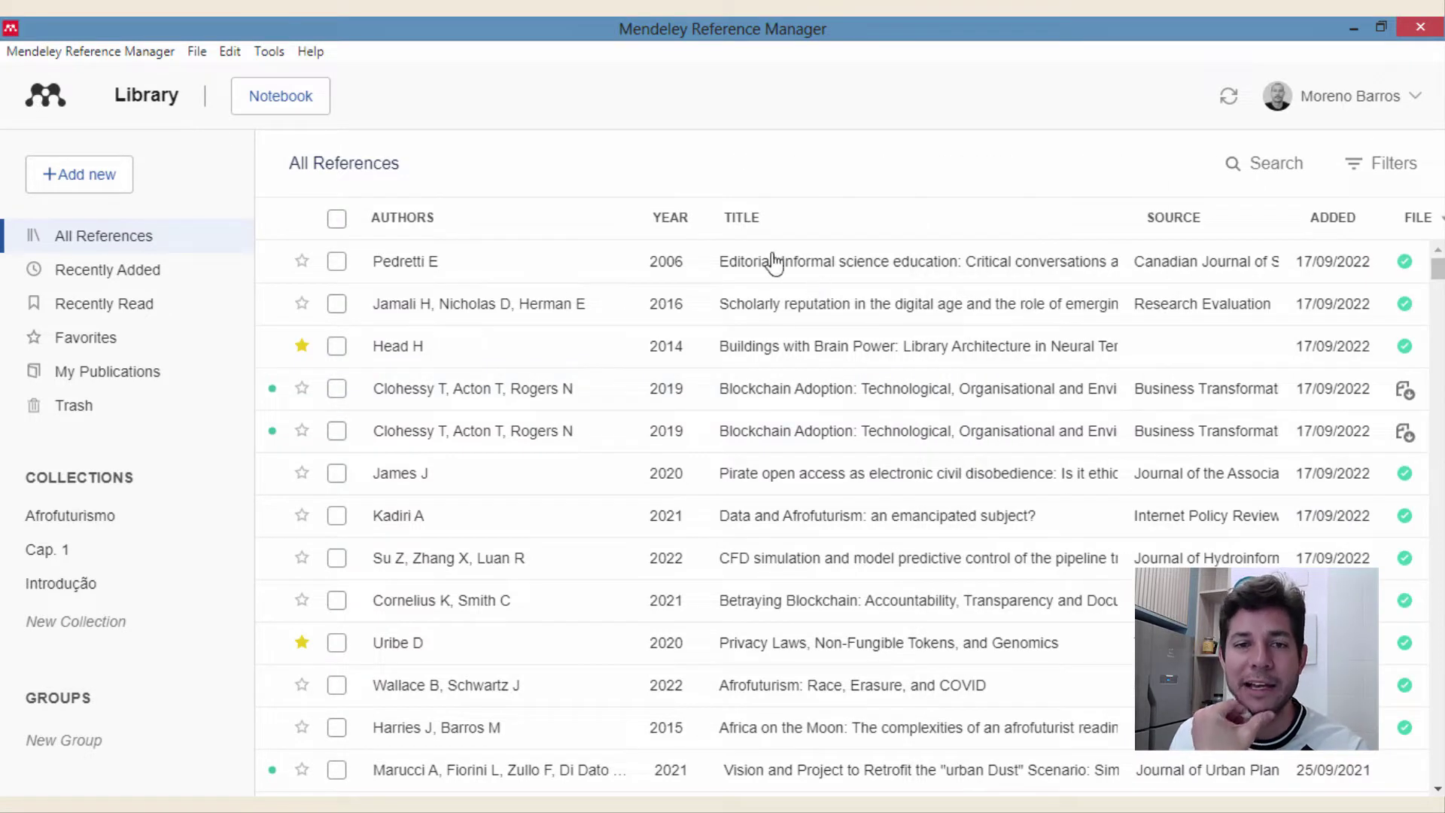
Step: Review the general notes in the annotations of the reference "Editorial: Informal science education"
left_click(795, 270)
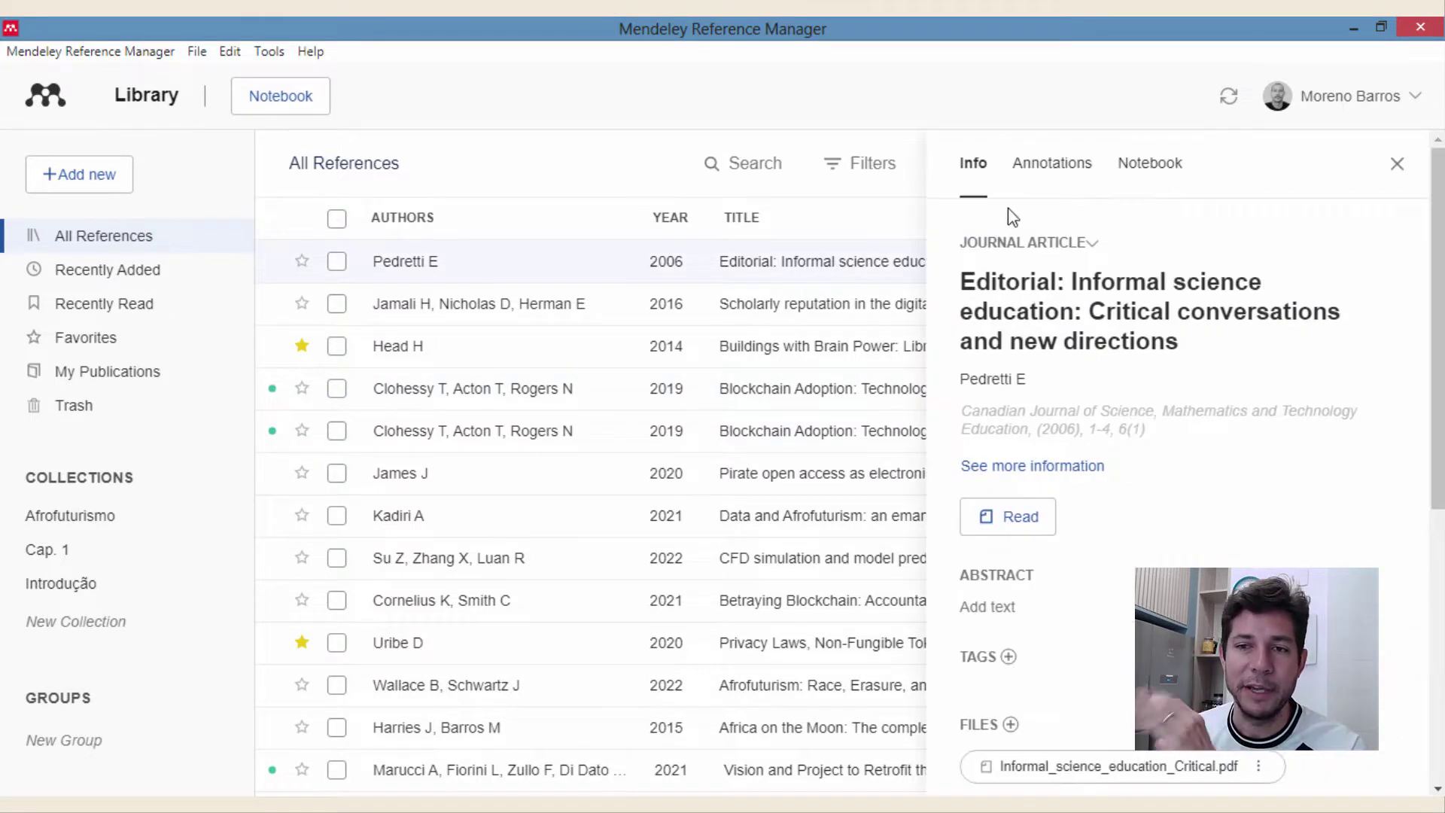
left_click(1046, 169)
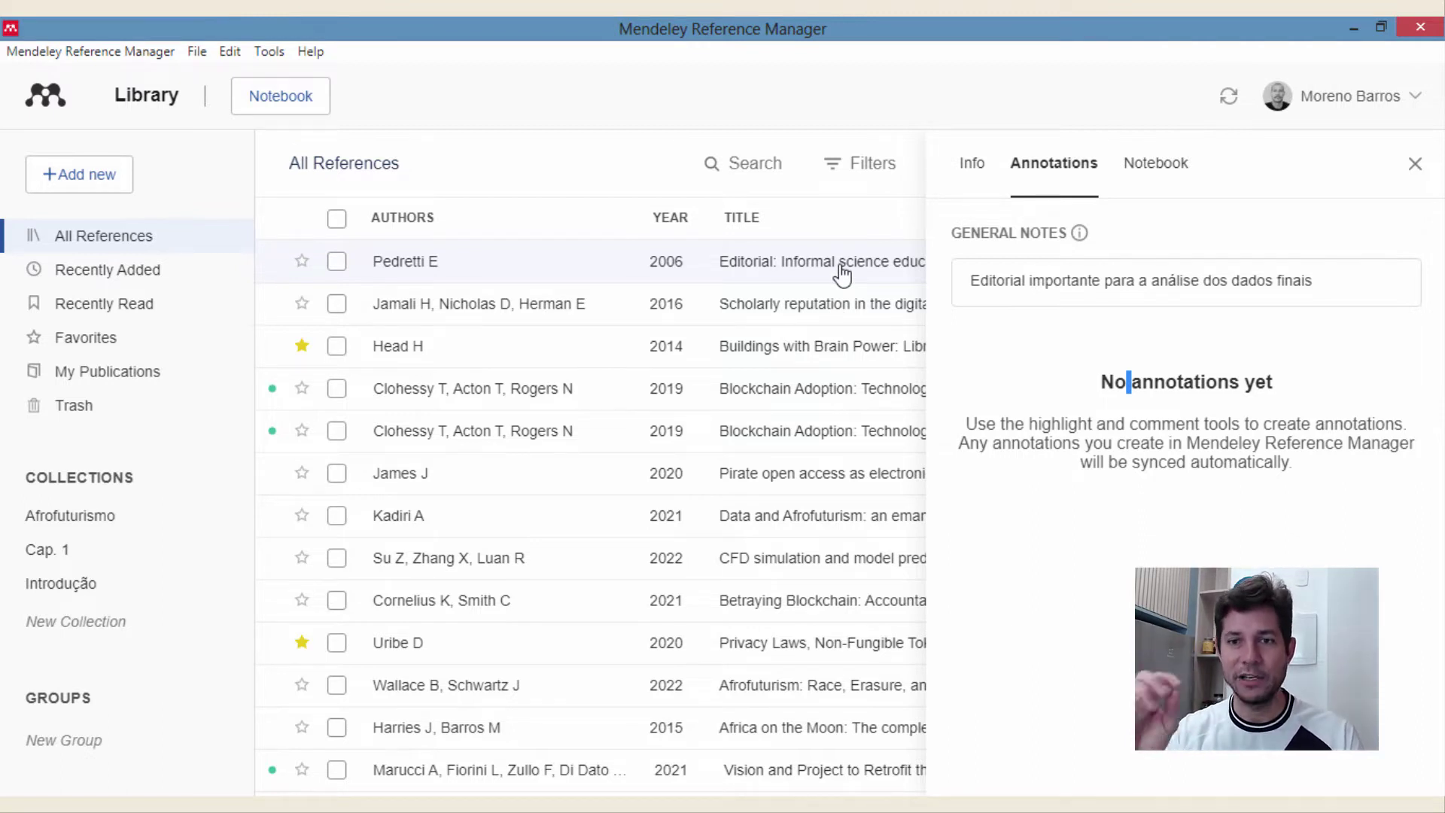
Step: Add a general note to the "Scholarly reputation" reference: "artigo do", the first author's surname, and ": procurar outros documentos do autor"
left_click(813, 305)
left_click(809, 305)
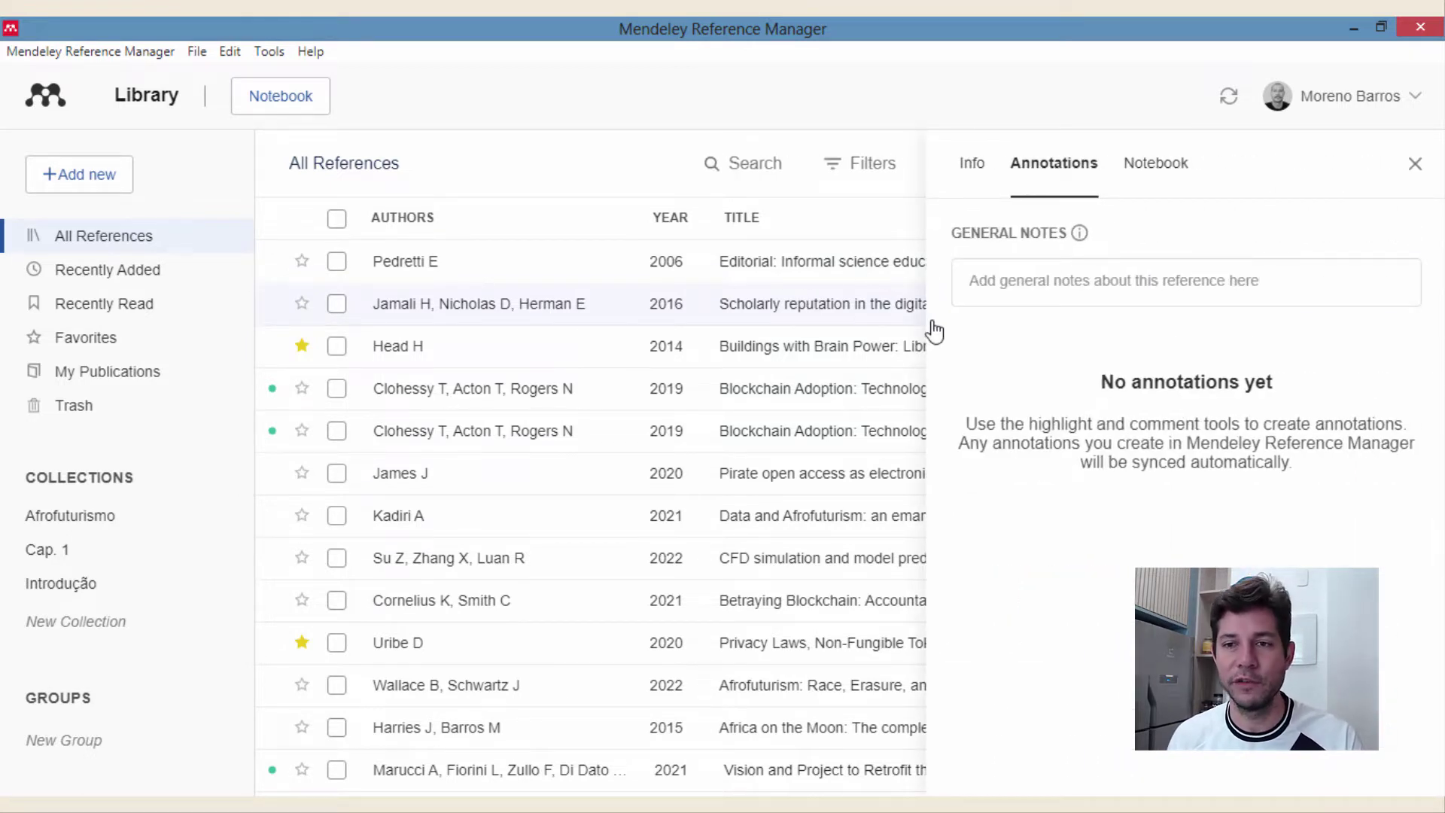
left_click(1056, 301)
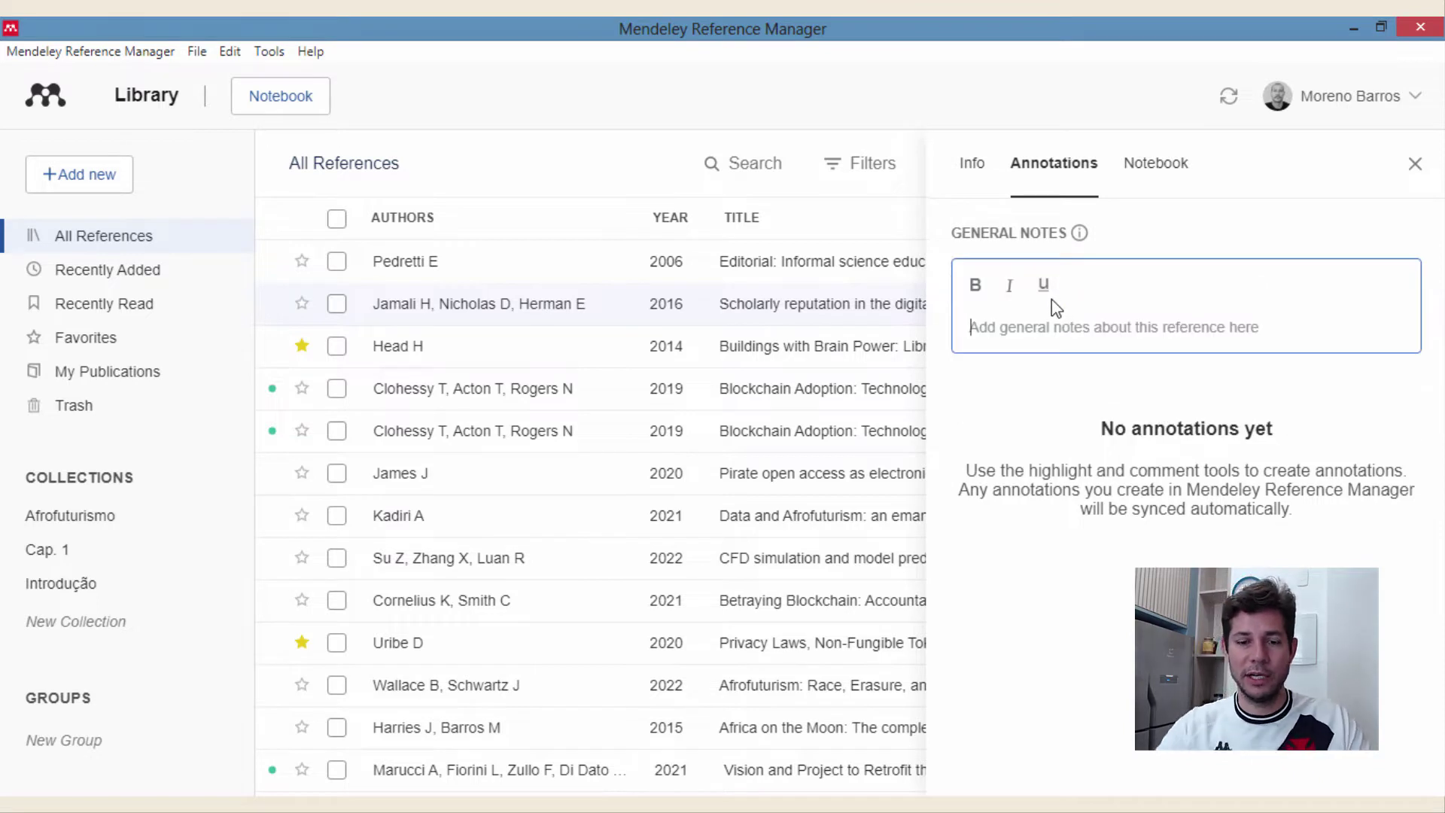
type("artigo fo")
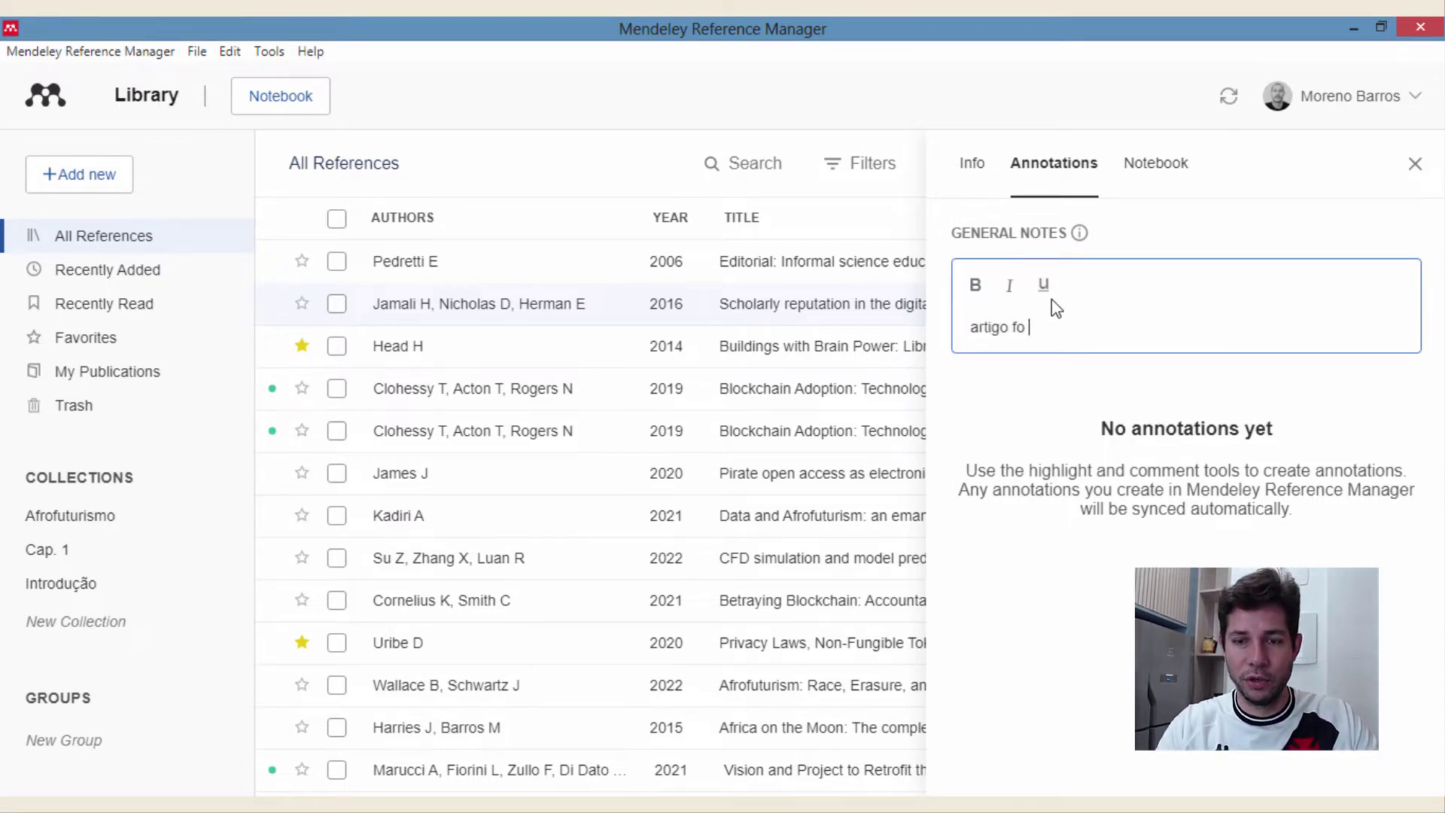
key("BackSpace")
key("BackSpace")
key("BackSpace")
type("do Jamali")
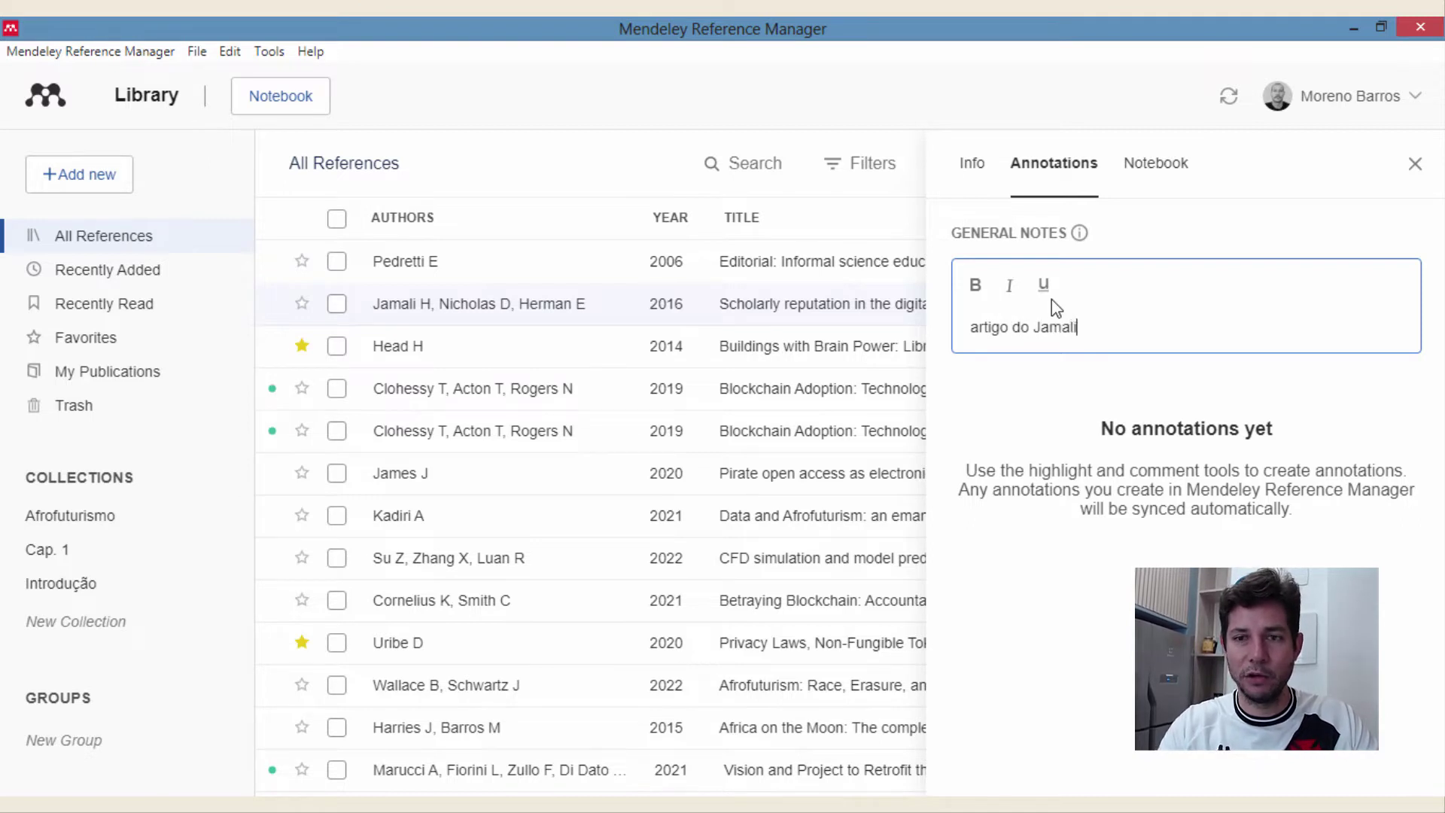
type(":")
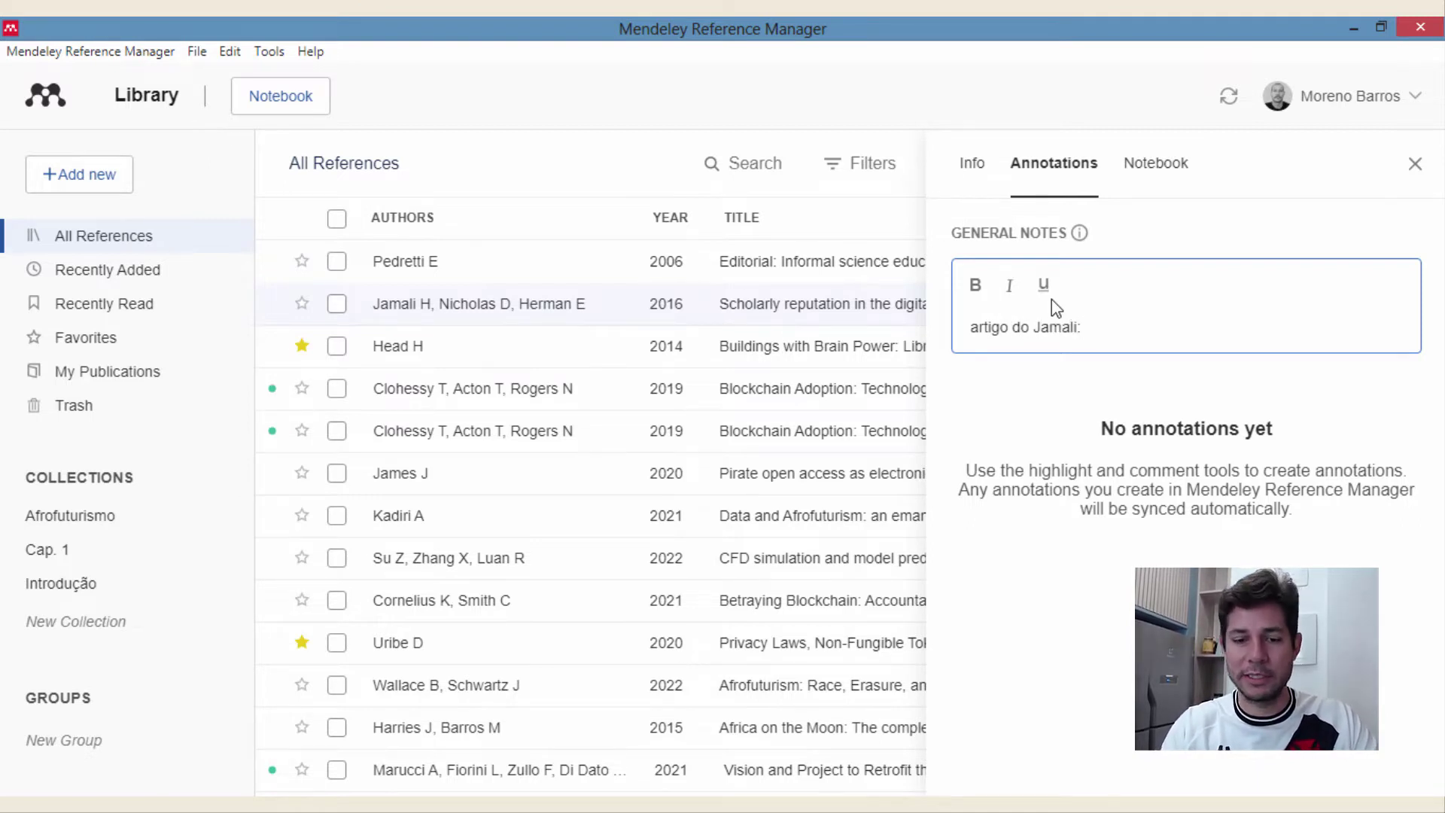
type(" procurar")
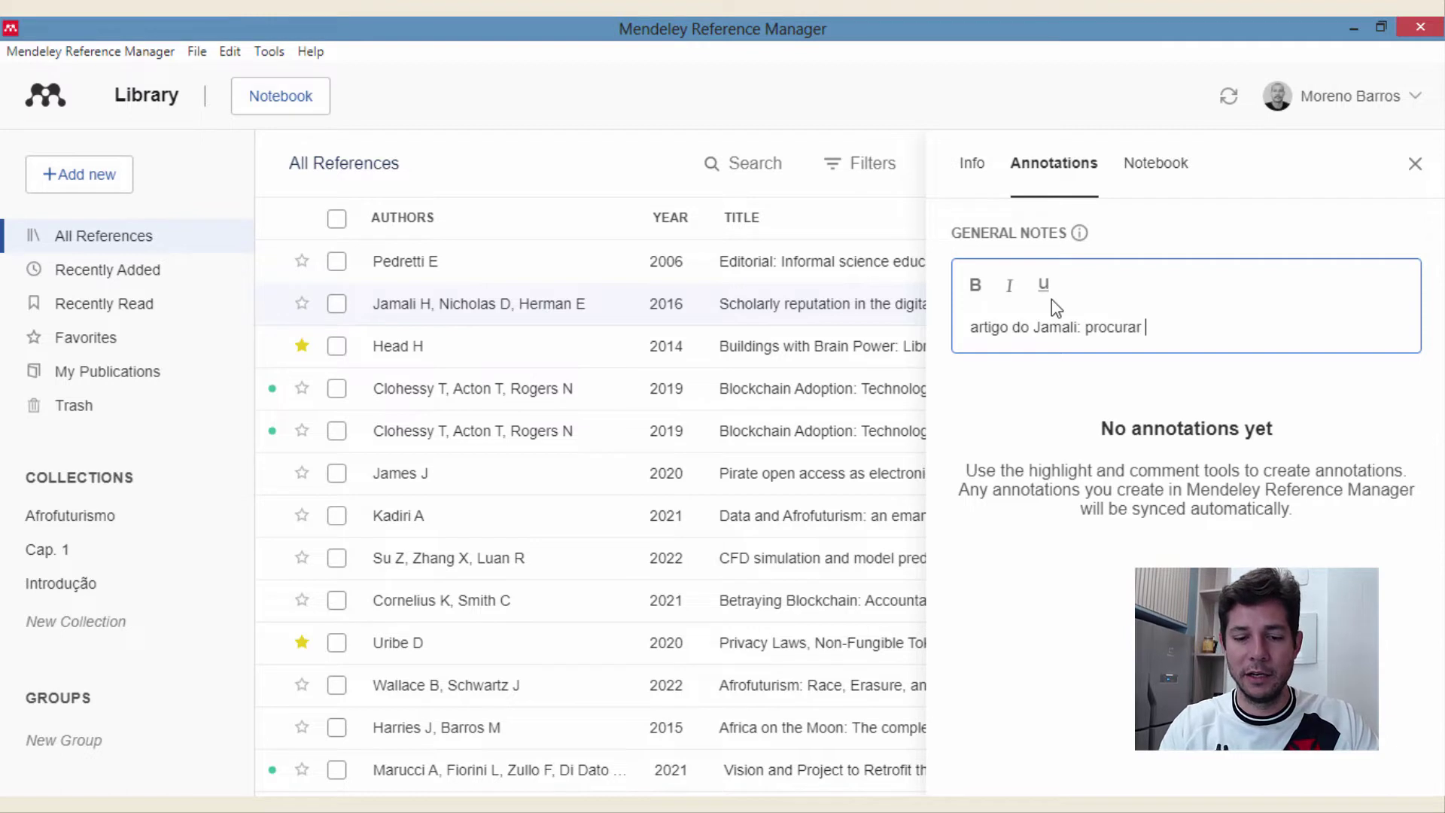
type(" outras fo")
key("BackSpace")
key("BackSpace")
key("BackSpace")
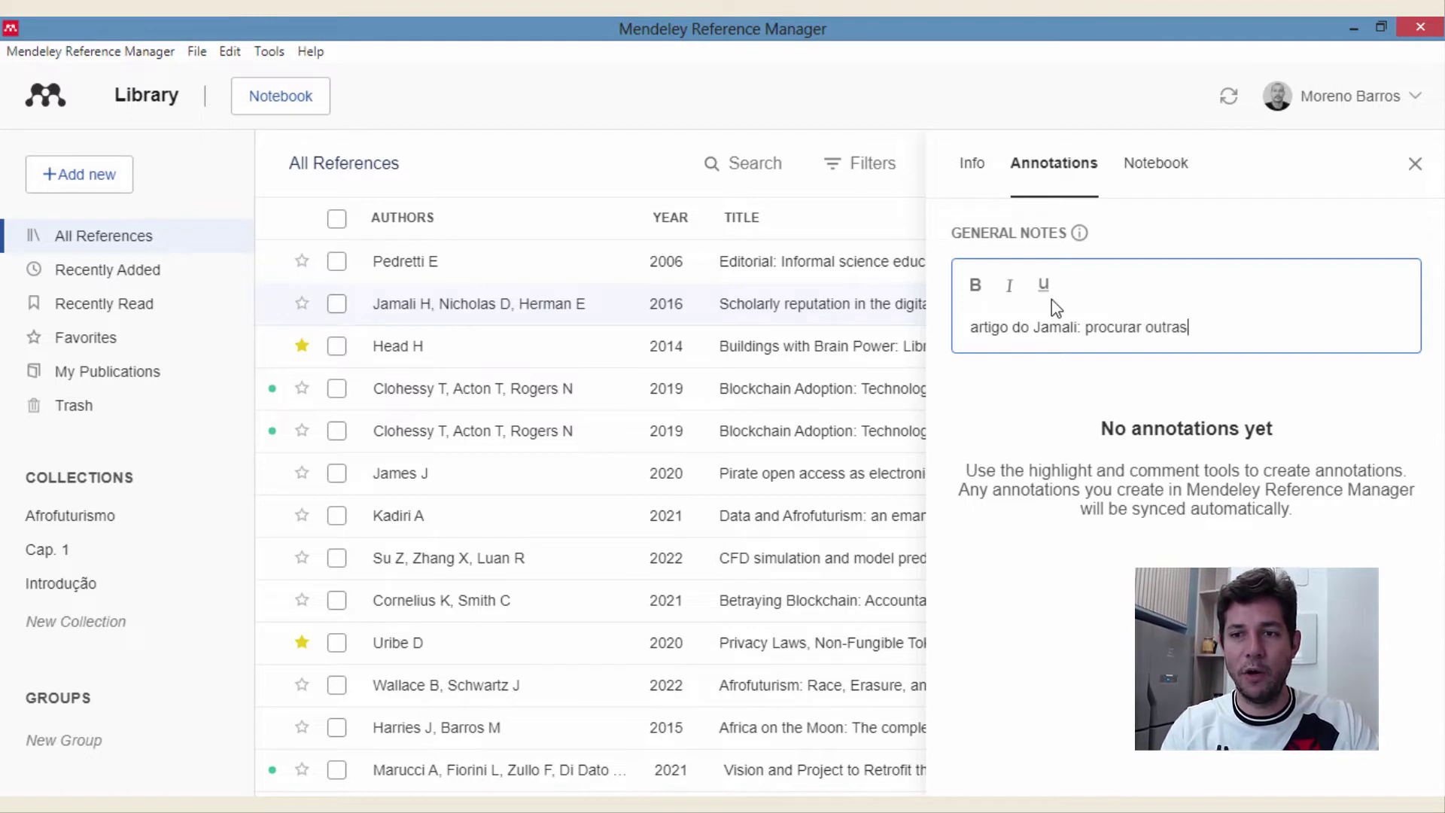
key("BackSpace")
key("BackSpace")
key("BackSpace")
key("BackSpace")
type("tros docum")
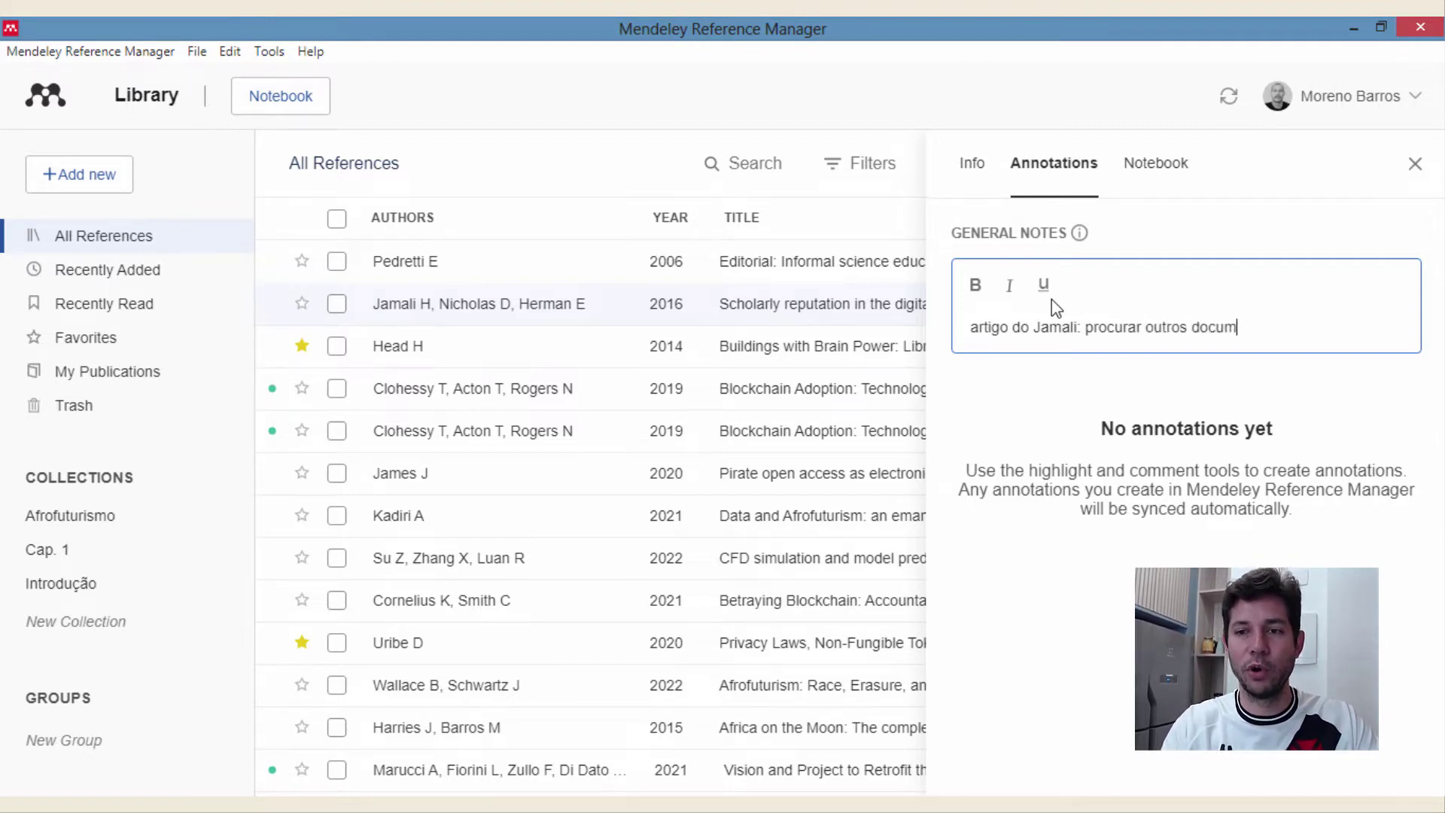
type("entos do autor")
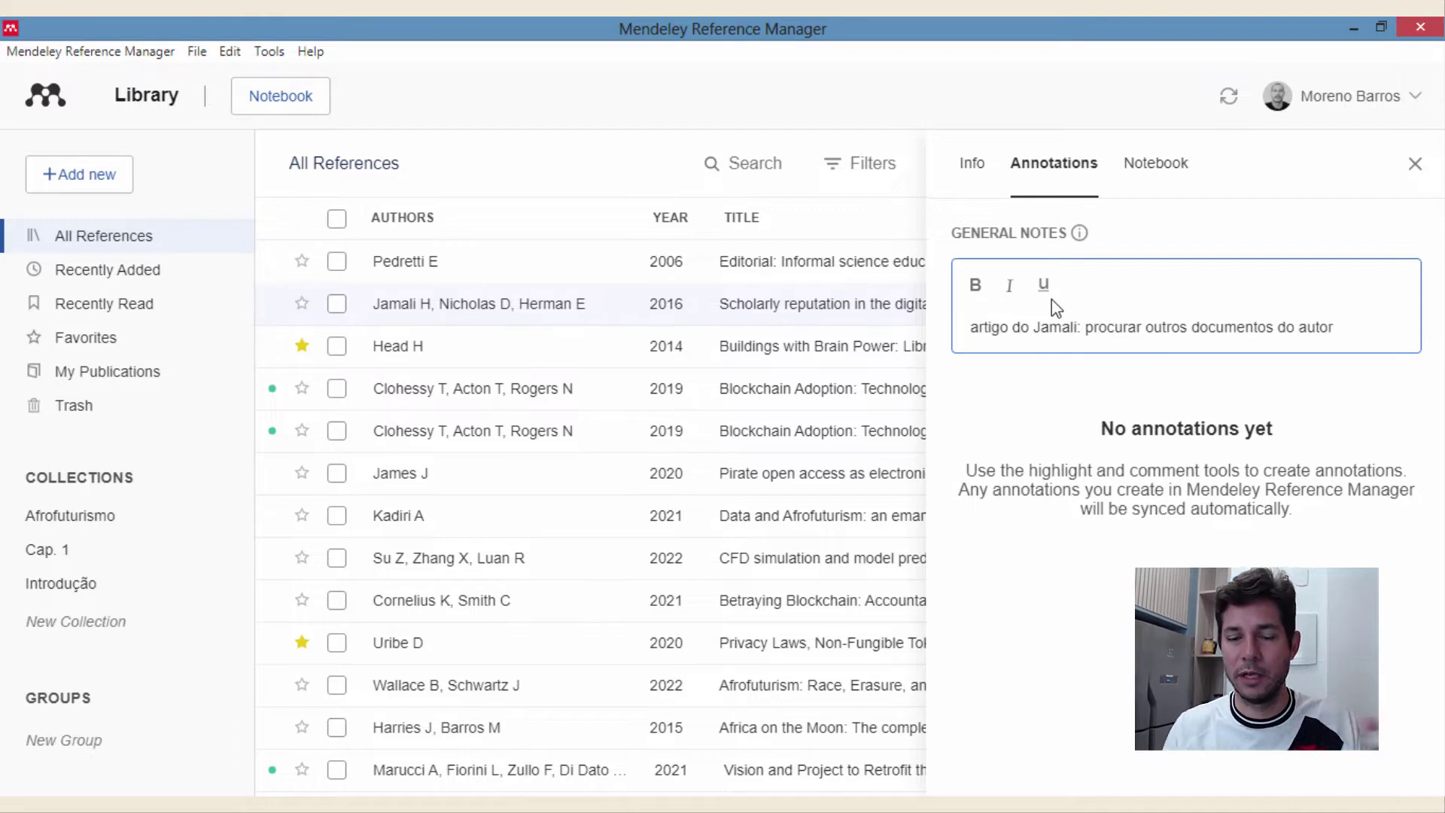
left_click(1112, 404)
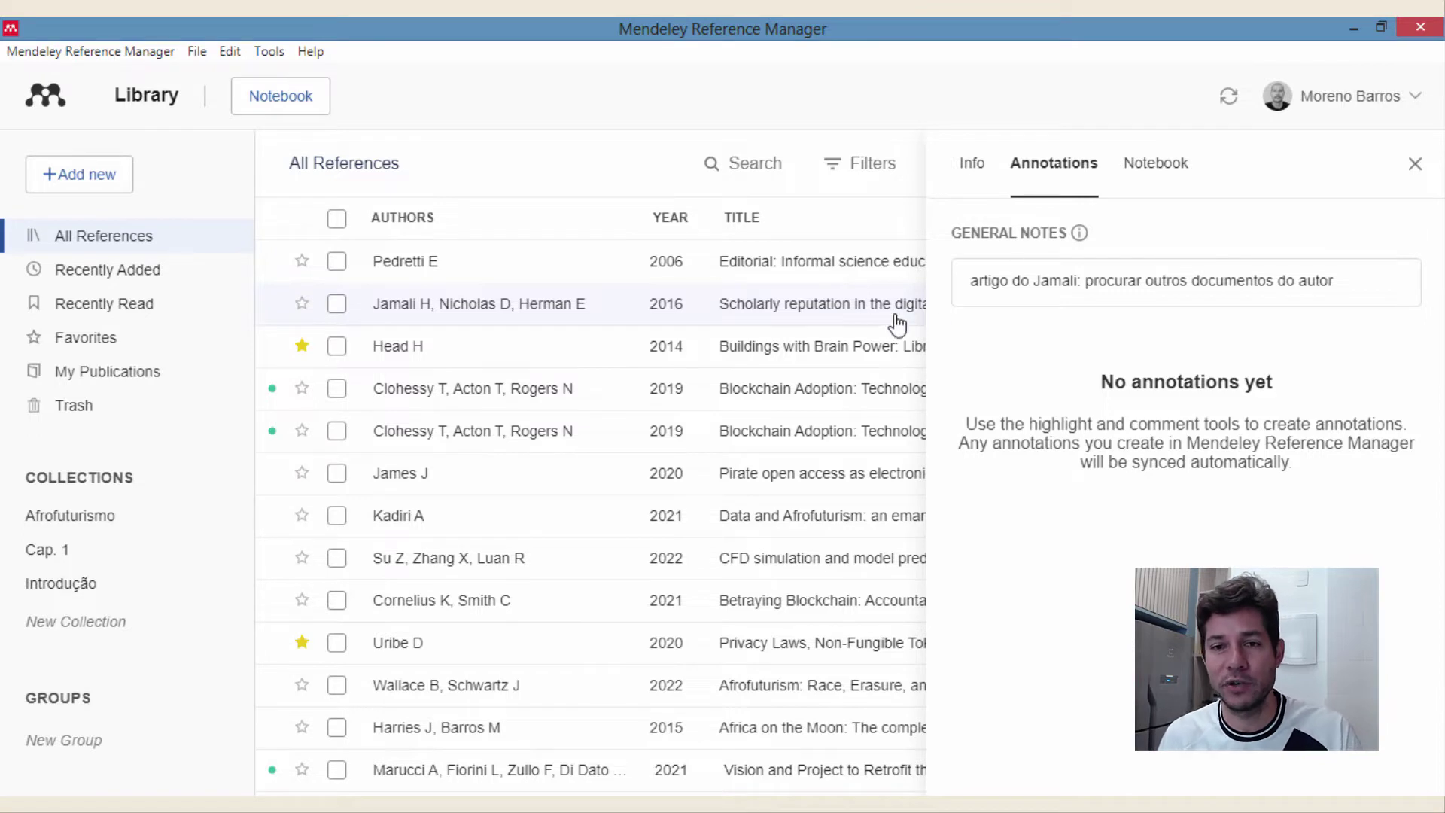
Step: Check the general notes of the "Editorial" reference, close its details, and check those of the "Scholarly reputation" reference
key("Up")
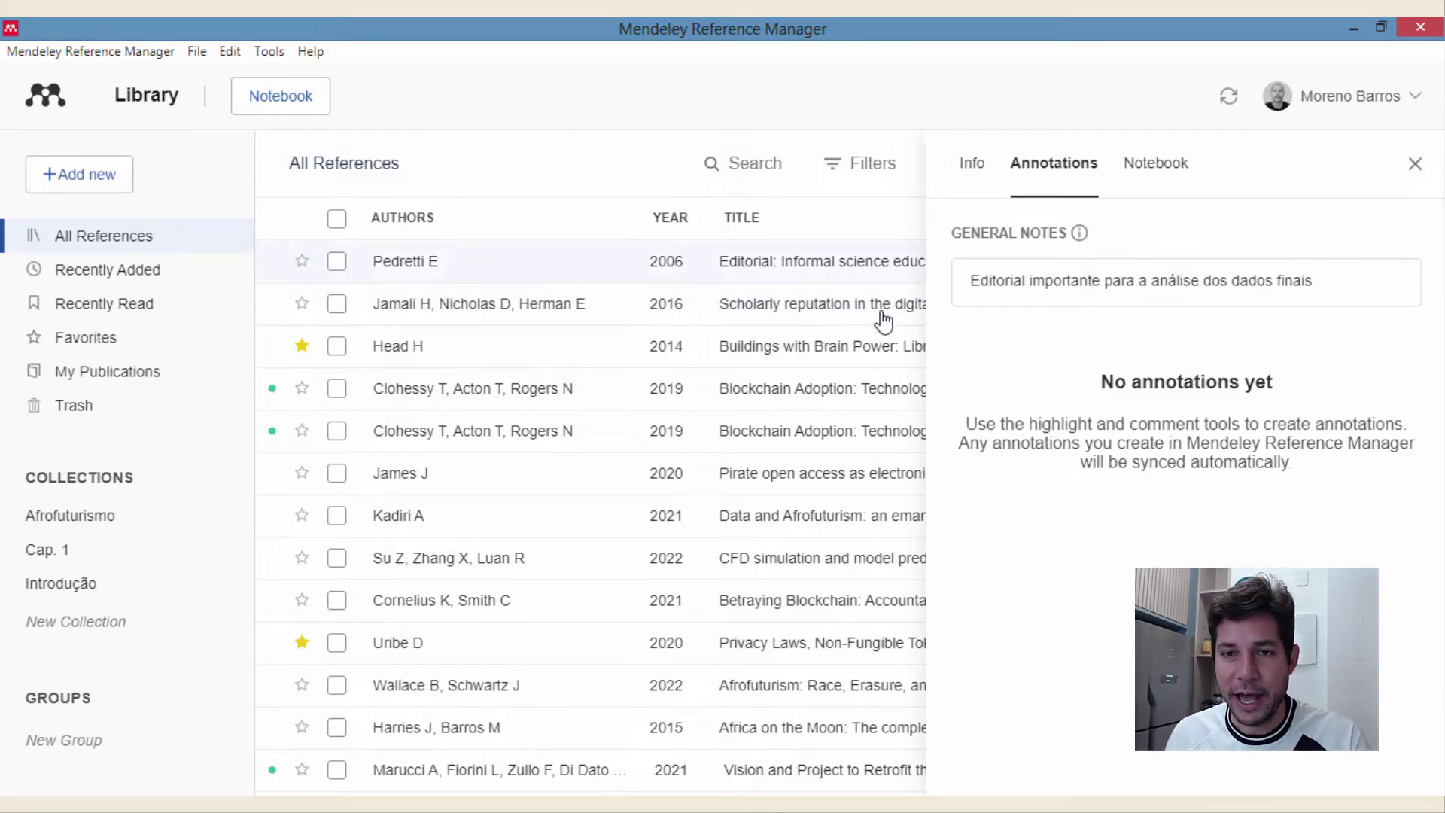
left_click(1416, 170)
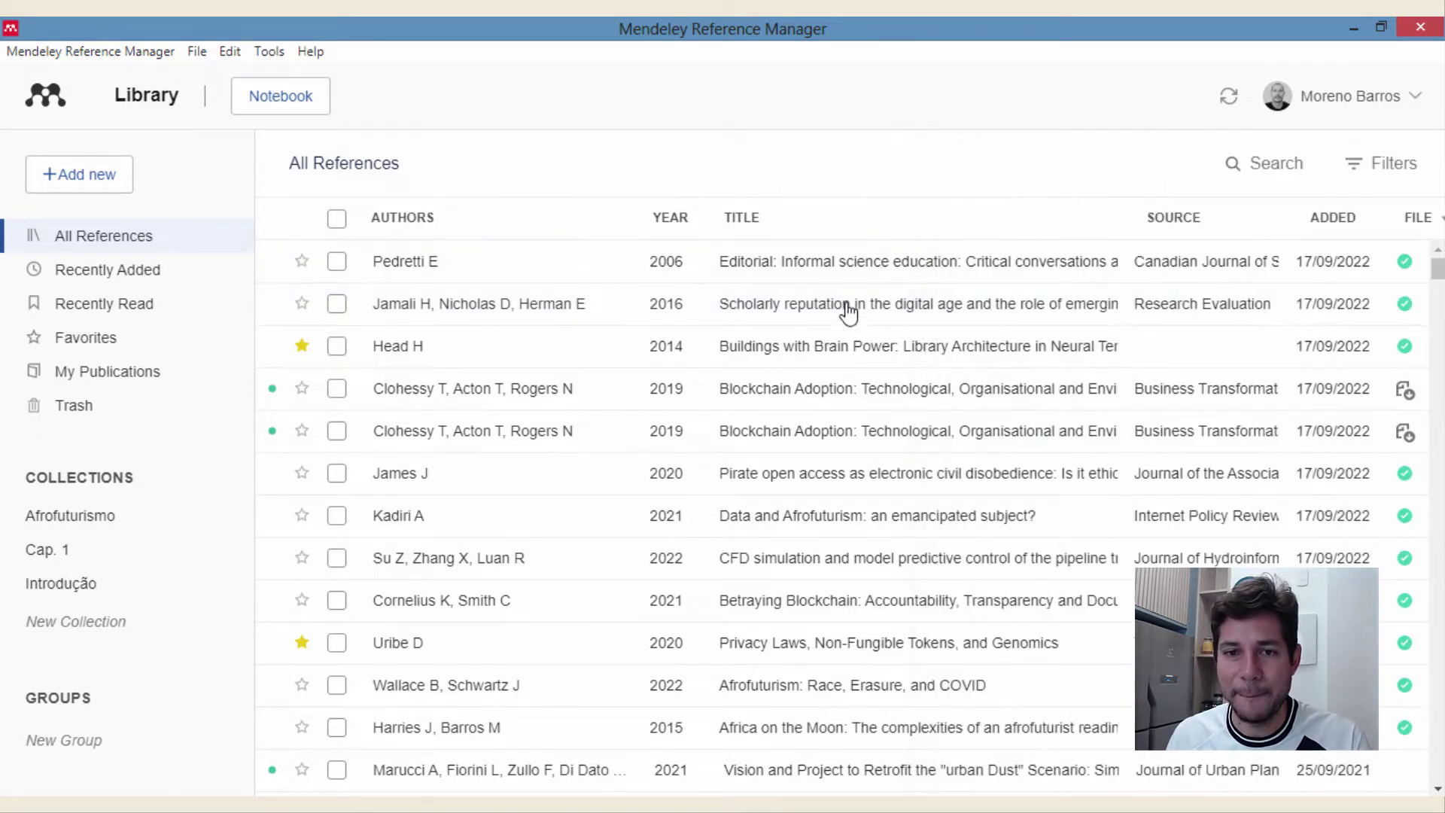
left_click(811, 311)
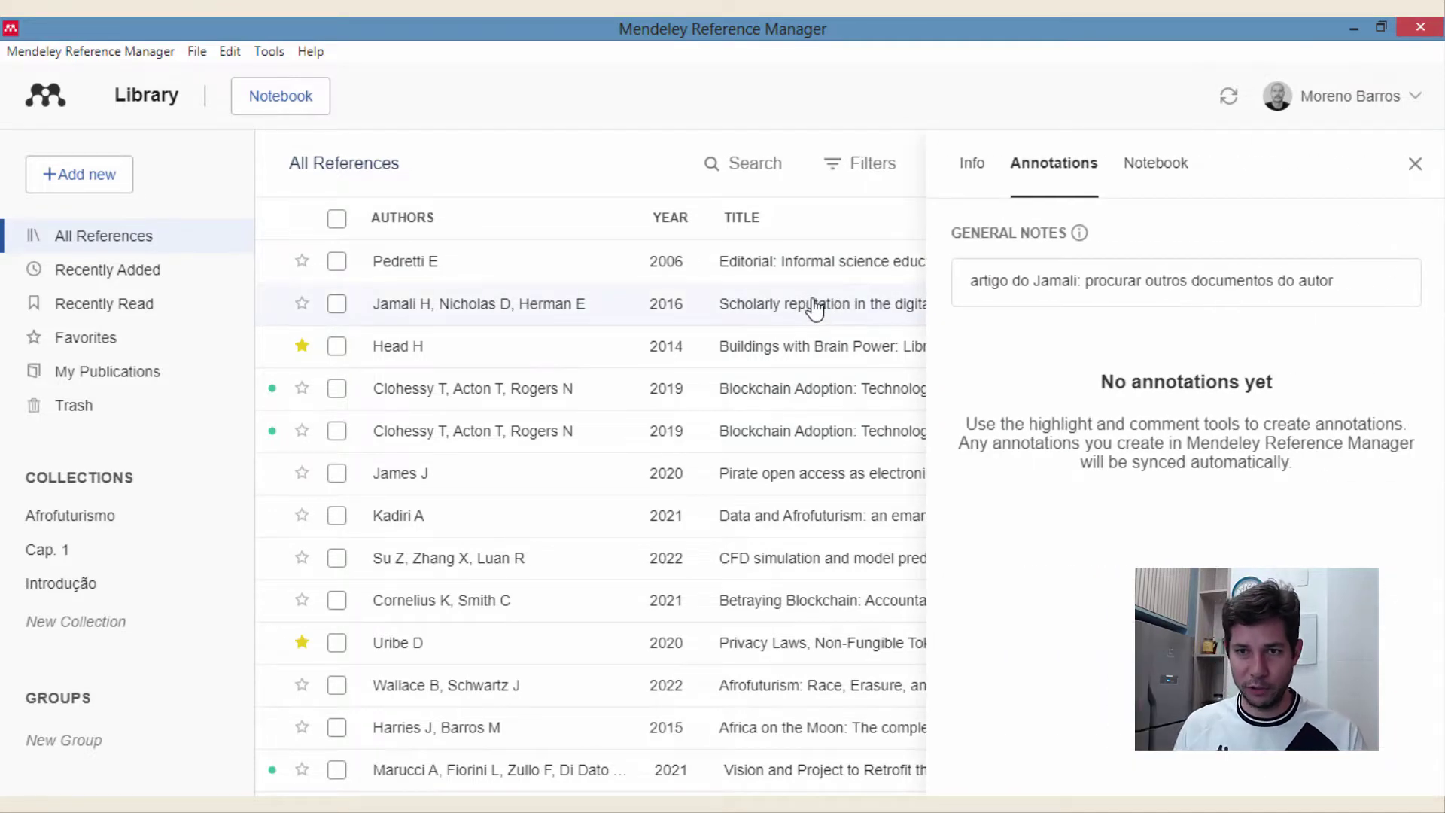
Step: Open the "Scholarly reputation" PDF for reading from its info, check its annotations, and close the details beside it
left_click(971, 164)
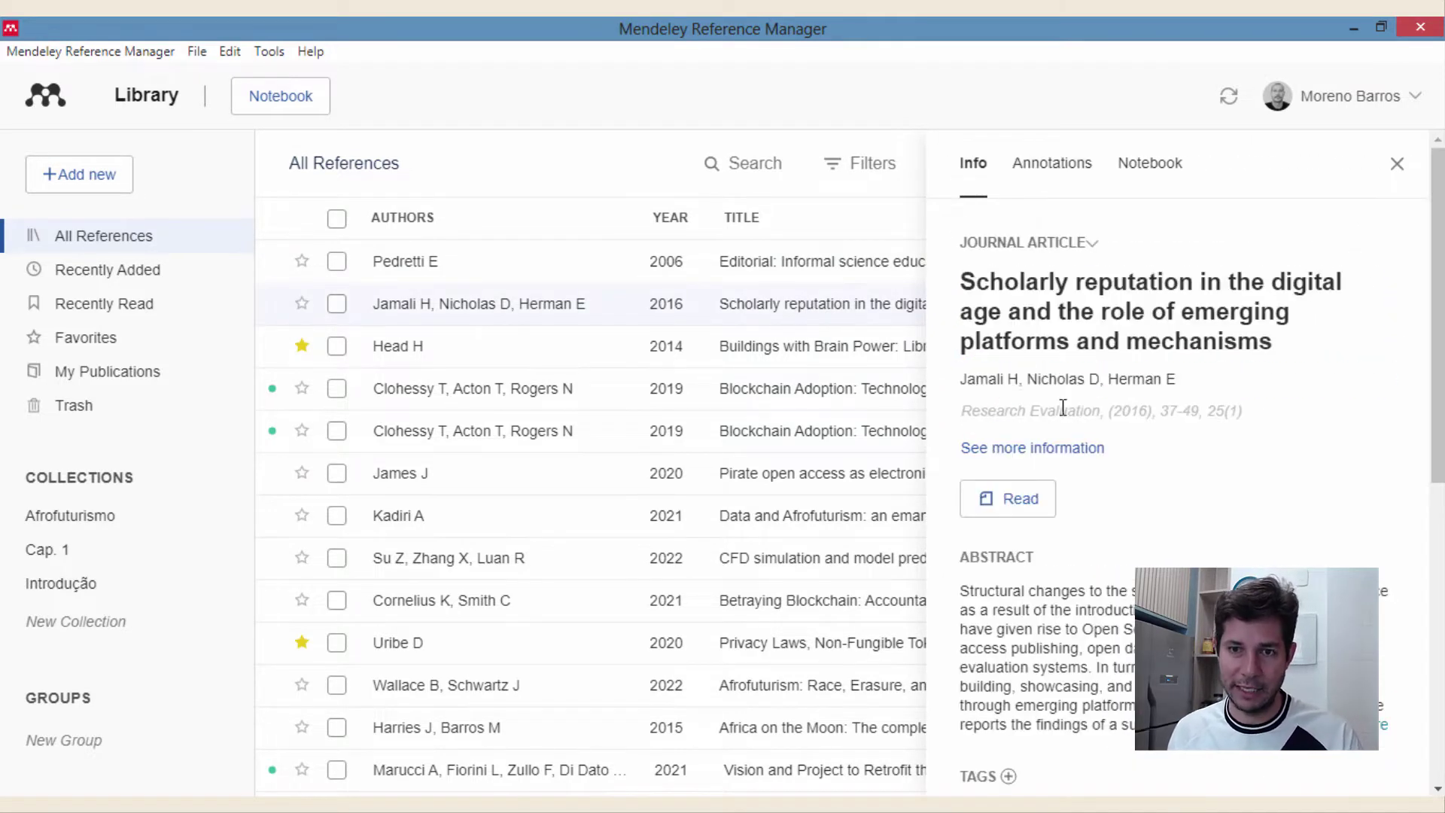
left_click(1009, 500)
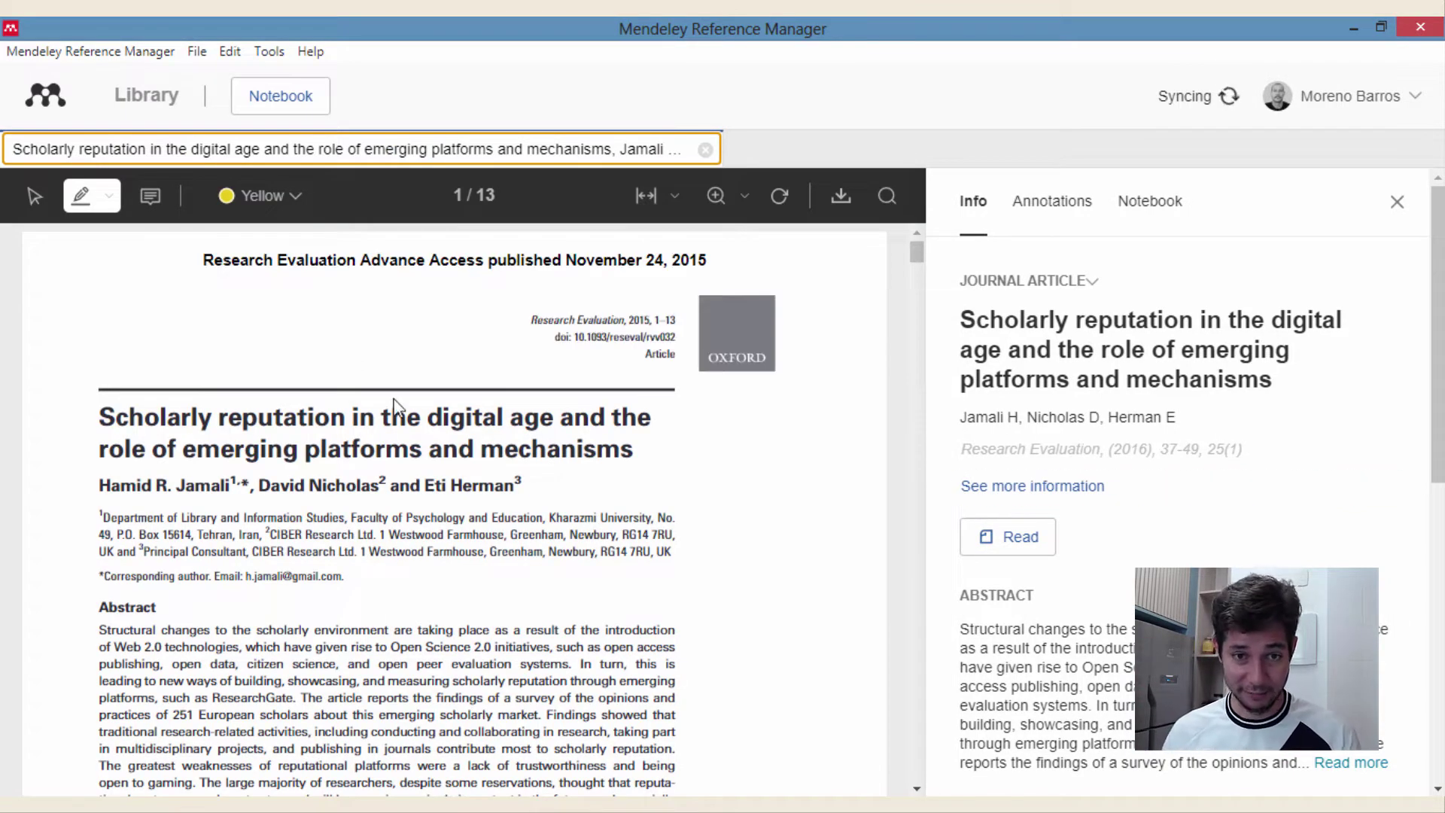
scroll(418, 346, "down", 1)
scroll(421, 413, "up", 1)
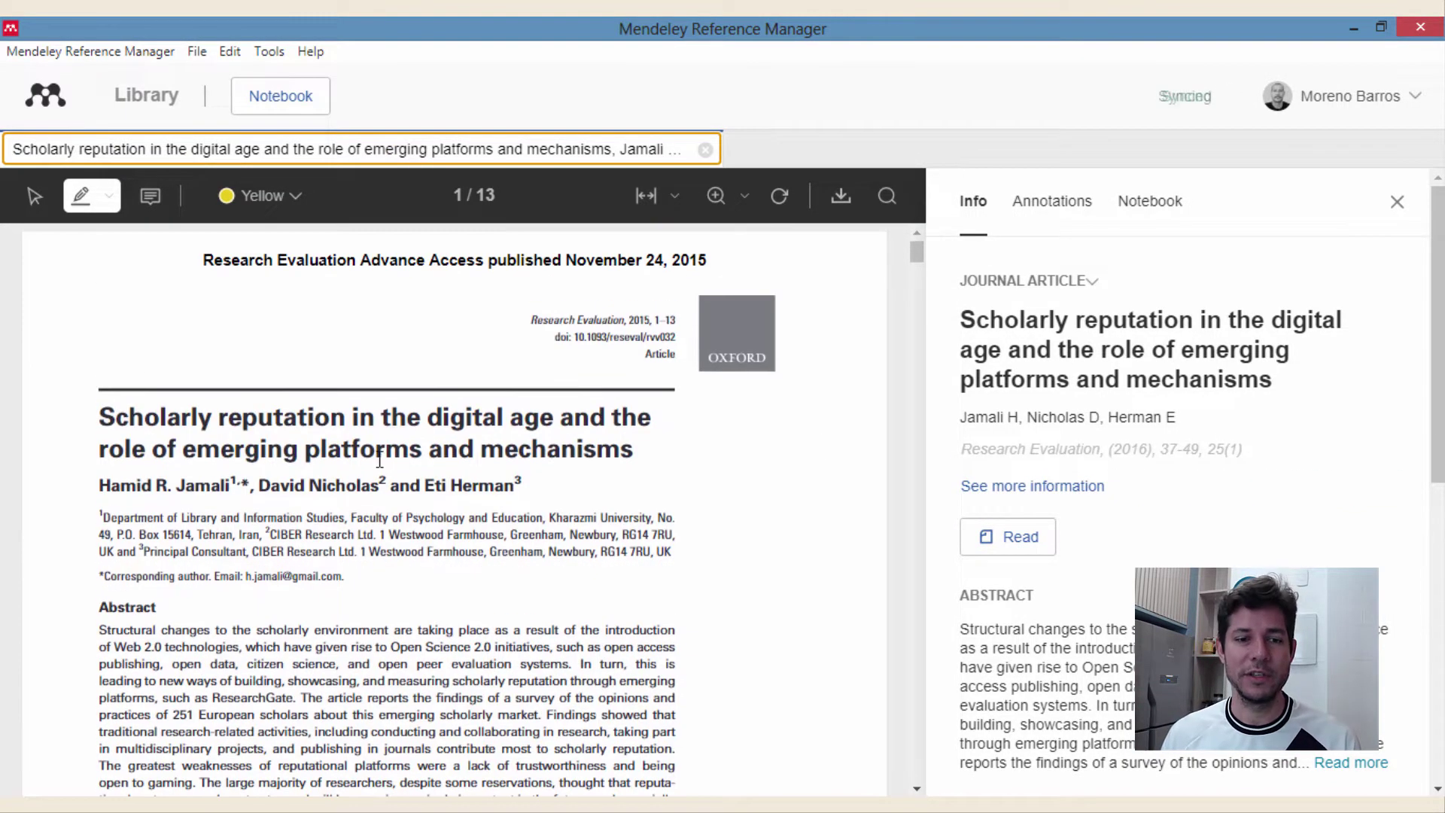
left_click(1052, 201)
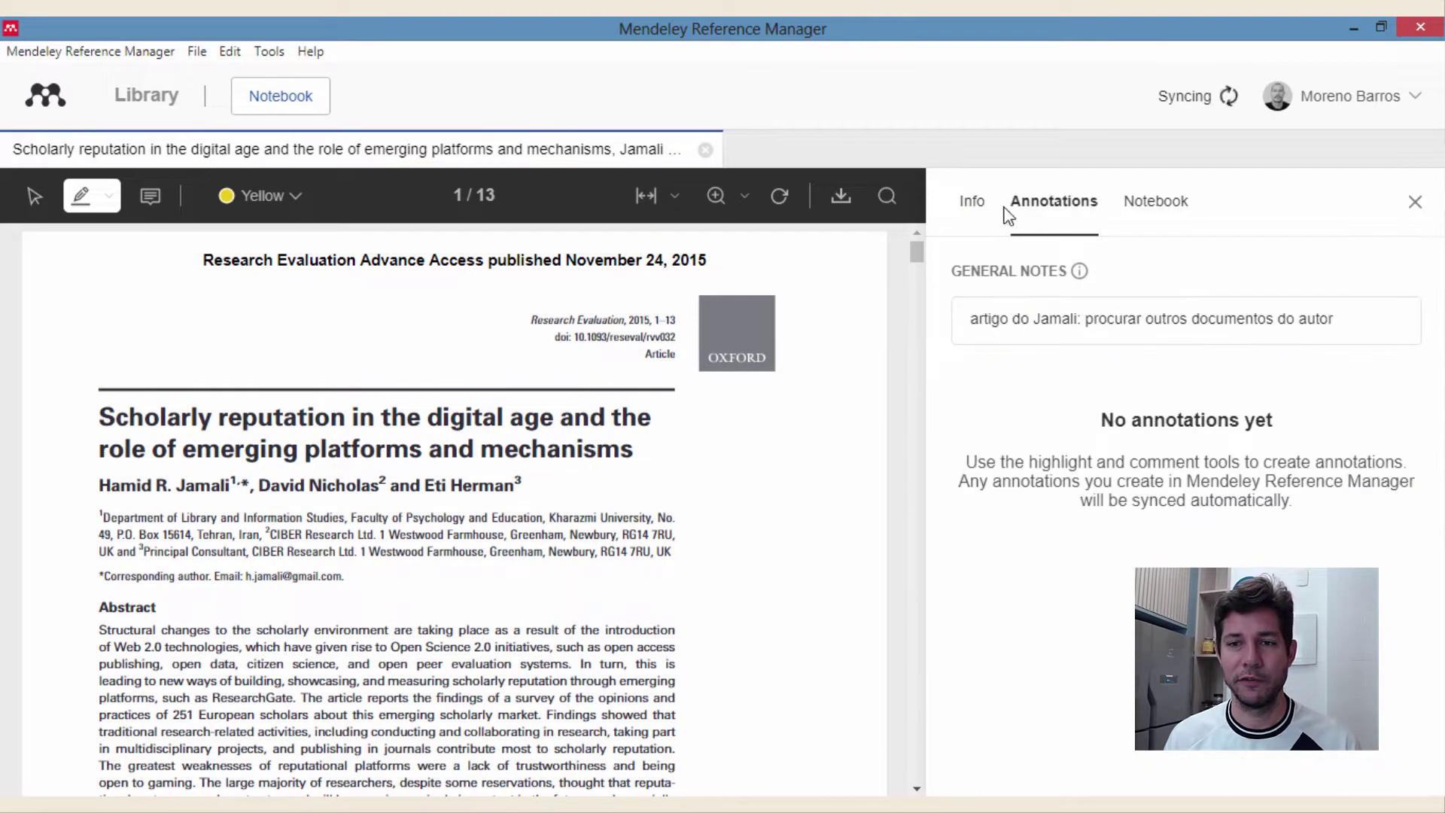
scroll(651, 479, "down", 1)
scroll(651, 479, "up", 1)
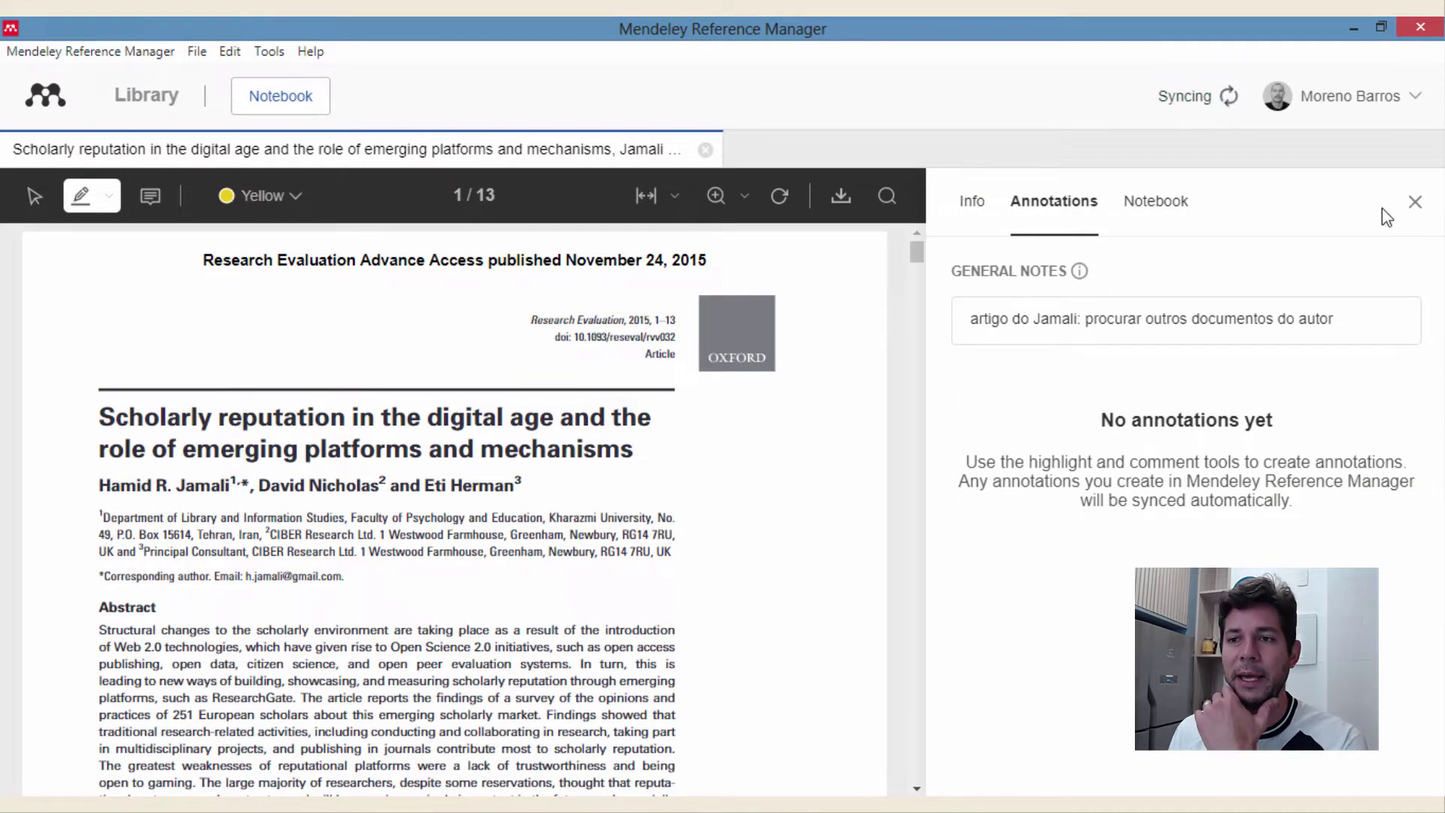
left_click(1415, 201)
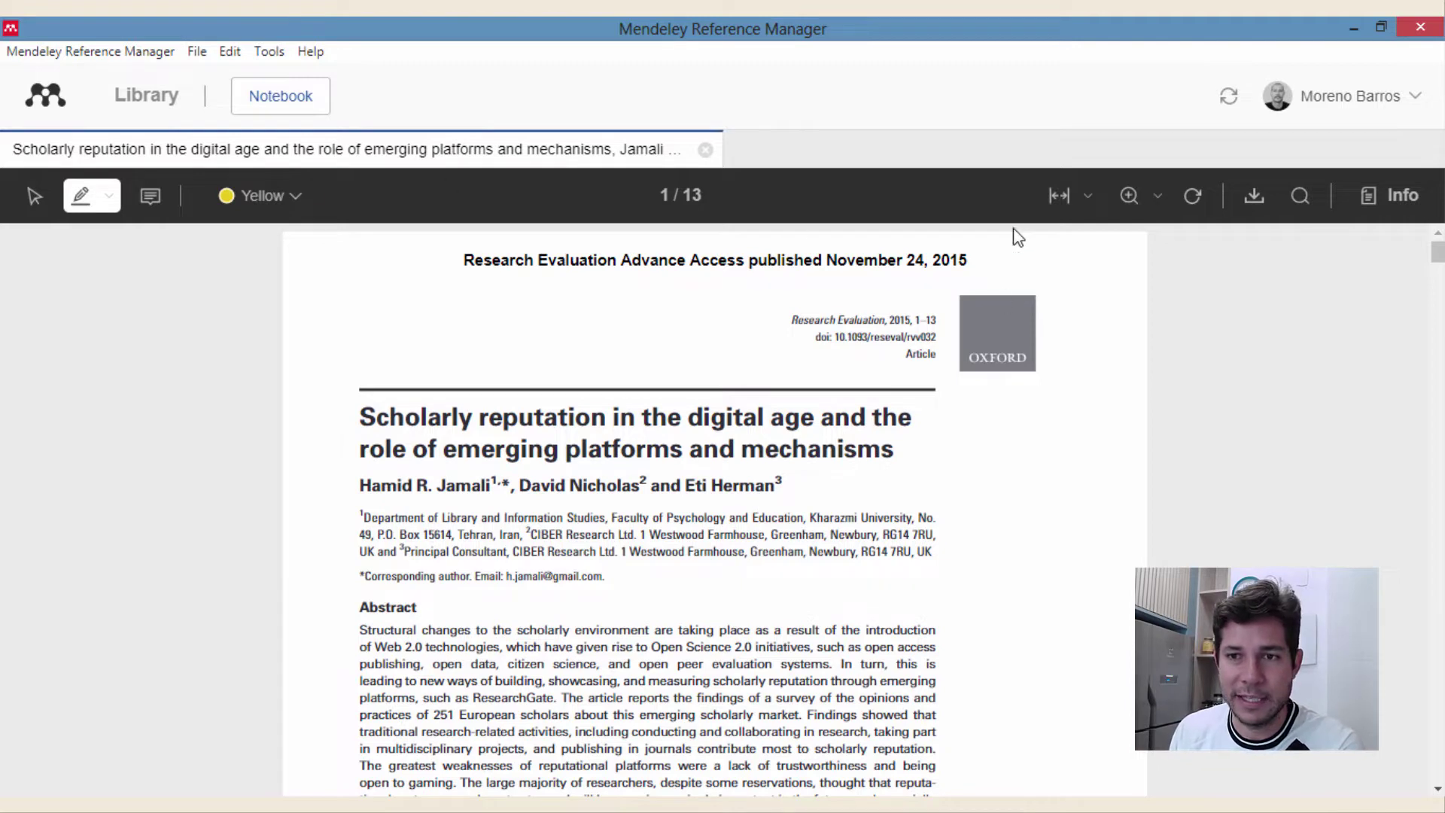
Step: Compare the Fit to width and Fit to height views of the PDF, and leave it fitted to width
left_click(1062, 199)
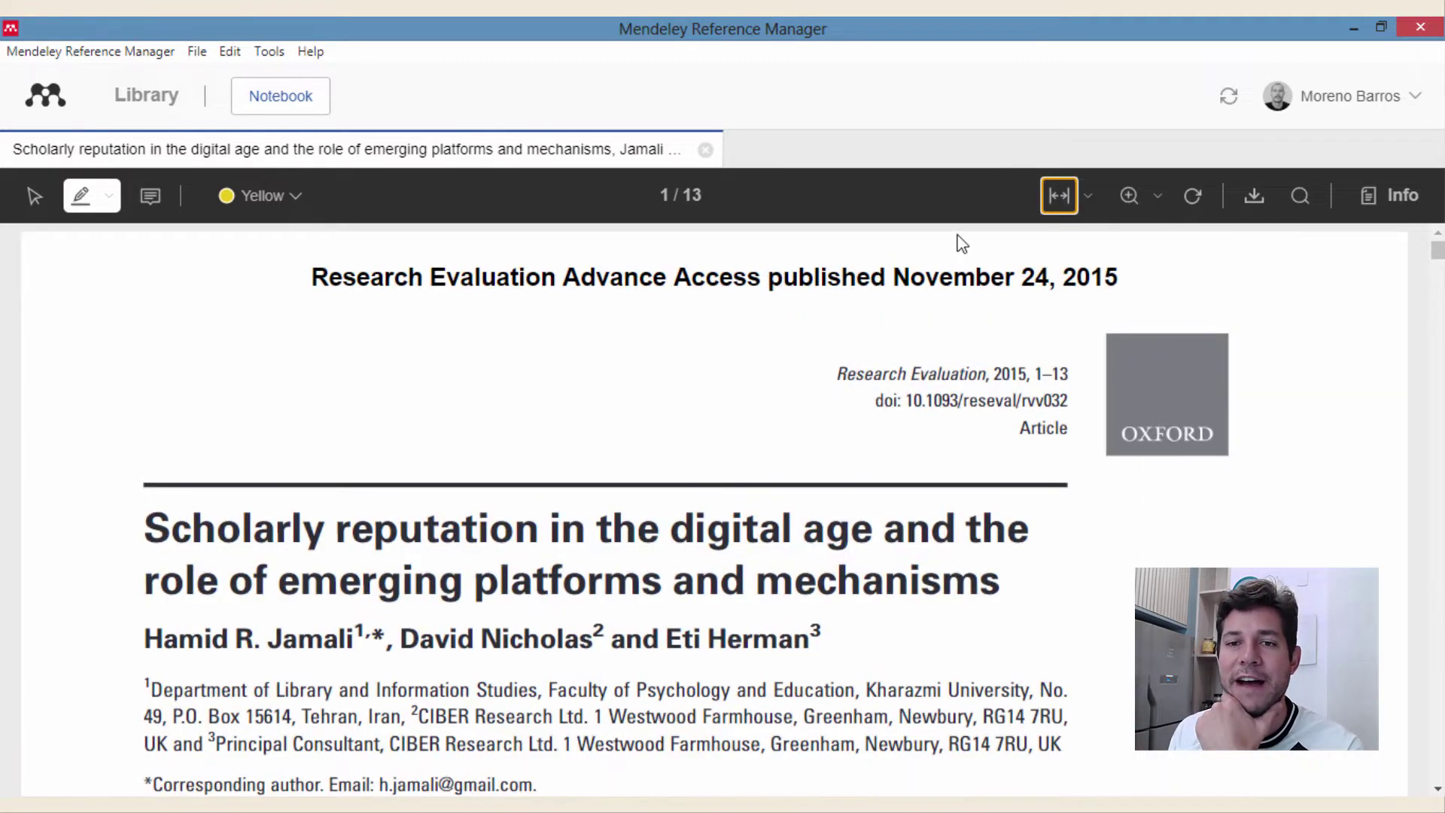
left_click(1088, 197)
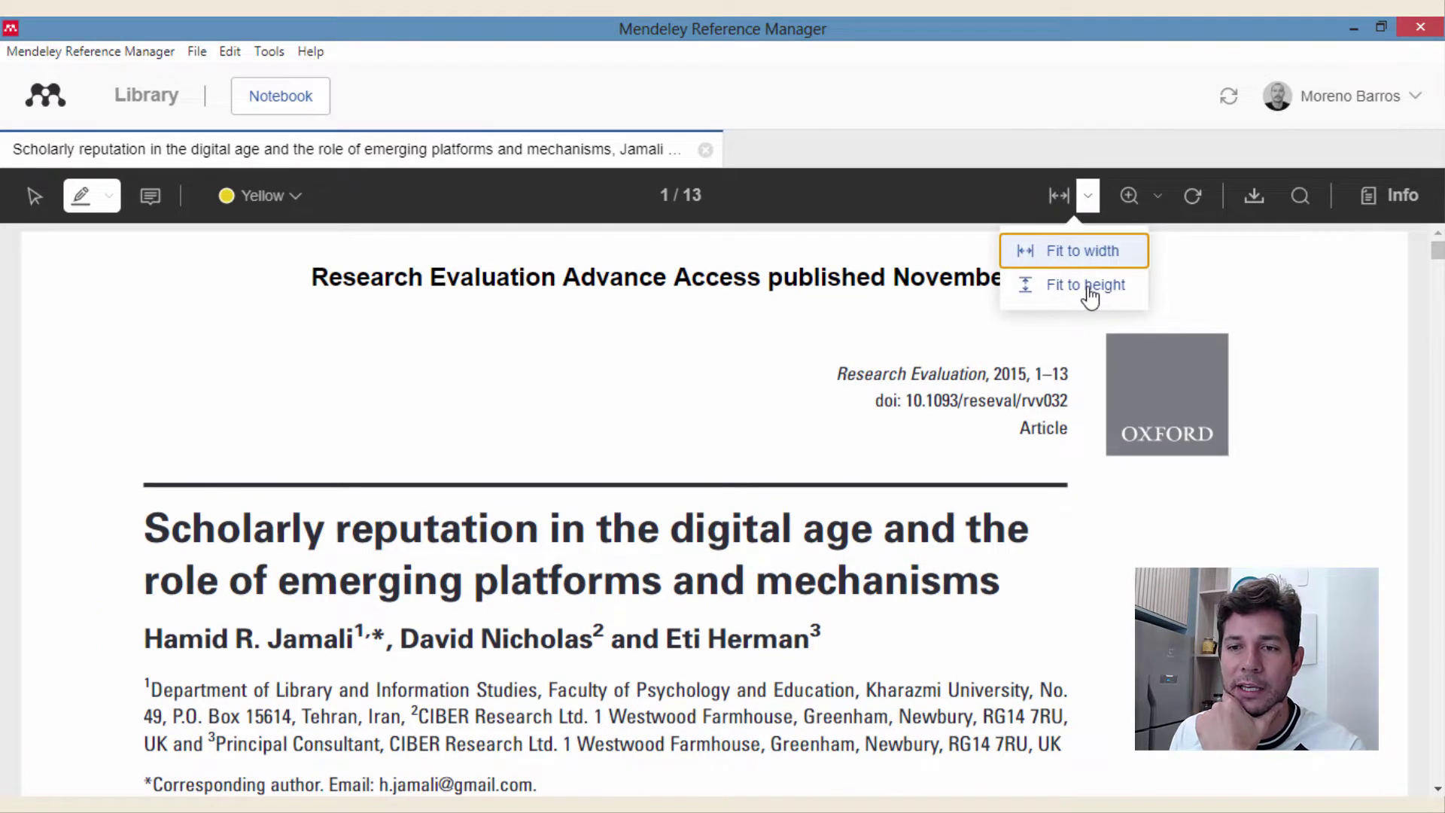
left_click(1089, 294)
left_click(1087, 196)
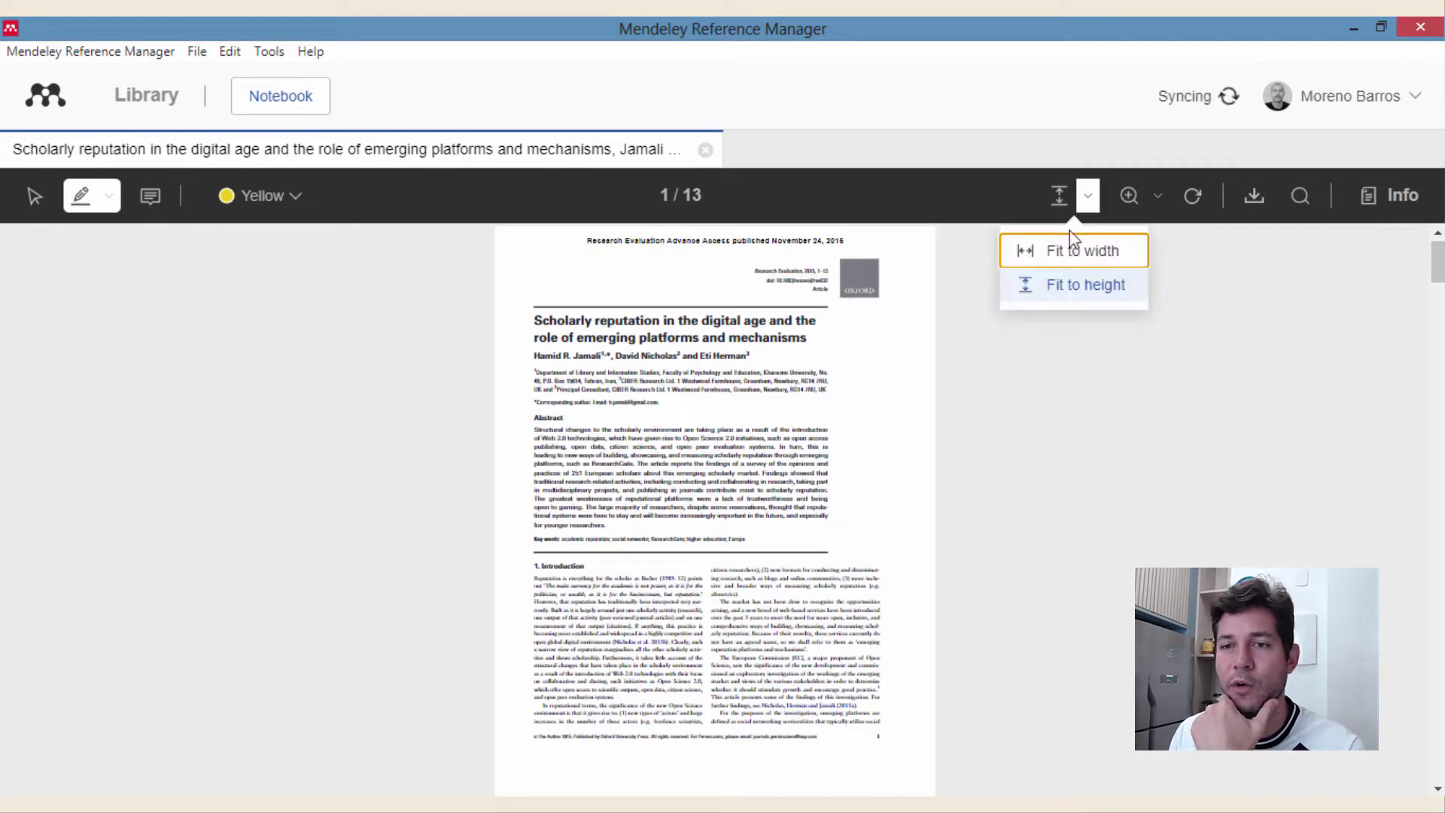
left_click(1069, 256)
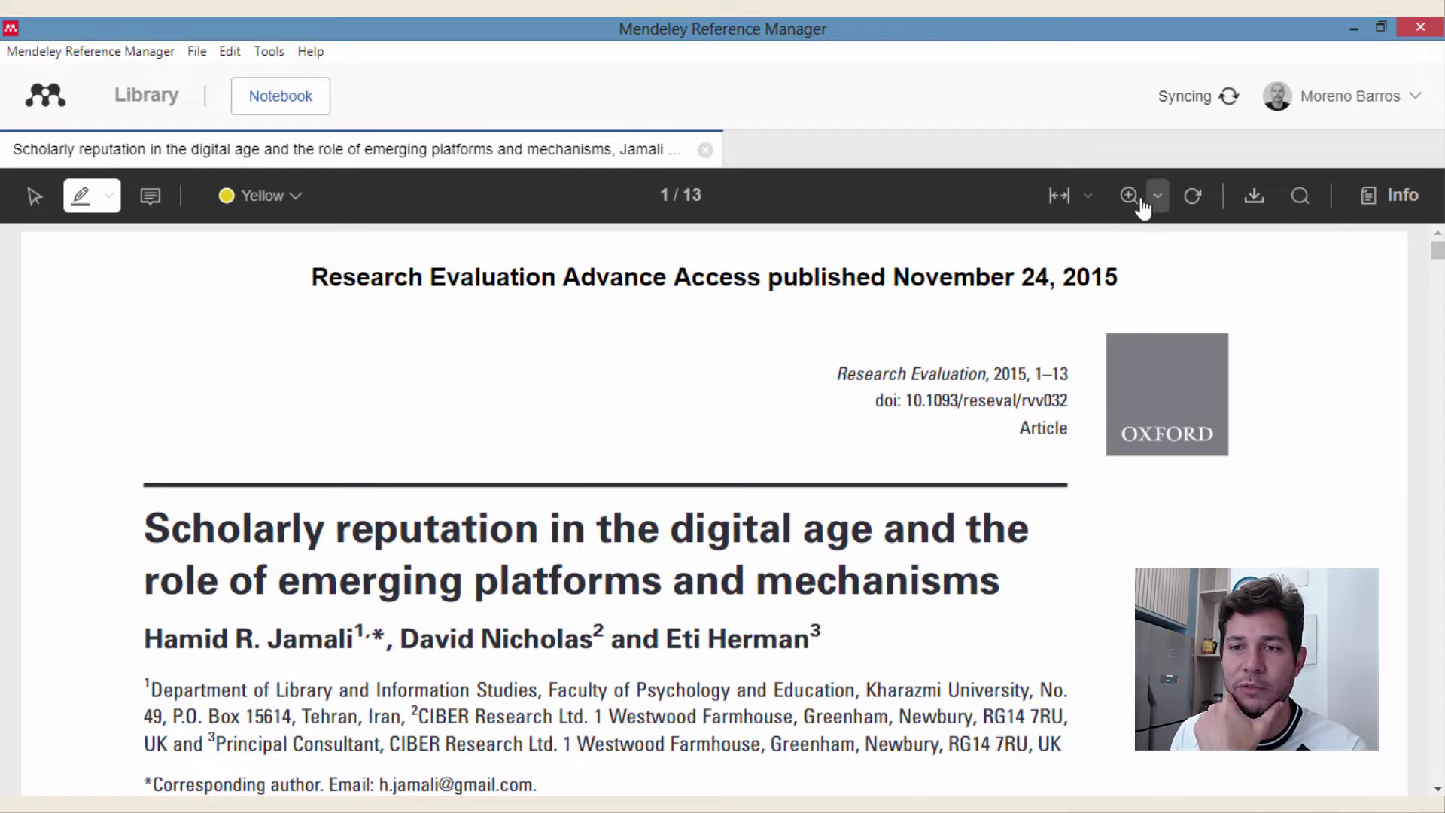
Step: Zoom the PDF out by two levels
left_click(1152, 200)
left_click(1148, 285)
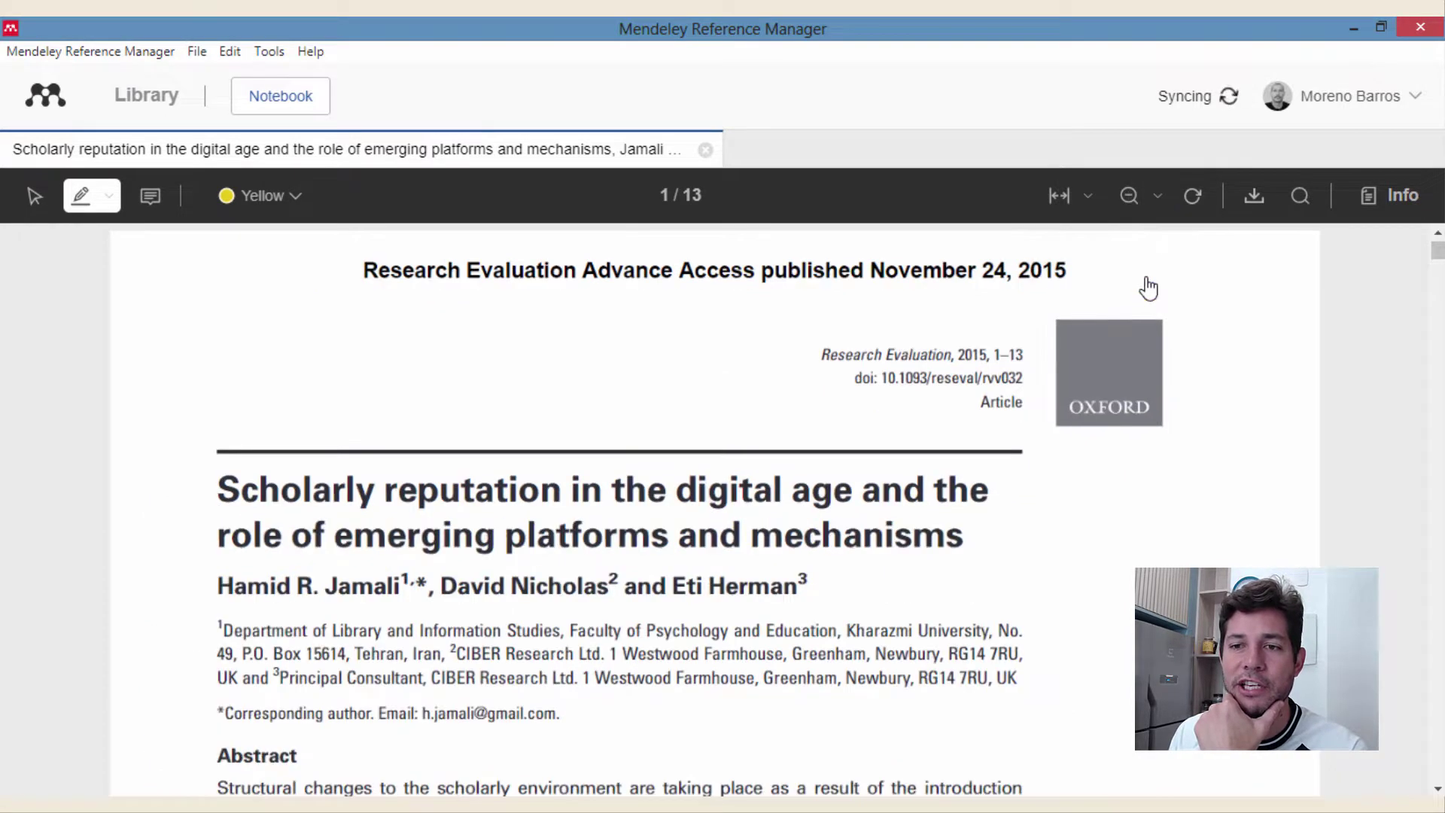
left_click(1152, 200)
left_click(1146, 283)
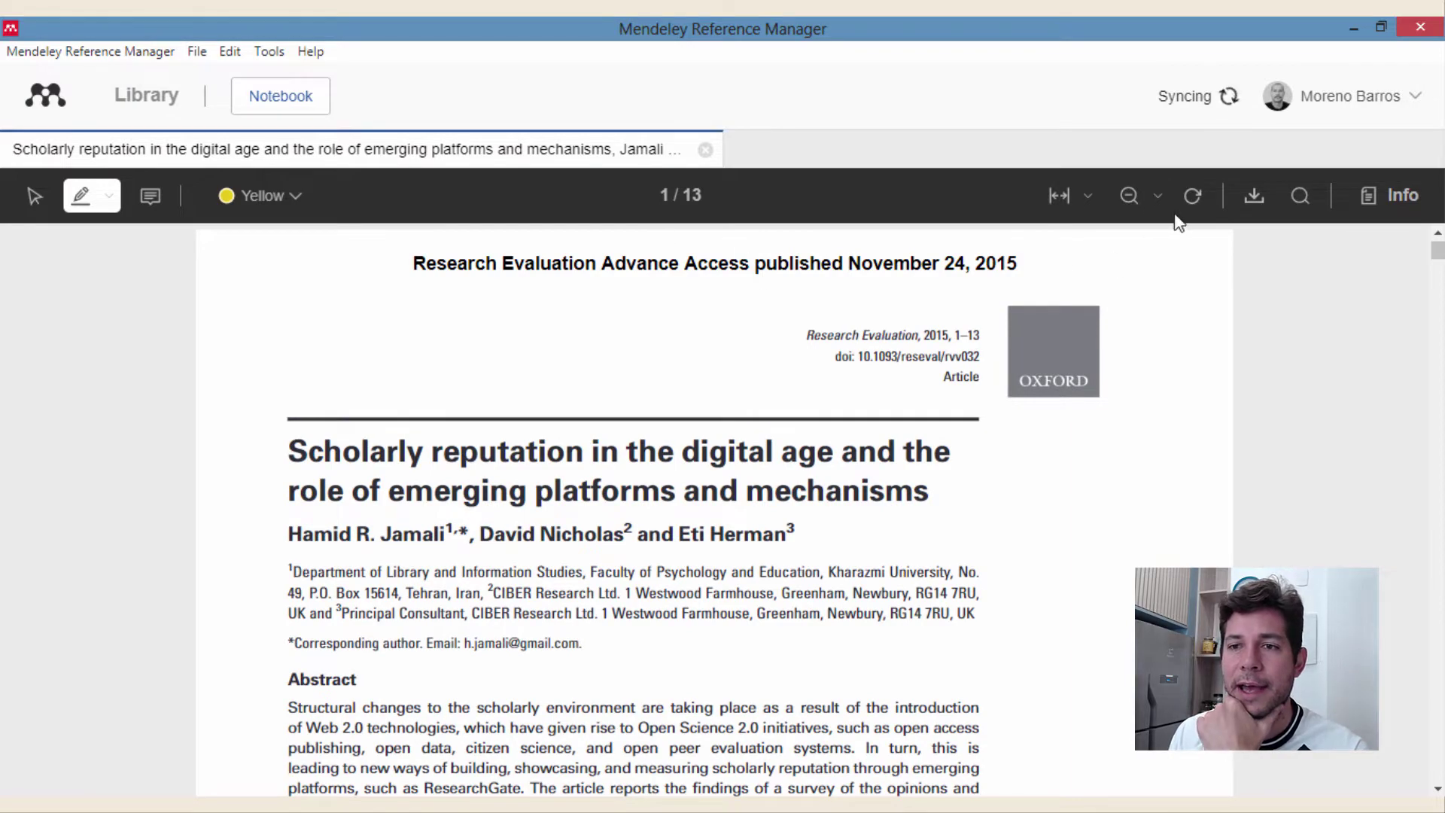
Step: Rotate the PDF pages through a full turn in four quarter turns
left_click(1201, 206)
left_click(1201, 206)
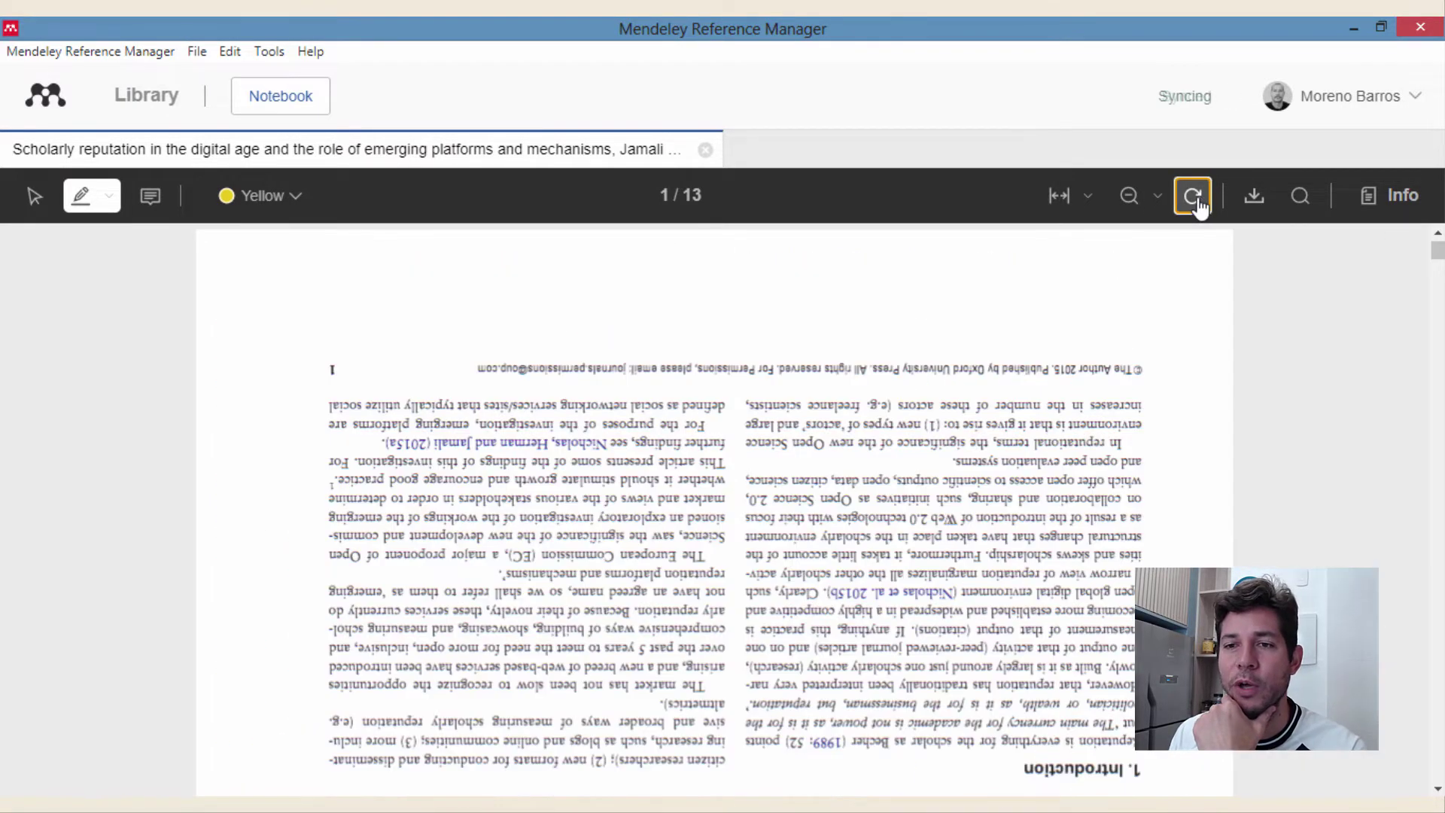
left_click(1200, 207)
left_click(1200, 207)
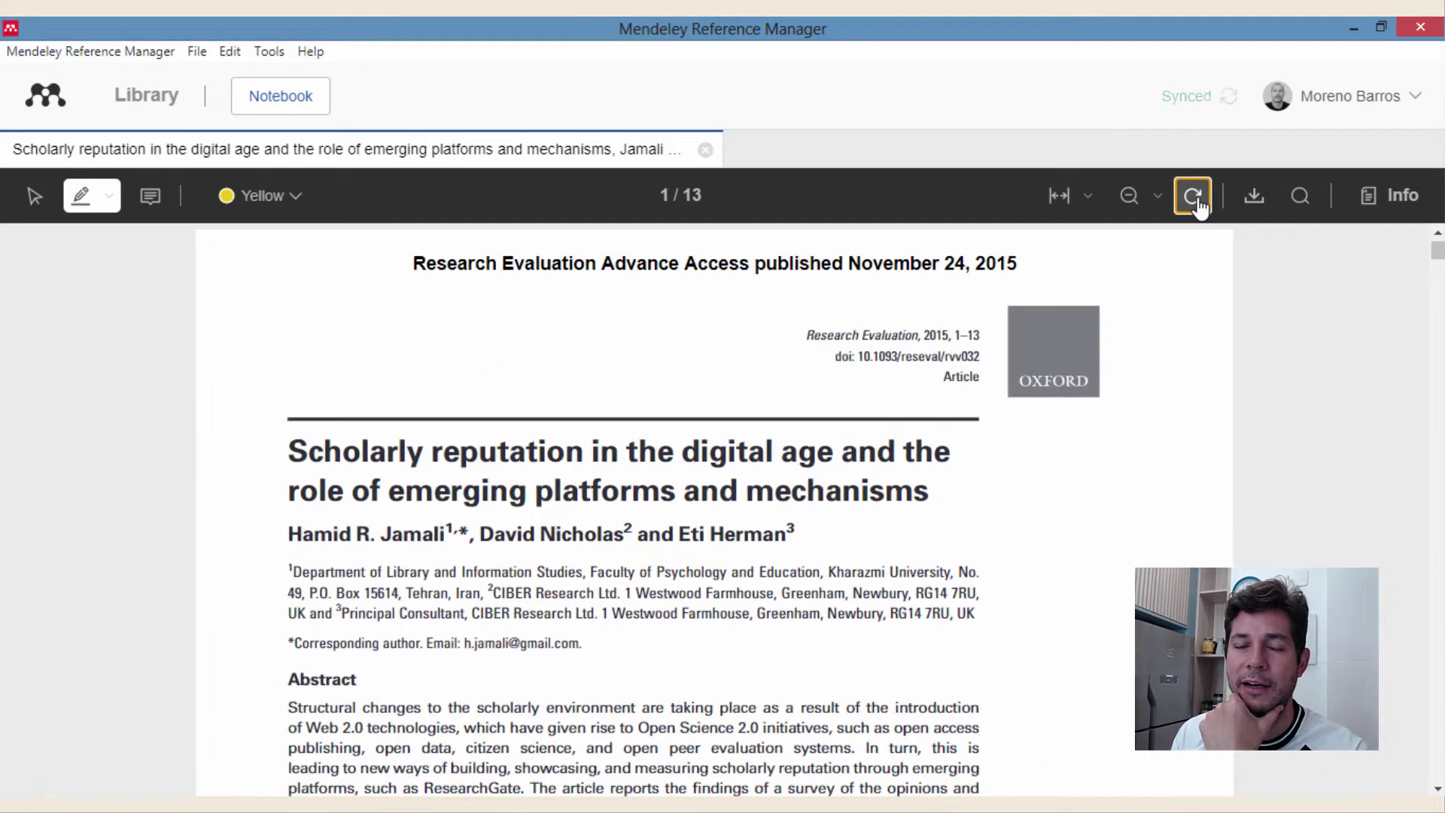
Step: Start downloading a copy of the PDF and cancel the save dialog
left_click(1255, 197)
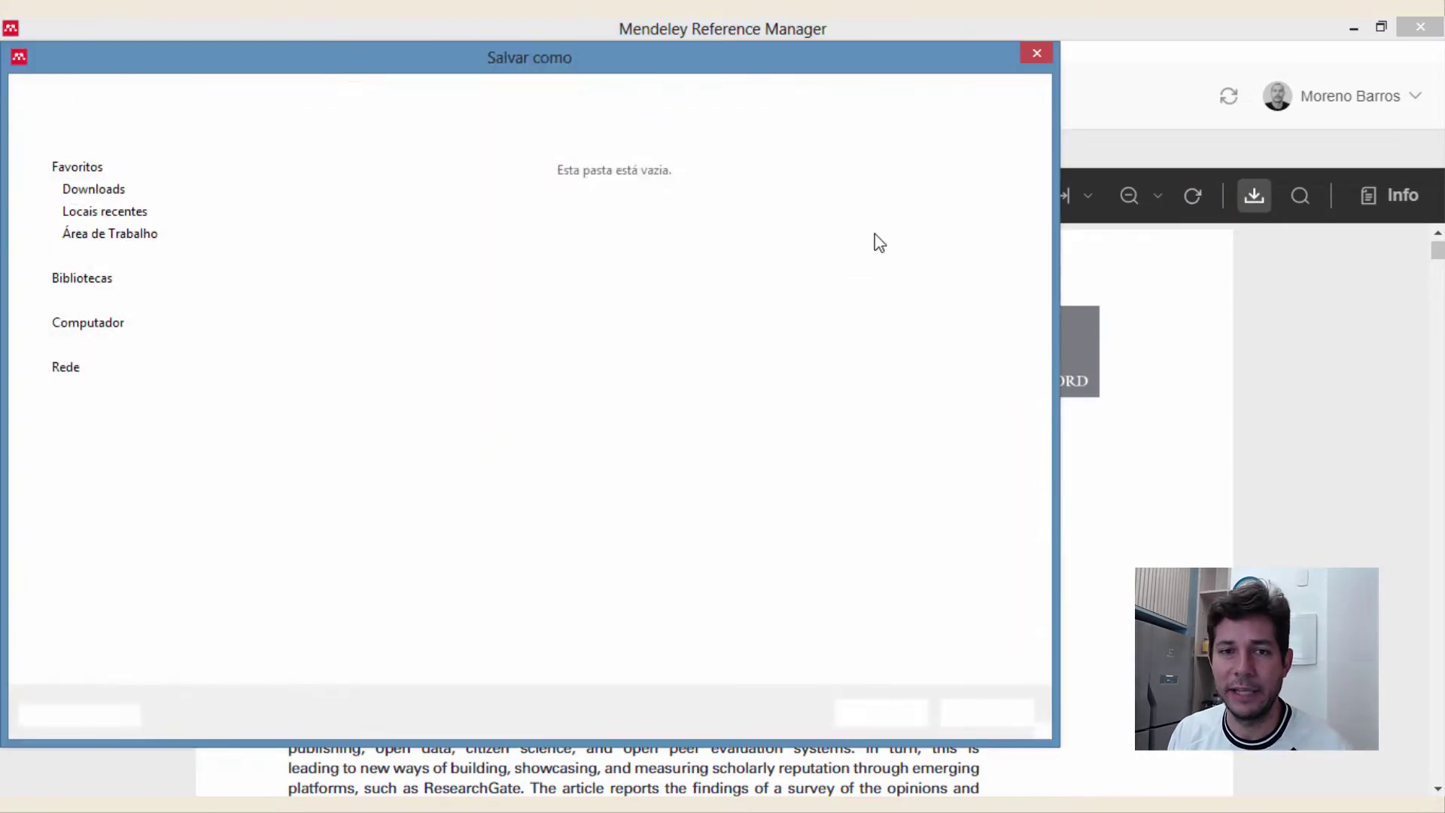
left_click(983, 719)
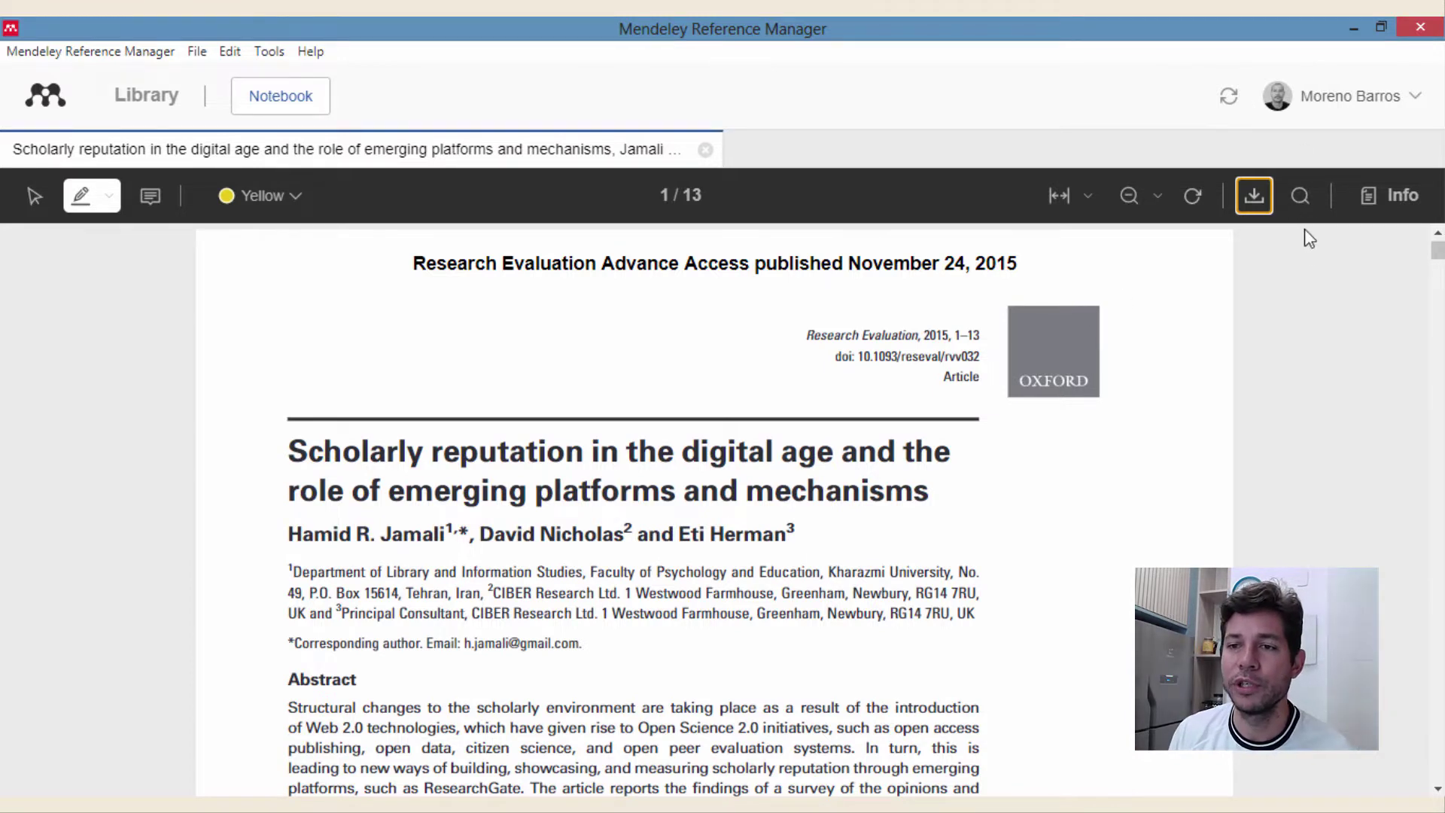
Step: Search the PDF for "open" and close the search
left_click(1300, 195)
type("open")
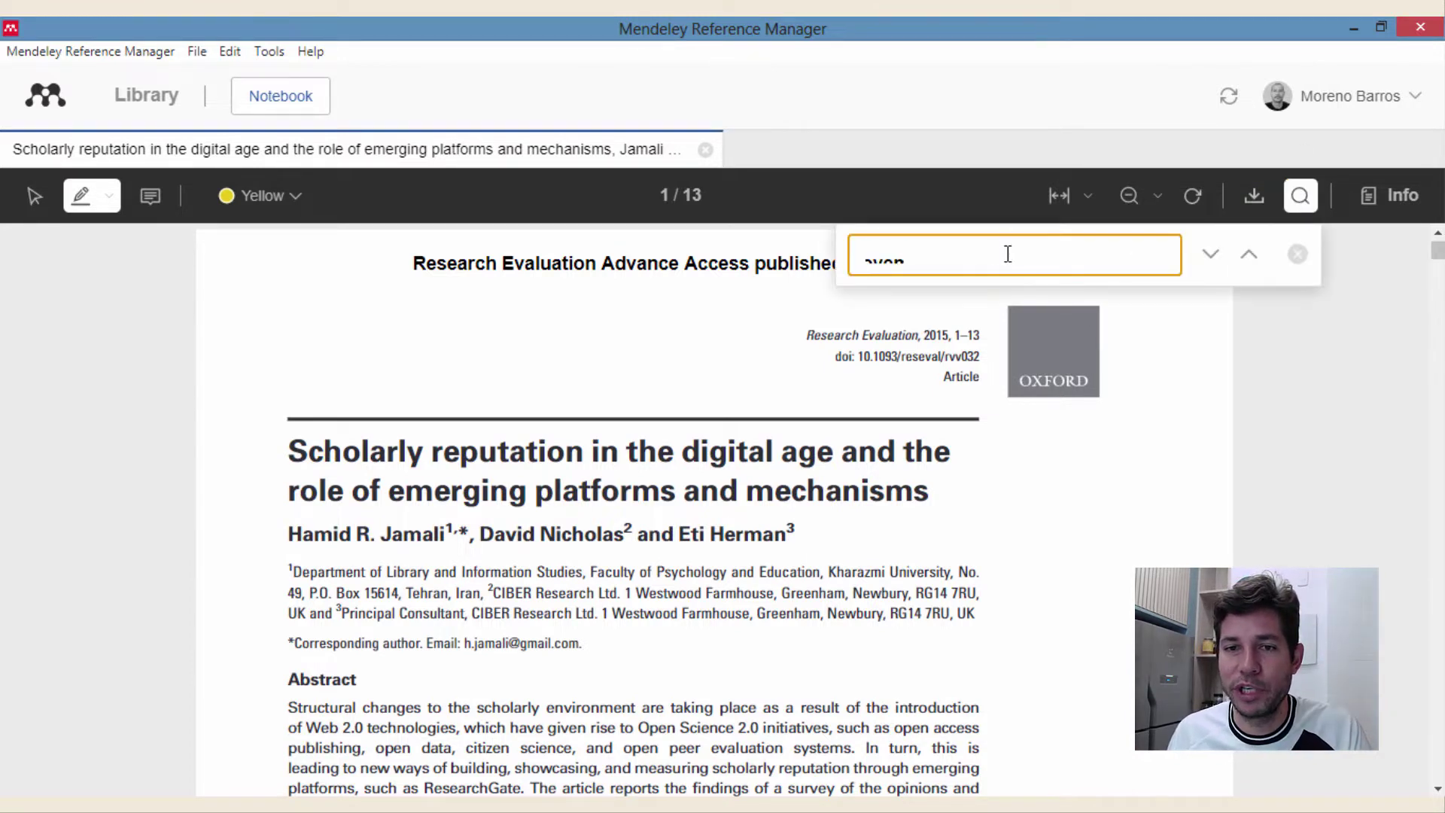
left_click(1298, 254)
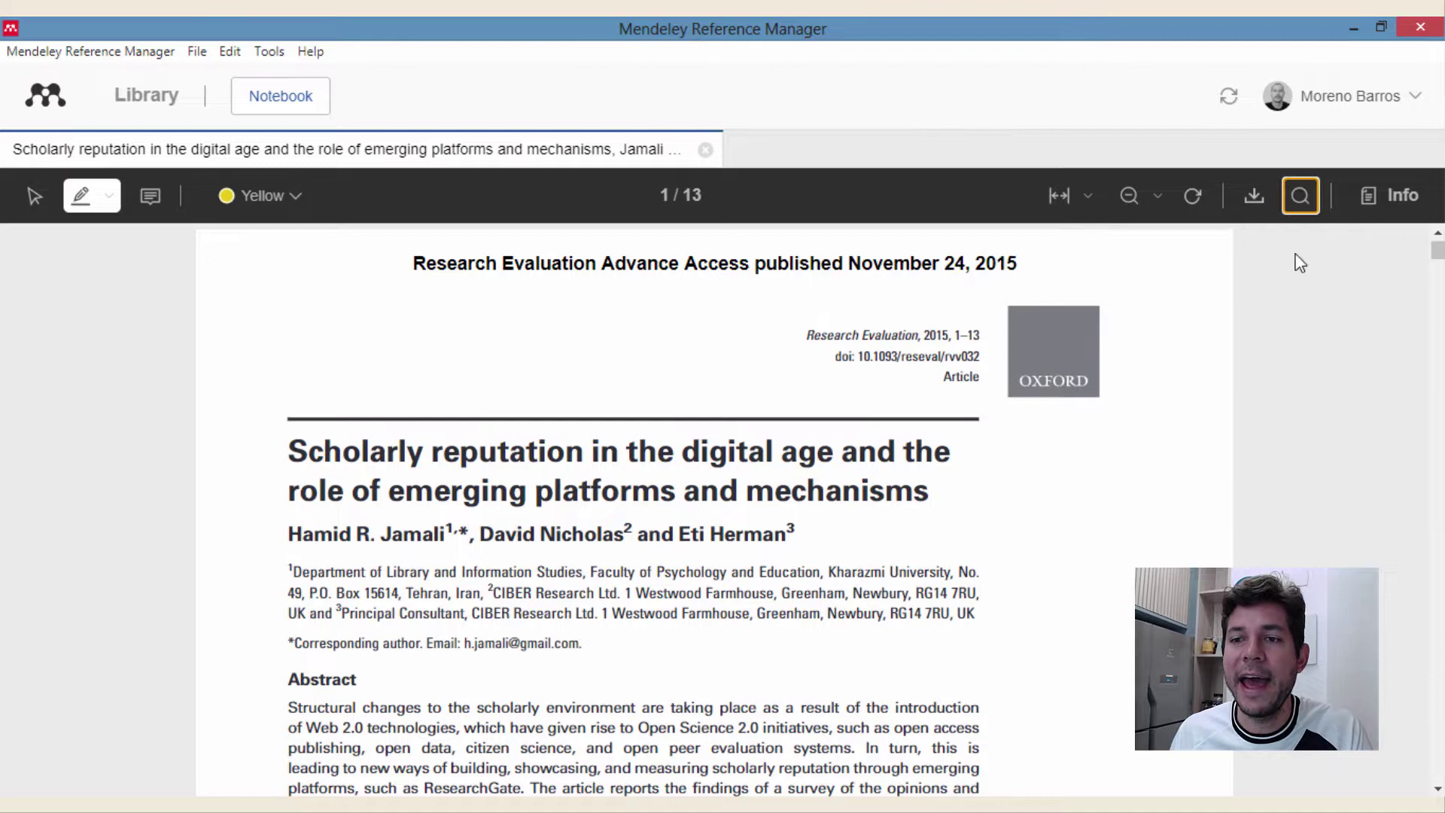
Step: Review the annotations and info of the opened article beside its PDF, and close the details
left_click(1379, 199)
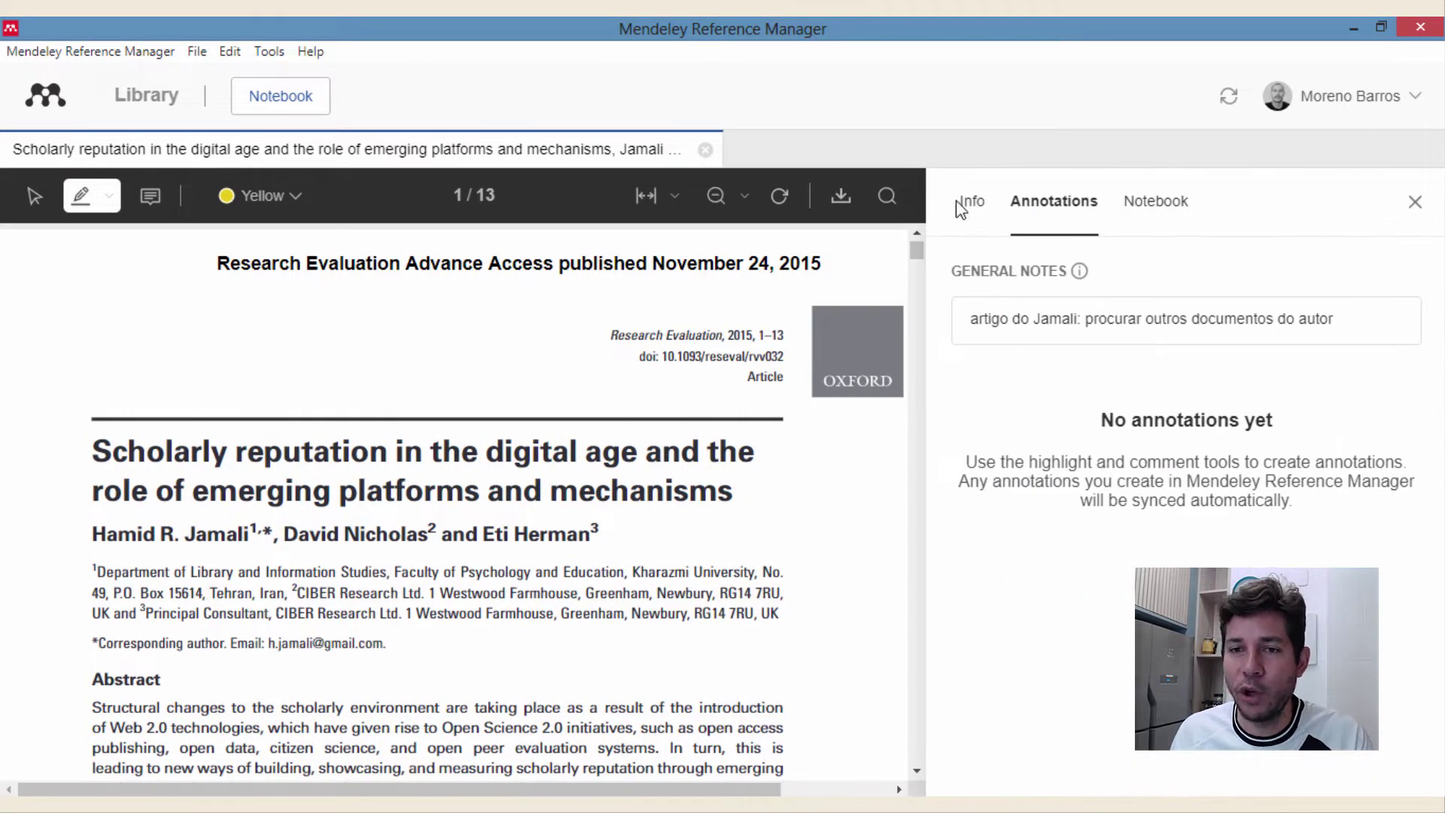
left_click(978, 202)
left_click(1394, 201)
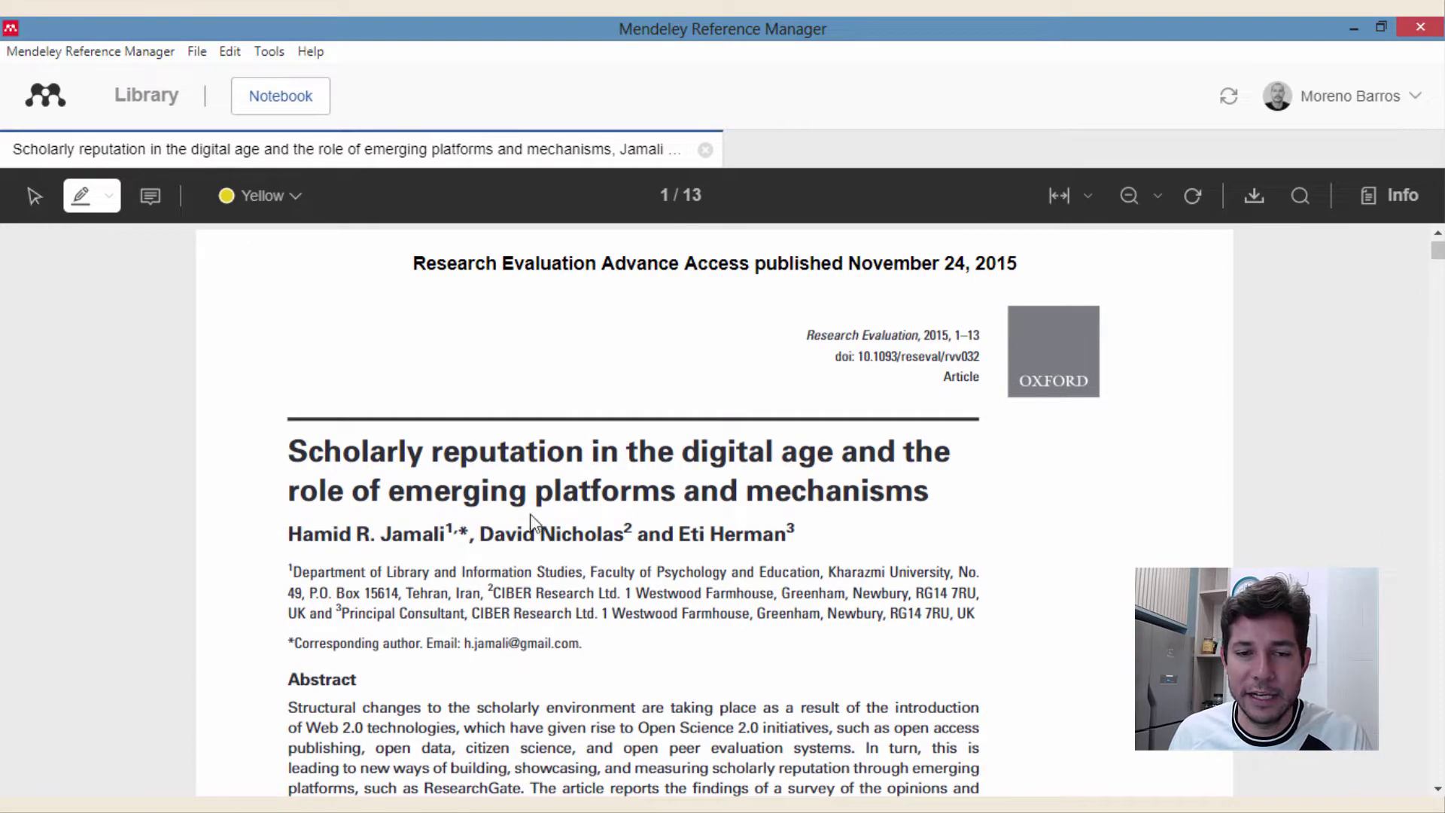
Step: Activate the selection tool and look through the abstract and introduction on the article's first page
scroll(523, 435, "down", 2)
scroll(523, 435, "up", 2)
left_click(33, 196)
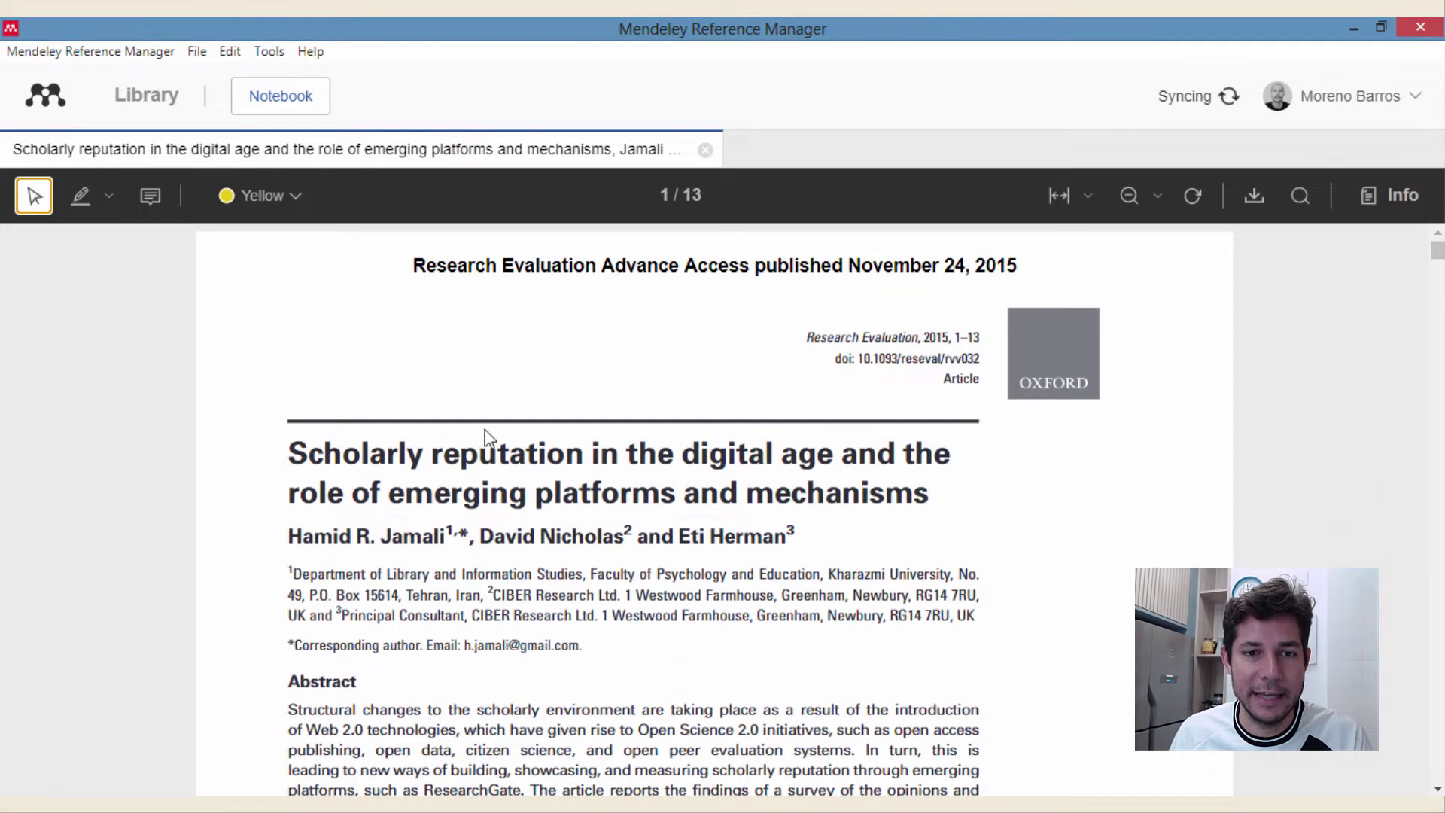
scroll(484, 435, "down", 10)
scroll(461, 444, "down", 8)
scroll(634, 451, "up", 16)
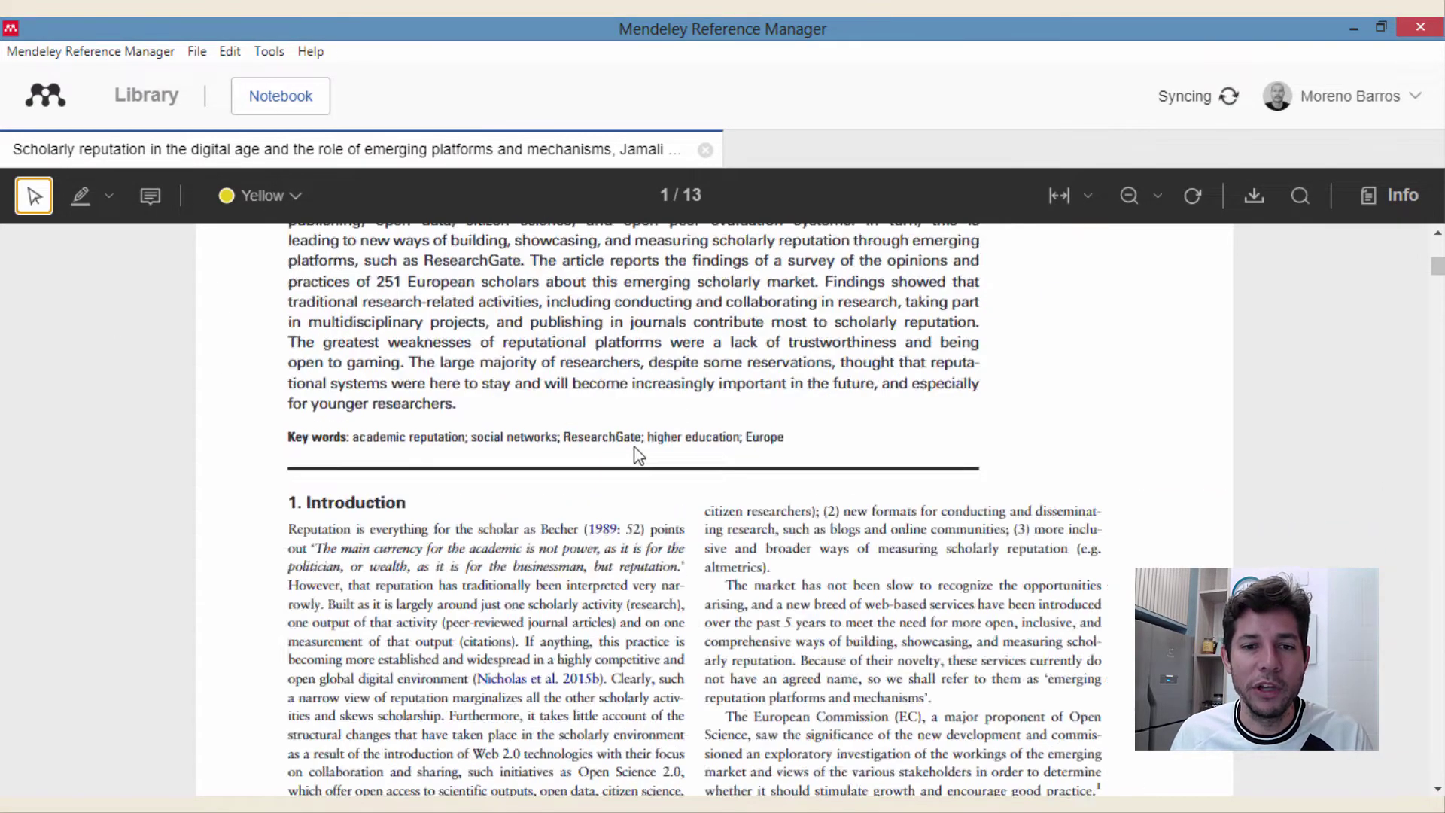
scroll(727, 435, "down", 8)
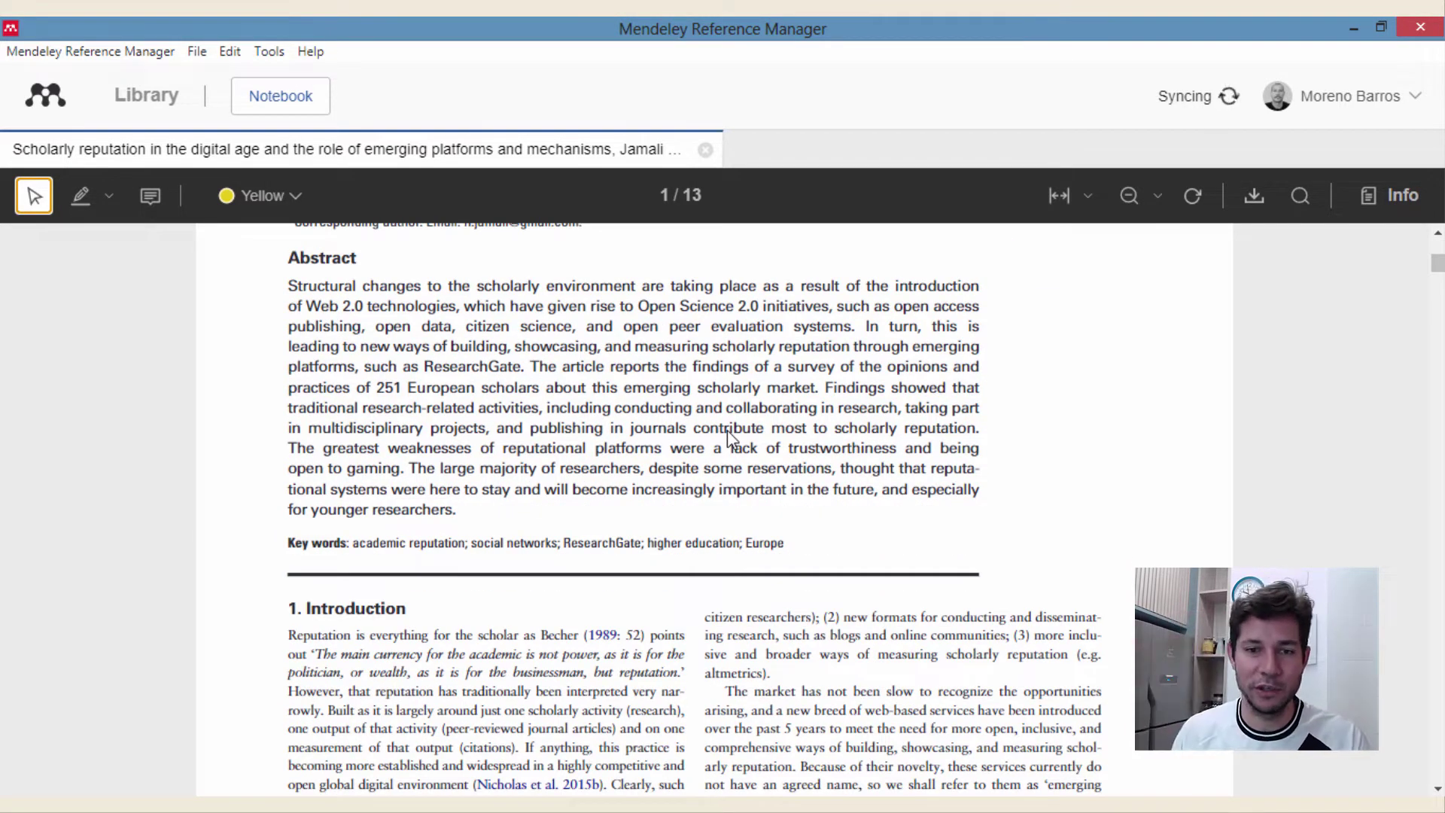
scroll(395, 376, "down", 6)
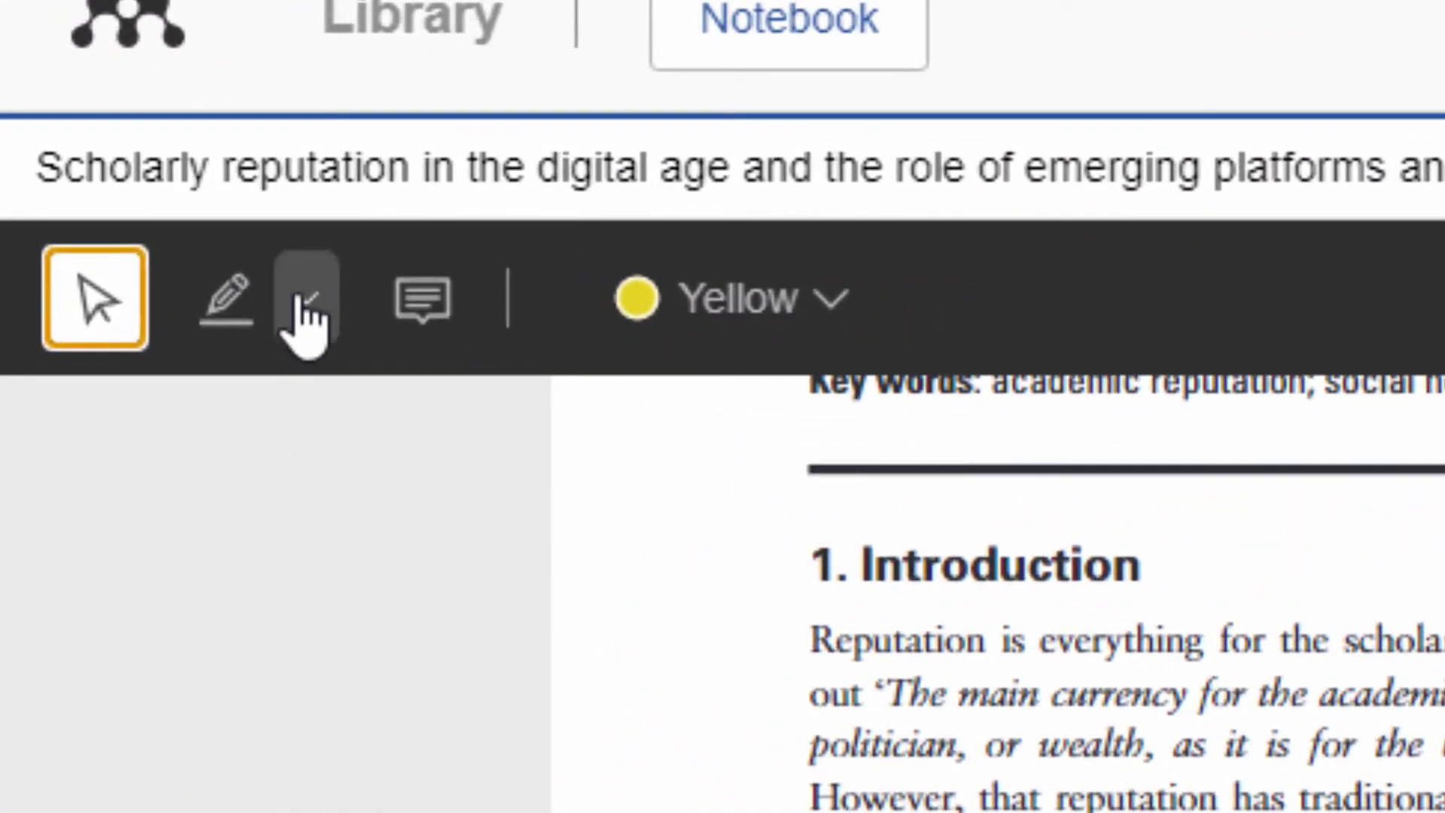
Step: Highlight the page 2 passage from "There were three stages to the EC investigation" to "potentials." as text in yellow
left_click(129, 208)
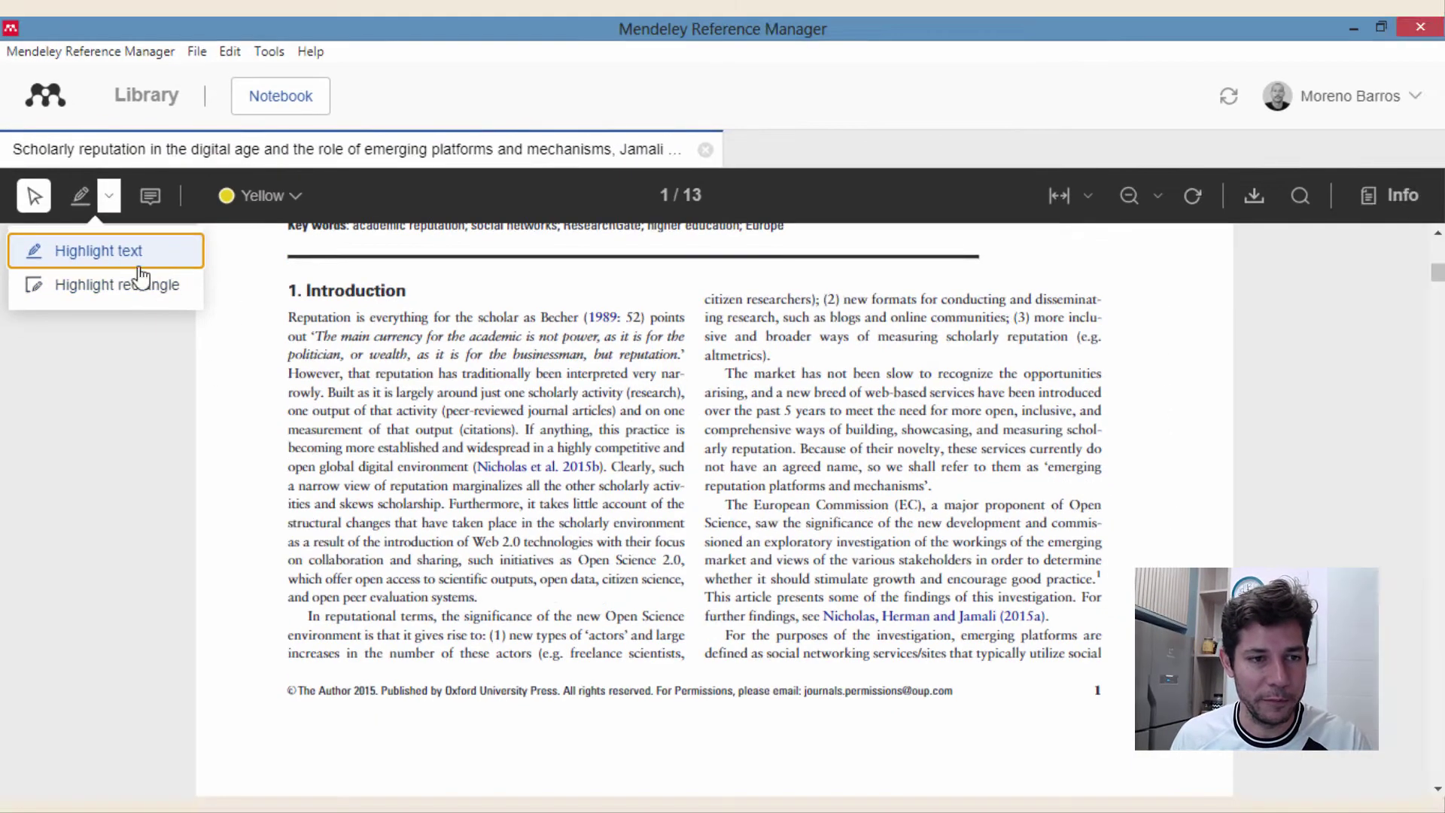
left_click(121, 255)
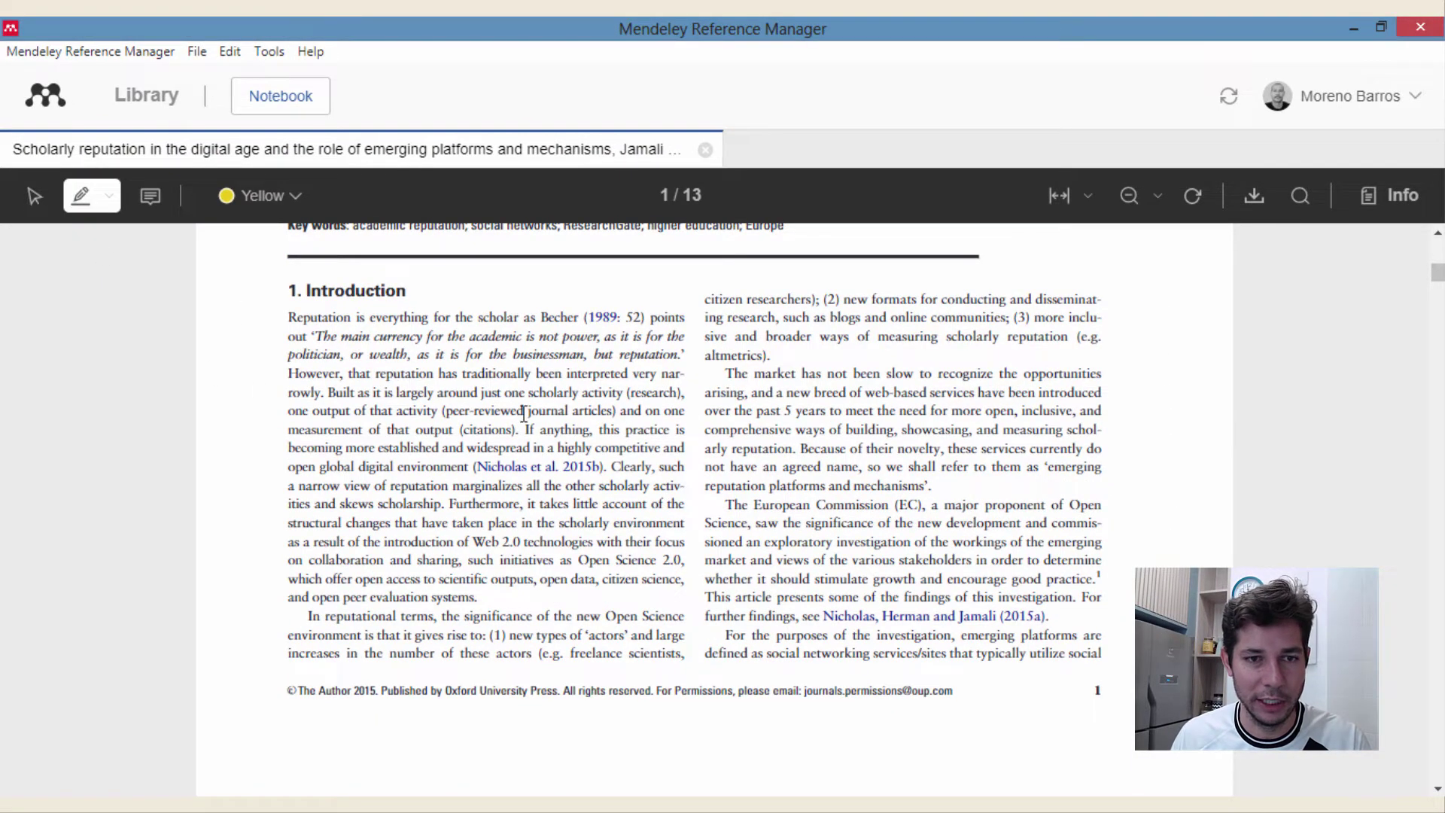
scroll(539, 421, "up", 3)
scroll(542, 433, "down", 3)
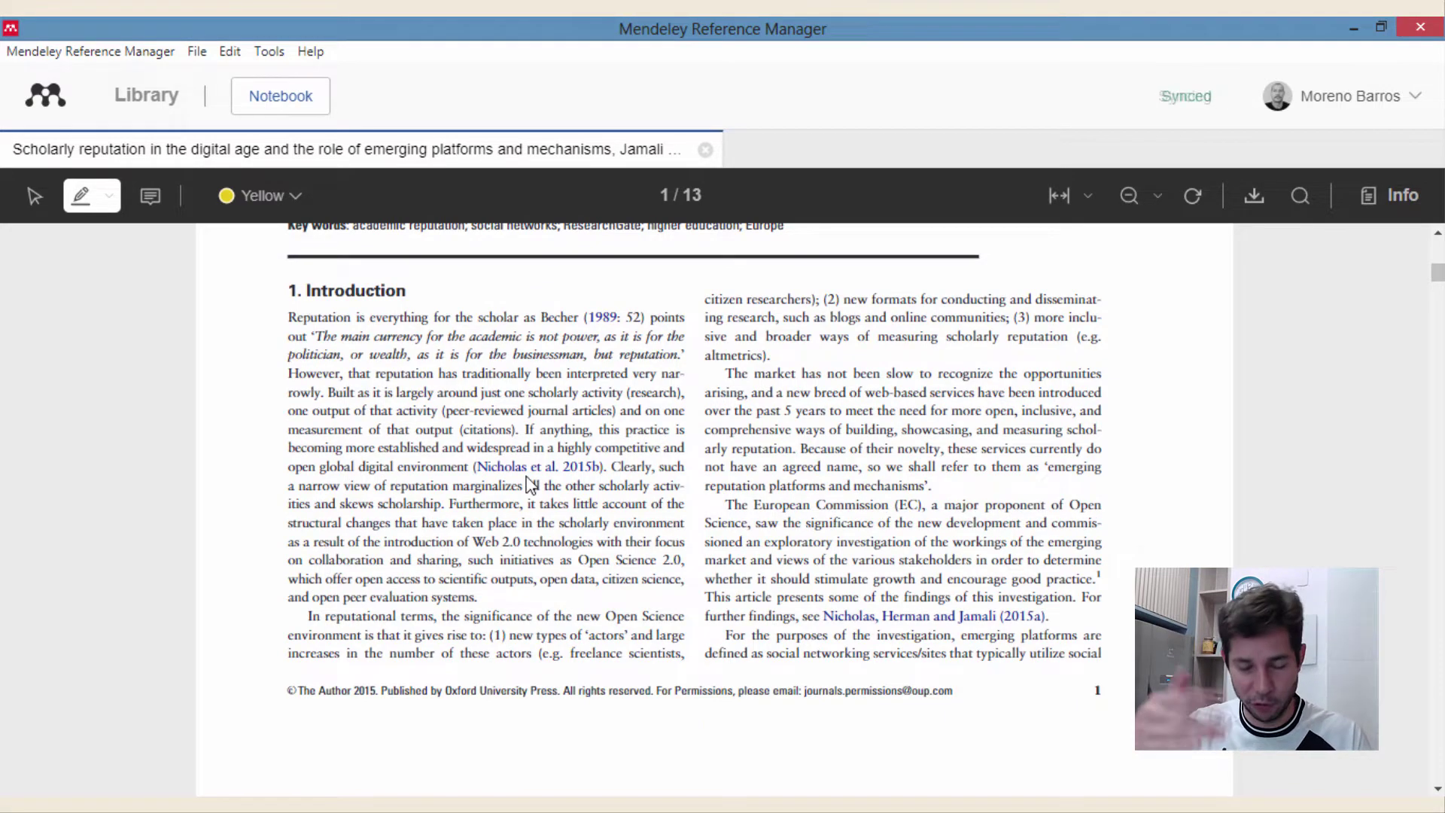
scroll(610, 461, "down", 10)
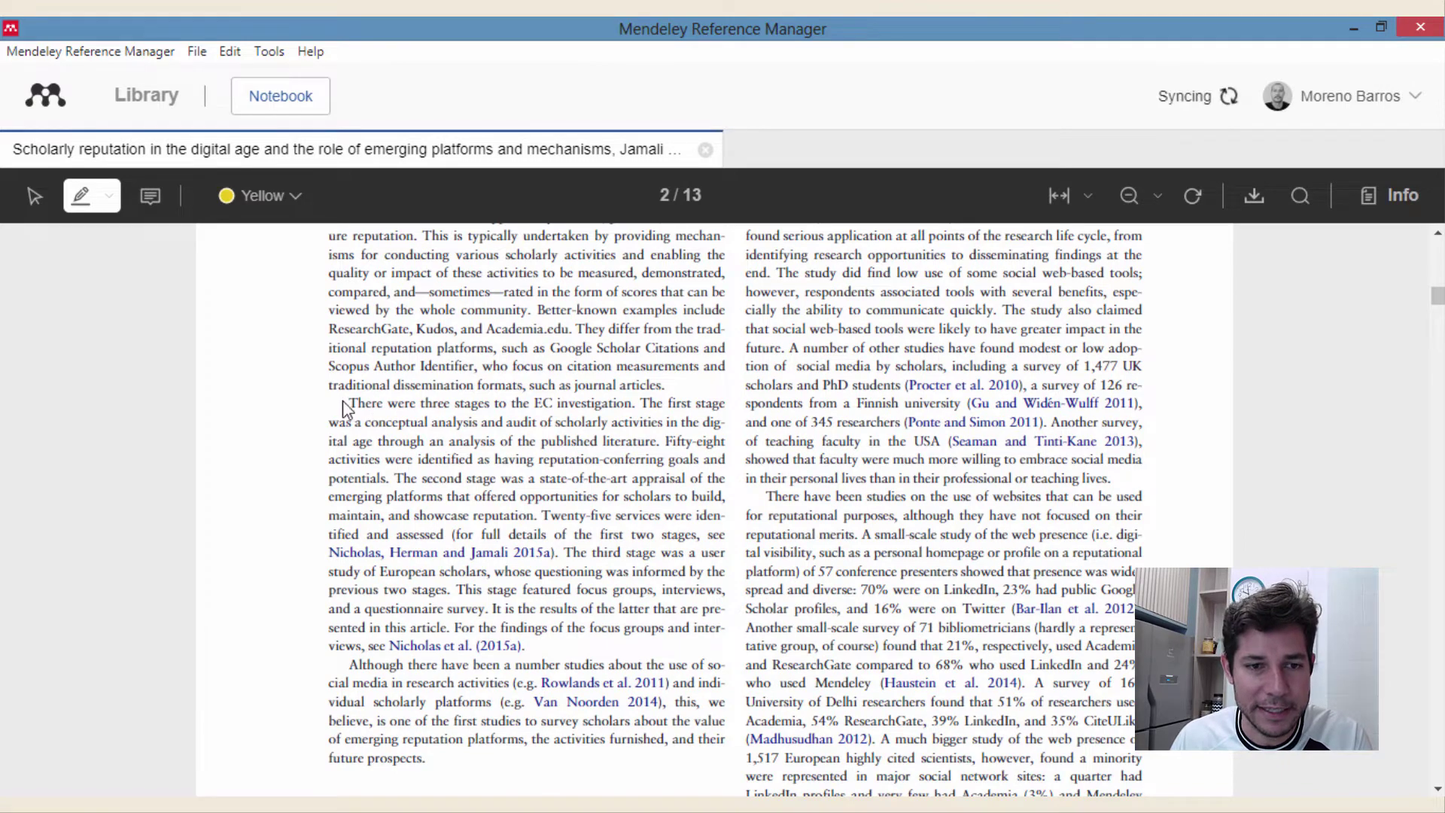
left_click_drag(368, 403, 393, 480)
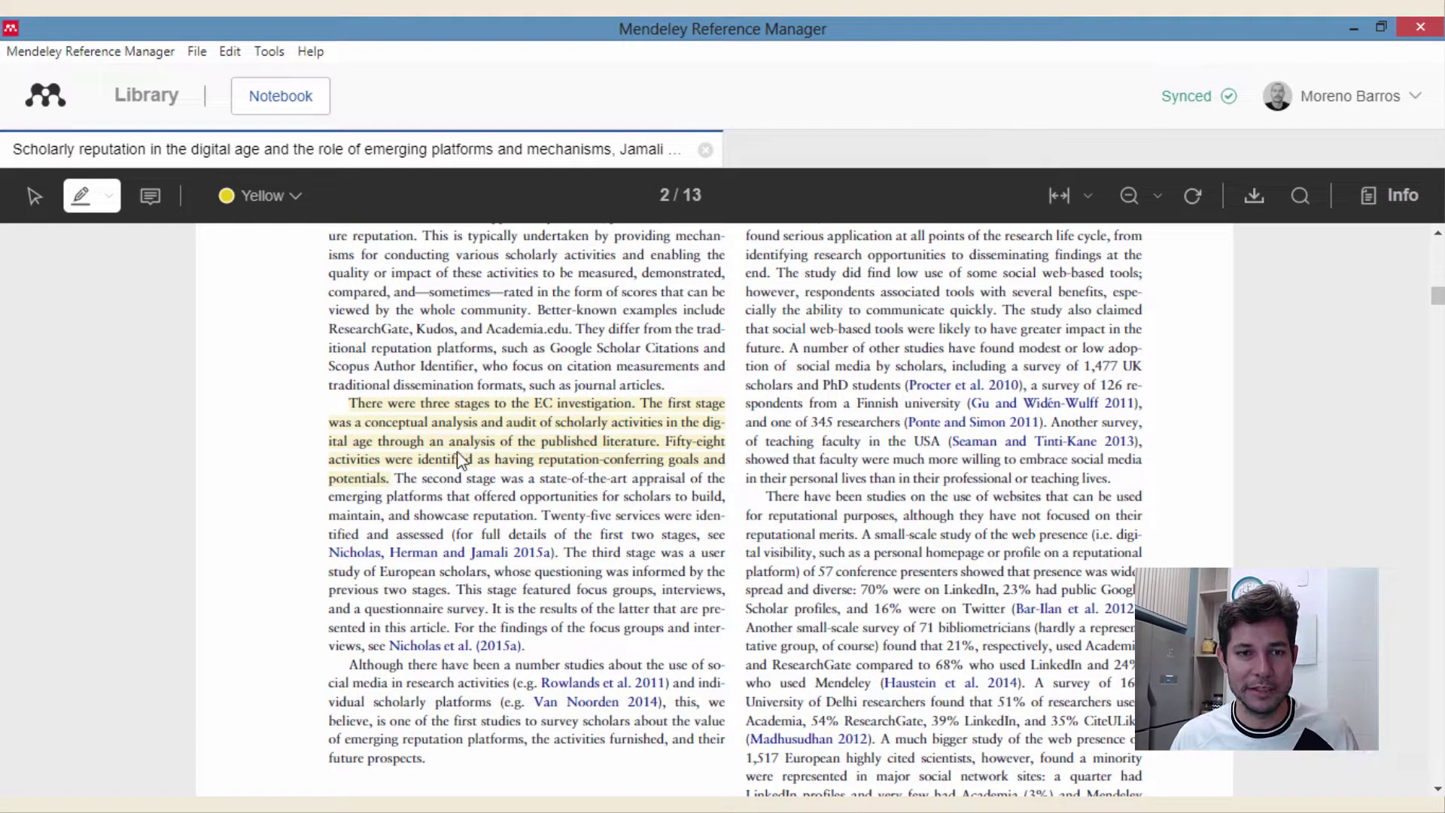
Step: Highlight the page 2 sentence from "There have been studies on the use of websites" to "reputational merits." in red
left_click(267, 196)
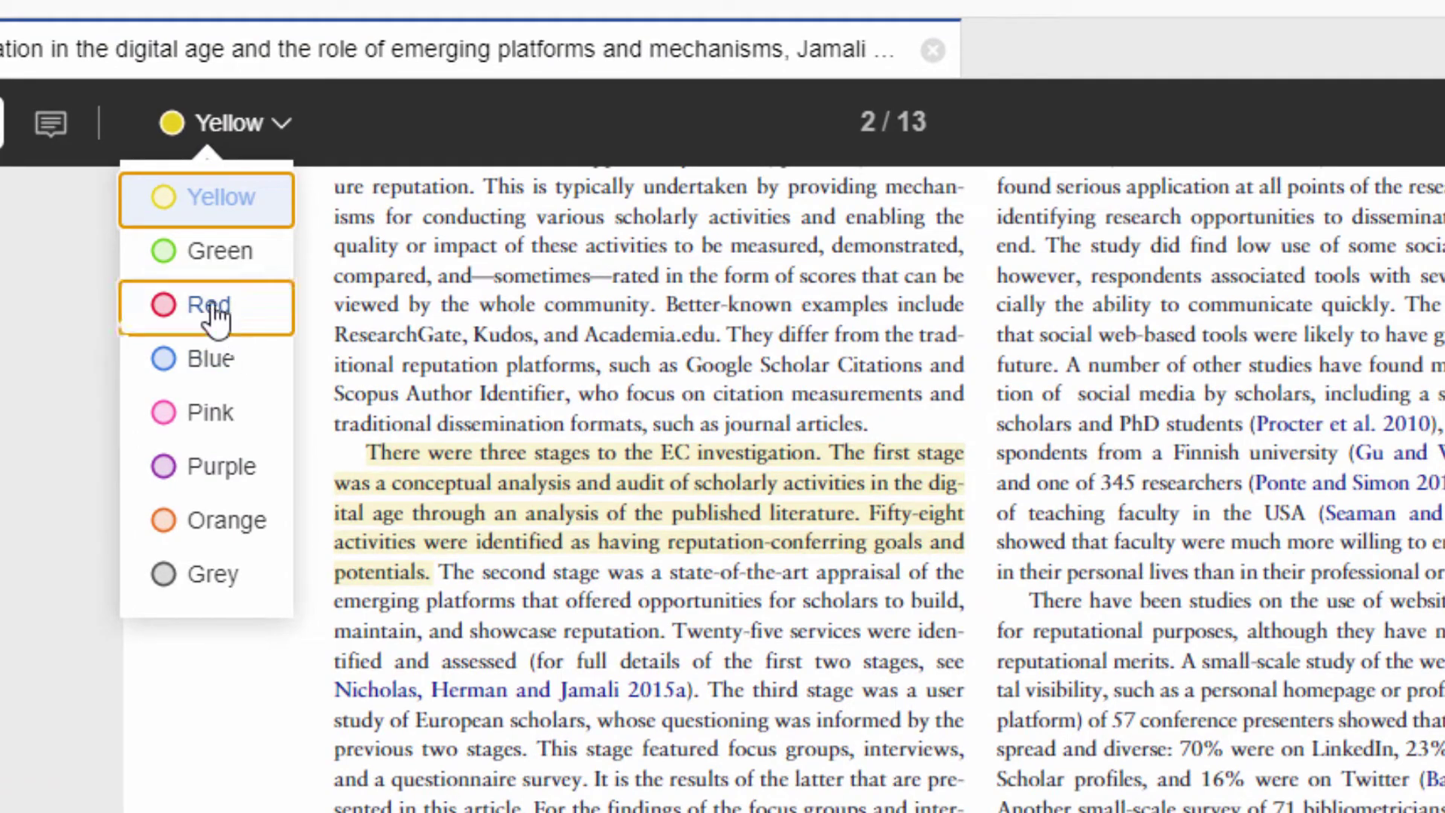
left_click(212, 305)
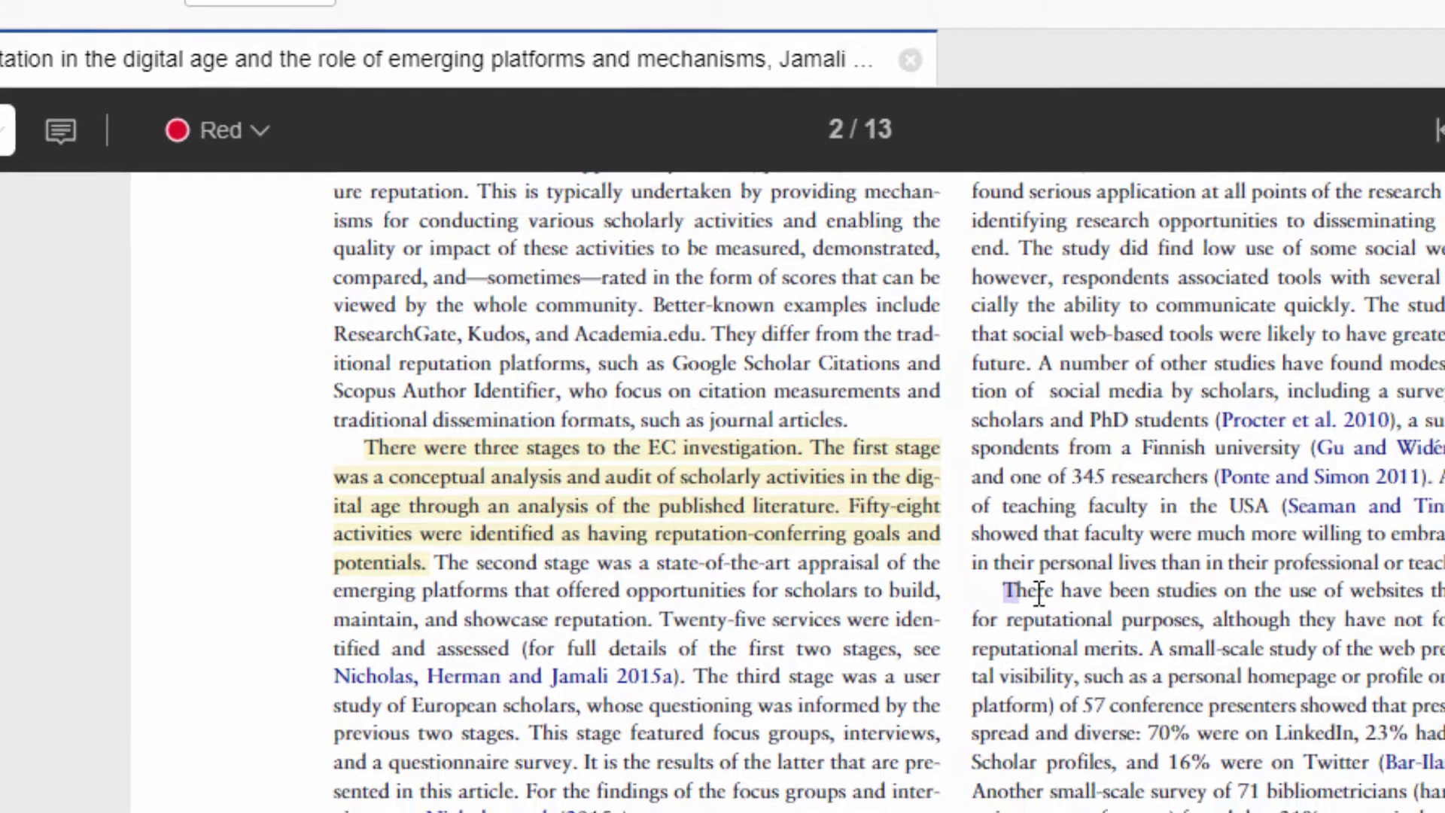
left_click_drag(1030, 601, 1163, 652)
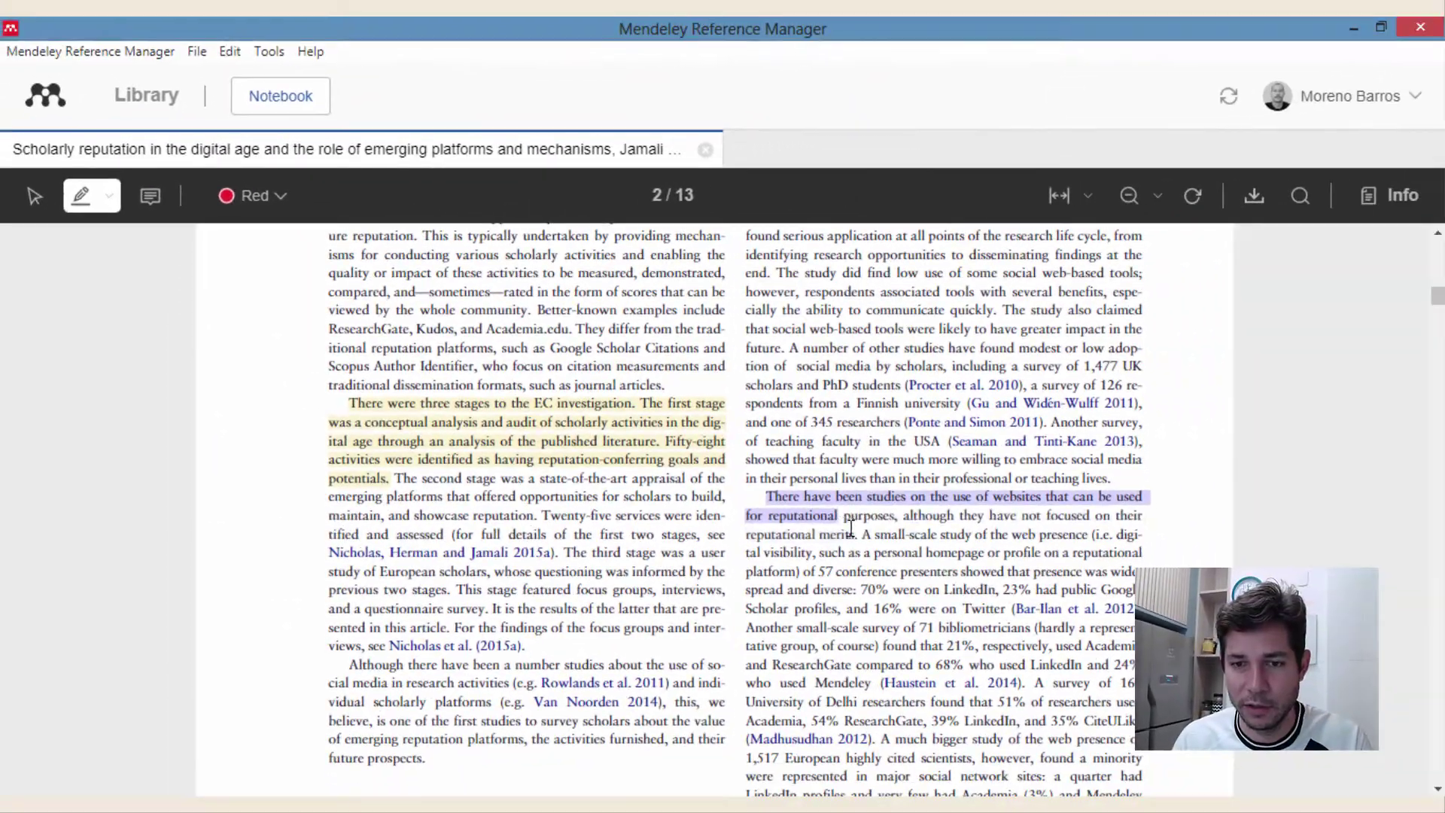
left_click_drag(850, 529, 858, 535)
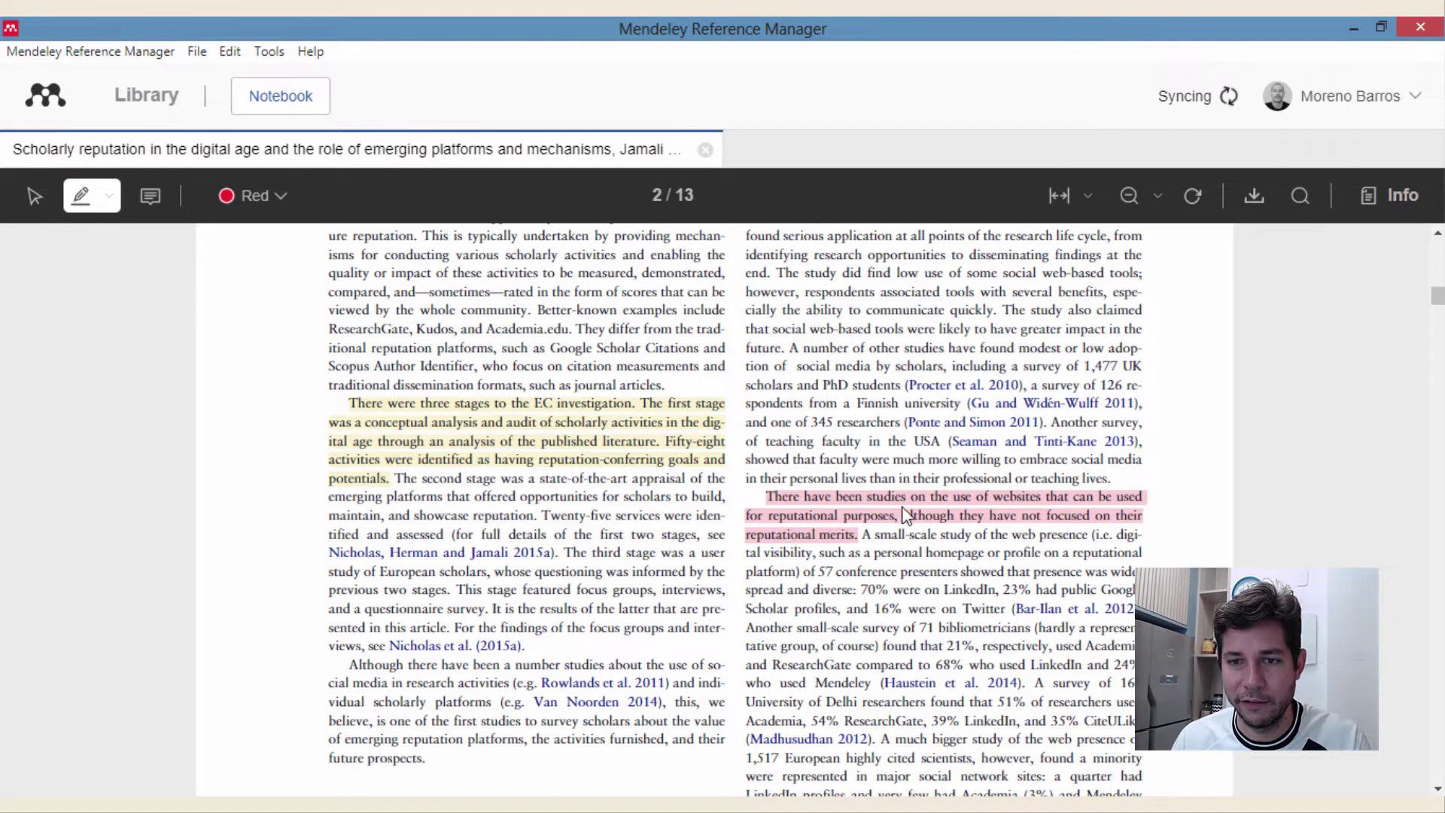
Step: Set the highlight colour to blue and review the other available colours
scroll(819, 477, "down", 1)
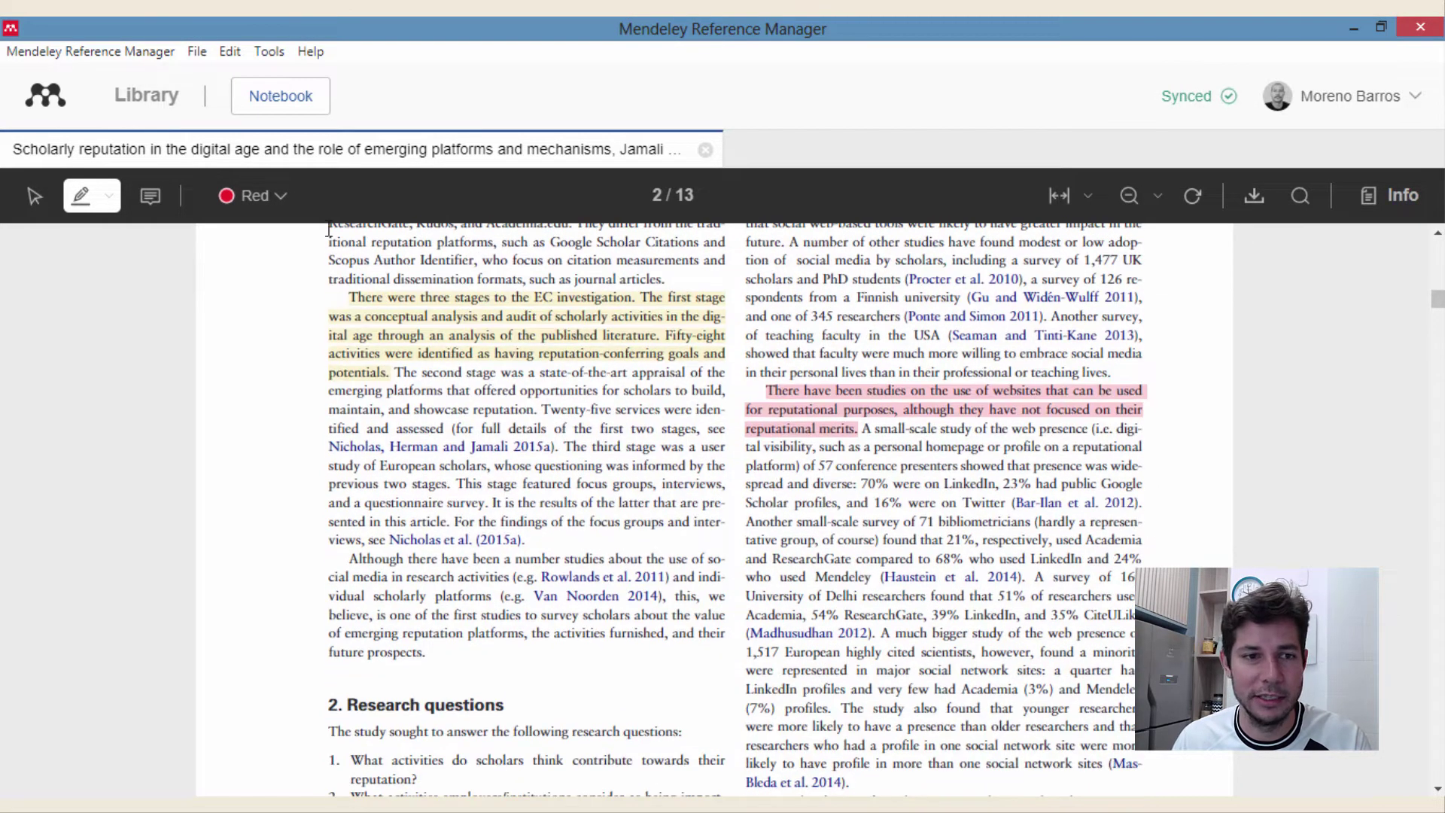
left_click(284, 194)
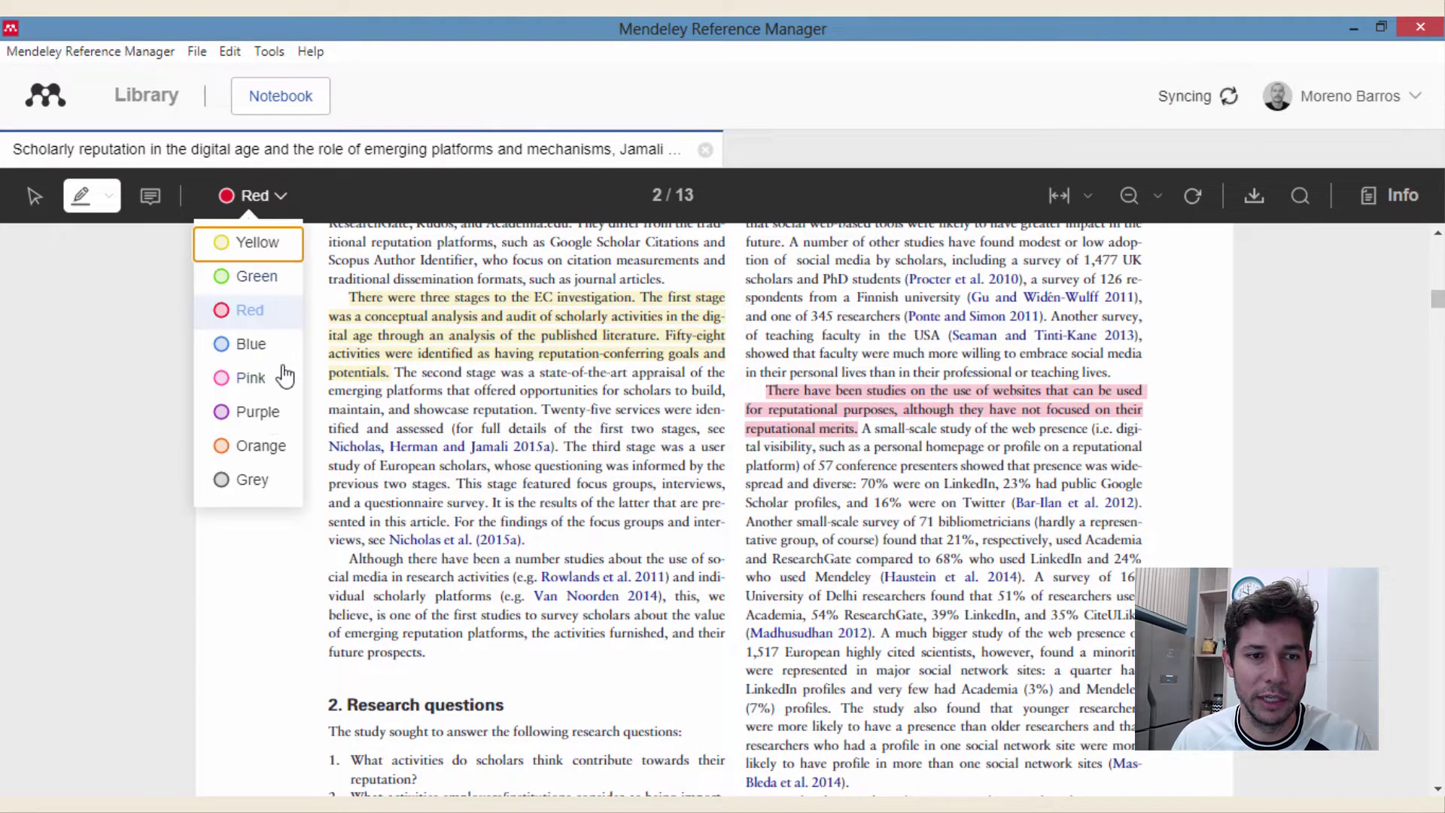
left_click(251, 345)
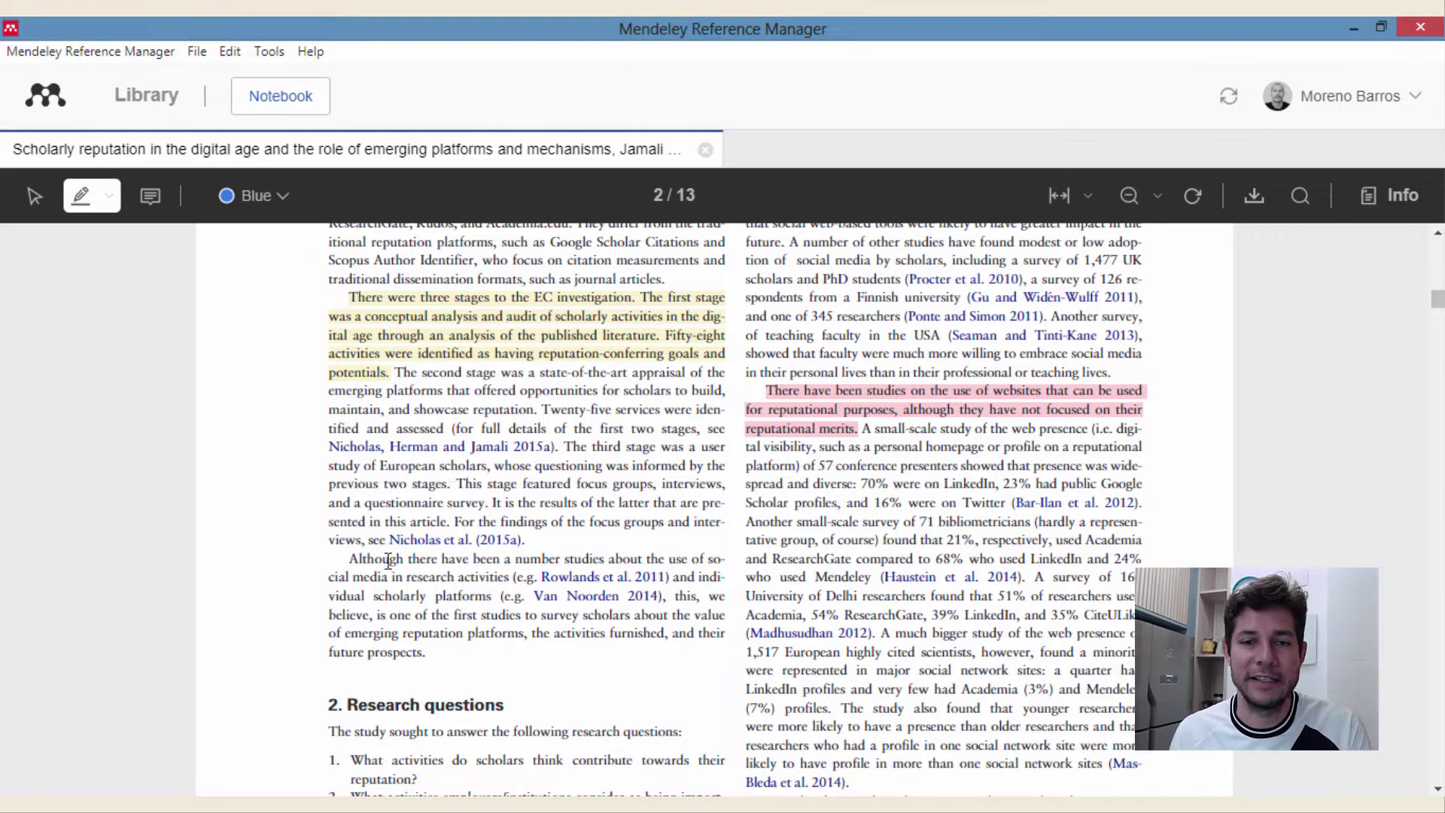
scroll(407, 549, "up", 1)
scroll(451, 542, "down", 1)
scroll(509, 534, "up", 1)
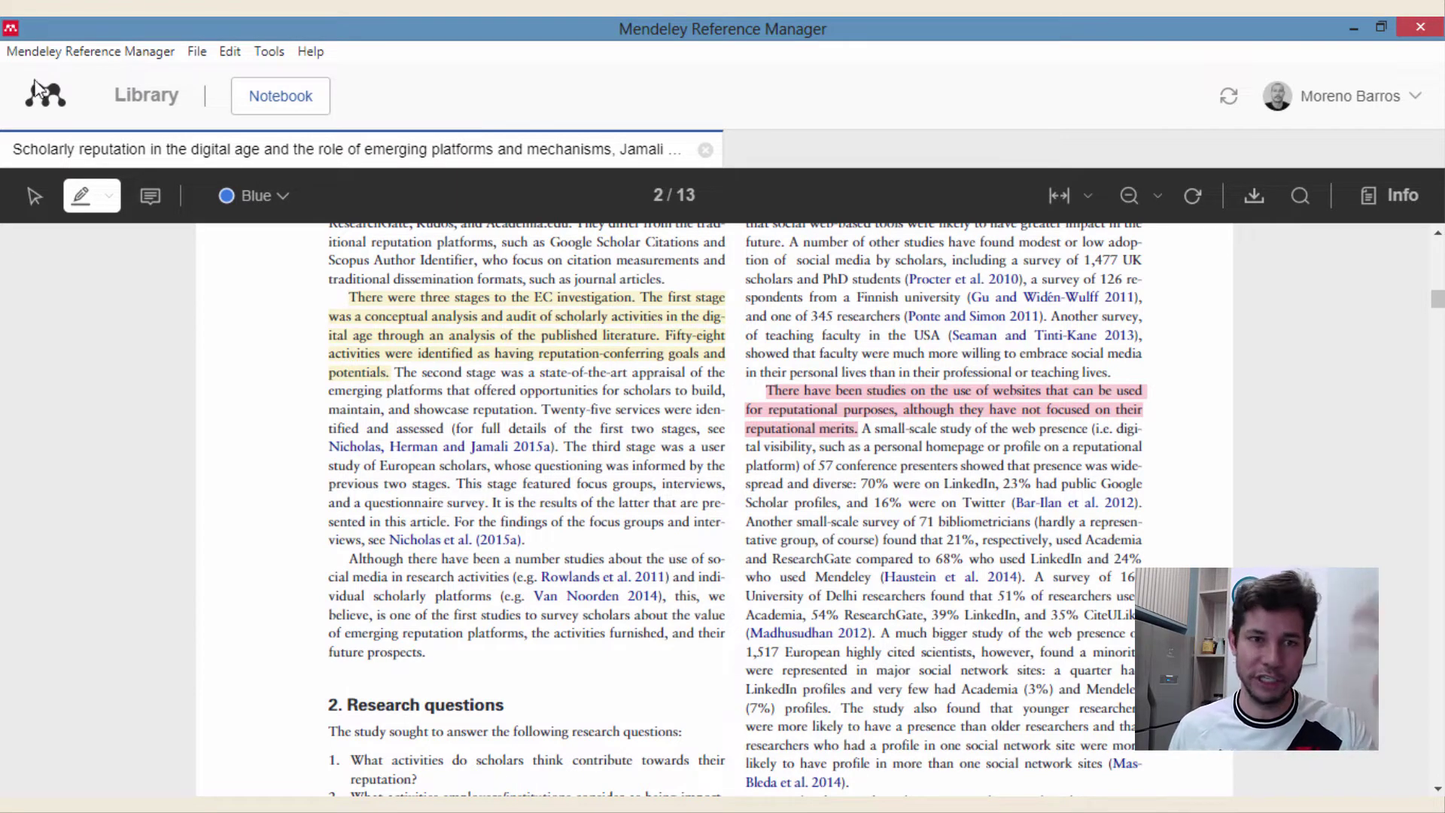
left_click(255, 196)
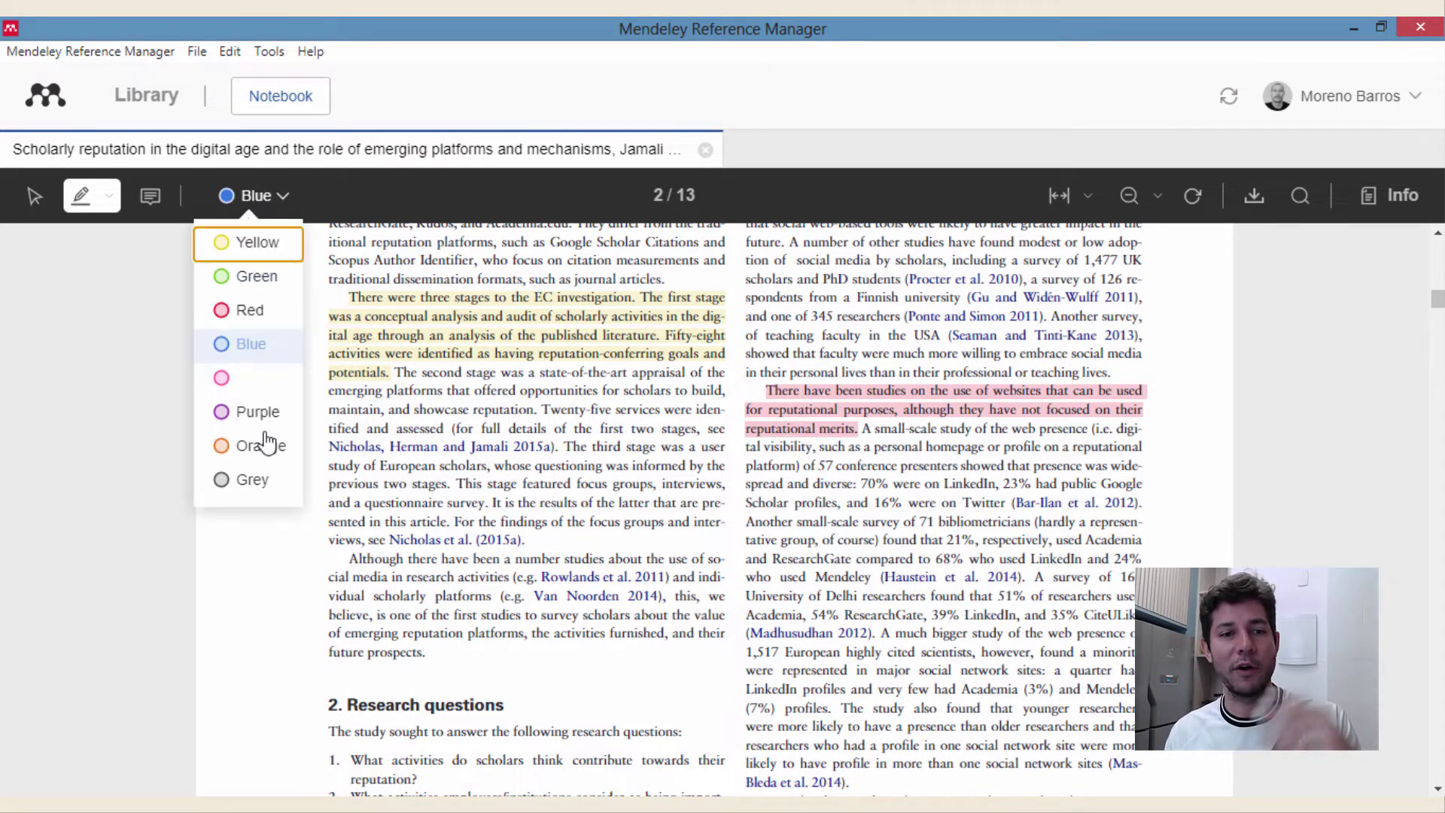
left_click(989, 543)
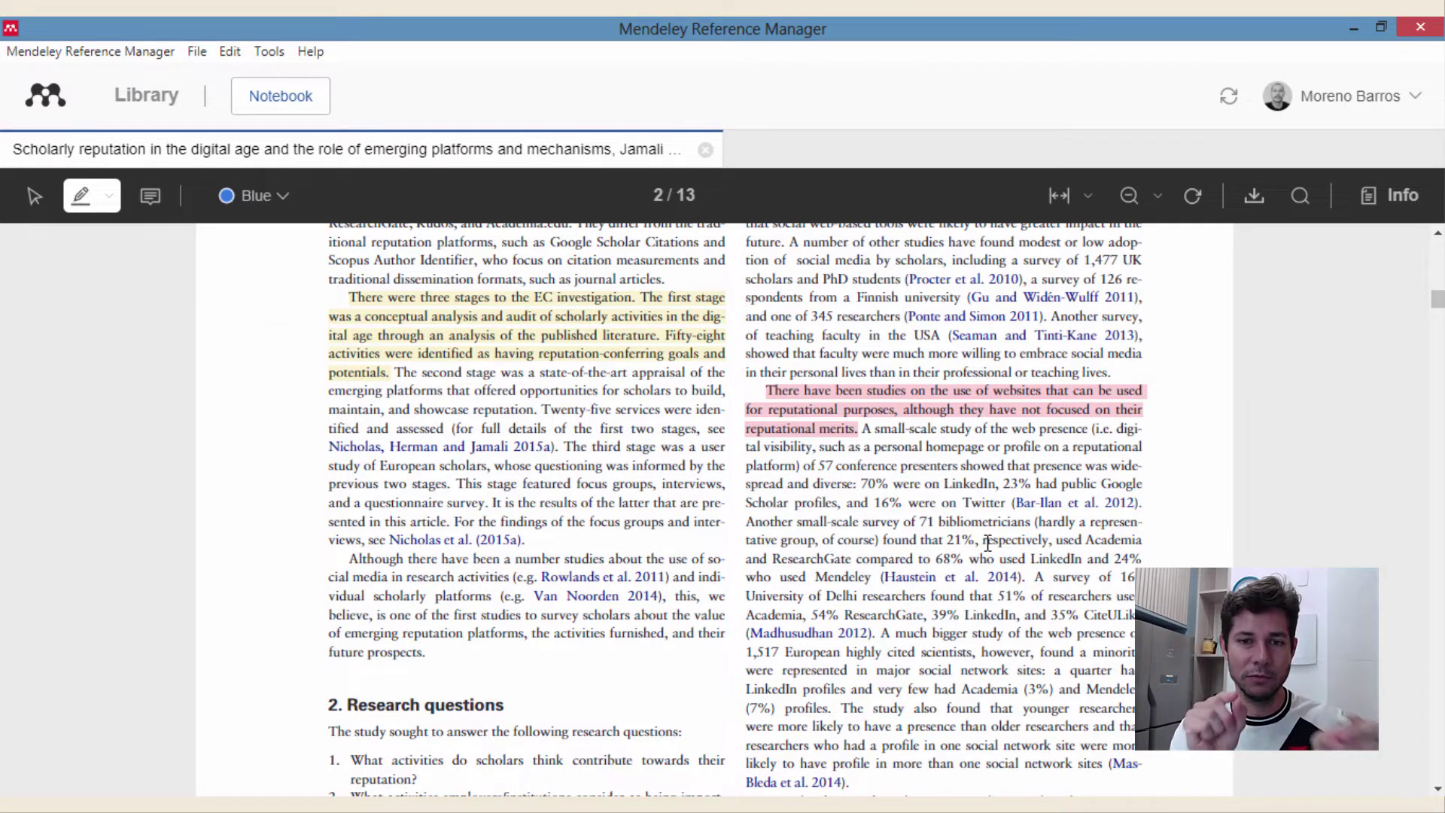
Step: Highlight the whole introduction paragraph on page 1 that begins "The market has not been slow" in blue
scroll(885, 473, "up", 5)
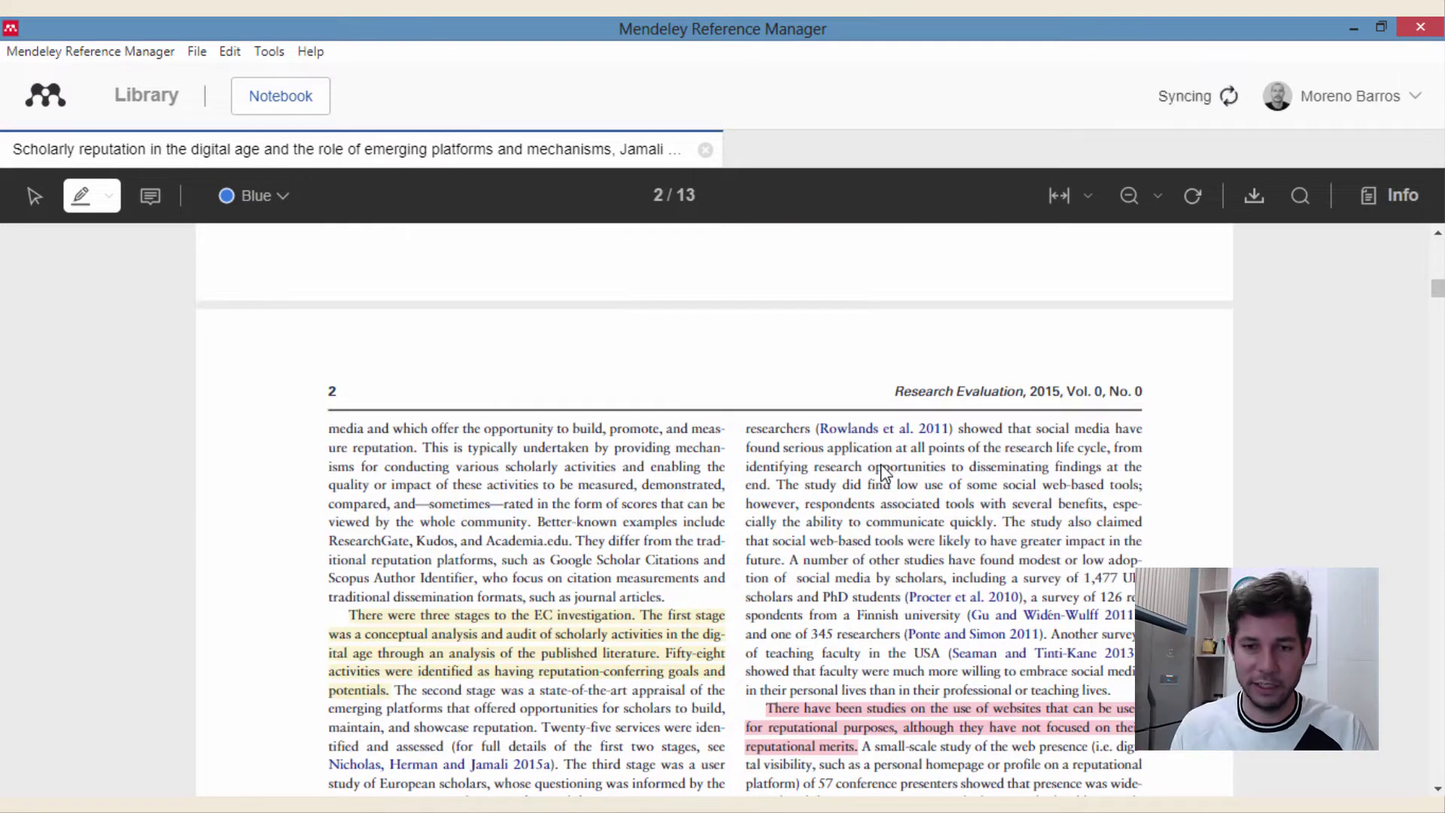
scroll(885, 473, "down", 5)
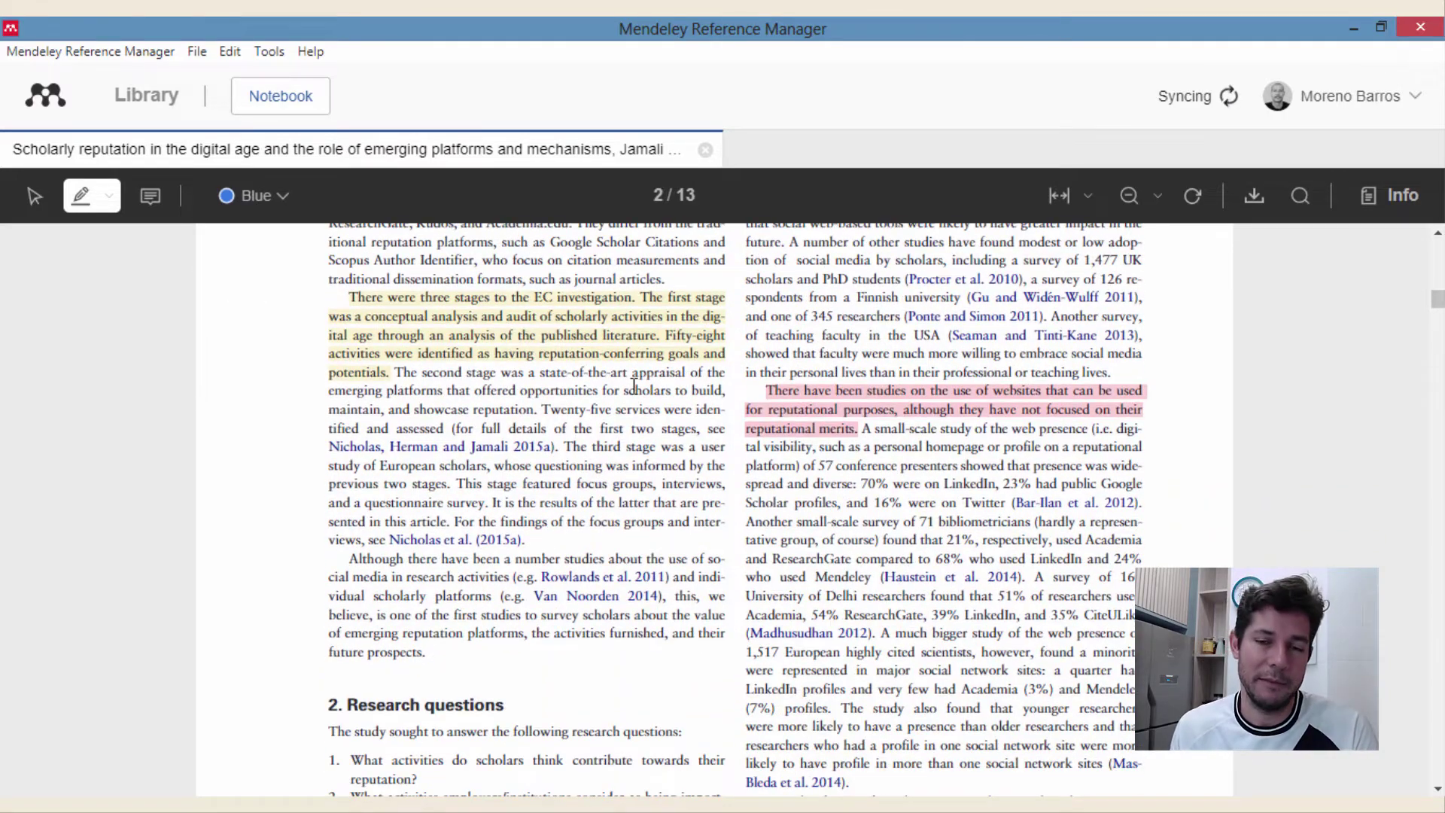
scroll(644, 385, "down", 12)
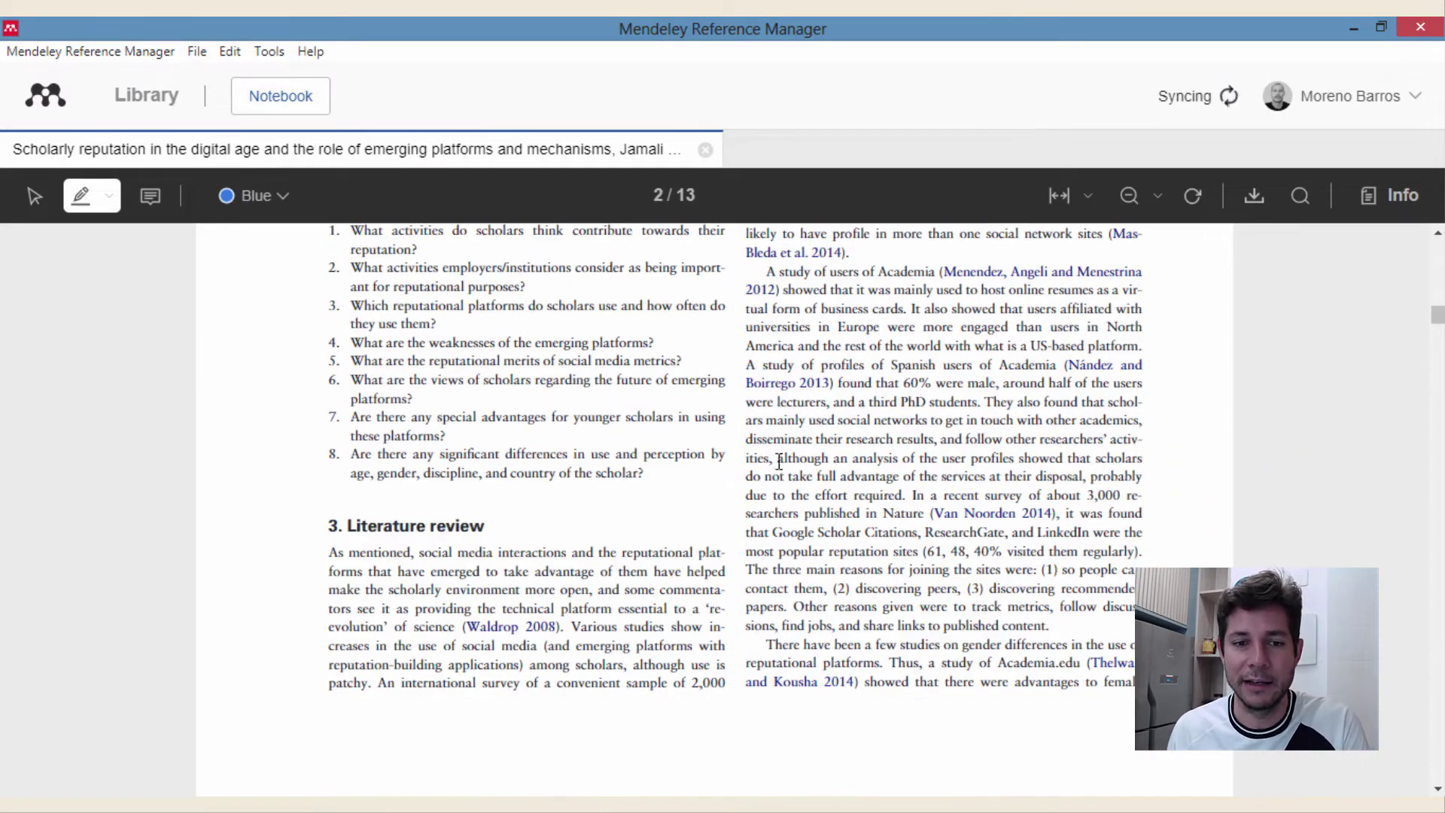
scroll(833, 410, "up", 20)
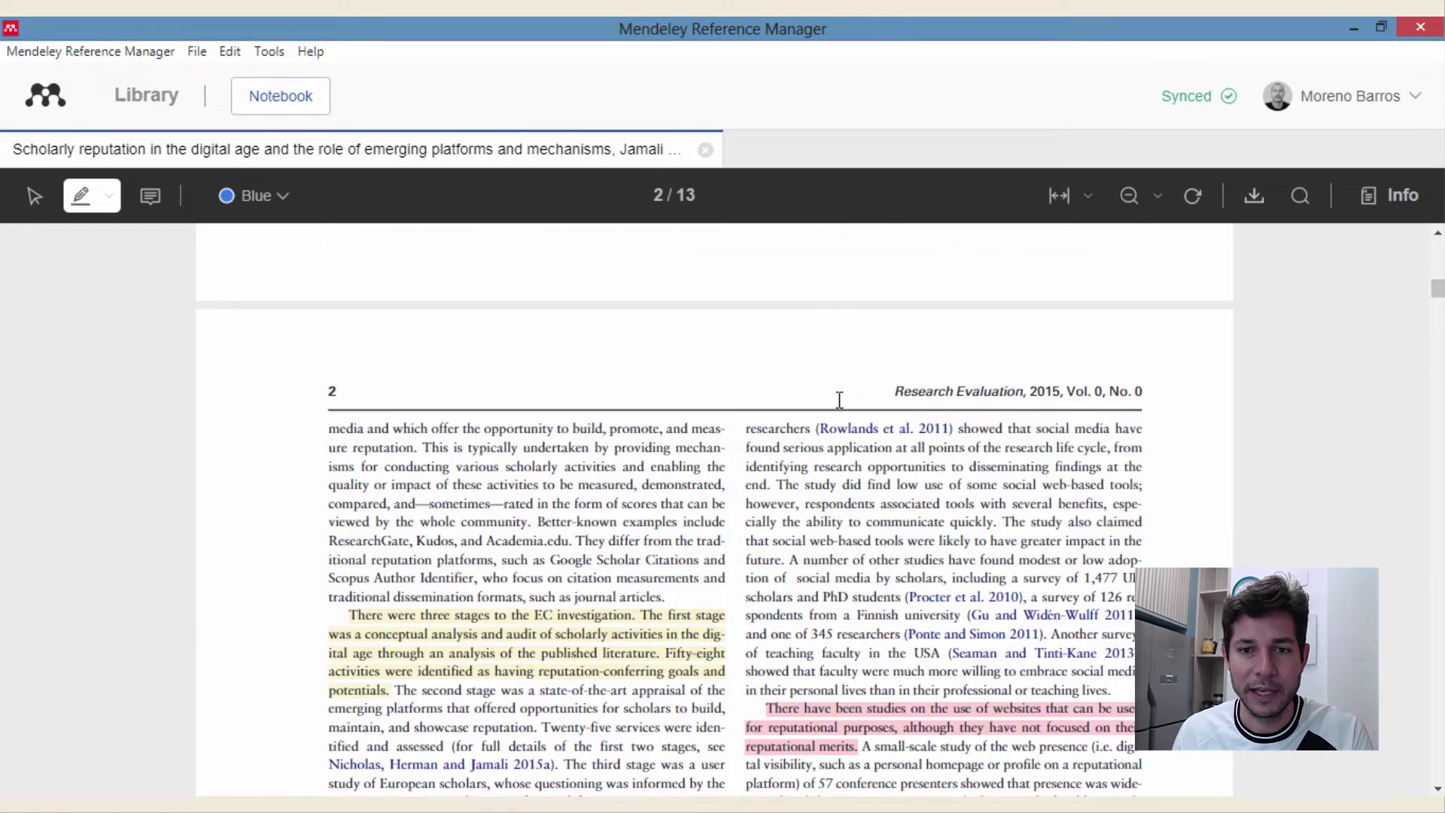
scroll(660, 387, "up", 5)
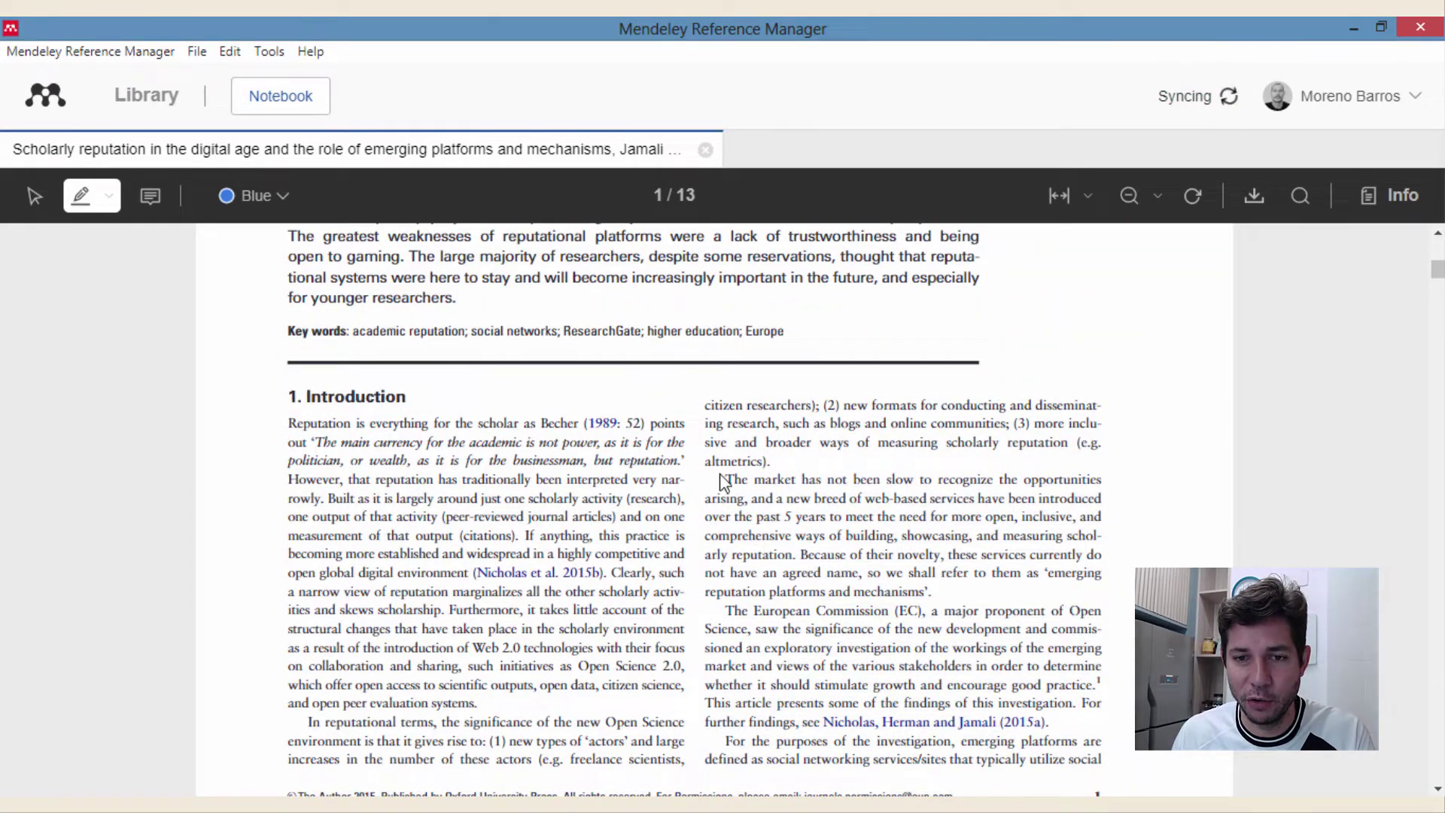
left_click_drag(726, 478, 930, 594)
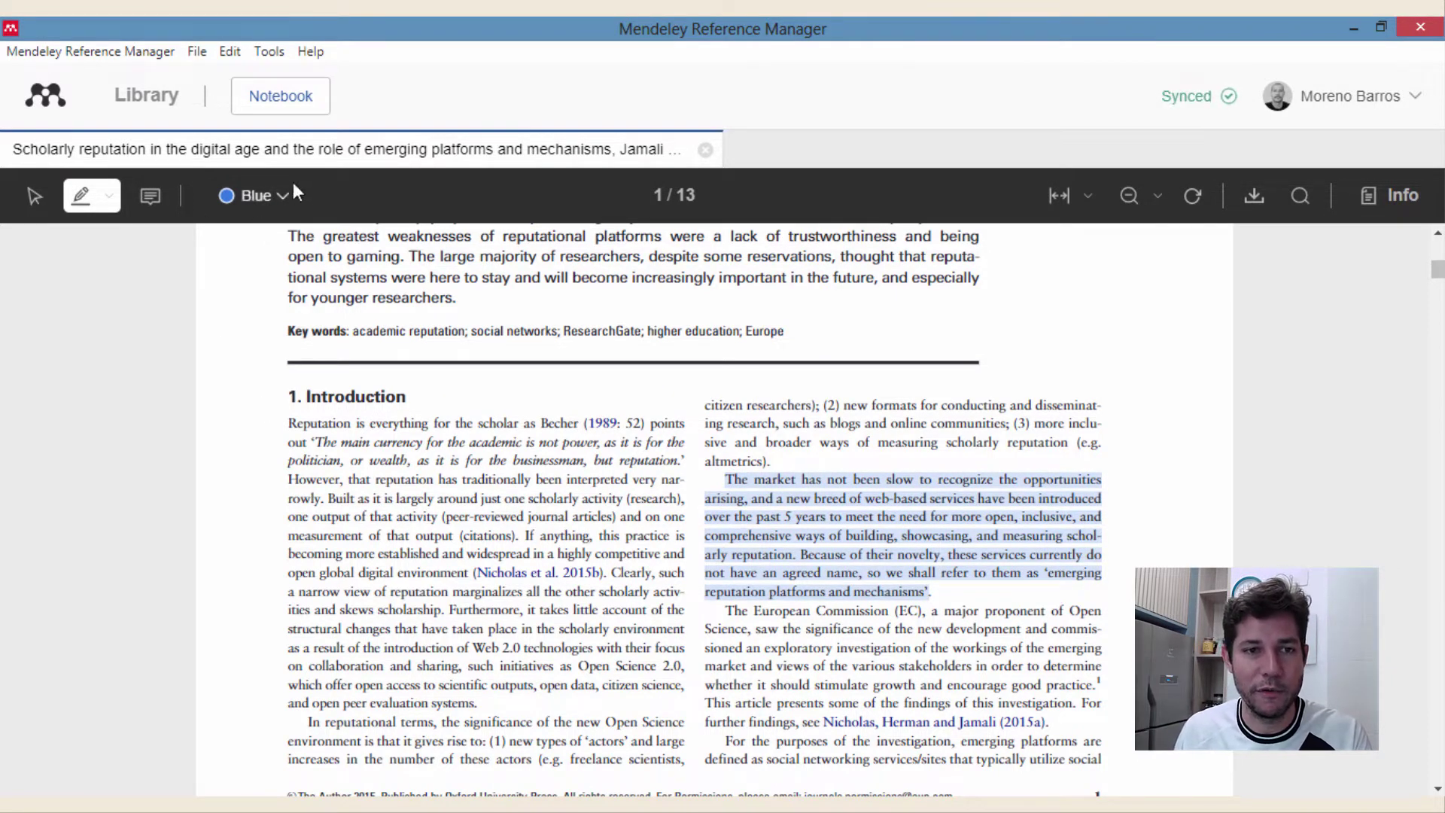
Step: Review the coloured highlights on pages 1 and 2 with the PDF zoomed out, and check the article's info beside it
scroll(572, 414, "down", 3)
scroll(732, 443, "up", 3)
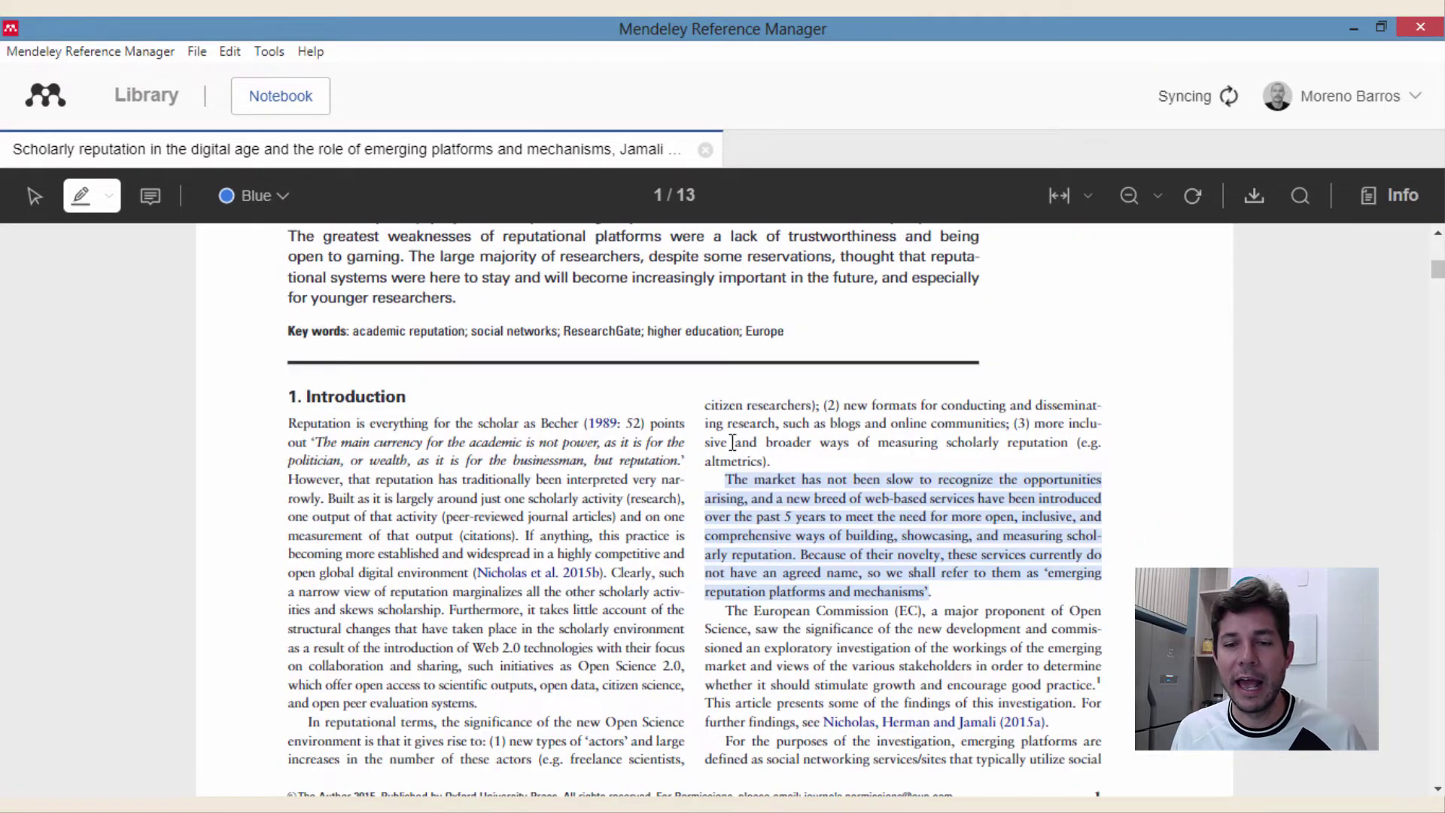
scroll(597, 474, "down", 10)
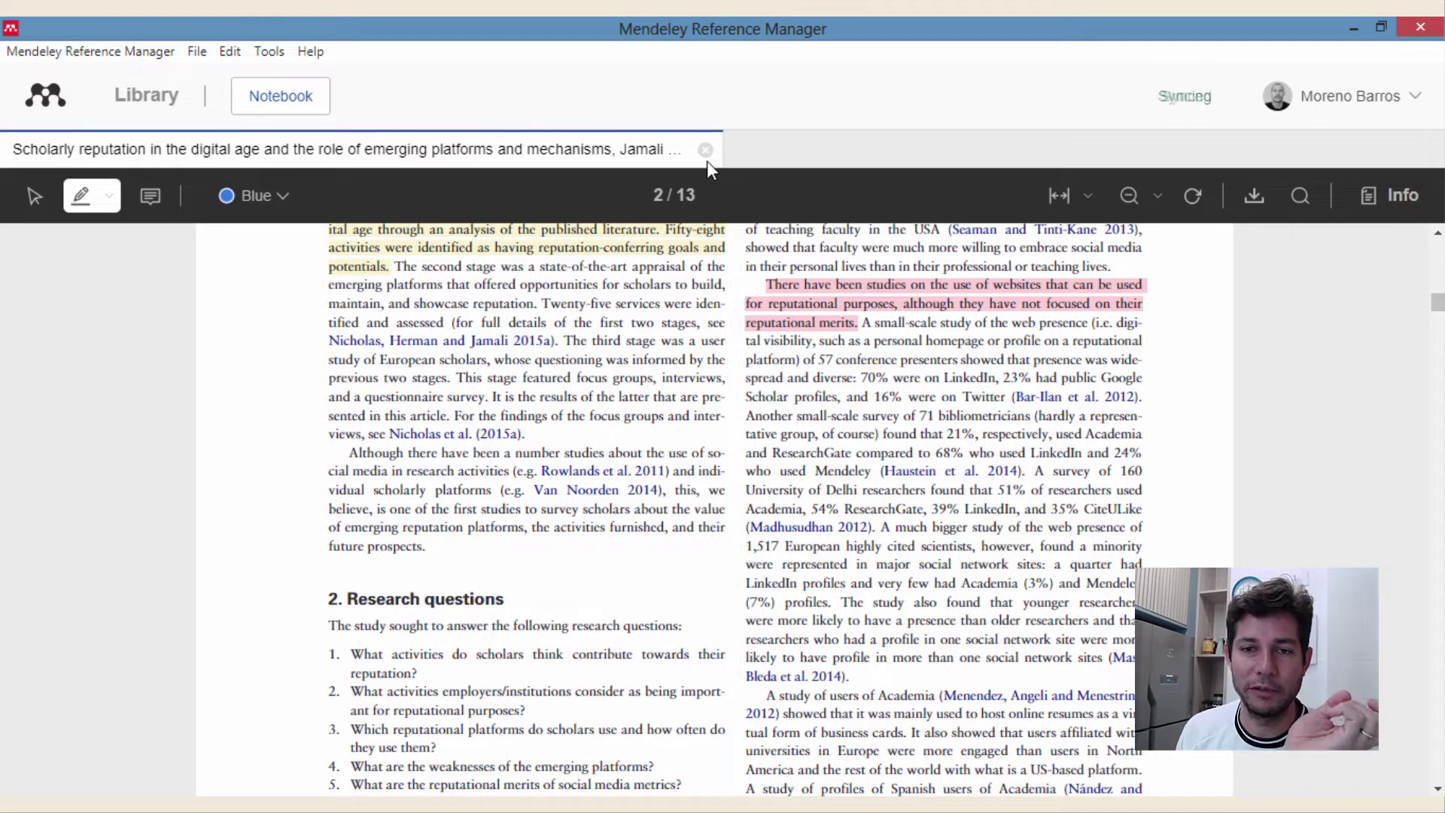
scroll(857, 399, "up", 1)
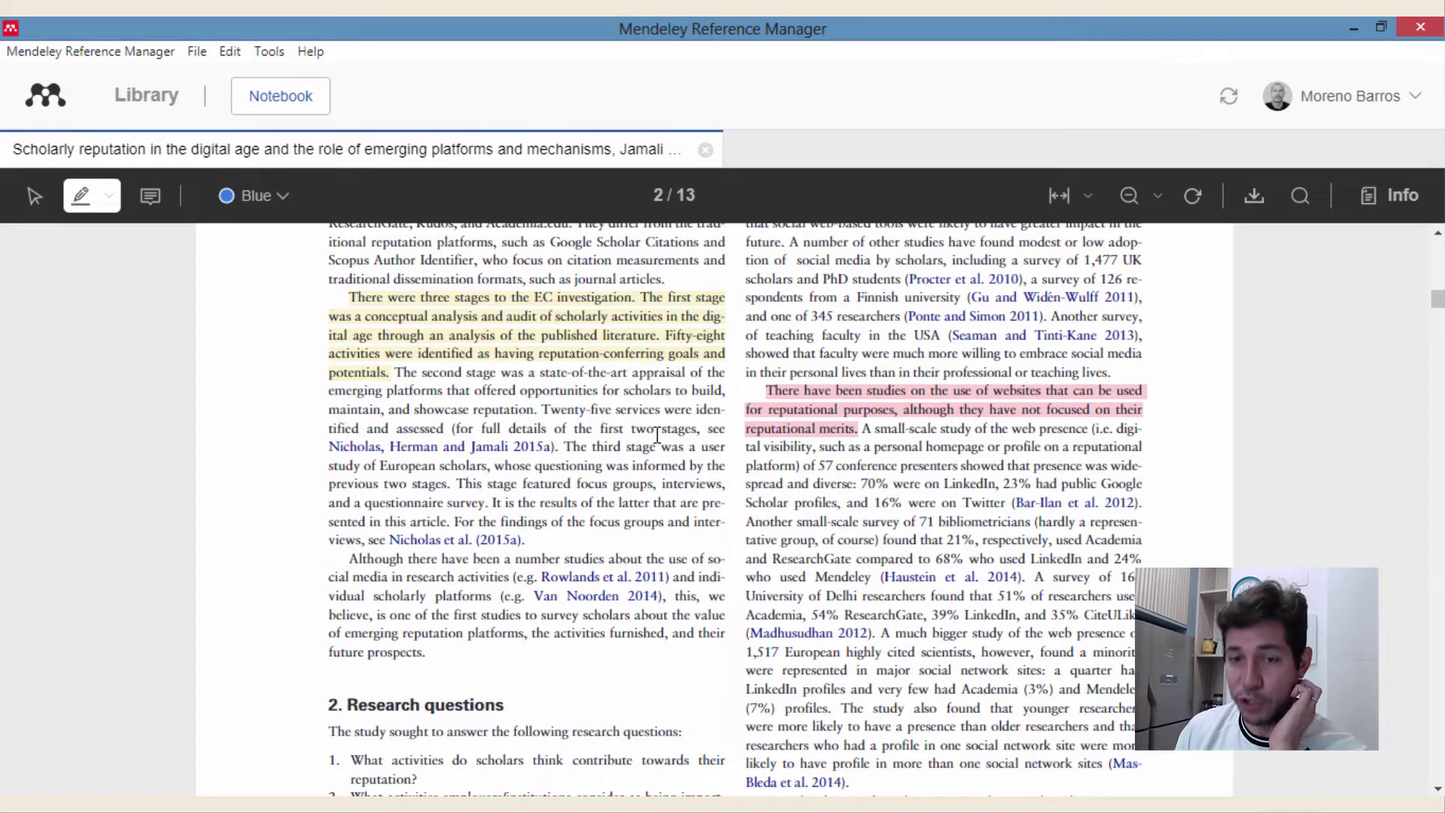
scroll(866, 481, "up", 7)
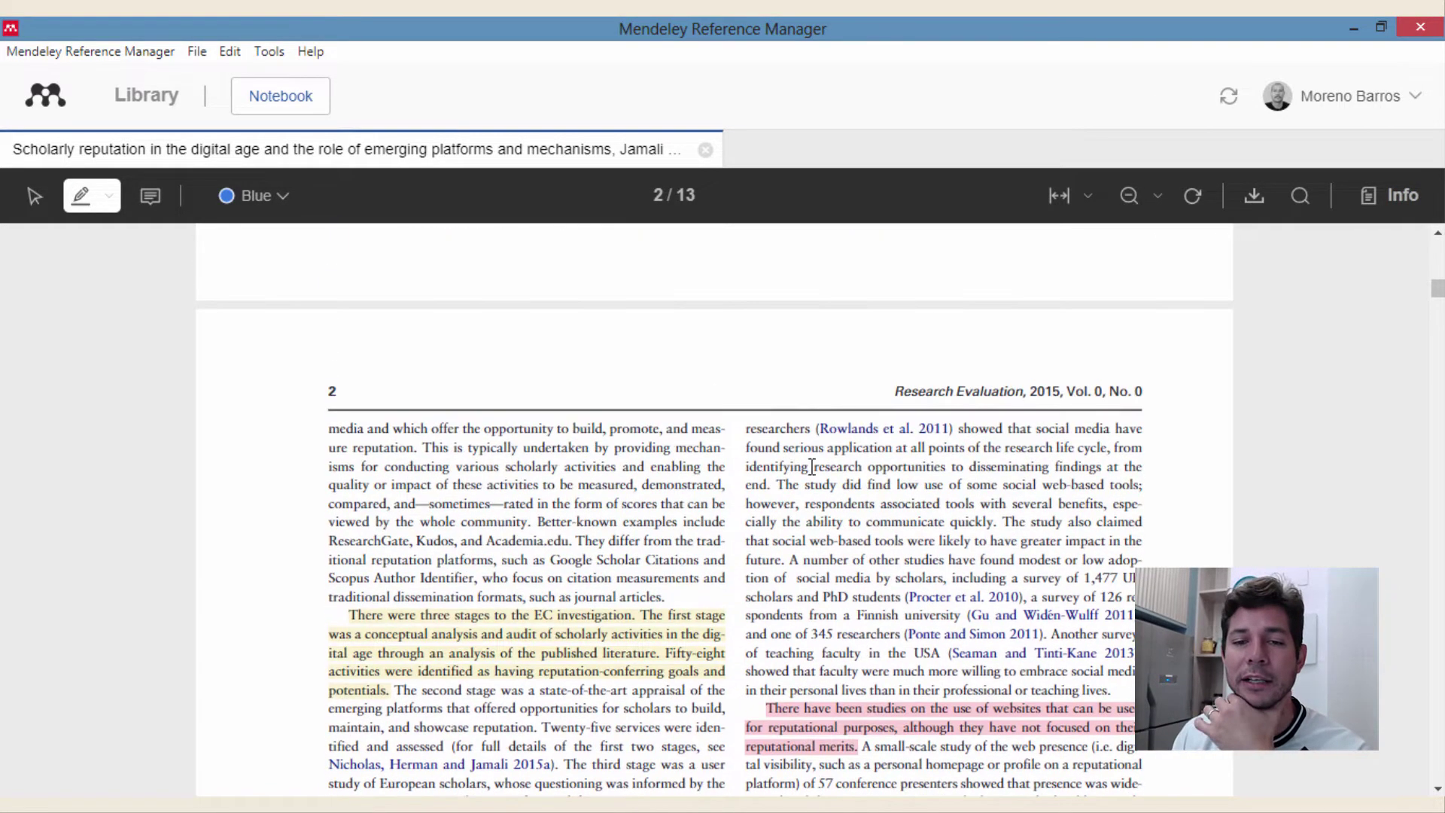
key("ctrl+minus")
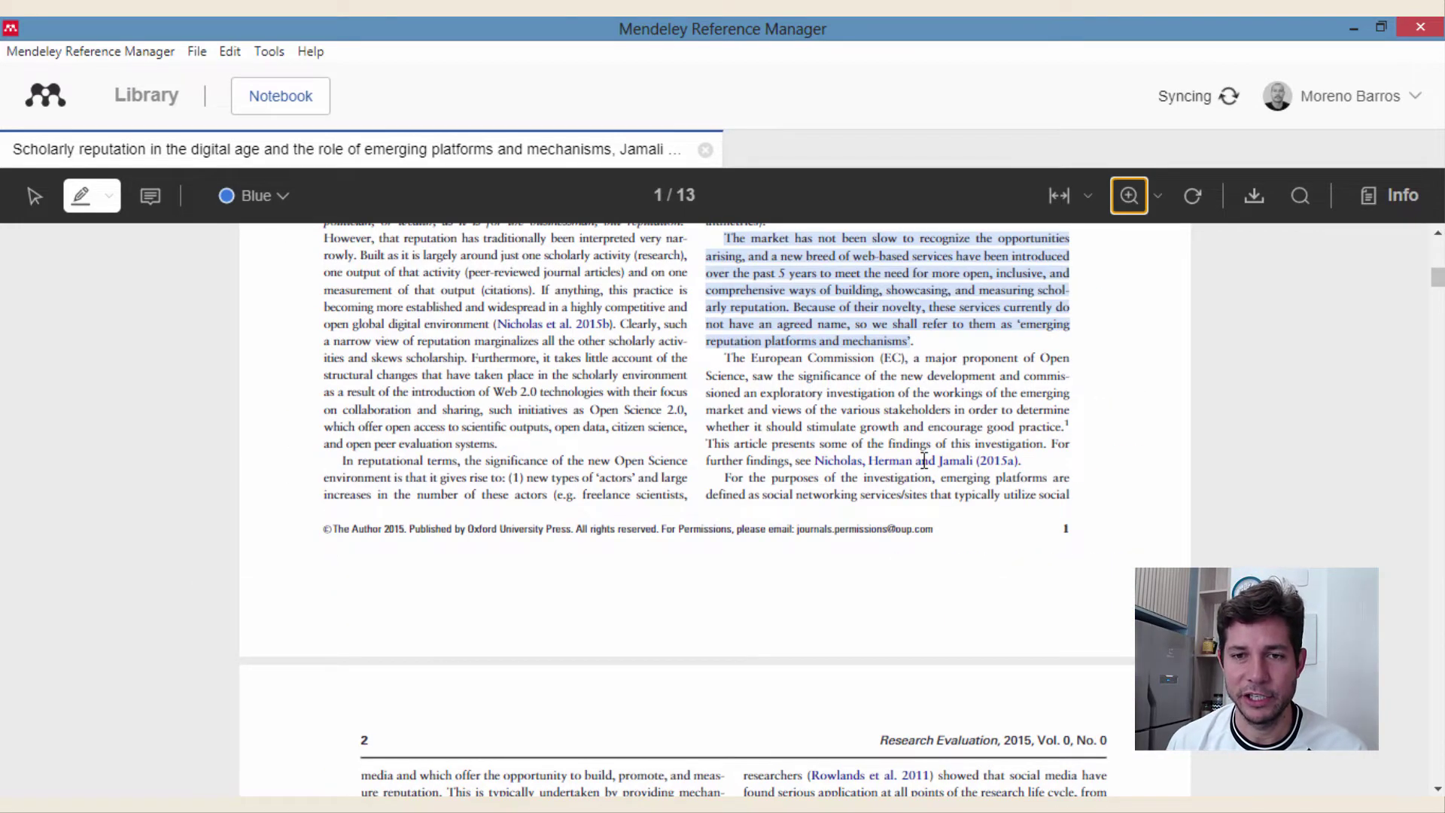
scroll(925, 461, "up", 3)
scroll(978, 406, "down", 10)
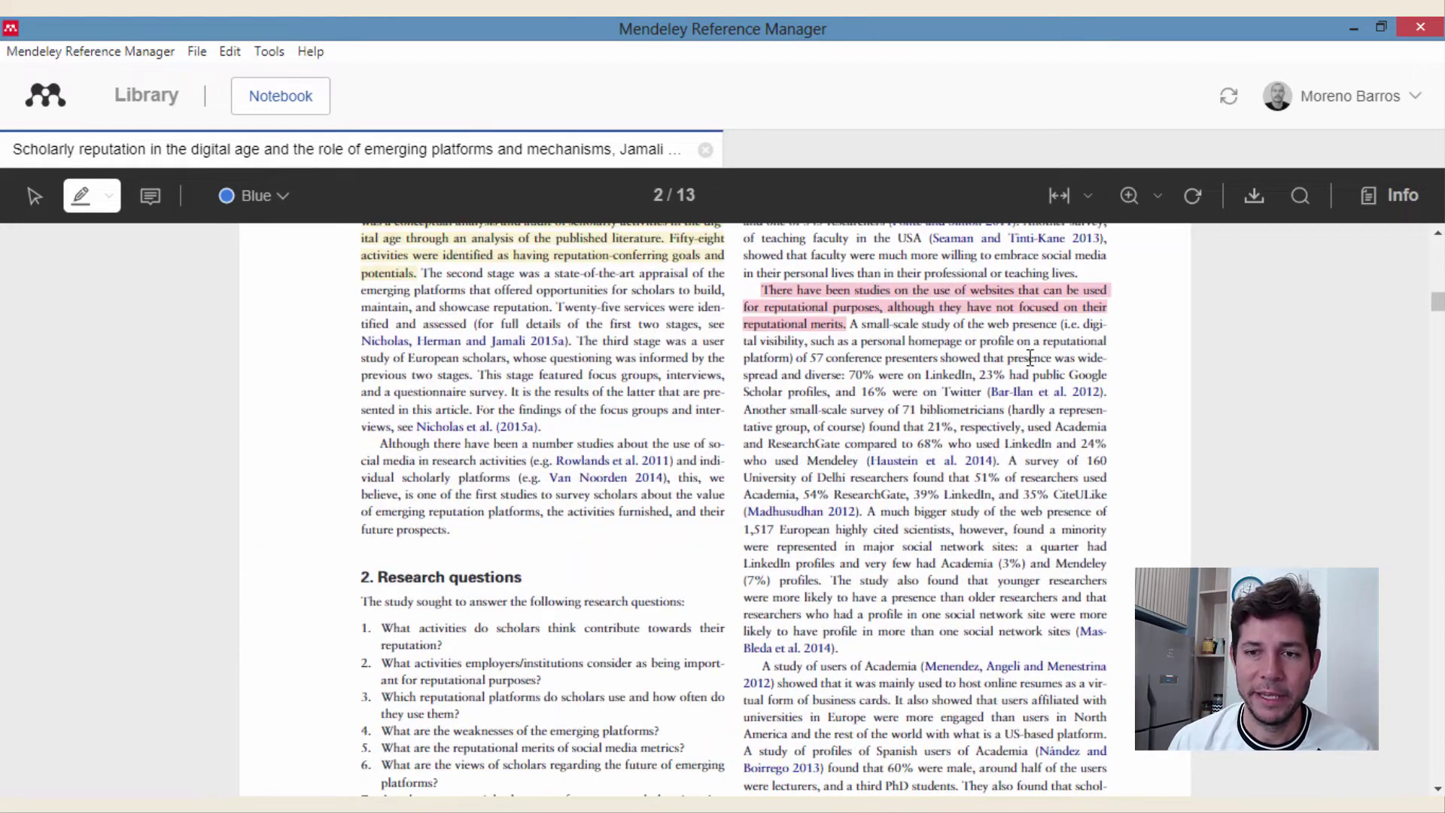
left_click(1418, 200)
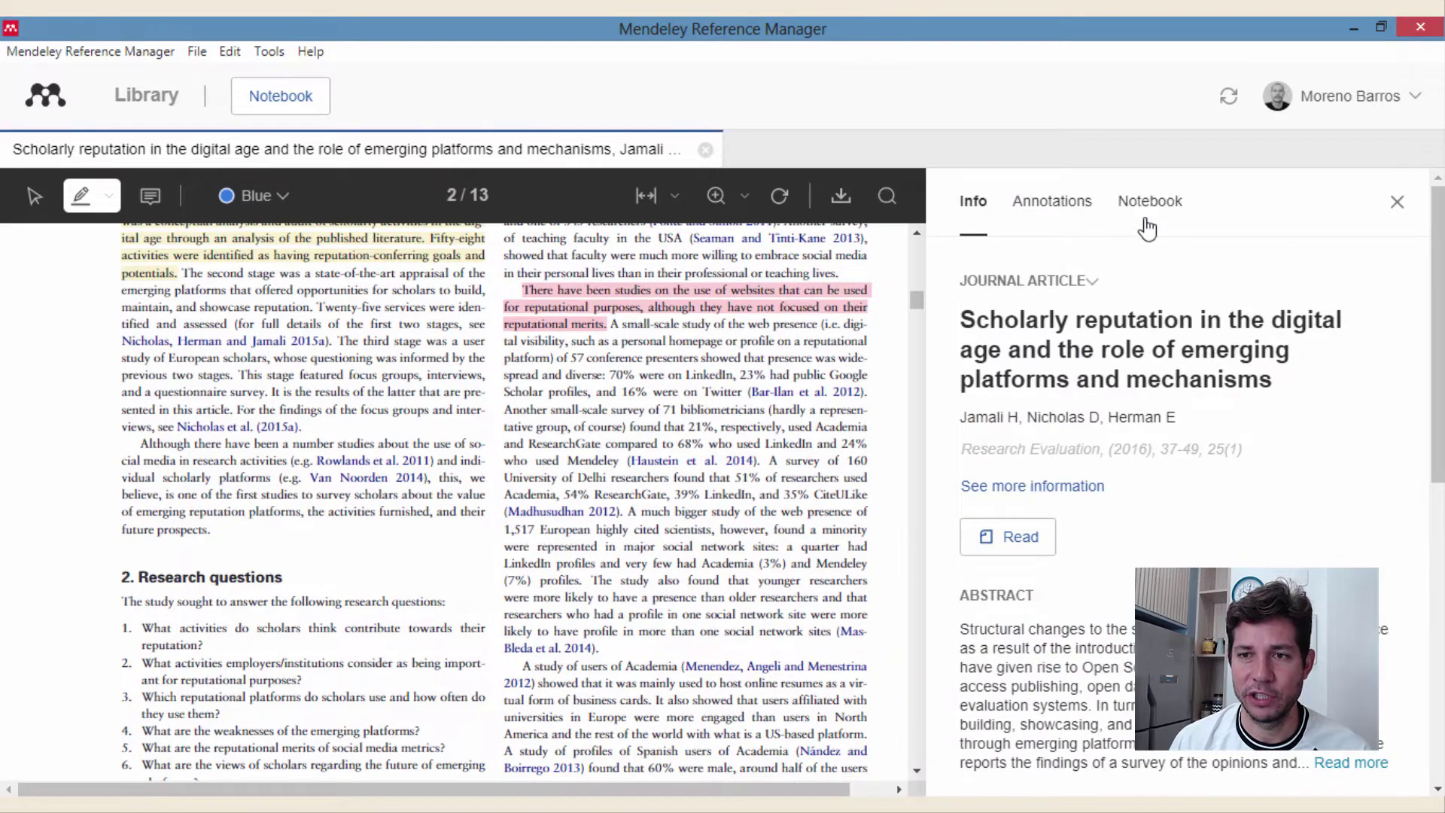
left_click(1398, 203)
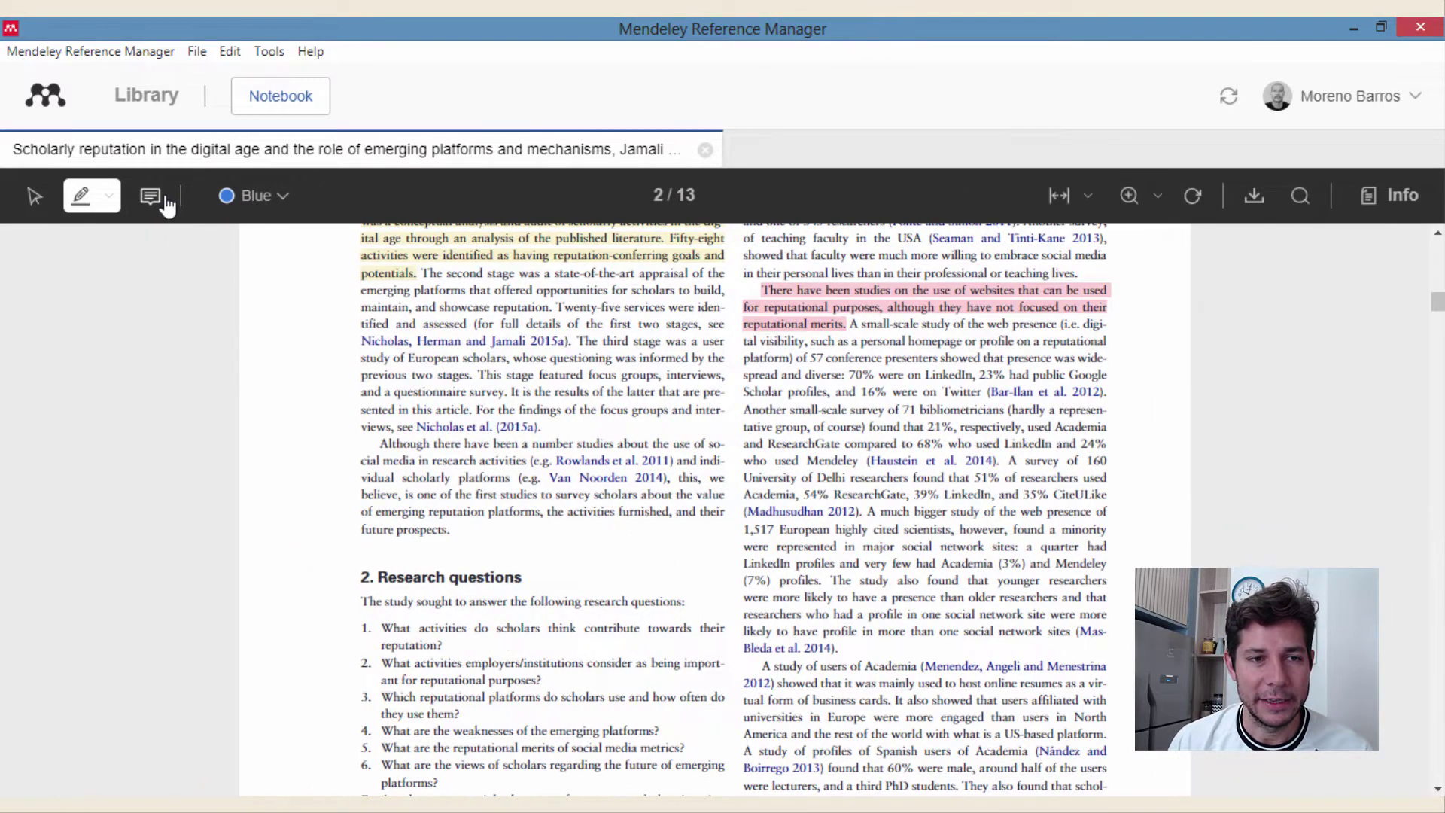
Step: Place a blue comment note on page 3 beside the first paragraph of section 4.1, Demographic background of survey respondents
left_click(152, 197)
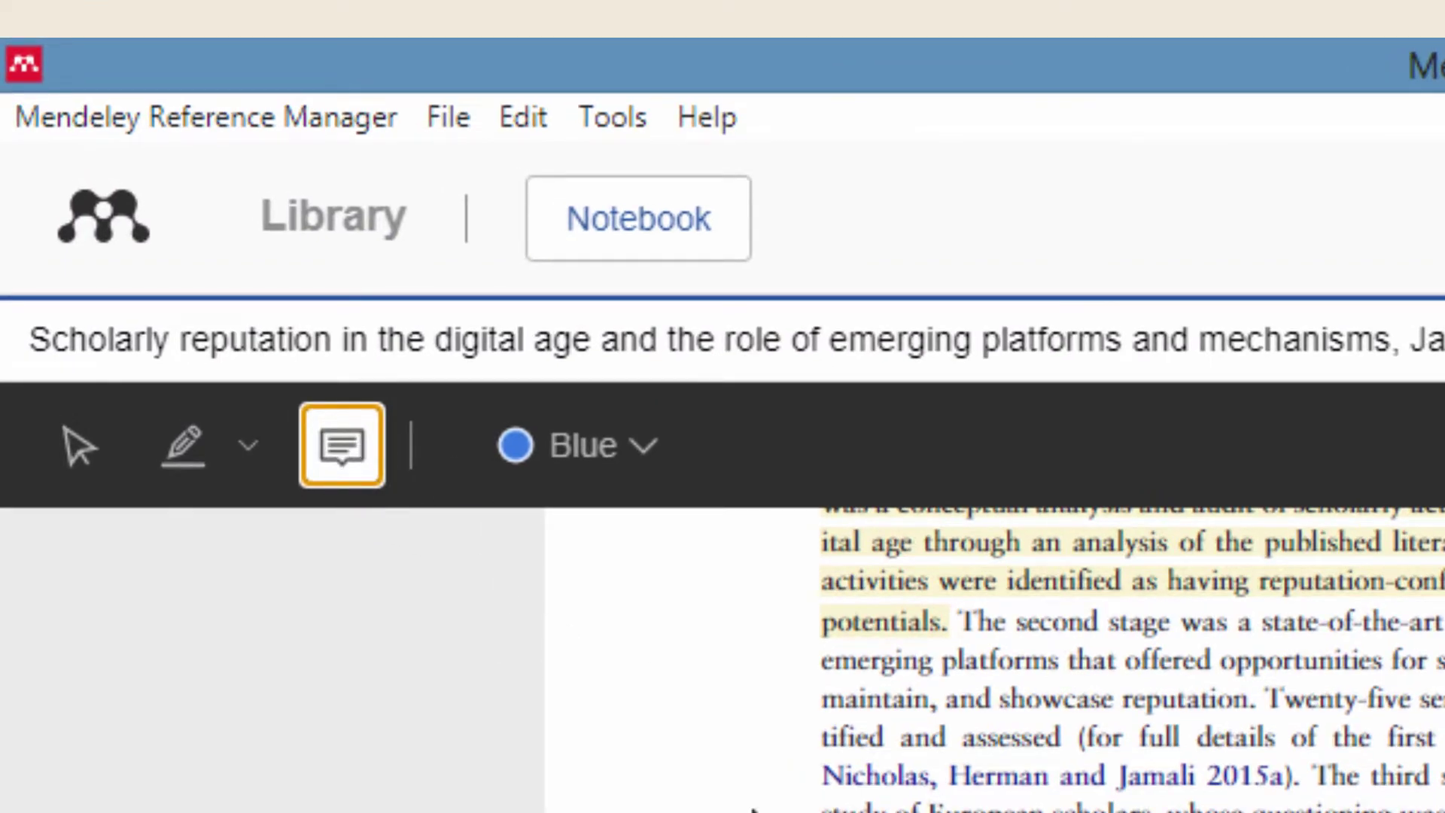
scroll(378, 555, "up", 2)
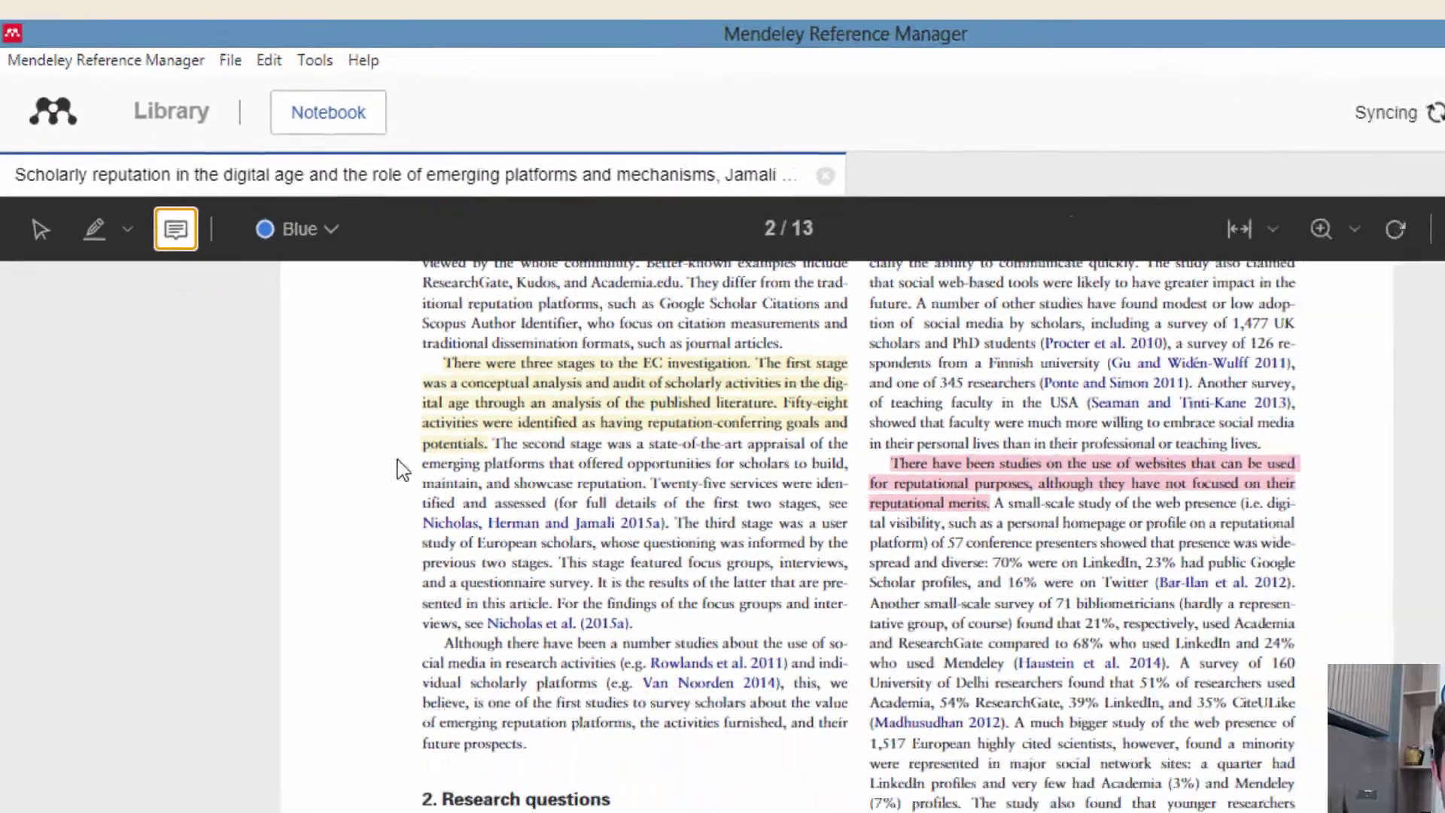
scroll(1067, 512, "down", 2)
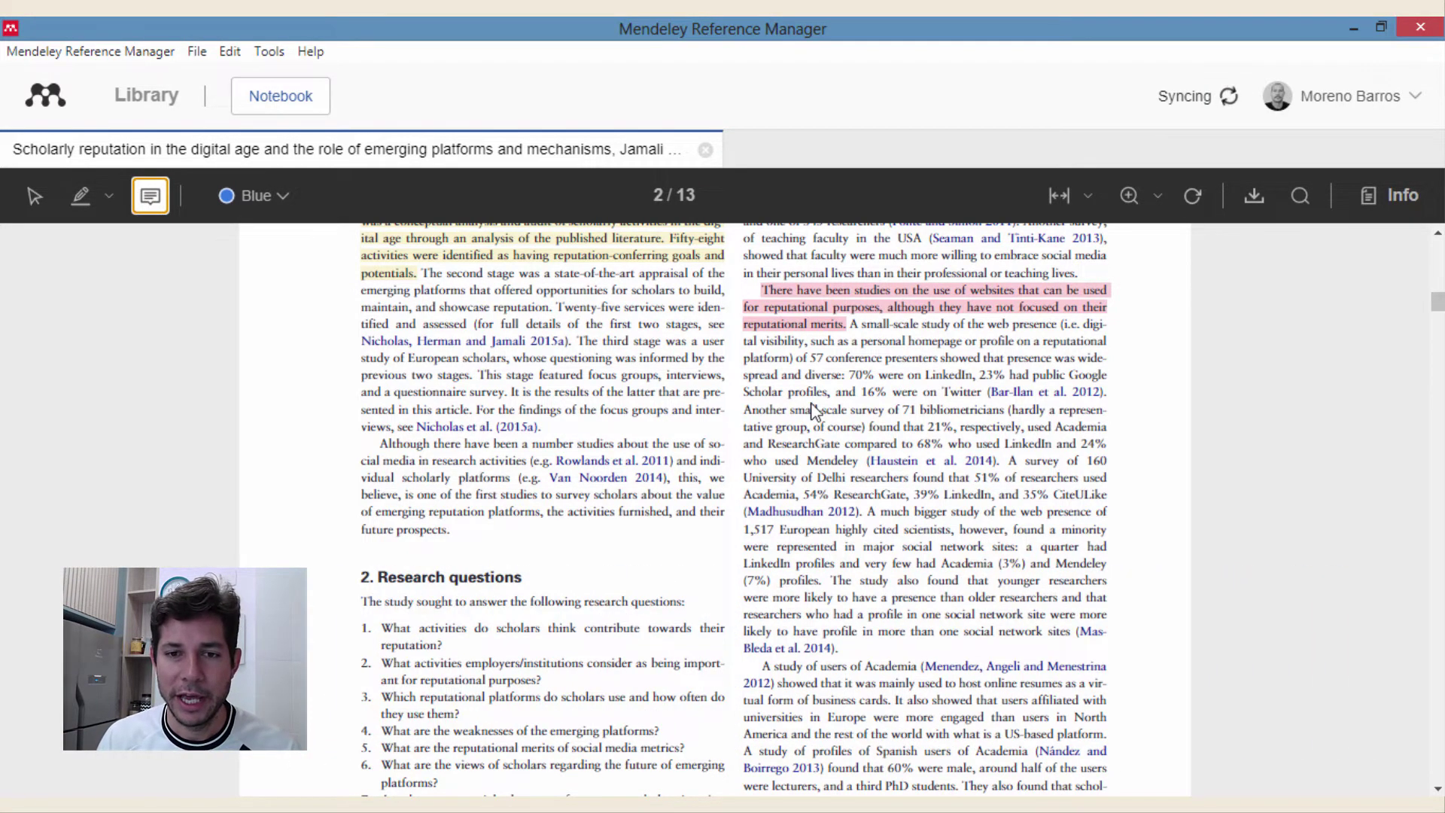
scroll(817, 414, "down", 10)
scroll(885, 450, "down", 5)
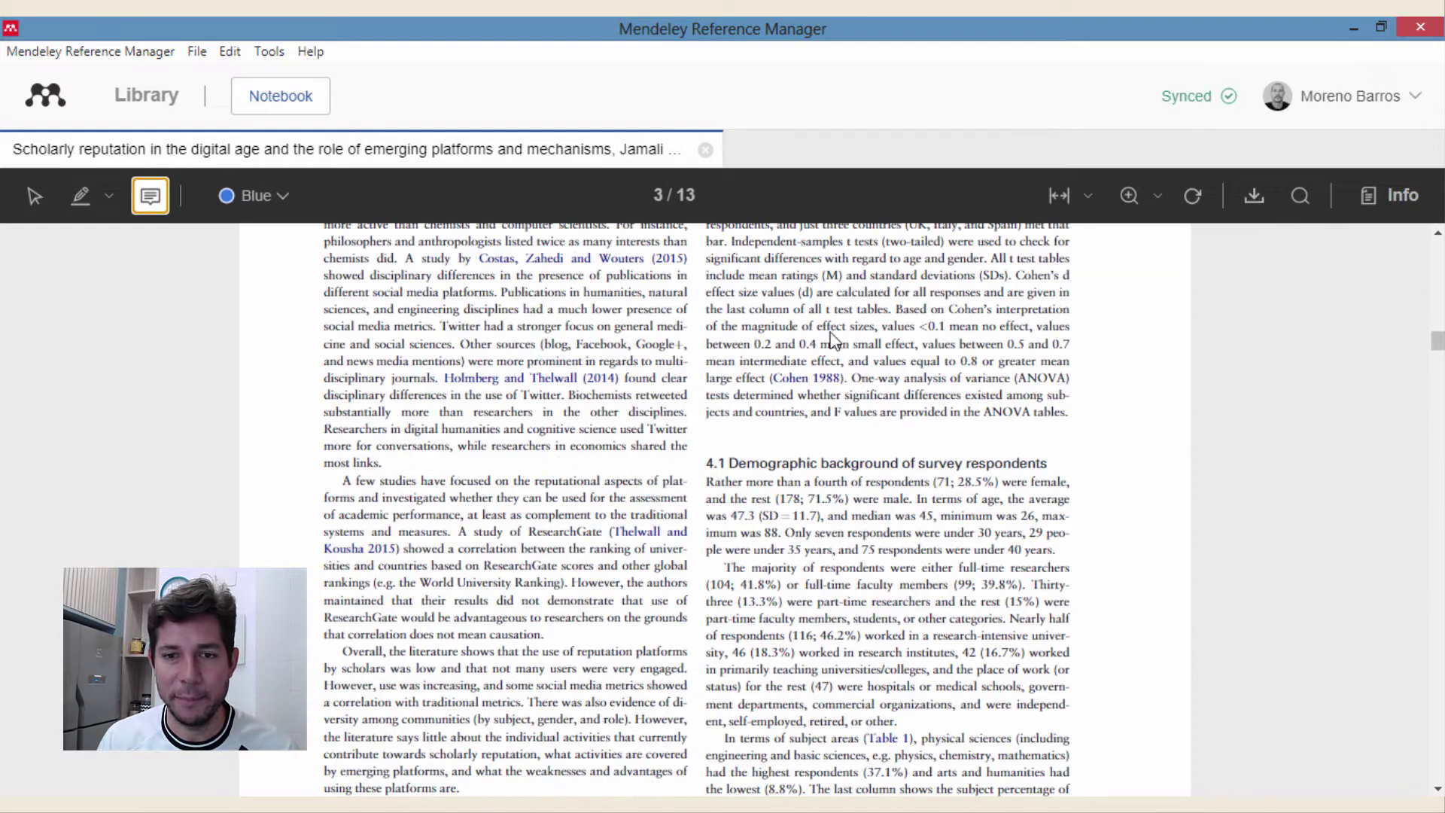
scroll(831, 468, "down", 2)
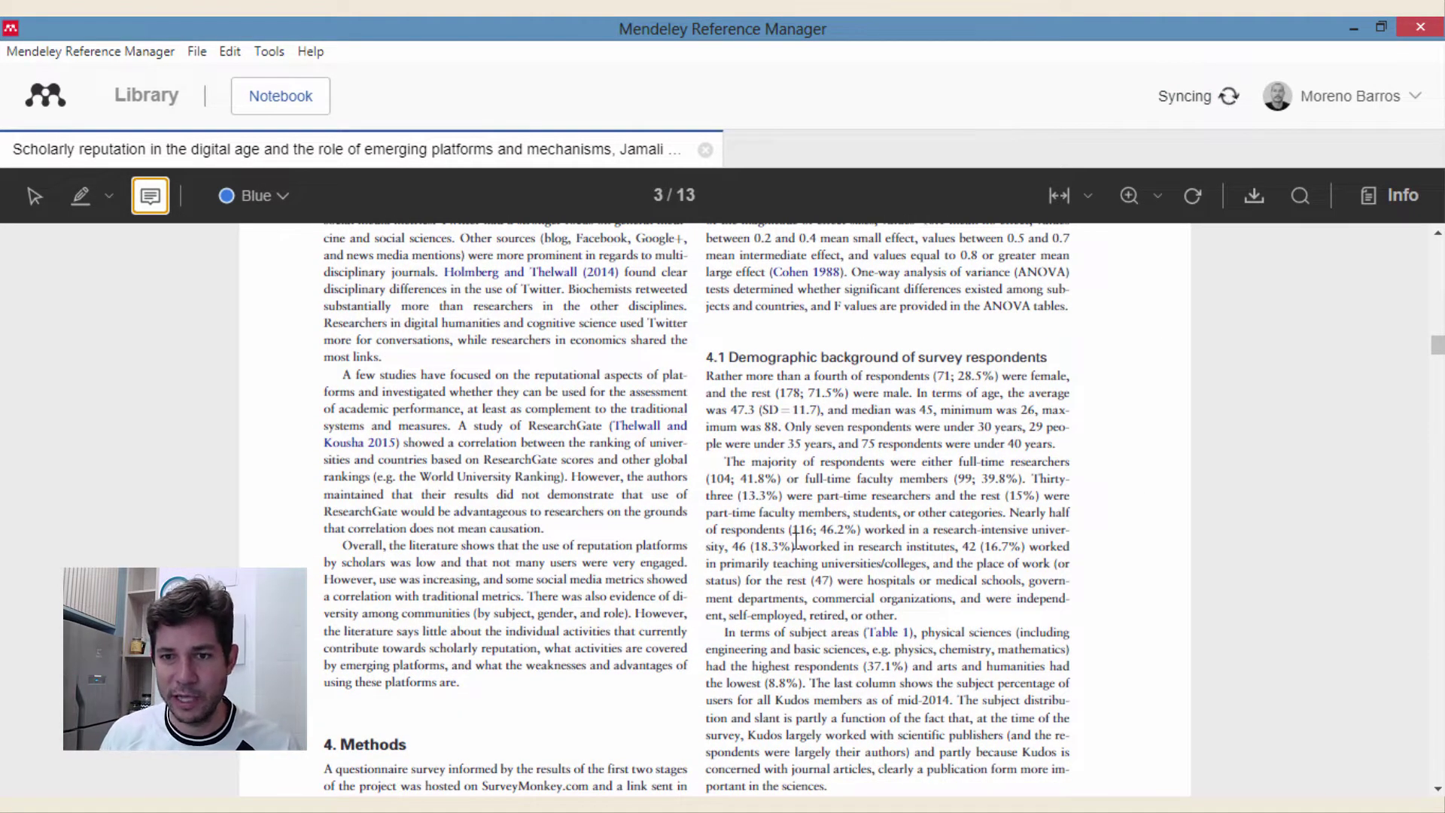
scroll(1064, 519, "down", 4)
scroll(912, 381, "up", 4)
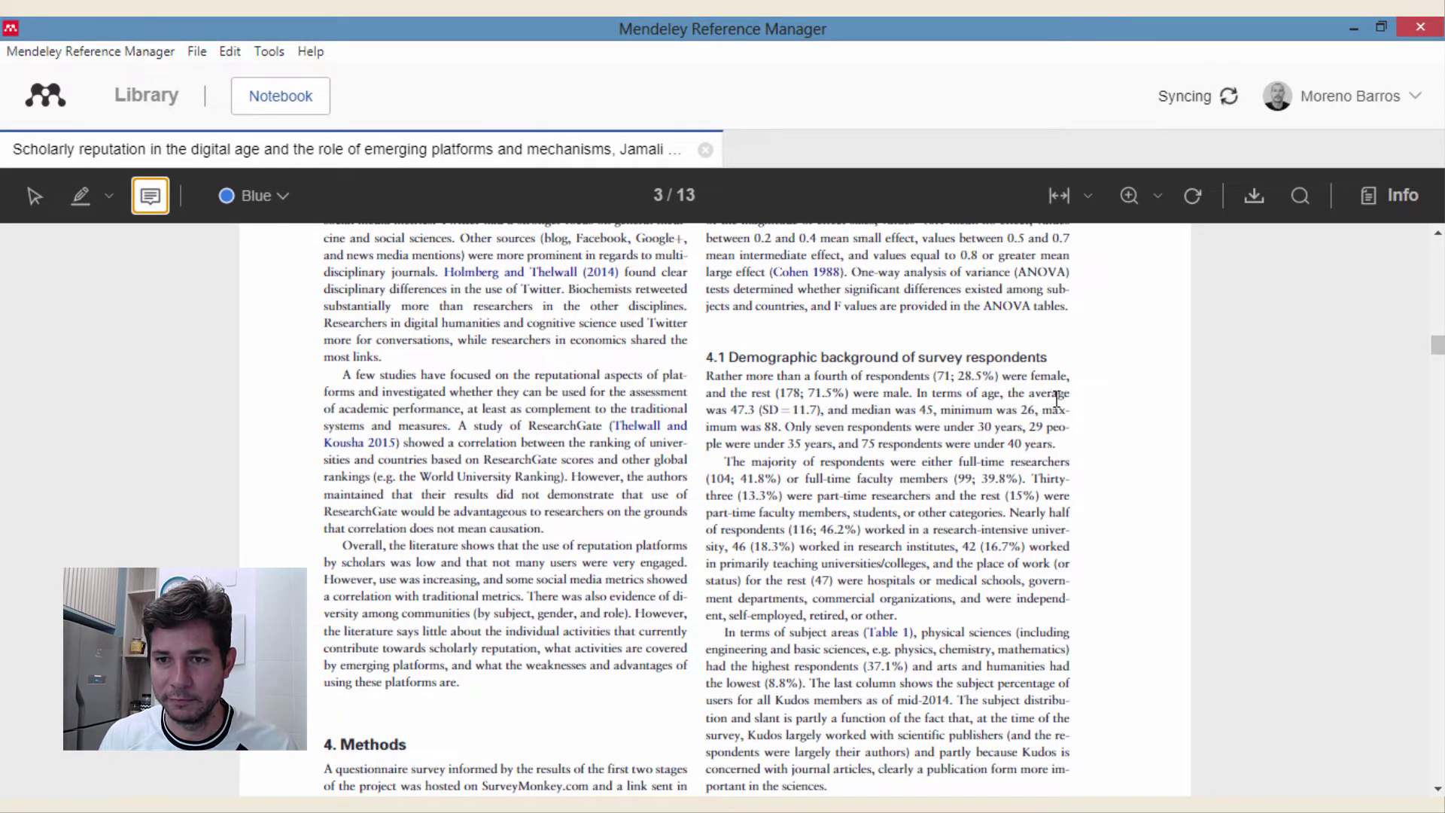
left_click(1062, 375)
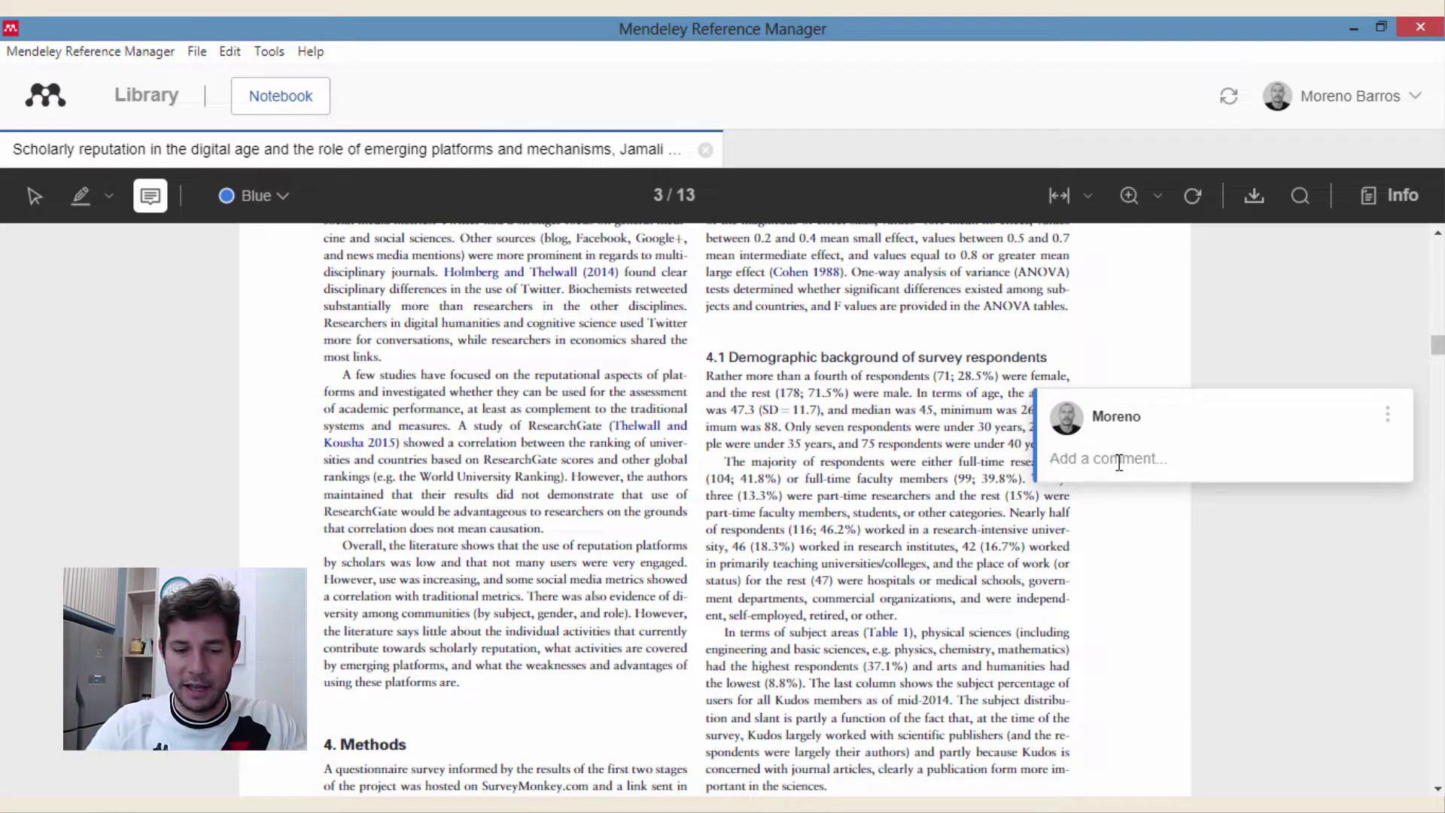
Step: Write "avaliar o percentual dos dados masculinos" as the comment of the new note beside section 4.1
type("ers")
scroll(1155, 595, "down", 7)
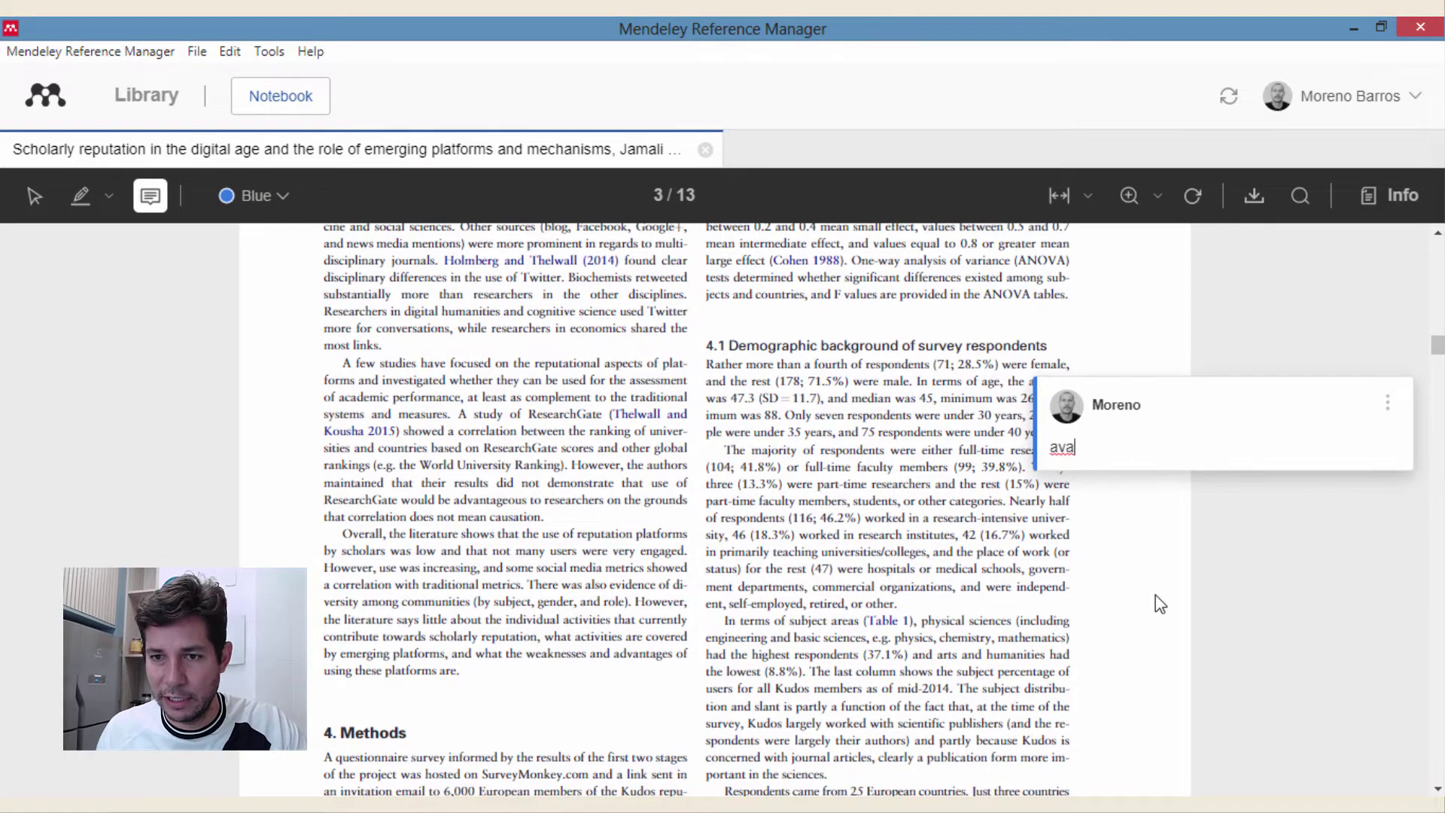
scroll(1118, 542, "up", 6)
type("avalia")
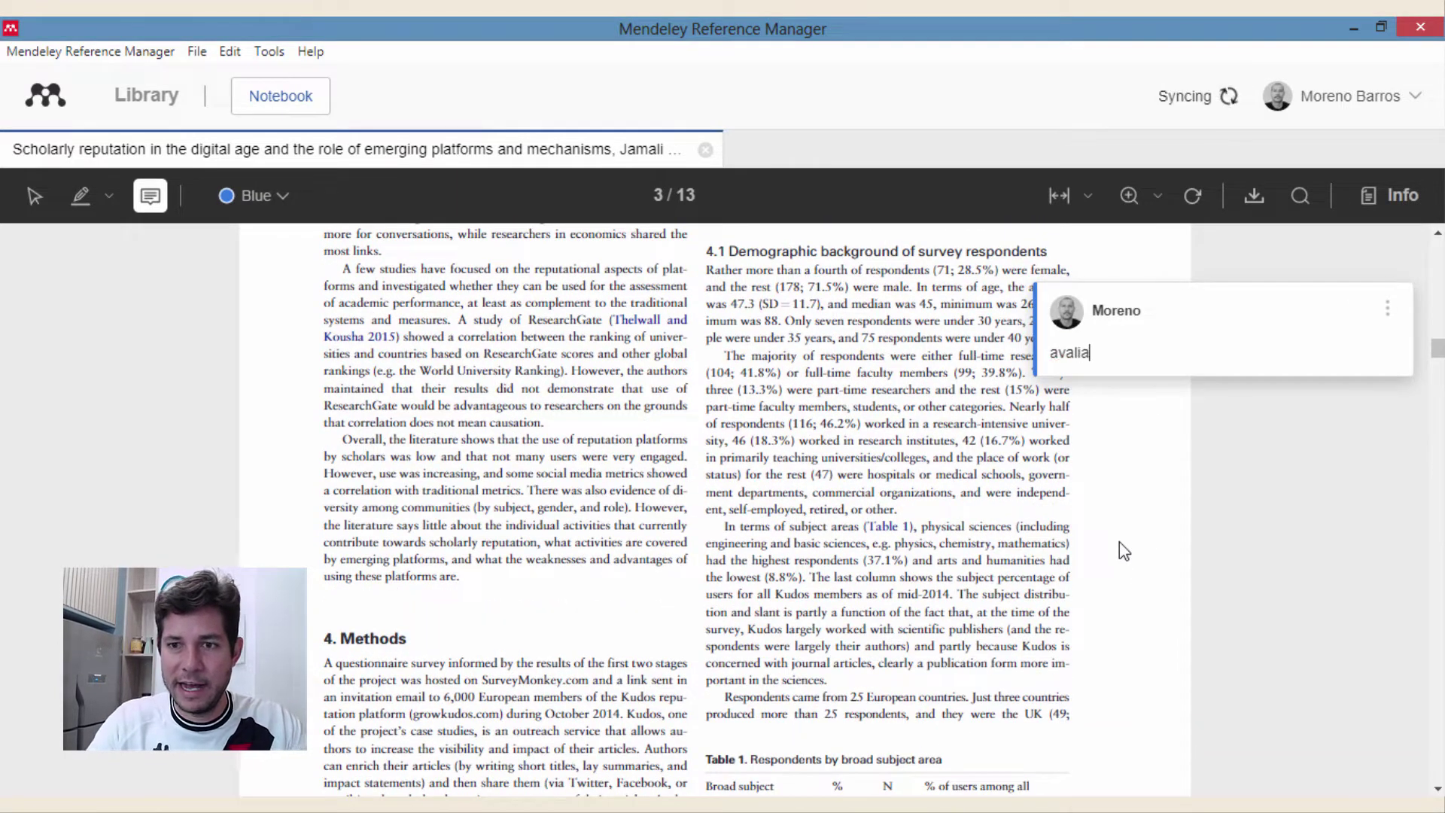
type("r o")
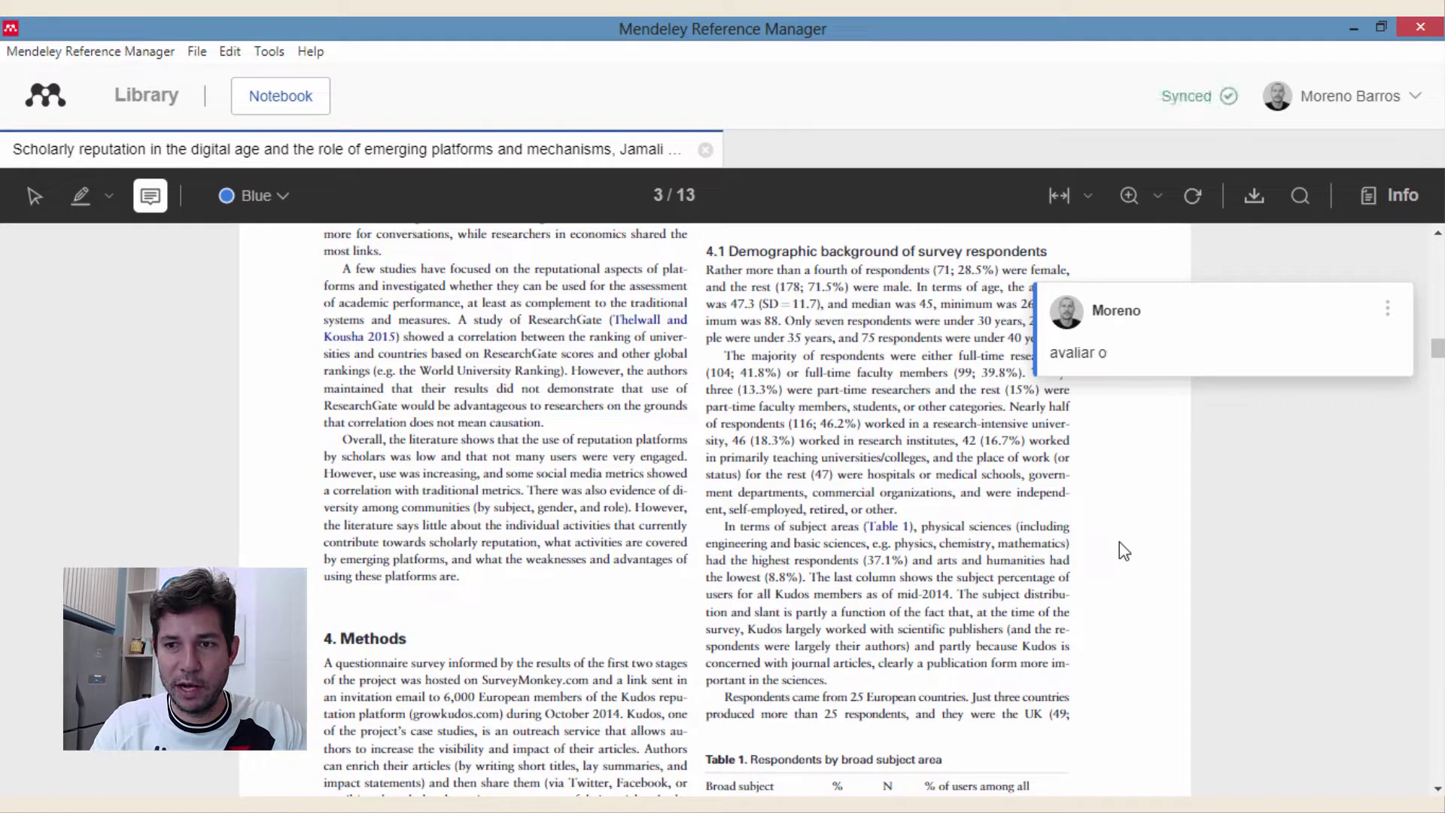
type(" percent")
key("BackSpace")
key("BackSpace")
key("BackSpace")
key("BackSpace")
key("BackSpace")
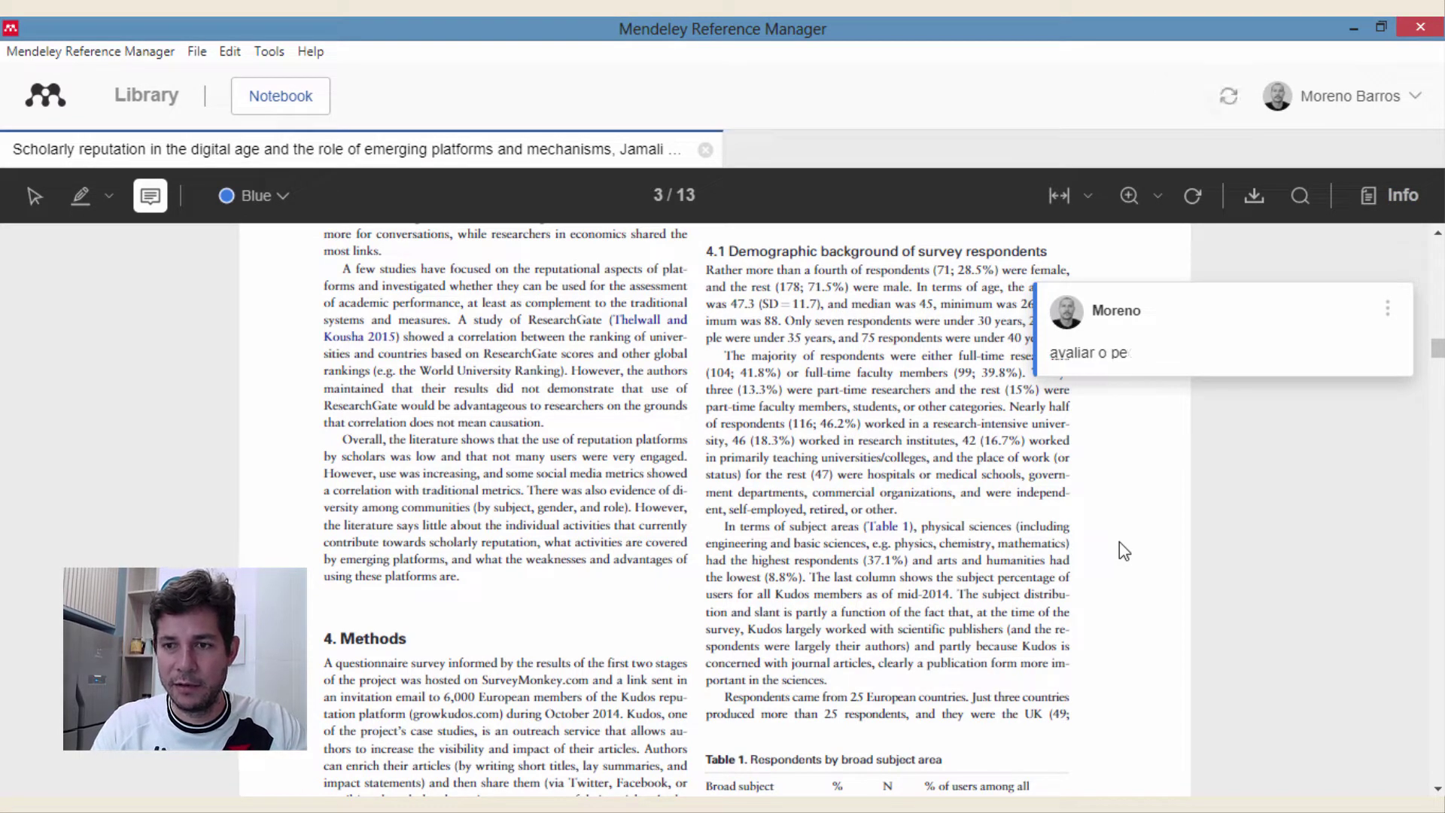
type("ercentual")
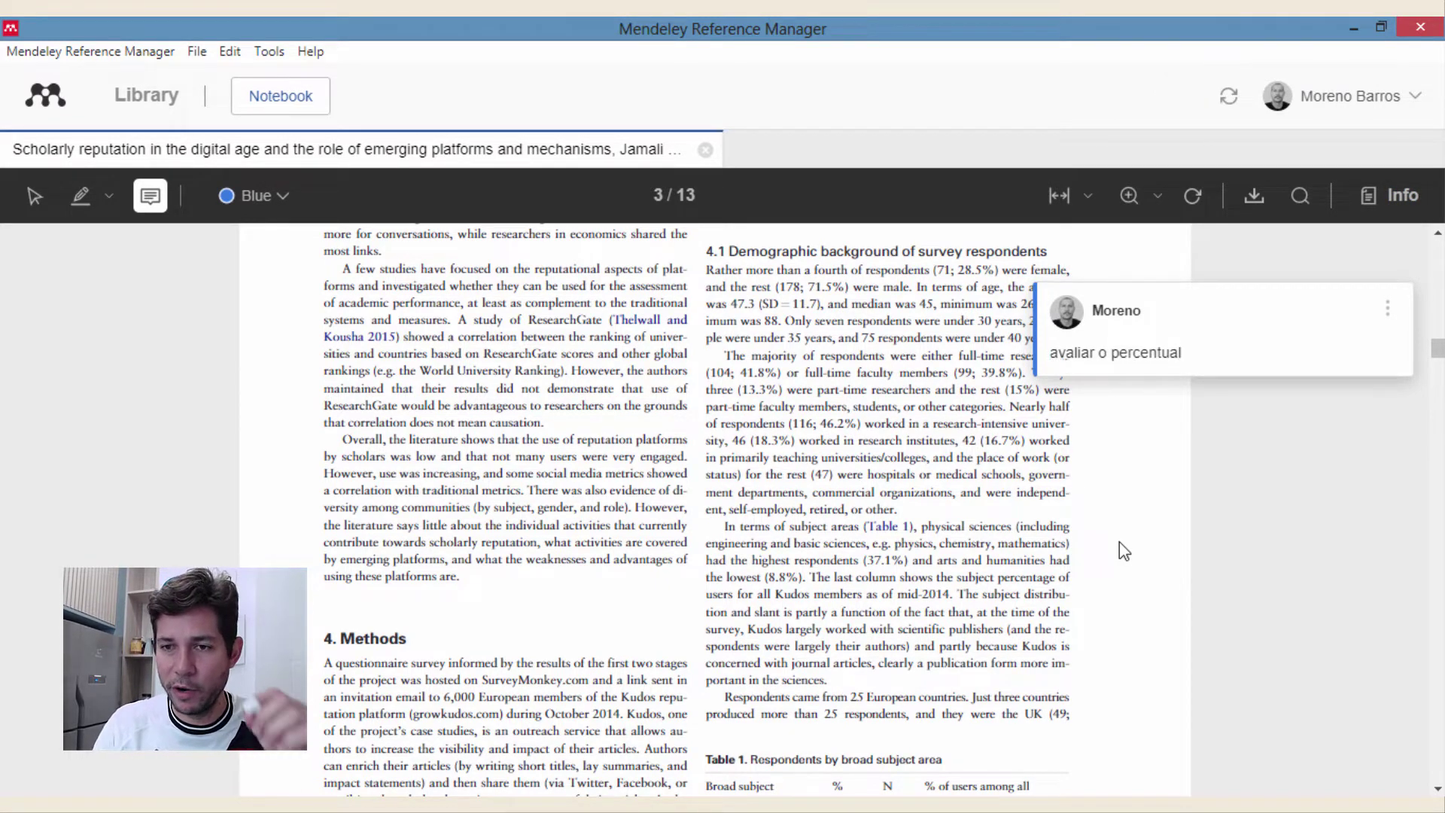
type(" dos d")
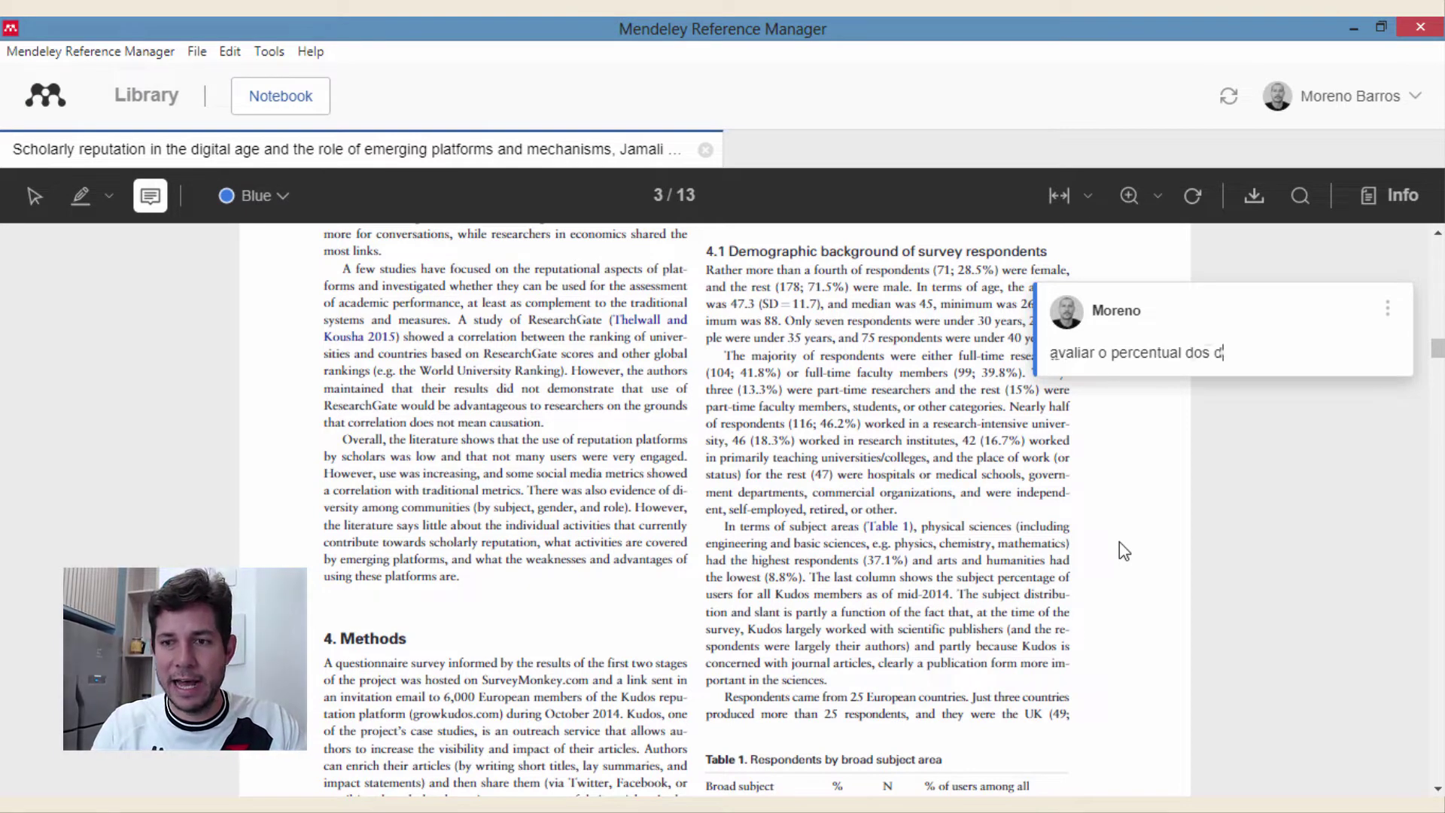
type("ados mascul")
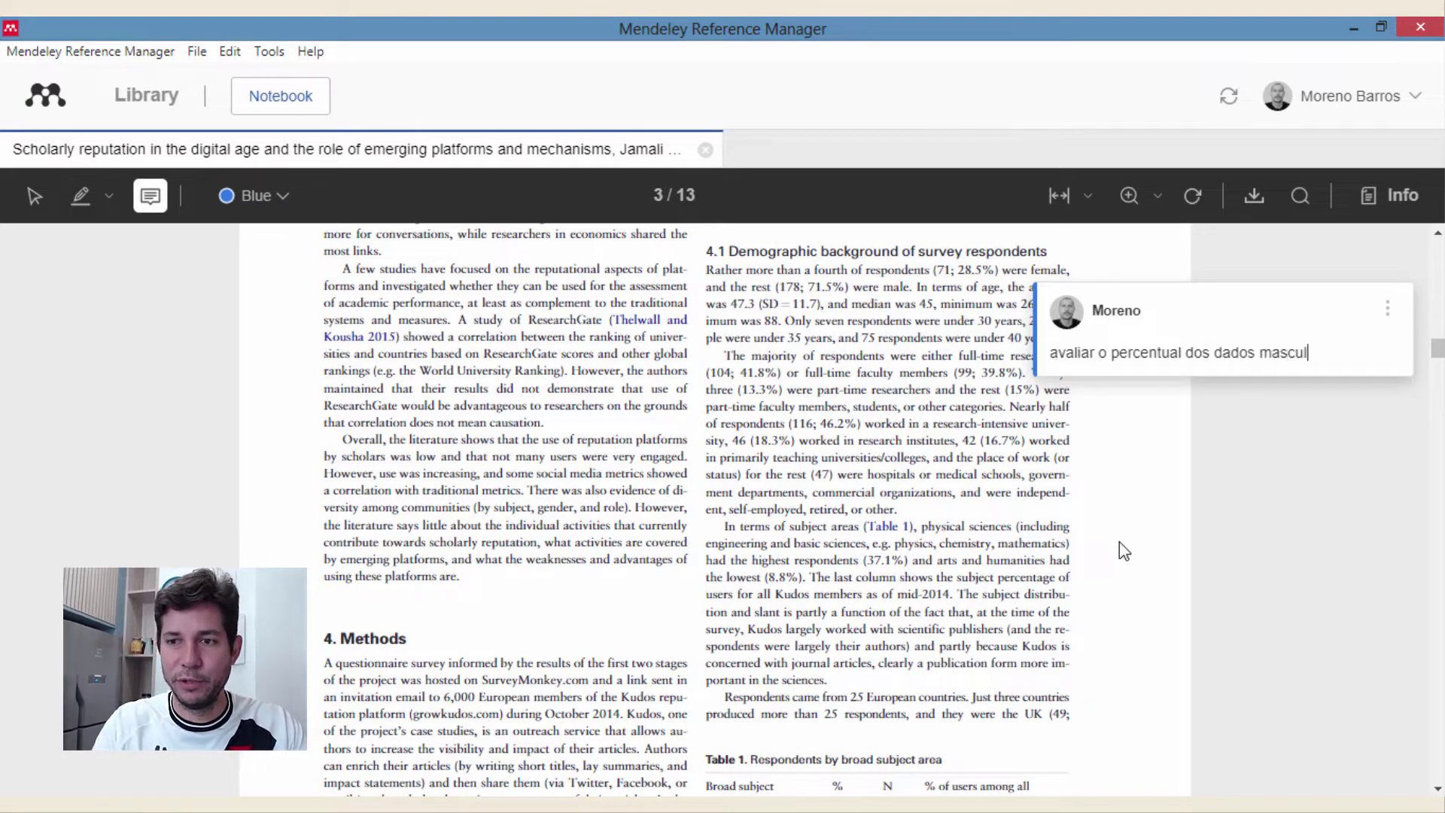
type("inos")
left_click(1119, 515)
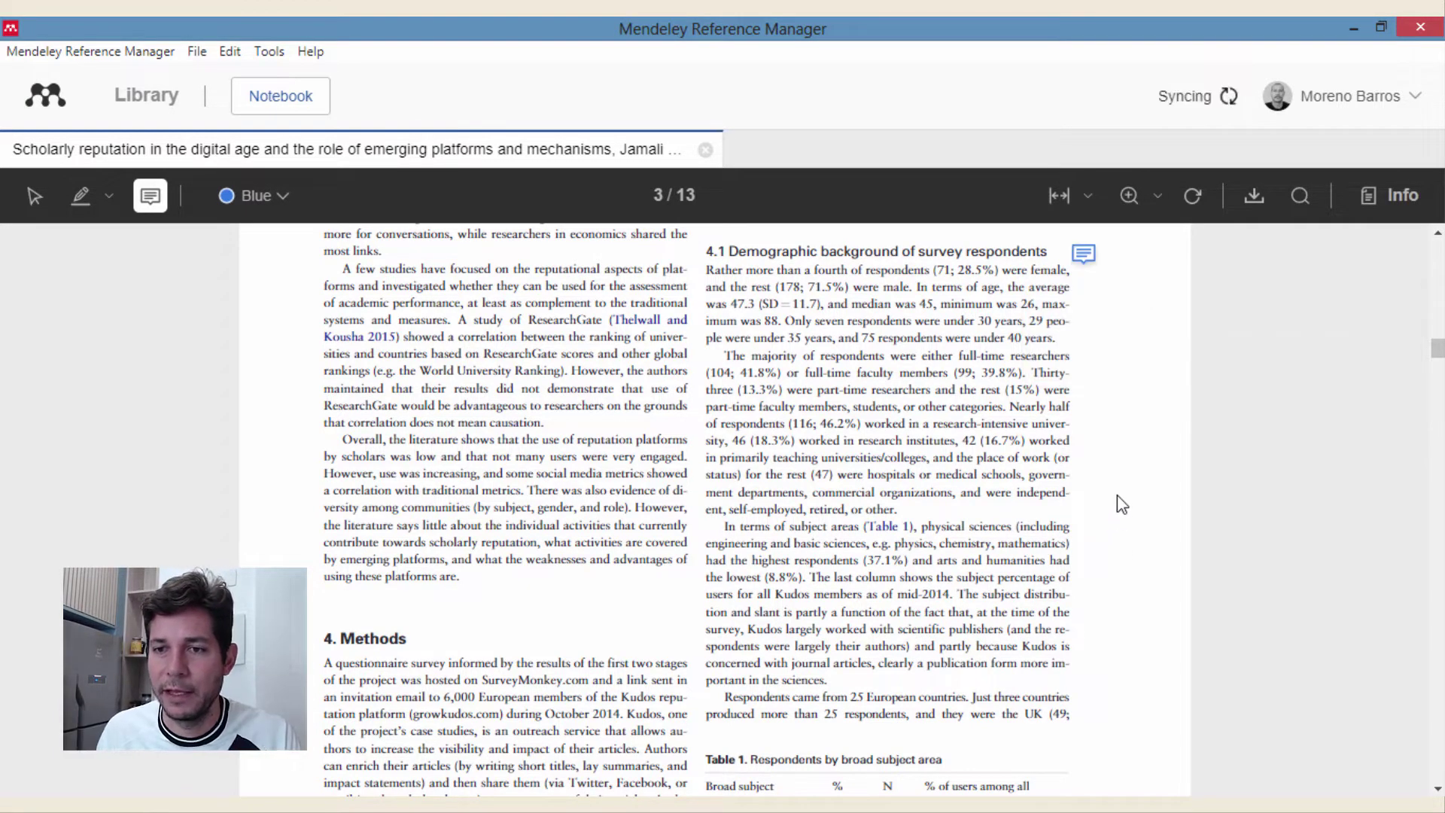
Step: Show the article's annotations beside the PDF to check its general notes and comments
scroll(1043, 554, "up", 3)
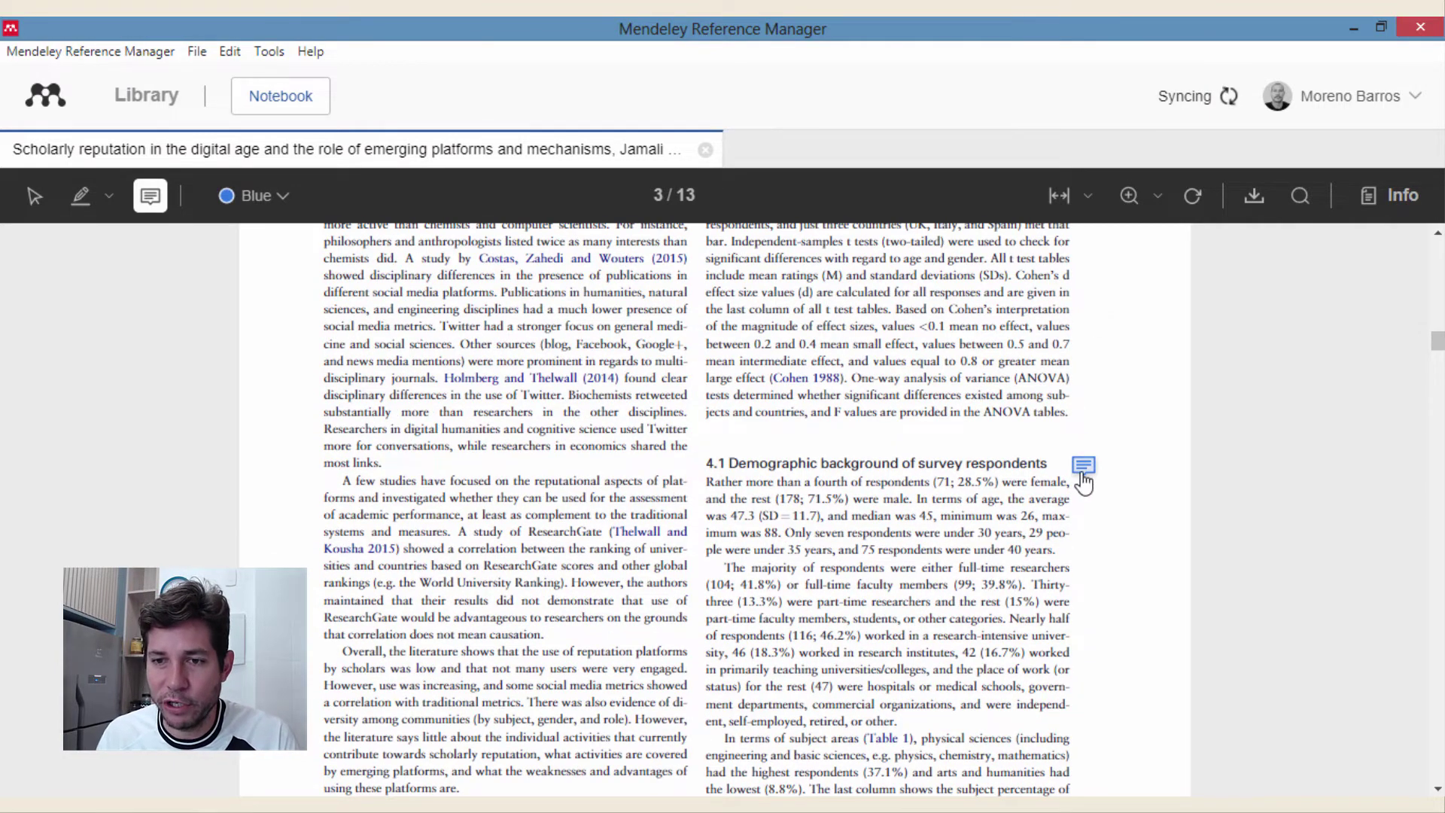
left_click(1393, 217)
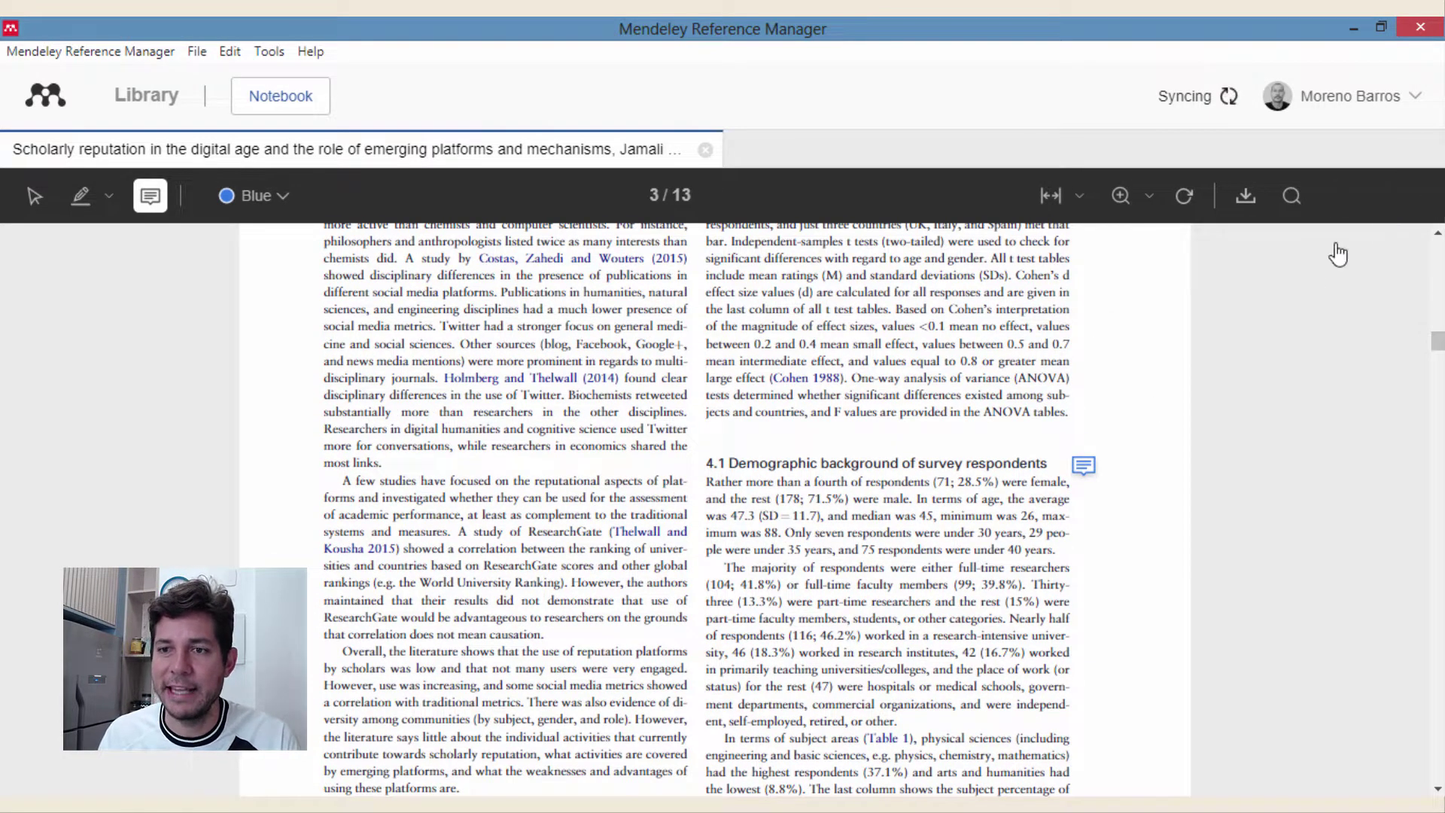
left_click(1047, 205)
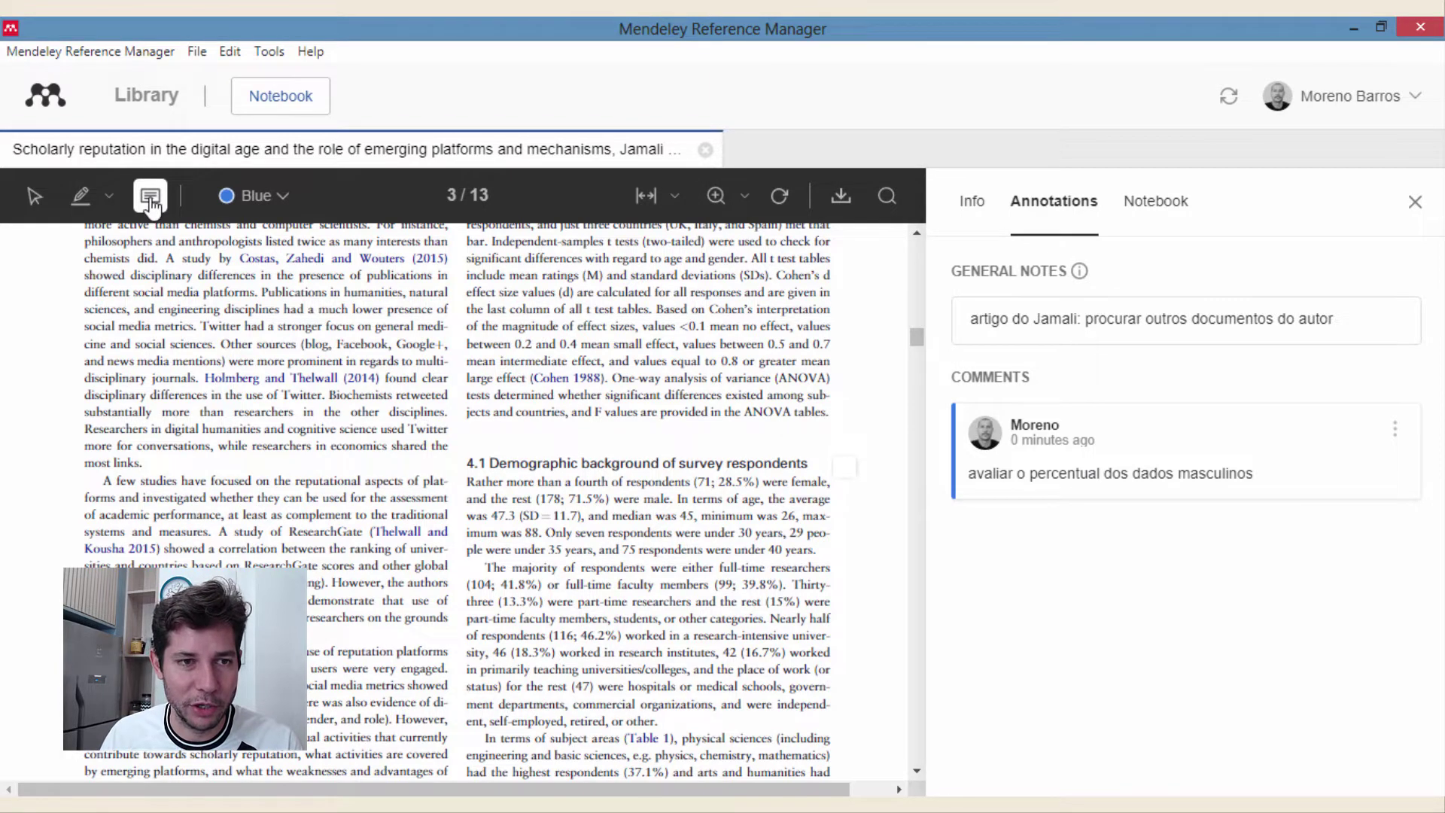
Step: Add a blue comment note by the "5. Findings" heading on page 4 with the text "analisar os findings"
scroll(228, 397, "down", 2)
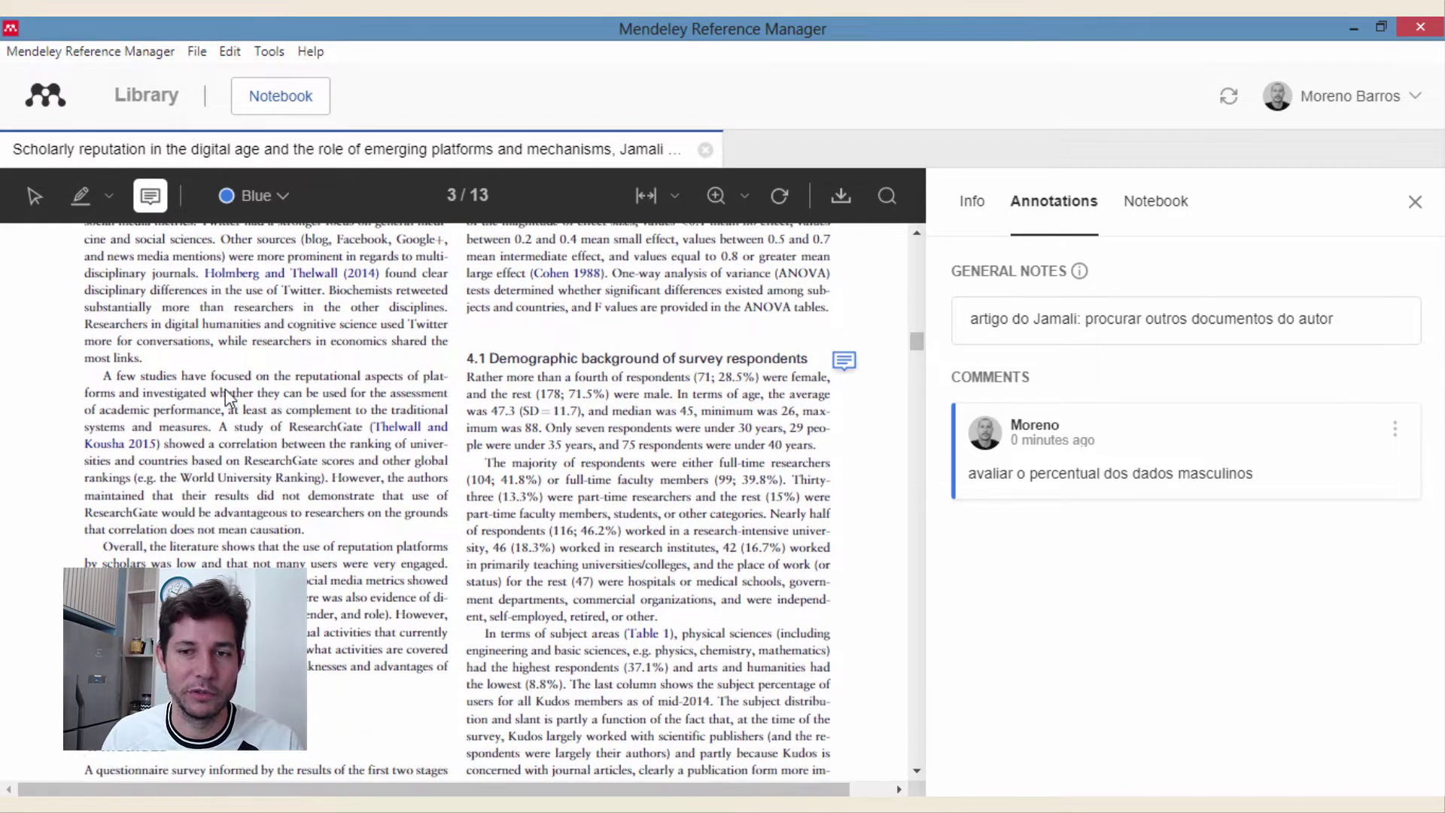
scroll(468, 452, "down", 15)
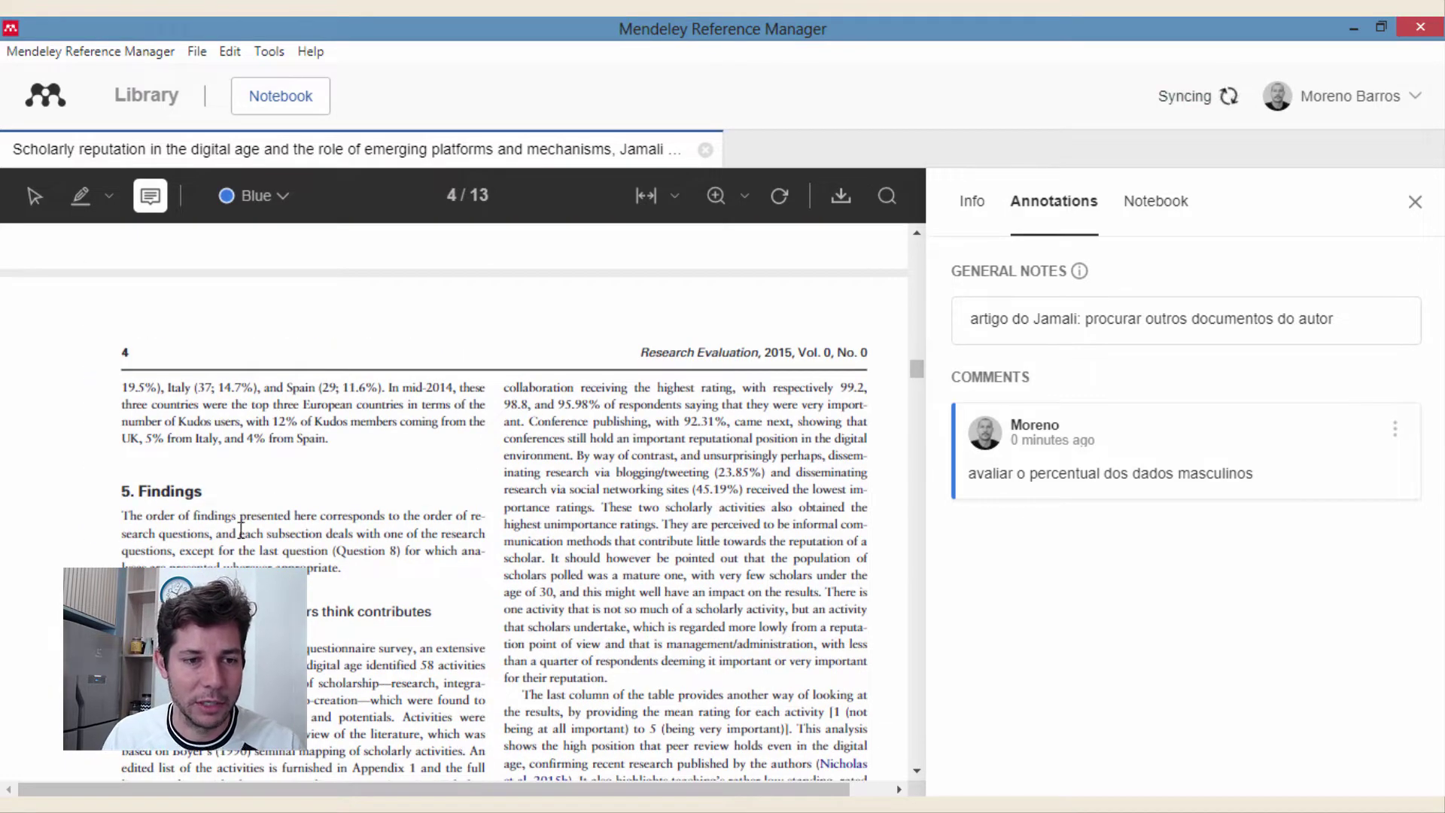
left_click(253, 541)
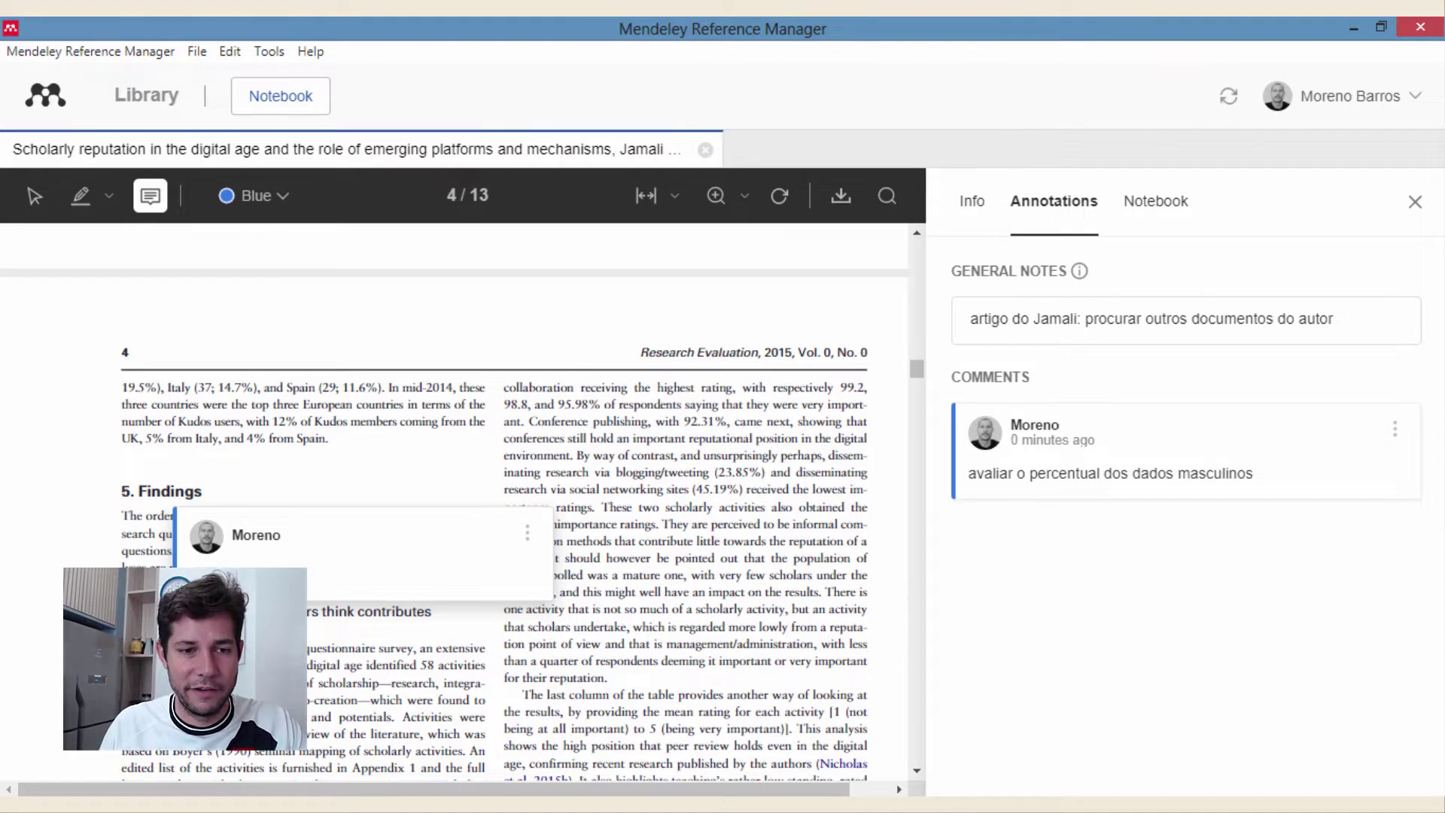
scroll(452, 497, "down", 3)
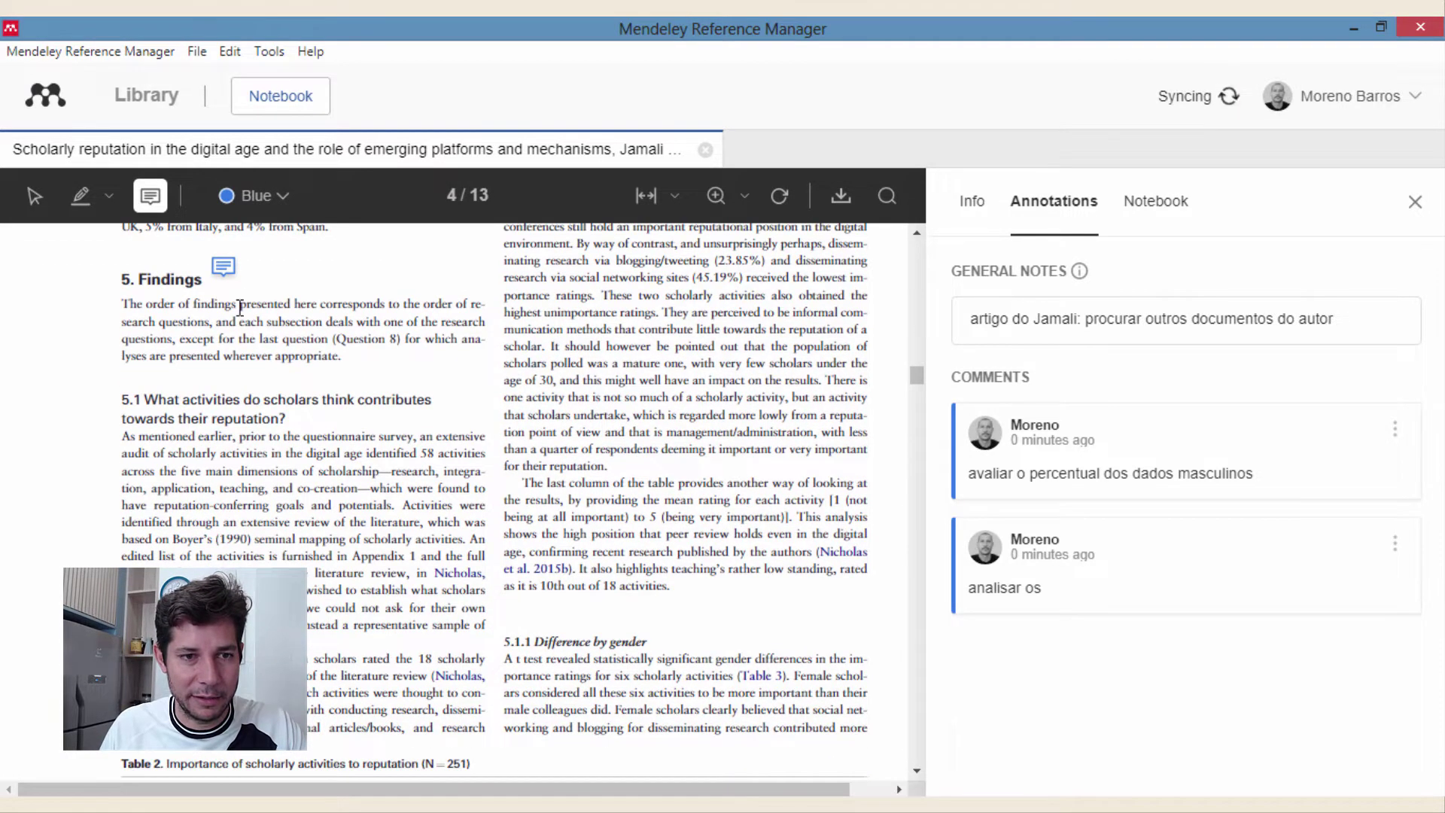
left_click(223, 266)
type("fi")
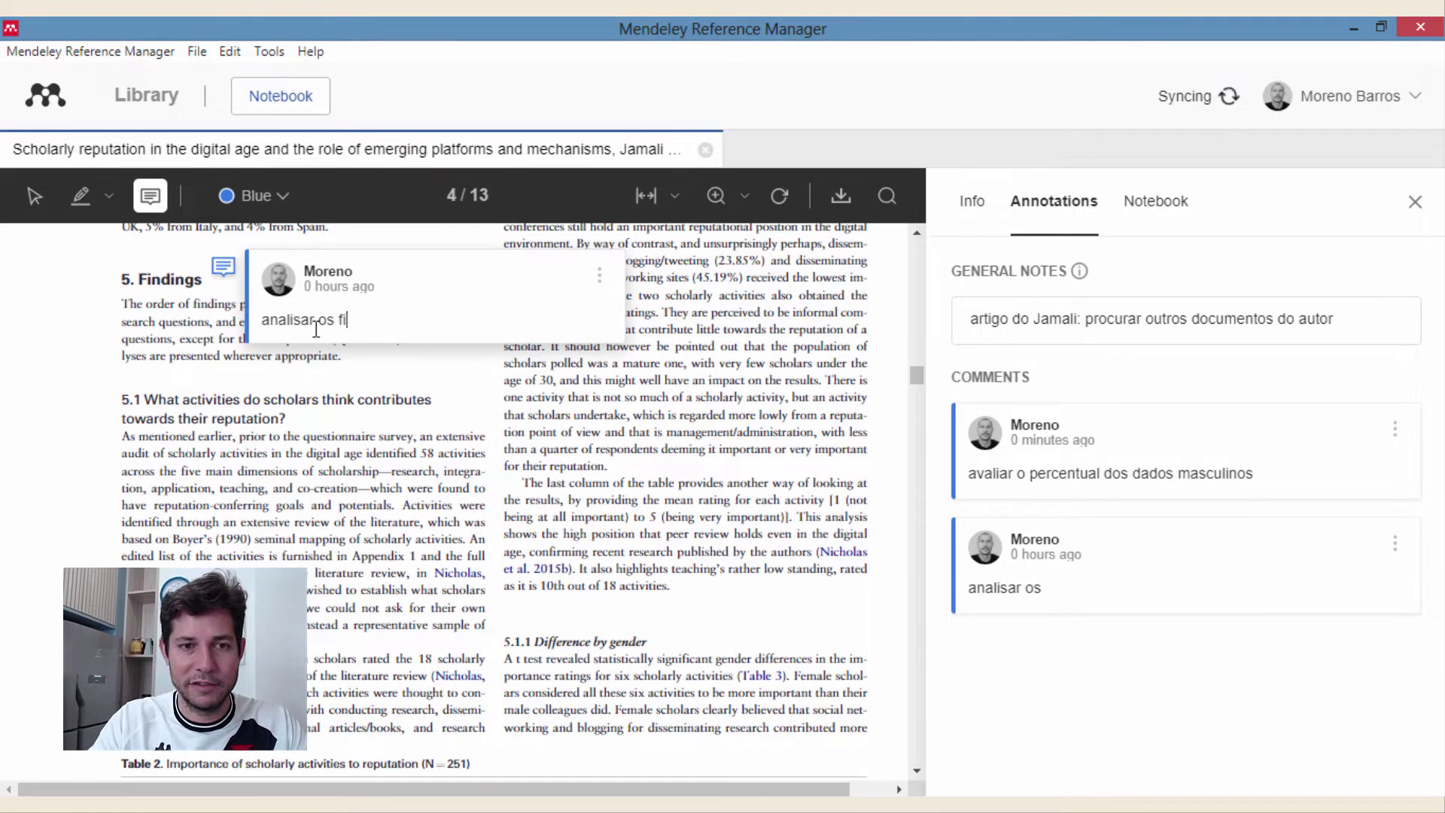
type("nd9n")
key("BackSpace")
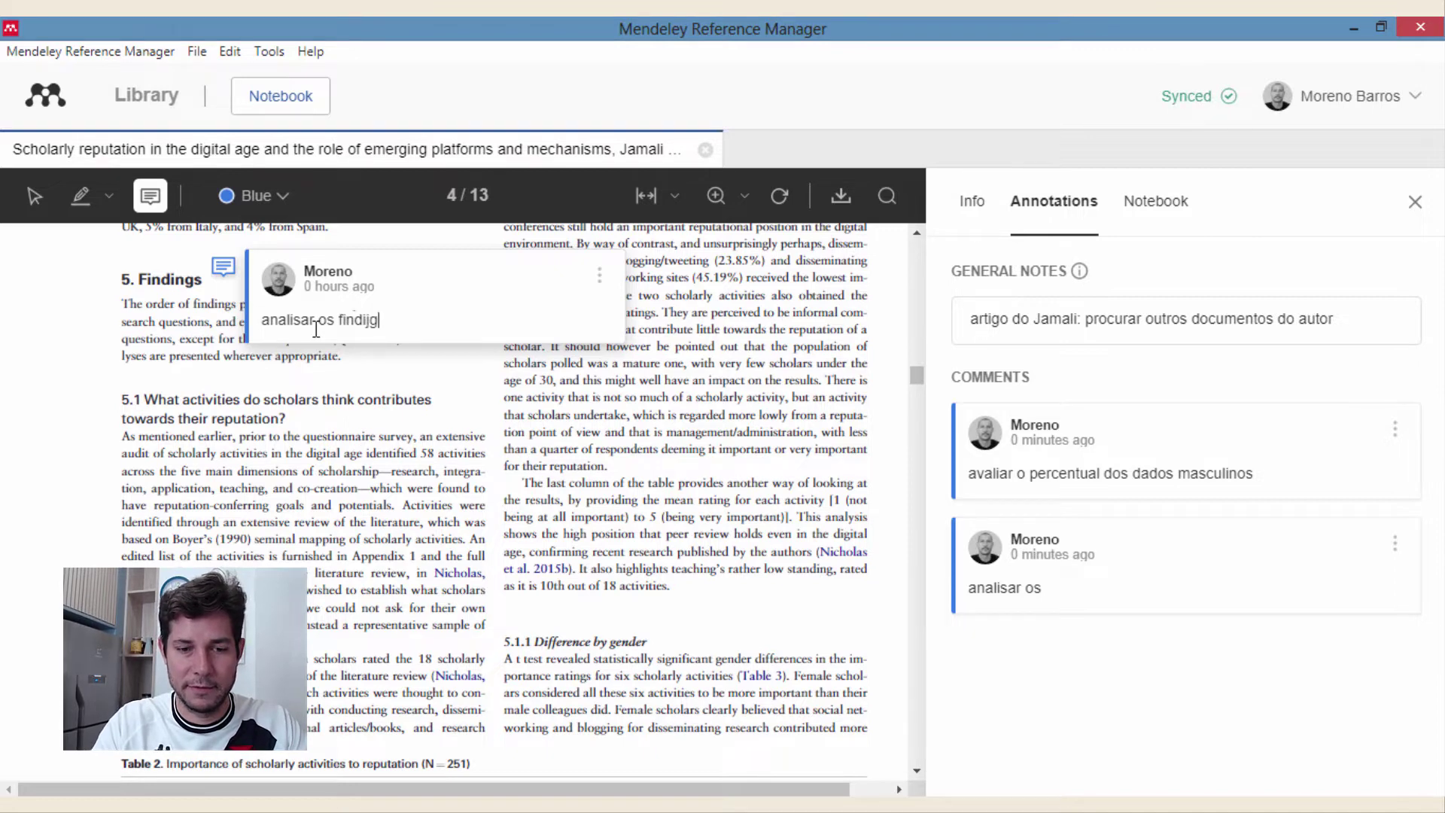
key("BackSpace")
key("BackSpace")
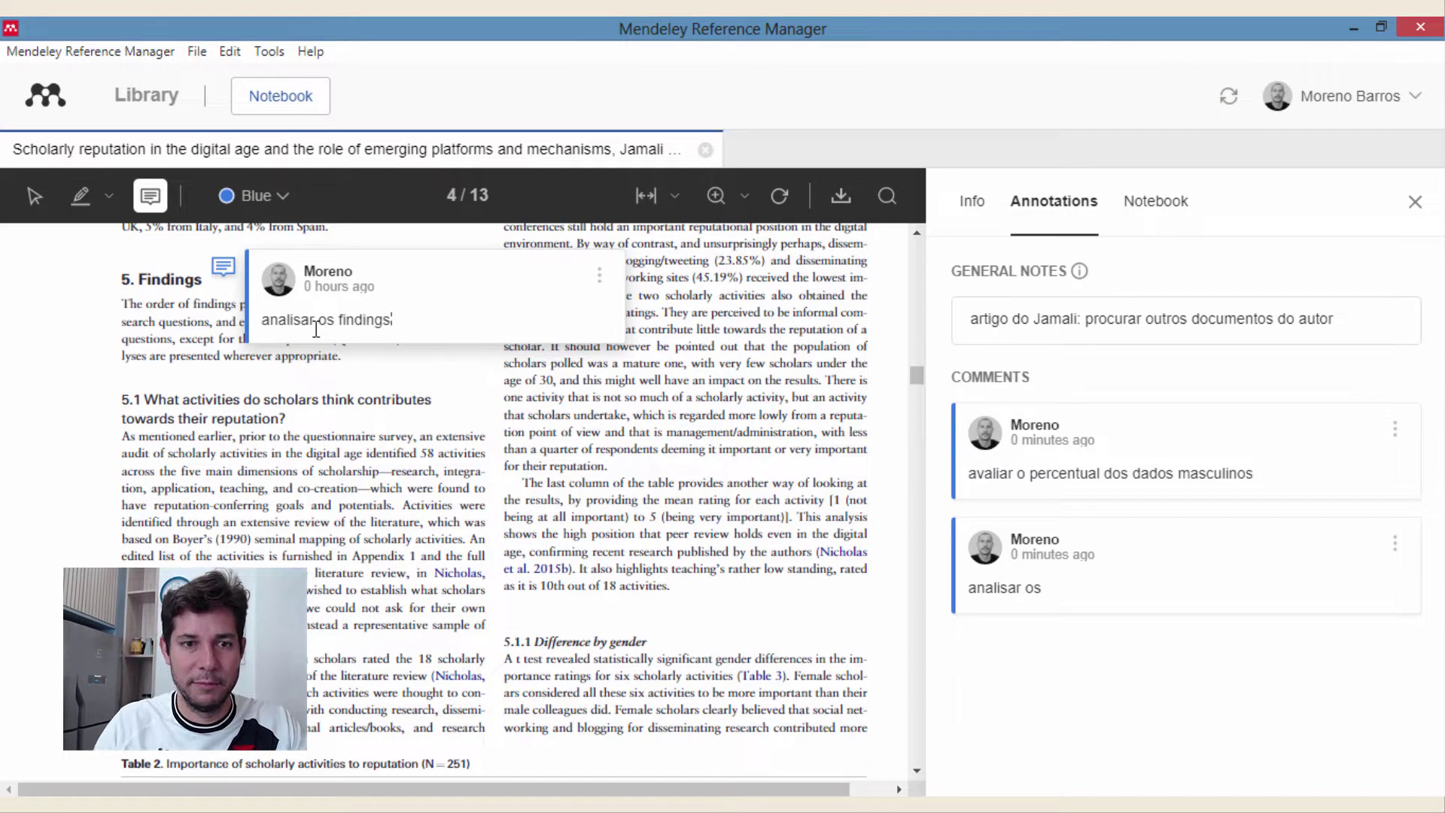
type("ngs")
left_click(486, 354)
Step: Highlight the page 4 passage from "The last column of the table" to "shows the high position that" in blue
scroll(565, 518, "up", 2)
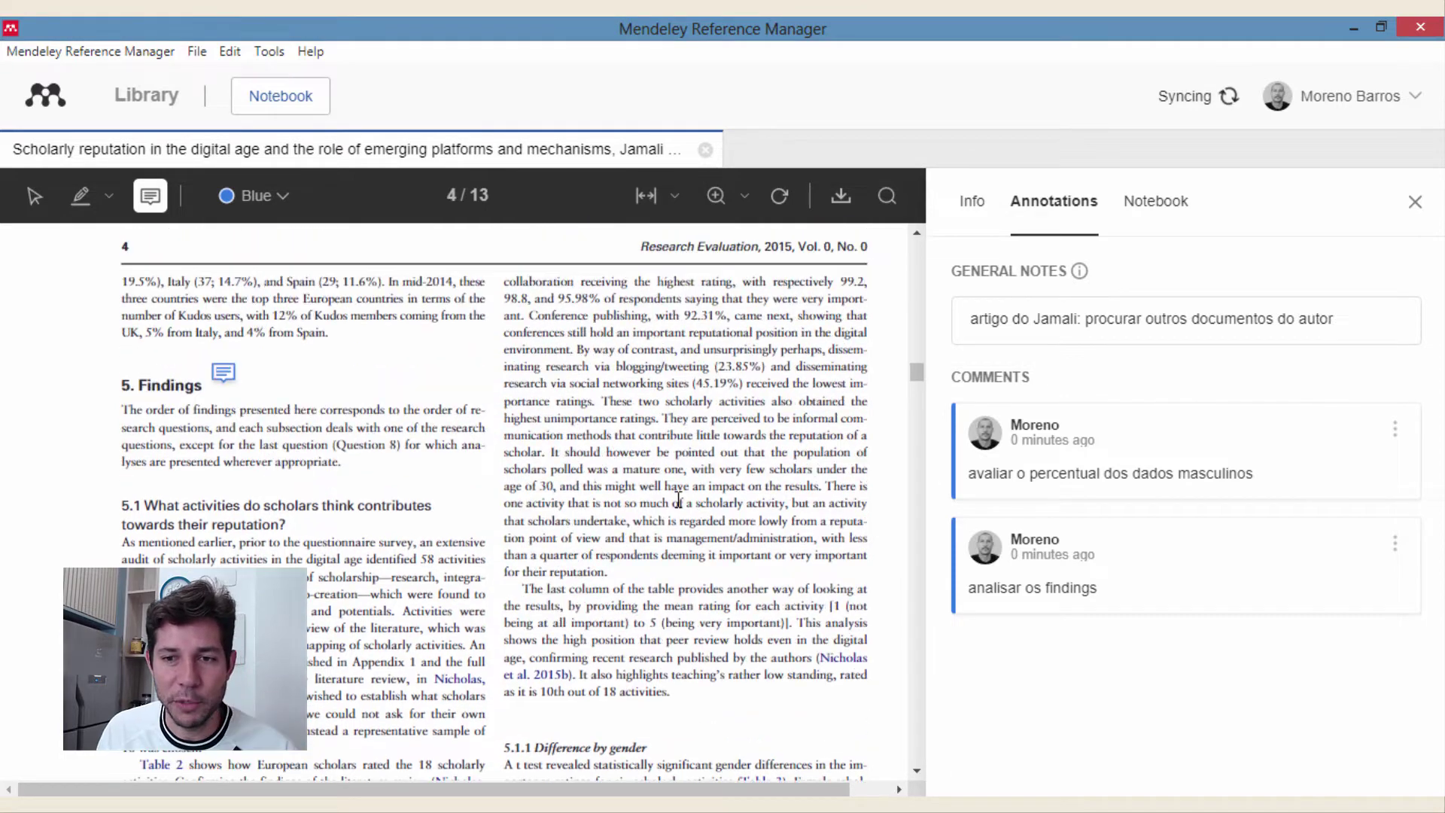
scroll(636, 445, "down", 2)
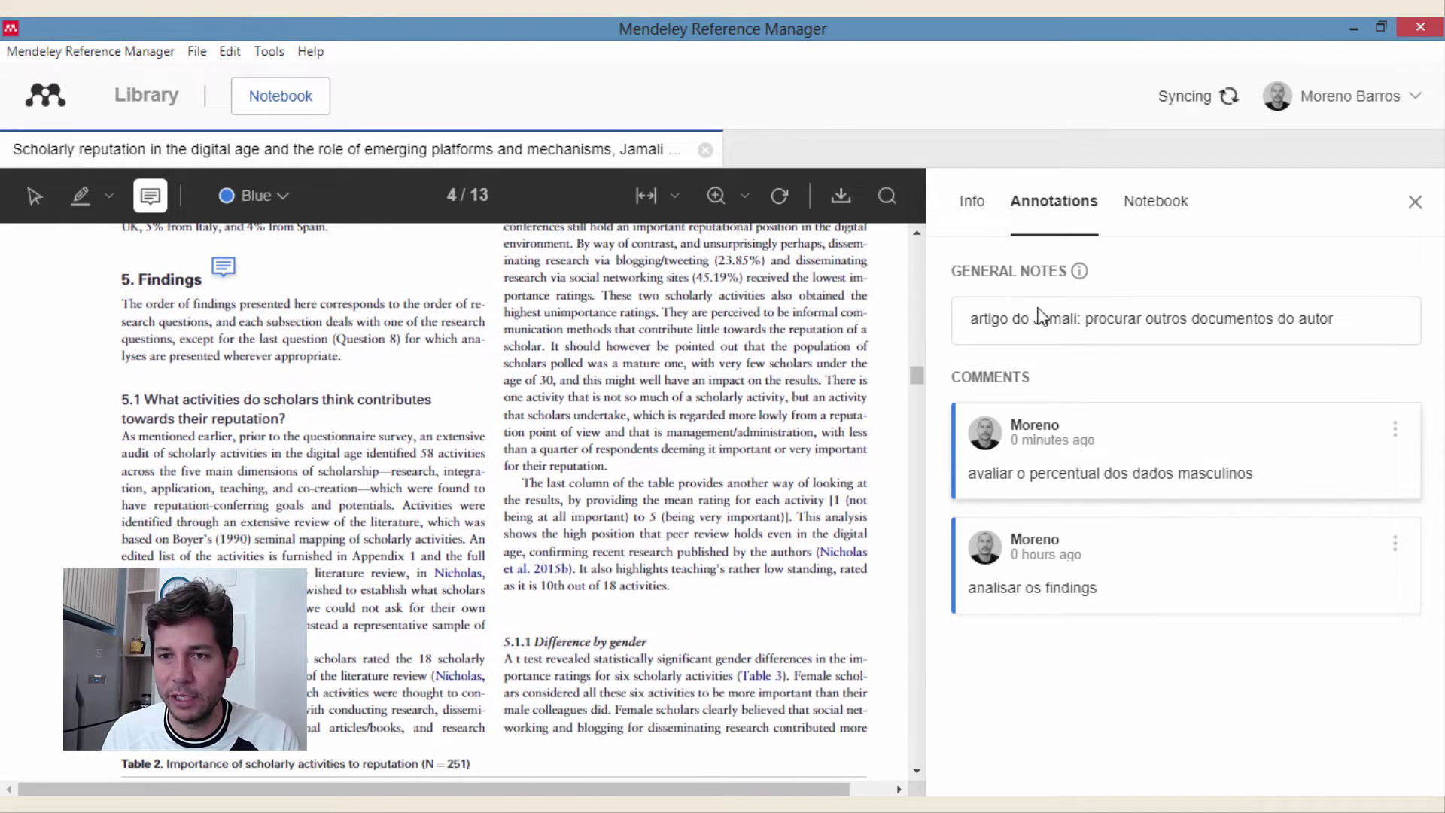
scroll(586, 462, "up", 12)
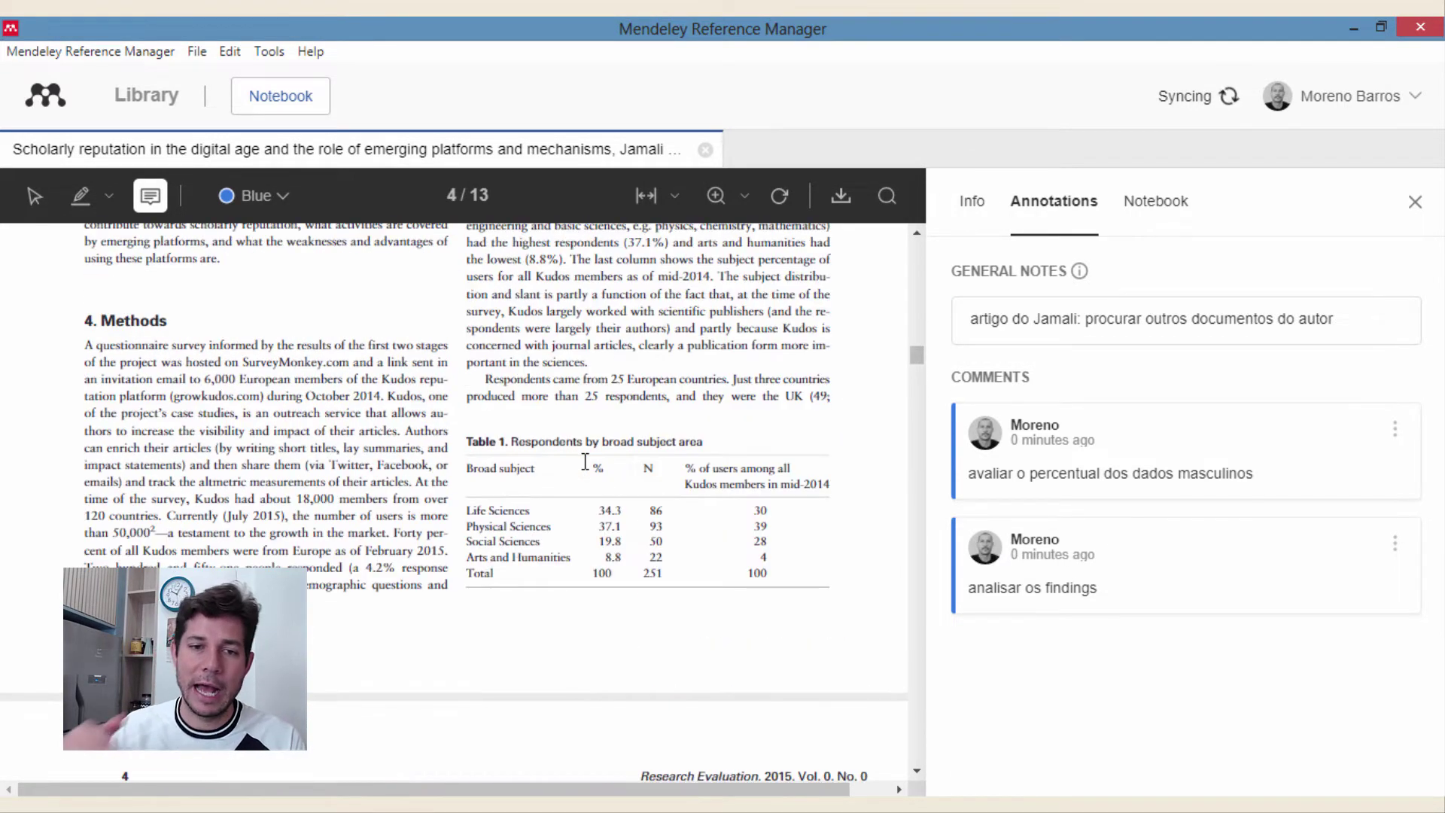
scroll(546, 525, "down", 10)
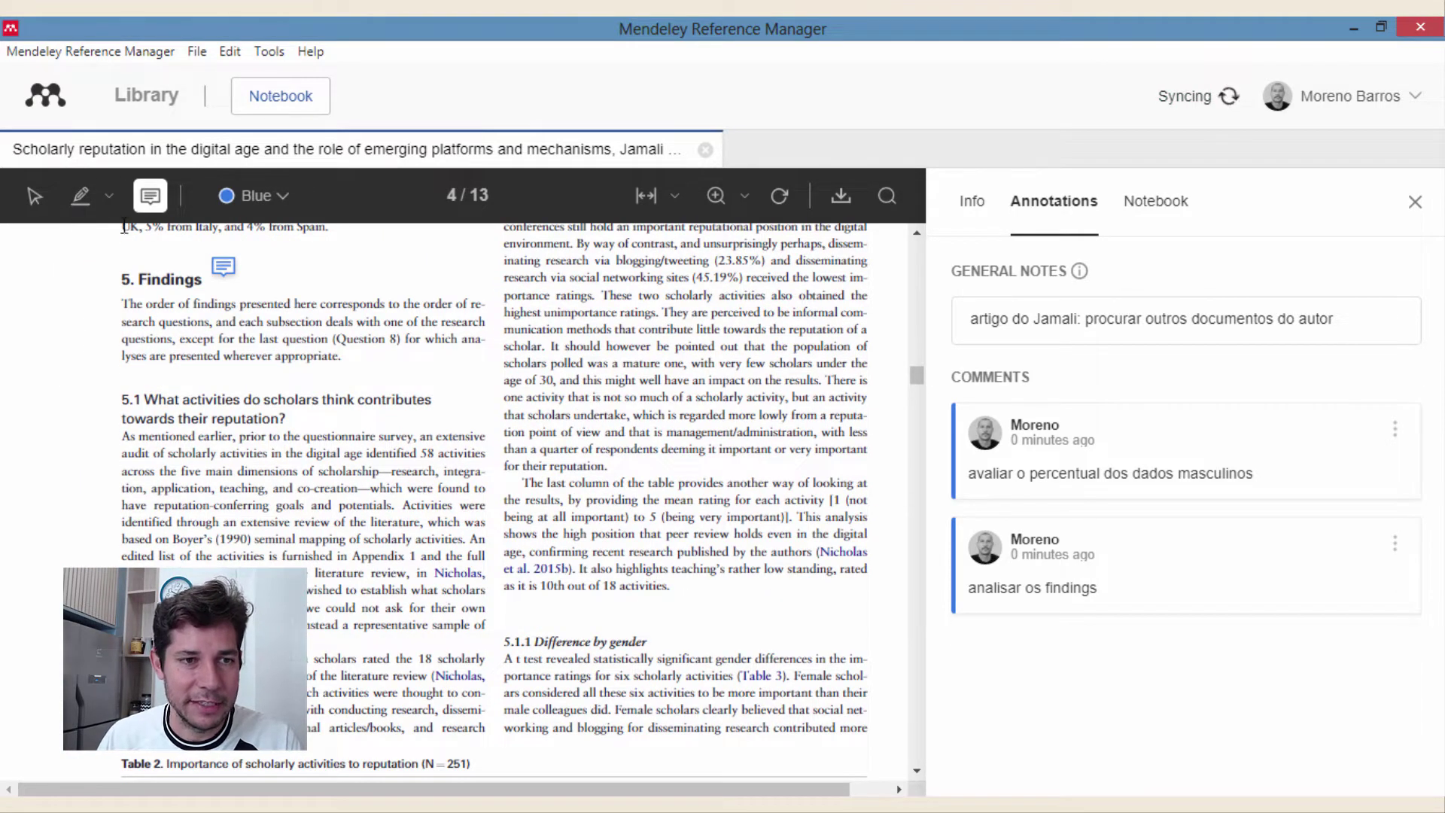
left_click(80, 196)
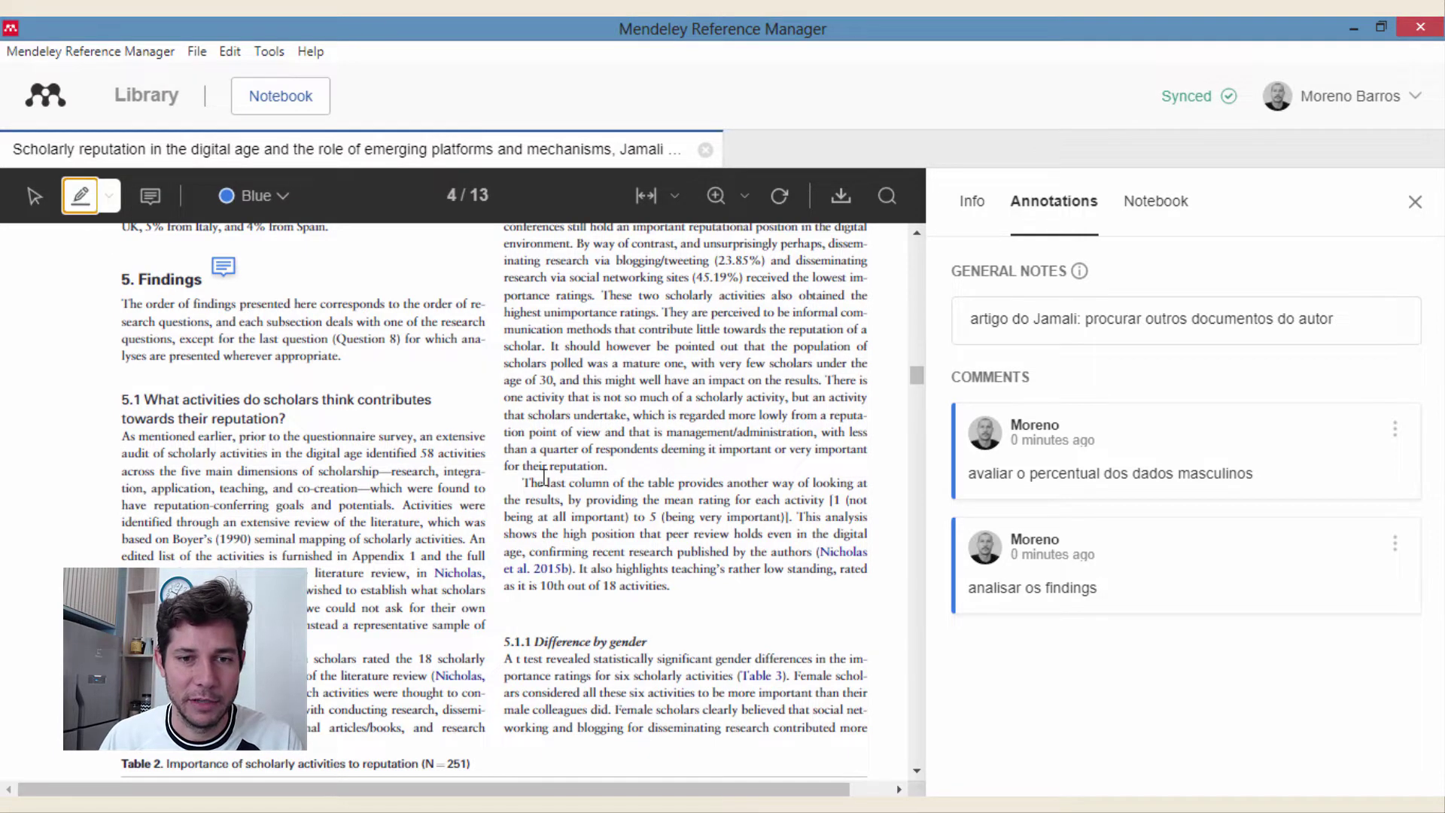
mouse_move(528, 481)
left_mouse_down()
mouse_move(752, 519)
mouse_move(678, 587)
mouse_move(653, 541)
left_mouse_up()
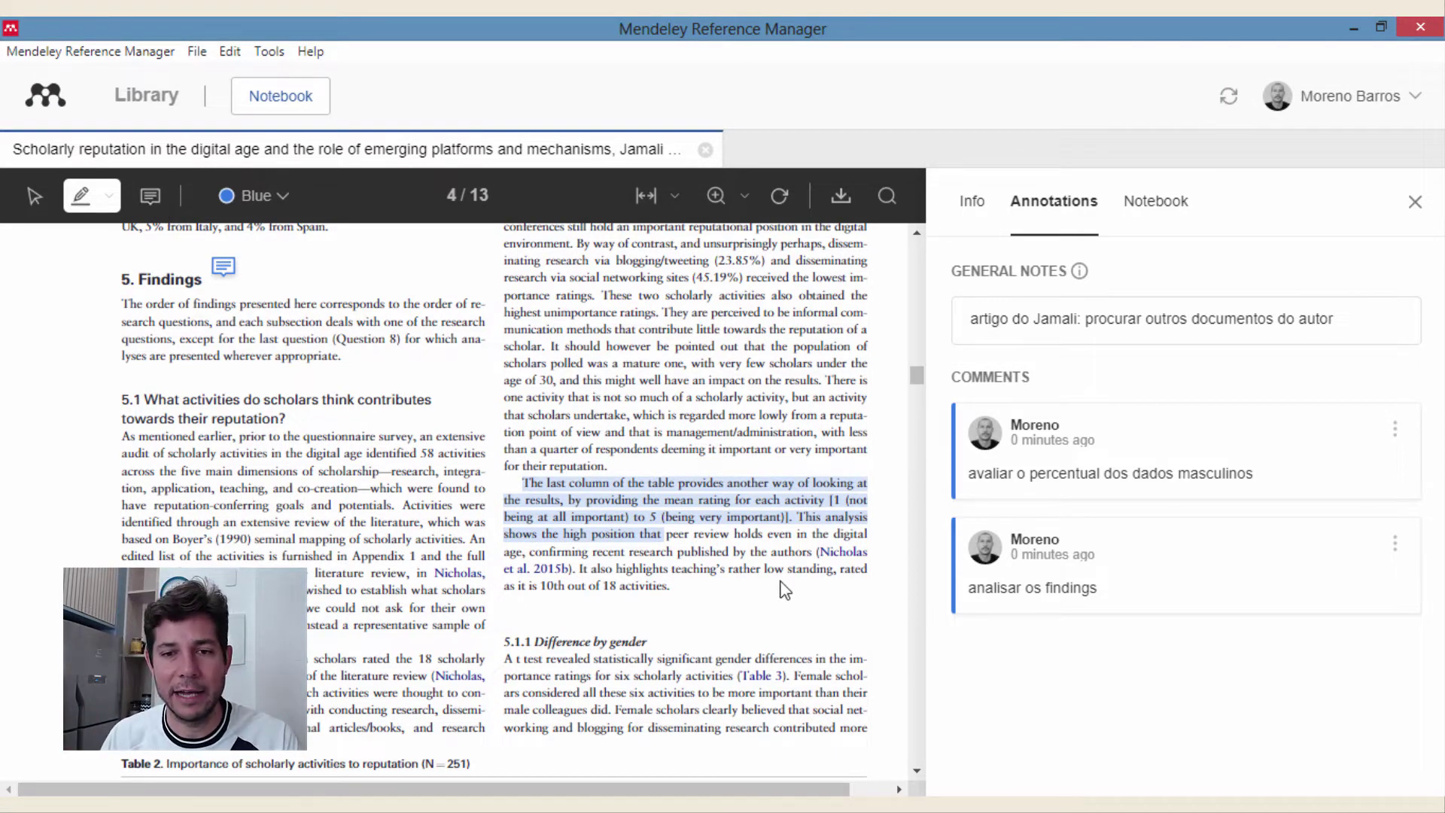
scroll(643, 514, "down", 3)
scroll(644, 514, "up", 7)
scroll(644, 514, "down", 7)
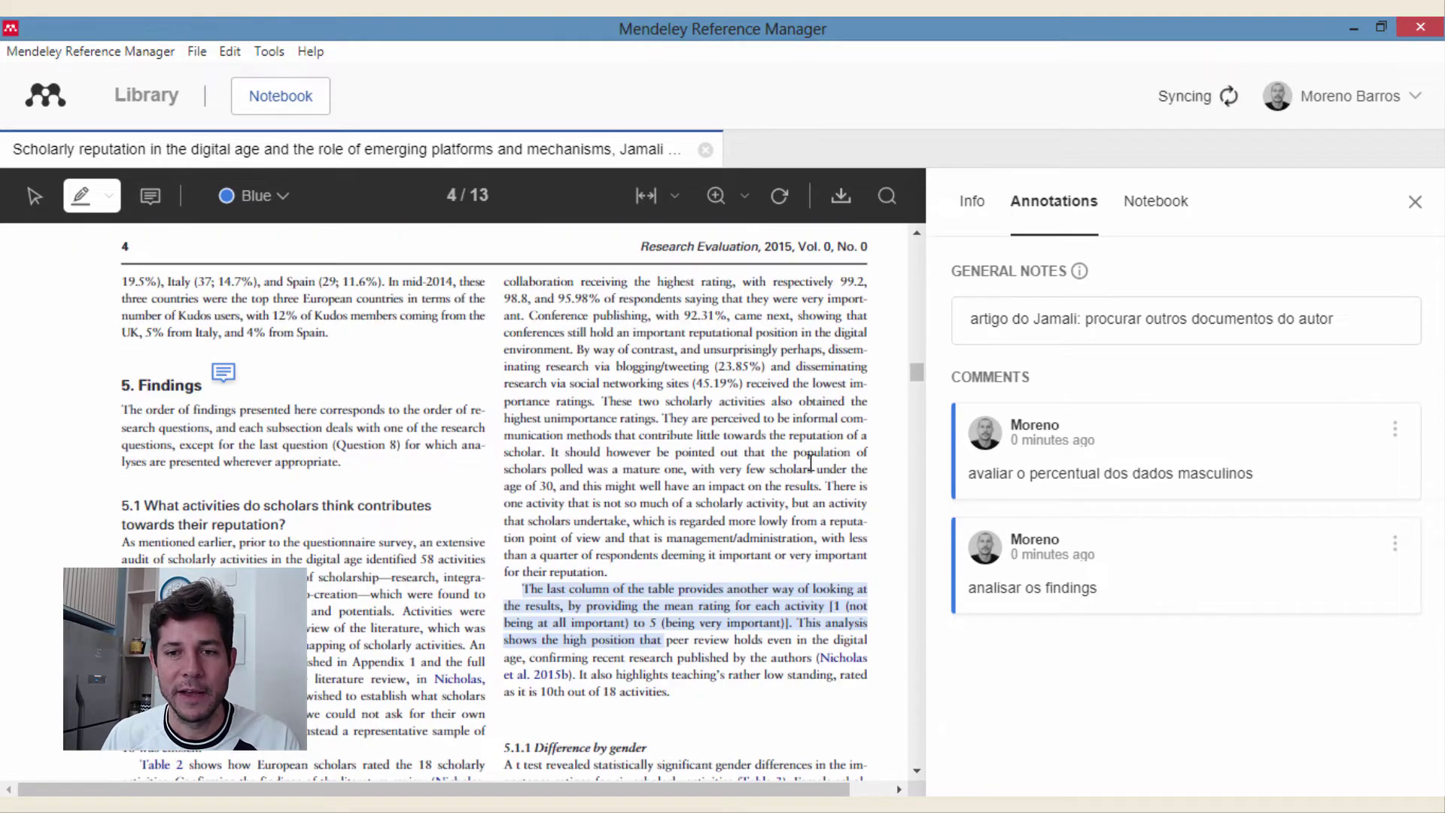
Step: Close the article's annotations and its PDF, and show the annotations of the second 2019 "Blockchain Adoption" reference in the library
left_click(1414, 202)
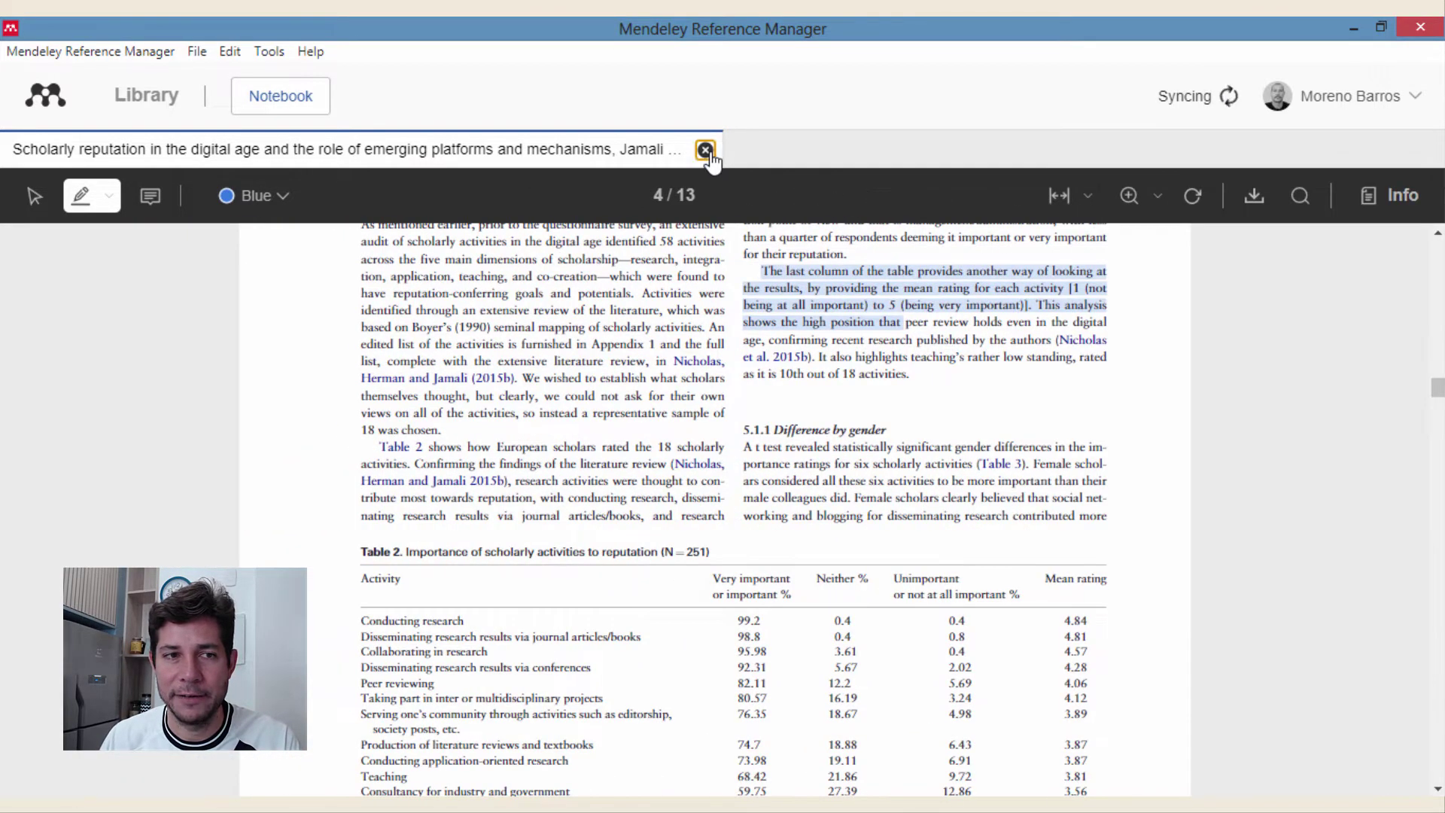
left_click(705, 151)
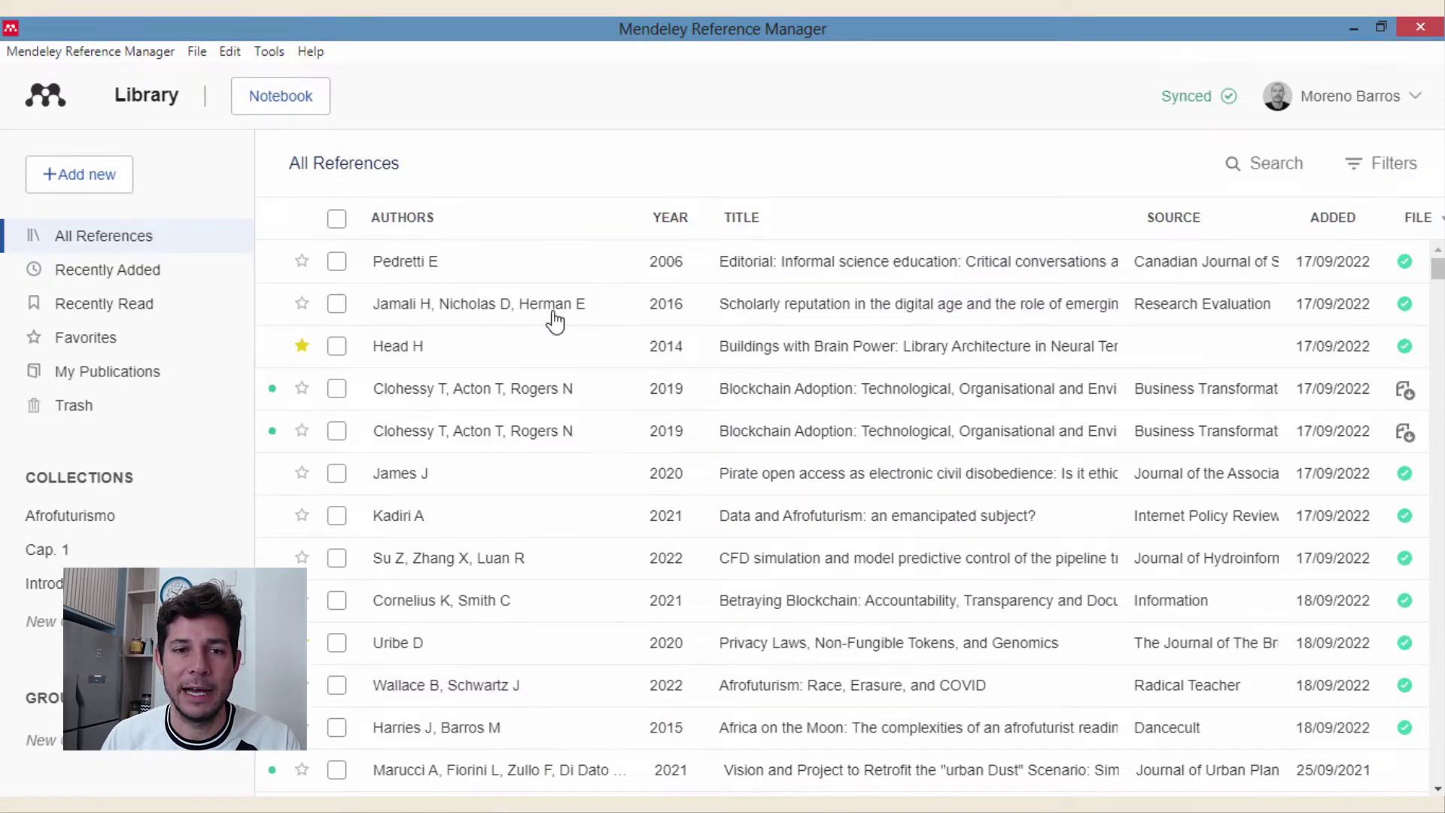
left_click(768, 441)
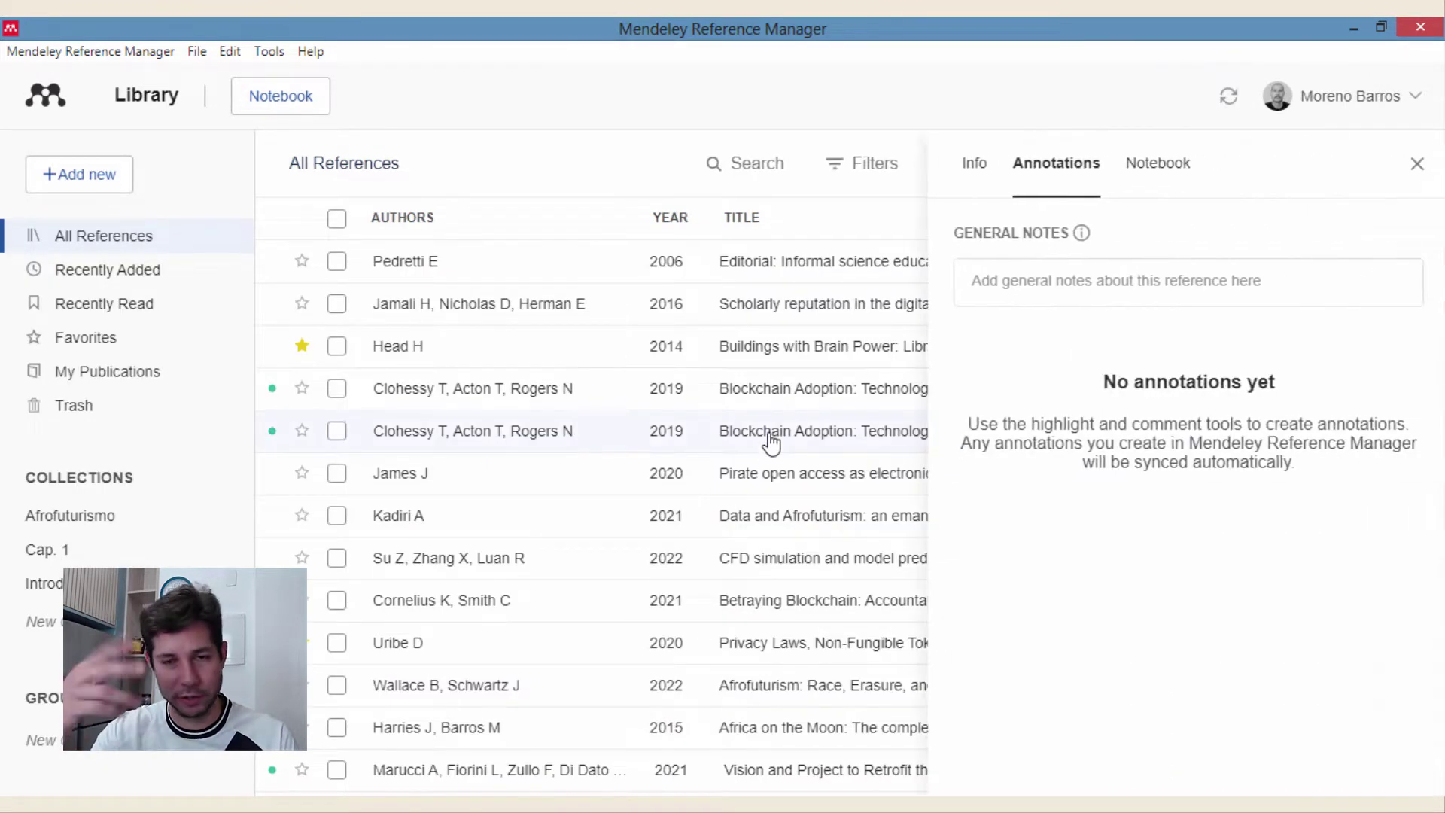
Step: Show the details of the second 2019 "Blockchain Adoption" reference, open its PDF without the side details, and close the PDF
left_click(972, 162)
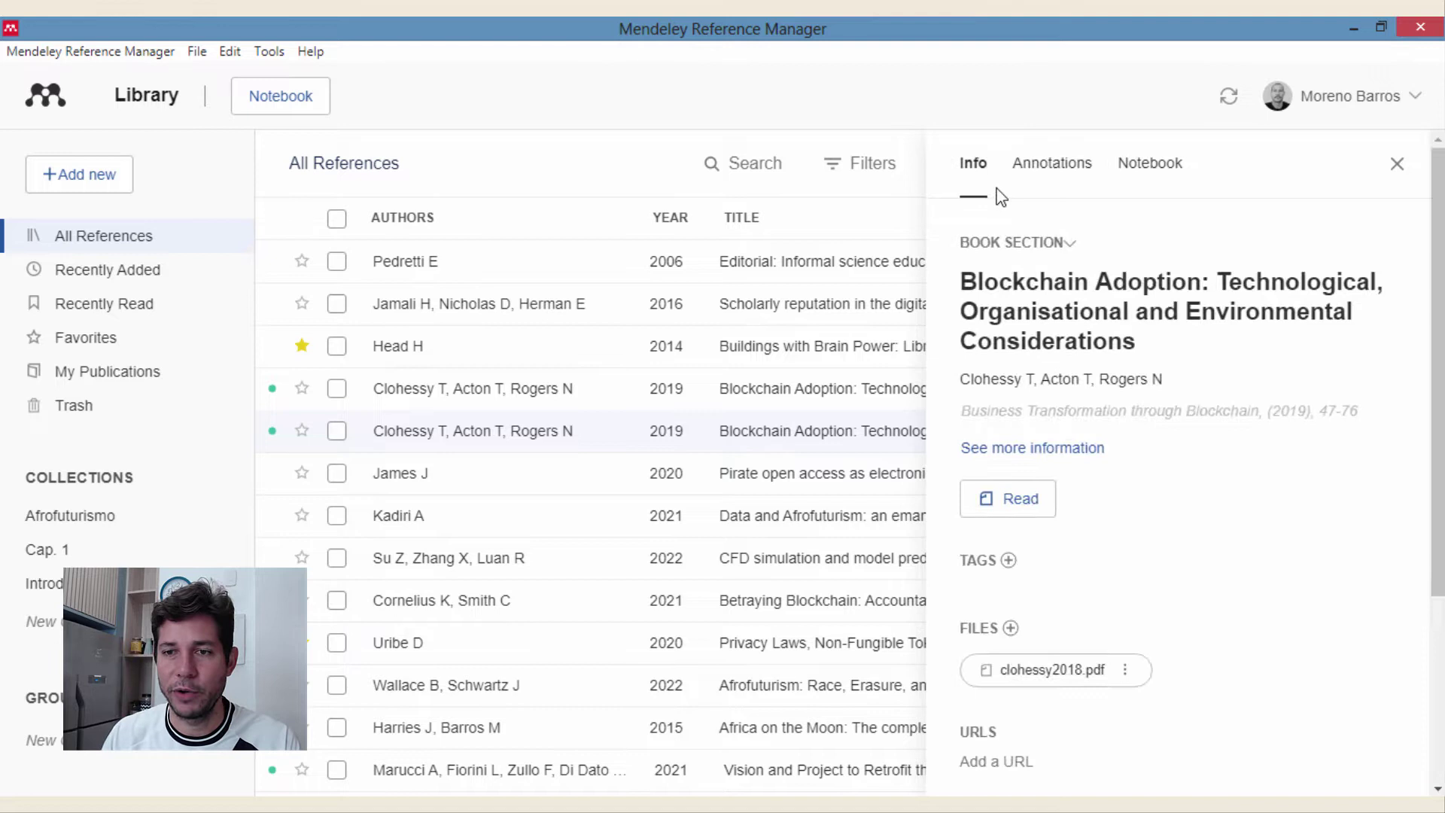
left_click(1020, 501)
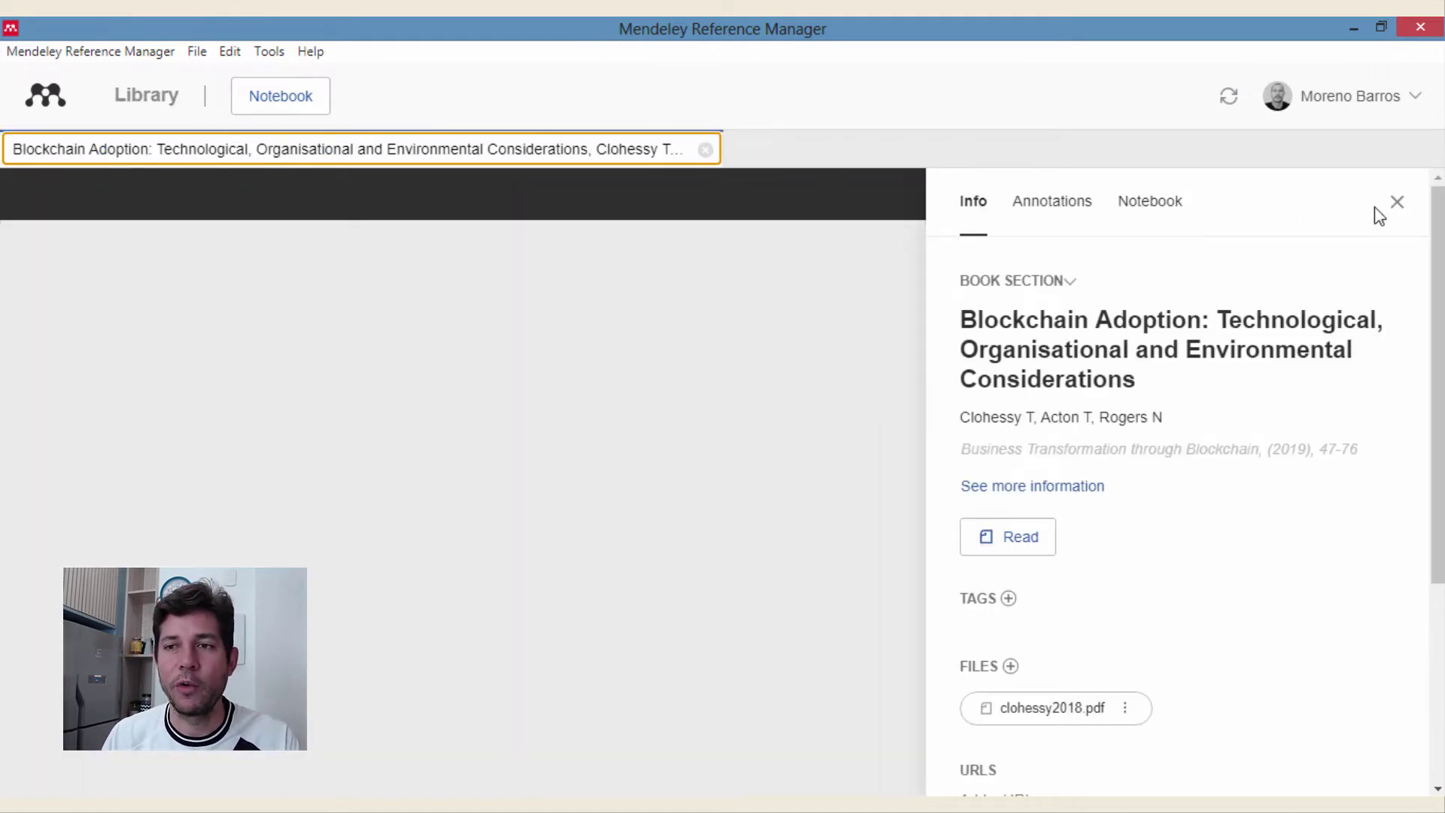
left_click(1397, 202)
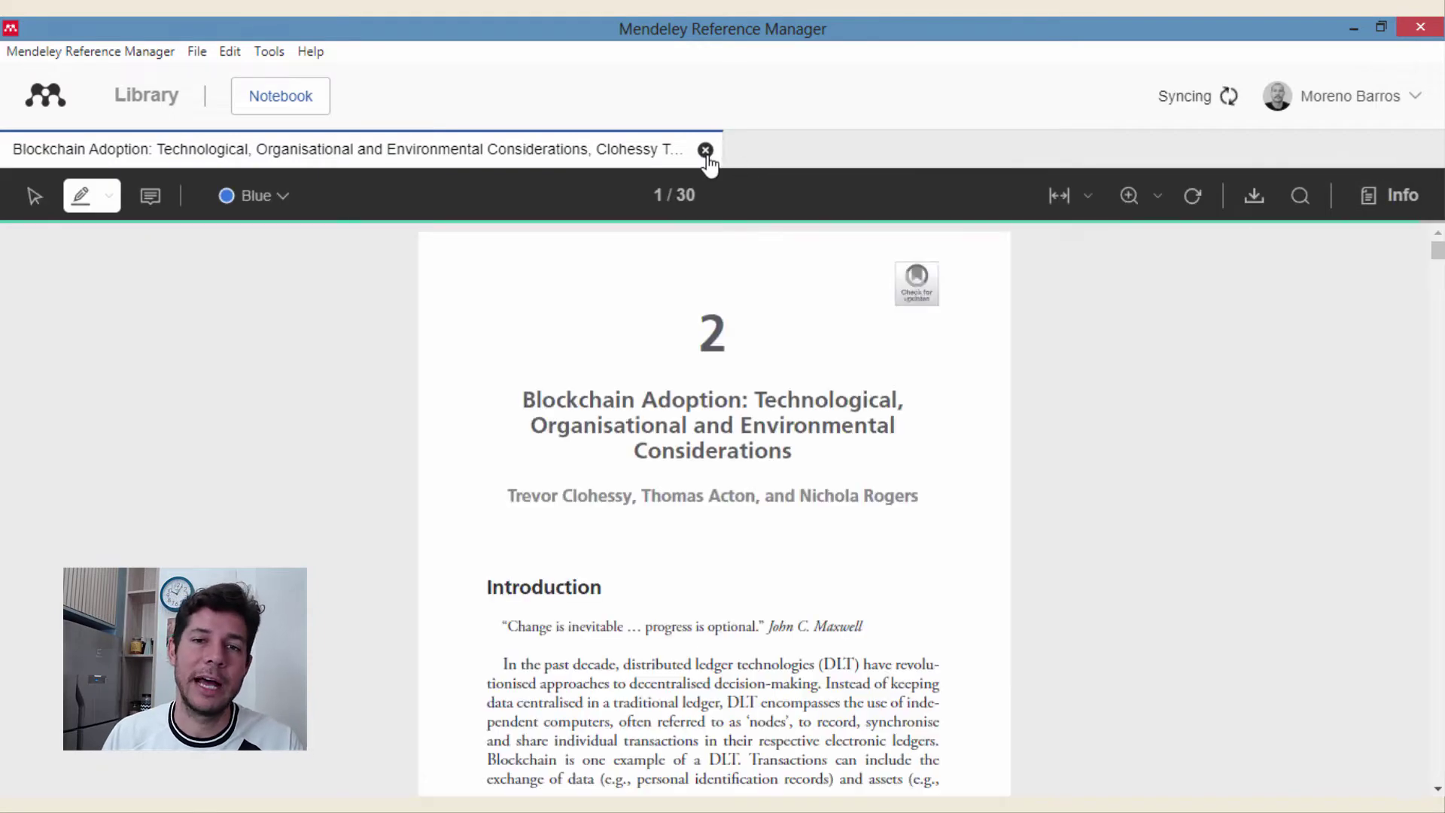
left_click(706, 150)
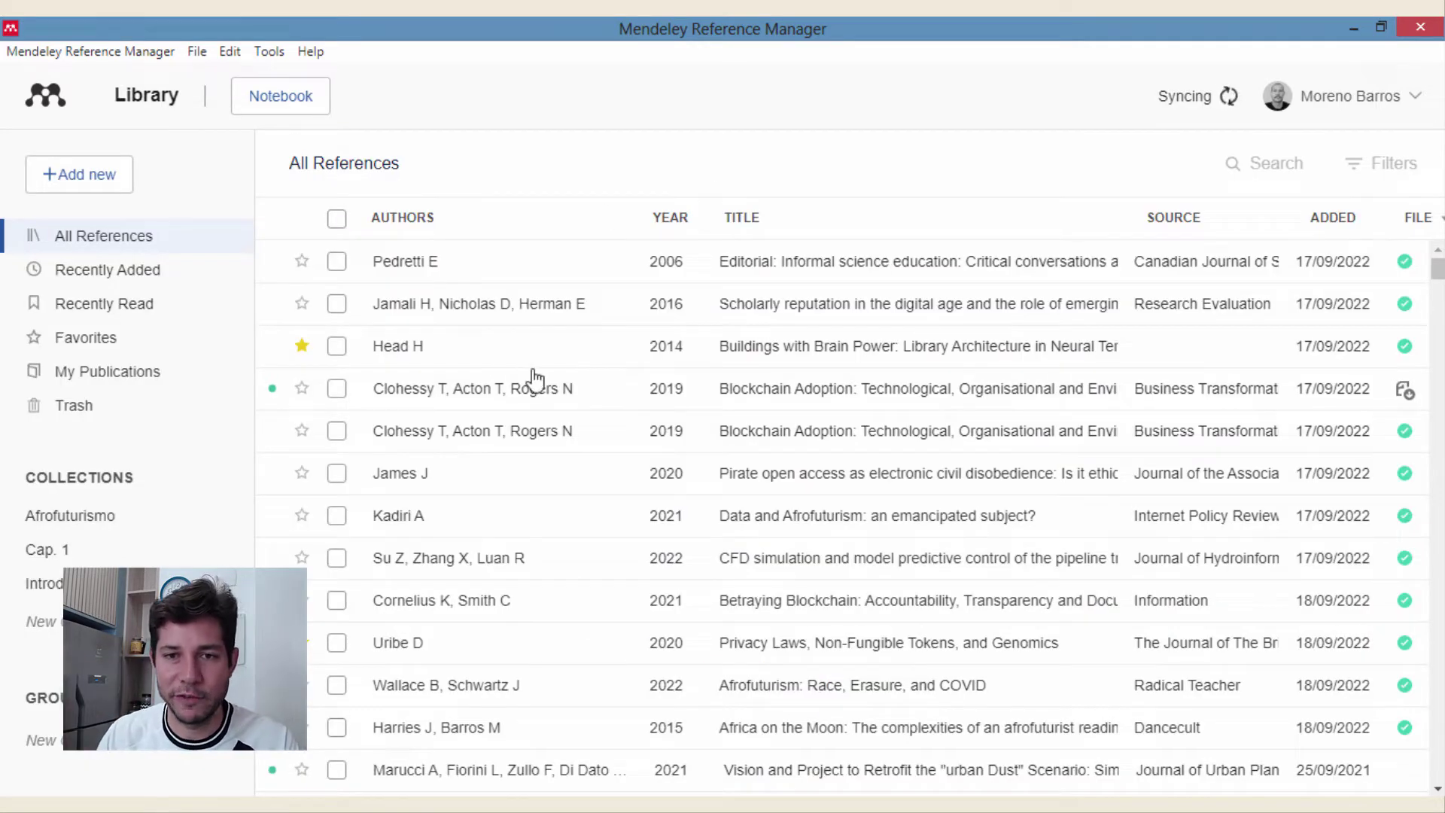
Step: Show the annotations of the 2016 "Scholarly reputation" reference and open its PDF at the comment "avaliar o percentual dos dados masculinos"
left_click(764, 310)
left_click(1039, 178)
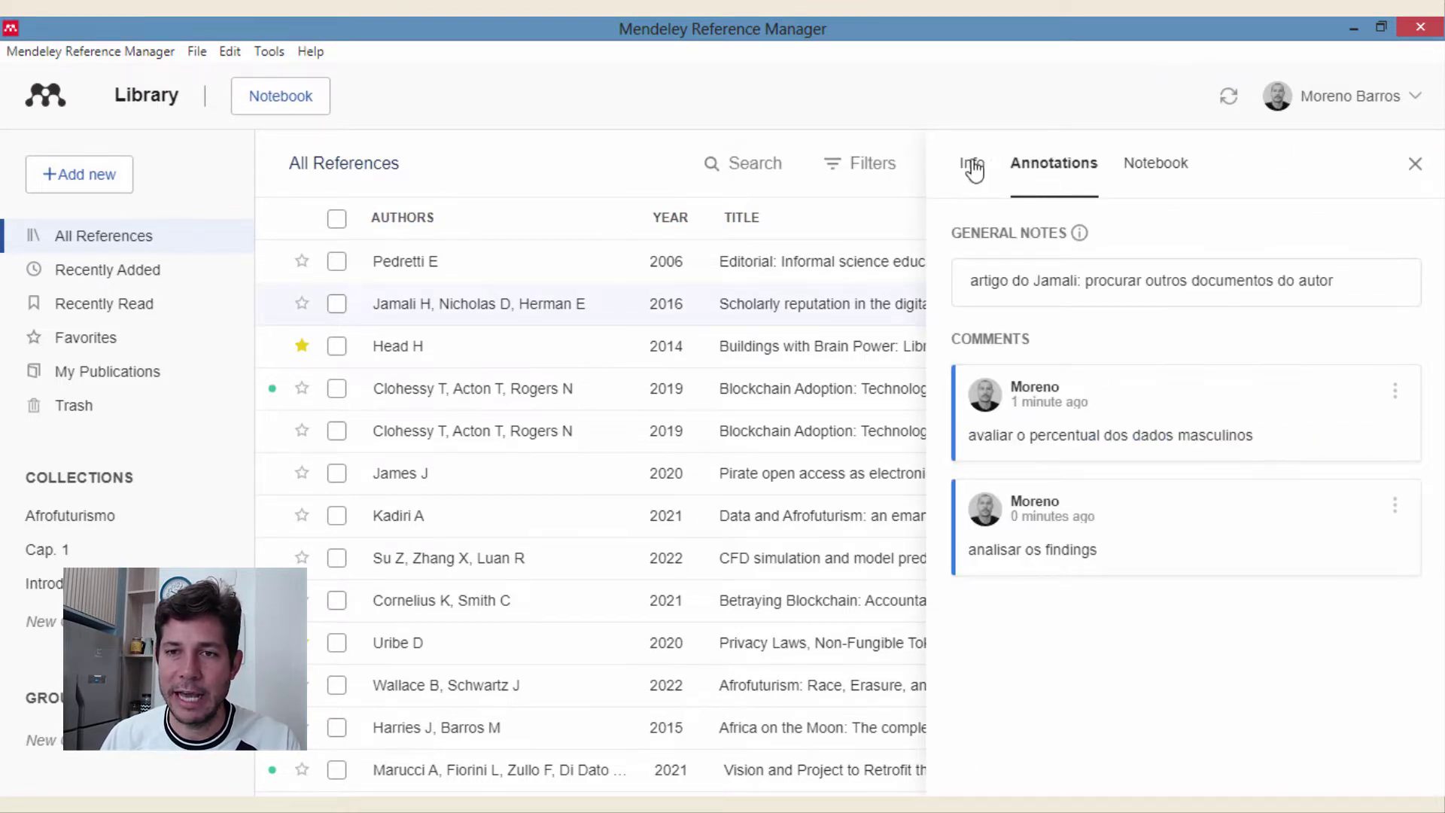
left_click(973, 169)
left_click(1041, 178)
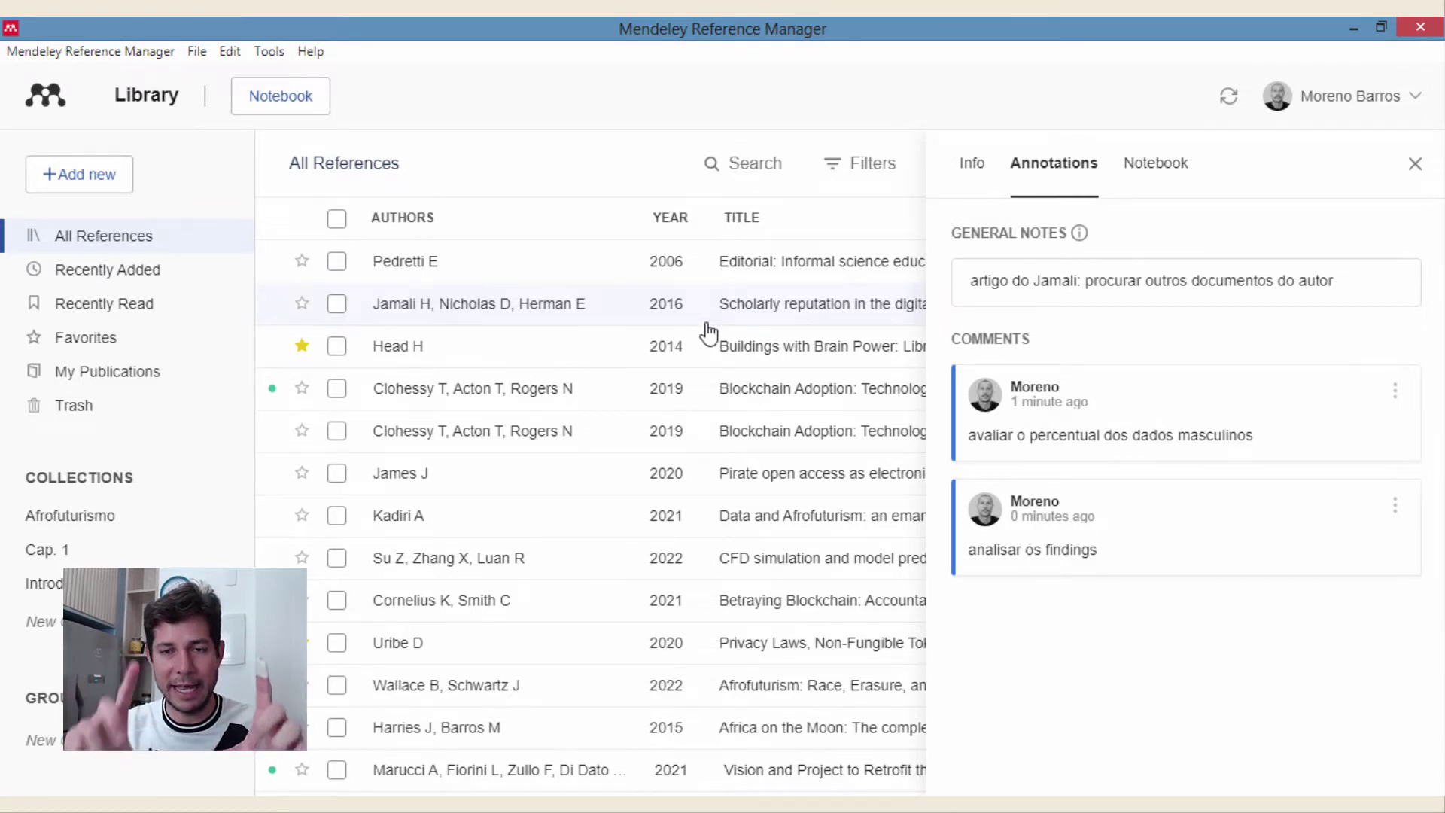
left_click(1178, 435)
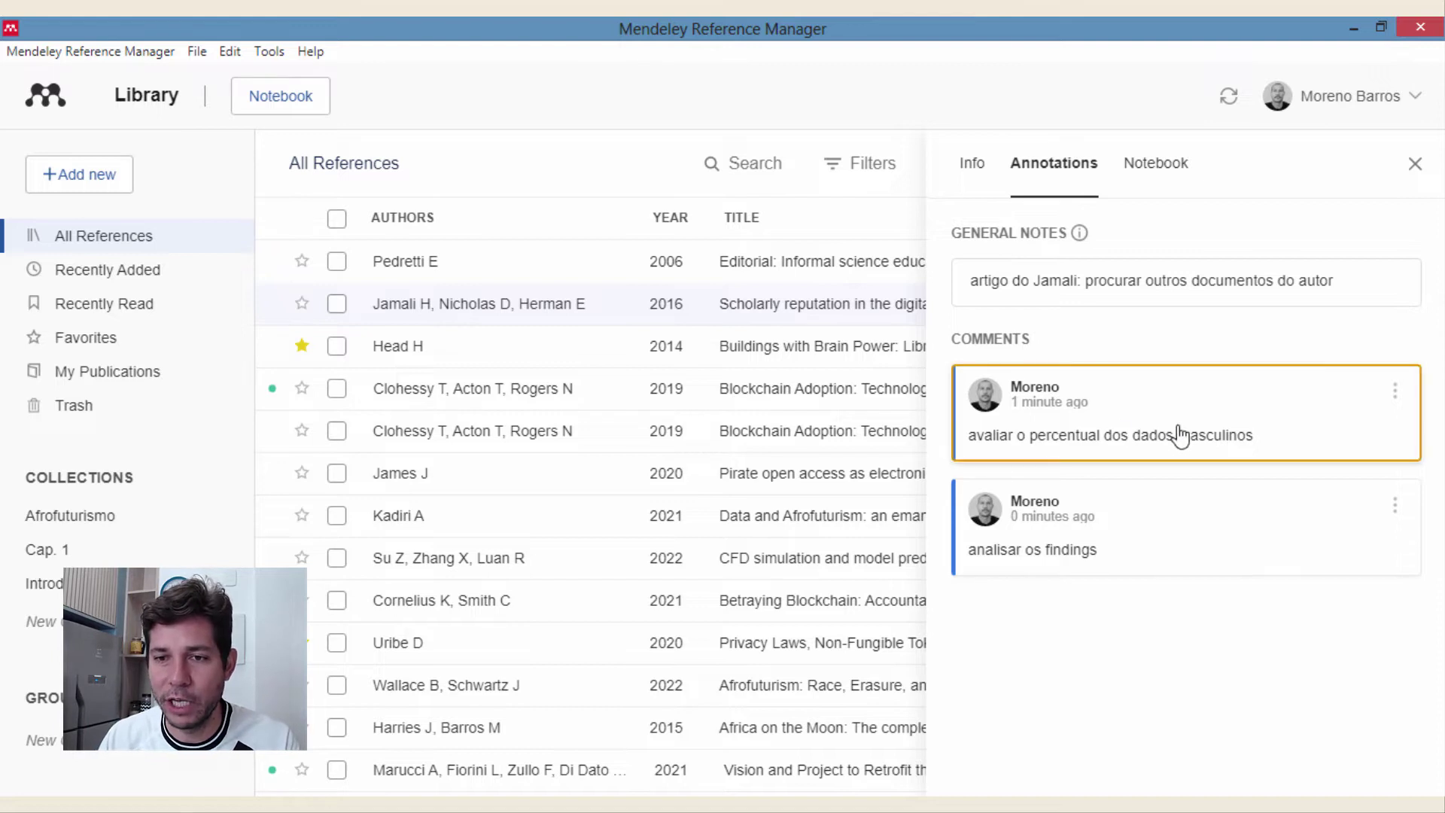
left_click(1104, 426)
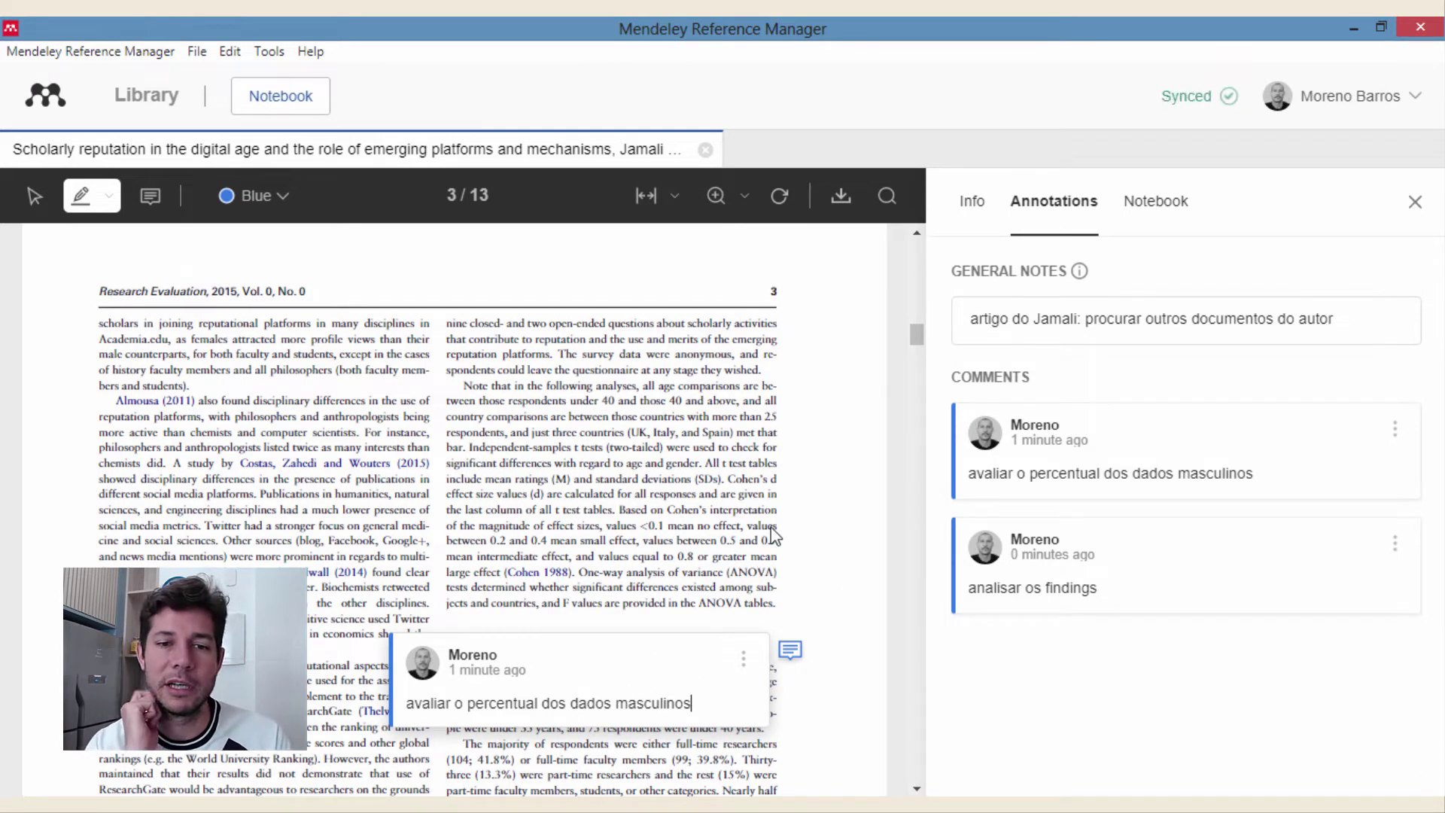
Step: Examine the coloured text highlights and comment notes on pages 2 to 4 of the article, comparing them with the listed comments
scroll(751, 542, "up", 10)
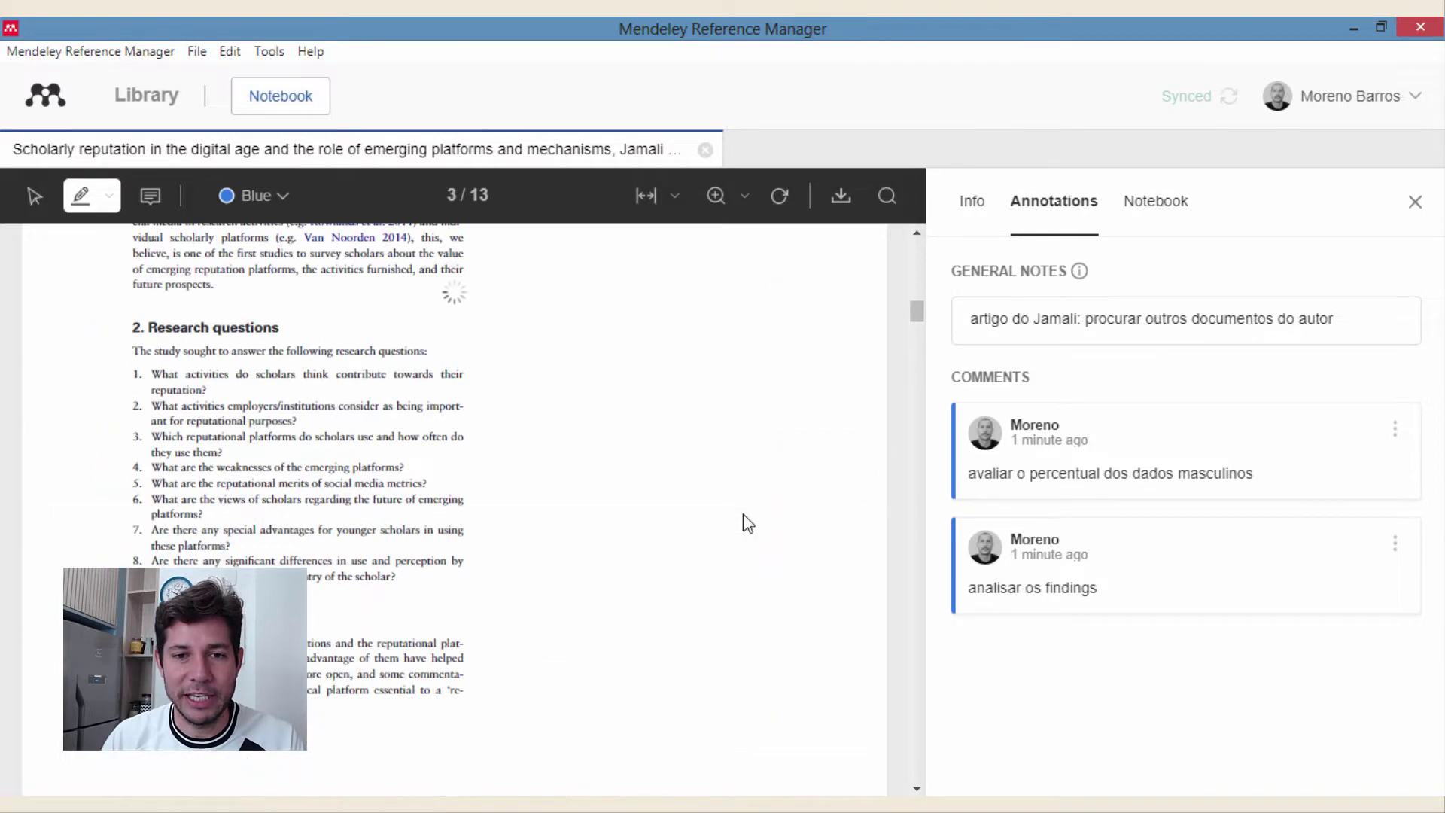
scroll(750, 518, "up", 3)
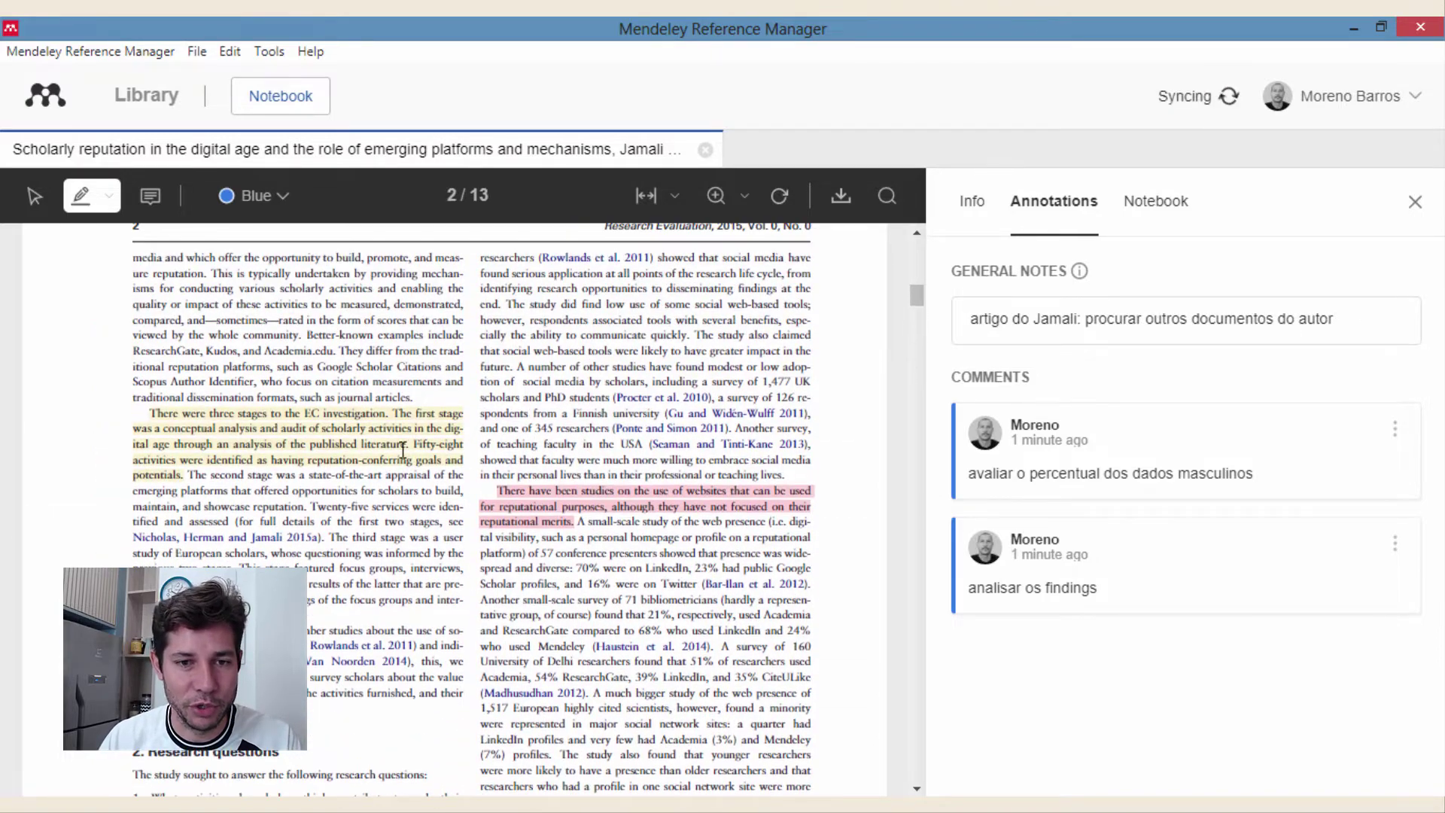
scroll(639, 497, "down", 20)
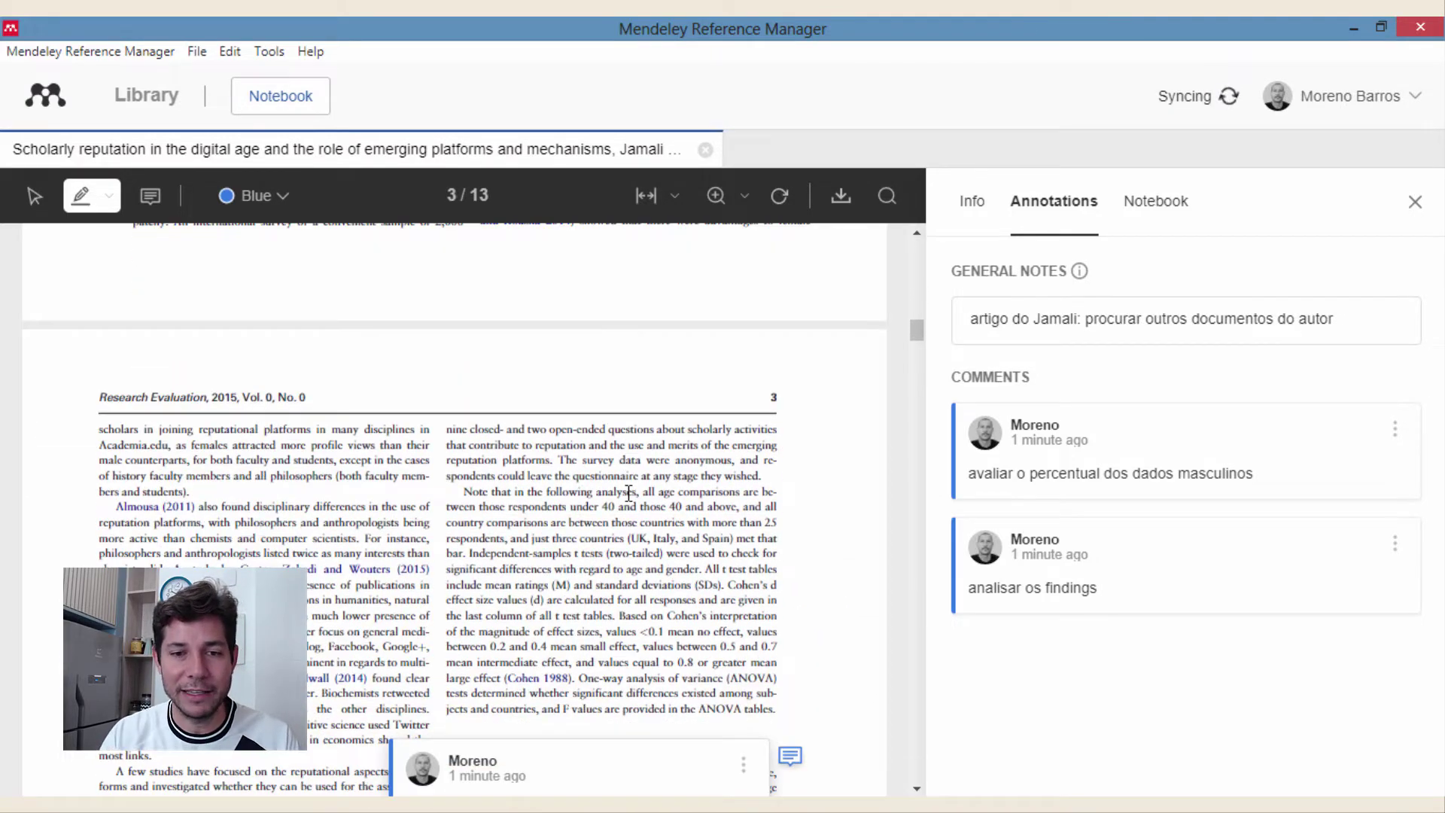
scroll(876, 451, "down", 7)
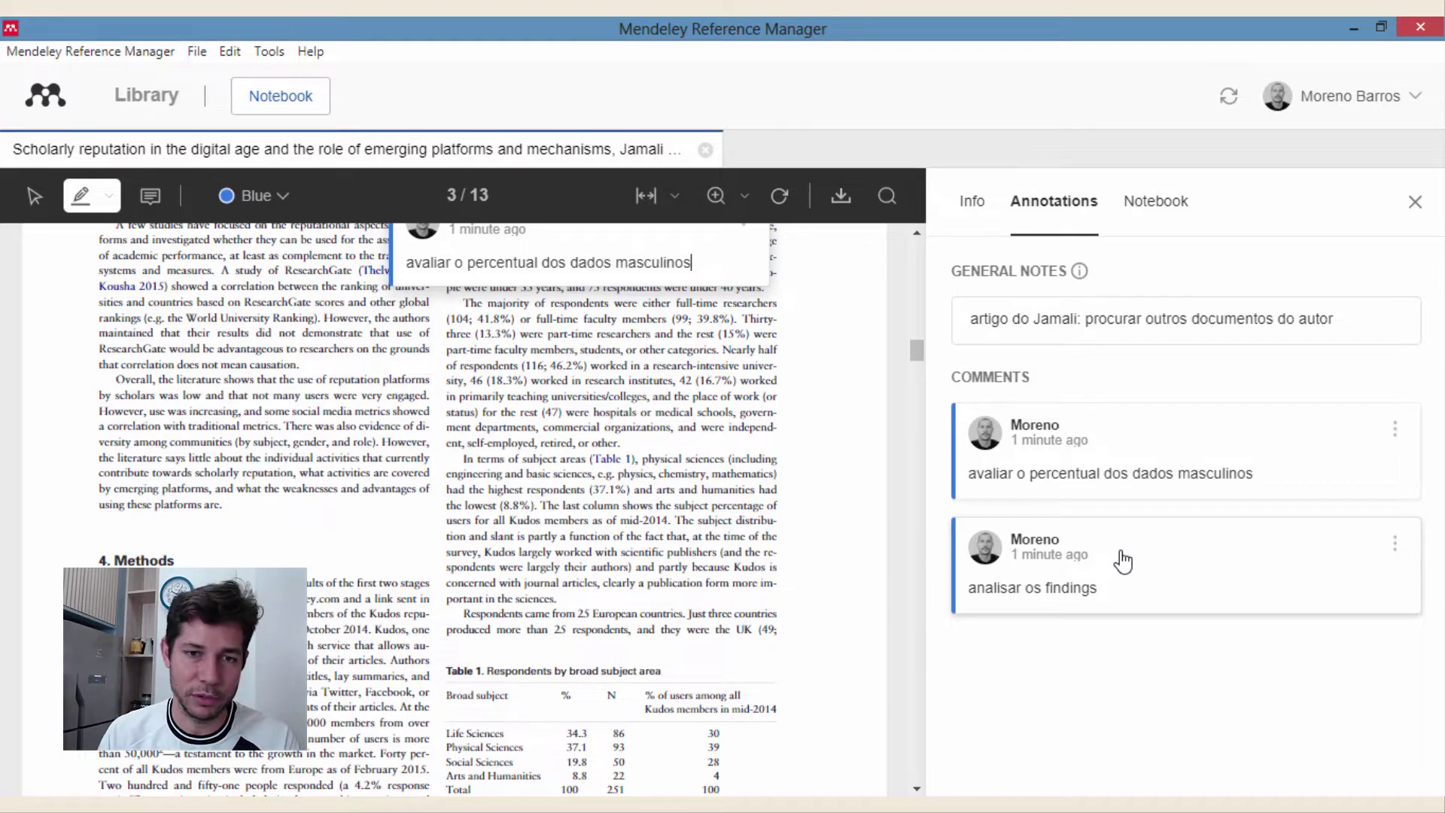
scroll(775, 527, "up", 4)
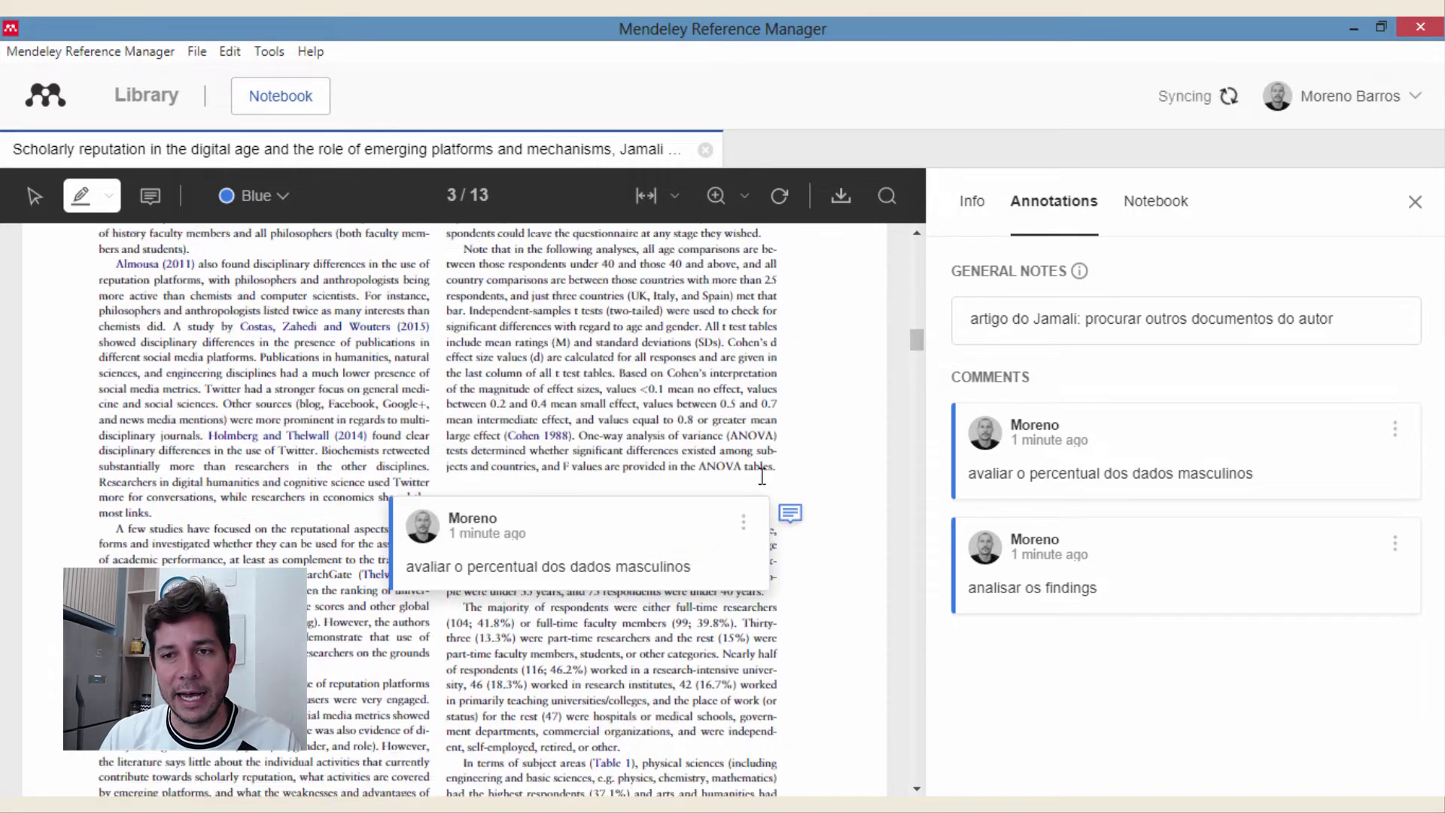
scroll(519, 403, "up", 10)
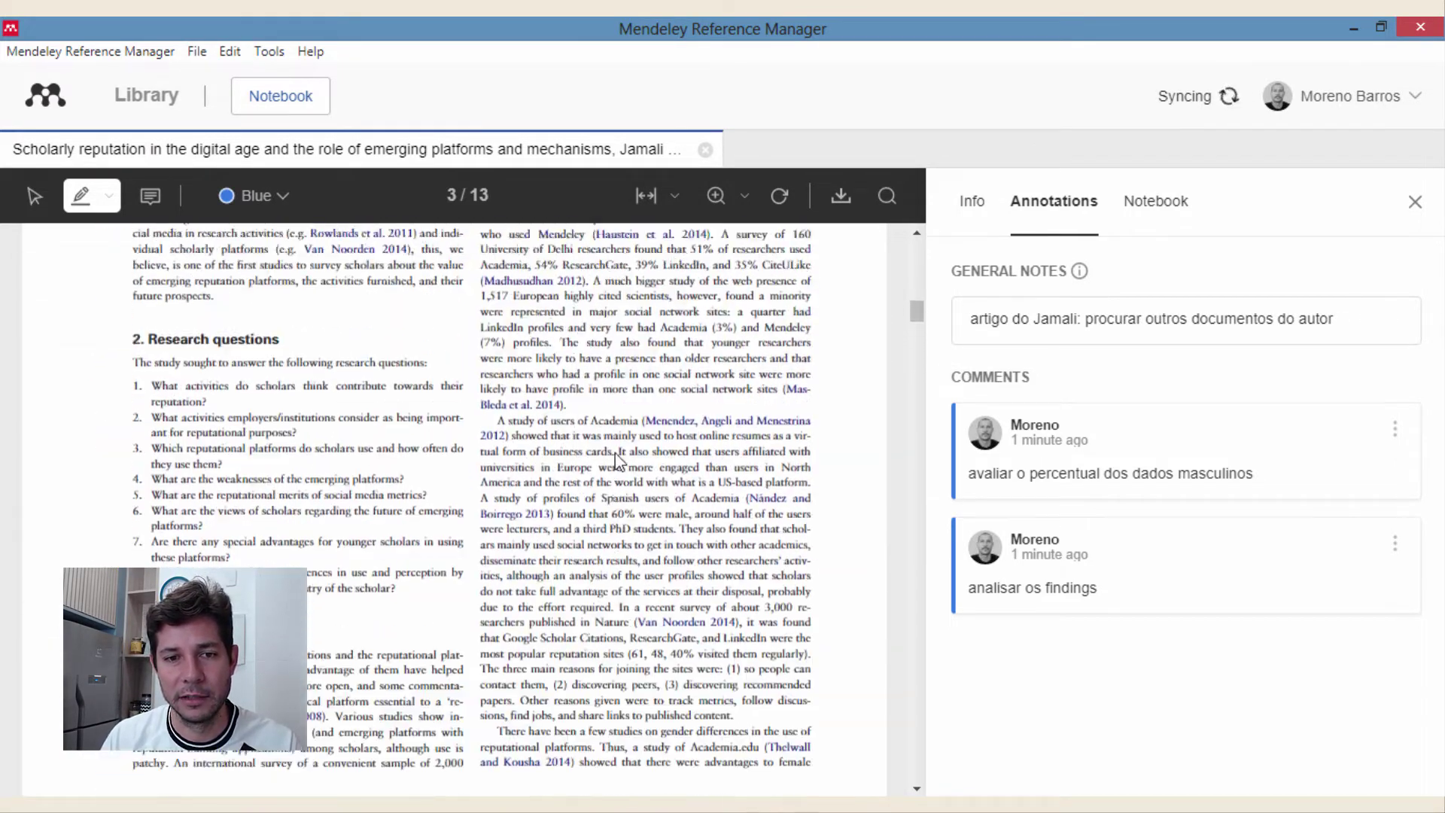
scroll(658, 566, "down", 15)
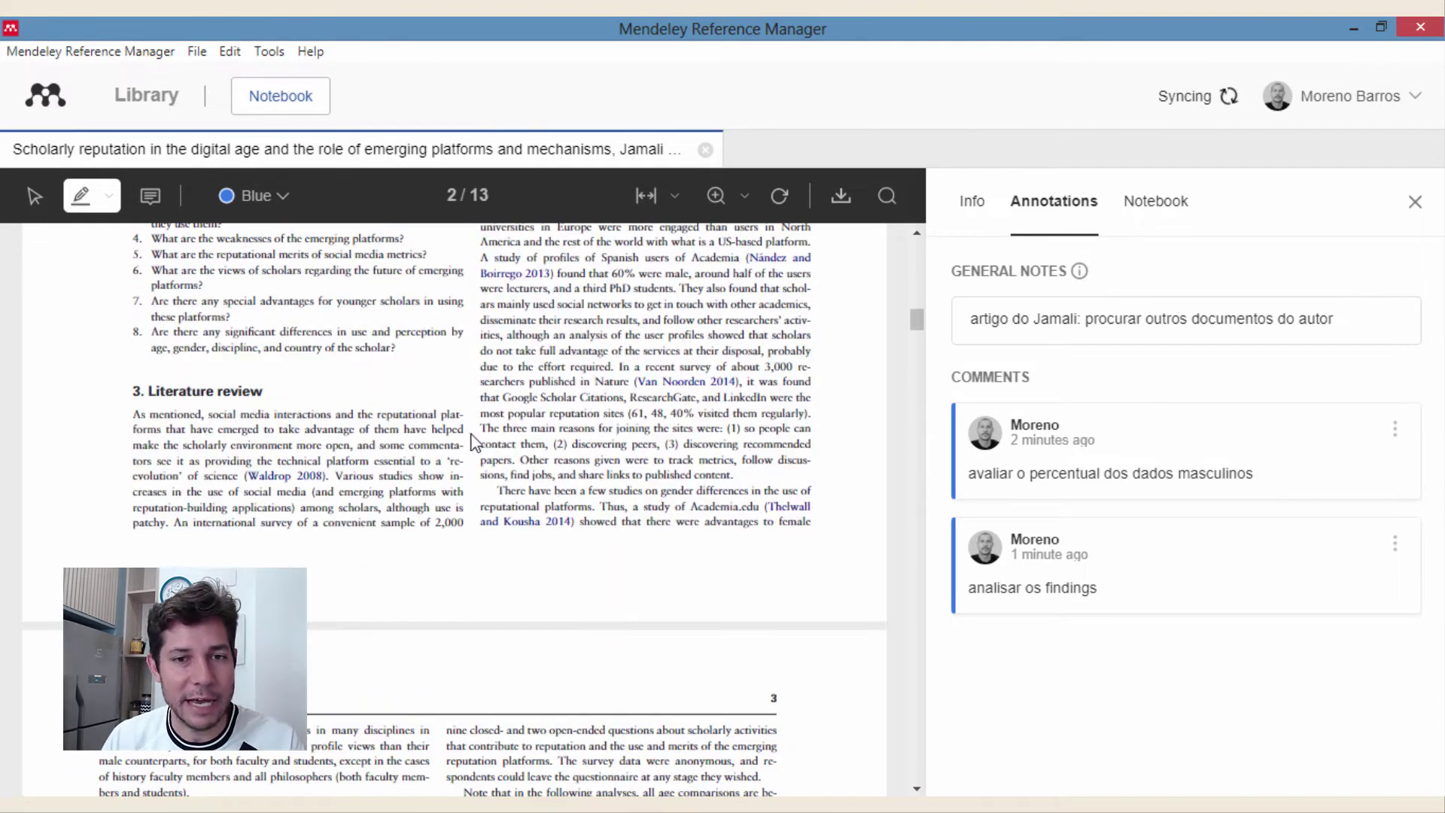
scroll(496, 438, "down", 15)
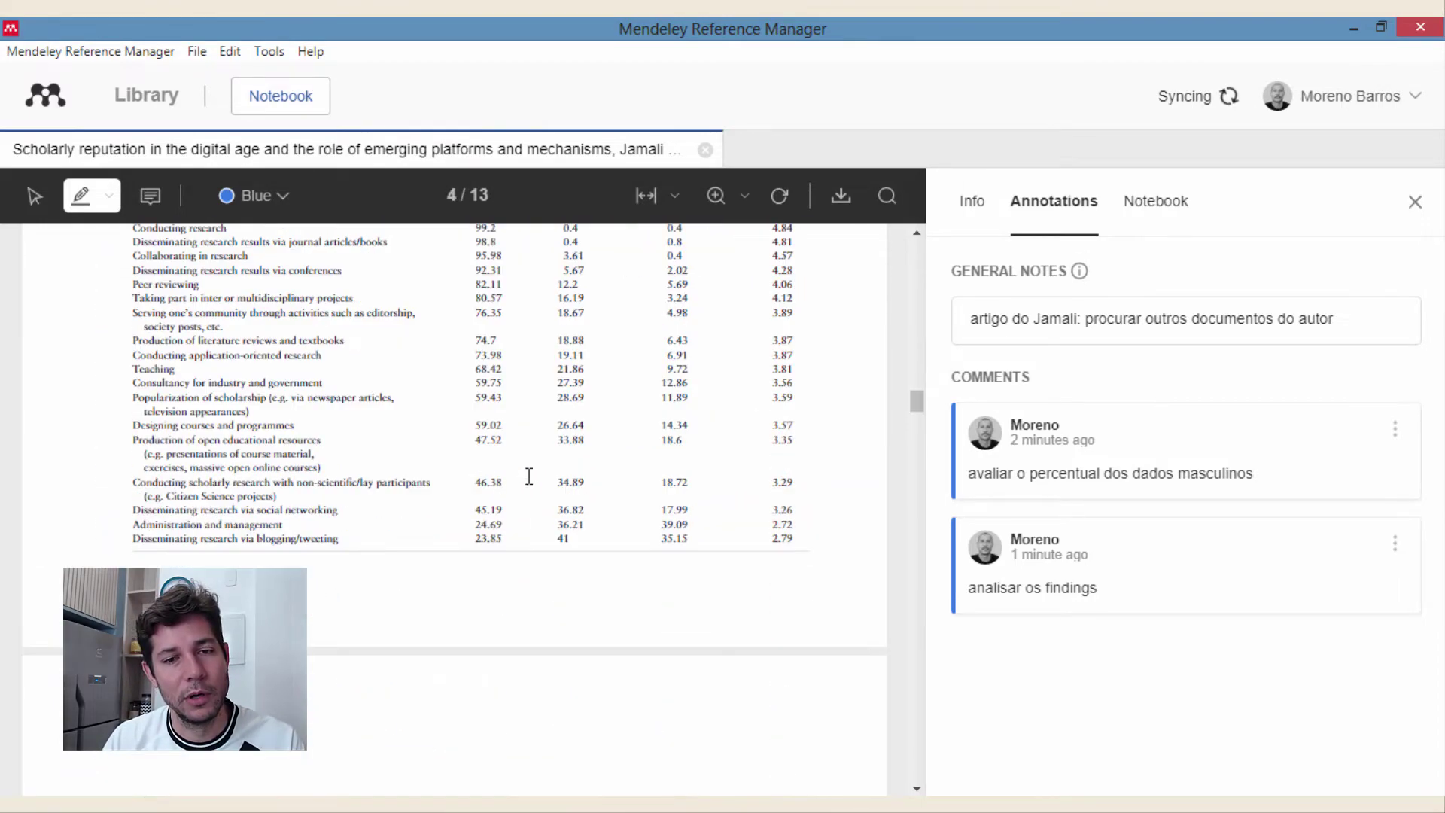
scroll(591, 481, "up", 12)
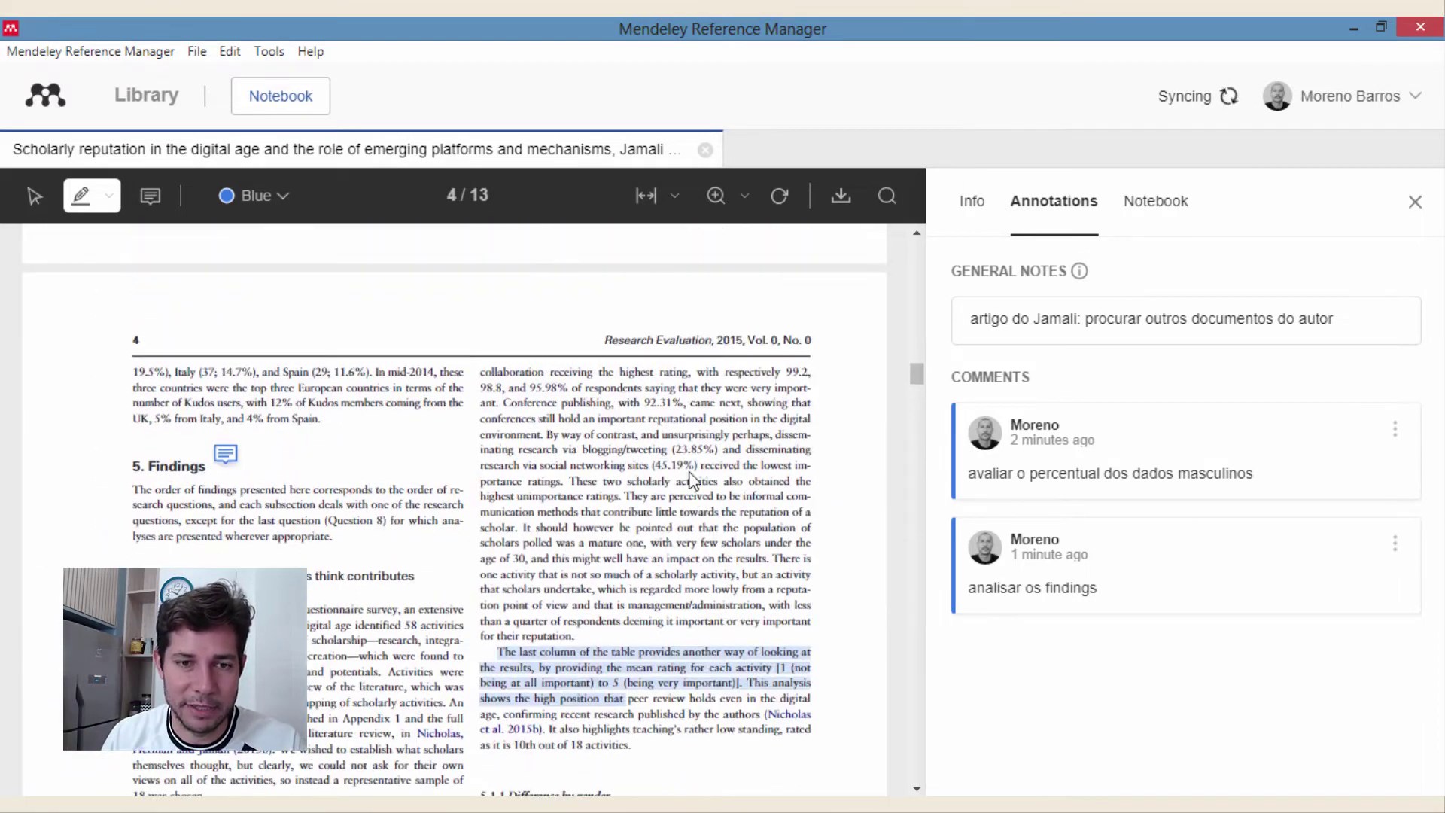
scroll(371, 509, "up", 10)
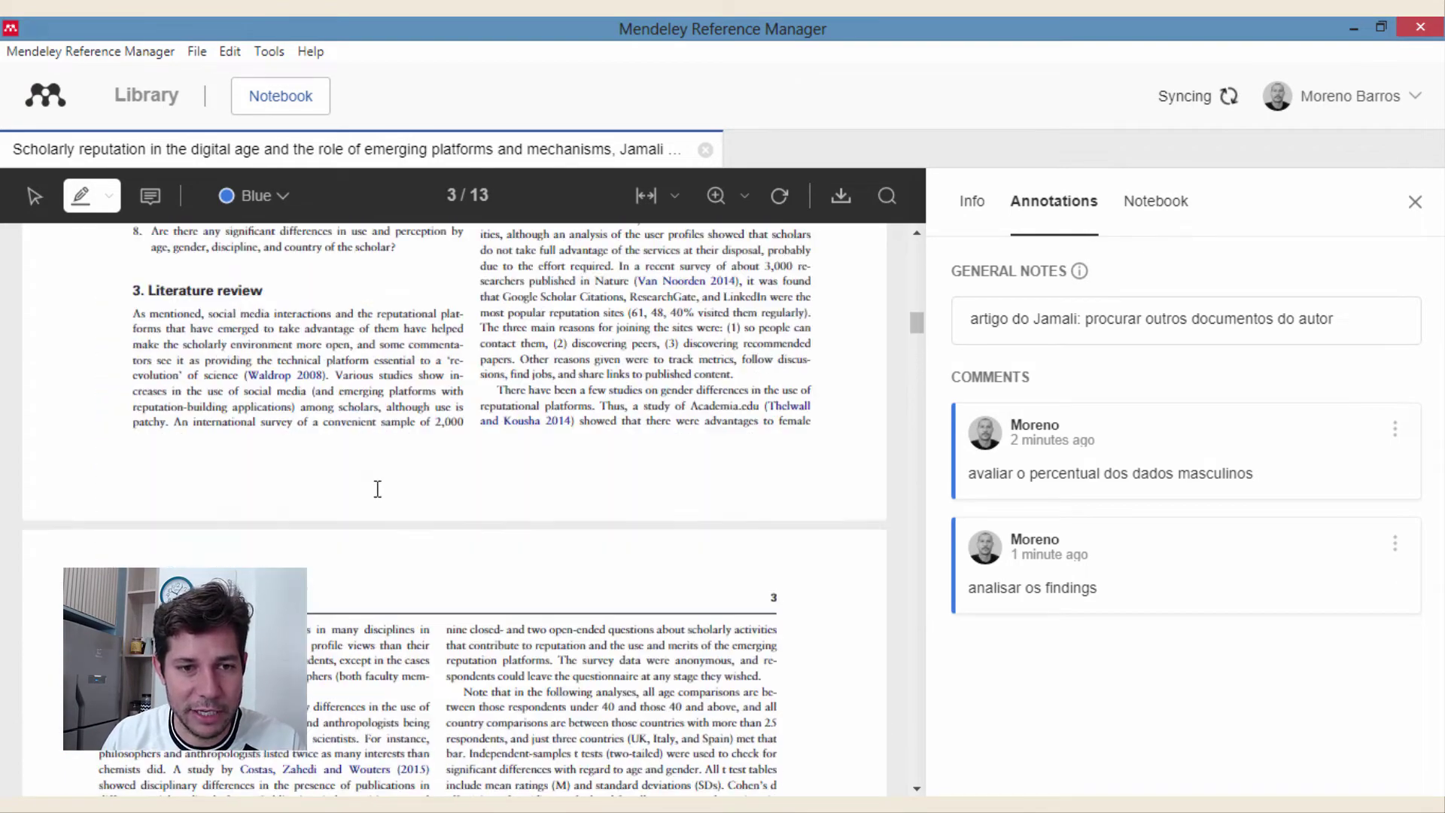
scroll(324, 469, "up", 6)
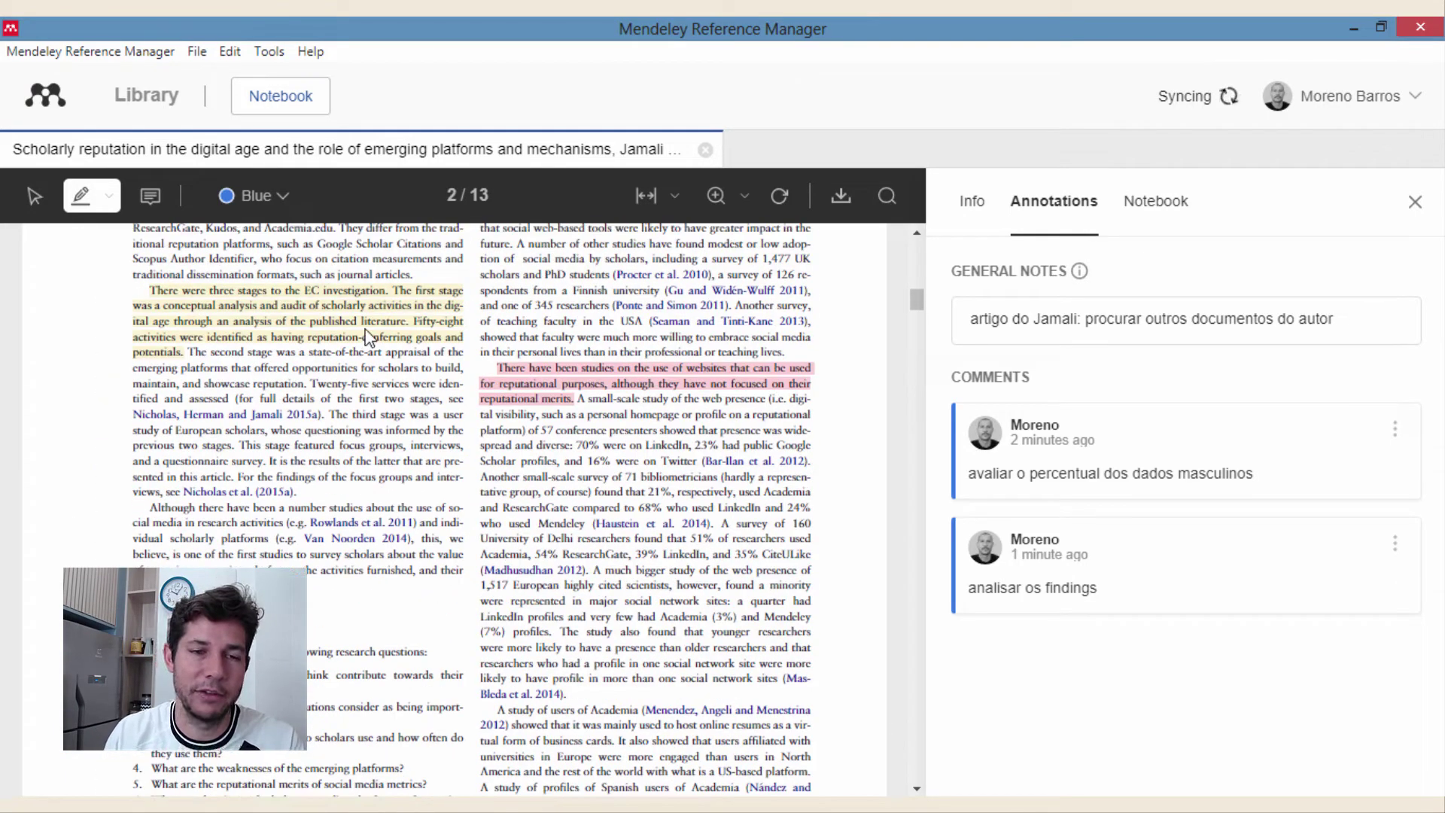
scroll(579, 449, "down", 16)
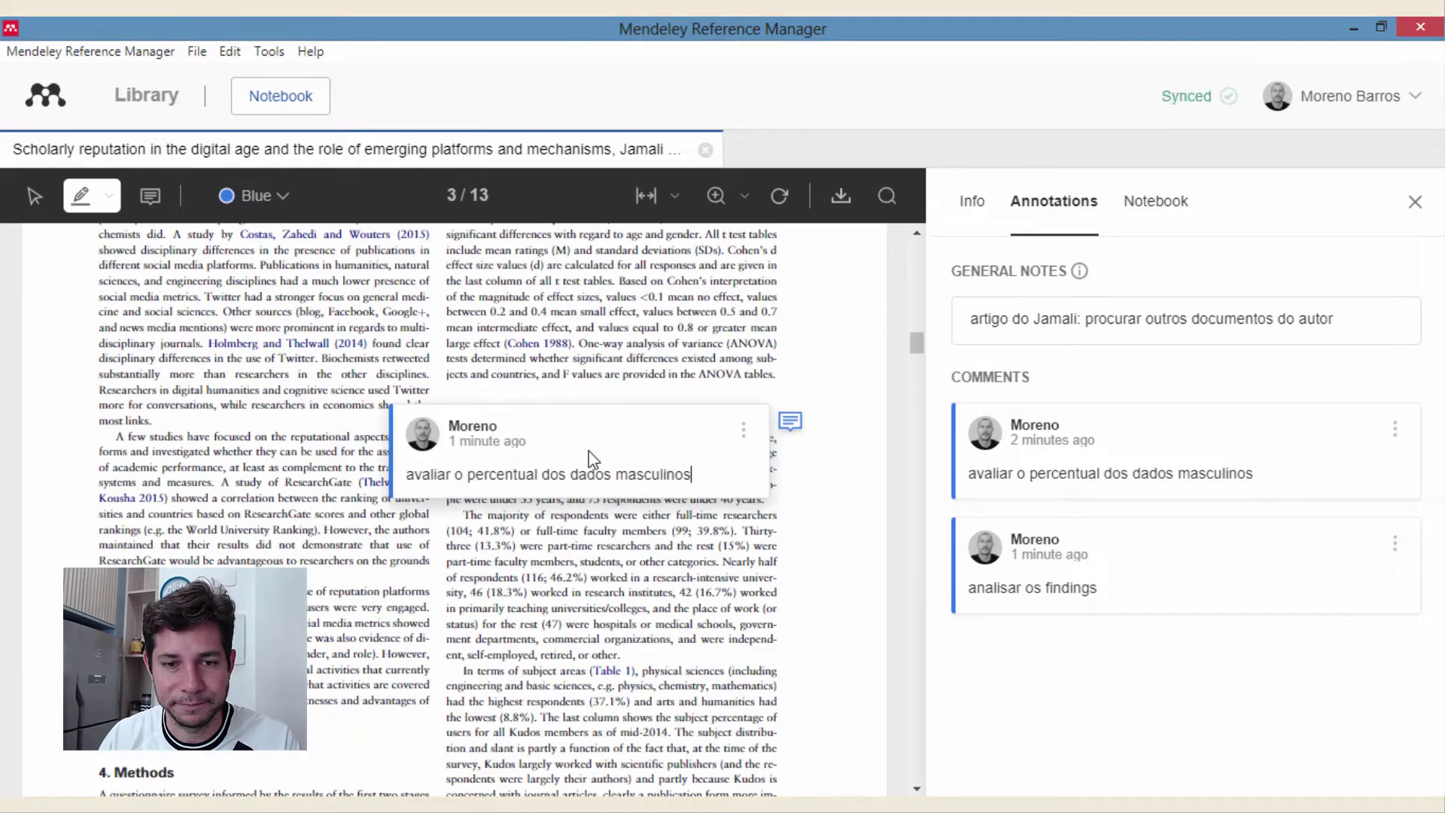
scroll(579, 449, "down", 12)
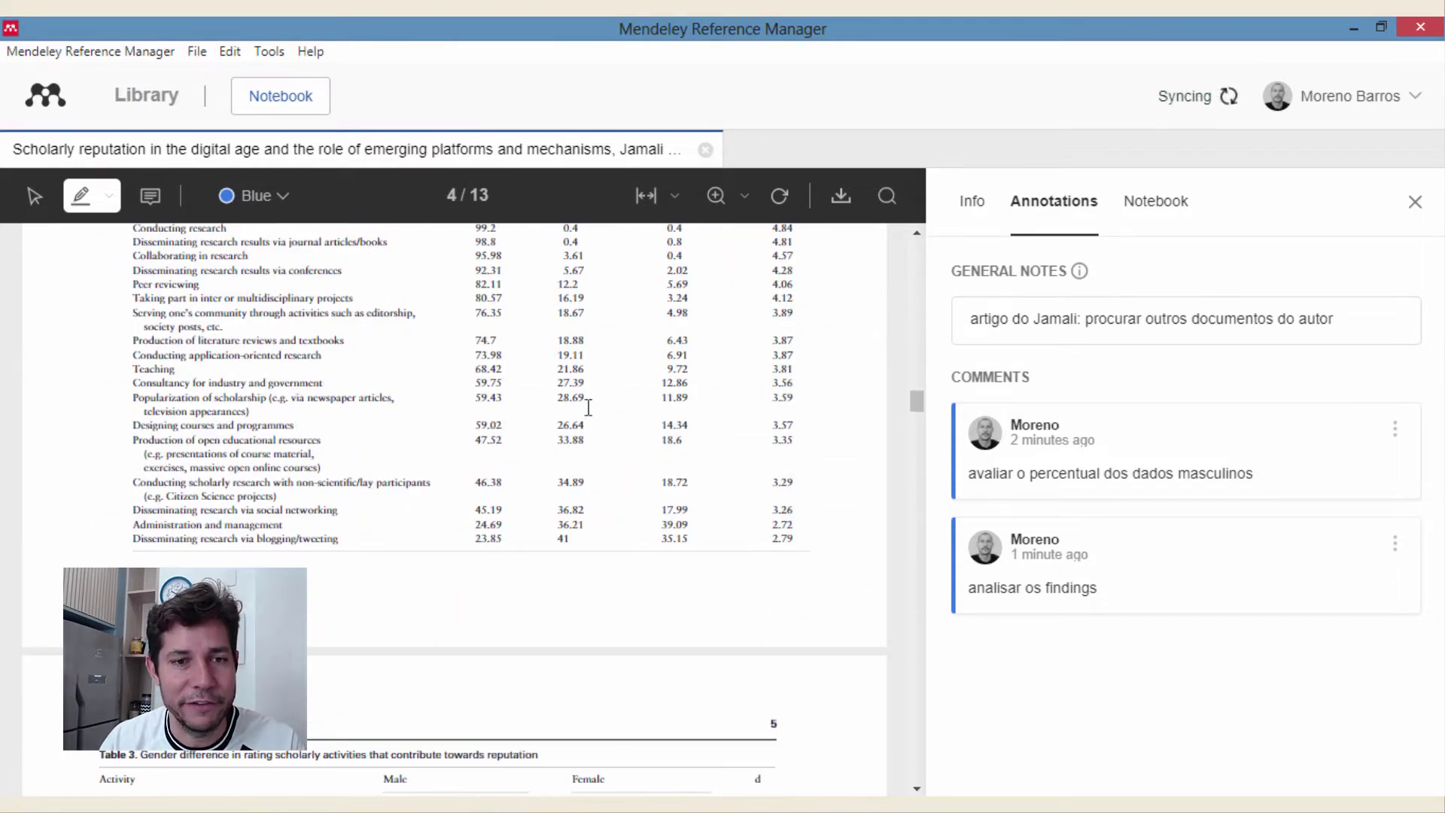
Step: Draw a blue rectangle highlight over Table 2 on page 4, from the column headings to the "Designing courses and programmes" row
scroll(606, 454, "up", 4)
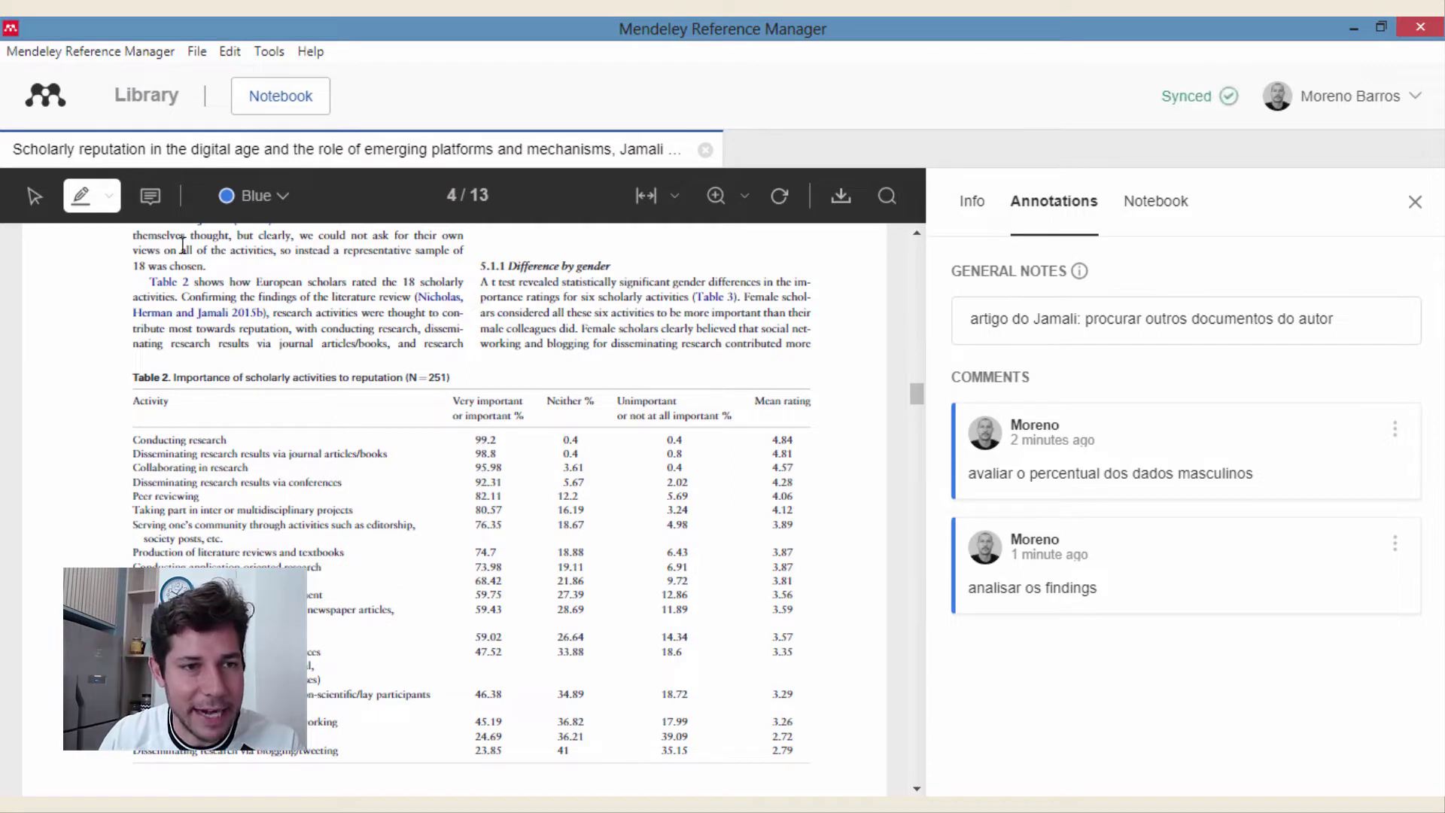
left_click(109, 202)
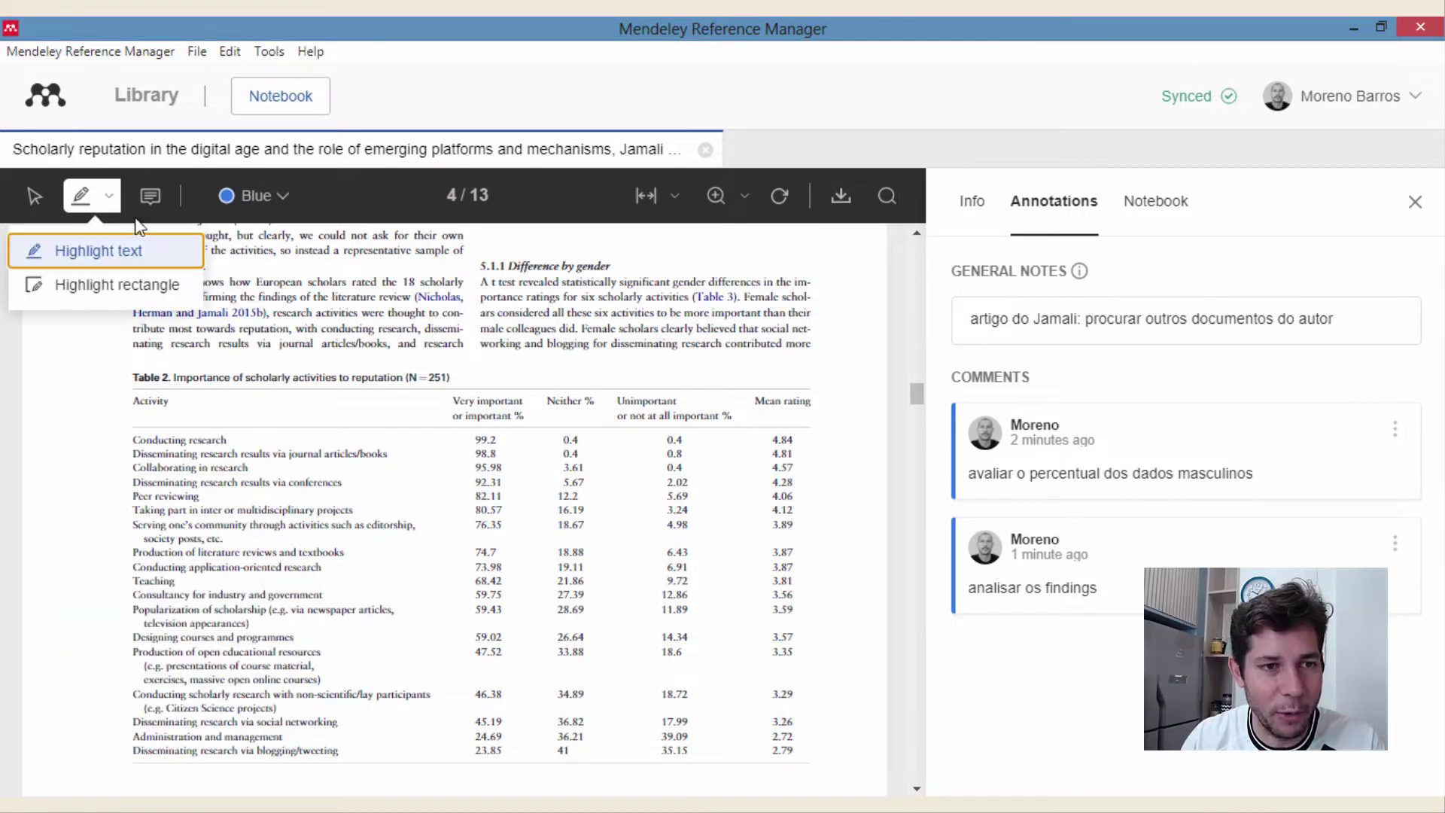
left_click(139, 285)
left_click_drag(327, 400, 806, 645)
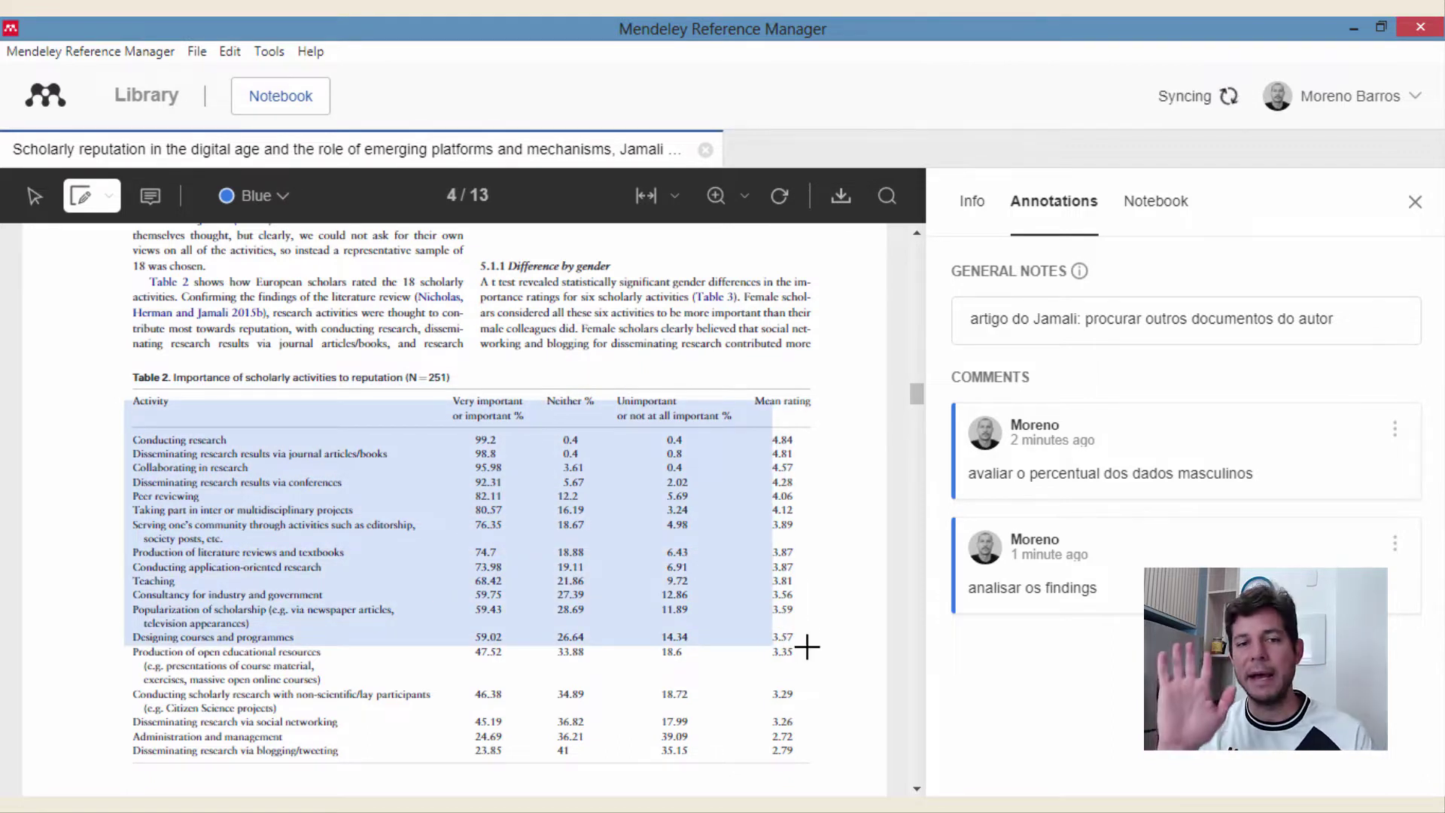
Step: Draw a pink rectangle highlight over the Figure 1 bar chart and its caption on page 6
scroll(760, 553, "down", 3)
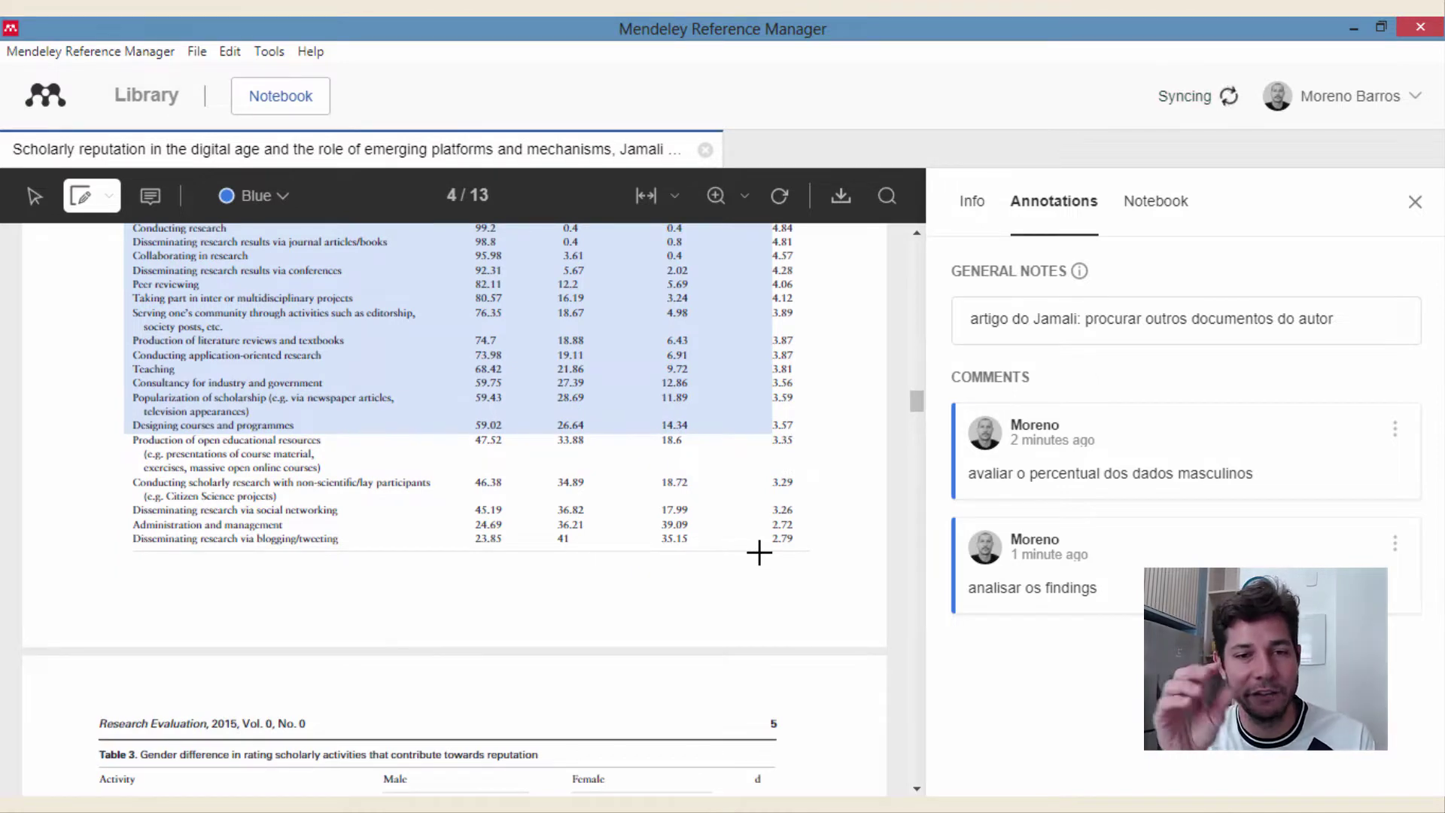
scroll(759, 553, "down", 10)
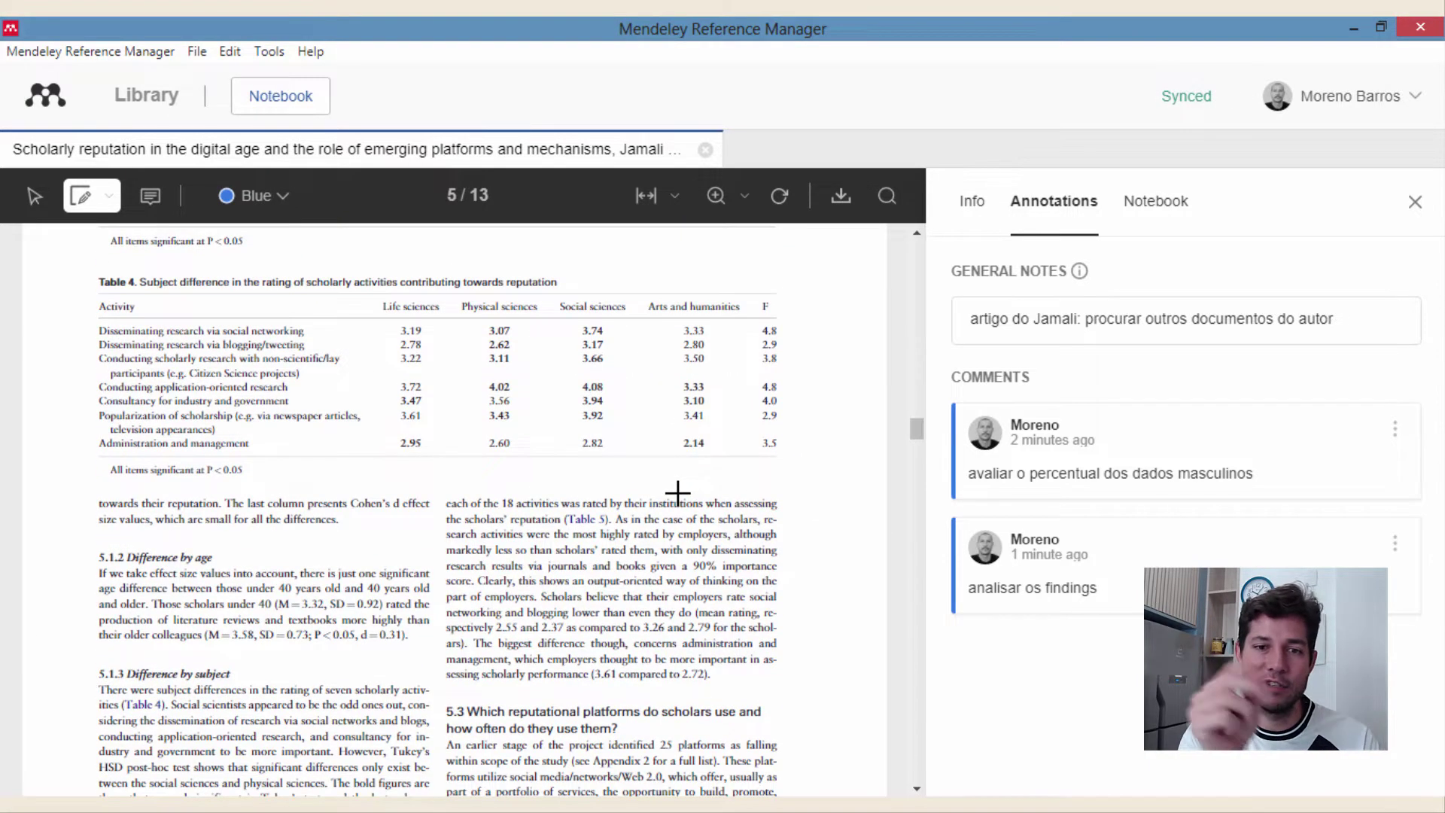
scroll(677, 493, "down", 9)
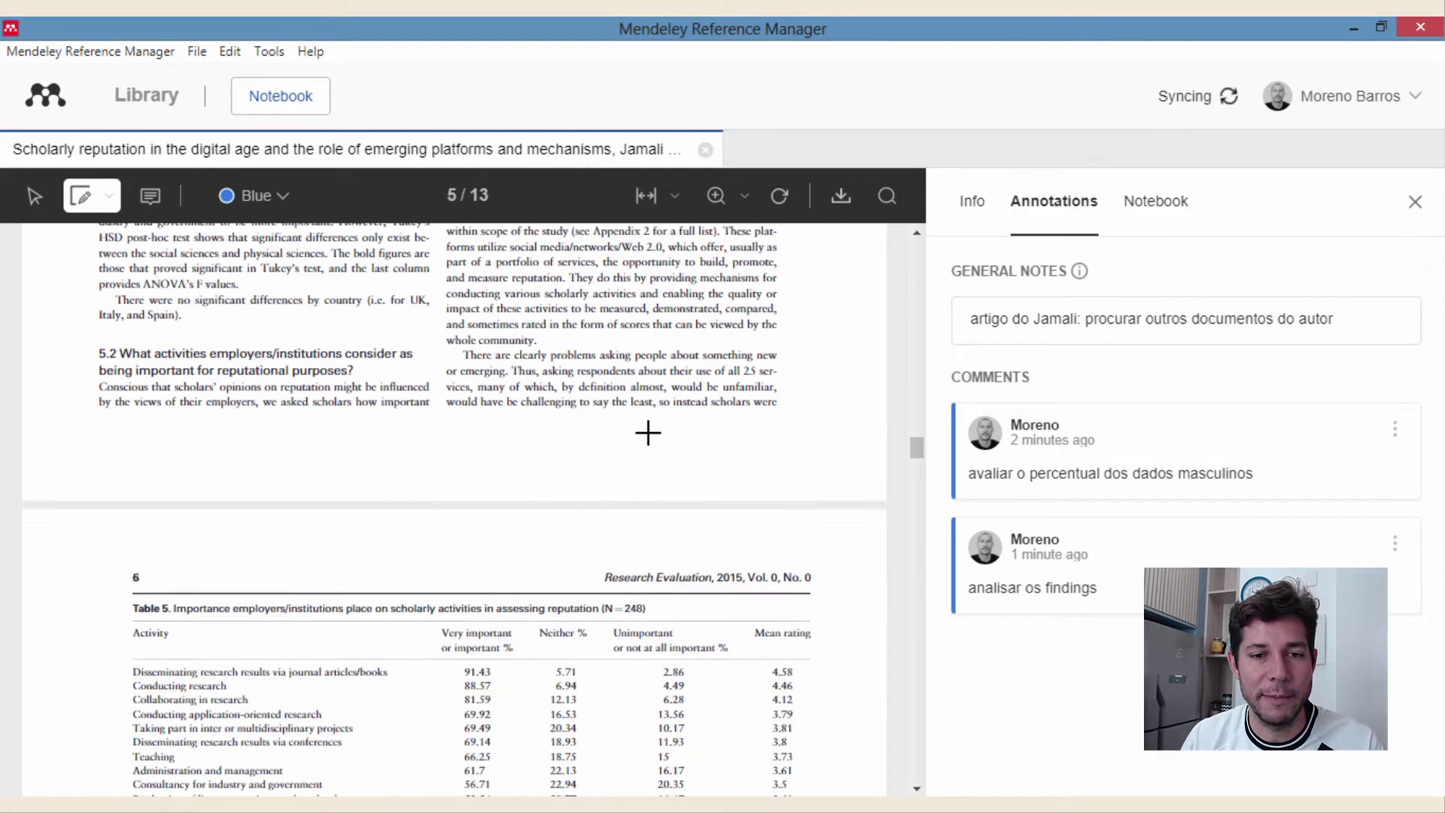
scroll(627, 433, "down", 6)
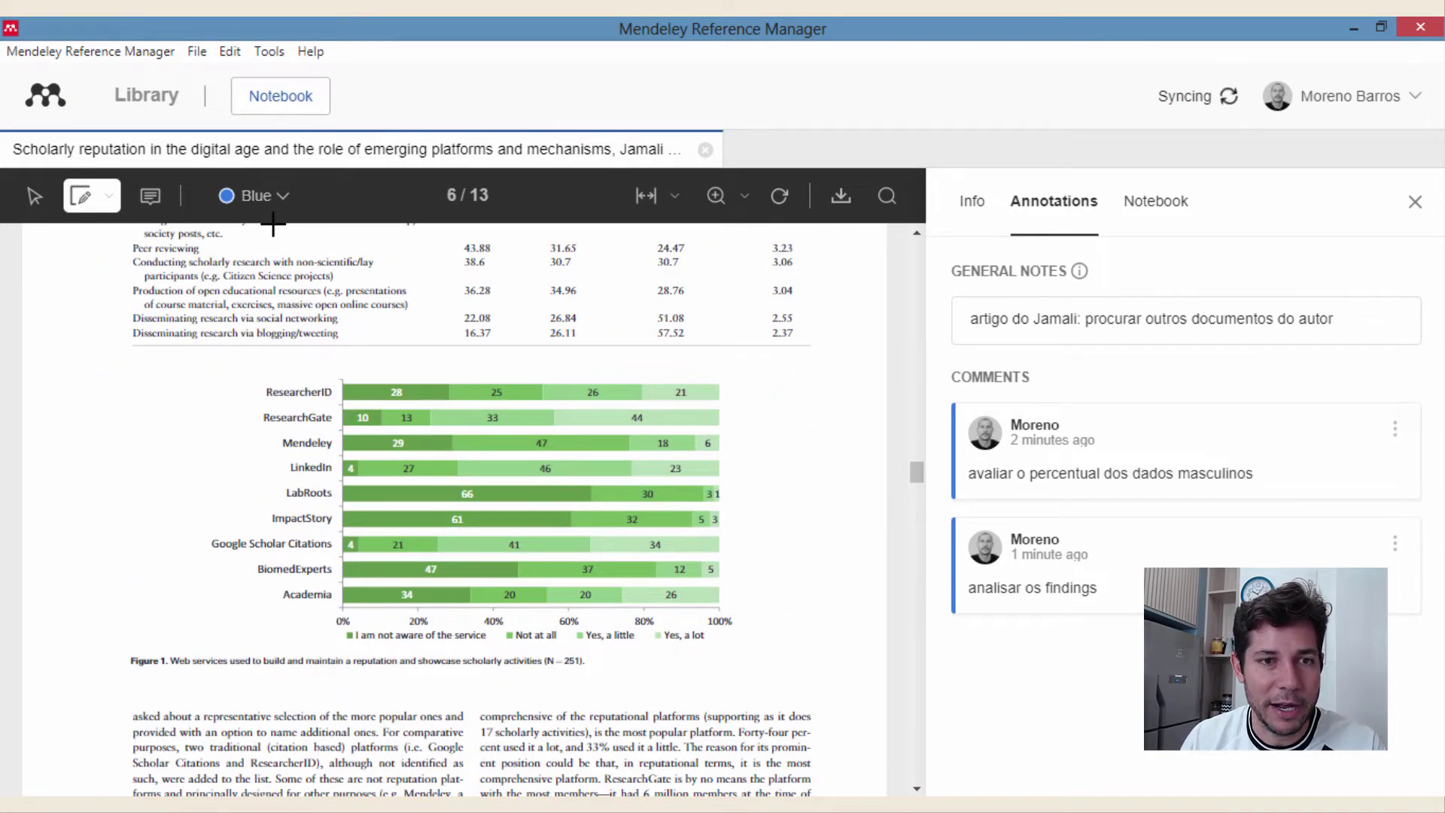
left_click(285, 207)
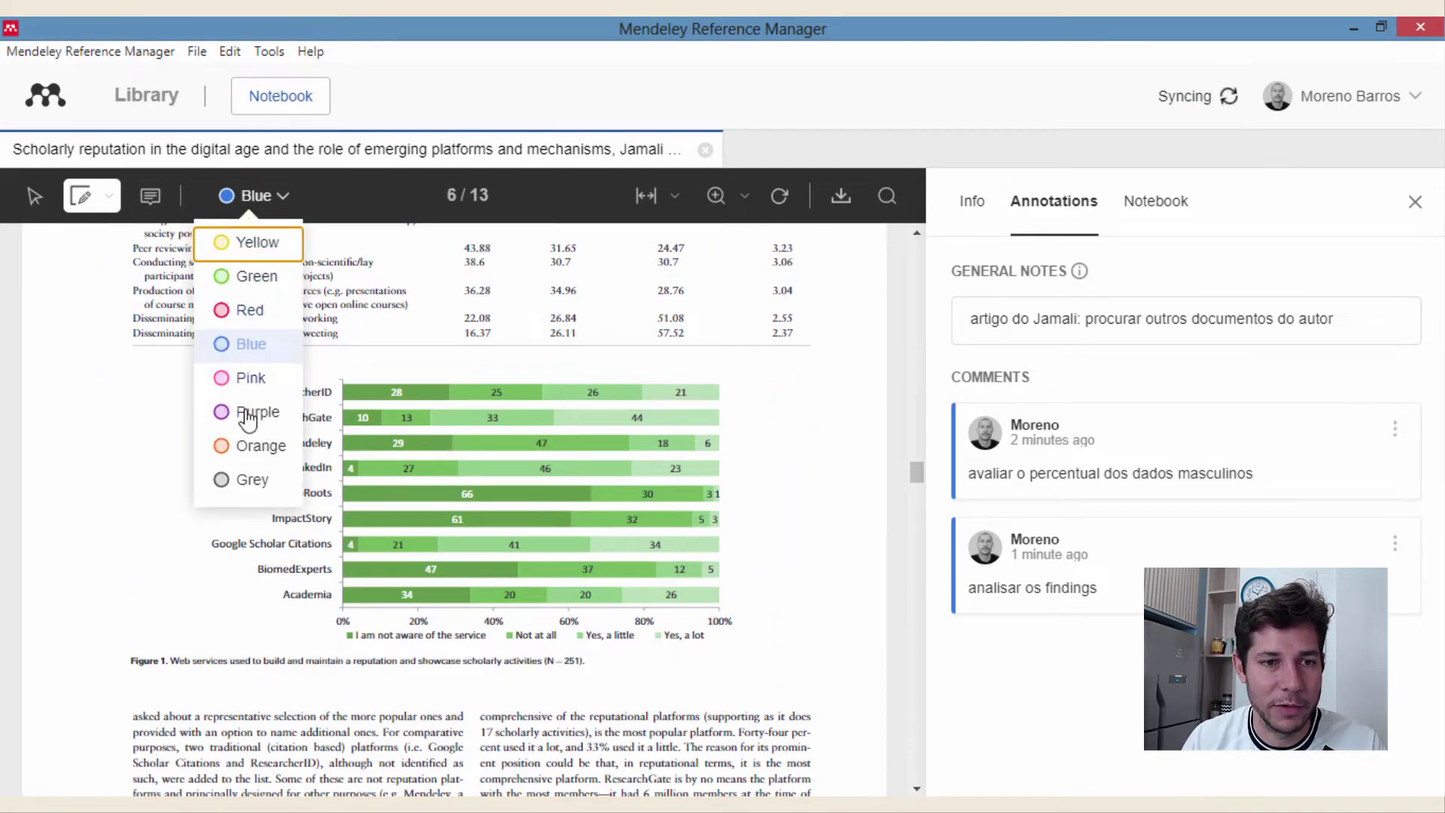
left_click(253, 378)
left_click_drag(260, 372, 820, 689)
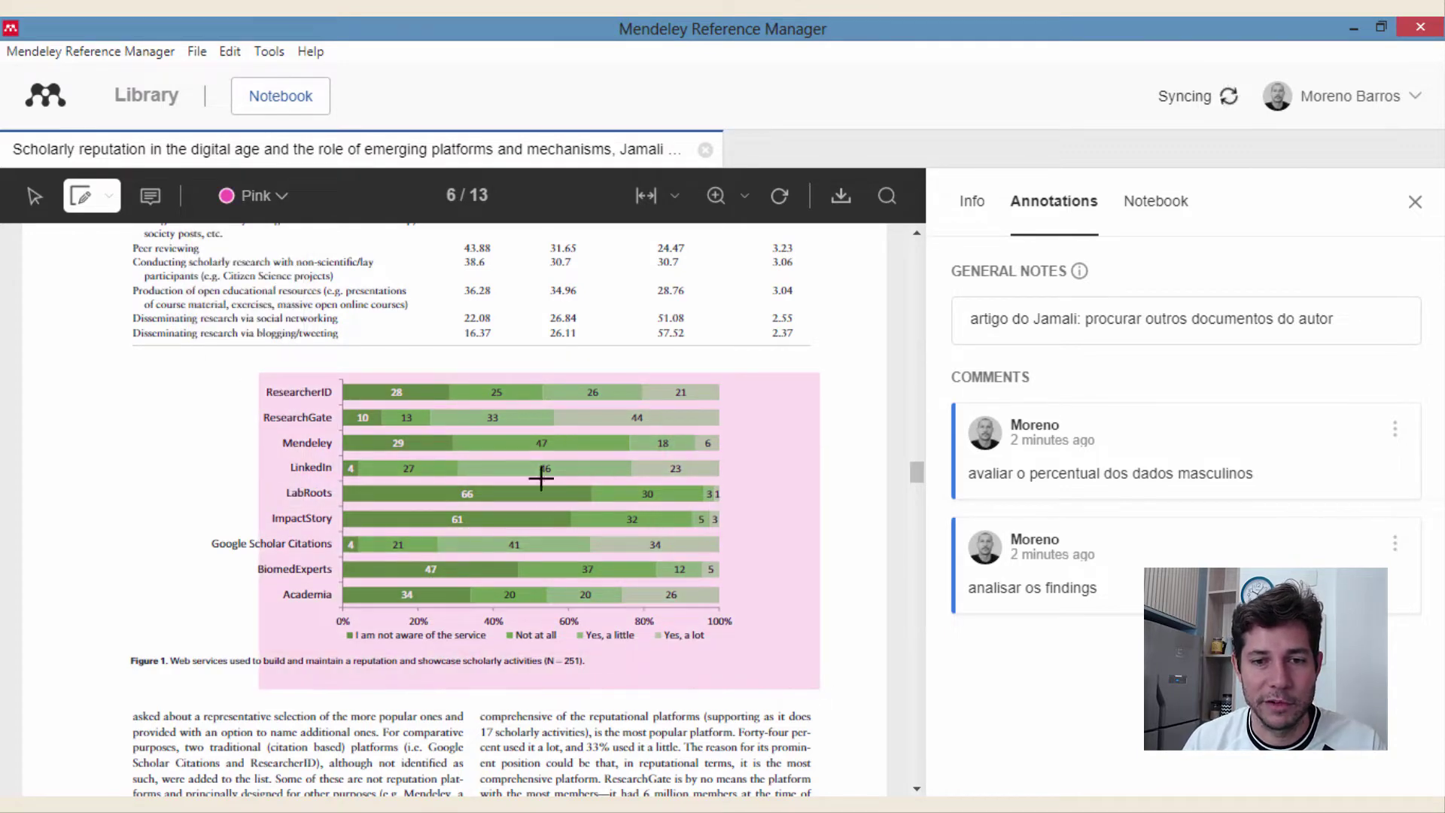
Step: Add a pink comment note reading "mandar pro orientador" to the first paragraph of section 5.1 on page 4
scroll(677, 421, "up", 5)
scroll(668, 454, "down", 8)
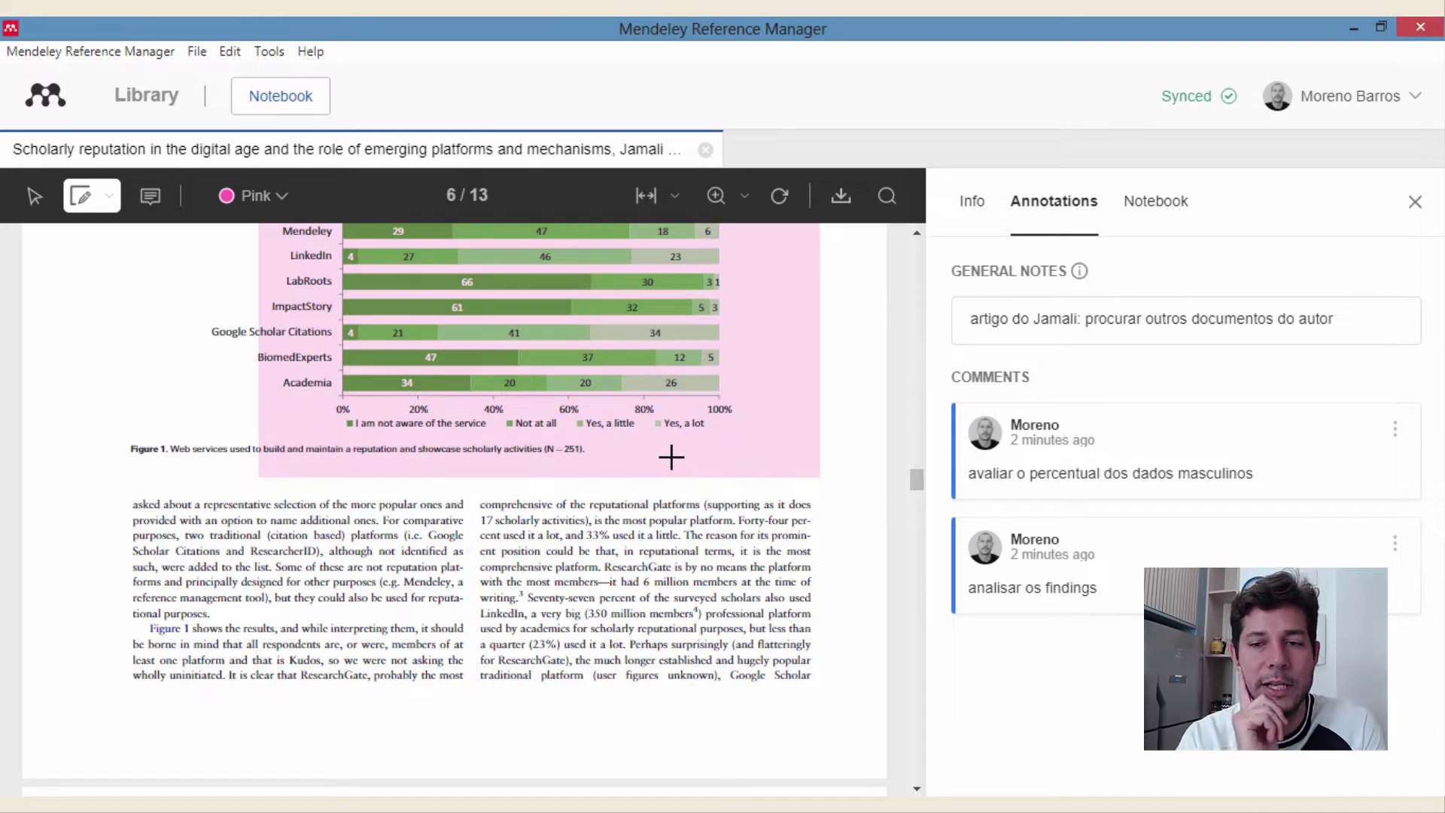
scroll(623, 493, "up", 15)
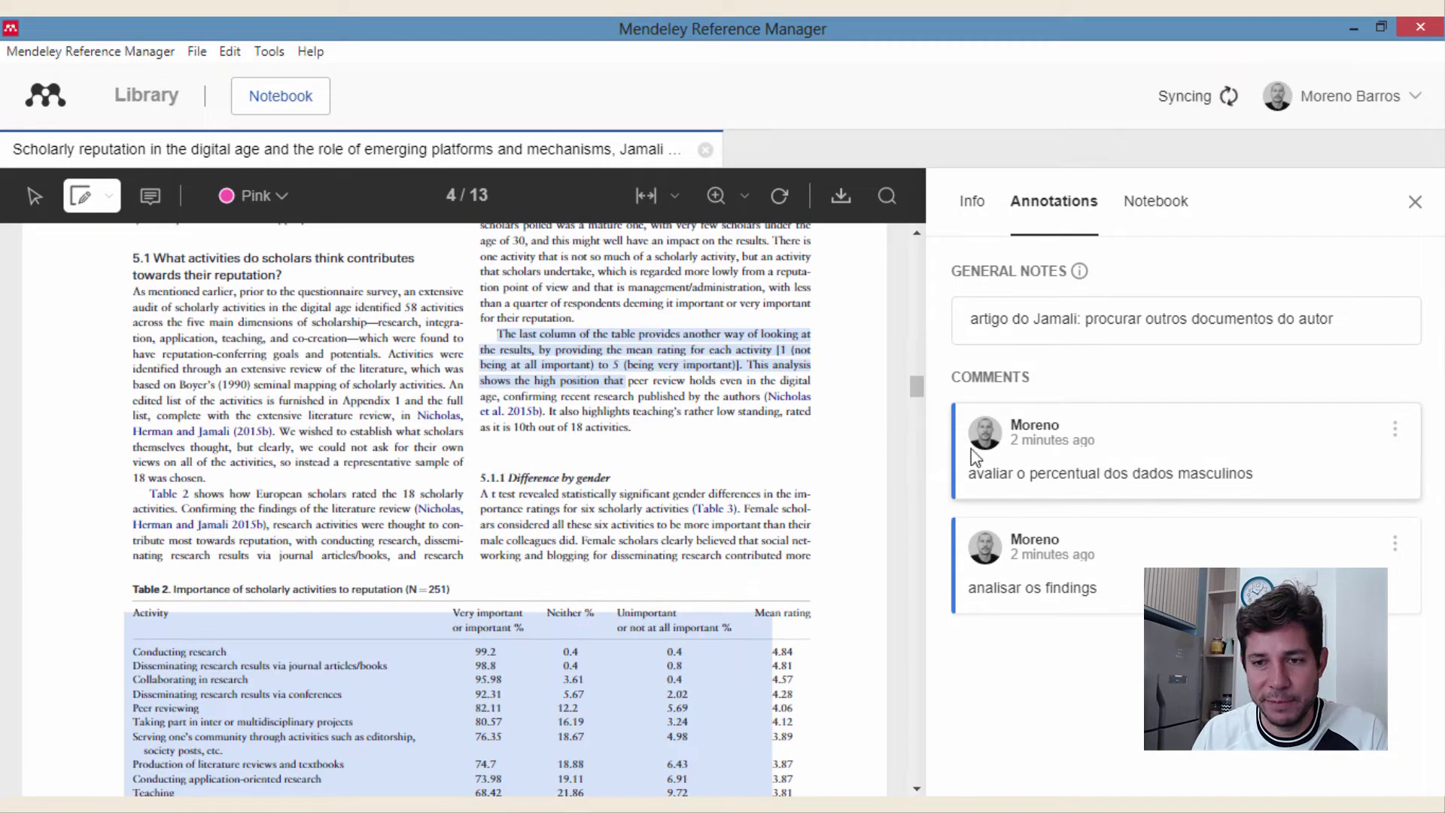
left_click(150, 196)
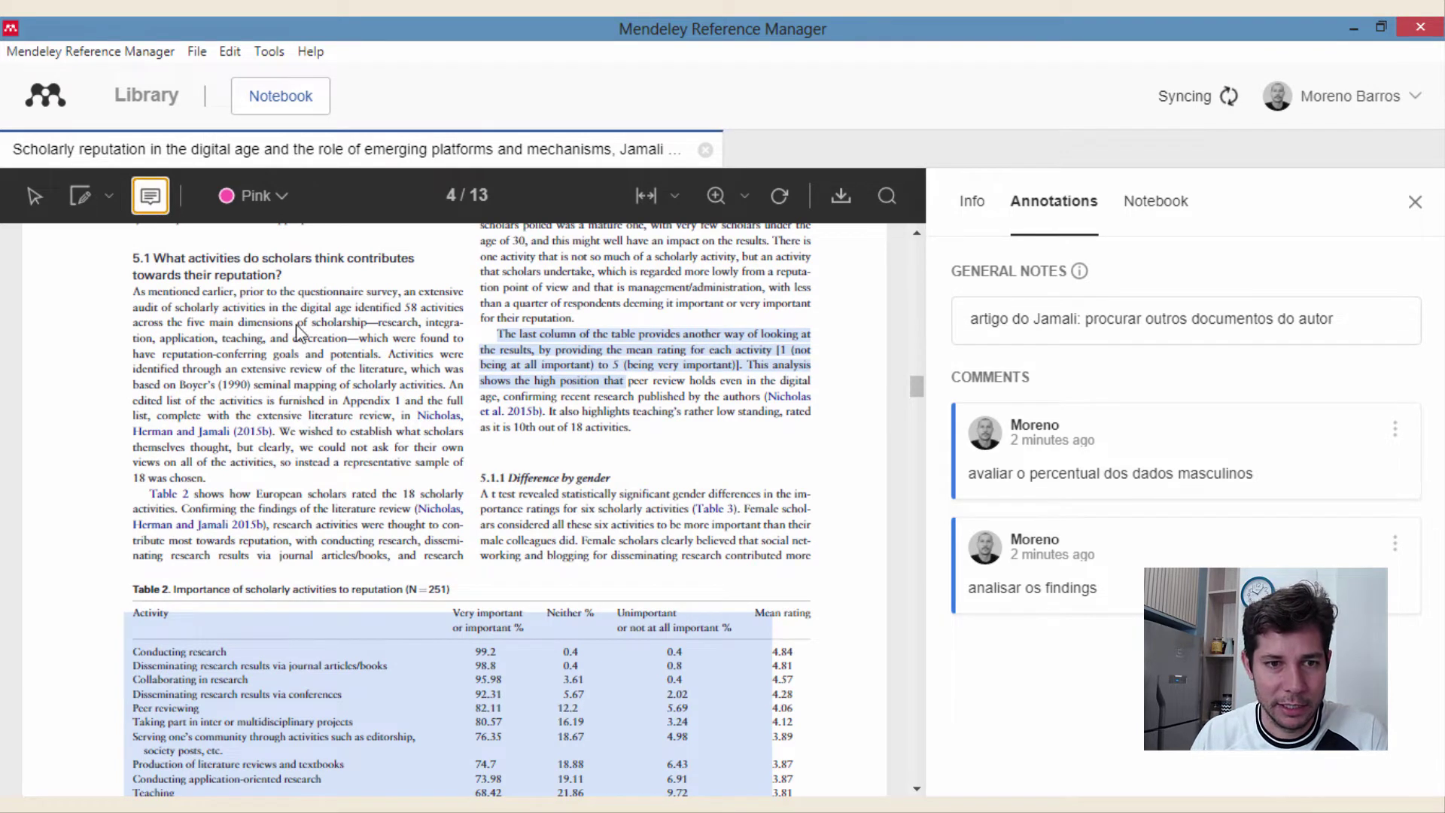
left_click(323, 351)
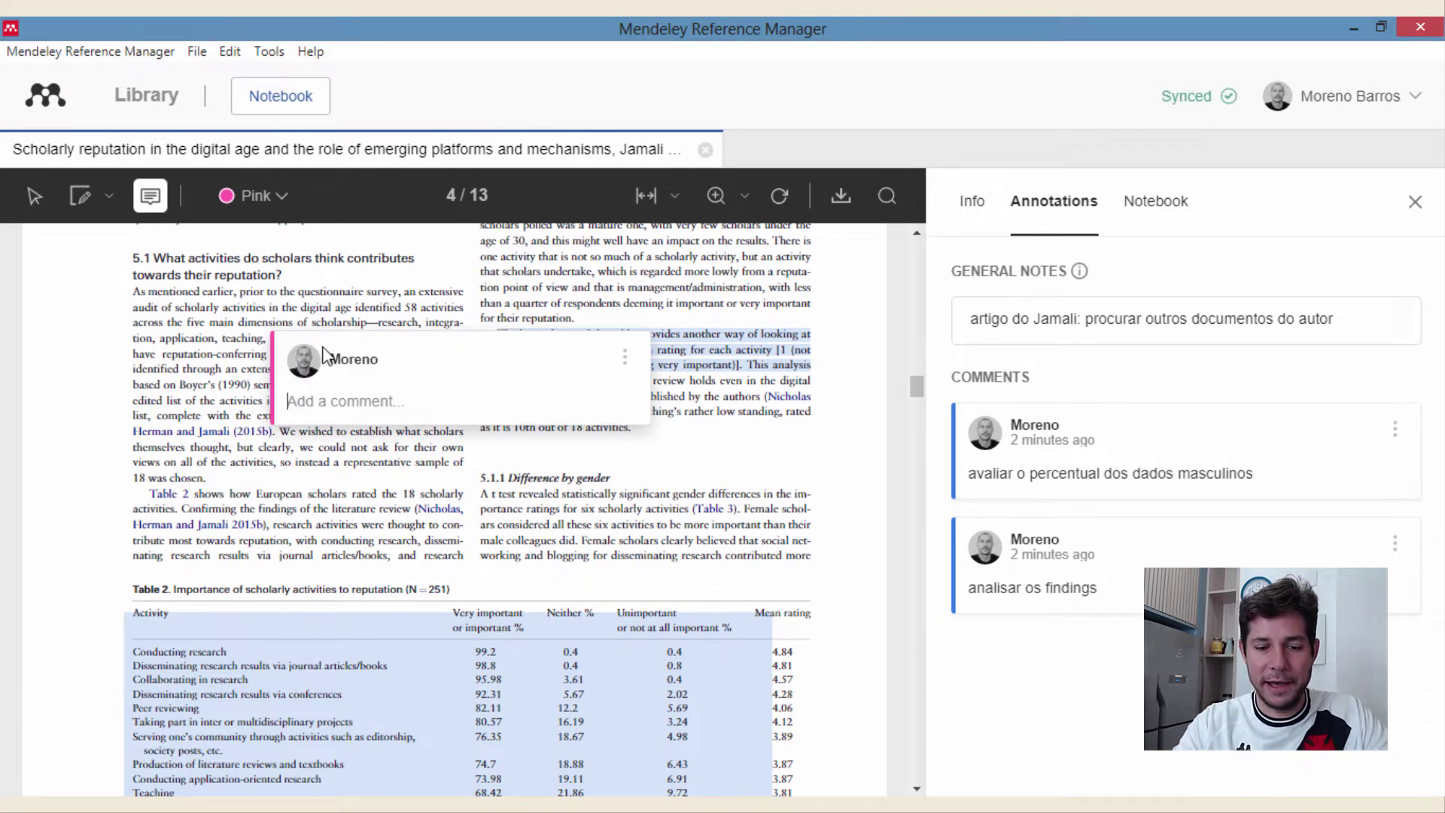
type("mandar ")
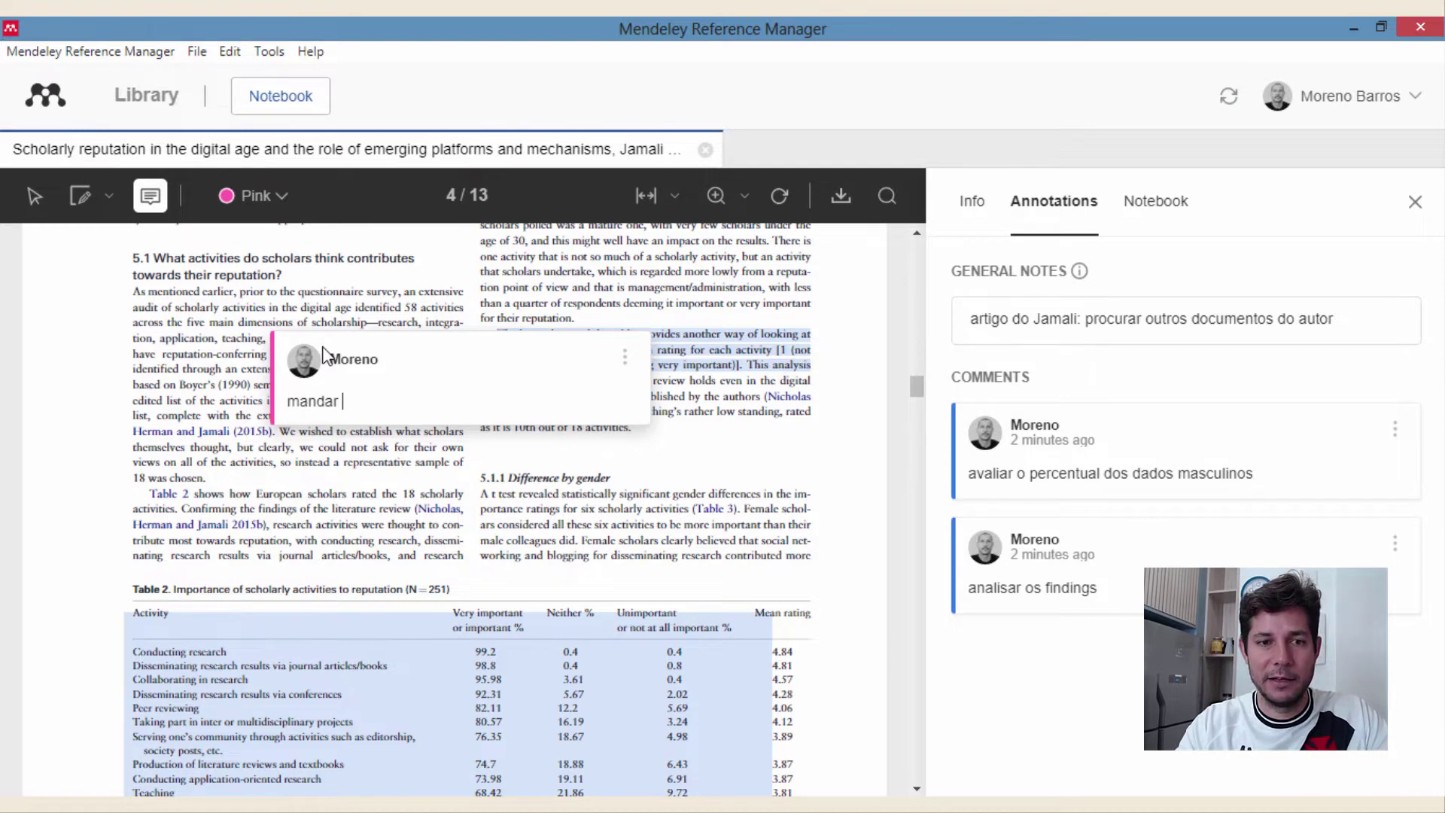
type("pro orientador")
key("Return")
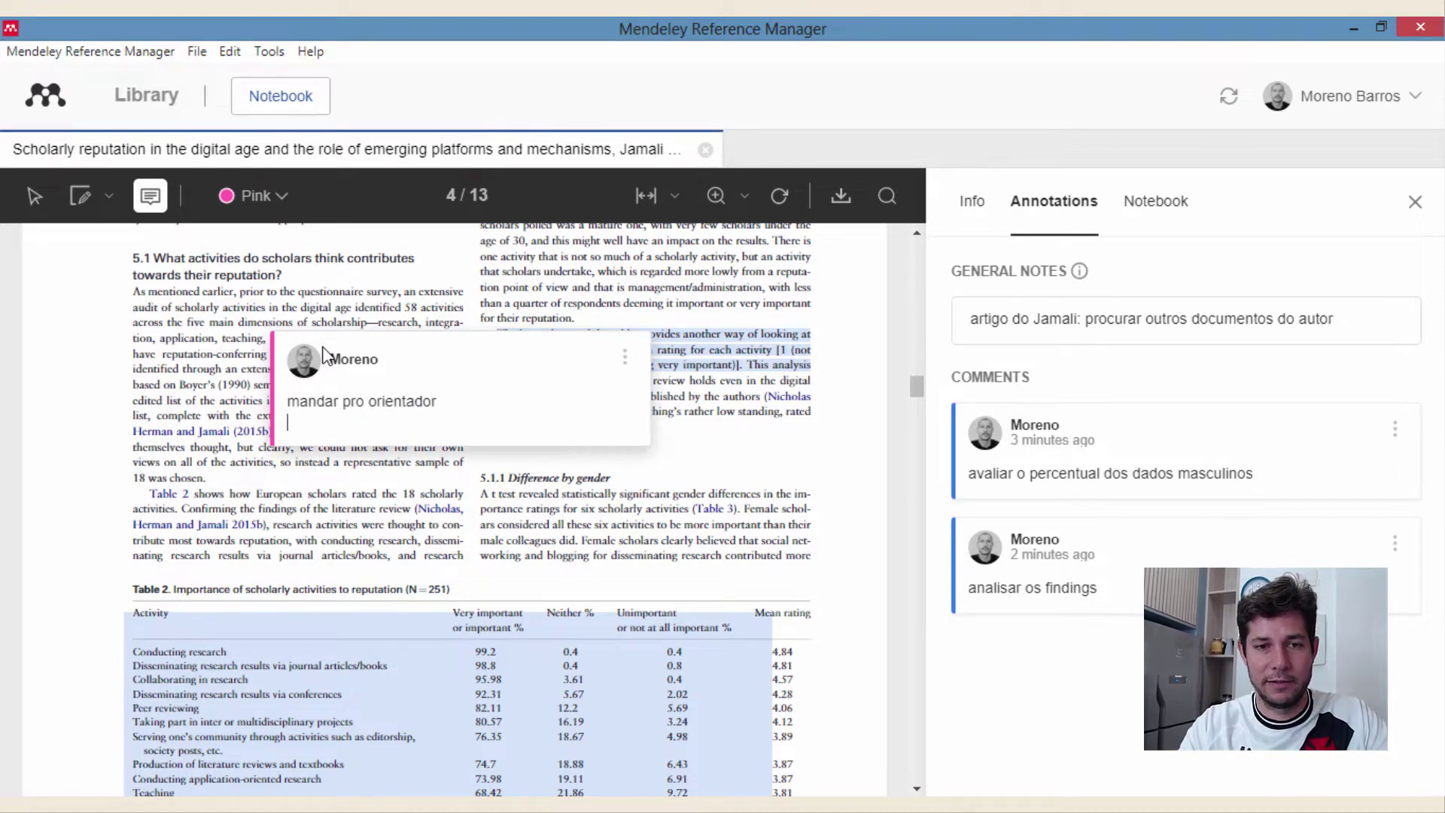
key("BackSpace")
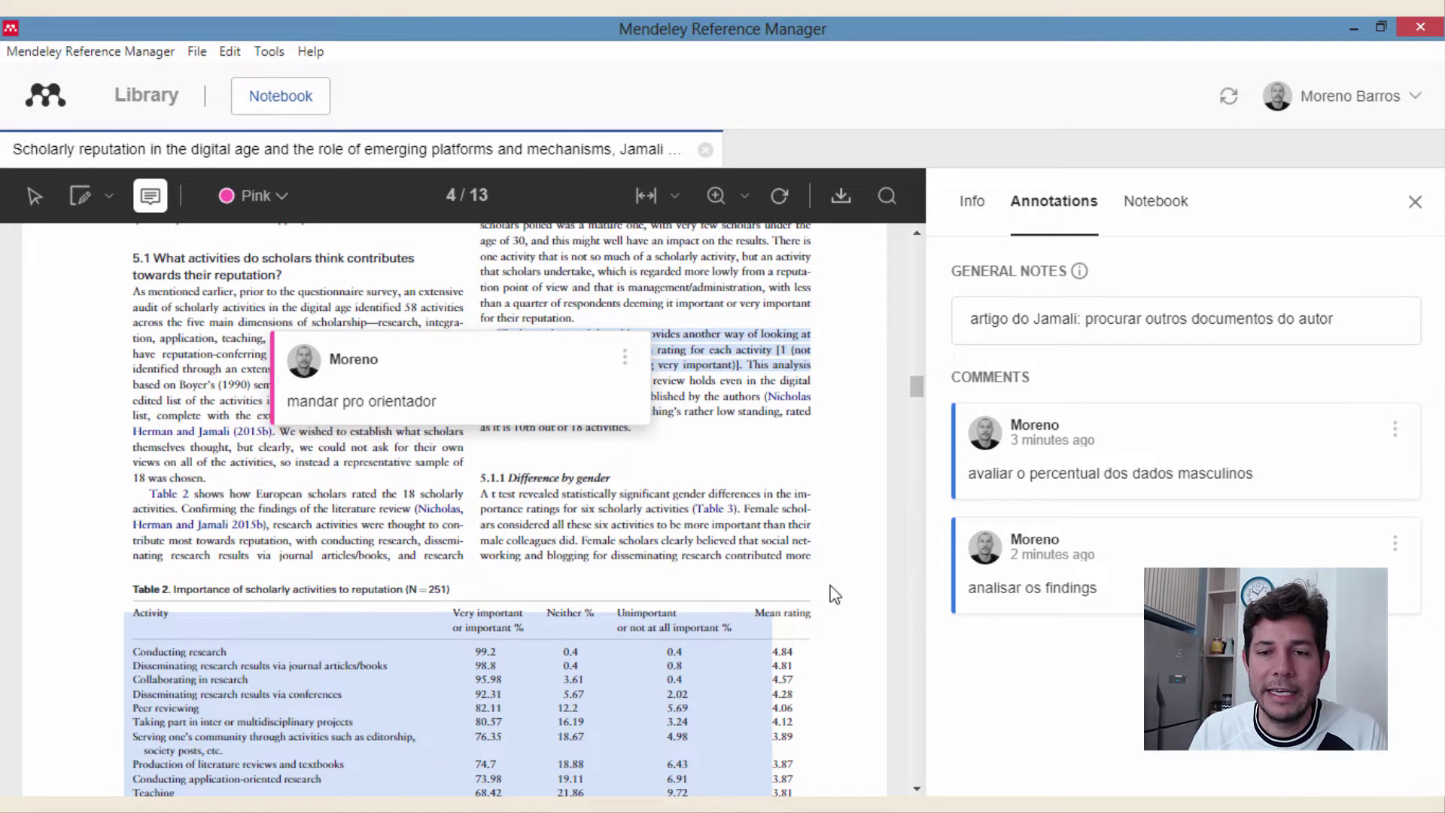
left_click(831, 585)
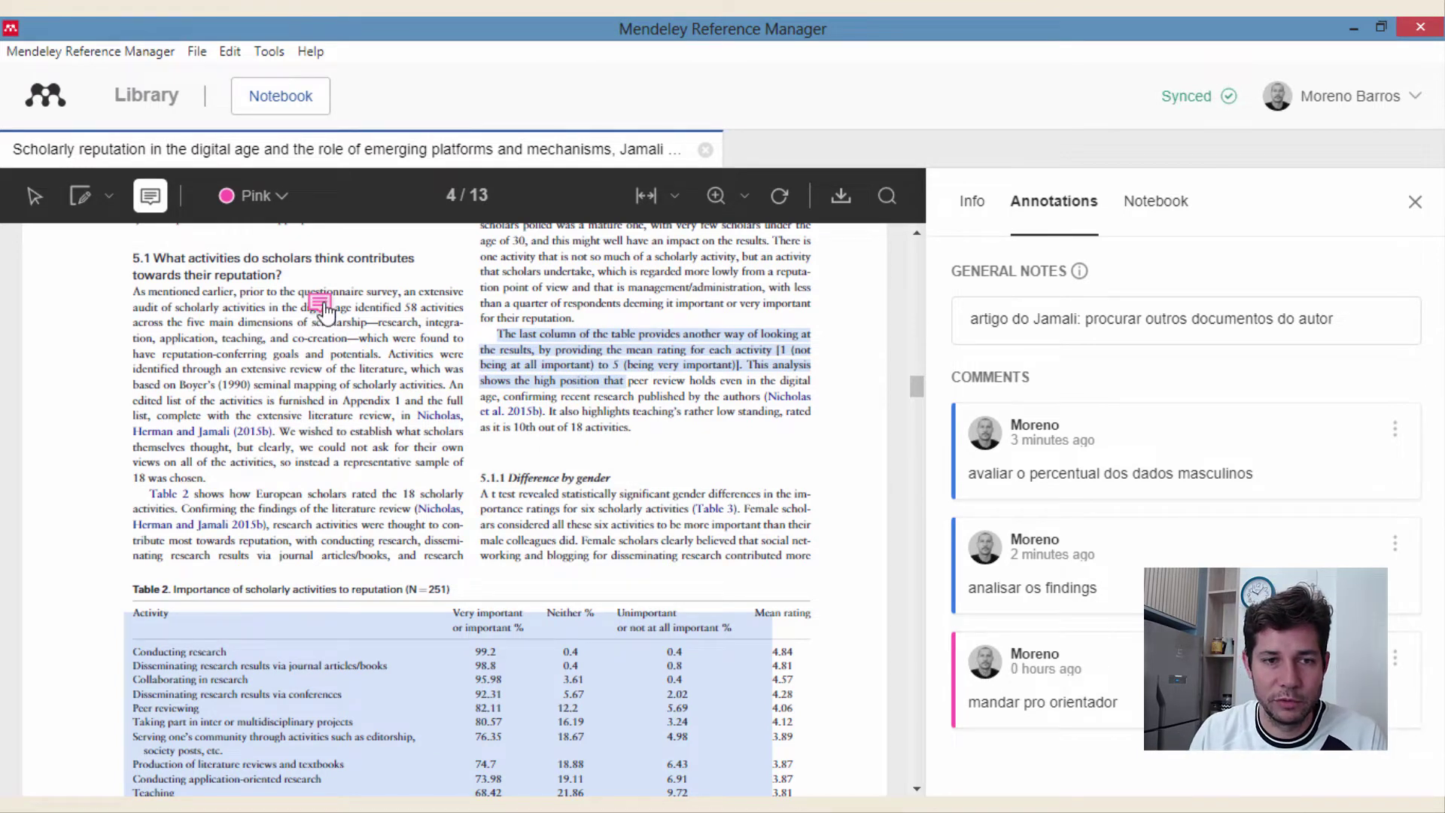
Step: Close the article's PDF and show the annotations of the 2006 "Editorial: Informal science education" and 2016 "Scholarly reputation" references
left_click(972, 202)
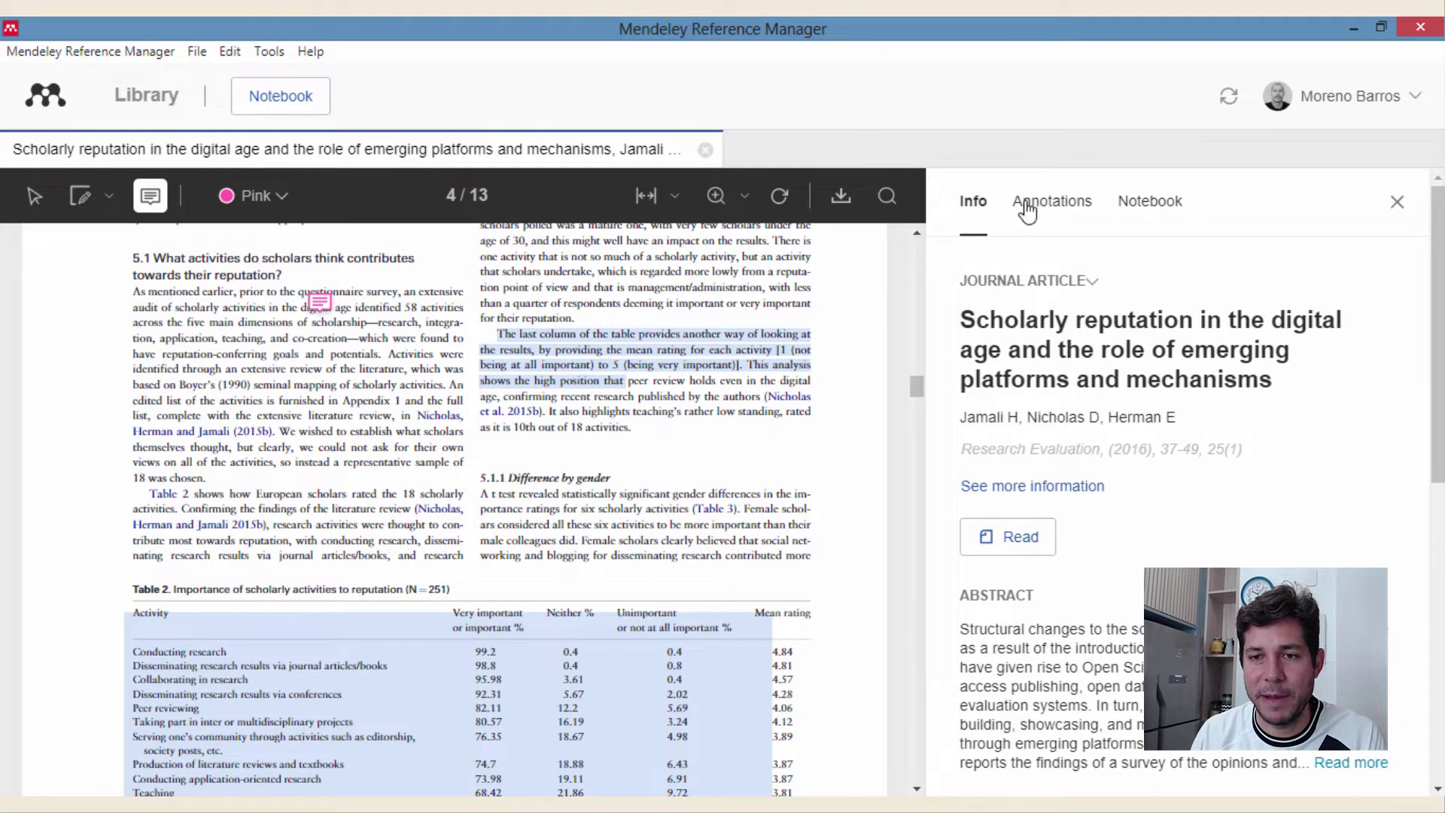
left_click(1024, 202)
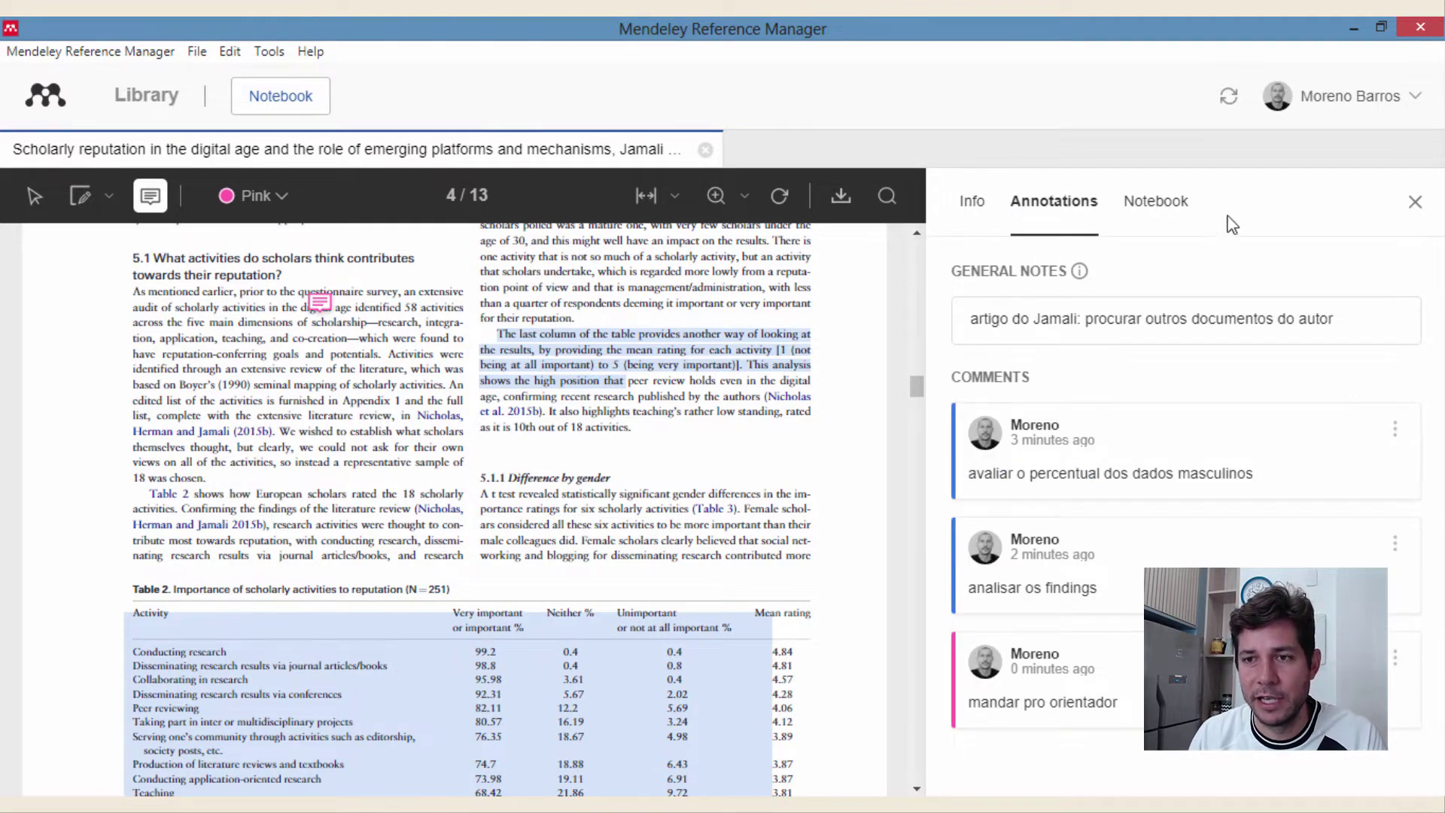
left_click(1416, 202)
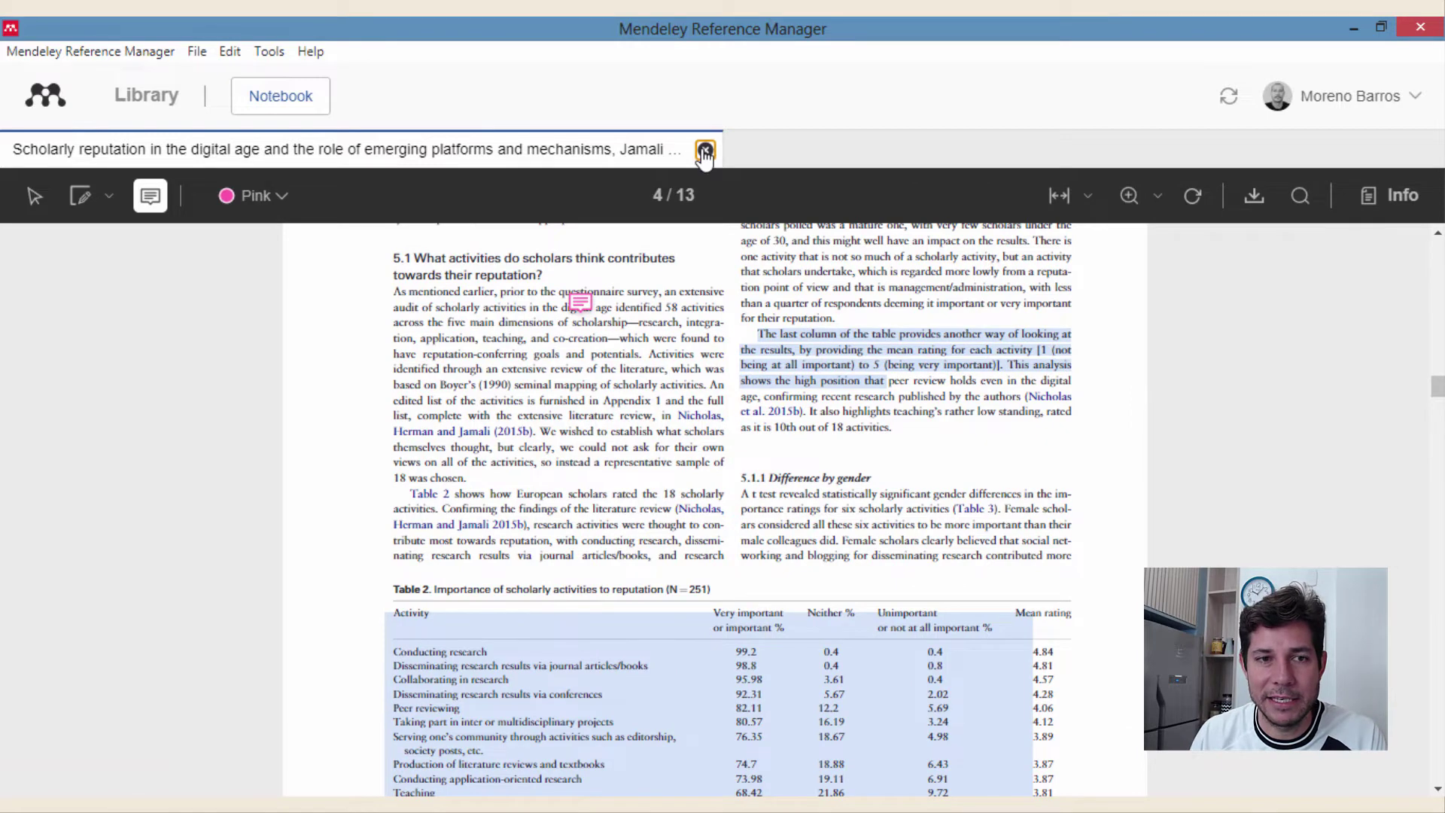
left_click(705, 151)
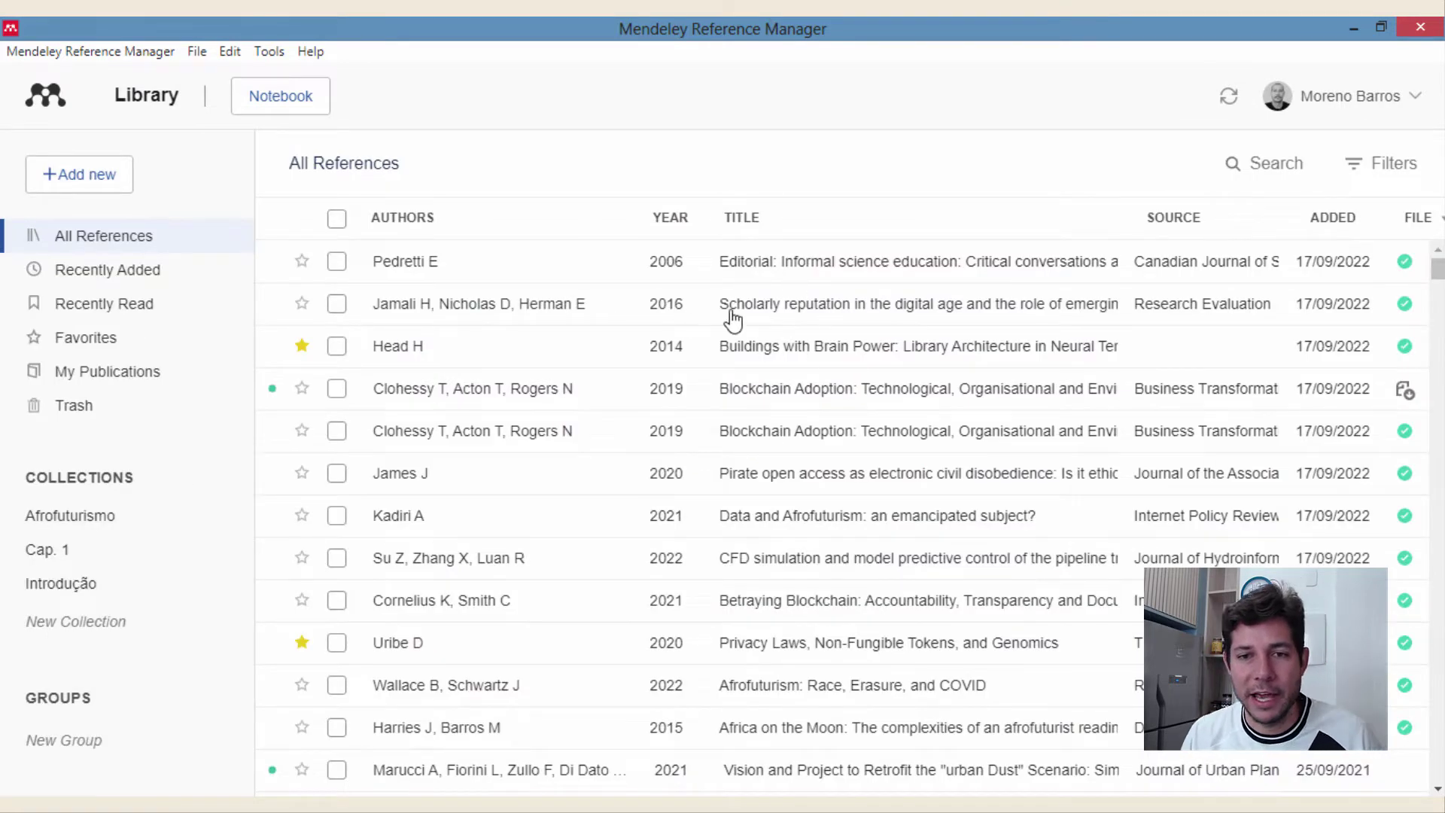
left_click(826, 268)
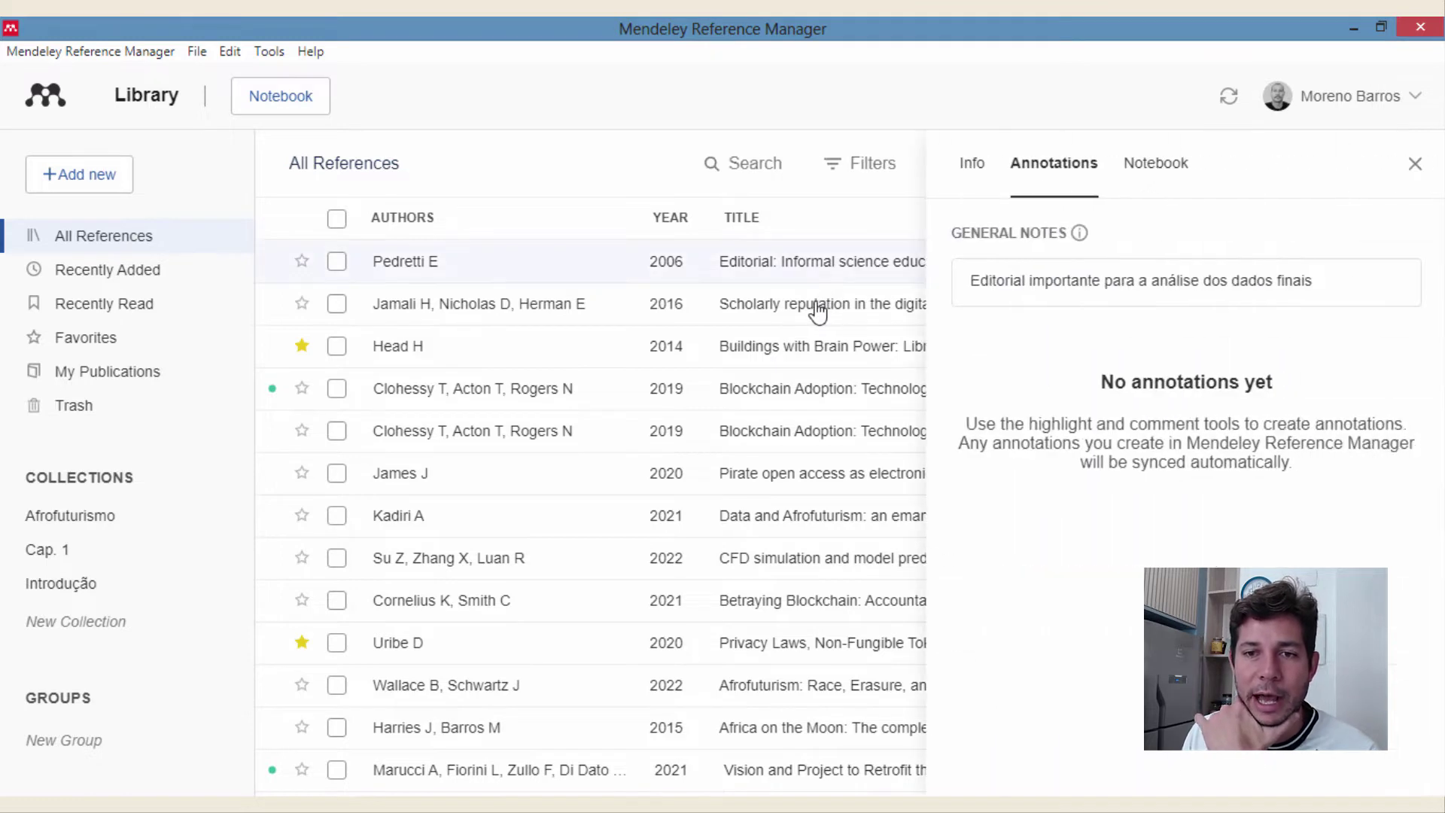
left_click(818, 311)
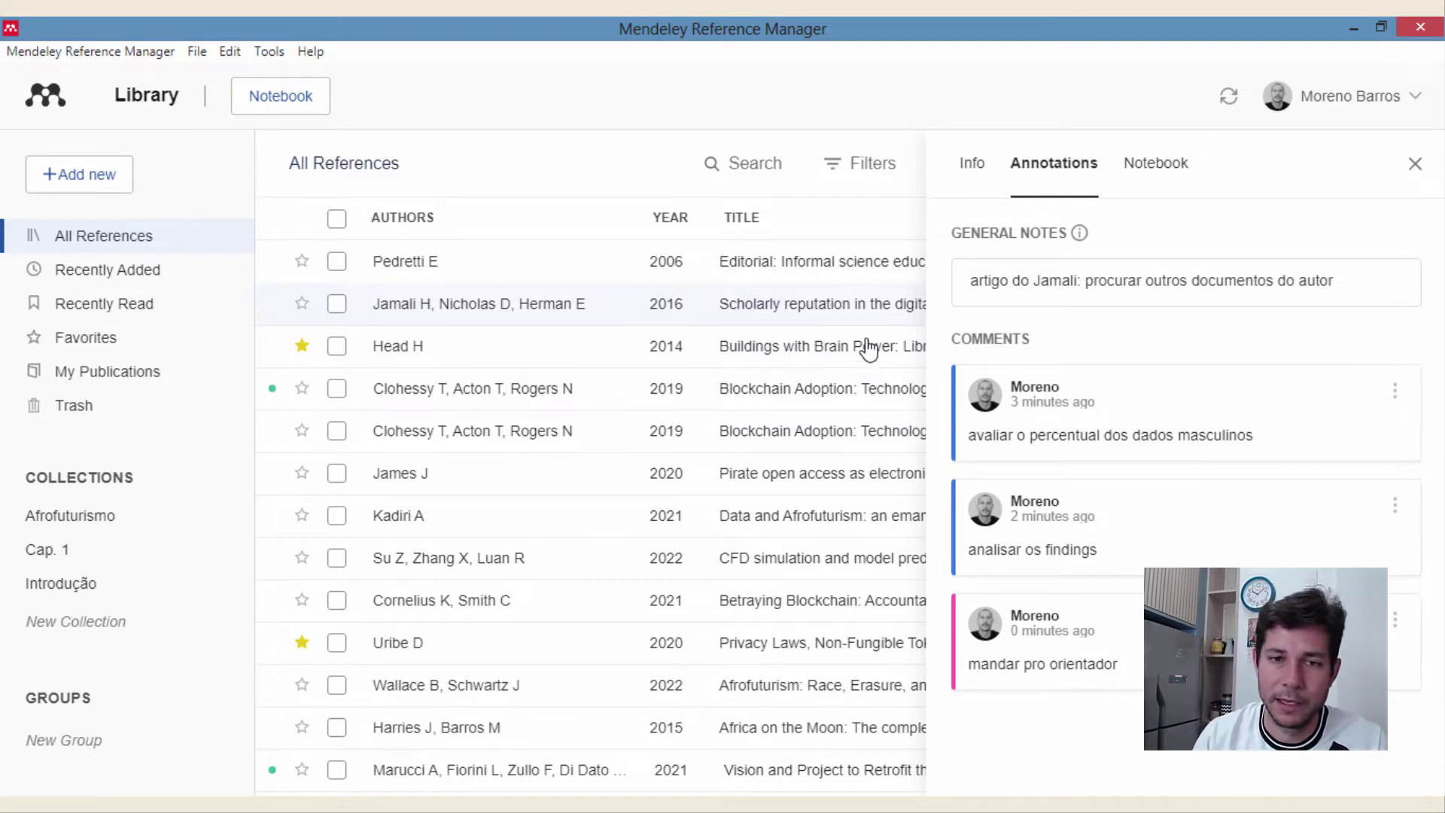
Step: Reopen the "Scholarly reputation" PDF and create a notebook page titled "Introdução" alongside it
left_click(968, 171)
left_click(1000, 494)
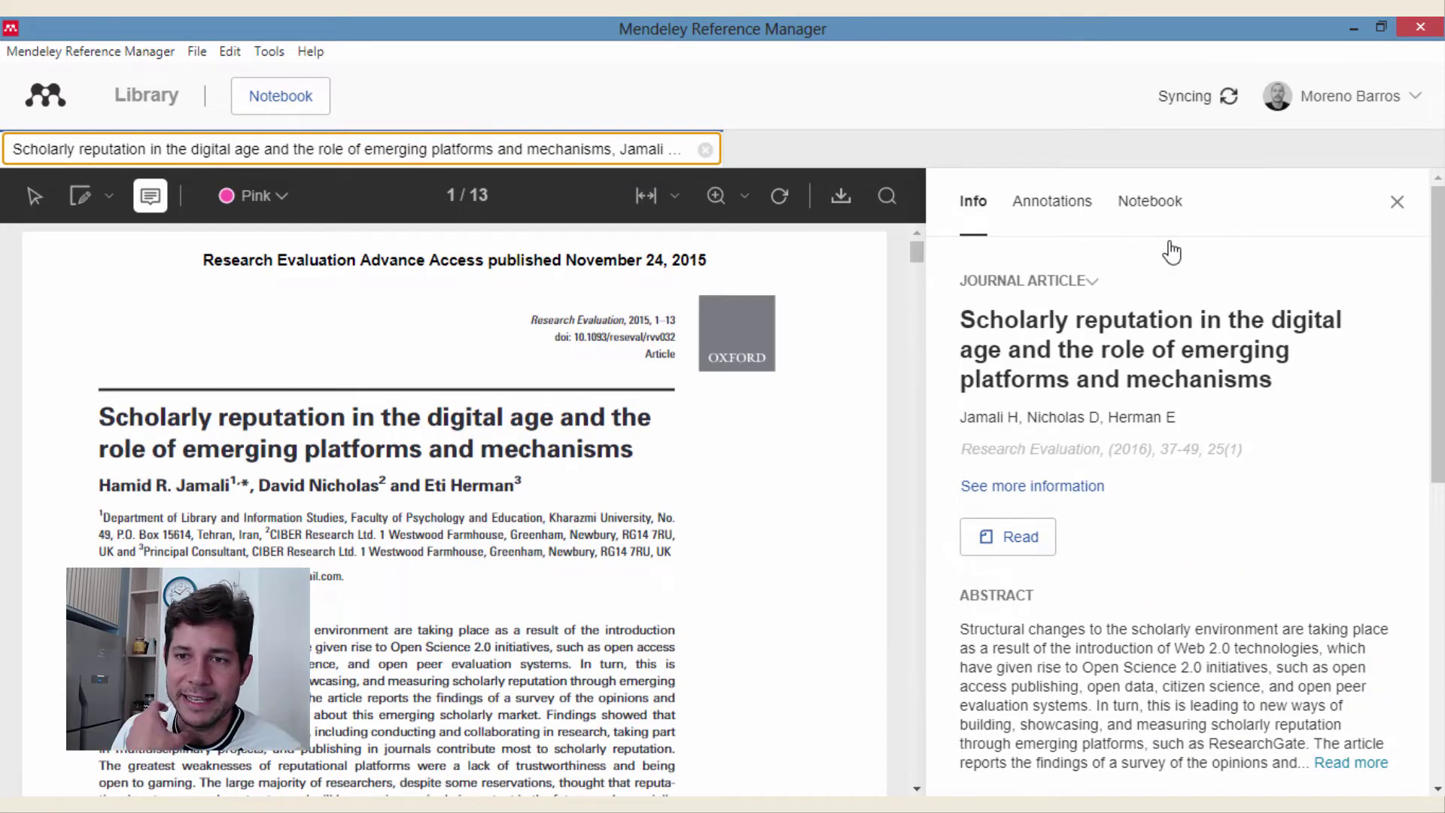
left_click(1168, 211)
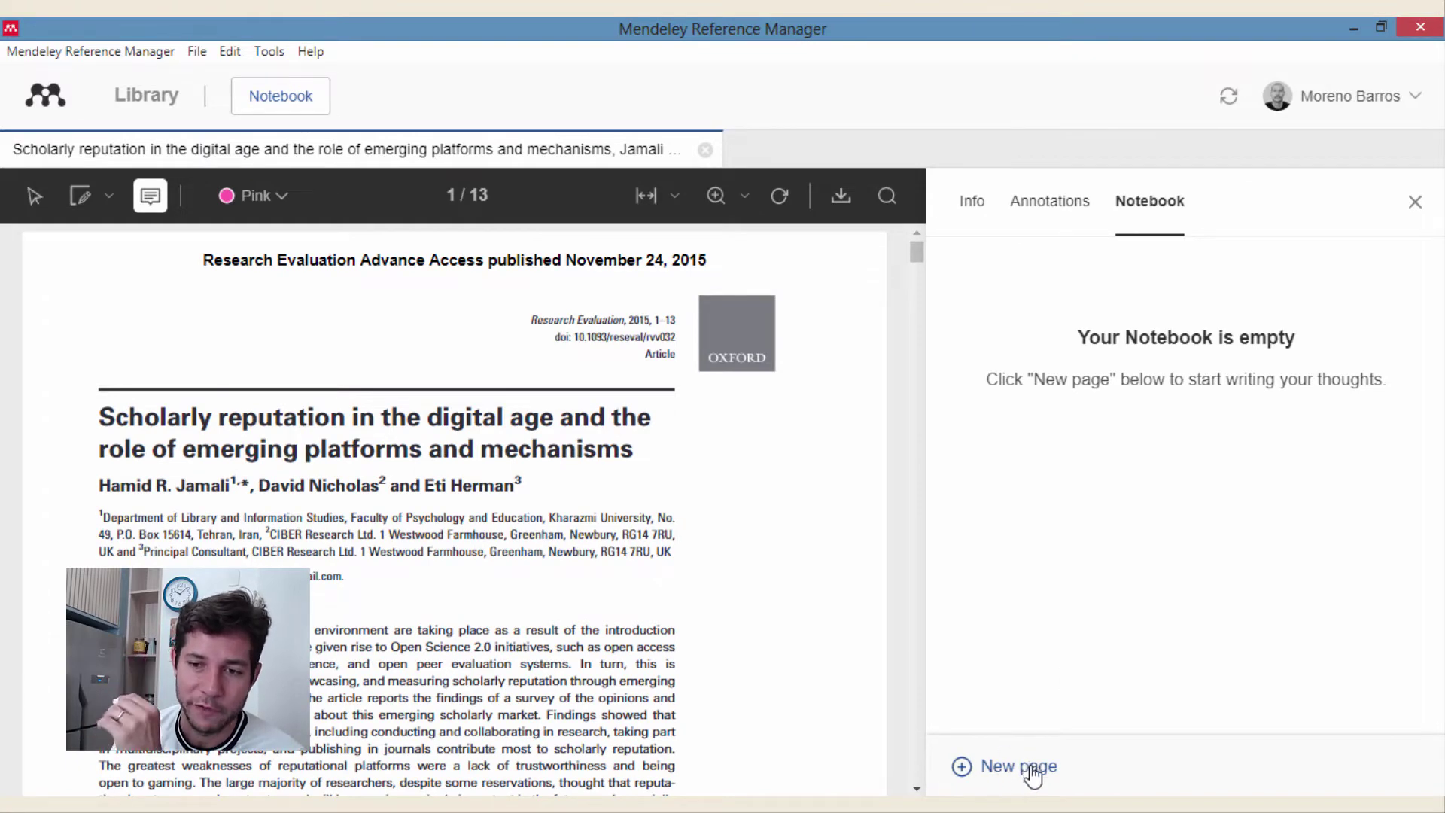
left_click(1034, 769)
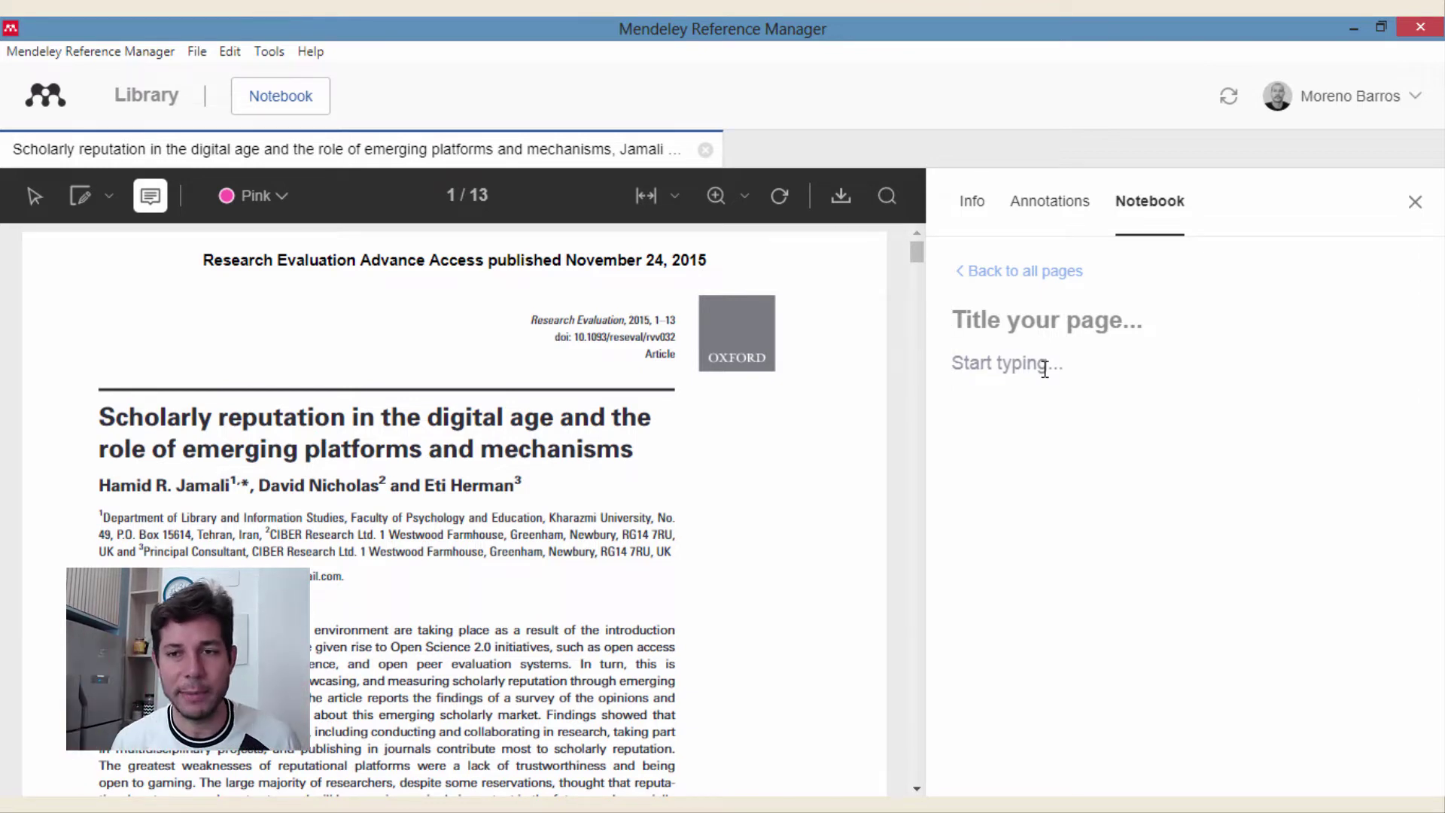
type("Intro")
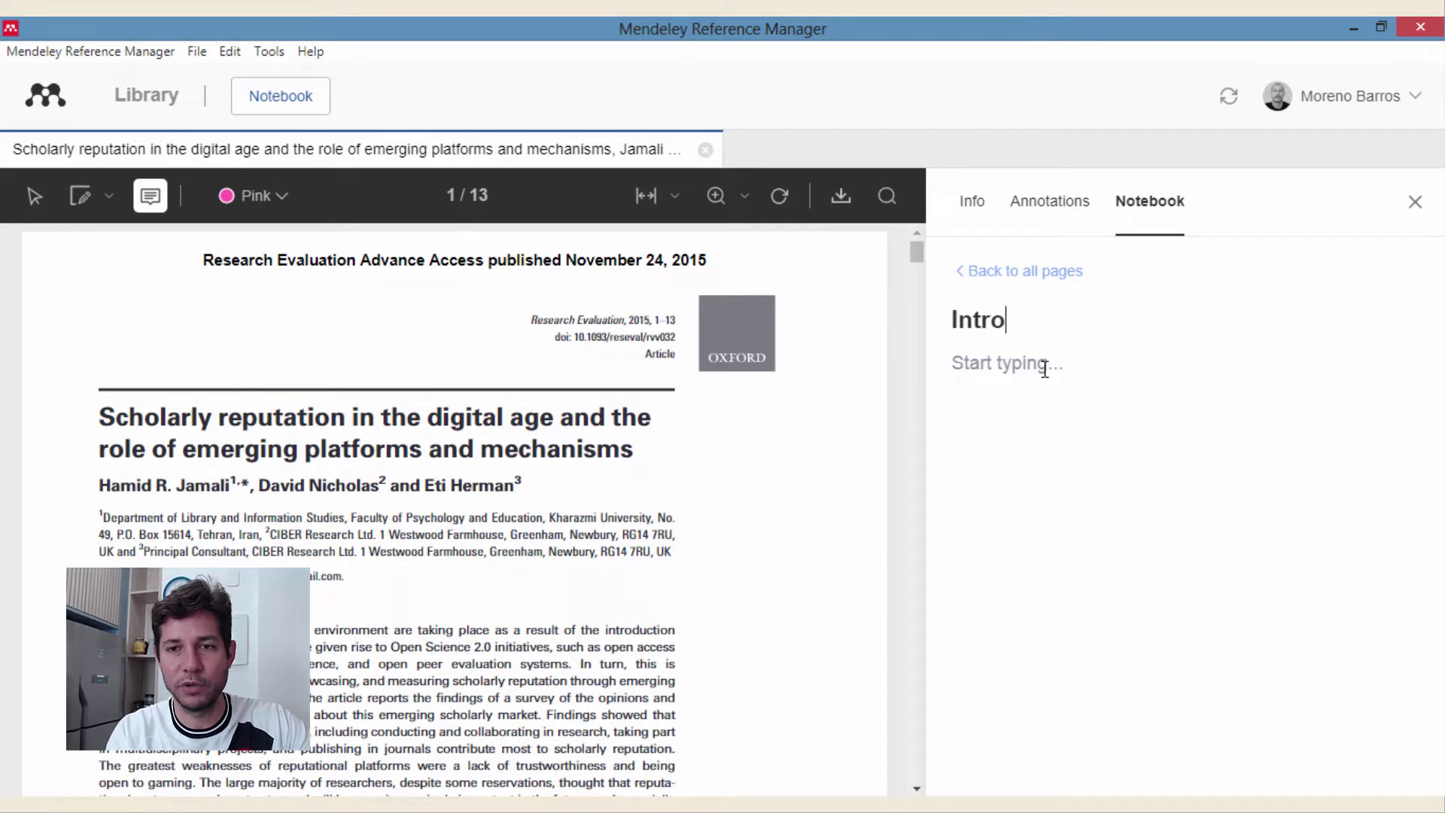
type("dulão")
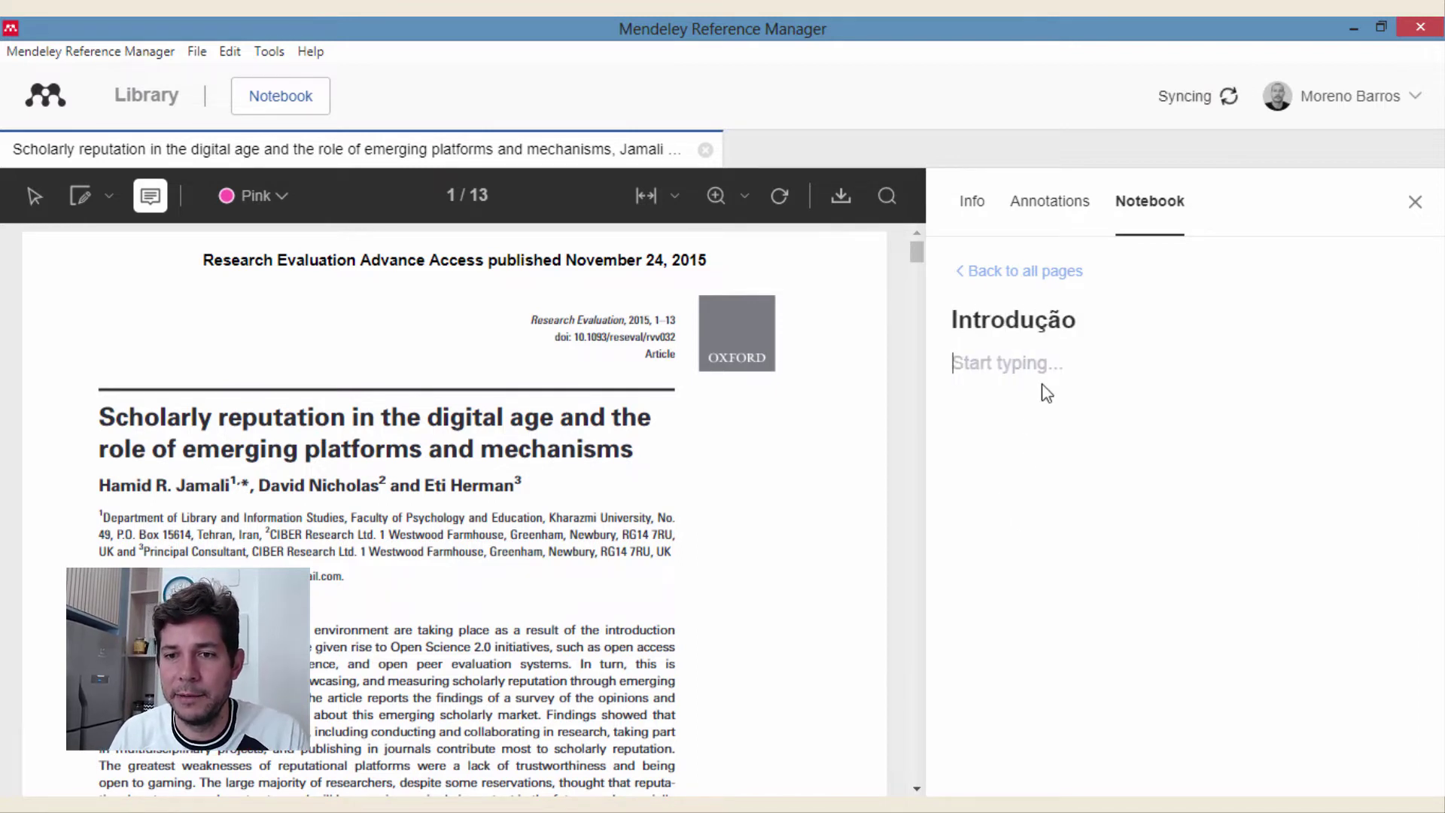
type("h")
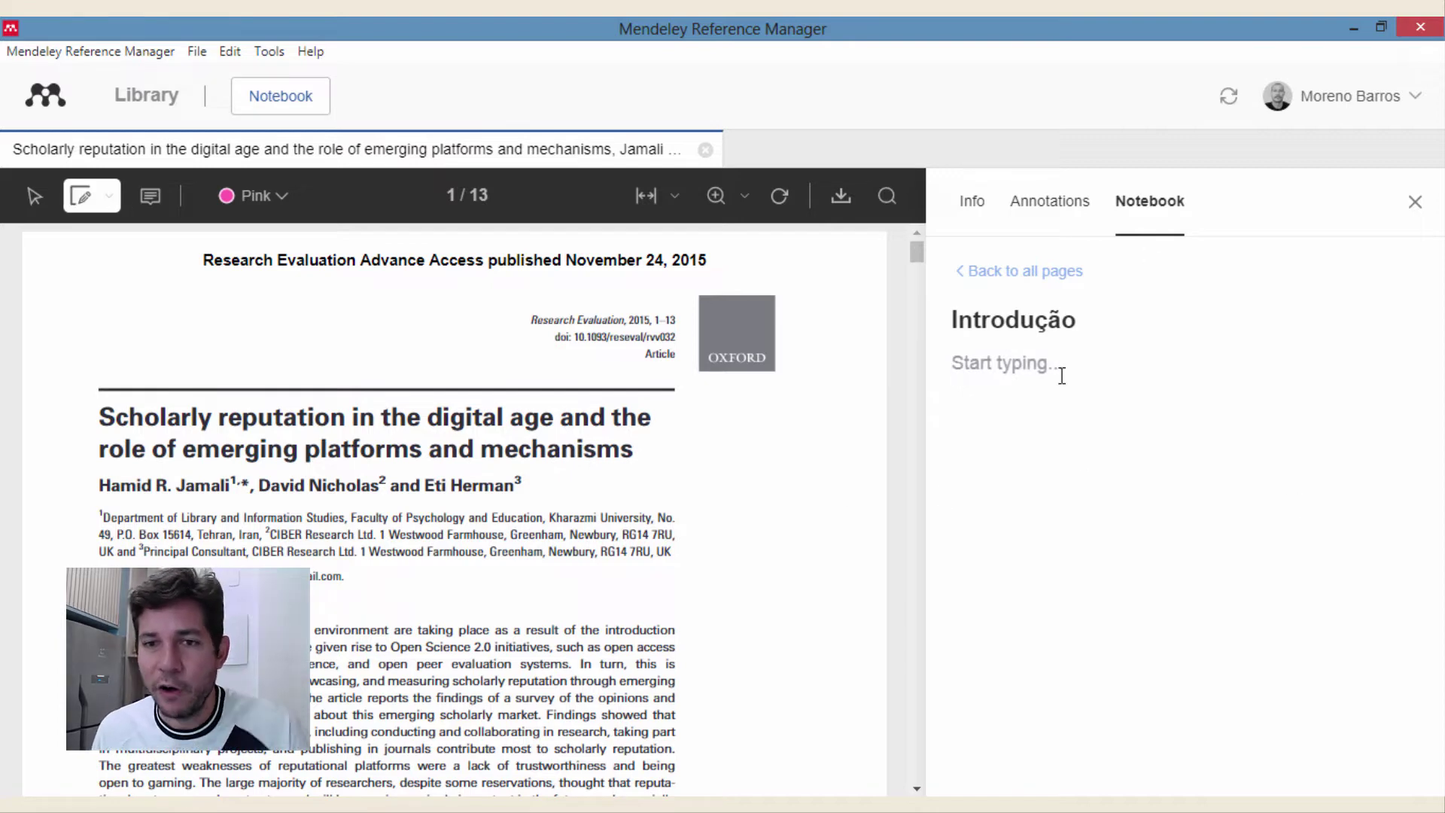
Step: Add the blue-highlighted passage starting "The market has not been slow" on page 1 to the "Introdução" notebook page as a quote
left_click(1415, 204)
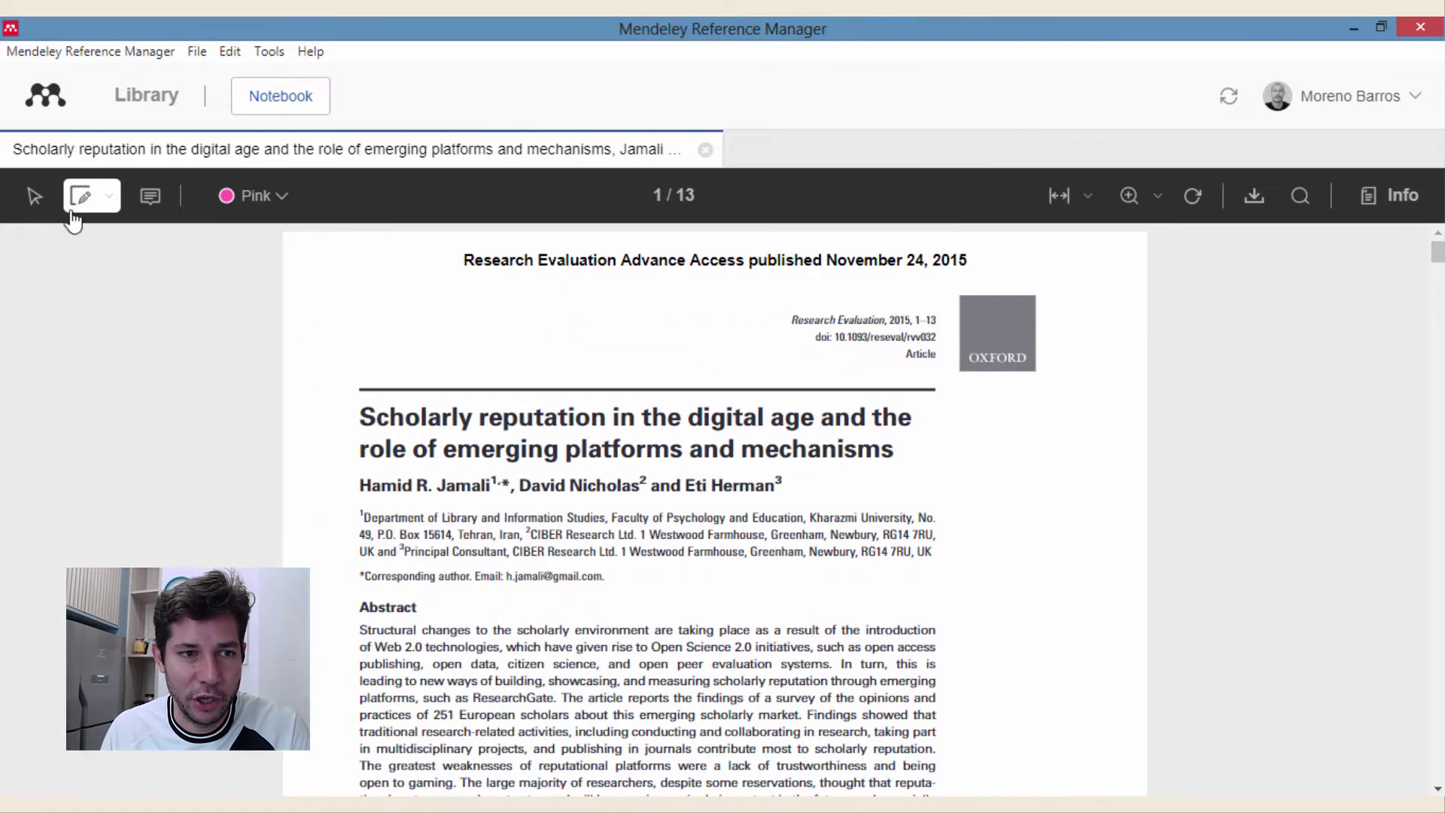
left_click(108, 209)
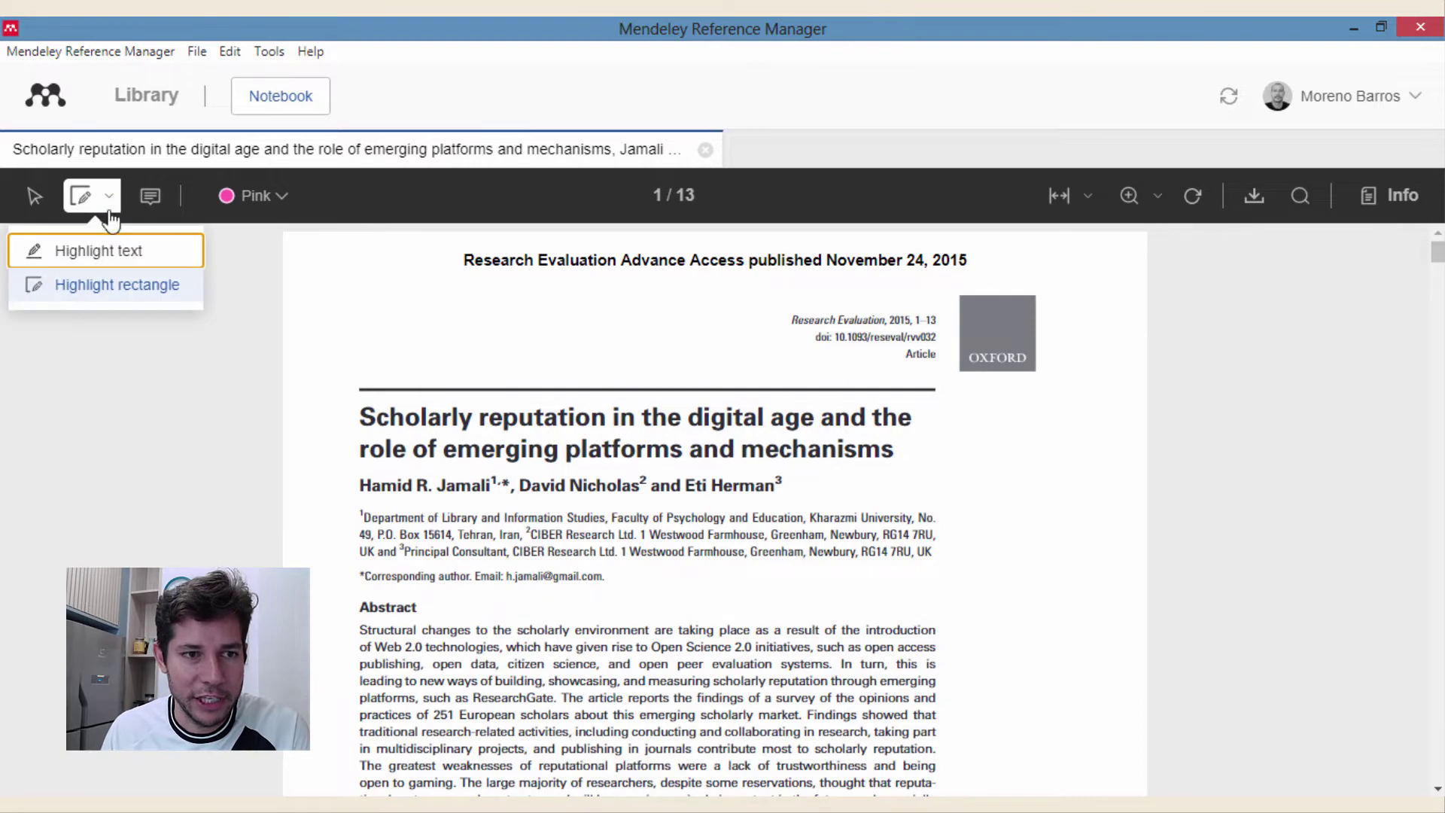
left_click(98, 256)
scroll(655, 526, "down", 10)
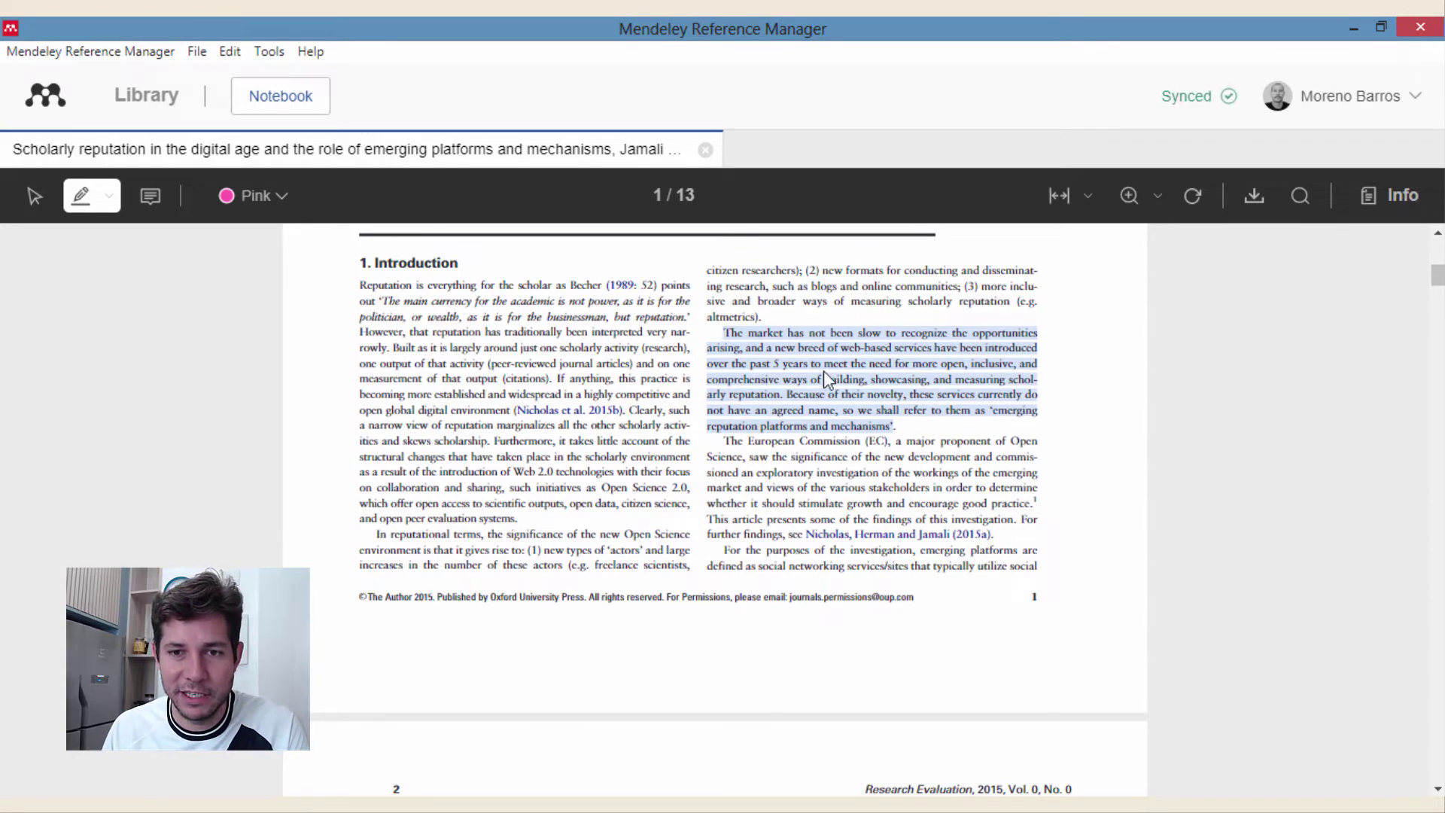
scroll(835, 422, "down", 4)
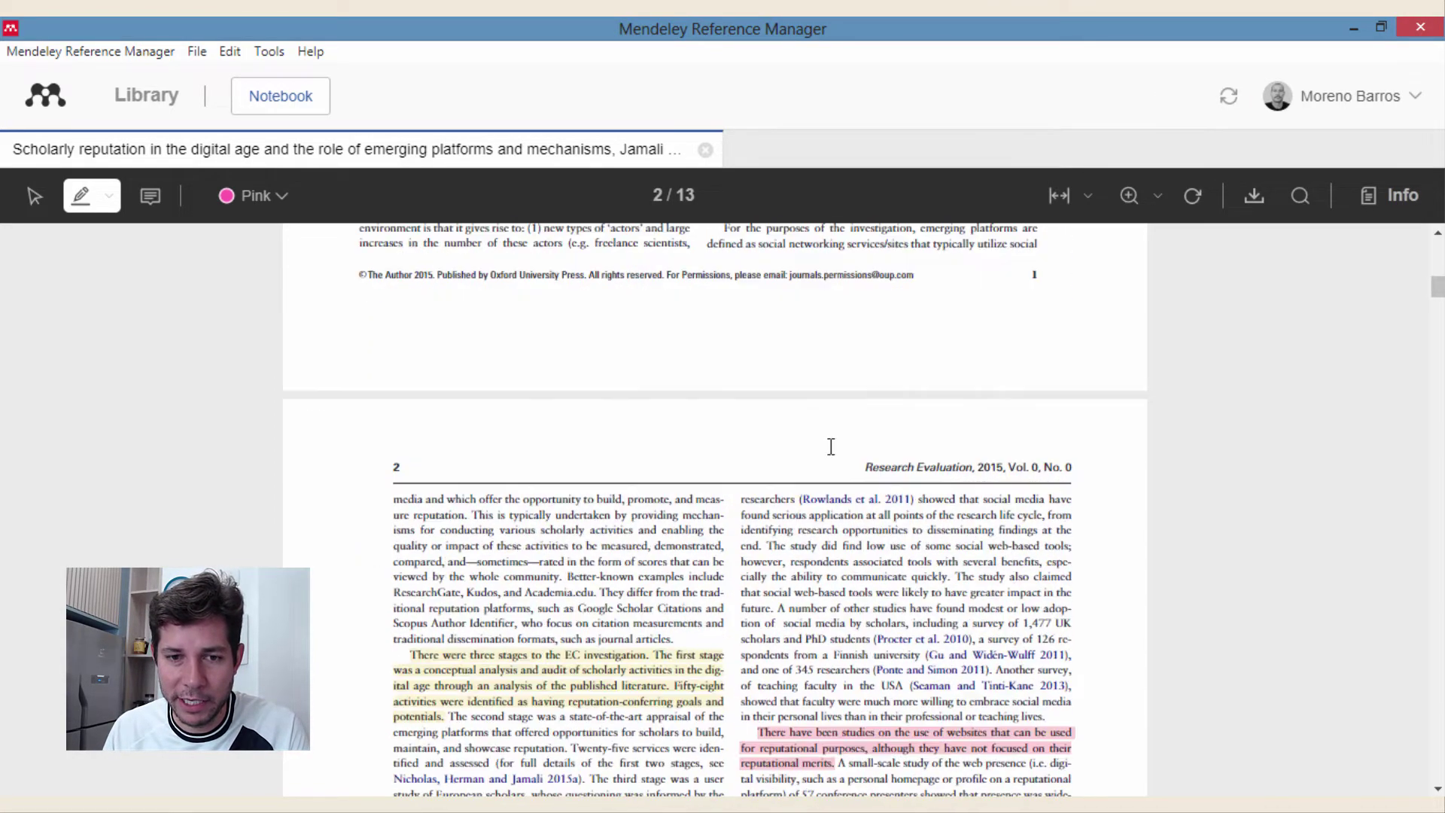
scroll(829, 449, "up", 5)
scroll(827, 451, "up", 2)
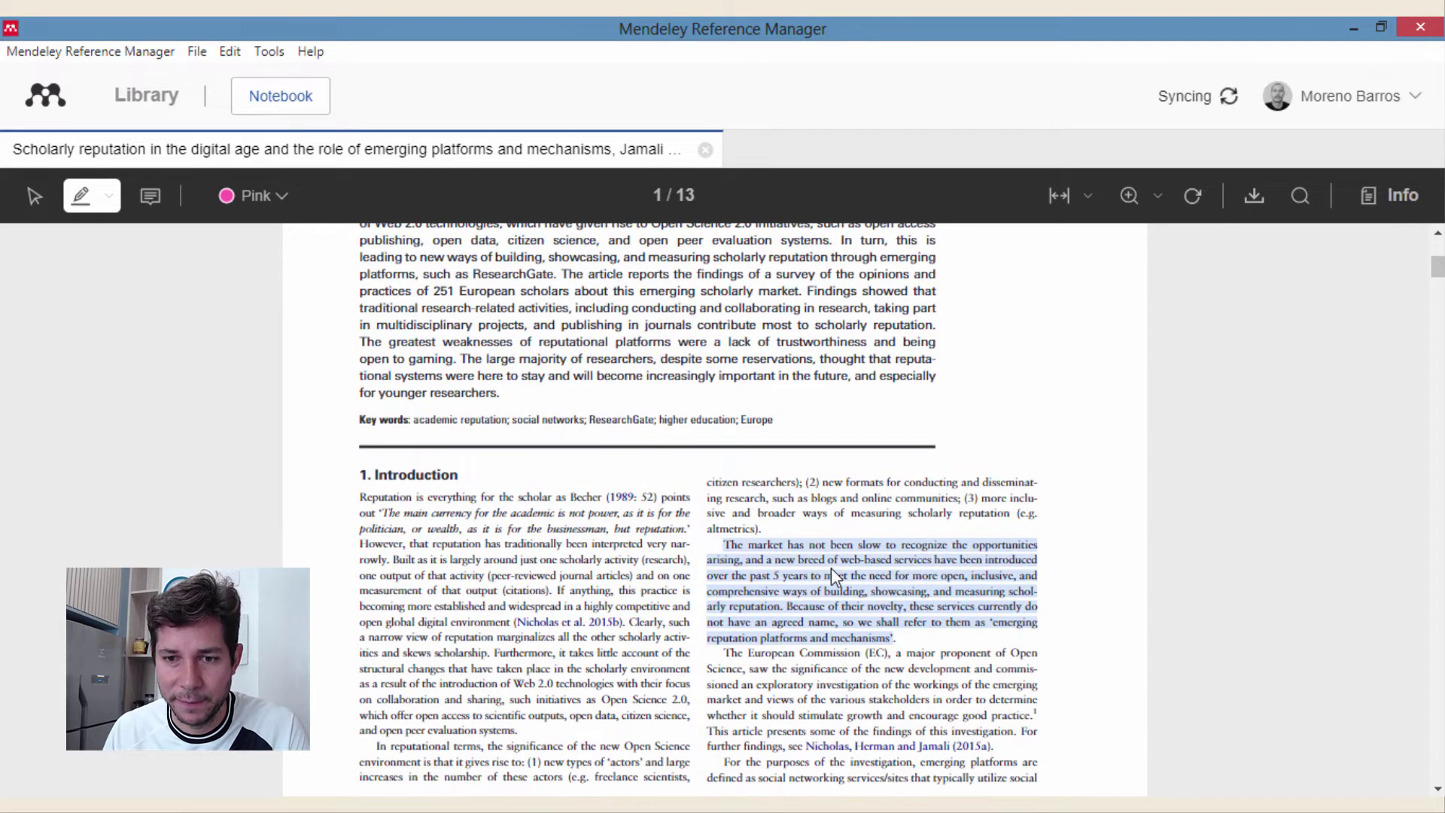
scroll(852, 482, "down", 1)
left_click(858, 463)
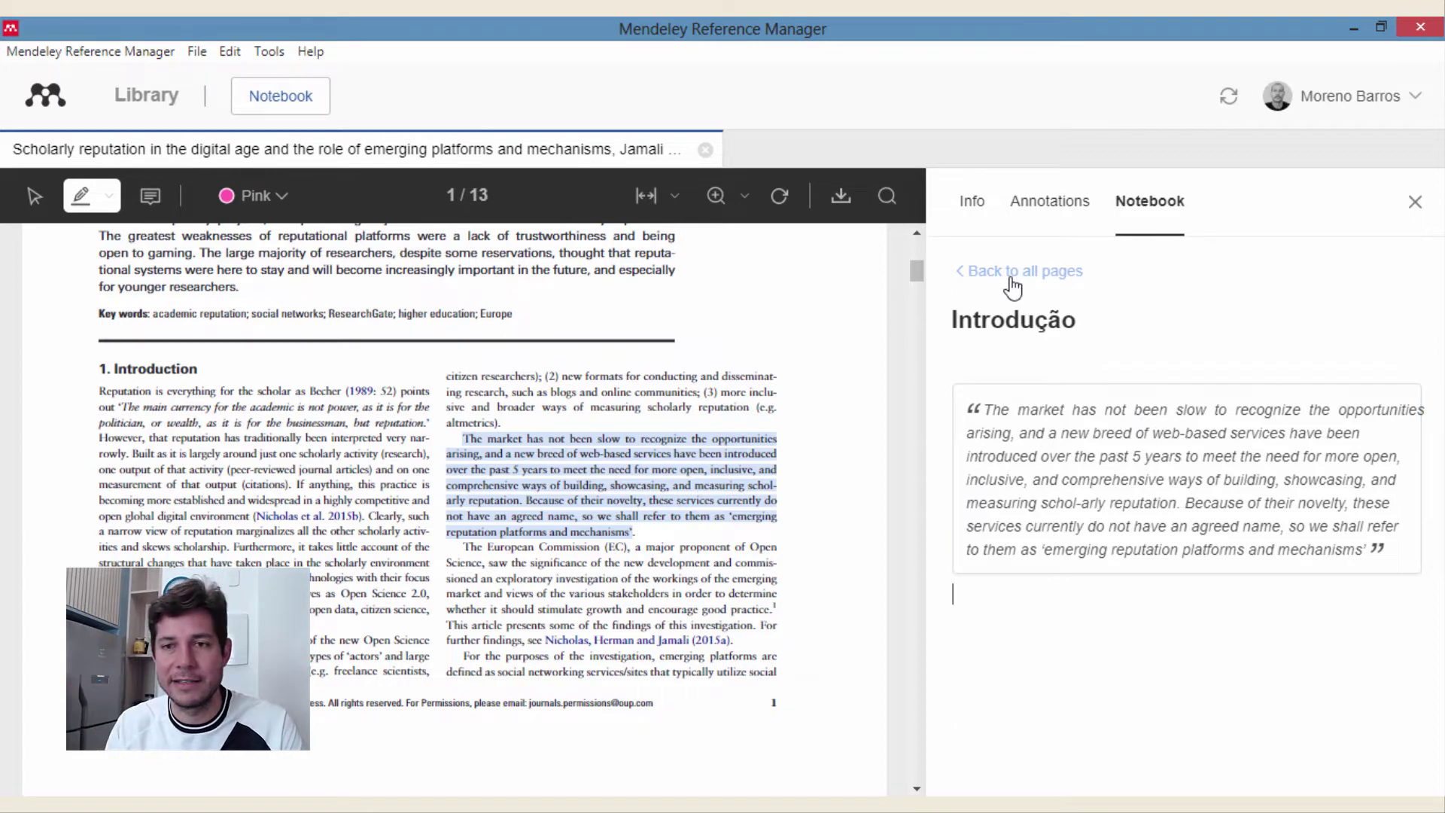
scroll(740, 480, "down", 2)
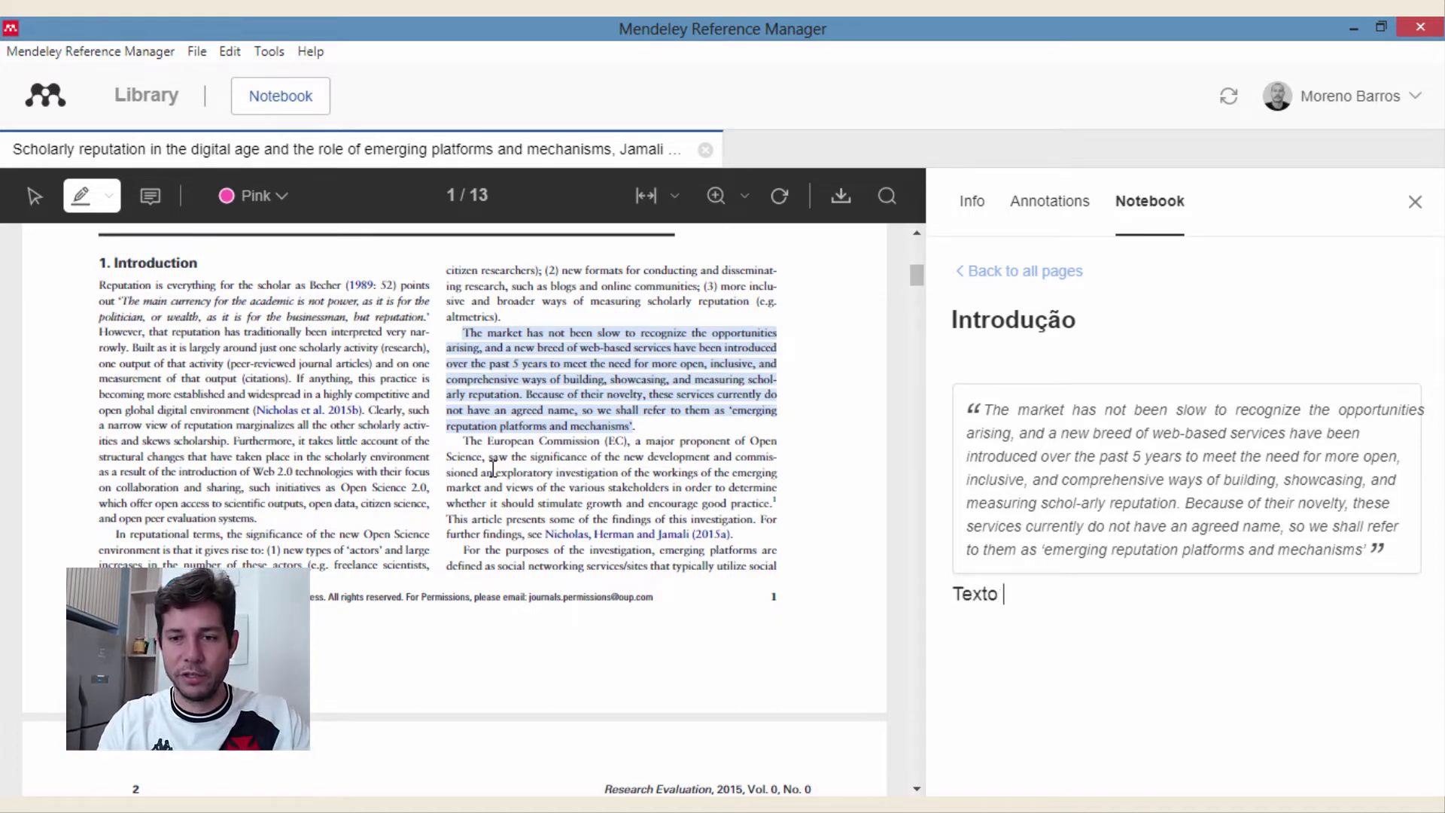
type("do Jamali")
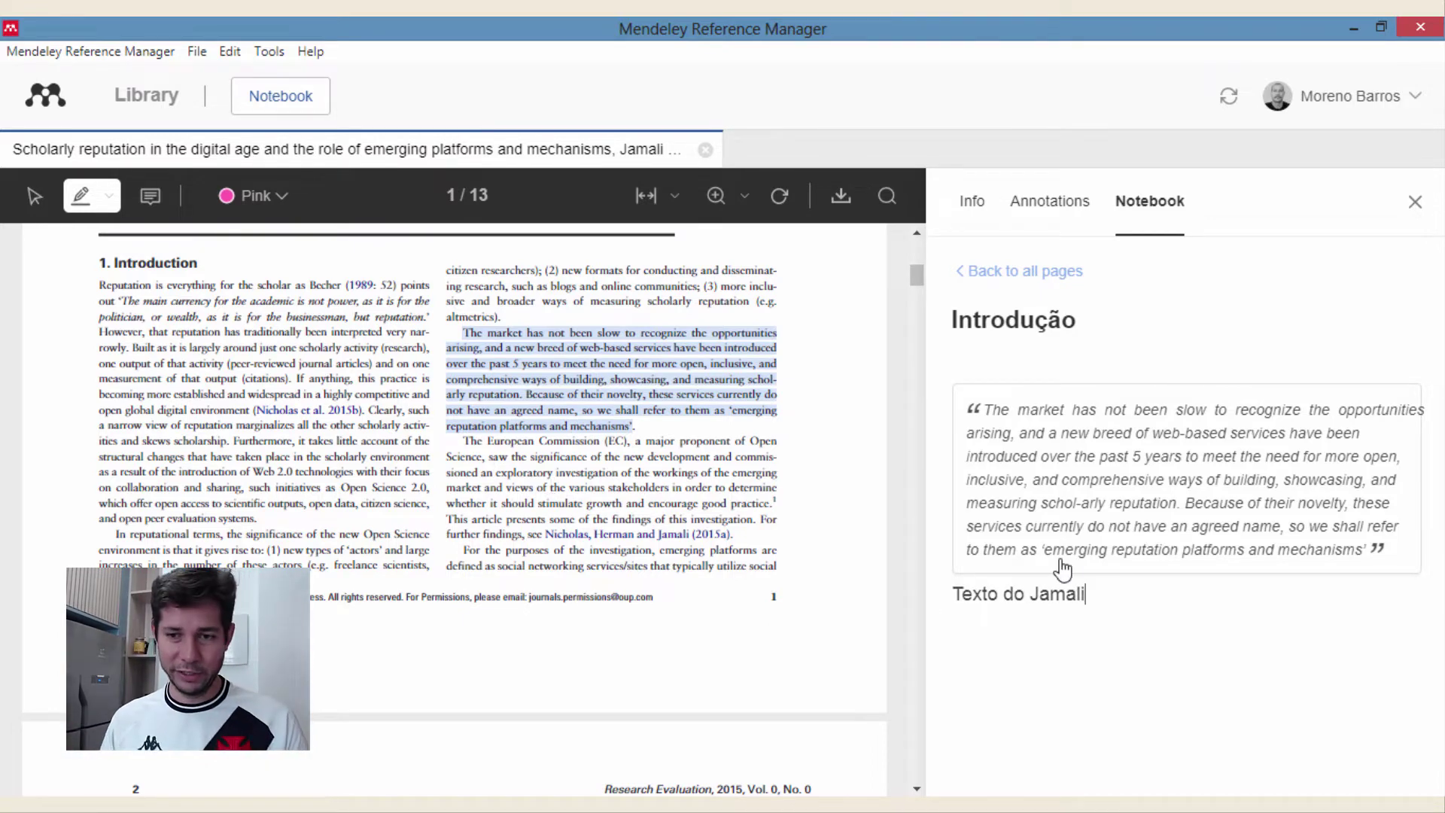
left_click_drag(1104, 593, 936, 592)
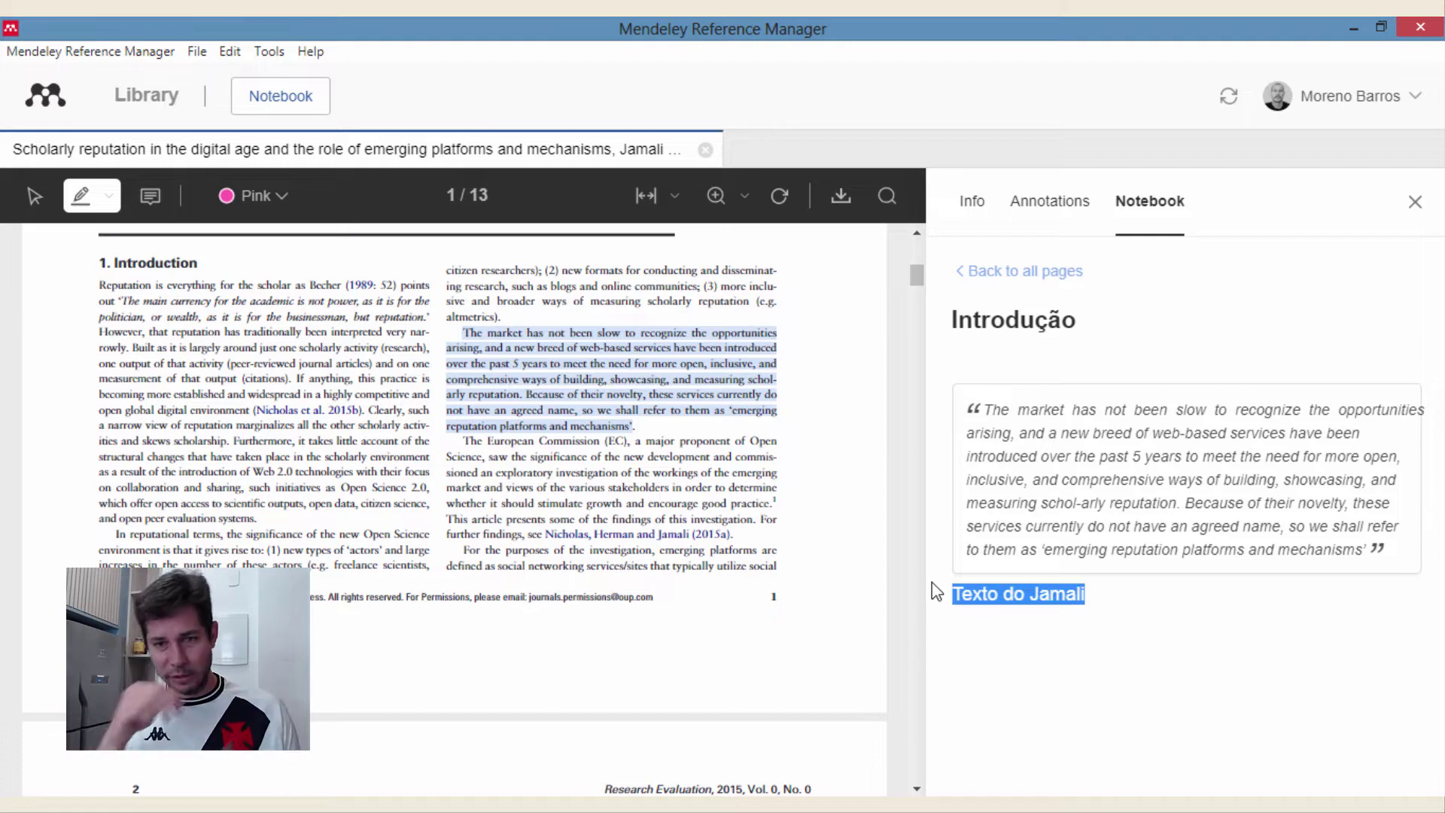
type("pági")
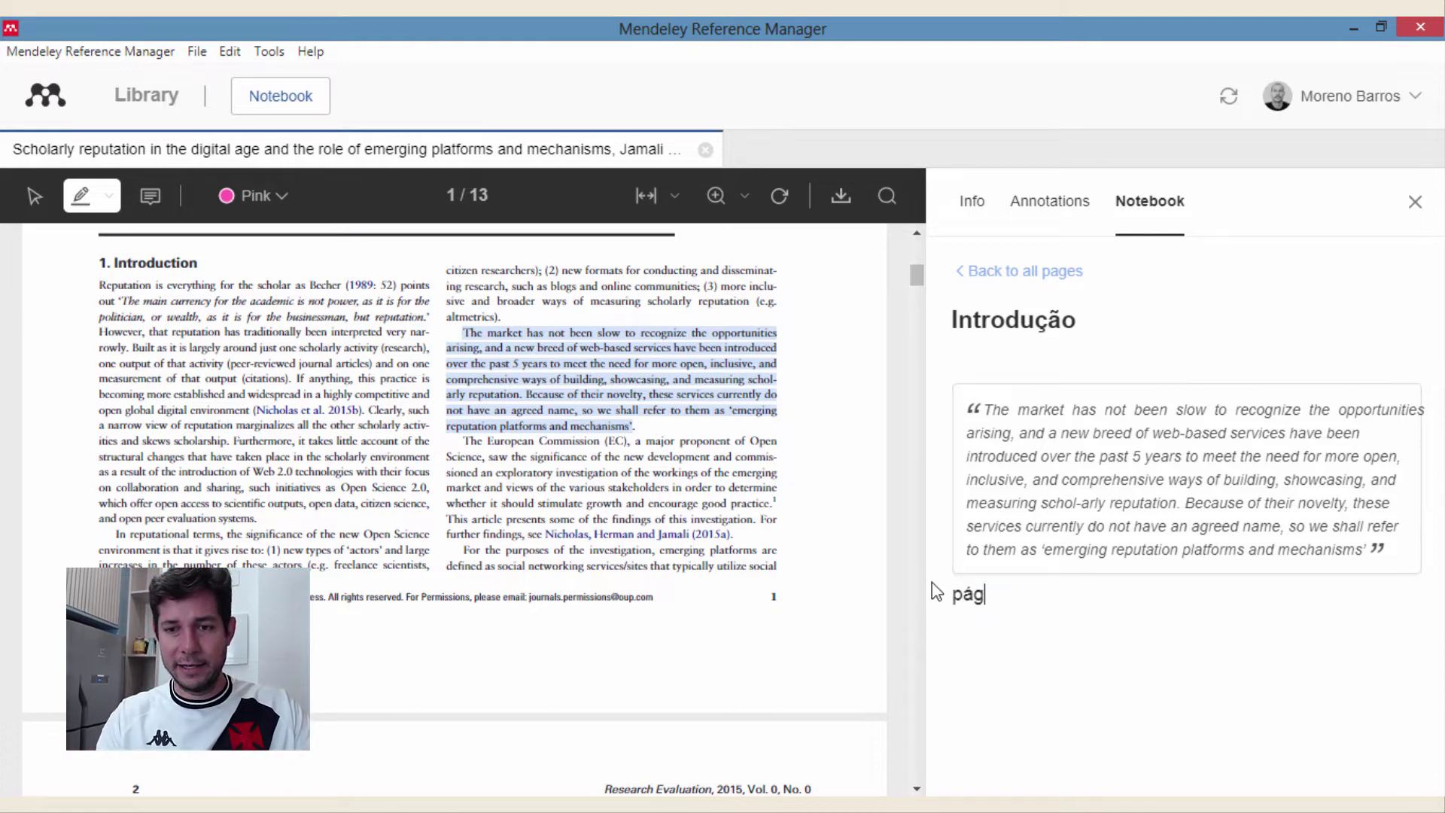
key("BackSpace")
key("BackSpace")
key("BackSpace")
key("BackSpace")
type("f")
key("BackSpace")
Step: Add the remark "verificaf essa passagem em comparação com o texto do" plus the author's first name below the quote on the "Introdução" page
type("ve")
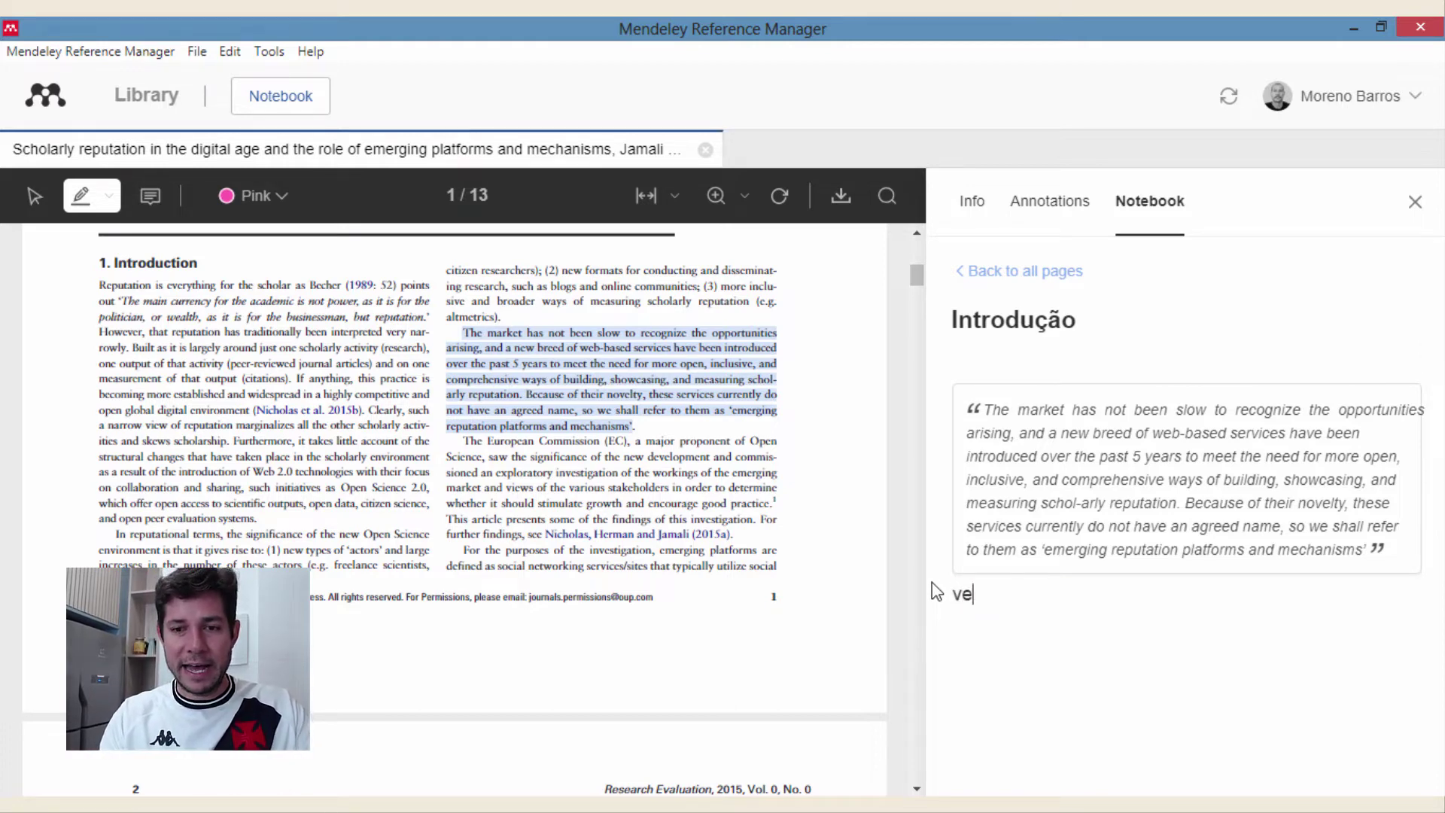
type("rificaf es")
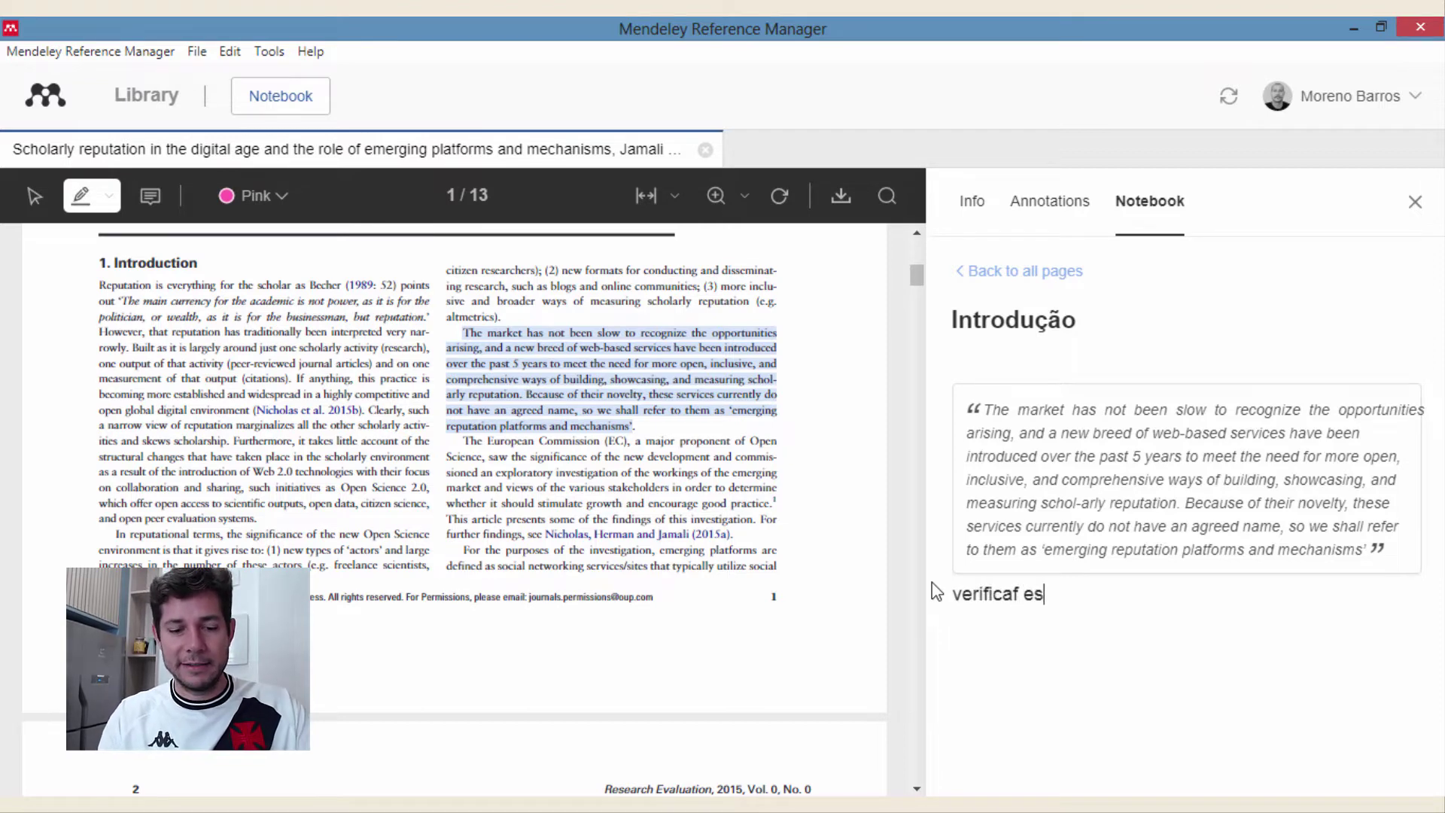
type("sa passagem em compara")
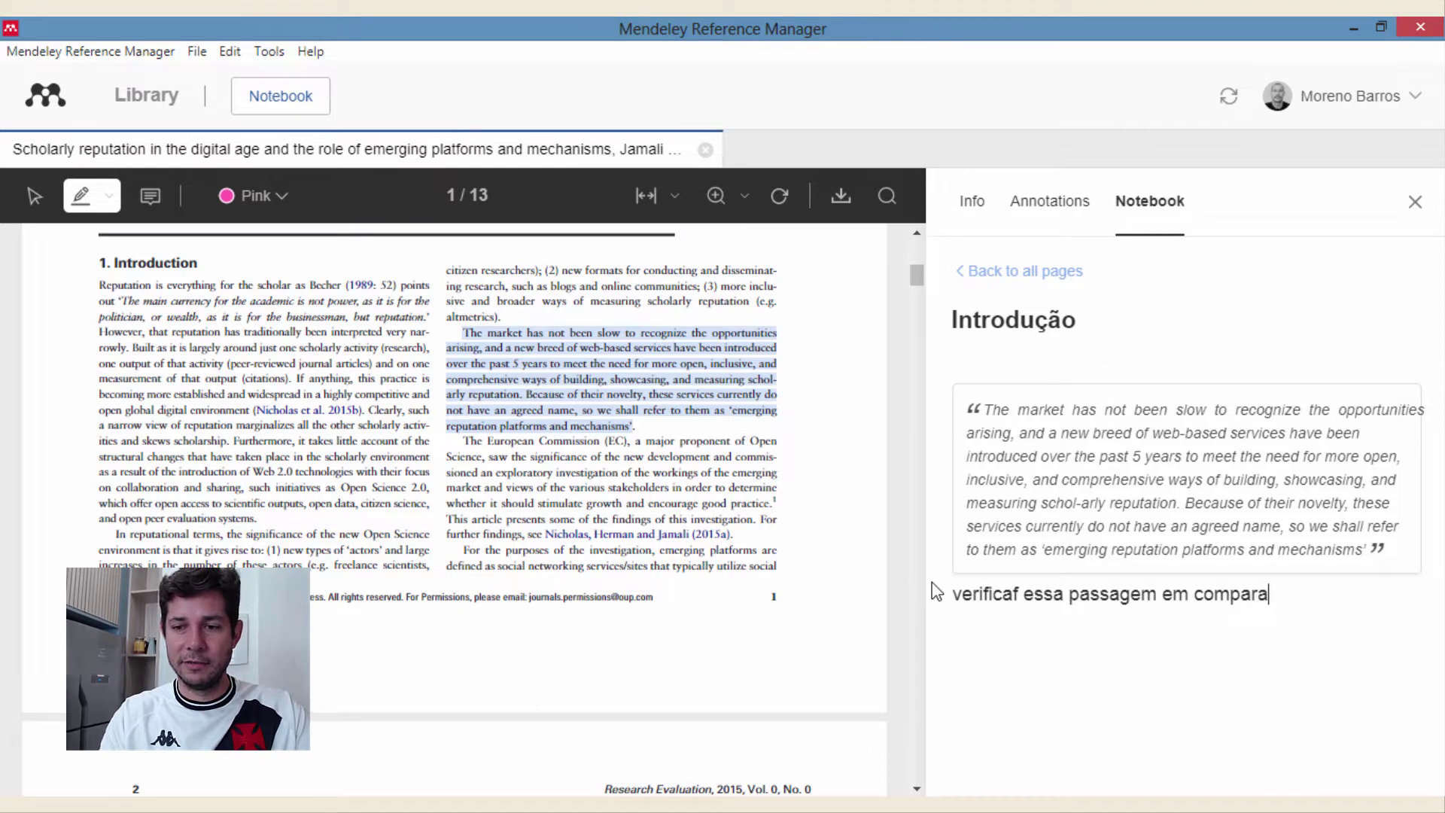
type("ção com o text")
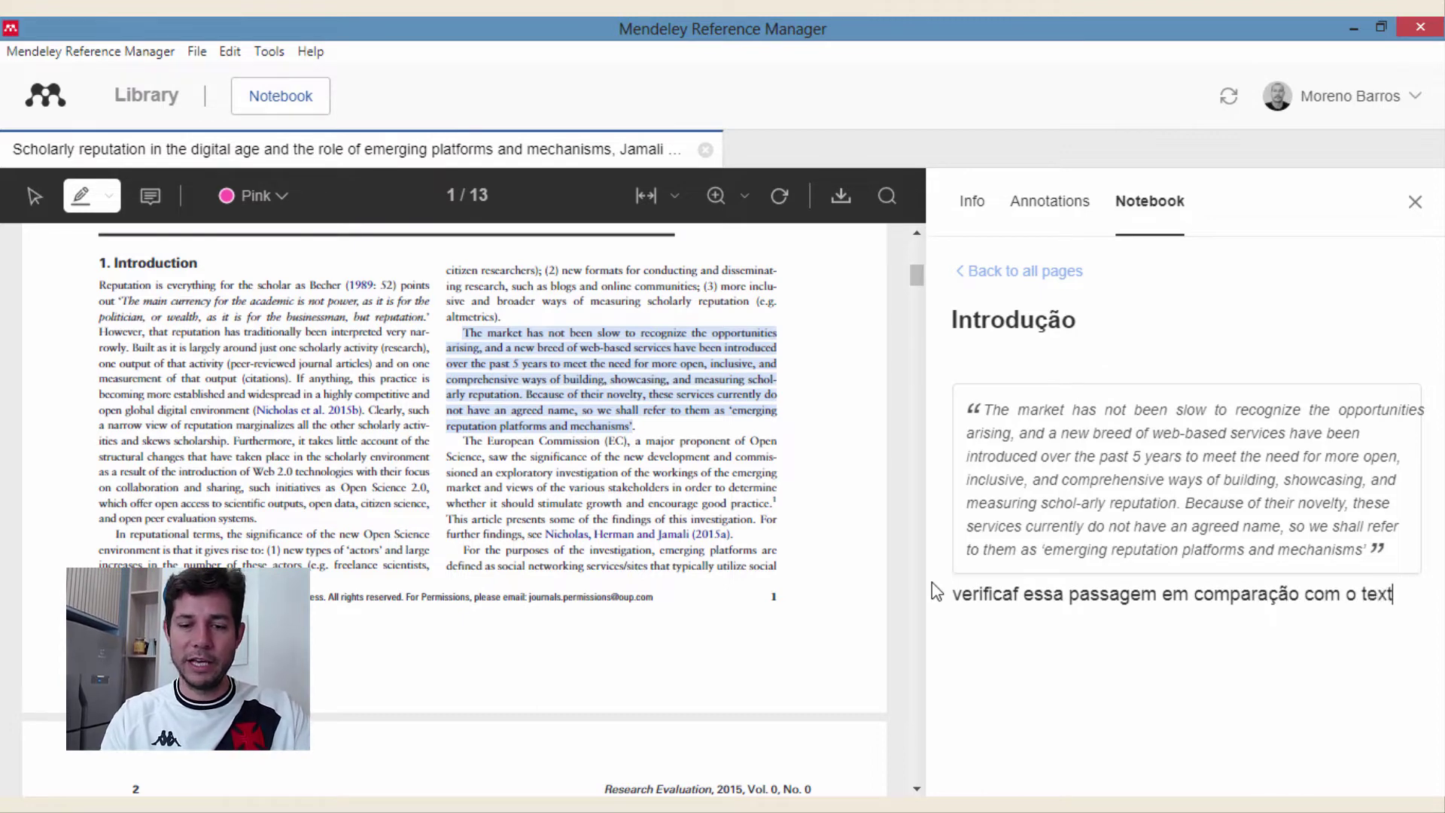
type("o do Ramin")
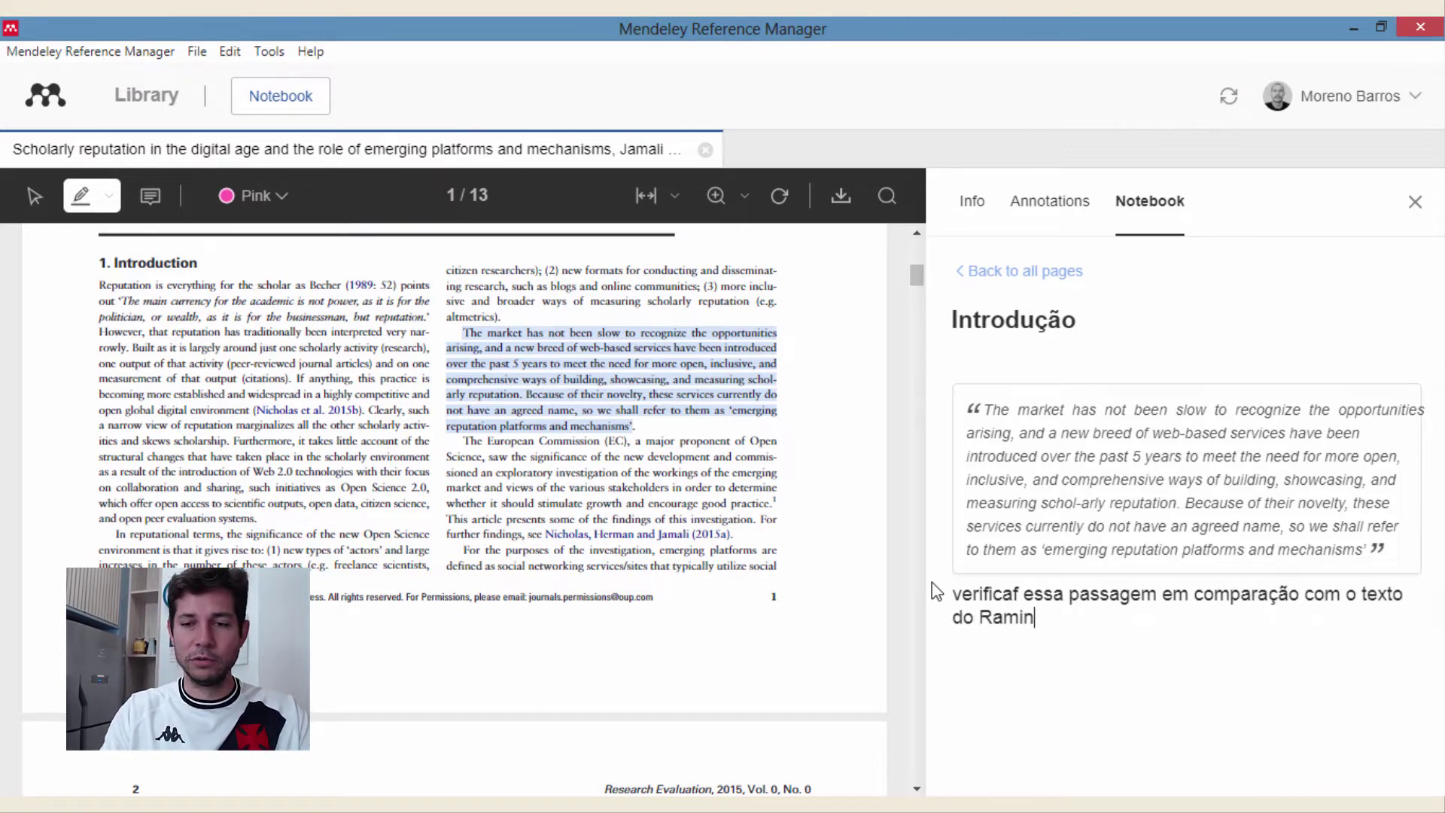
key("BackSpace")
key("BackSpace")
type("muno")
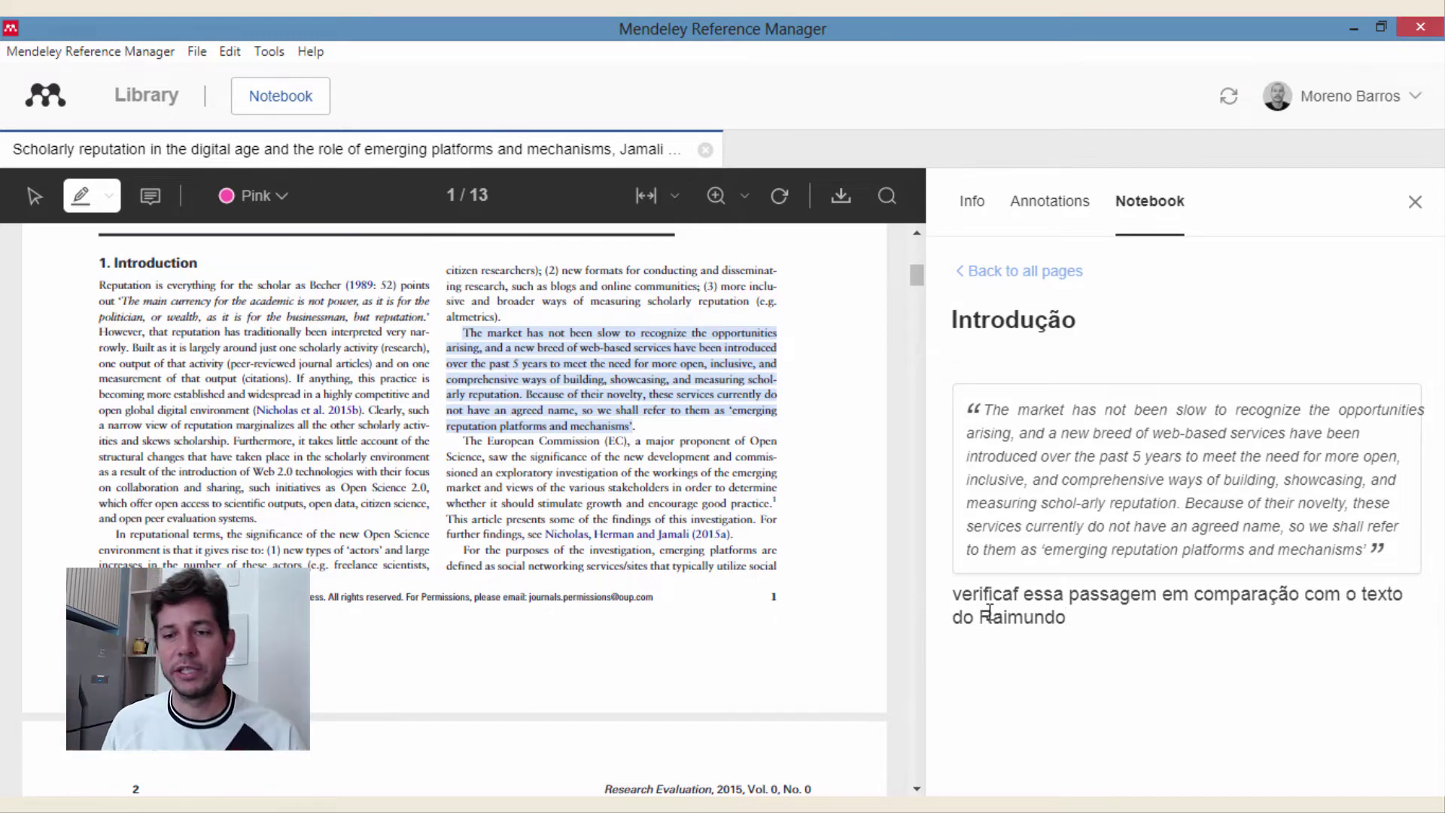
left_click(1109, 621)
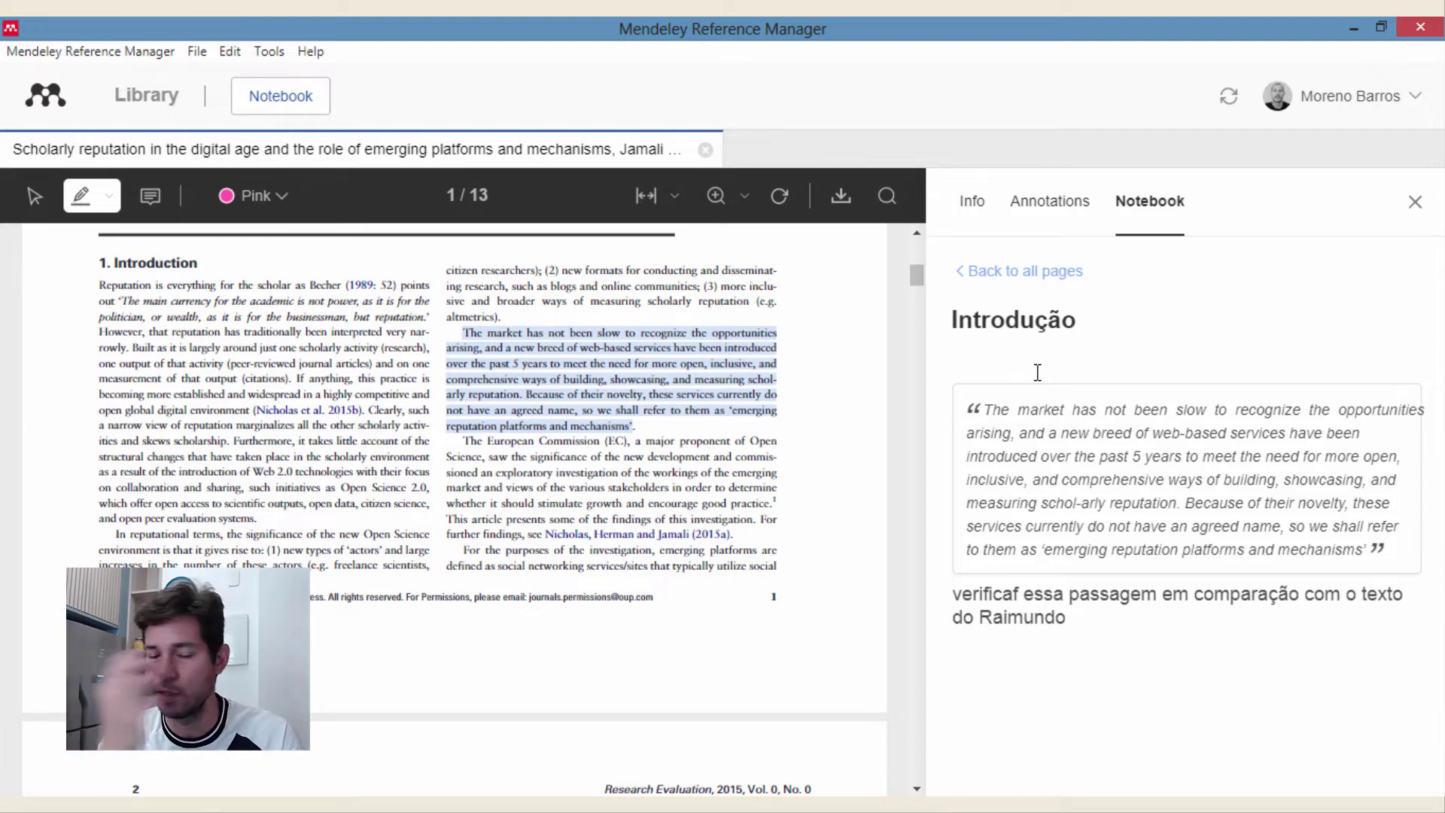
Step: Create a second notebook page titled "Conclusão" and return to the list of all pages
left_click(1415, 201)
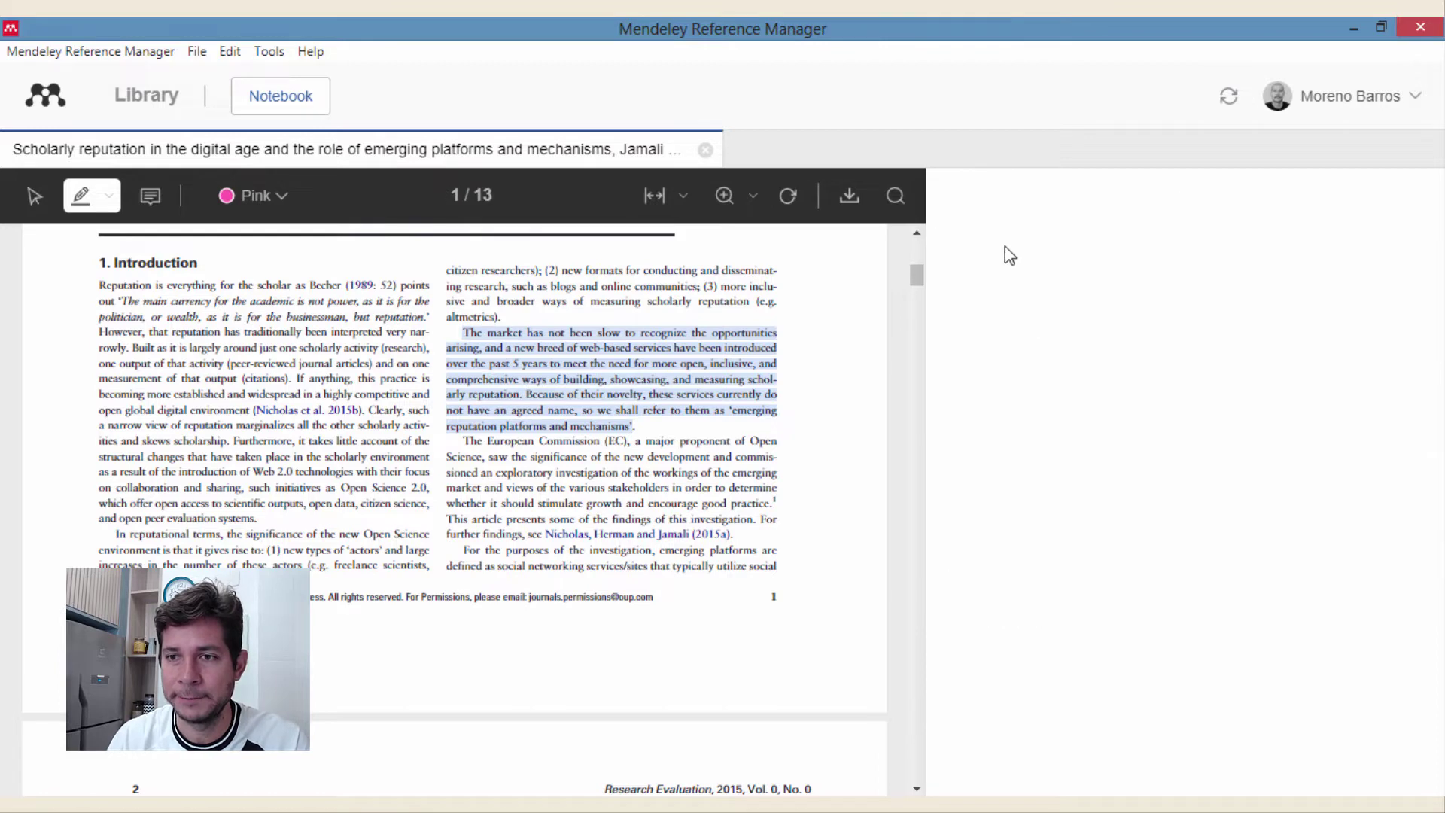
left_click(1391, 196)
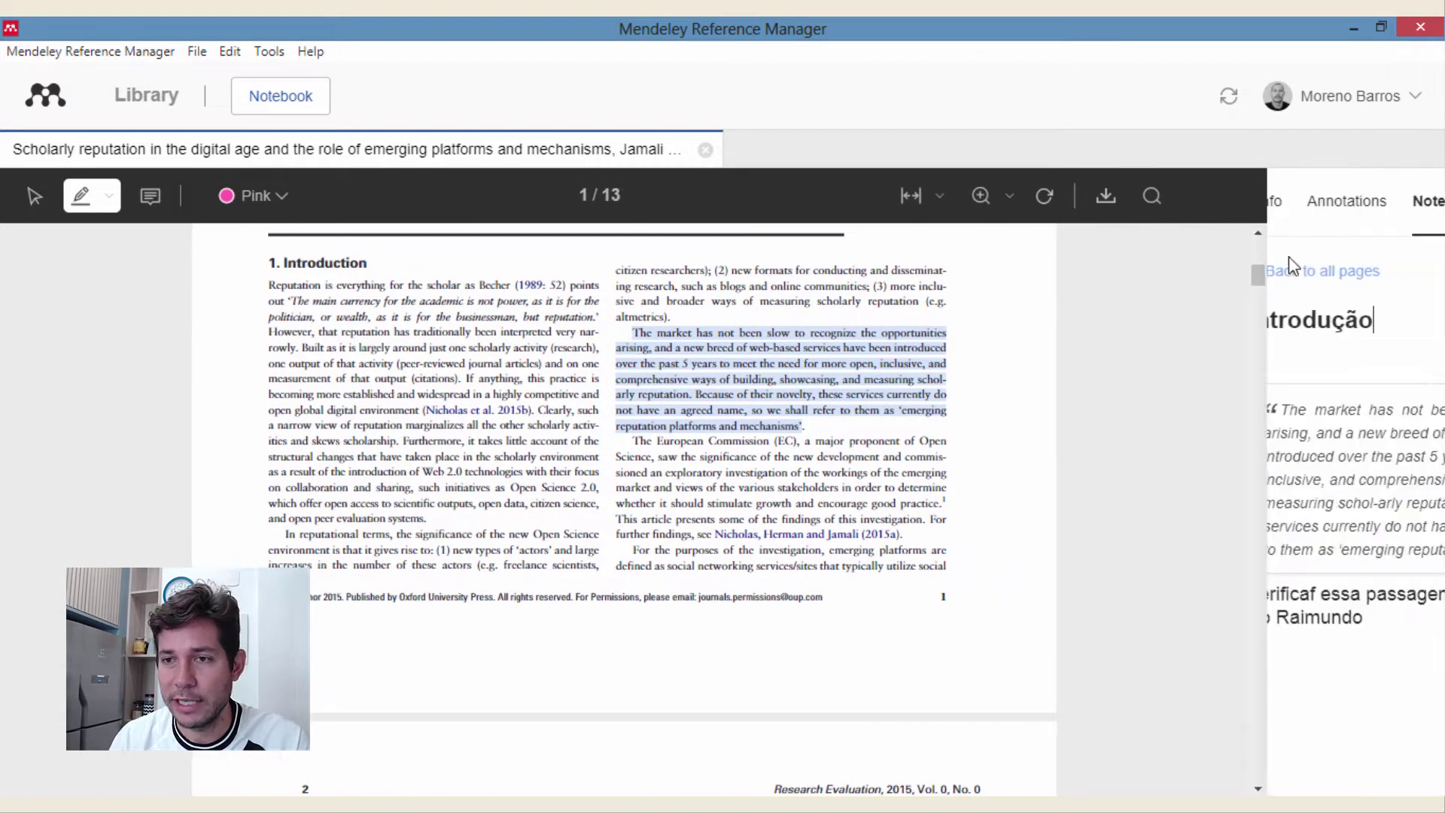
left_click(1062, 269)
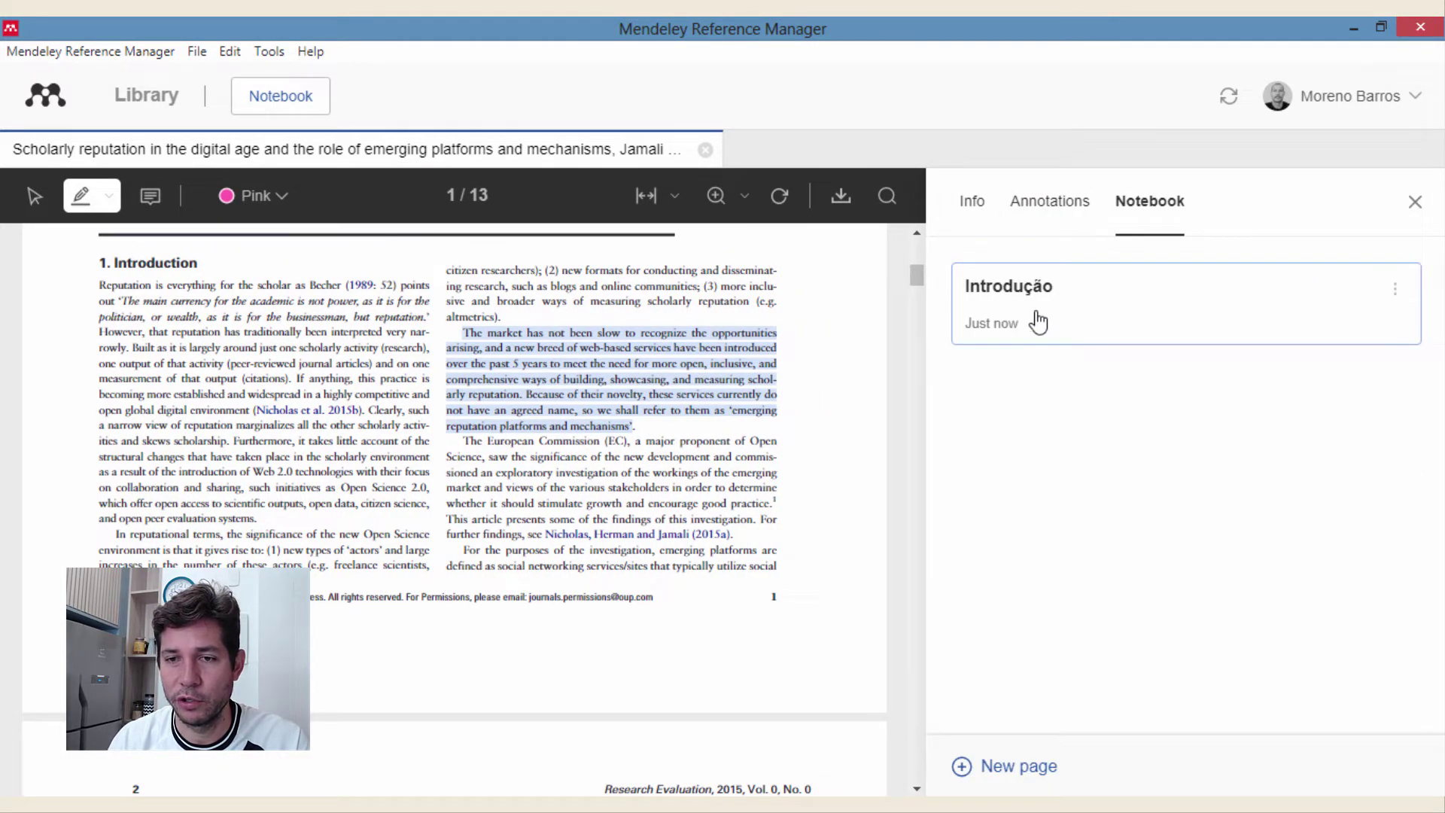
left_click(1042, 771)
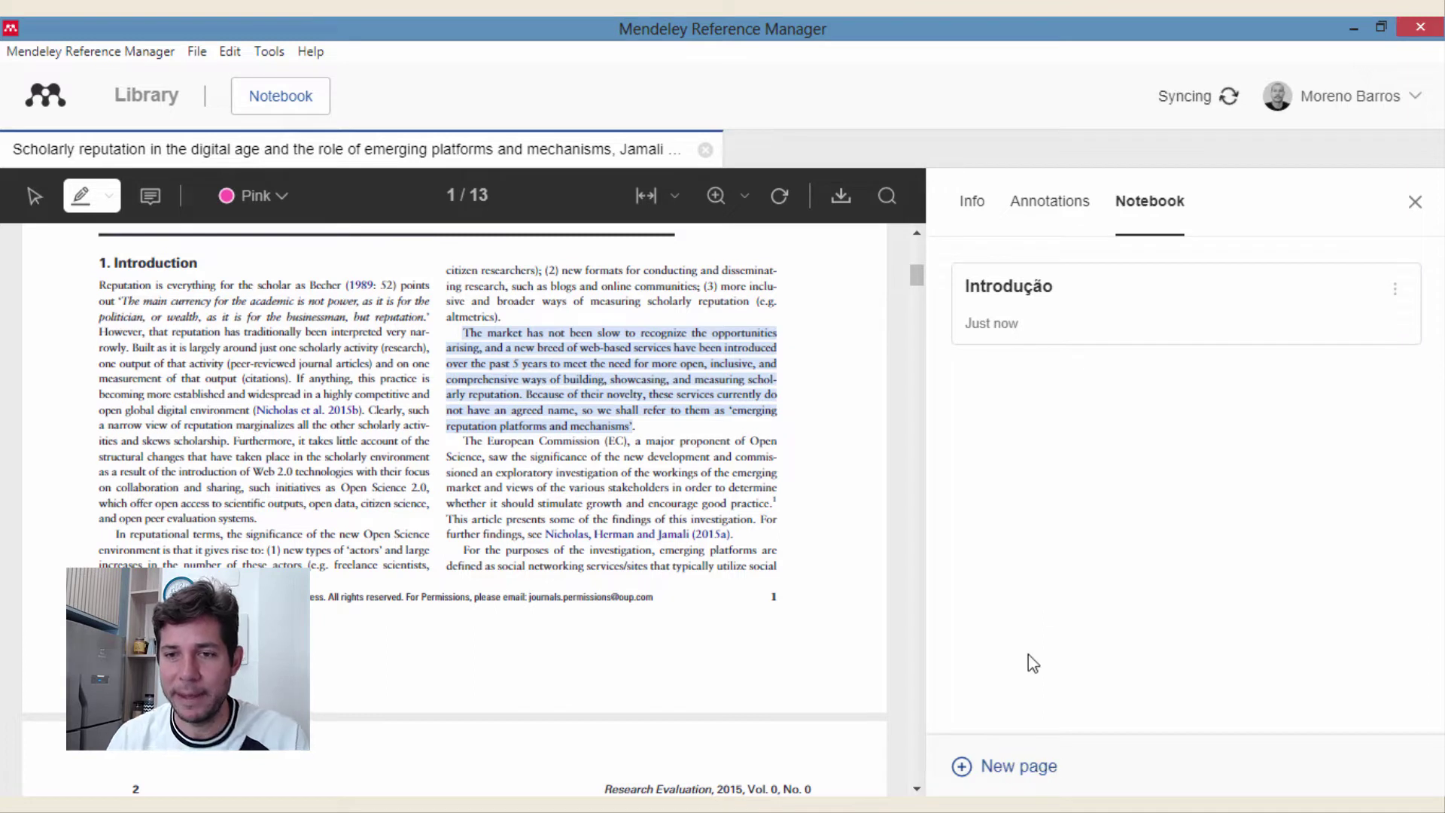
type("con")
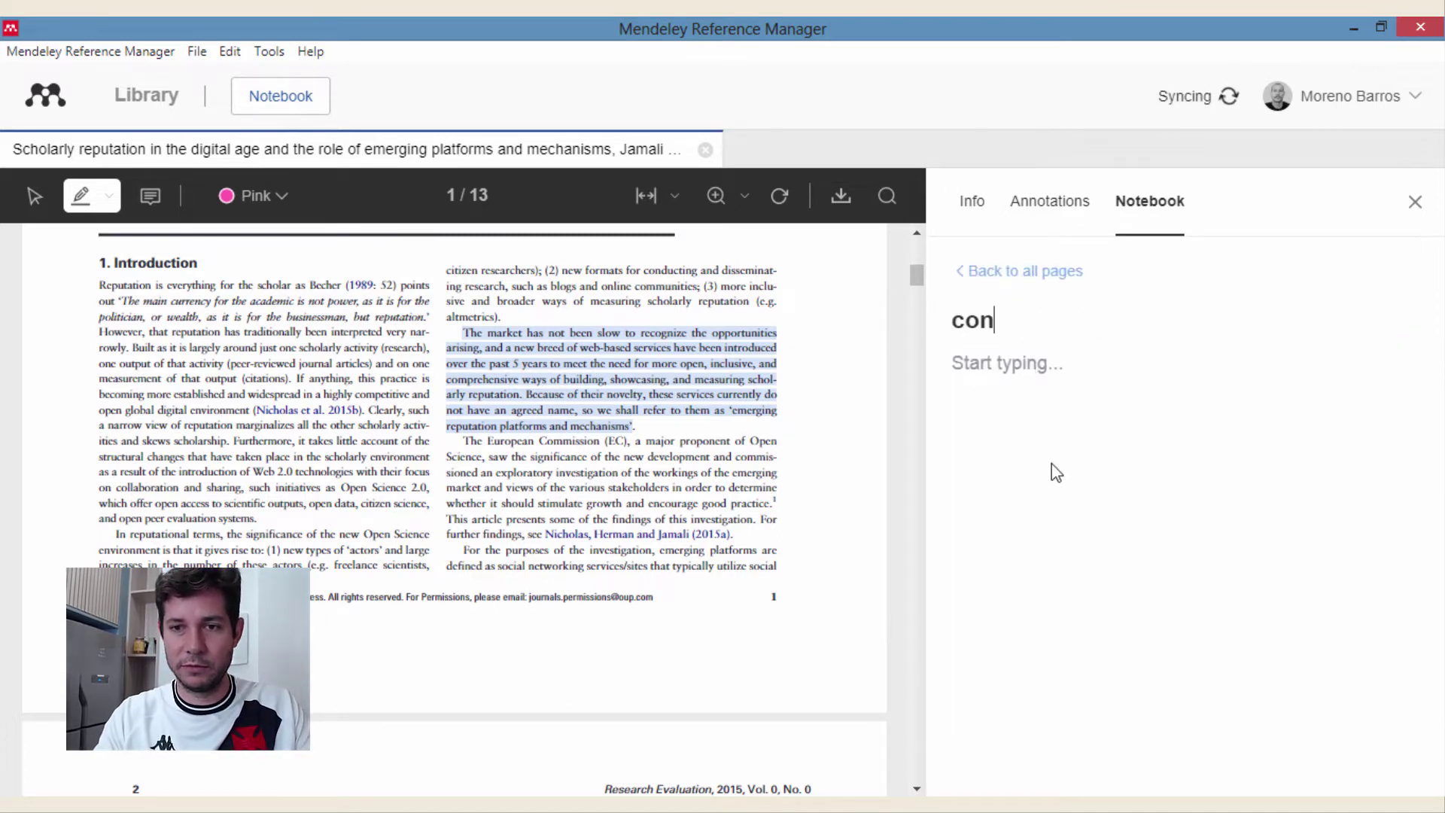
key("BackSpace")
key("BackSpace")
key("BackSpace")
type("Conclusão")
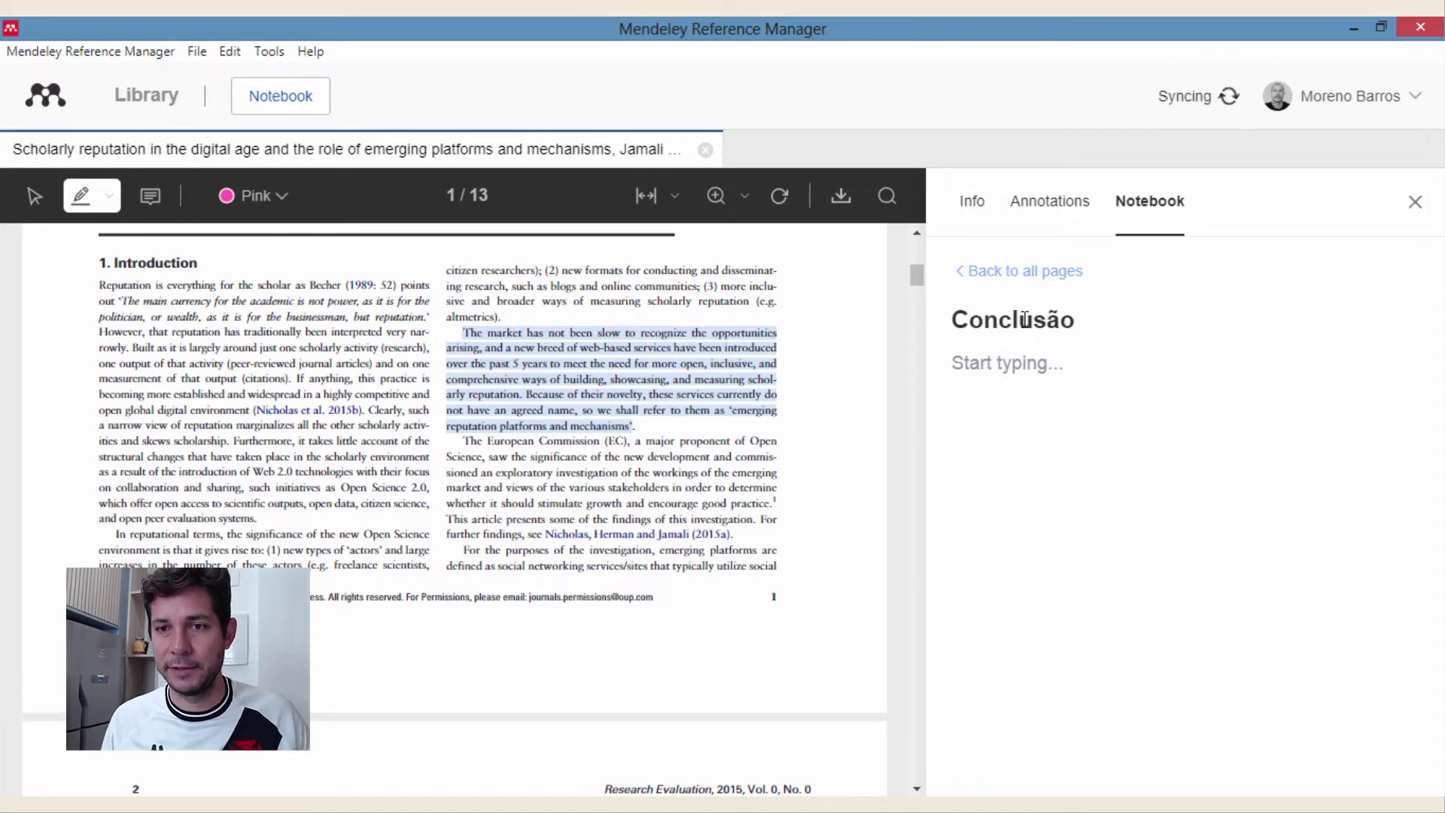
left_click(1028, 272)
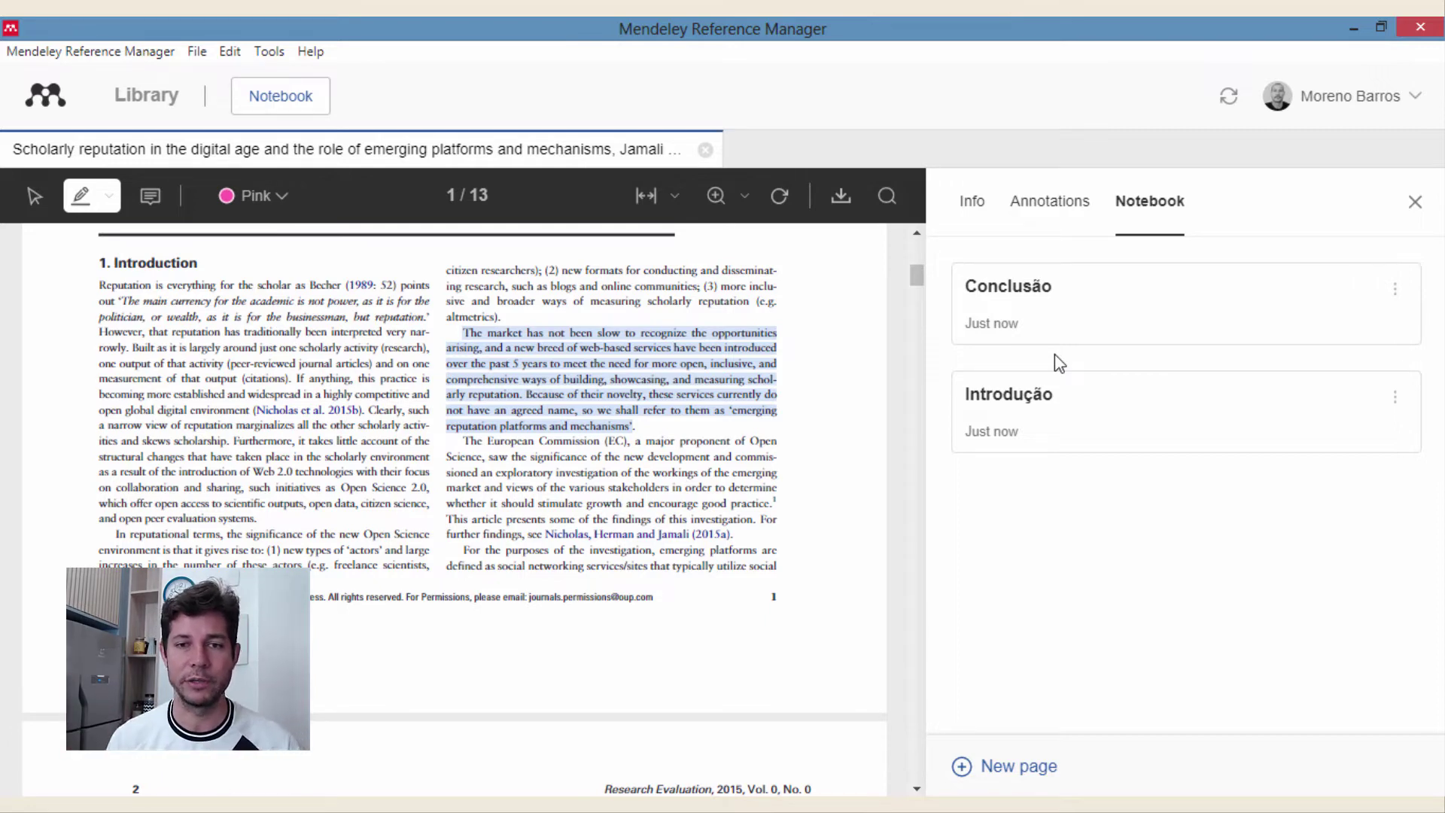
Step: Try to move the "Introdução" page above "Conclusão" in the notebook list, and look into both pages
left_click_drag(1277, 396, 1277, 300)
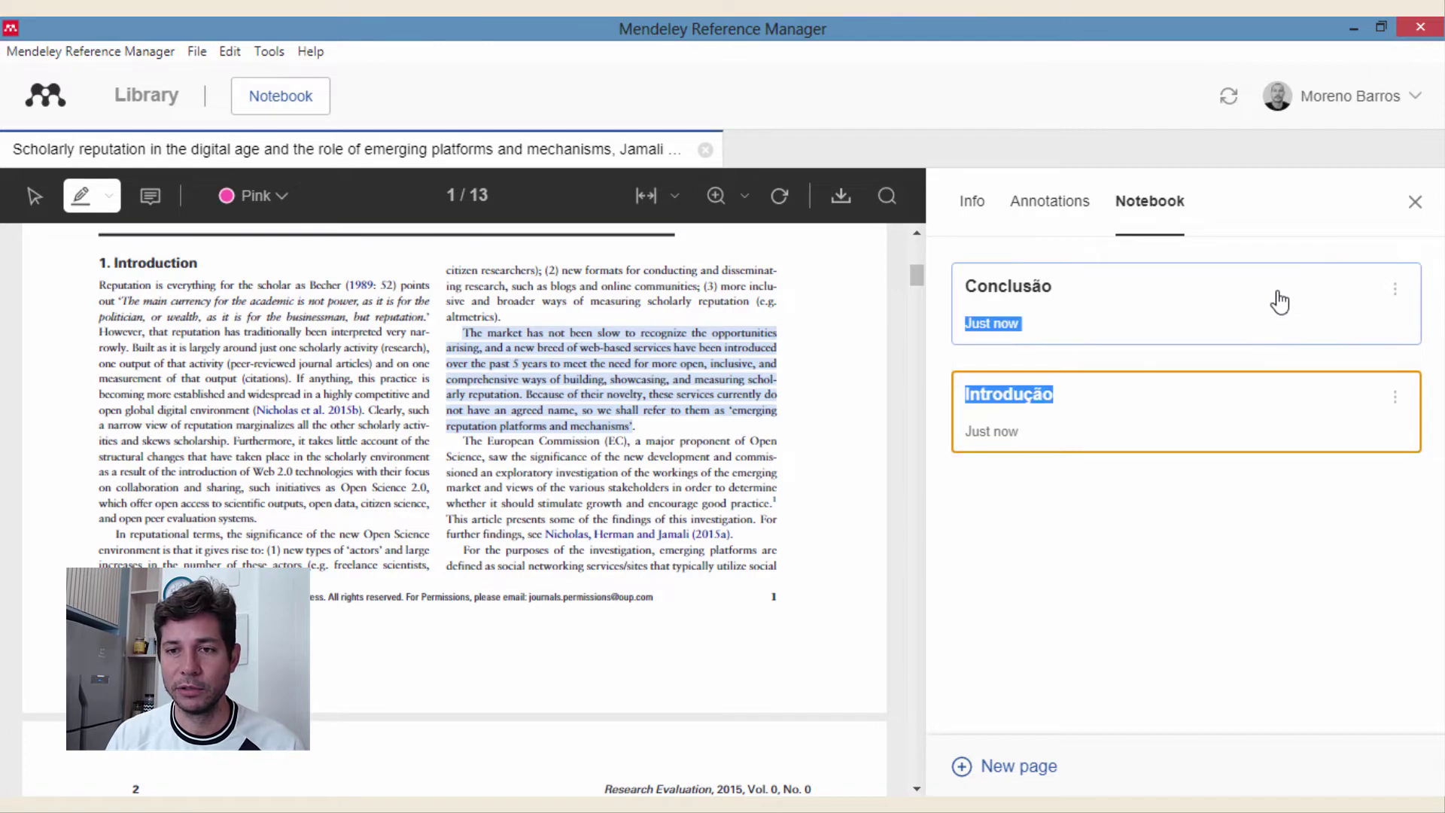
left_click(1267, 322)
left_click(978, 274)
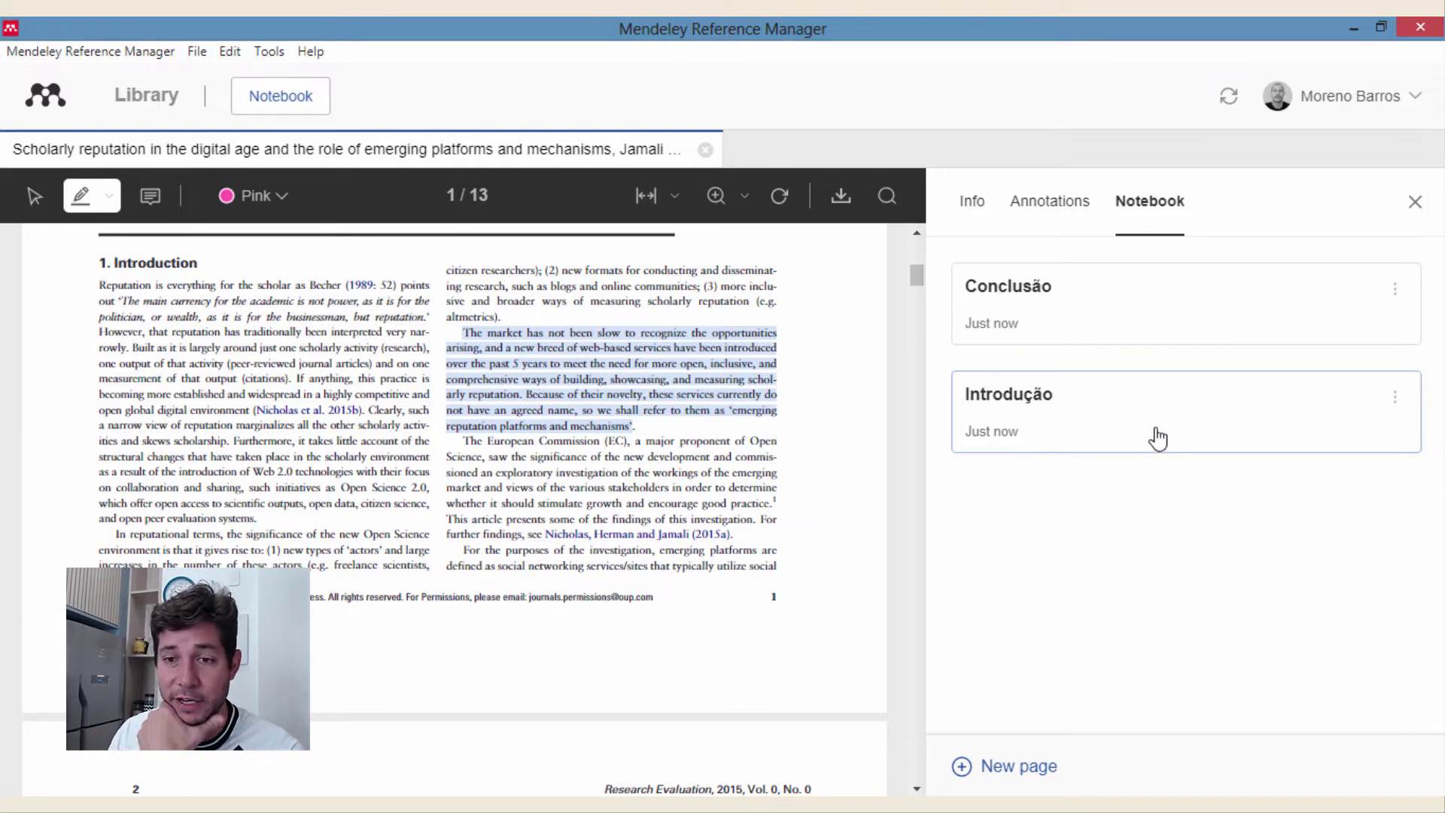
left_click(1092, 425)
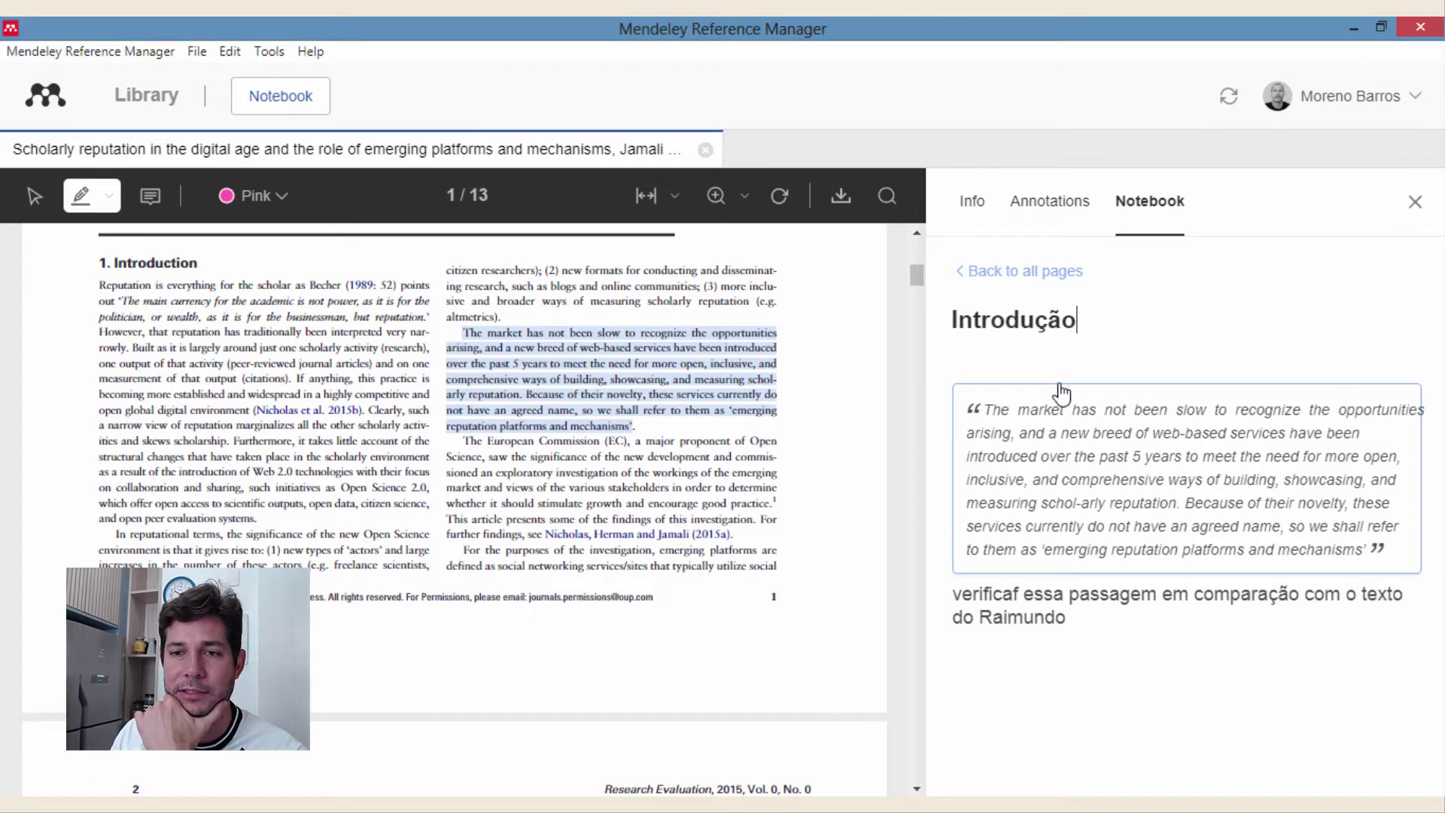
left_click(1053, 273)
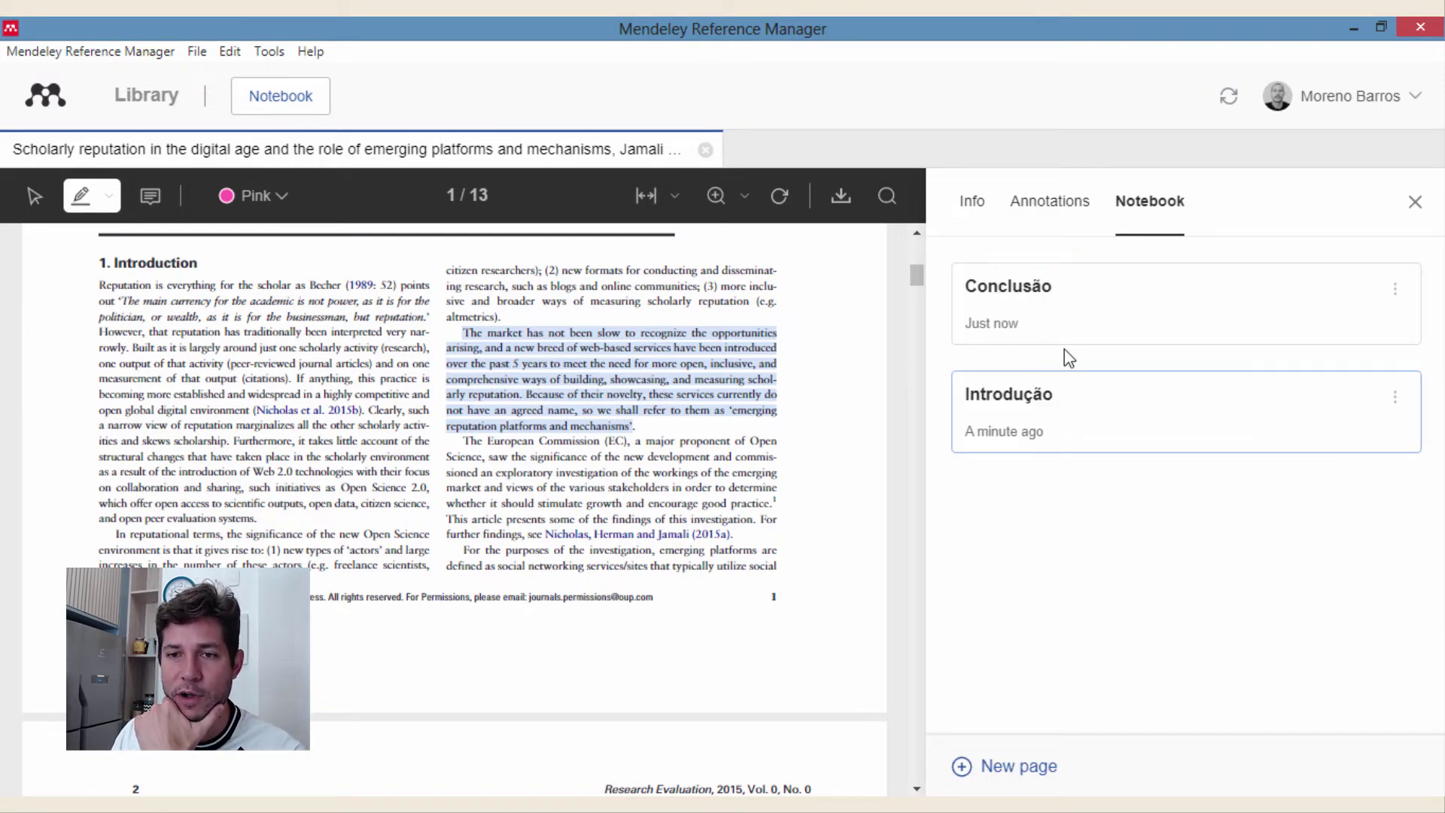
Step: Open the "Conclusão" notebook page and highlight in pink the paragraph starting "Clearly, some of the emerging platforms" on page 11
left_click(1108, 317)
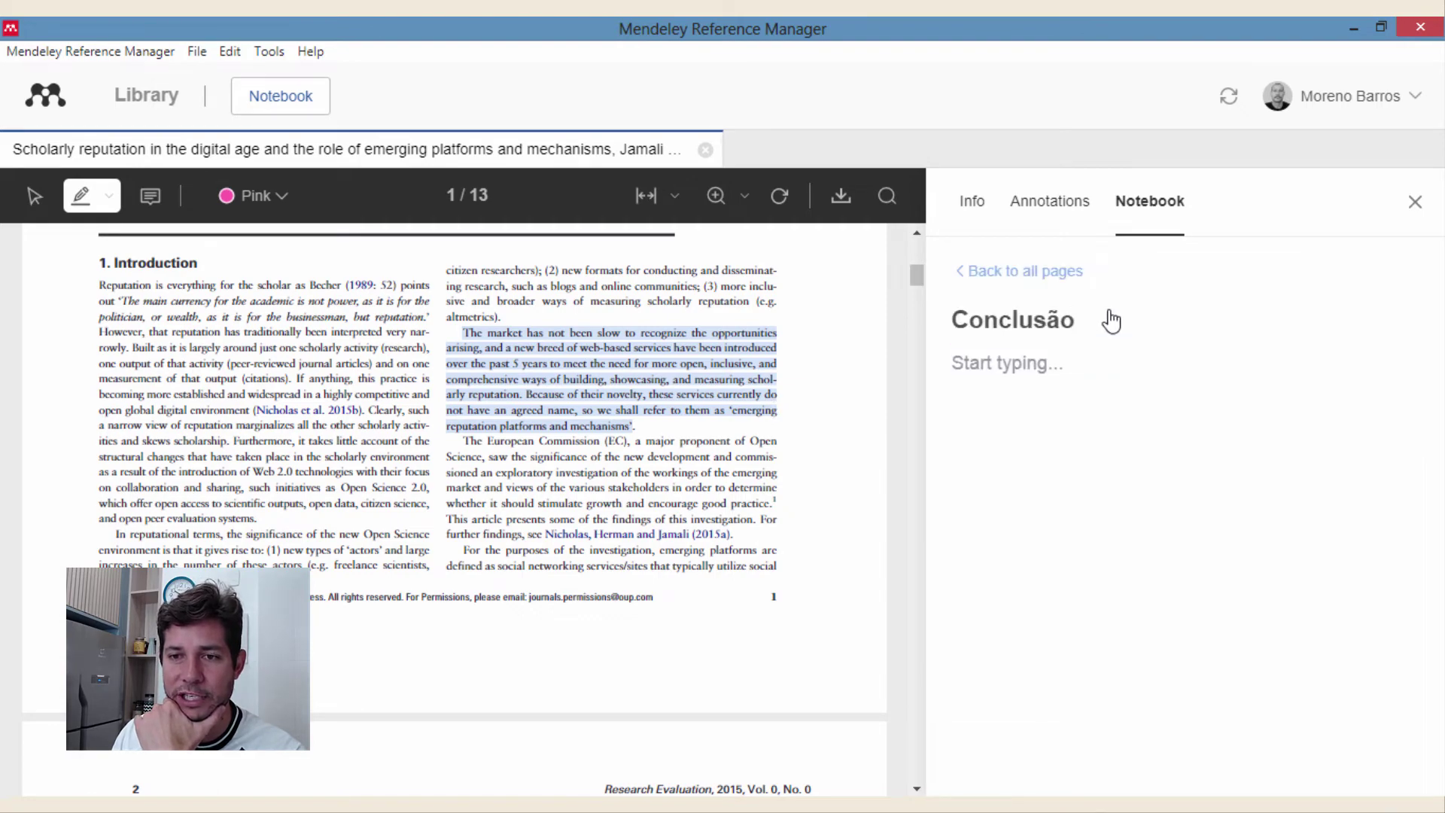
left_click(589, 407)
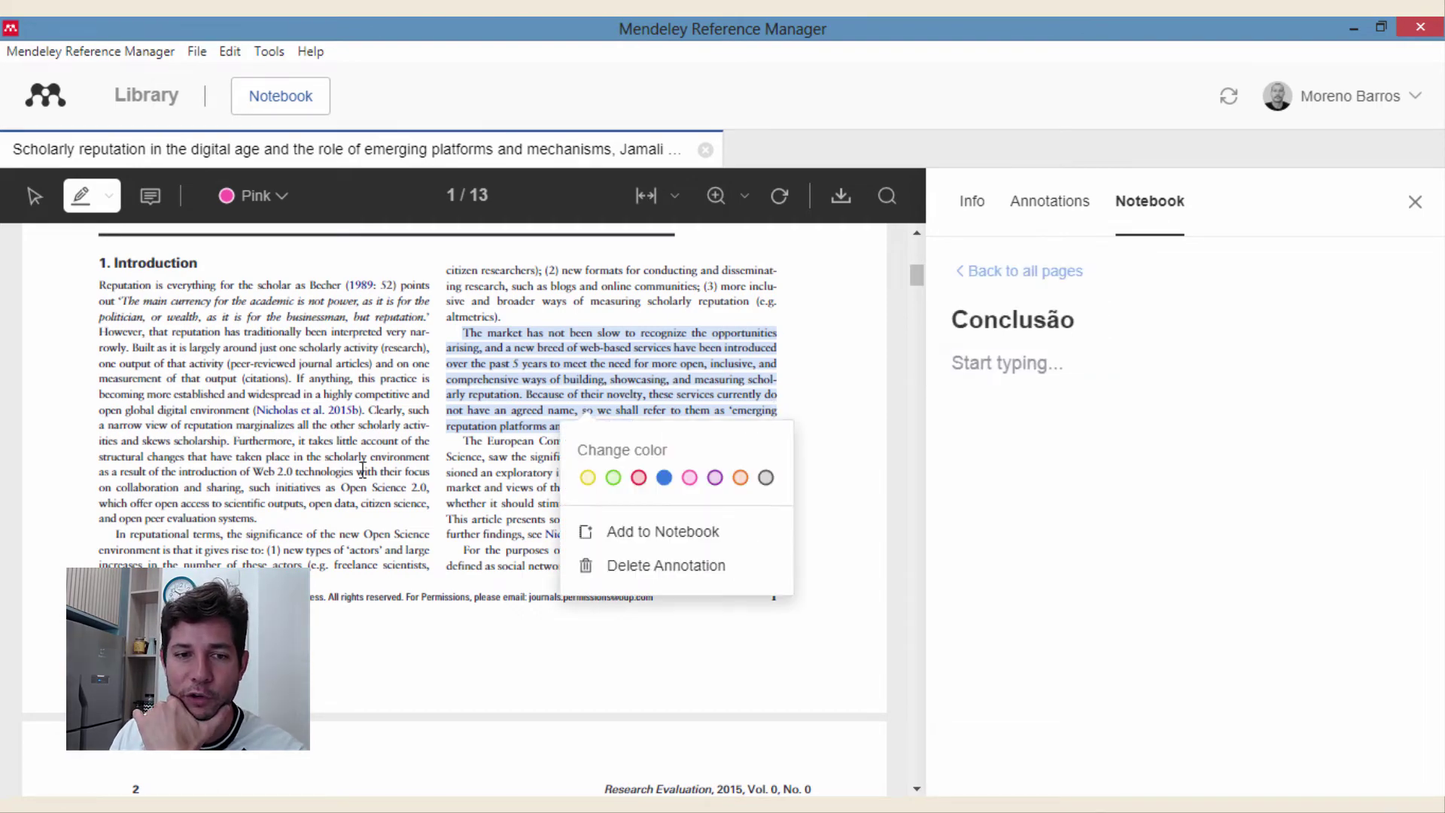
scroll(378, 449, "down", 5)
scroll(378, 449, "down", 10)
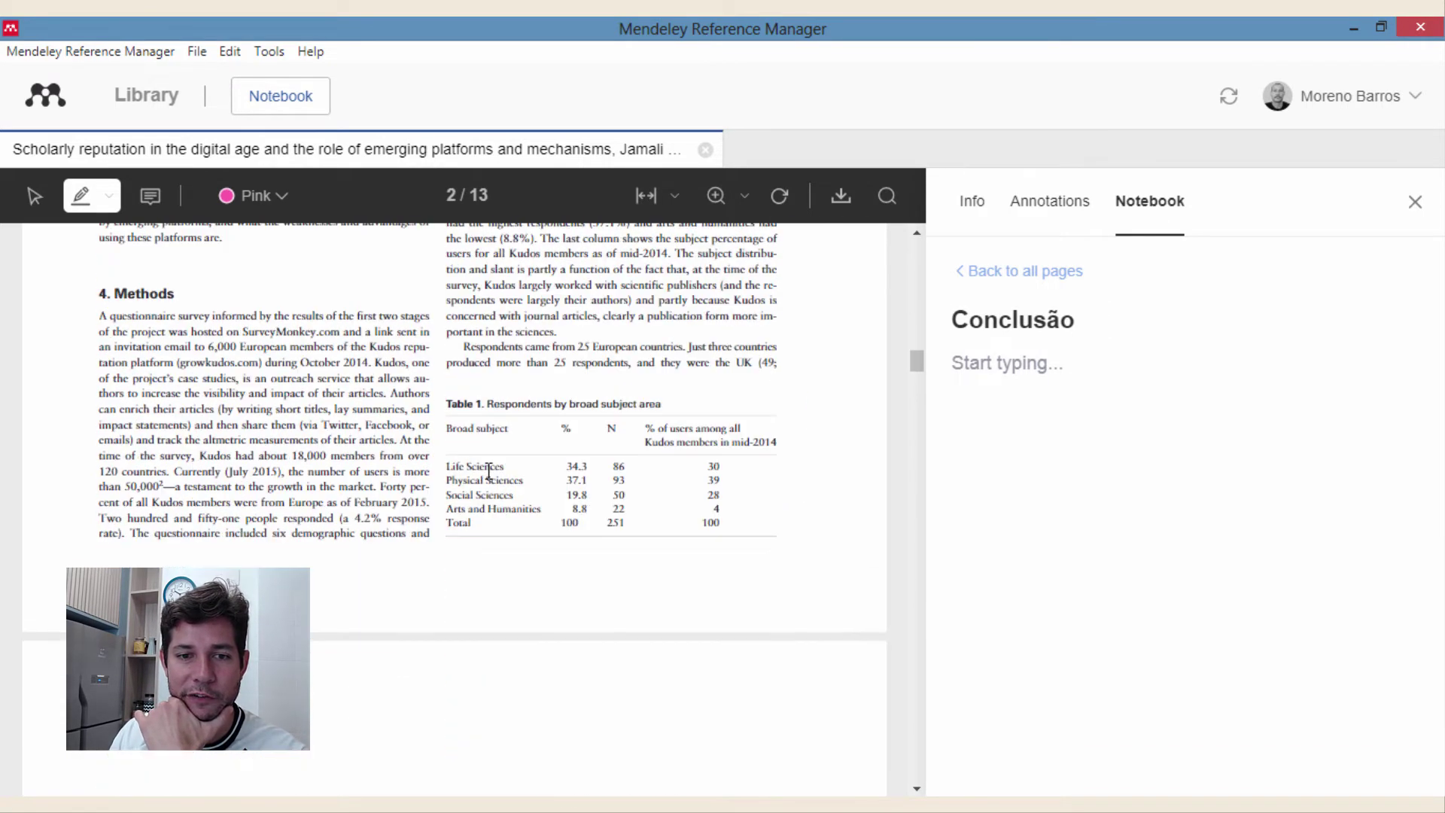
scroll(752, 462, "down", 10)
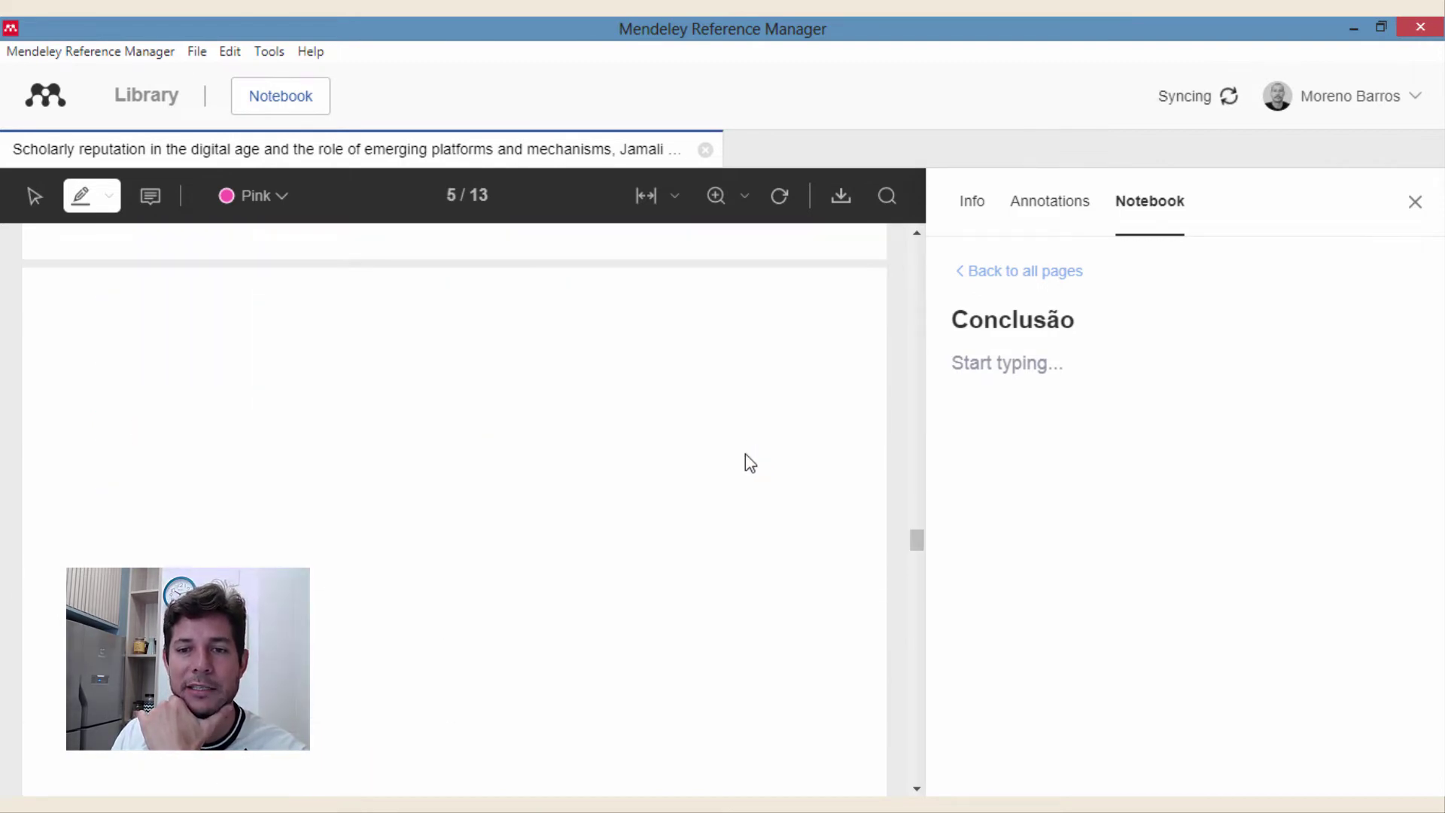
scroll(638, 429, "down", 10)
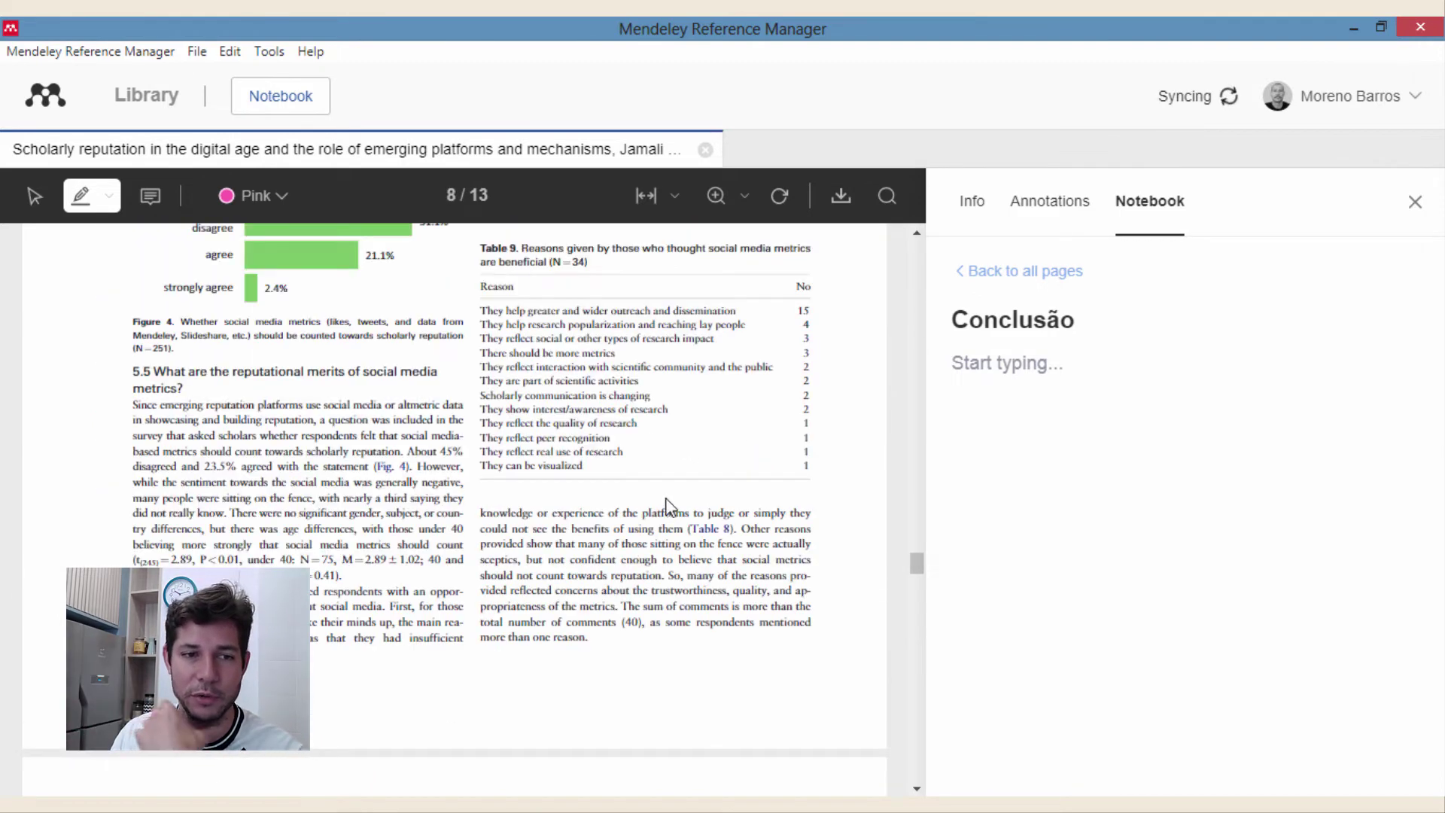
scroll(899, 611, "down", 5)
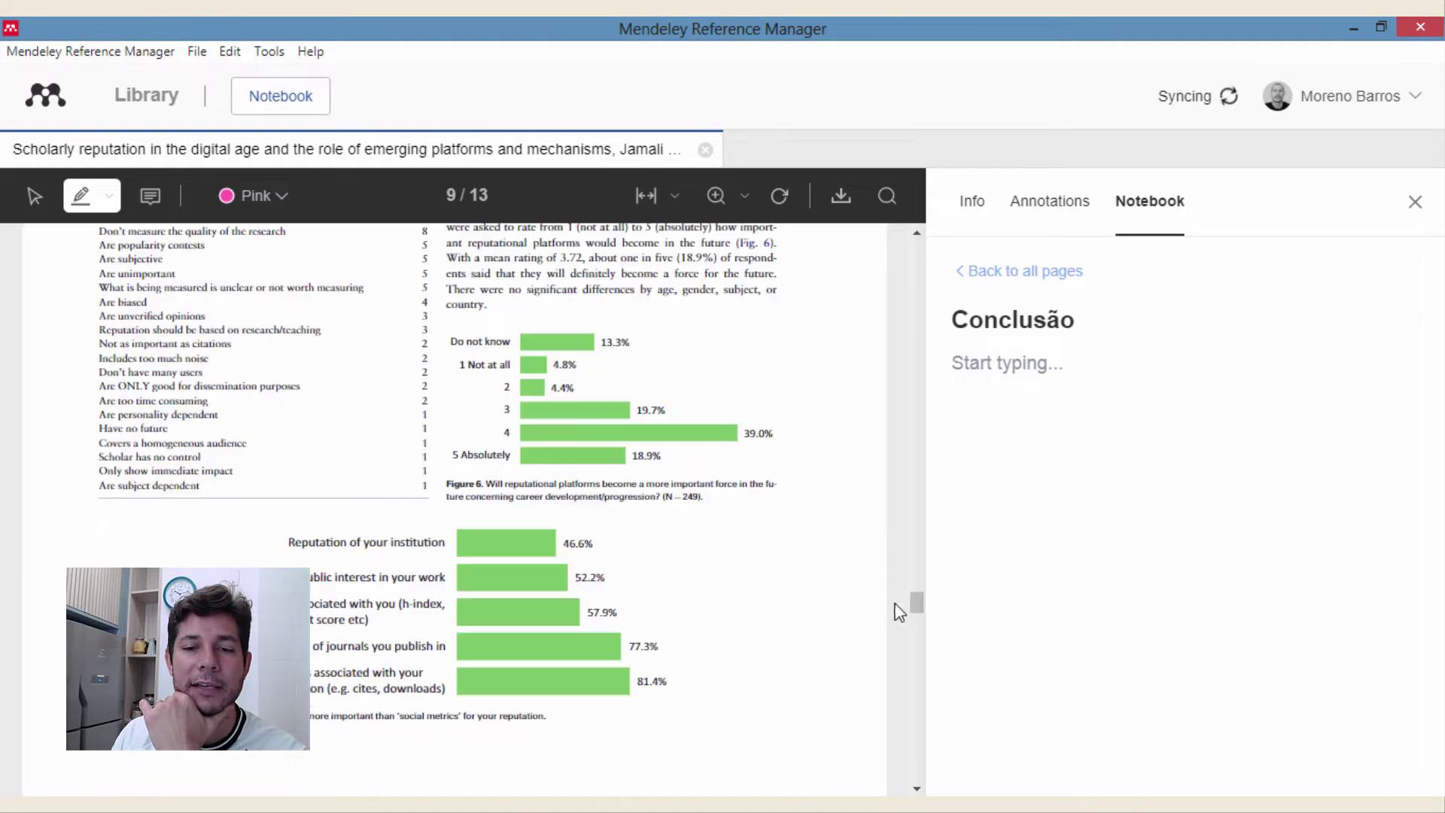
left_click_drag(919, 616, 917, 664)
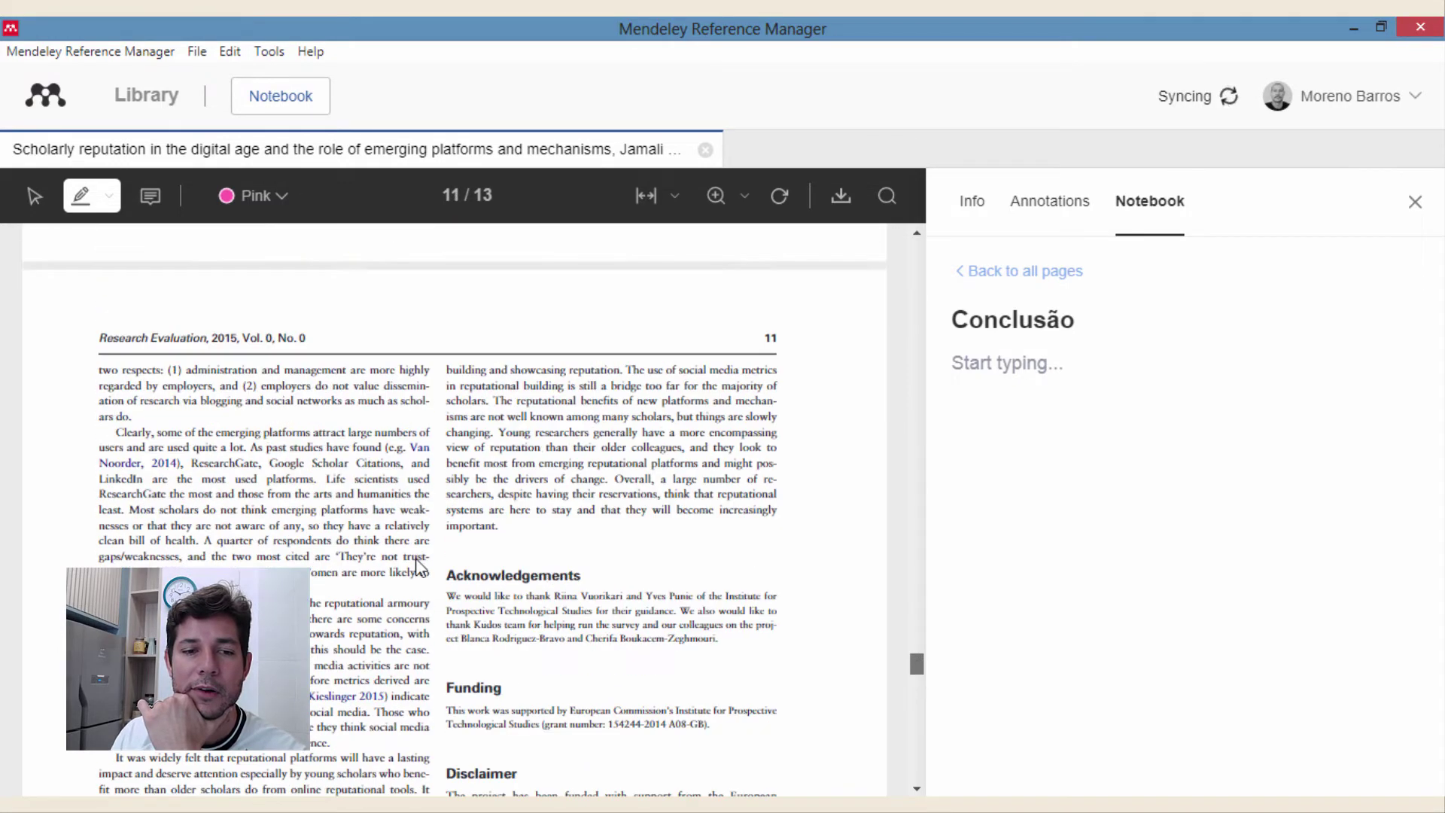
scroll(390, 538, "down", 4)
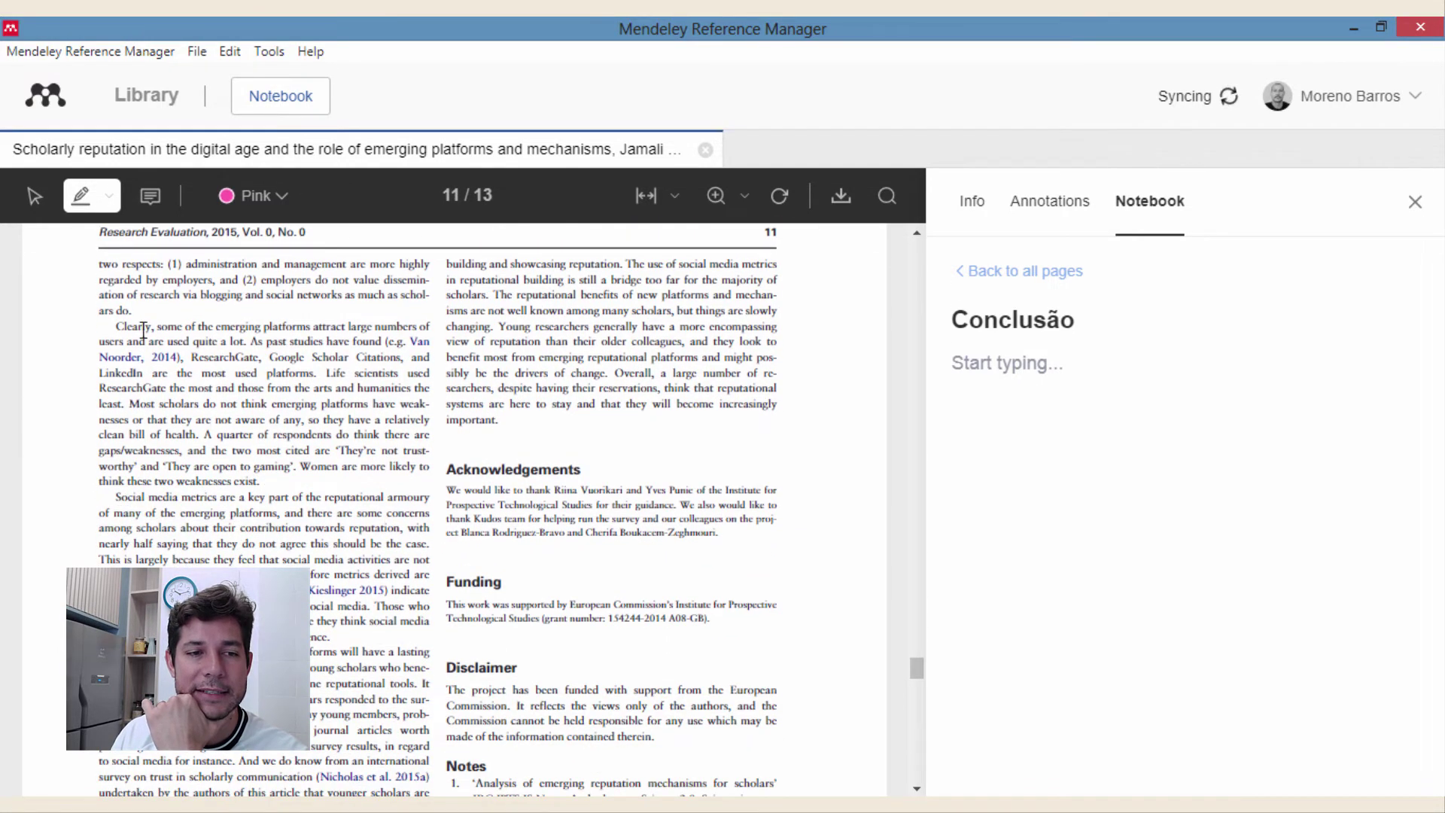
left_click(81, 197)
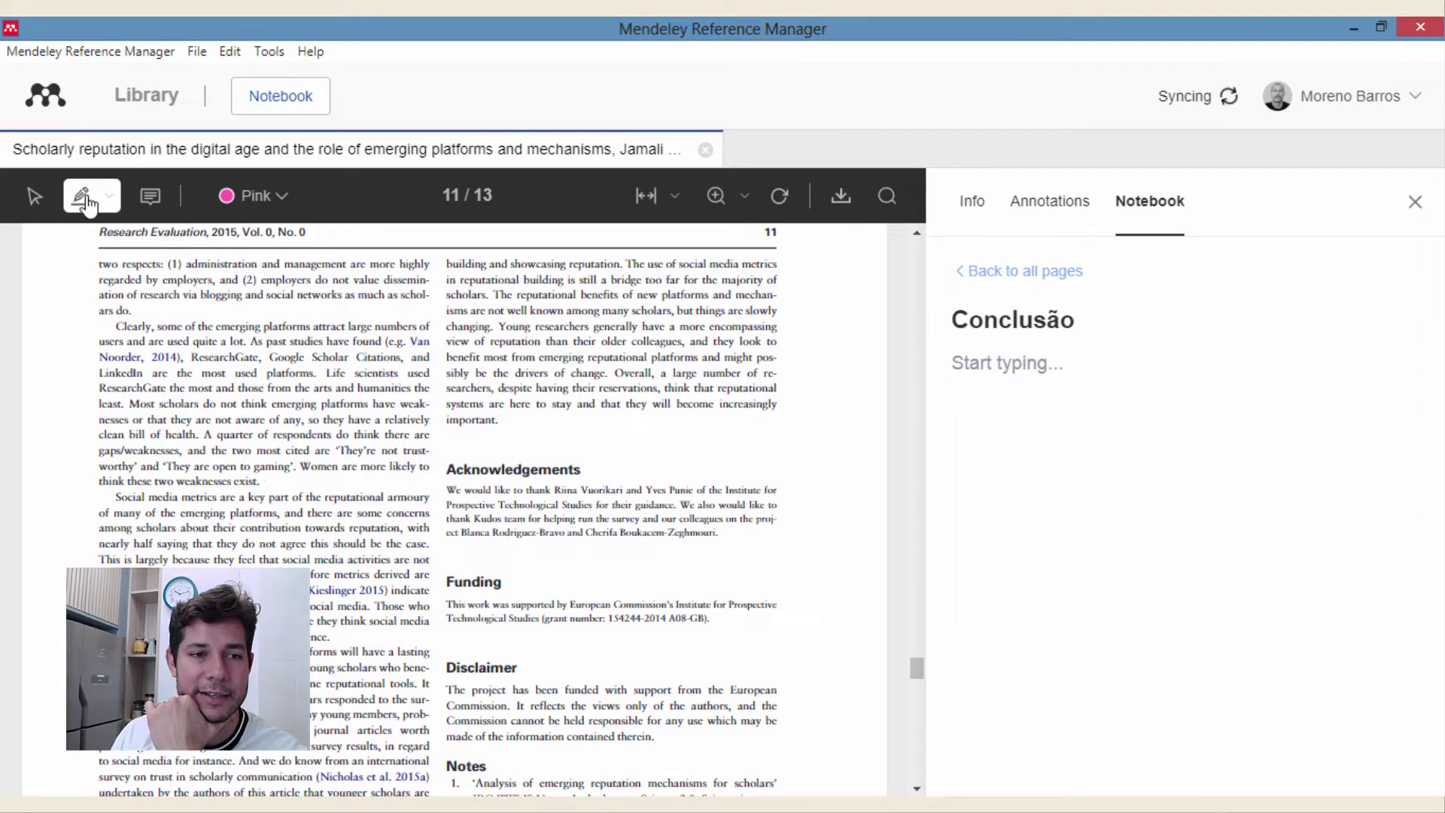
mouse_move(121, 332)
left_mouse_down()
mouse_move(217, 393)
mouse_move(260, 484)
left_mouse_up()
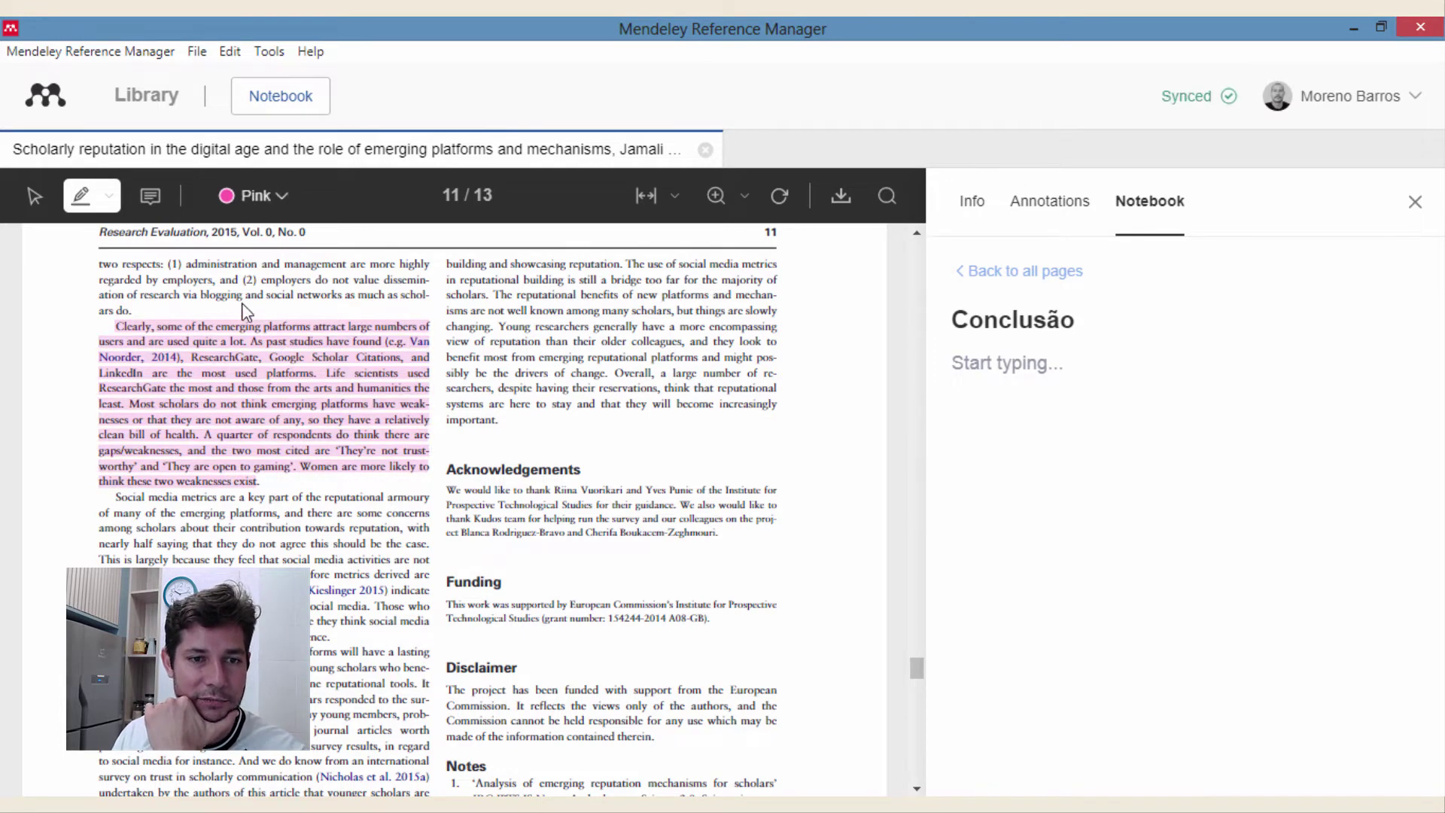
Step: Add the pink-highlighted passage to the "Conclusão" page as a quote, with the remark "passagem que eu vou incluir nas minhas conclusões" below it
left_click(275, 392)
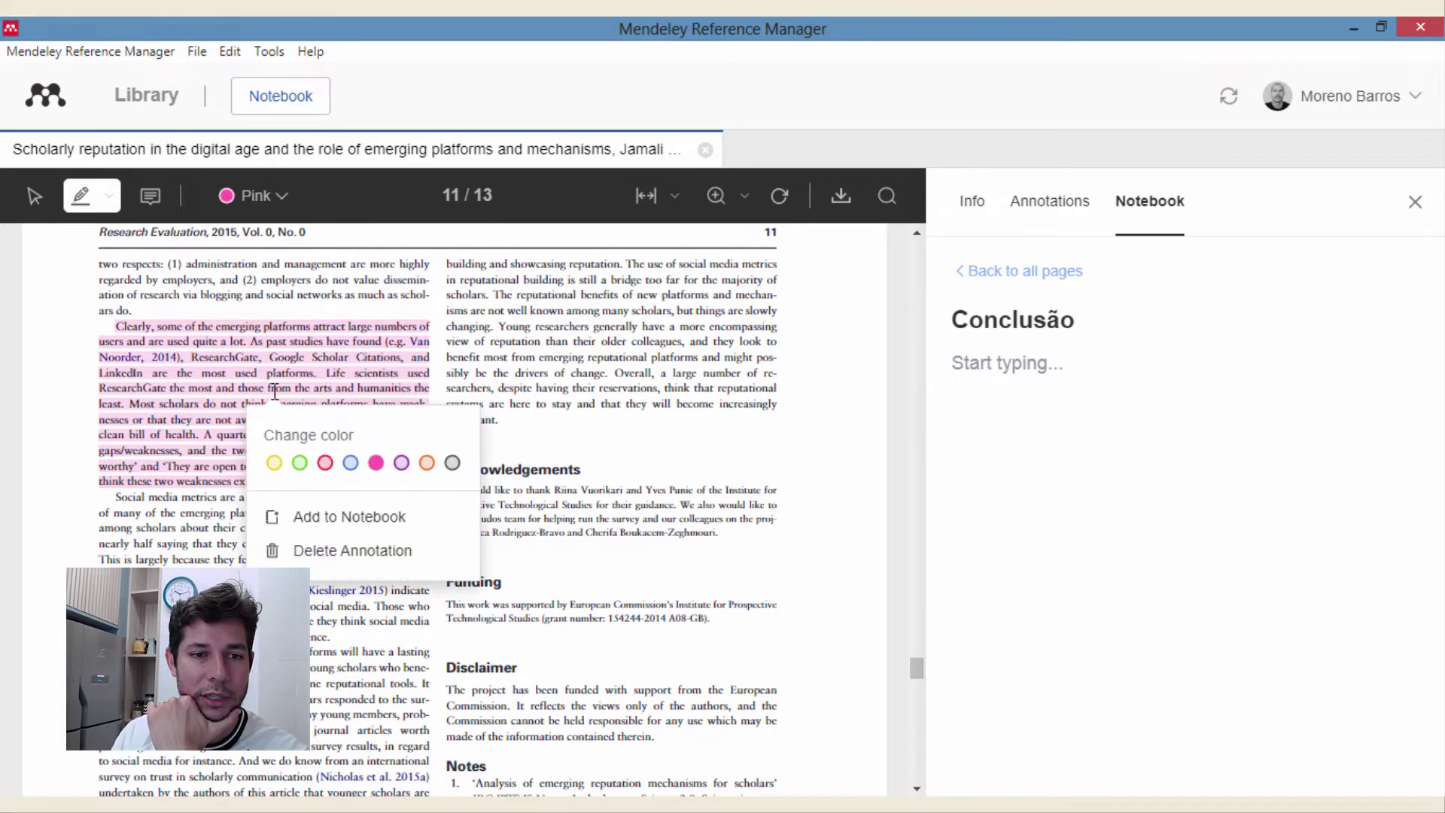
left_click(336, 525)
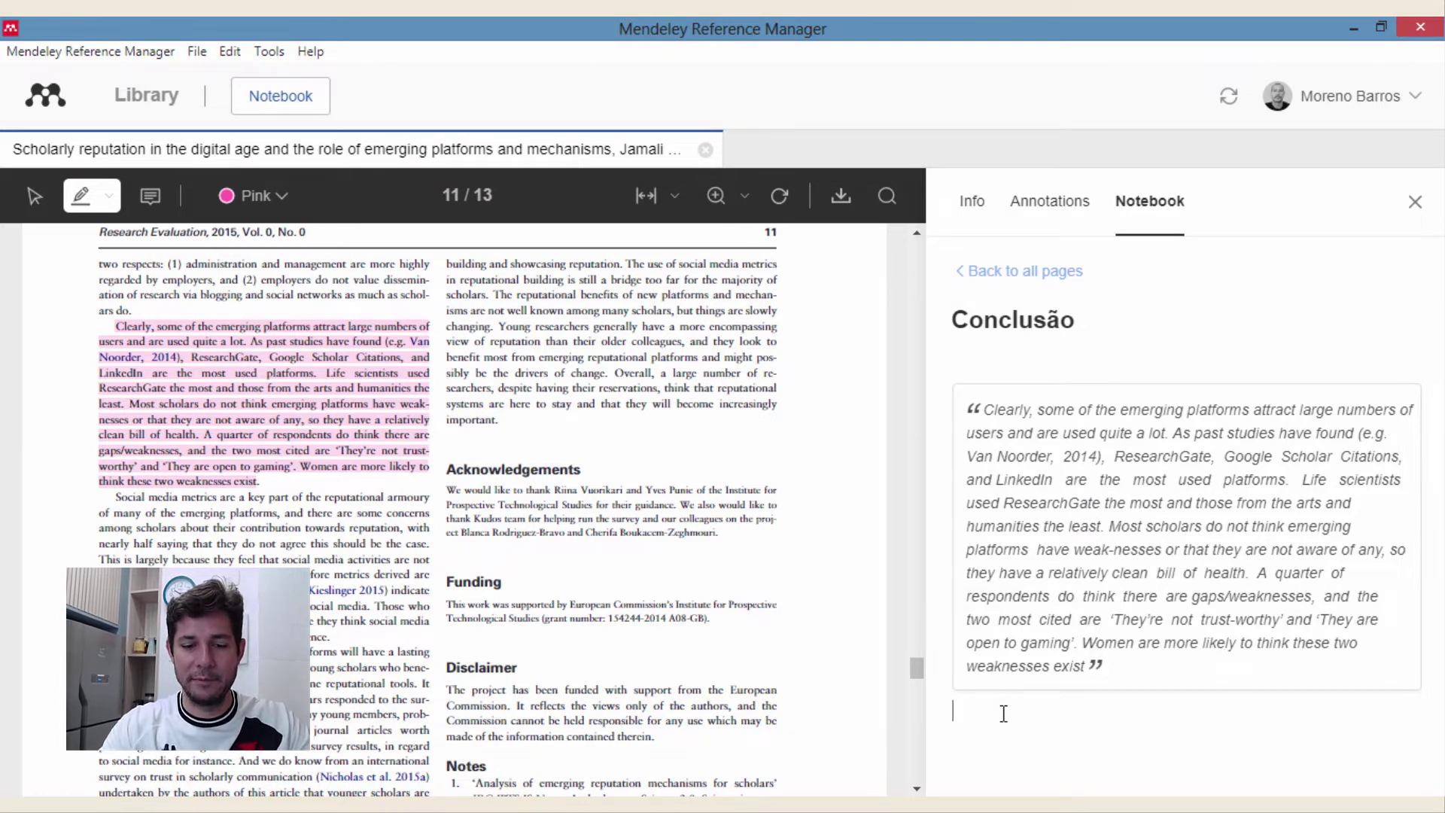
type("passagem que eu ")
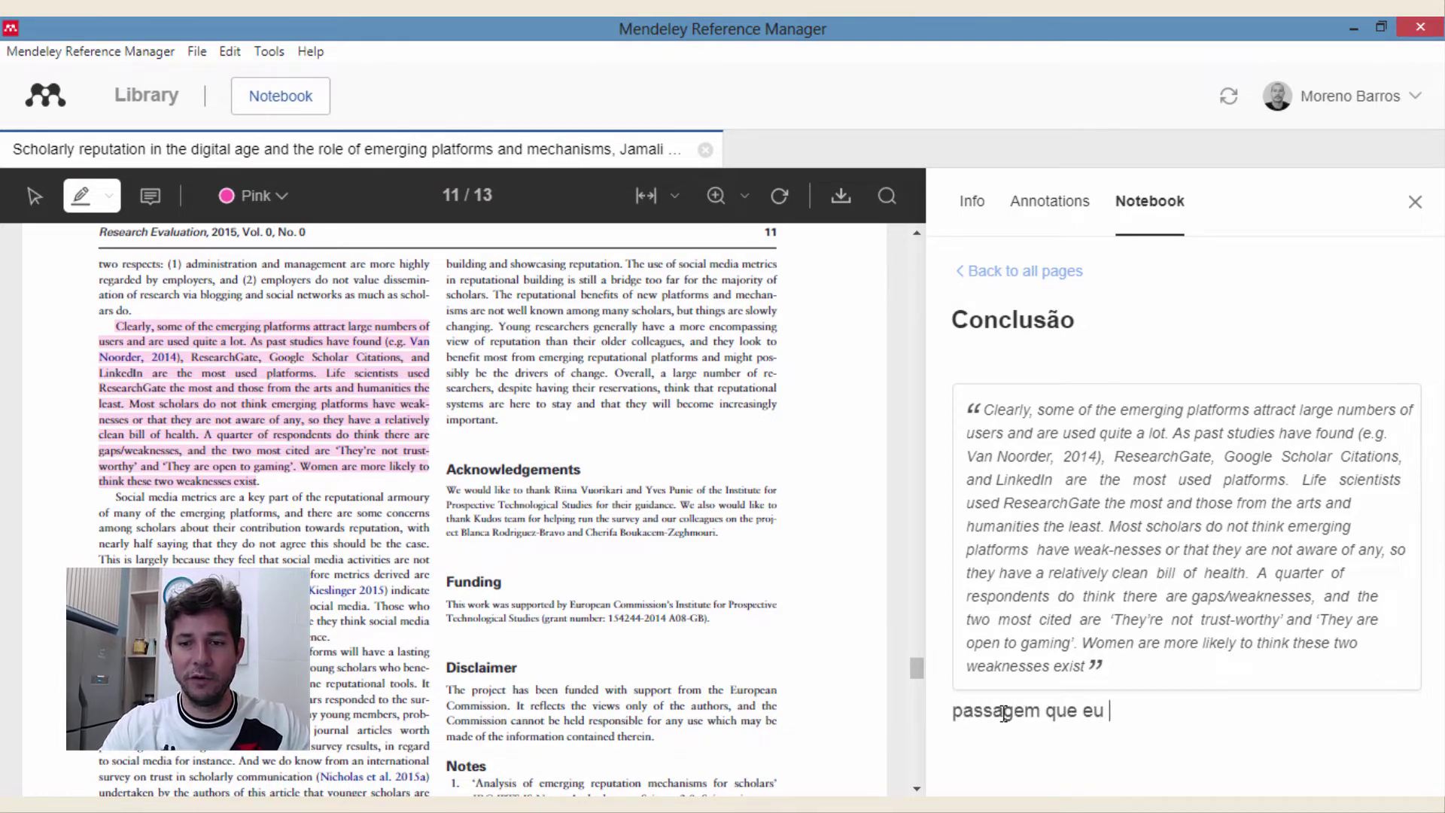
type("vou inclu")
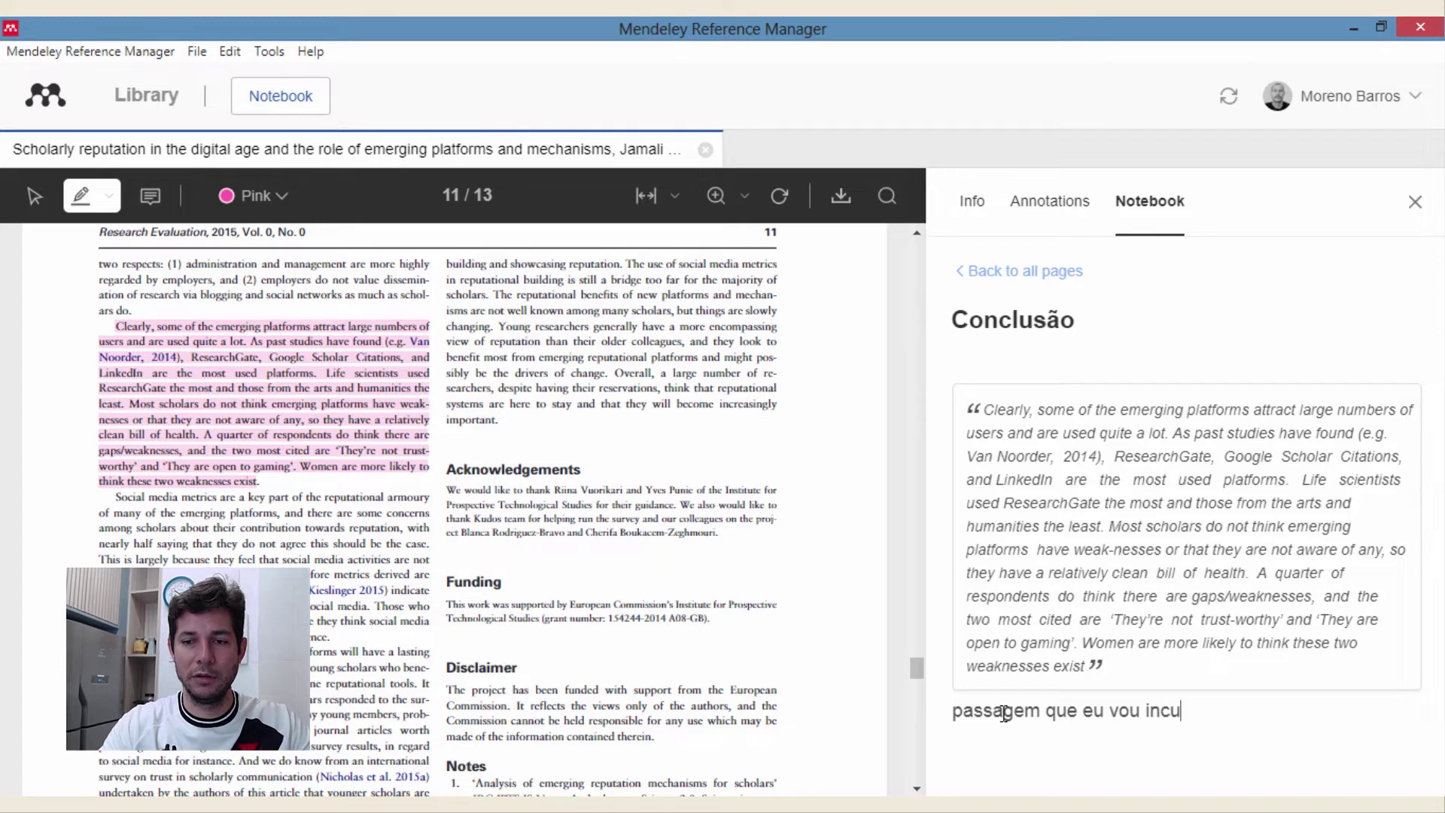
type("ir na")
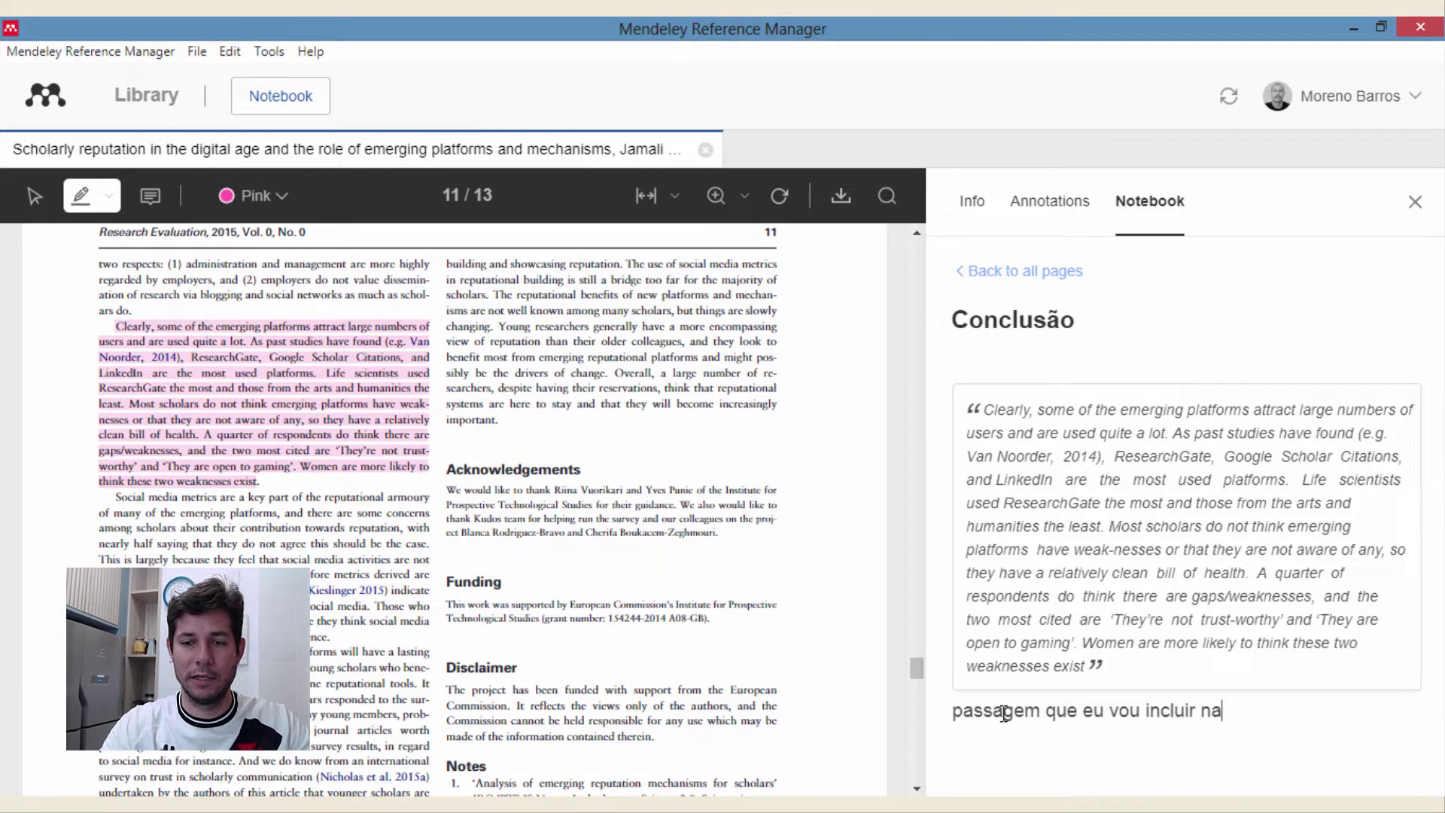
type("s minhas concl")
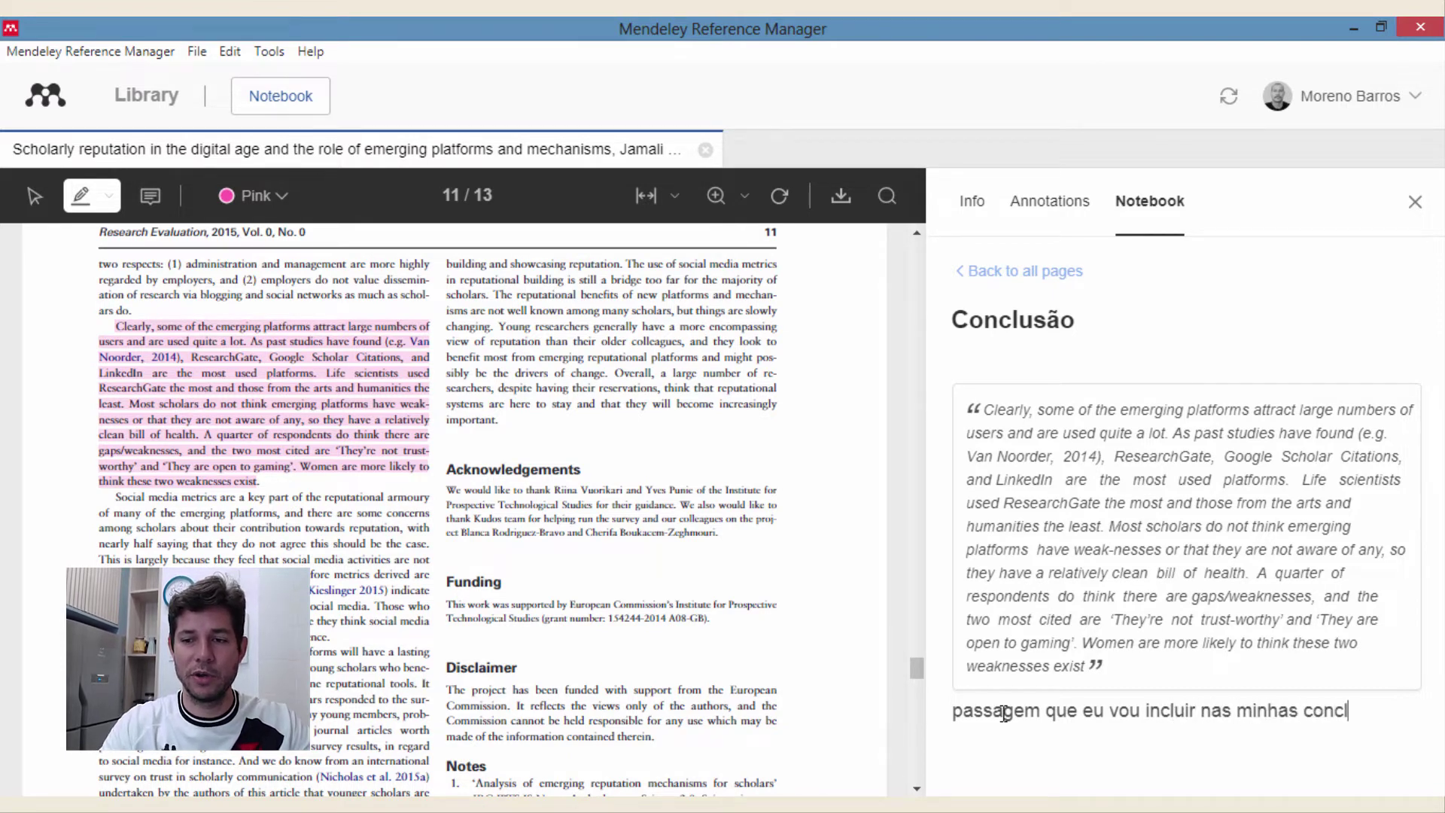
type("usões")
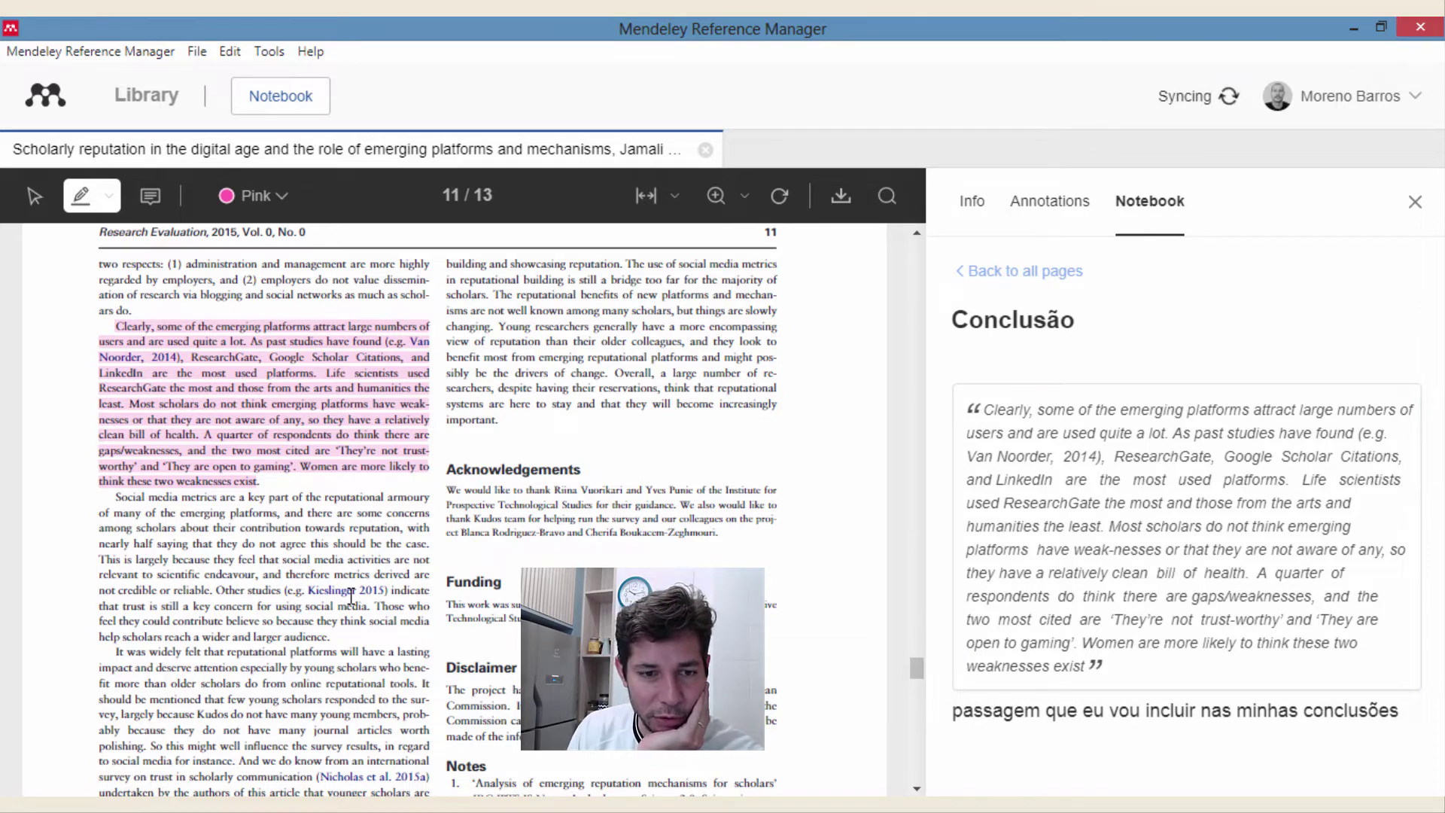
Step: Highlight in yellow the 2015 citation that follows "Other studies (e.g." on page 11
left_click(280, 197)
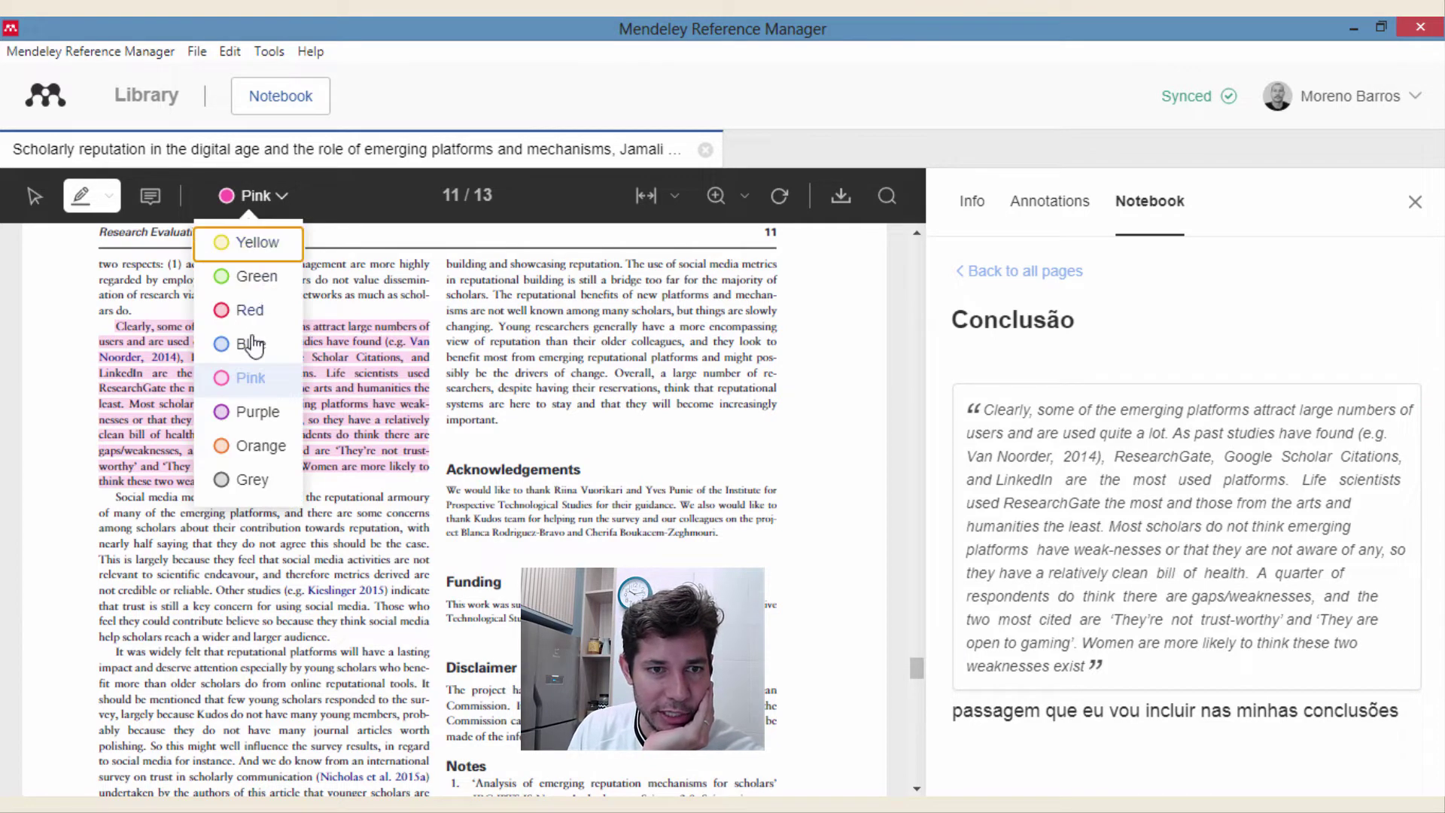
left_click(253, 254)
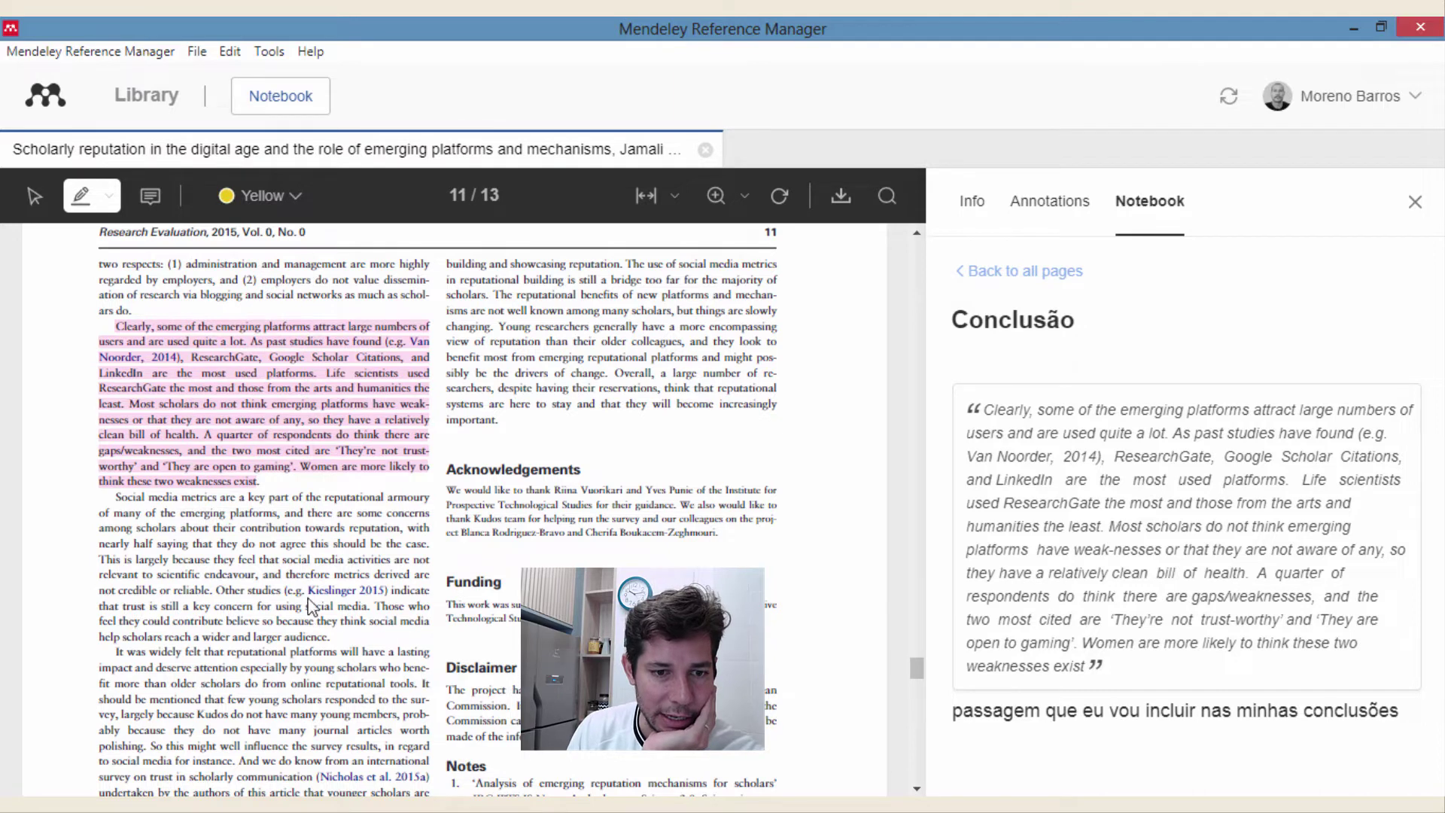
left_click_drag(387, 594, 397, 595)
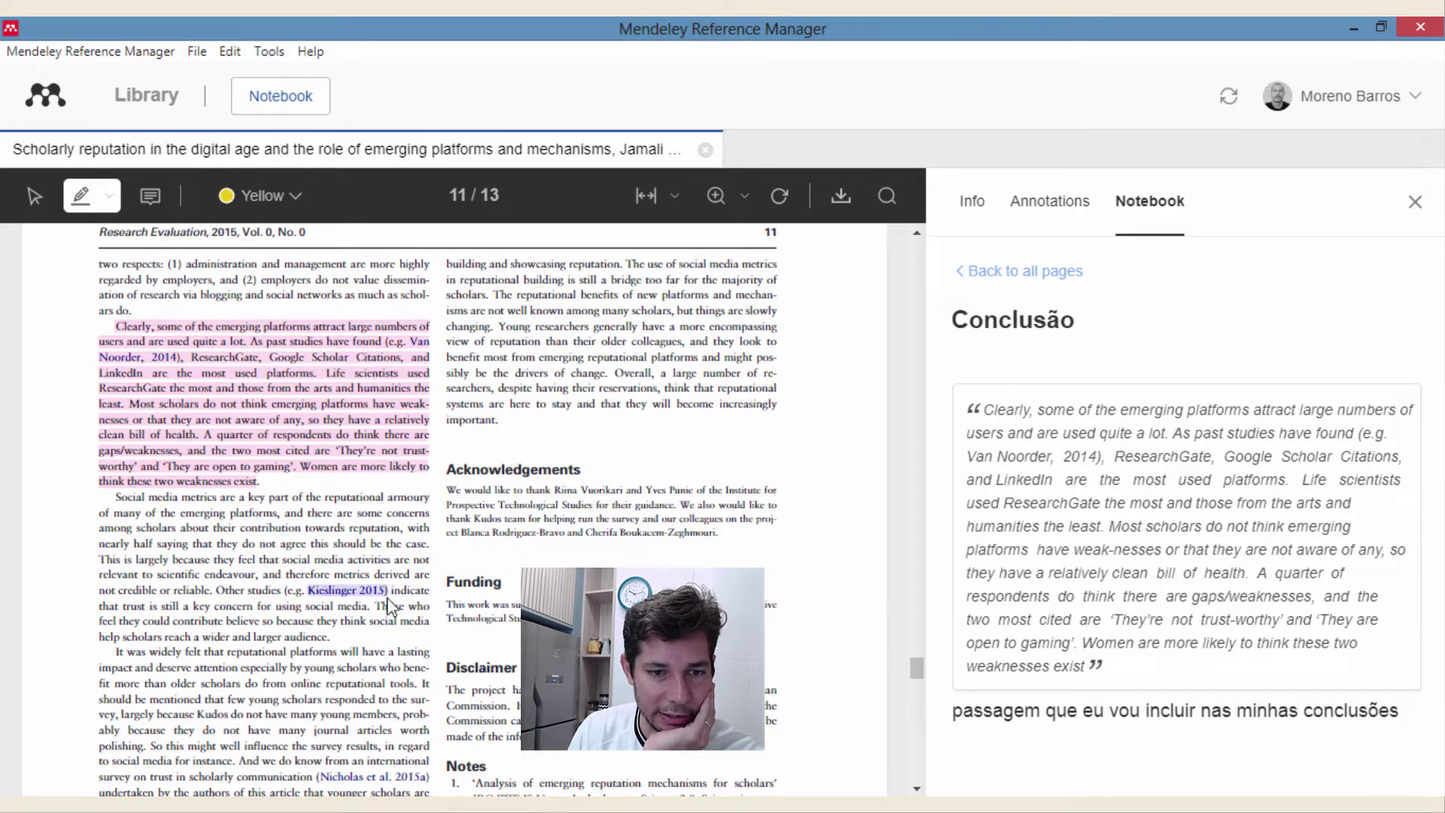
Step: Add the yellow-highlighted citation to the "Conclusão" page with the remark "procurar esse artigo depois" below it, and return to all pages
left_click(335, 592)
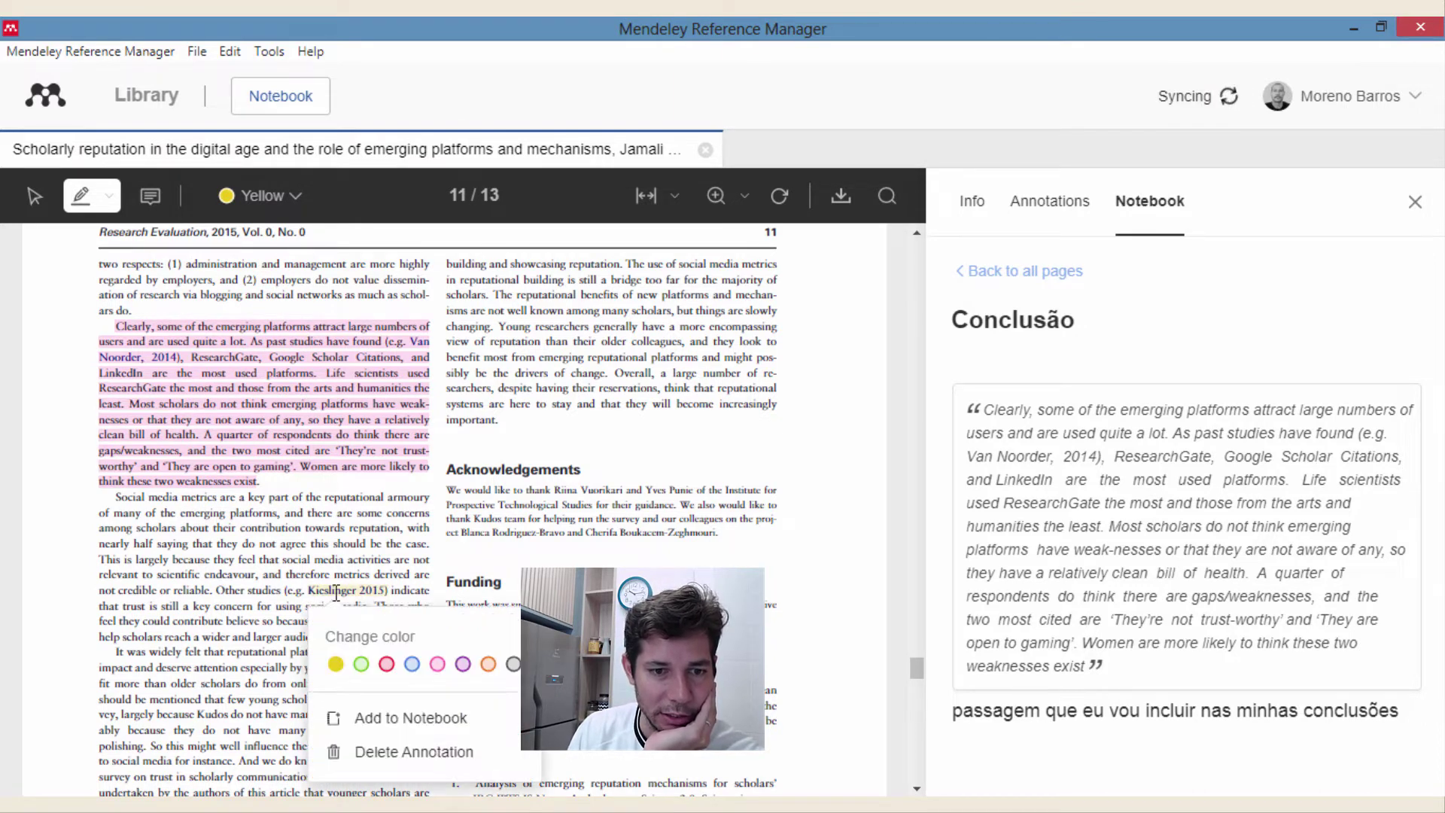
left_click(387, 722)
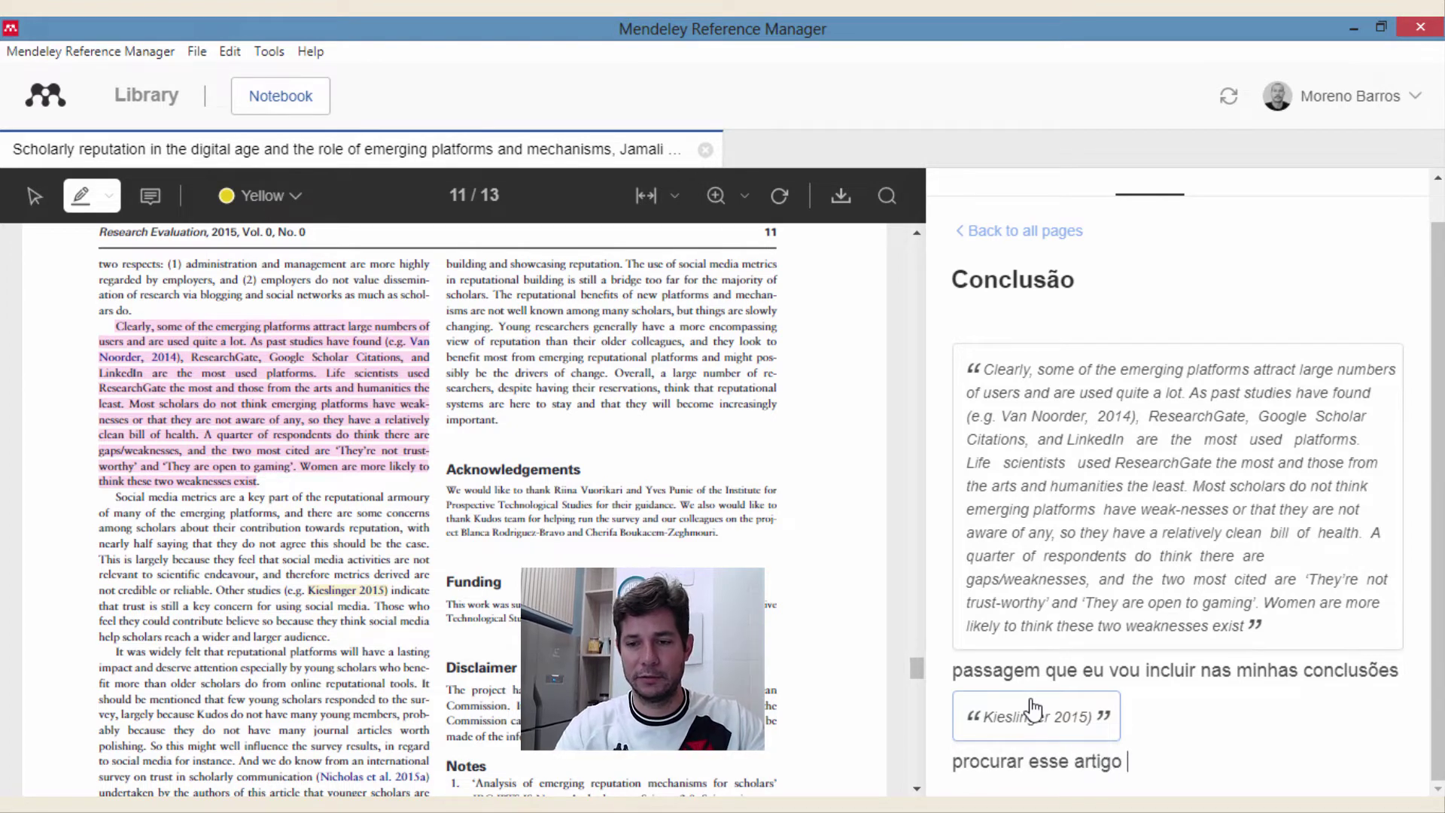
key("BackSpace")
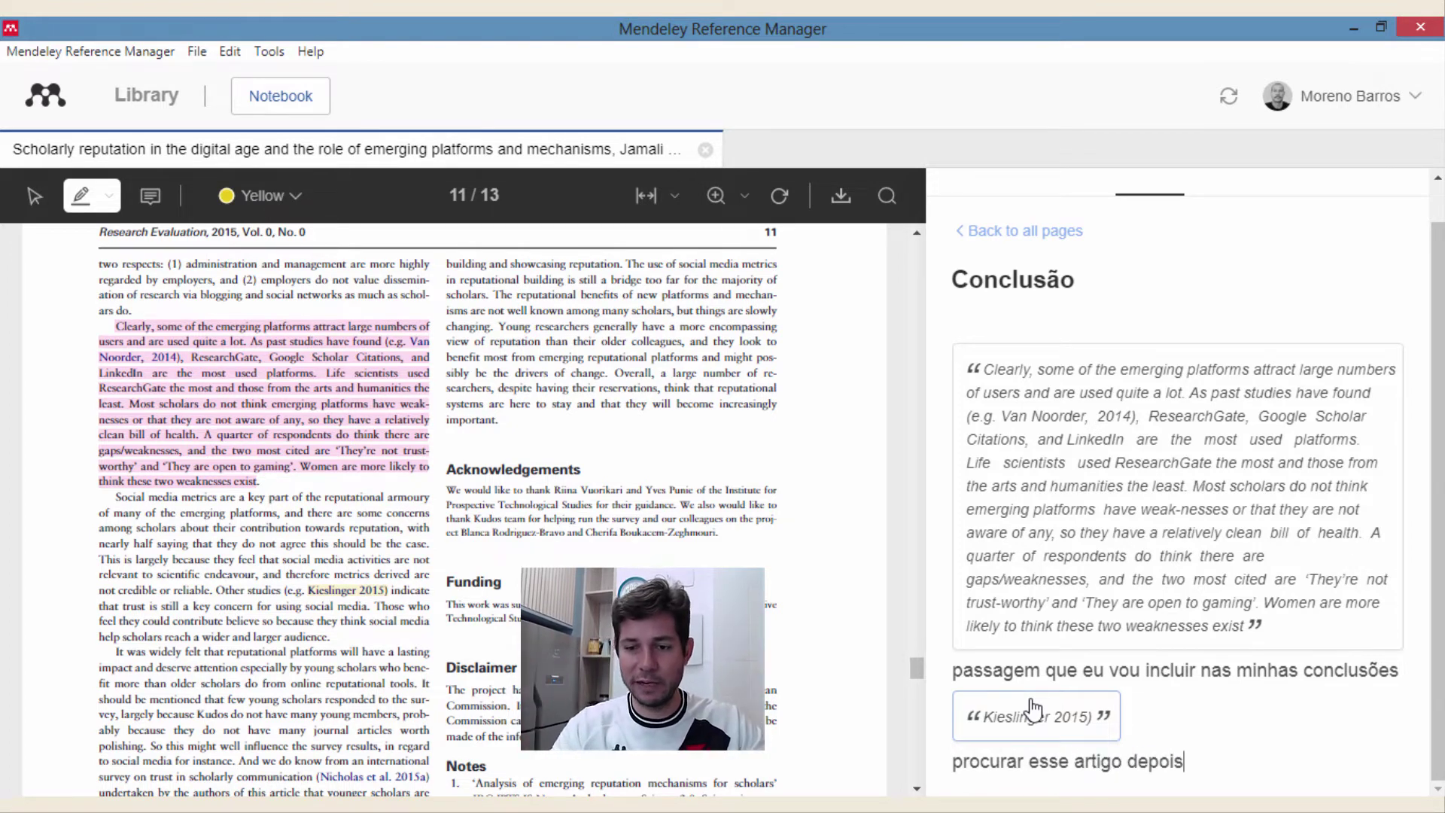
left_click(1068, 236)
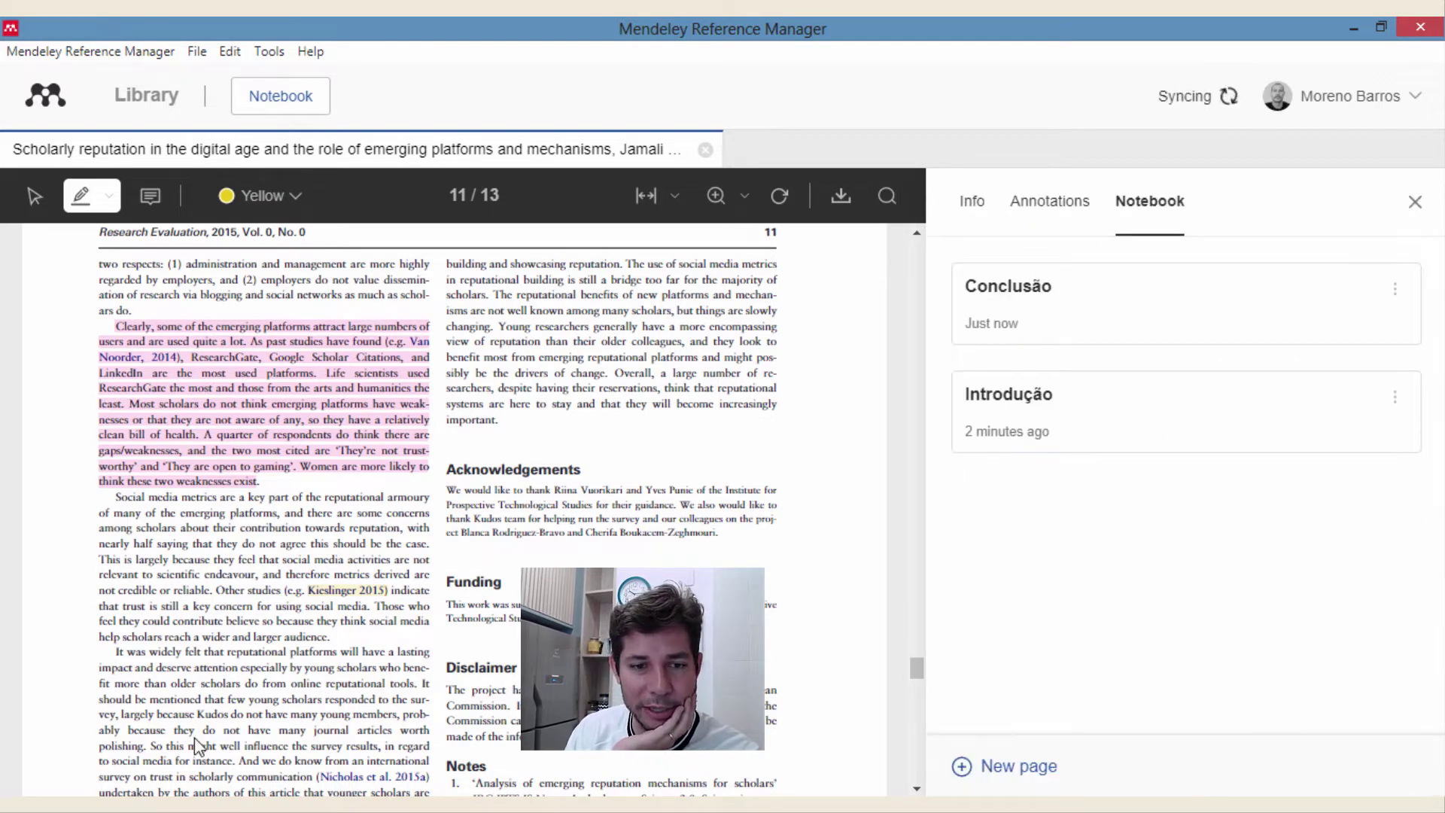
Step: Look through the article's reference details down to the identifiers, and view its general notes and comments
scroll(197, 745, "up", 7)
left_click(972, 202)
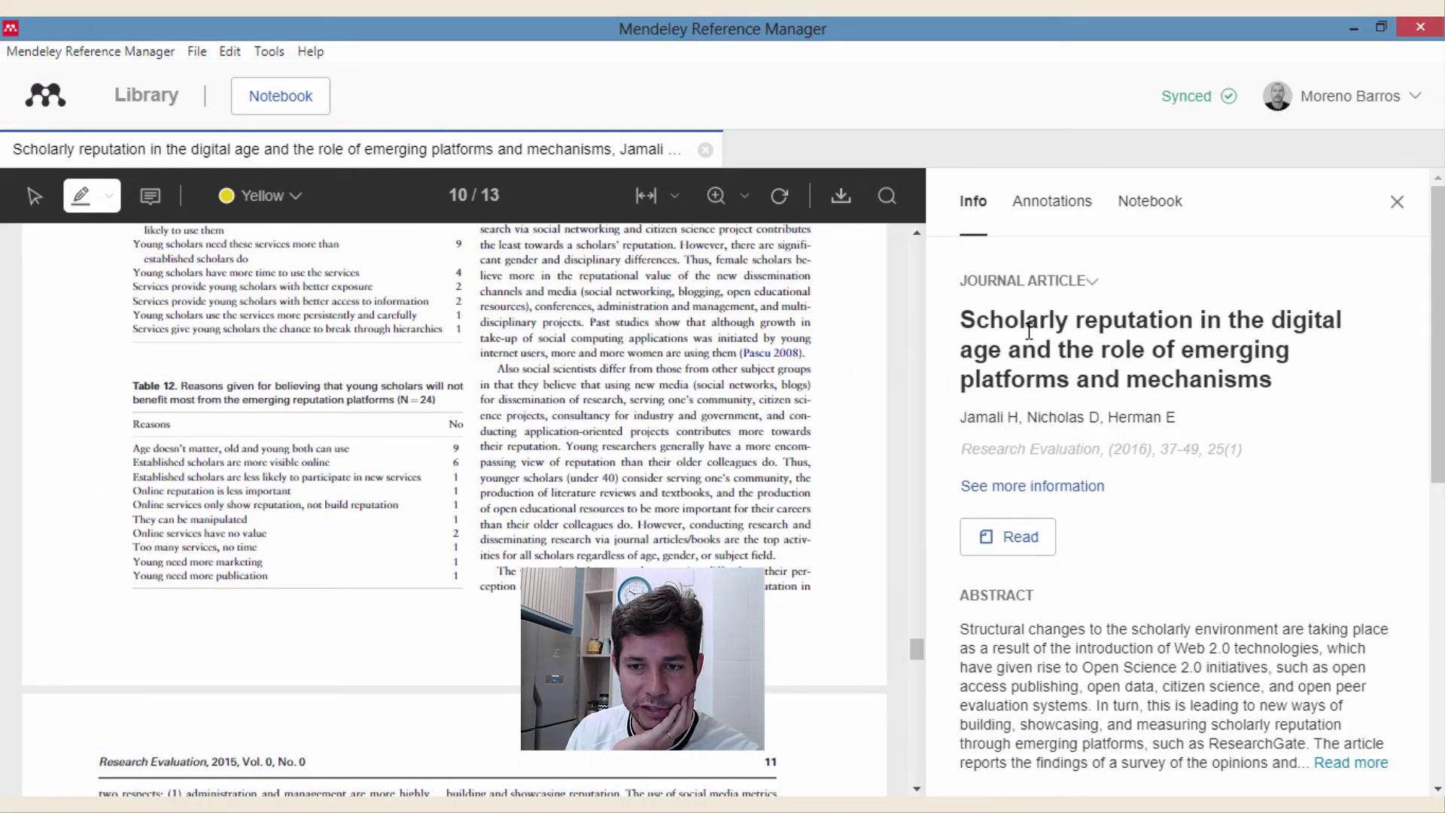
scroll(1181, 406, "down", 8)
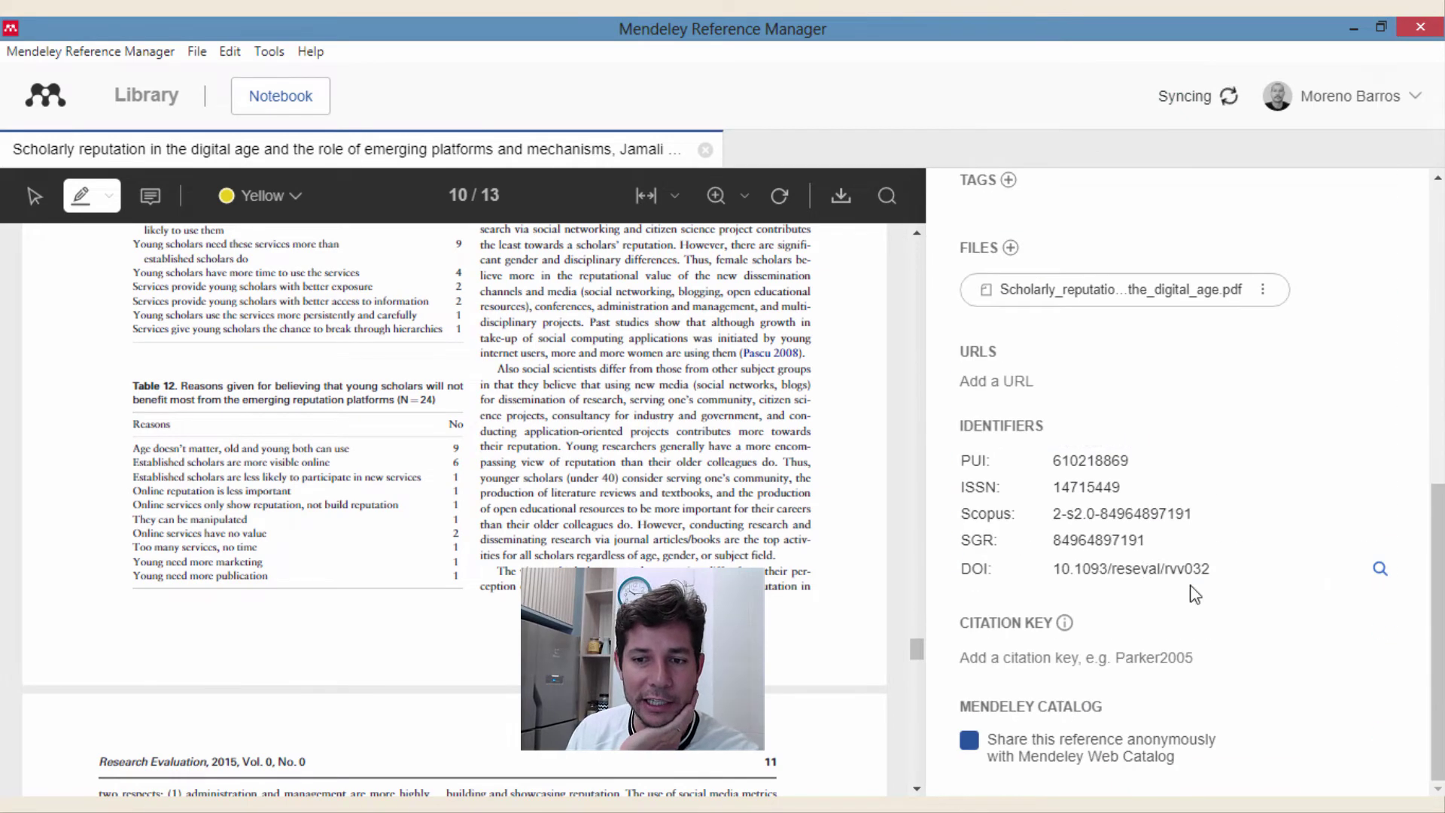
scroll(1195, 595, "up", 10)
left_click(1053, 202)
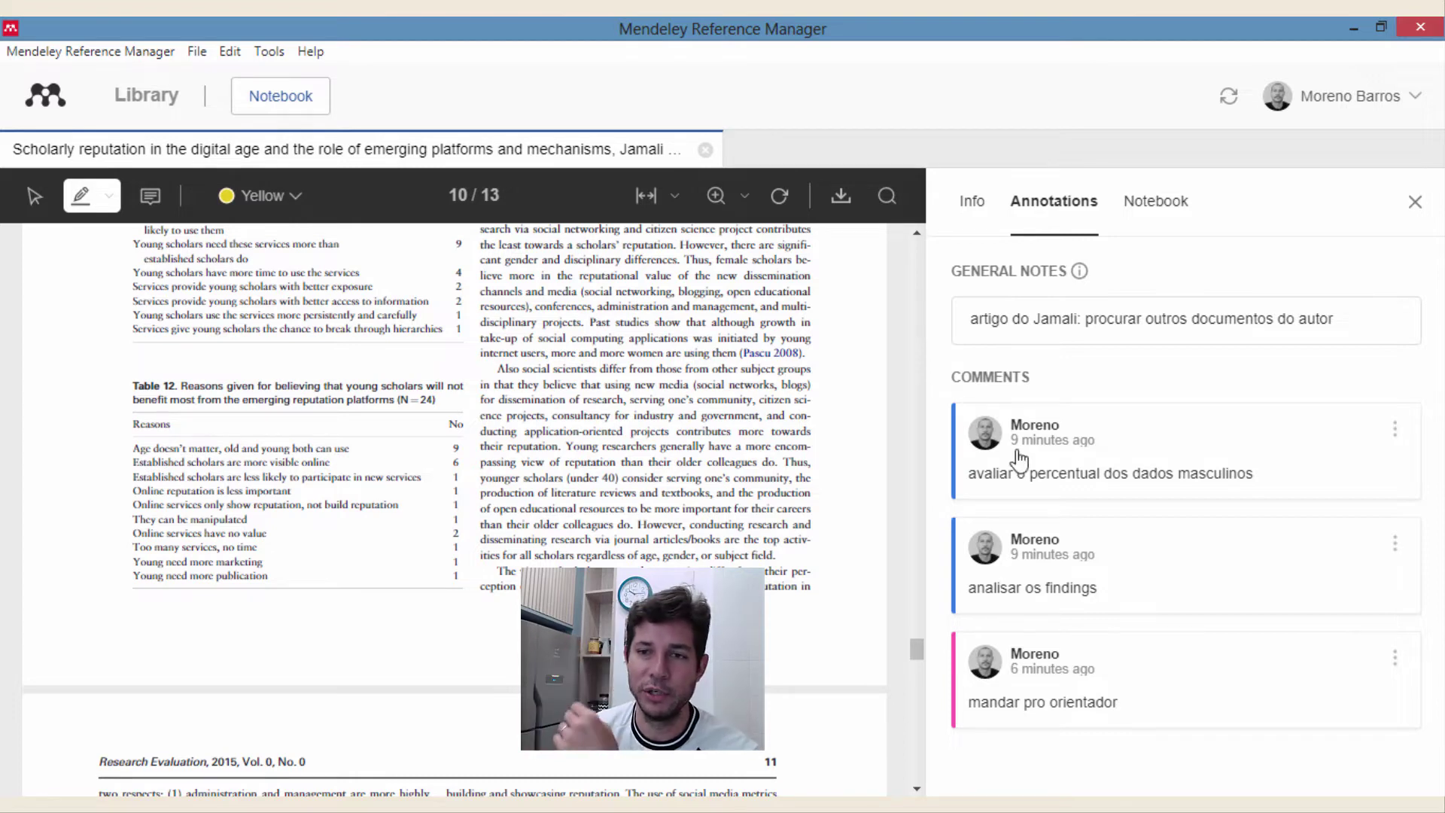
Step: View the notebook page list and read the contents of the "Conclusão" and "Introdução" pages
left_click(1156, 203)
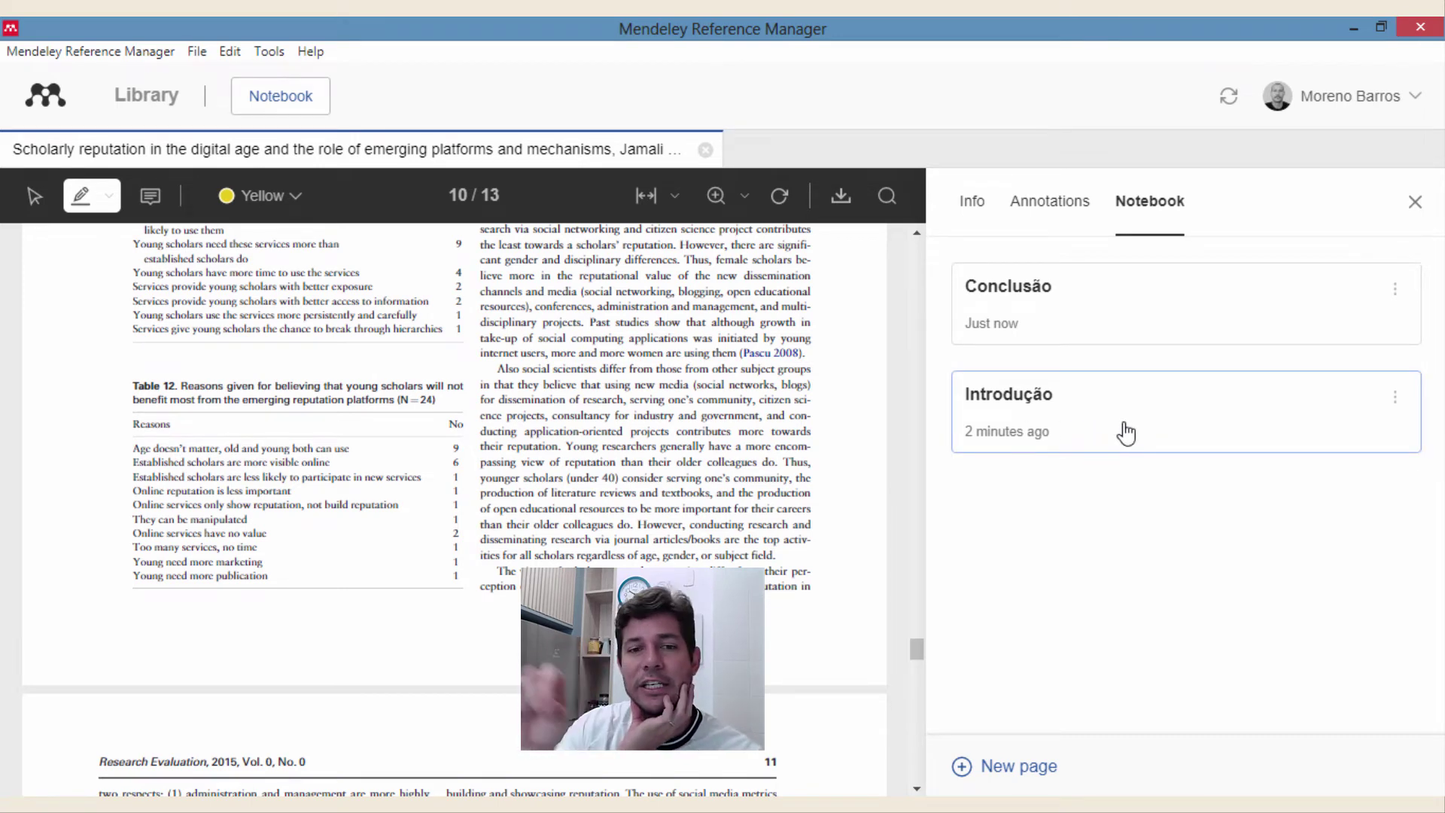
left_click(1043, 290)
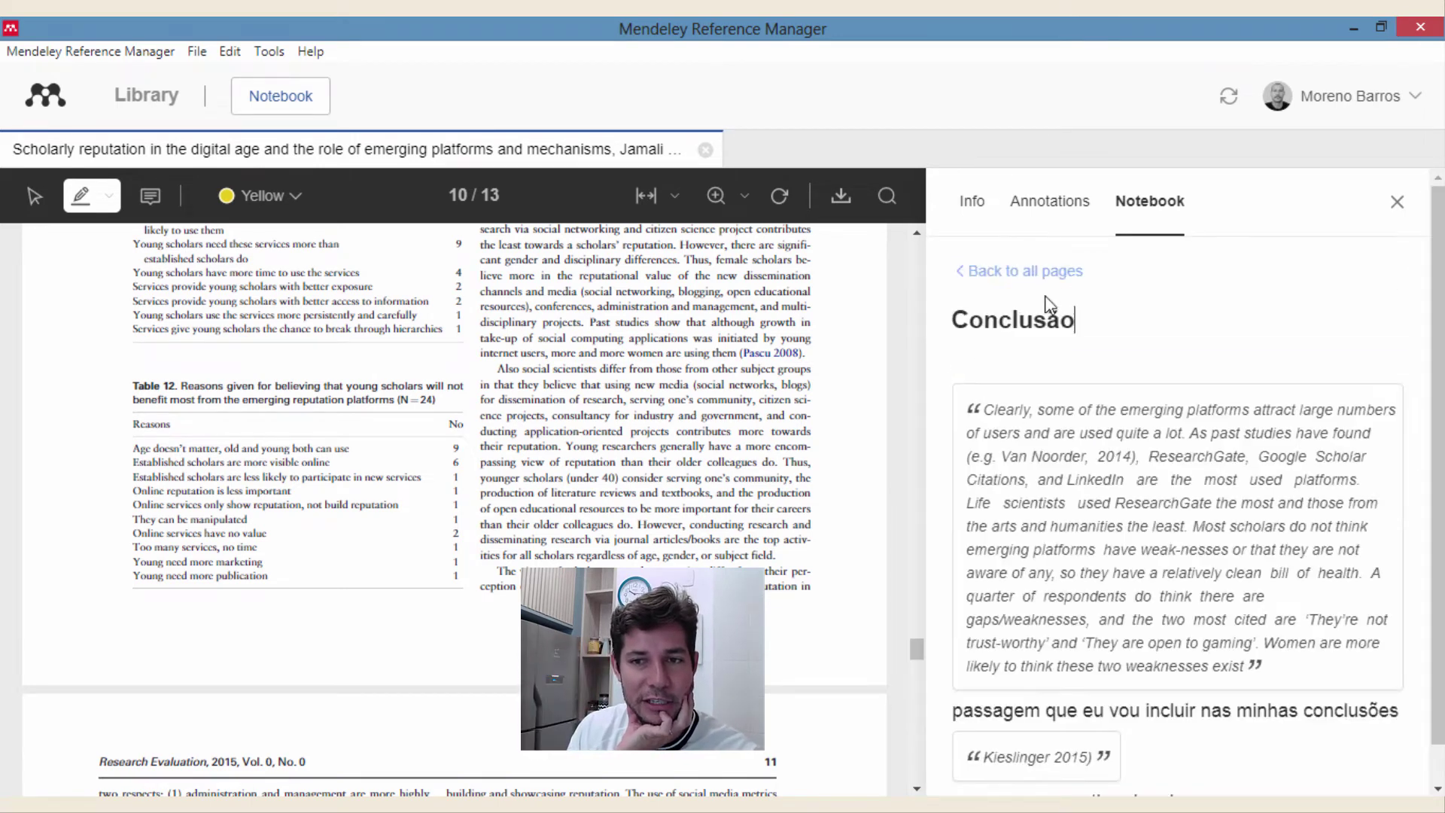
scroll(1229, 518, "down", 1)
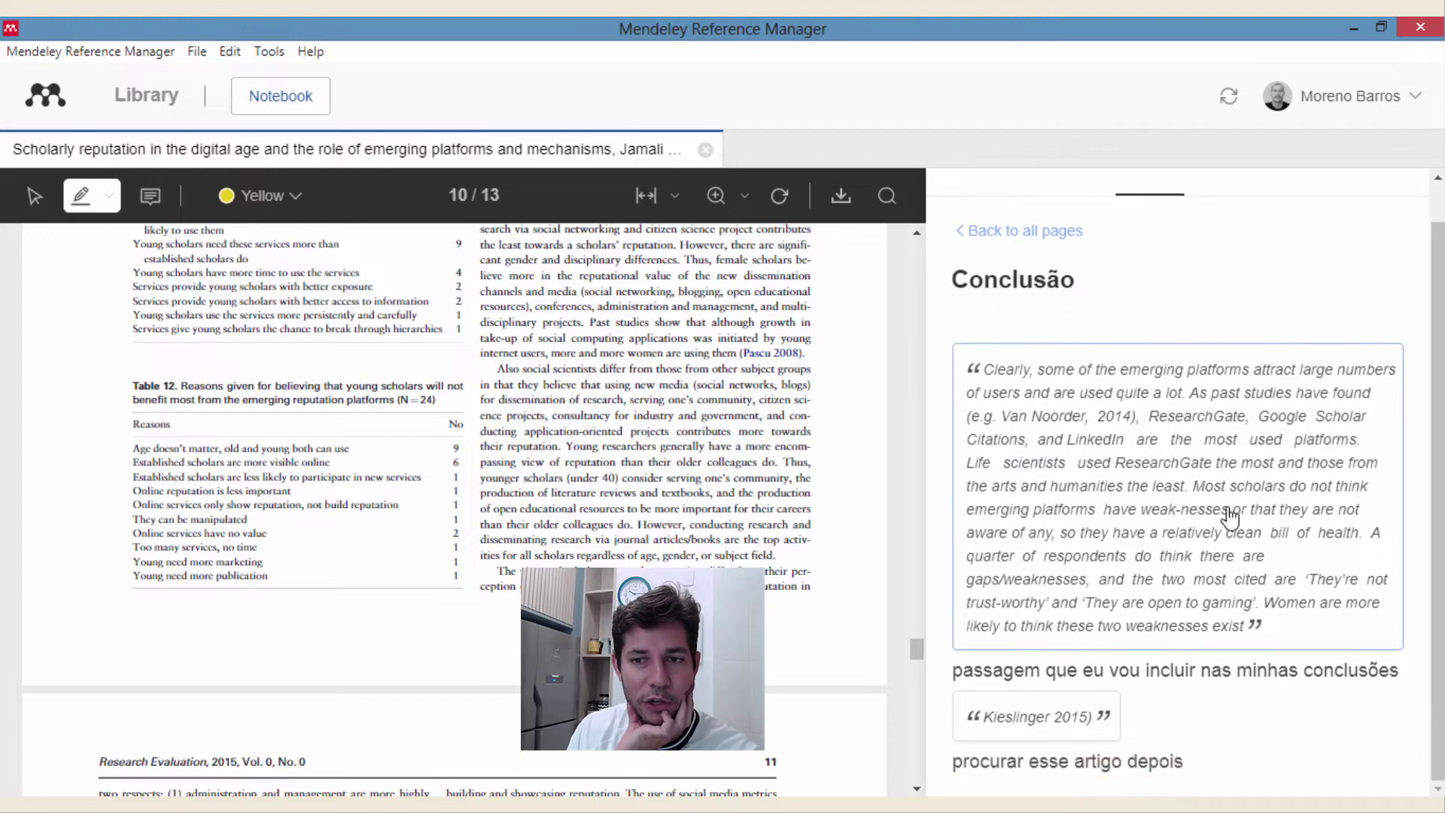
left_click(1057, 233)
left_click(1129, 422)
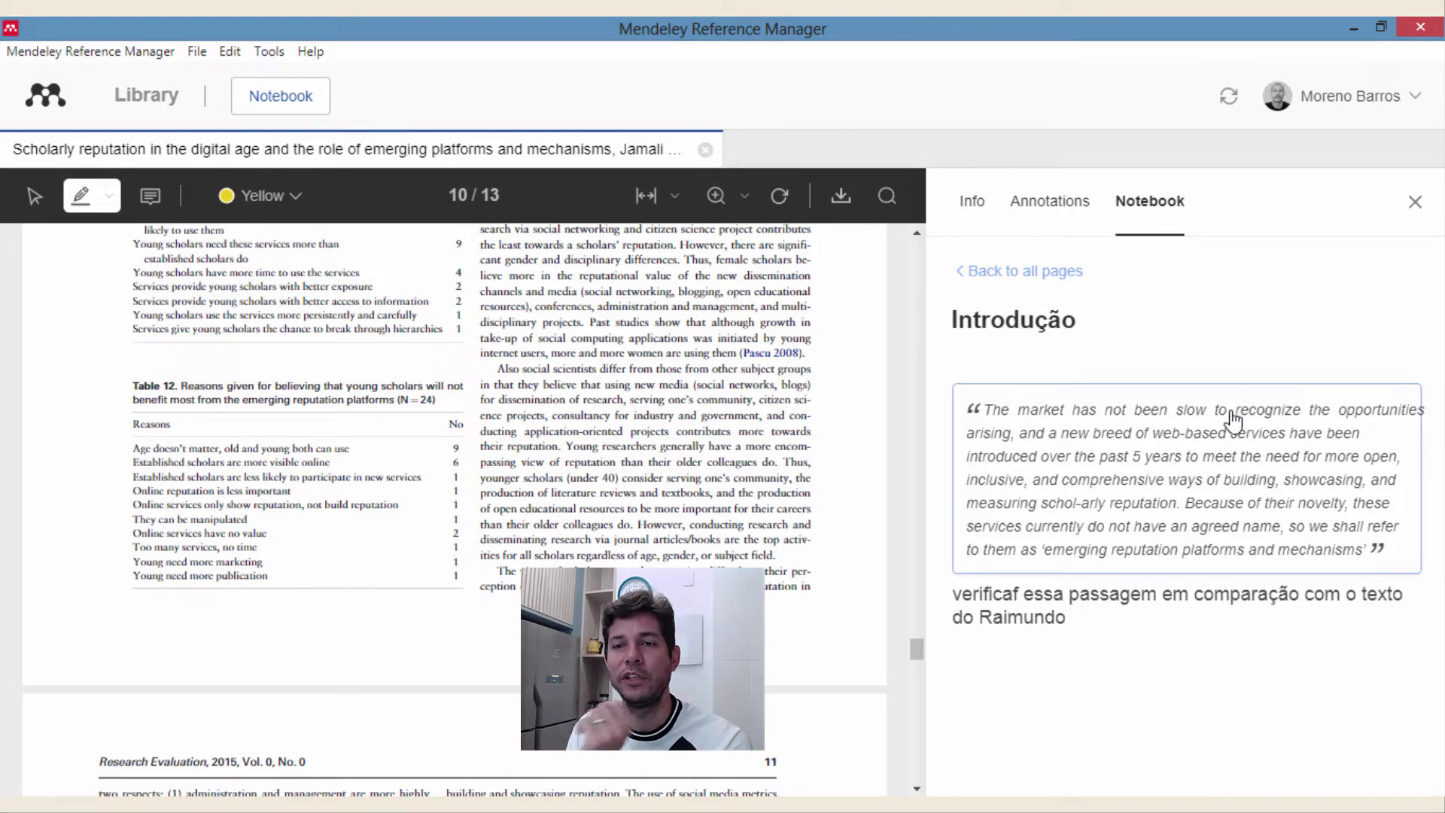
Step: Compare the article's reference details and annotations with the "Introdução" notebook page
left_click(1091, 203)
left_click(1133, 204)
left_click(1095, 205)
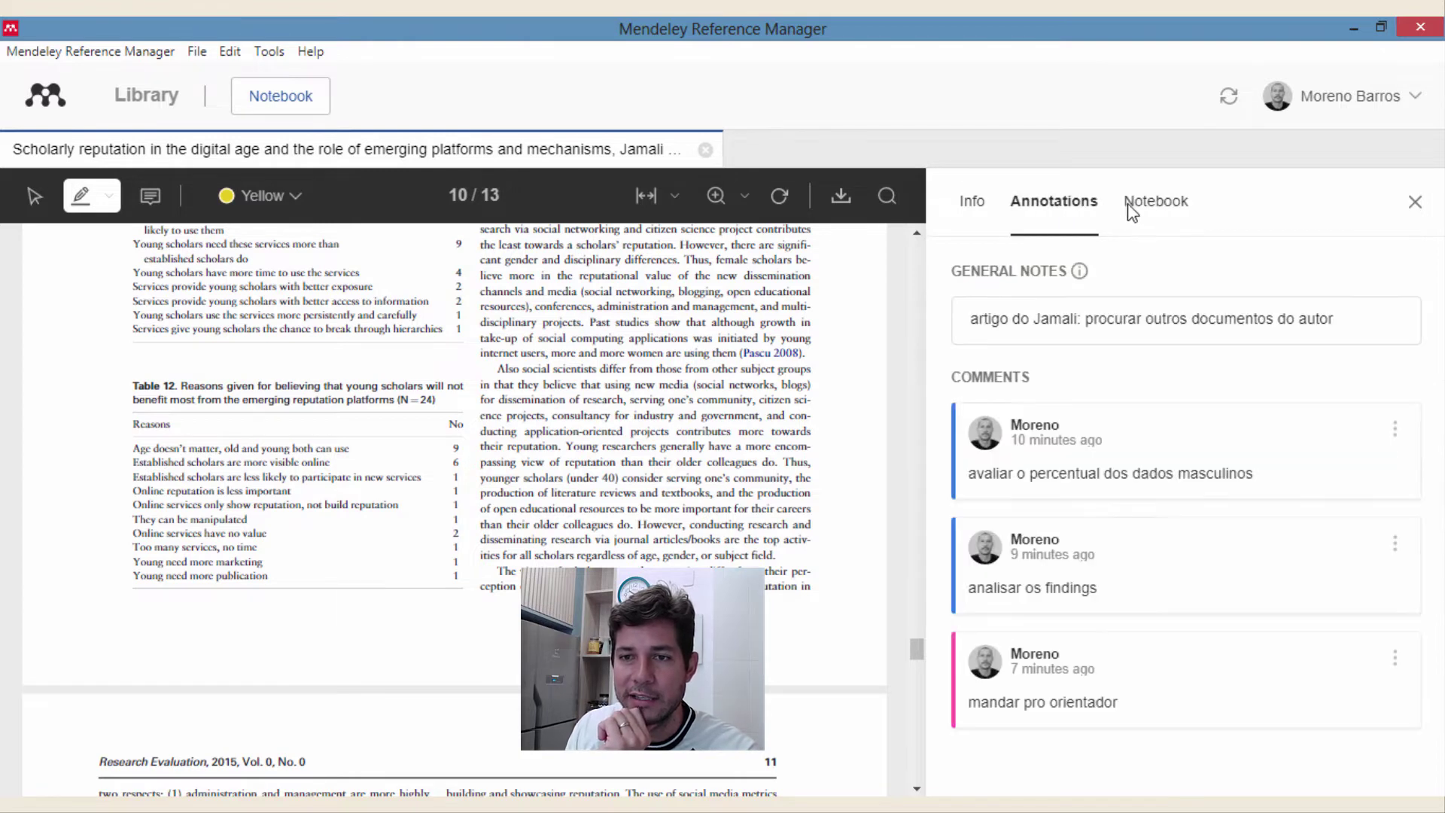
left_click(1130, 205)
left_click(1075, 207)
left_click(971, 203)
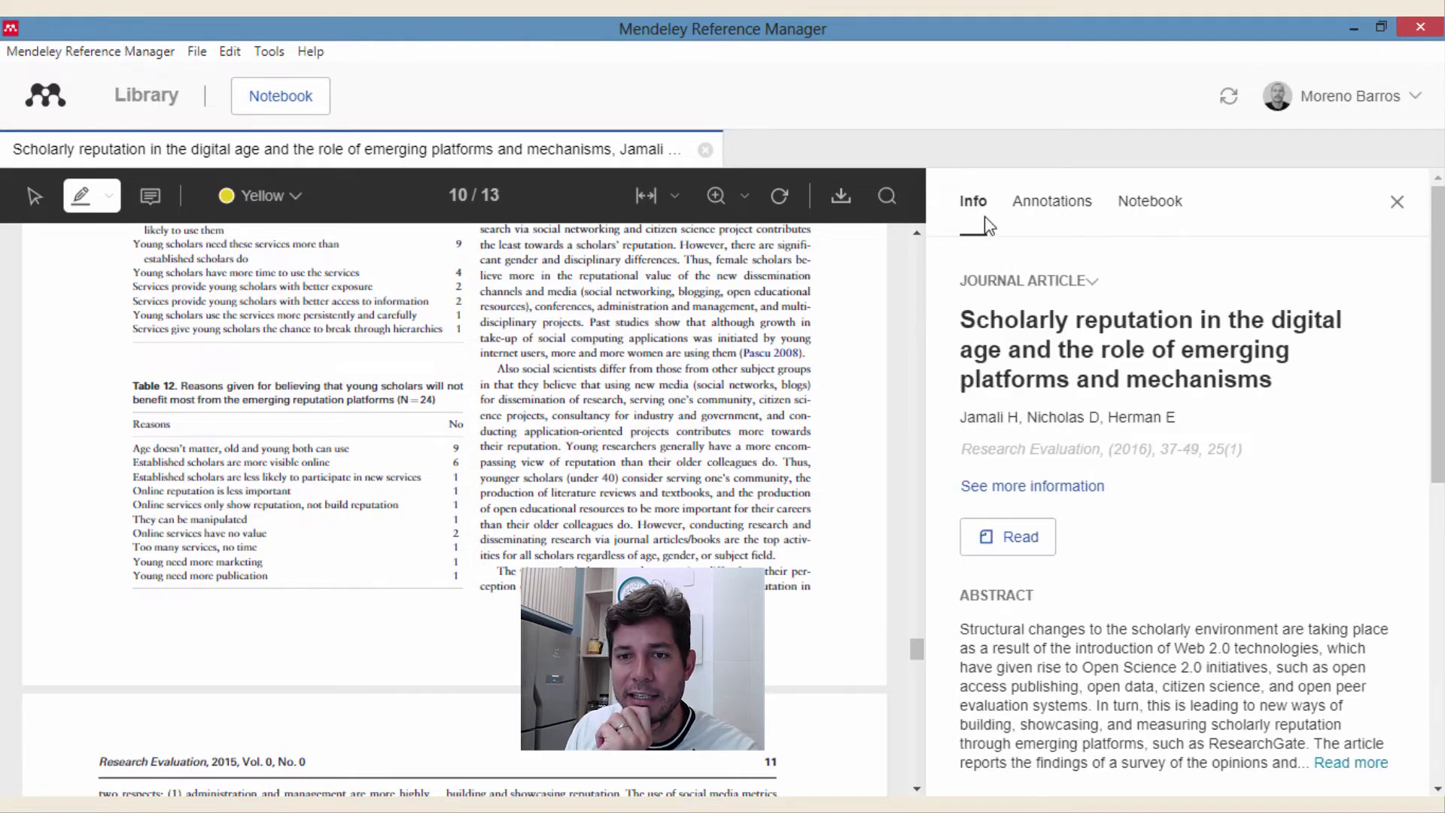
left_click(1052, 204)
left_click(1143, 215)
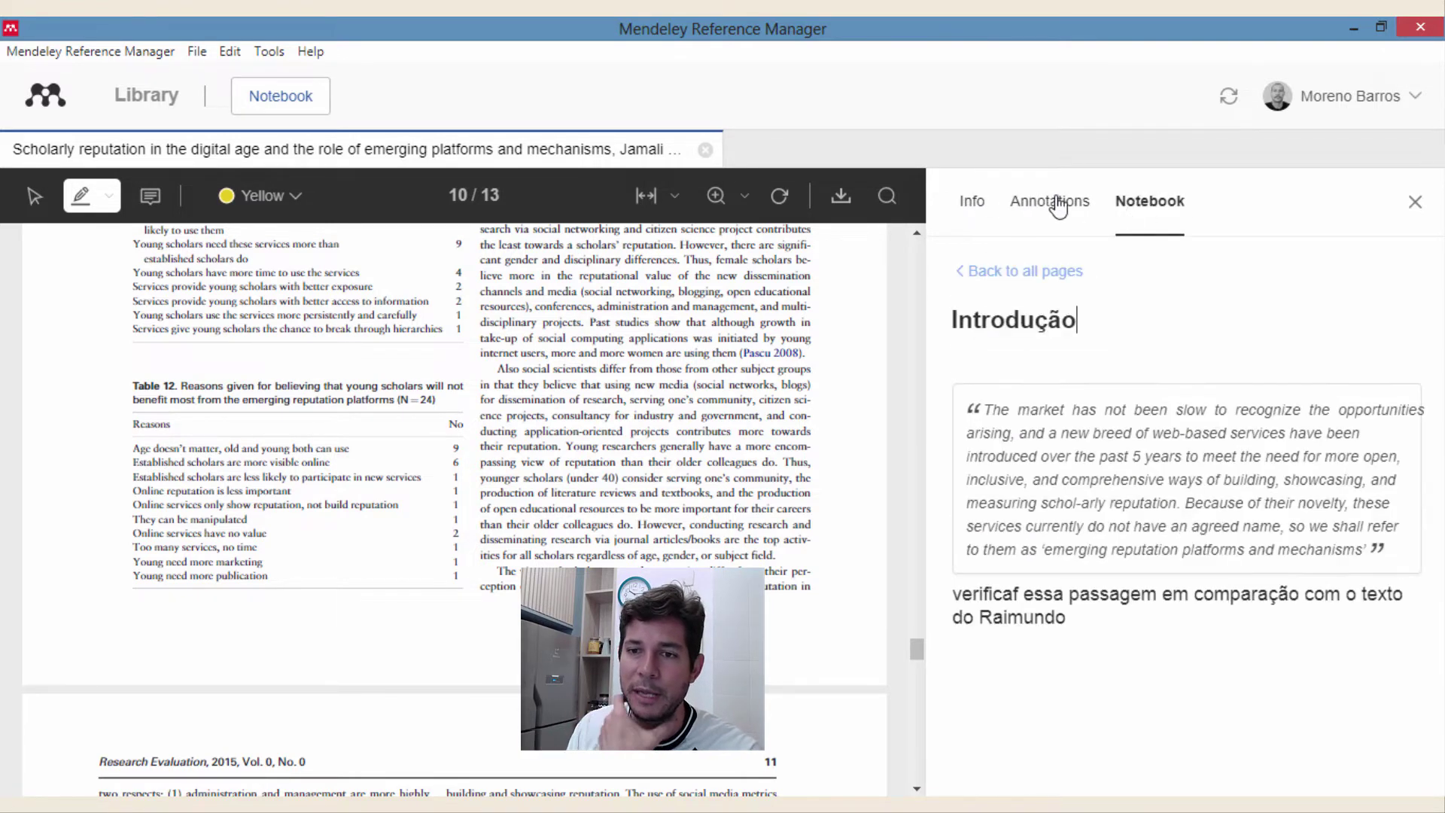
left_click(1016, 215)
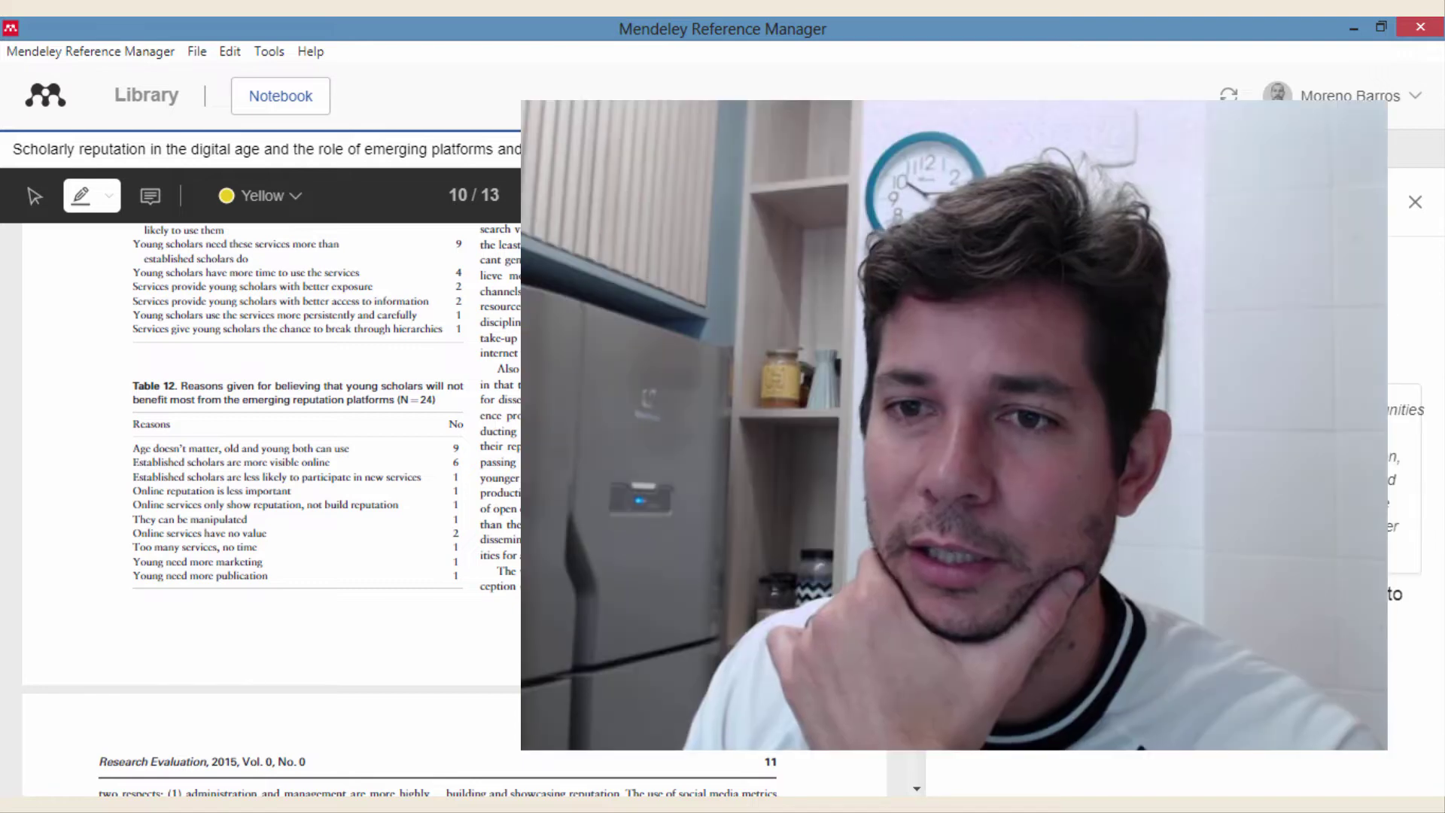
Step: Close the article's side panel, go back to its first page and return to the library's full reference list
left_click(1415, 201)
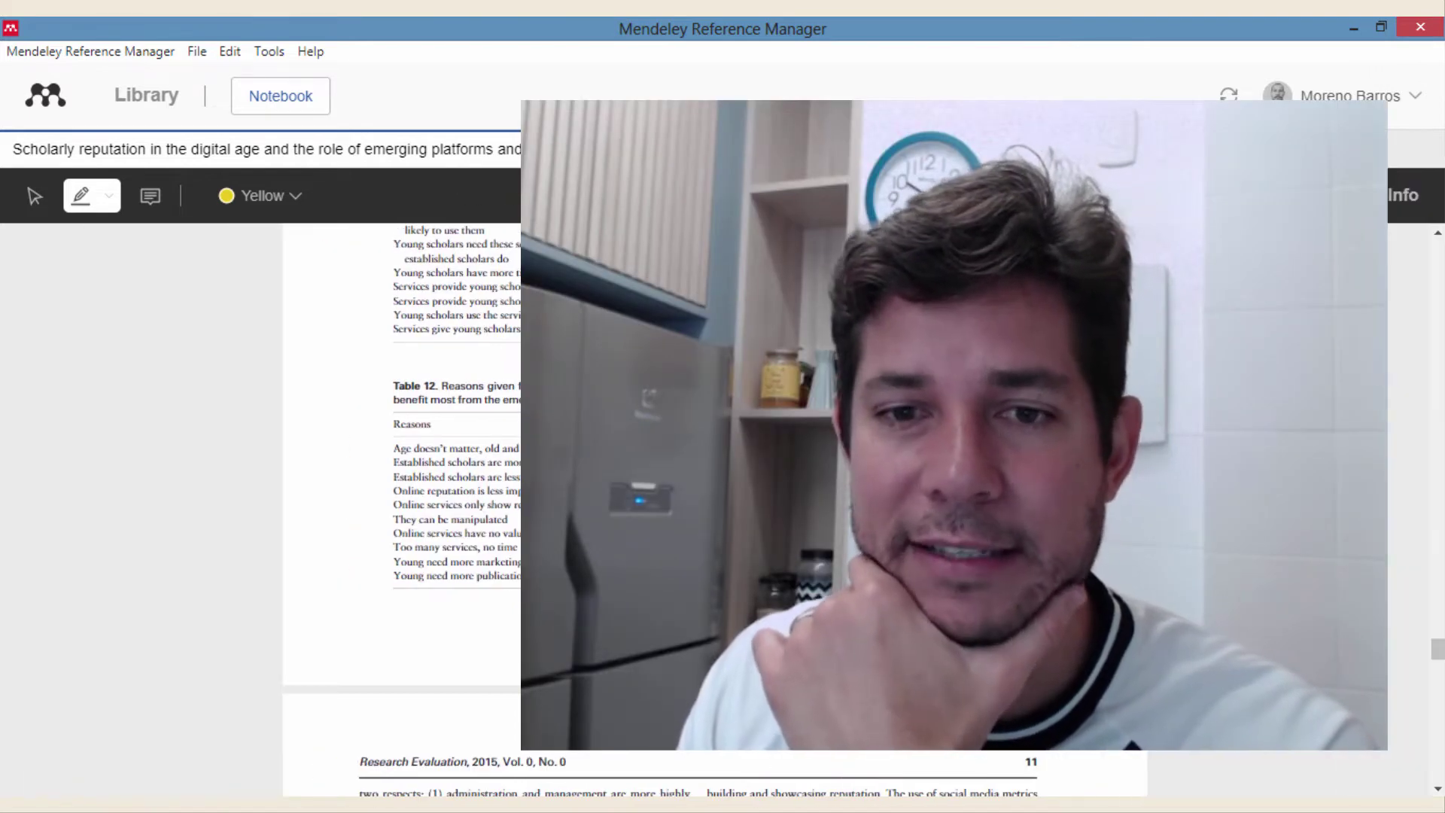
scroll(1438, 634, "up", 10)
left_click_drag(1438, 635, 1437, 252)
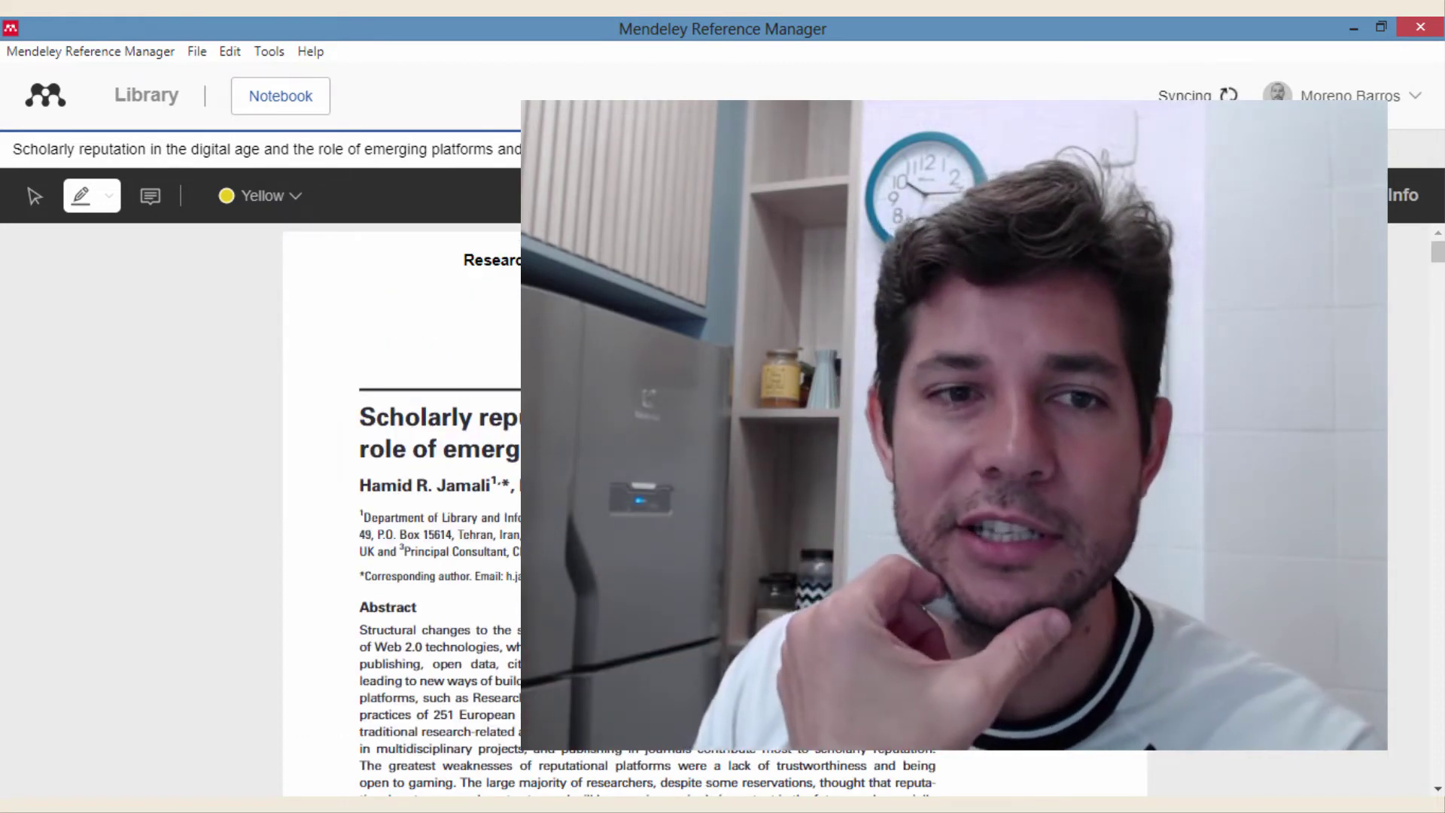
key("Escape")
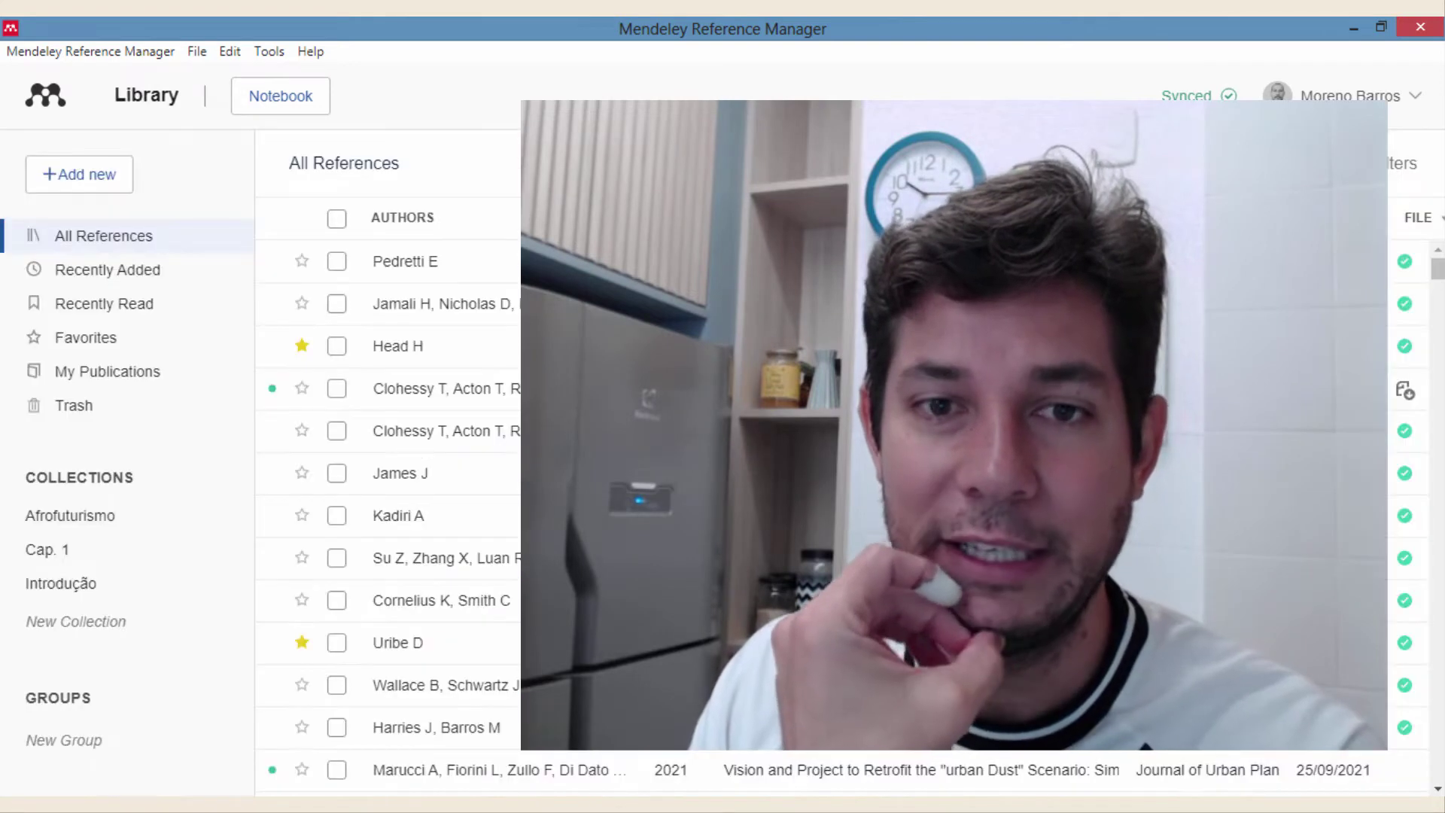
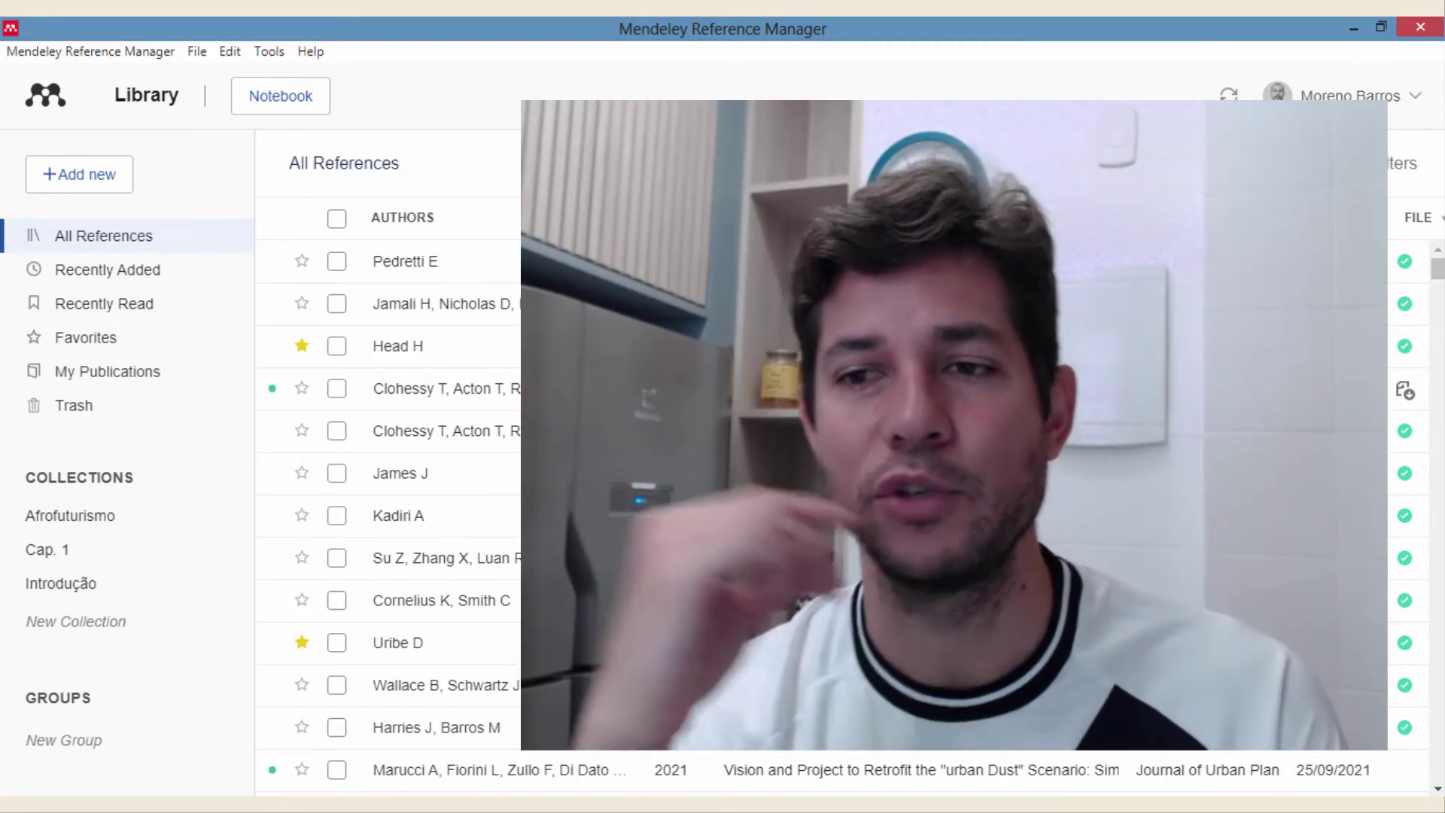
Step: Select the "CFD simulation and model predictive control" reference, return its notebook to the page list and close the reference's details
scroll(772, 439, "down", 3)
scroll(771, 438, "up", 2)
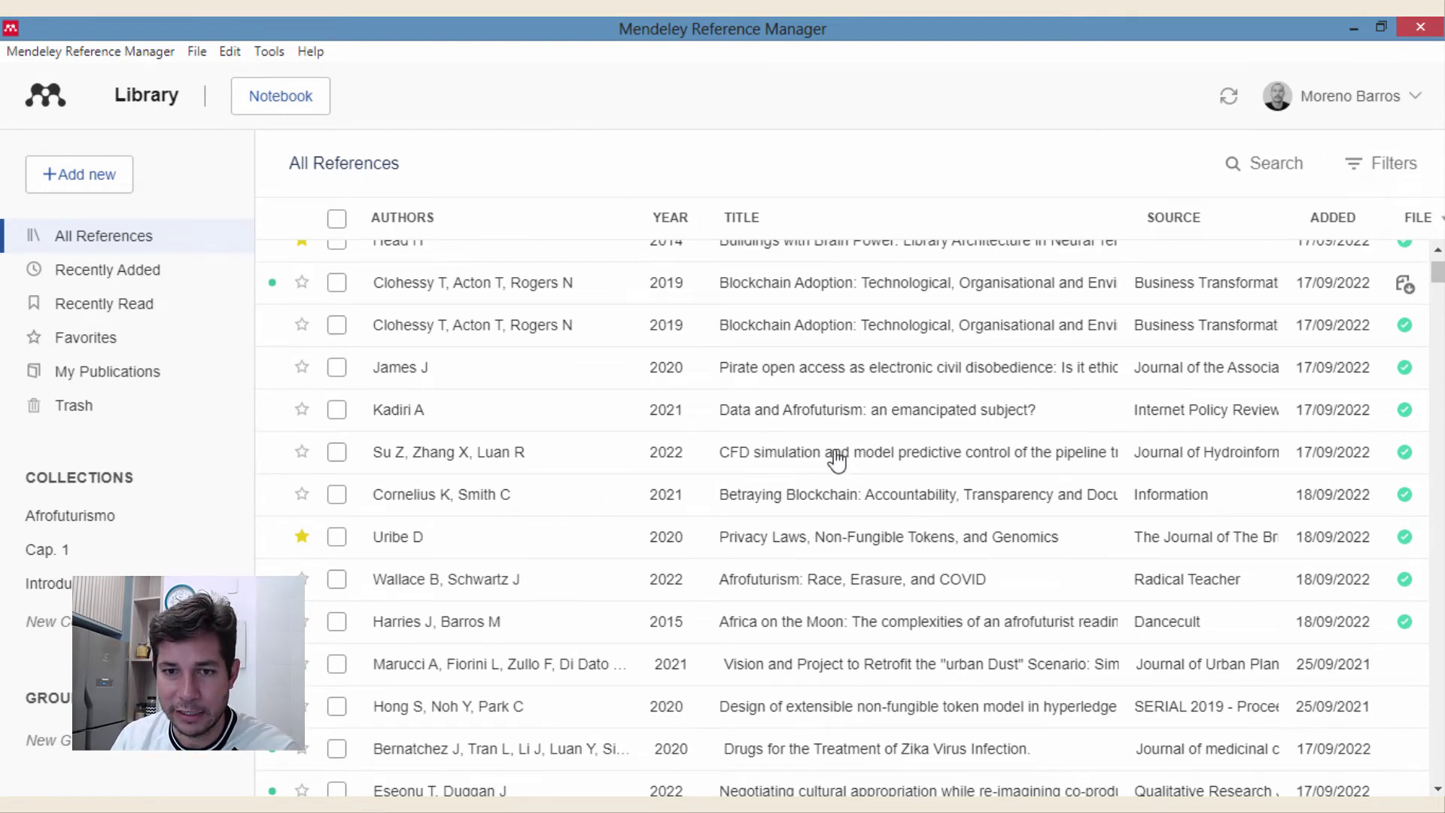
left_click(918, 456)
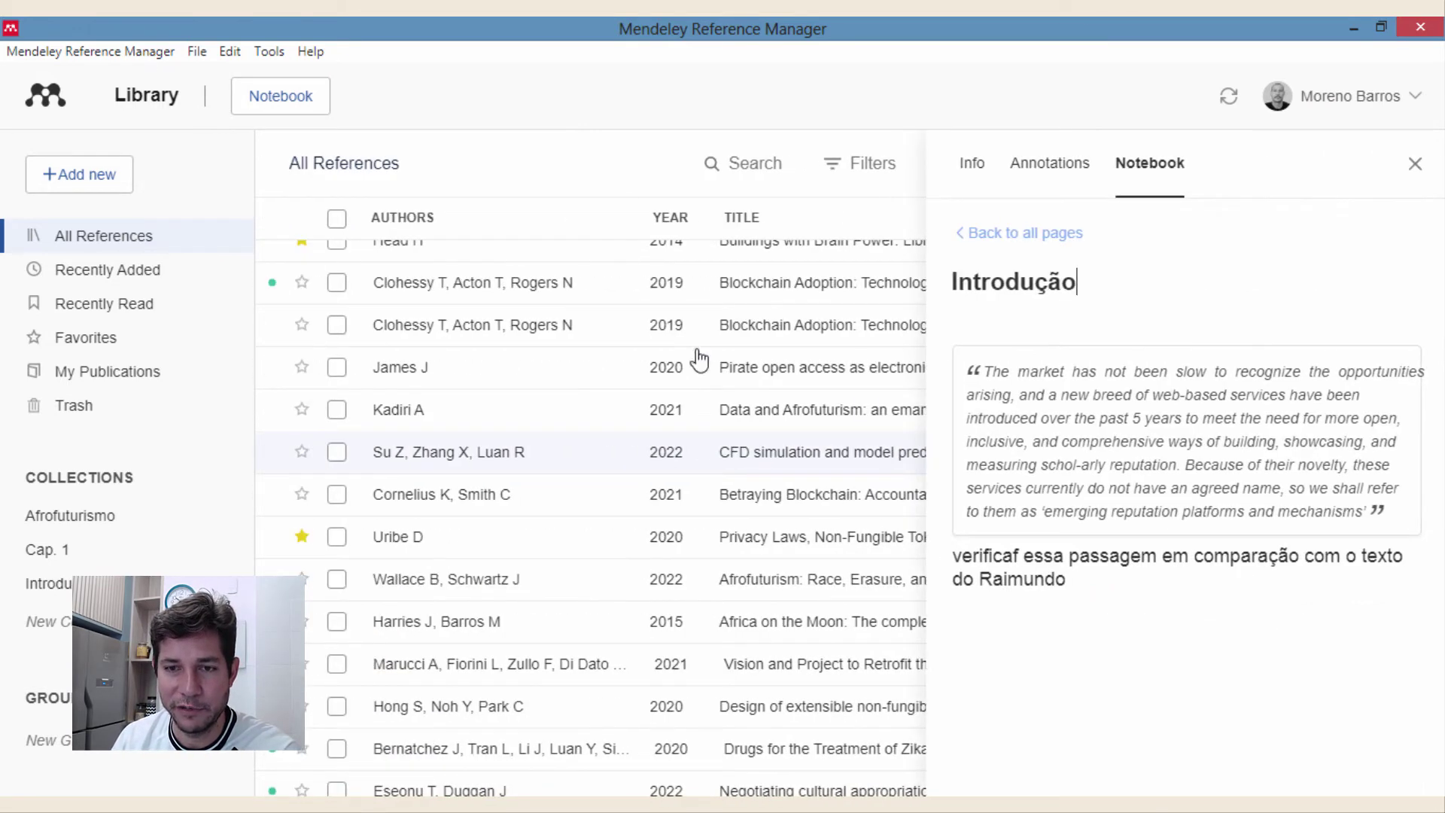
left_click(1065, 235)
left_click(1414, 165)
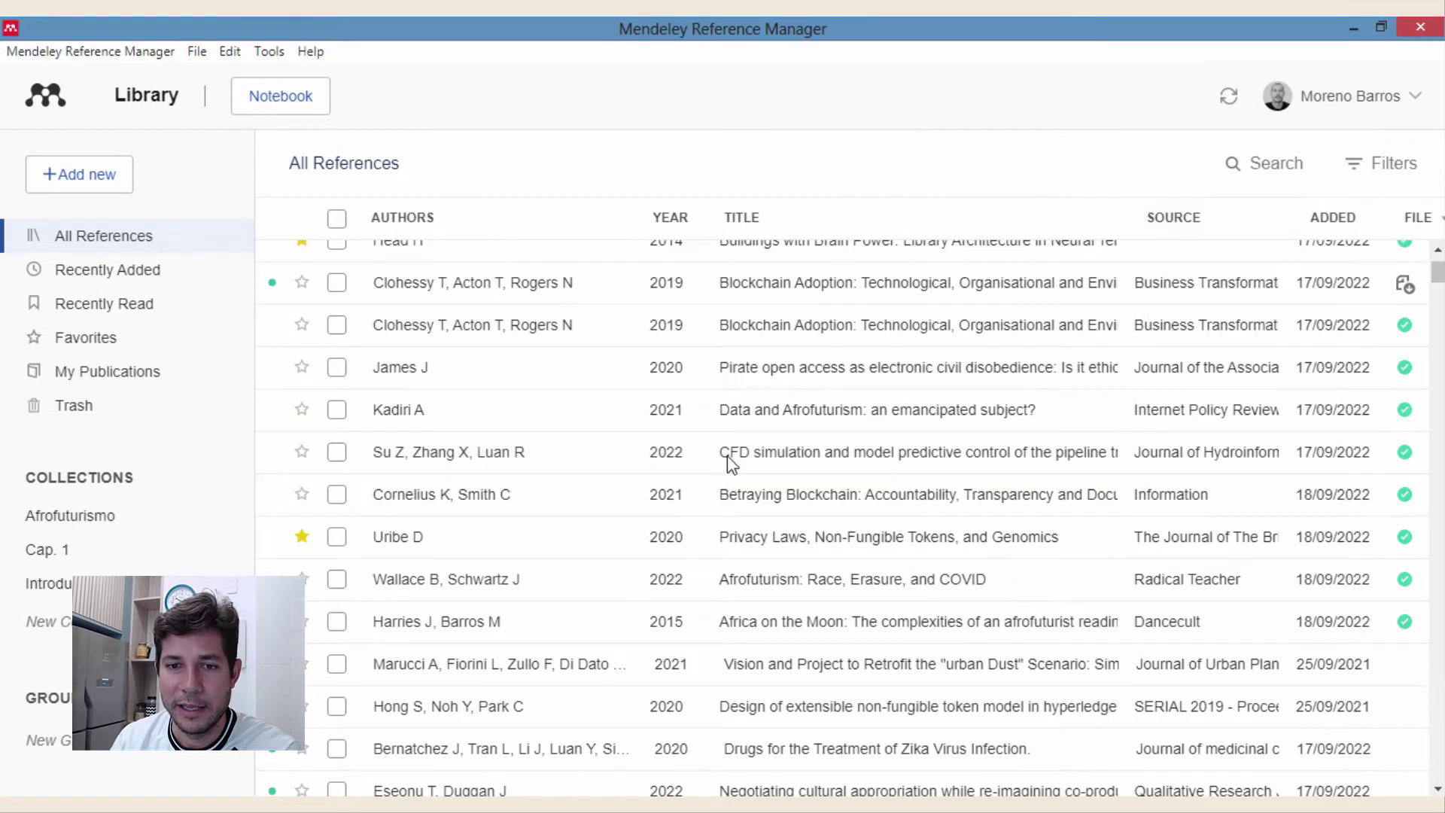
Step: Find the reference "Betraying Blockchain: Accountability, Transparency and Document Standards for Non-Fungible Tokens (NFTs)" and open its PDF for reading
scroll(730, 463, "down", 5)
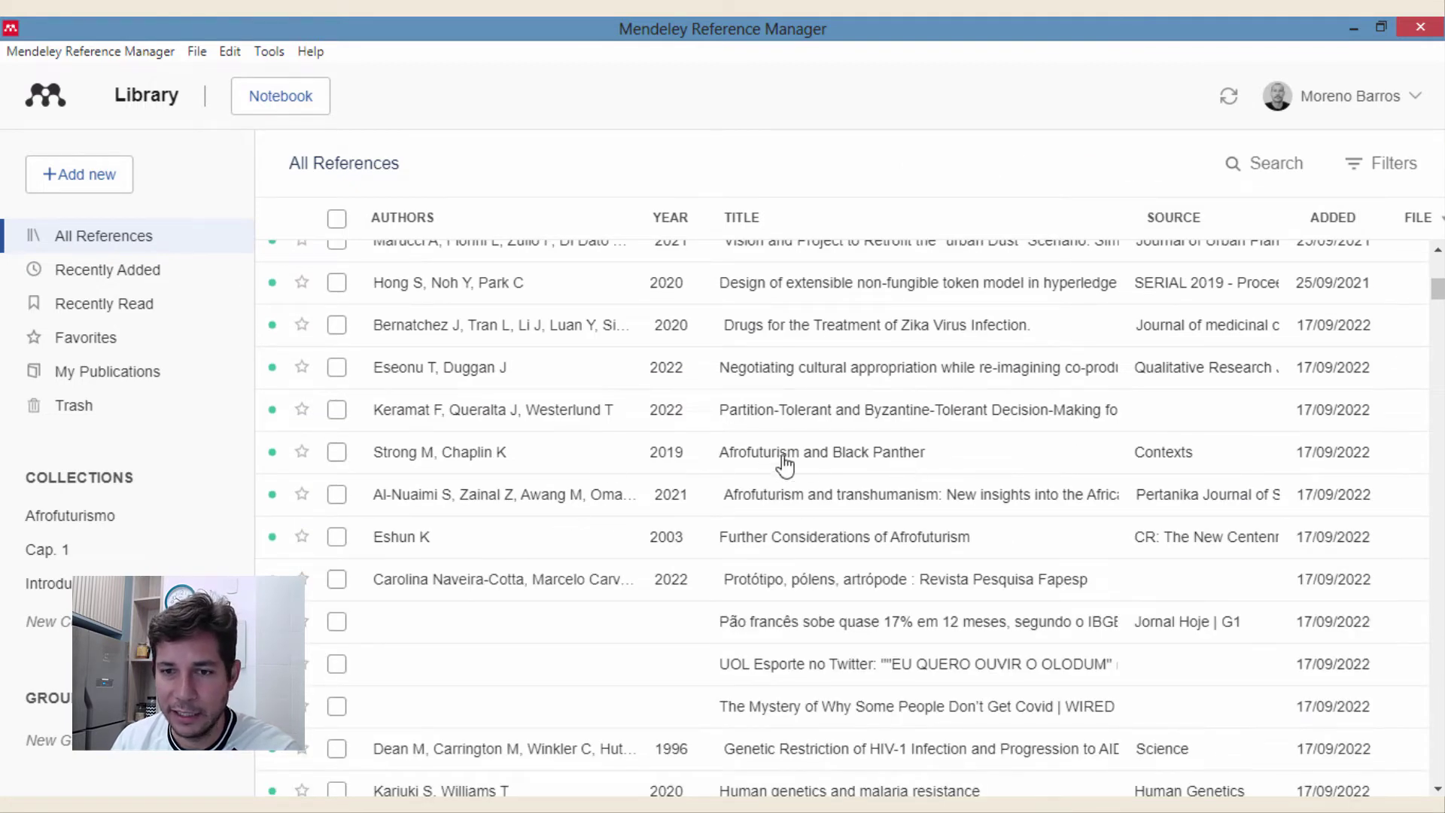
scroll(798, 473, "up", 5)
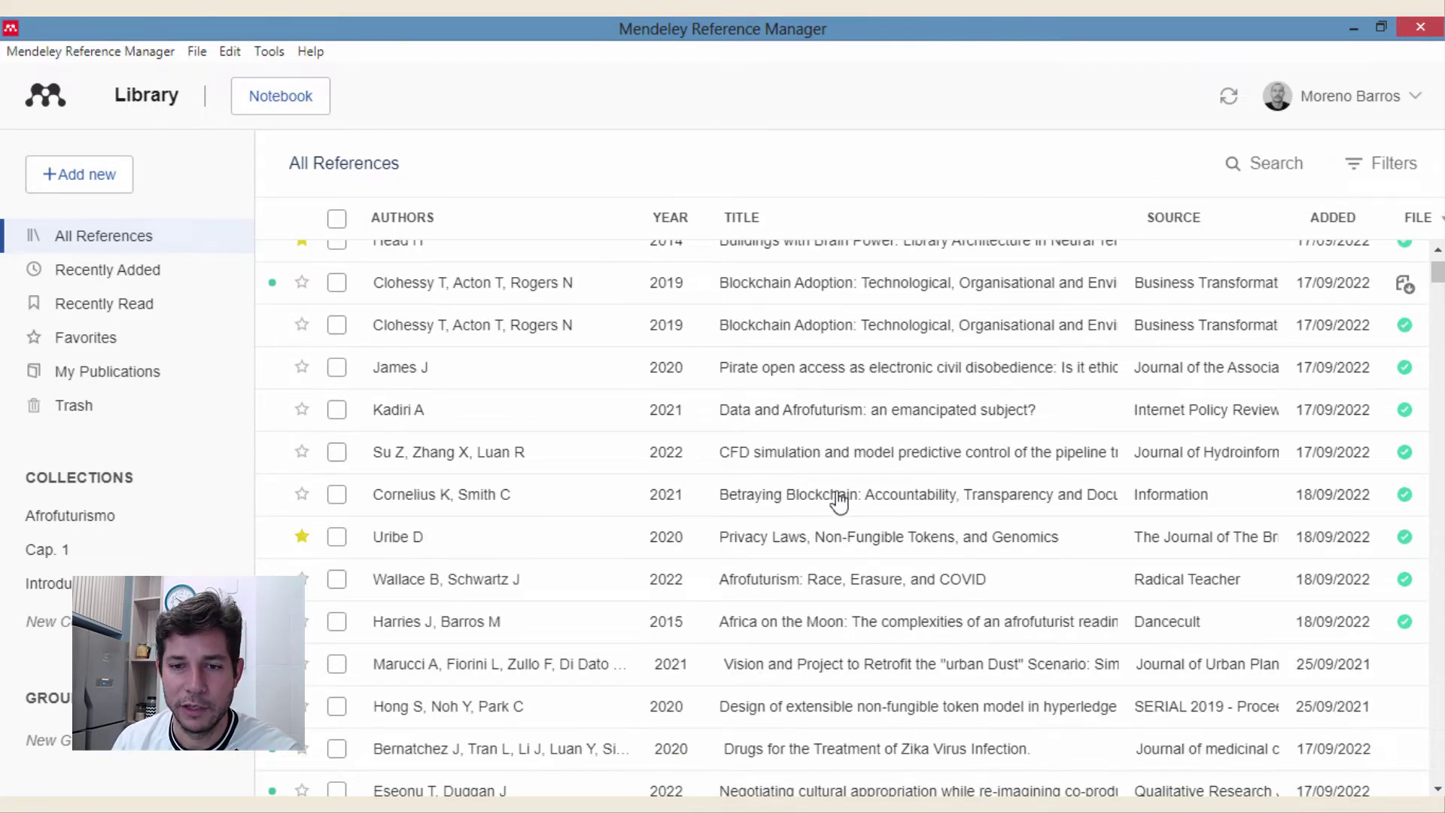
left_click(952, 500)
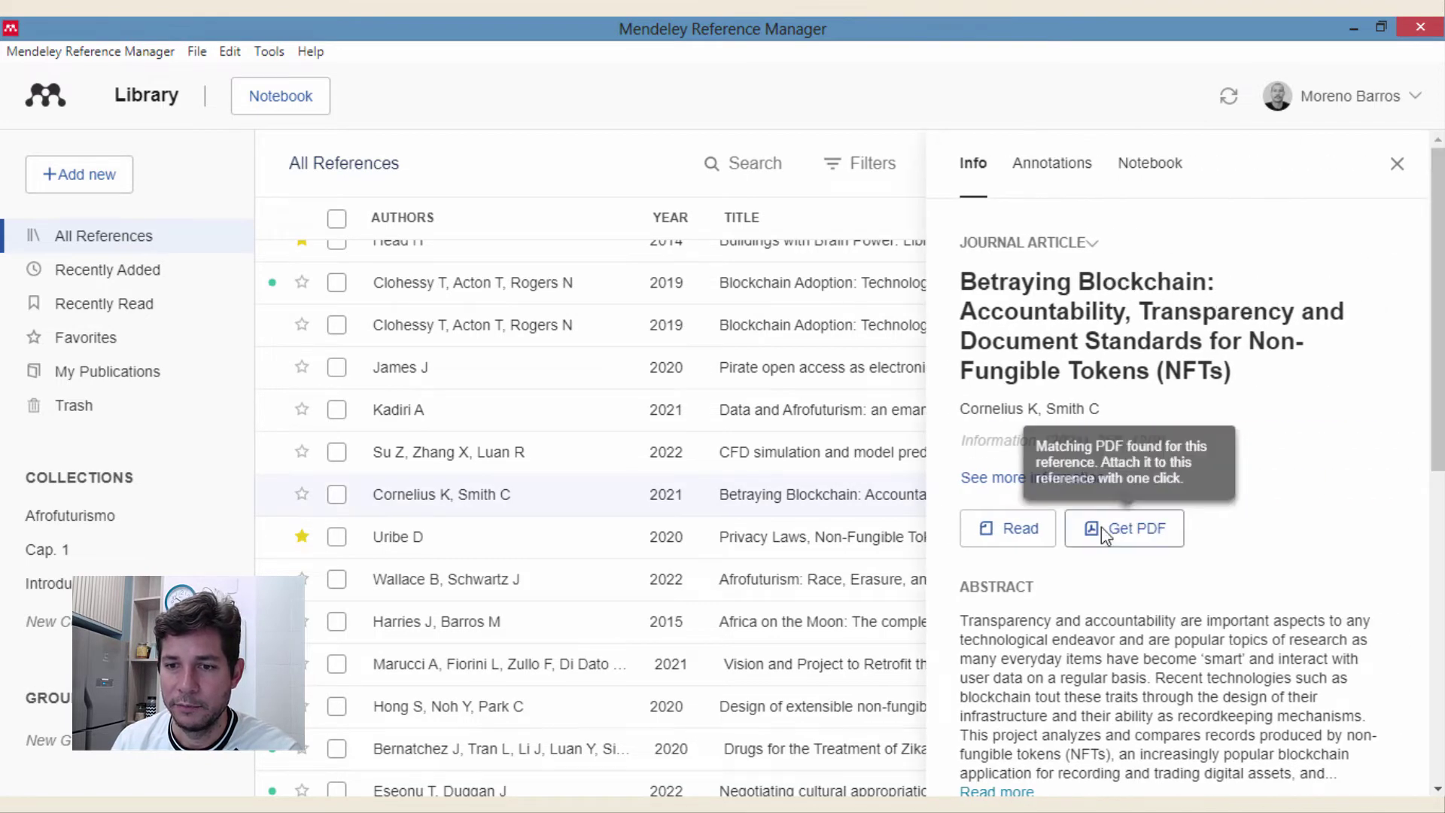
left_click(1023, 528)
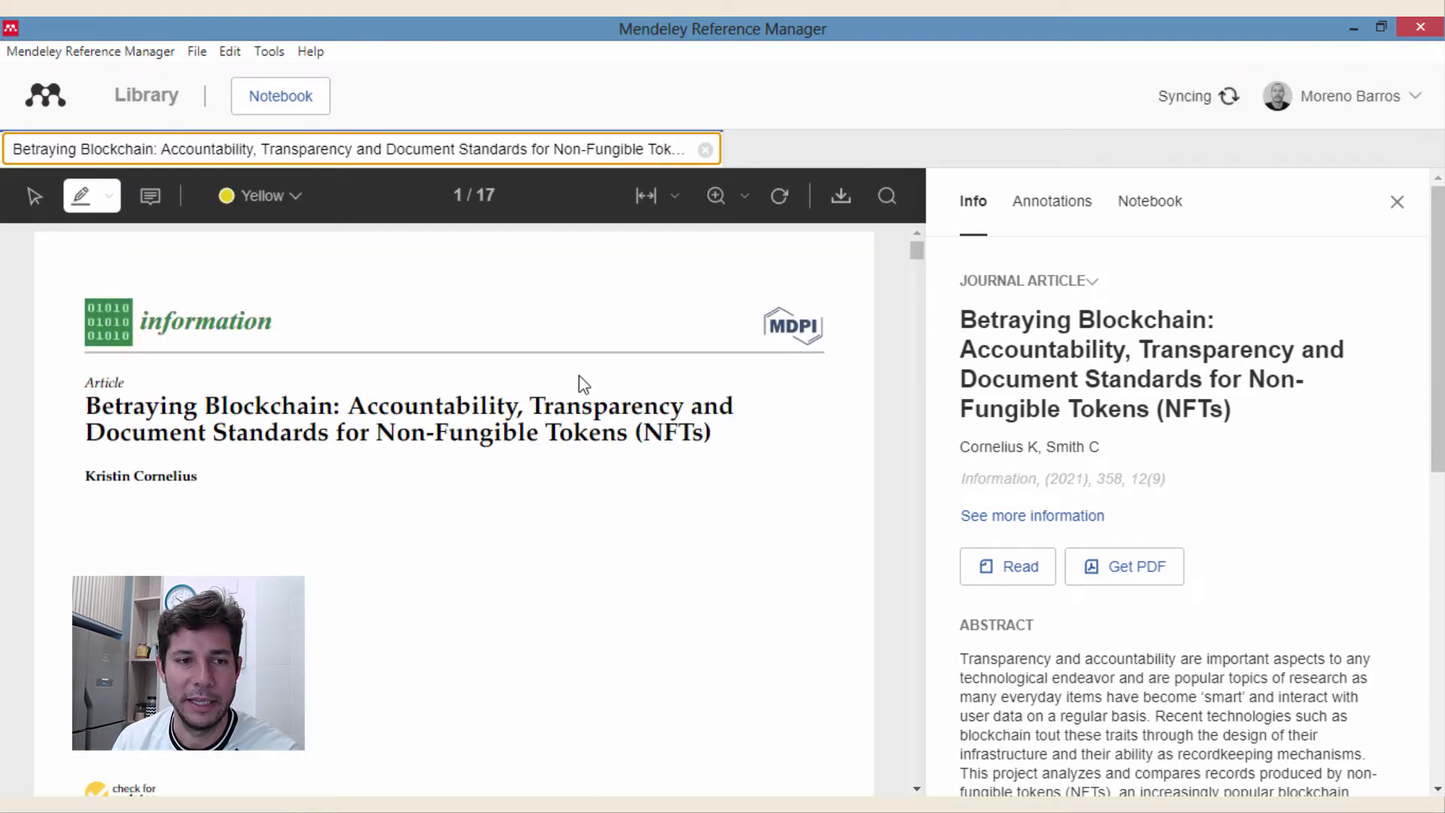
Step: Examine the first page, annotations and notebook of the "Betraying Blockchain" article, opening its general note without editing the text
scroll(801, 560, "down", 3)
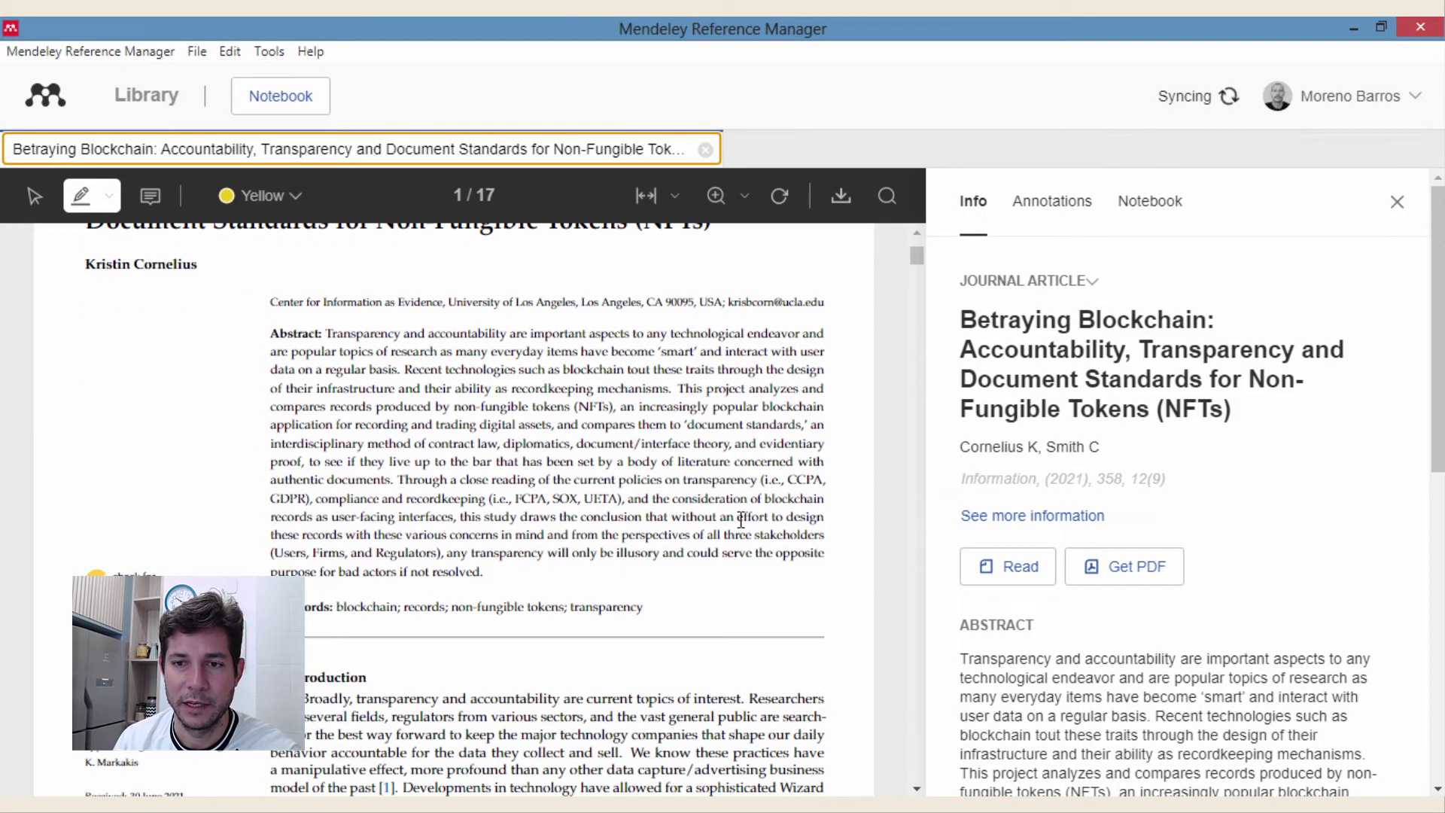
left_click(1050, 205)
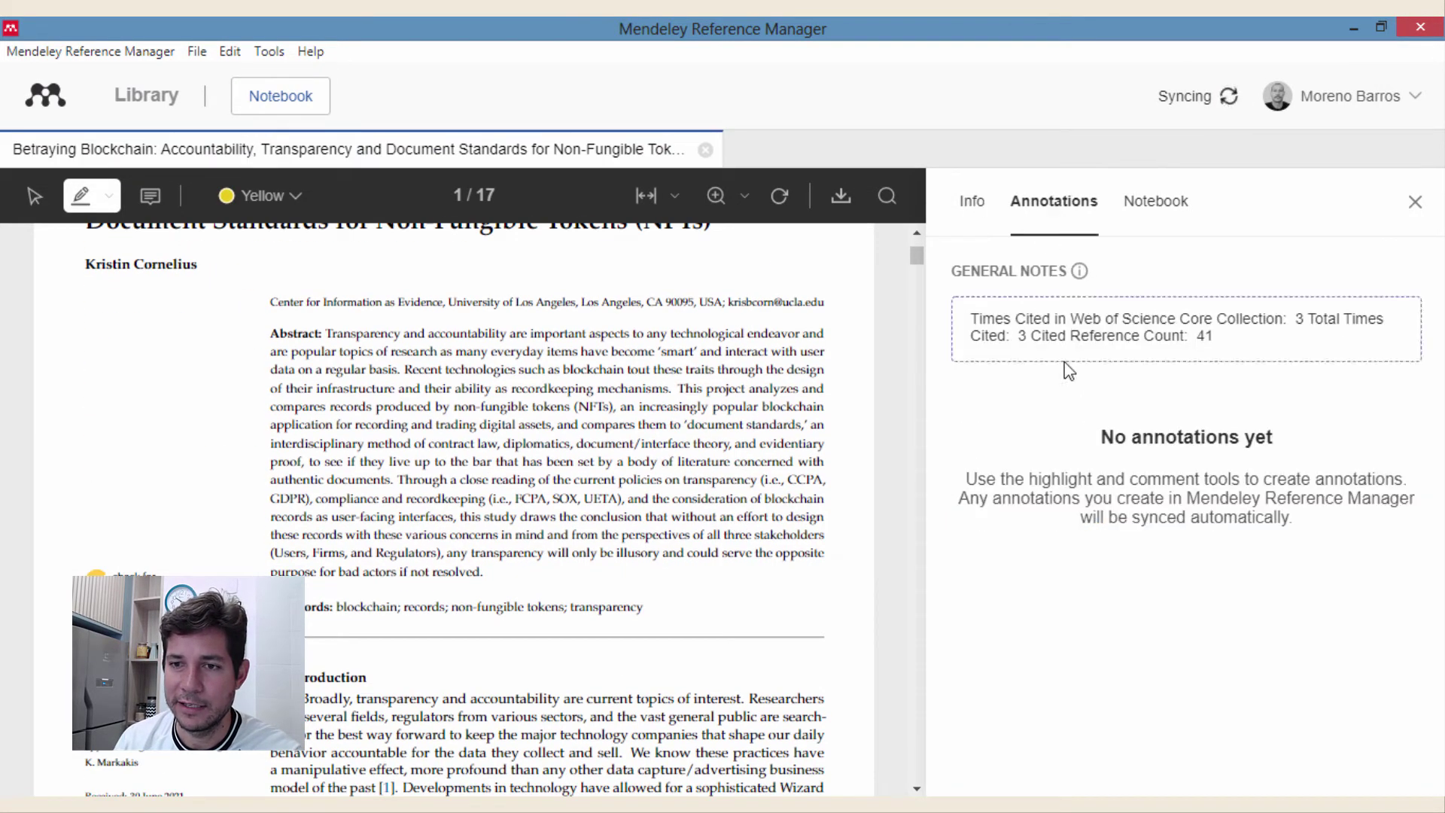
left_click(1154, 206)
left_click(1069, 215)
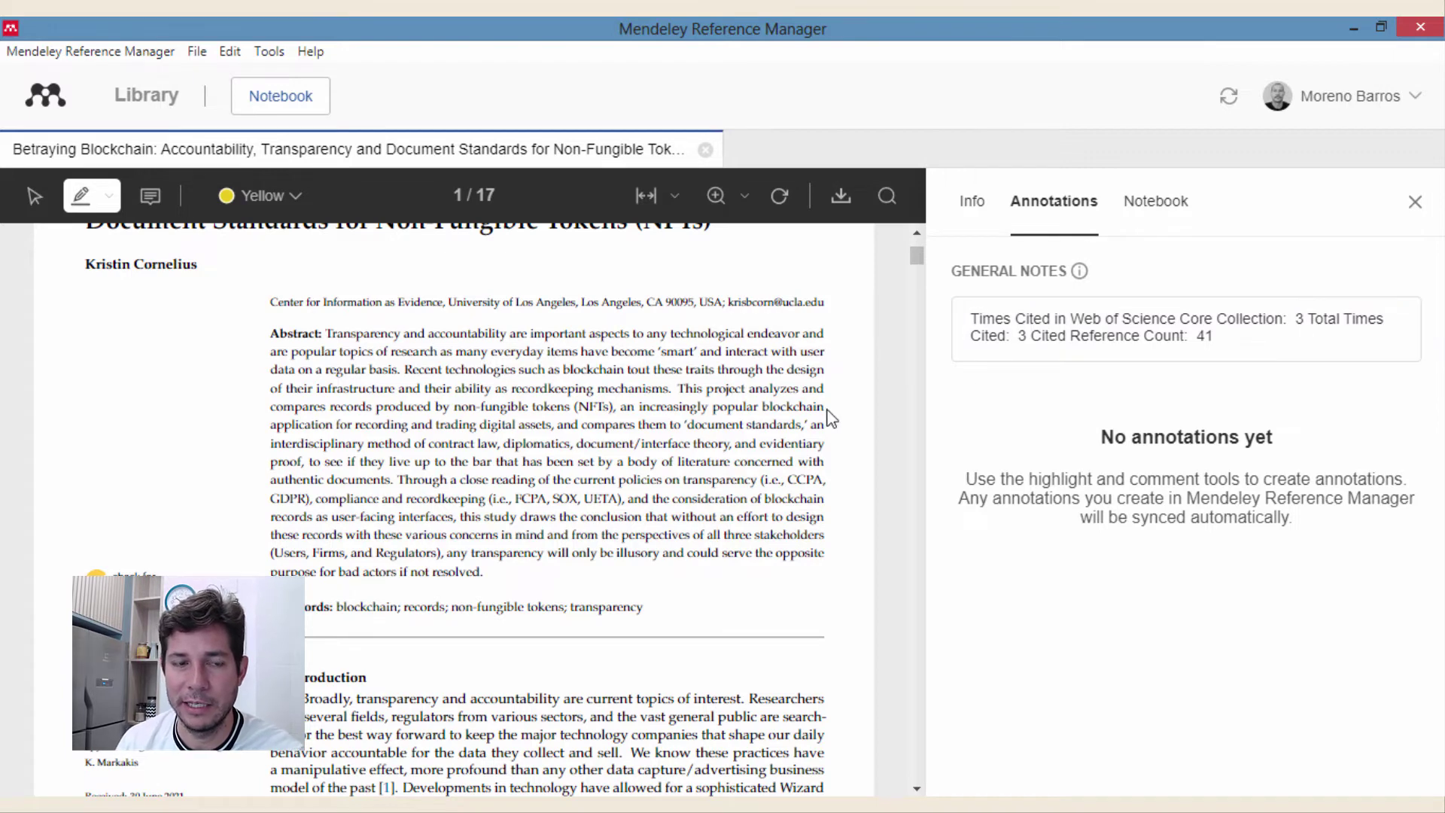
scroll(831, 418, "up", 3)
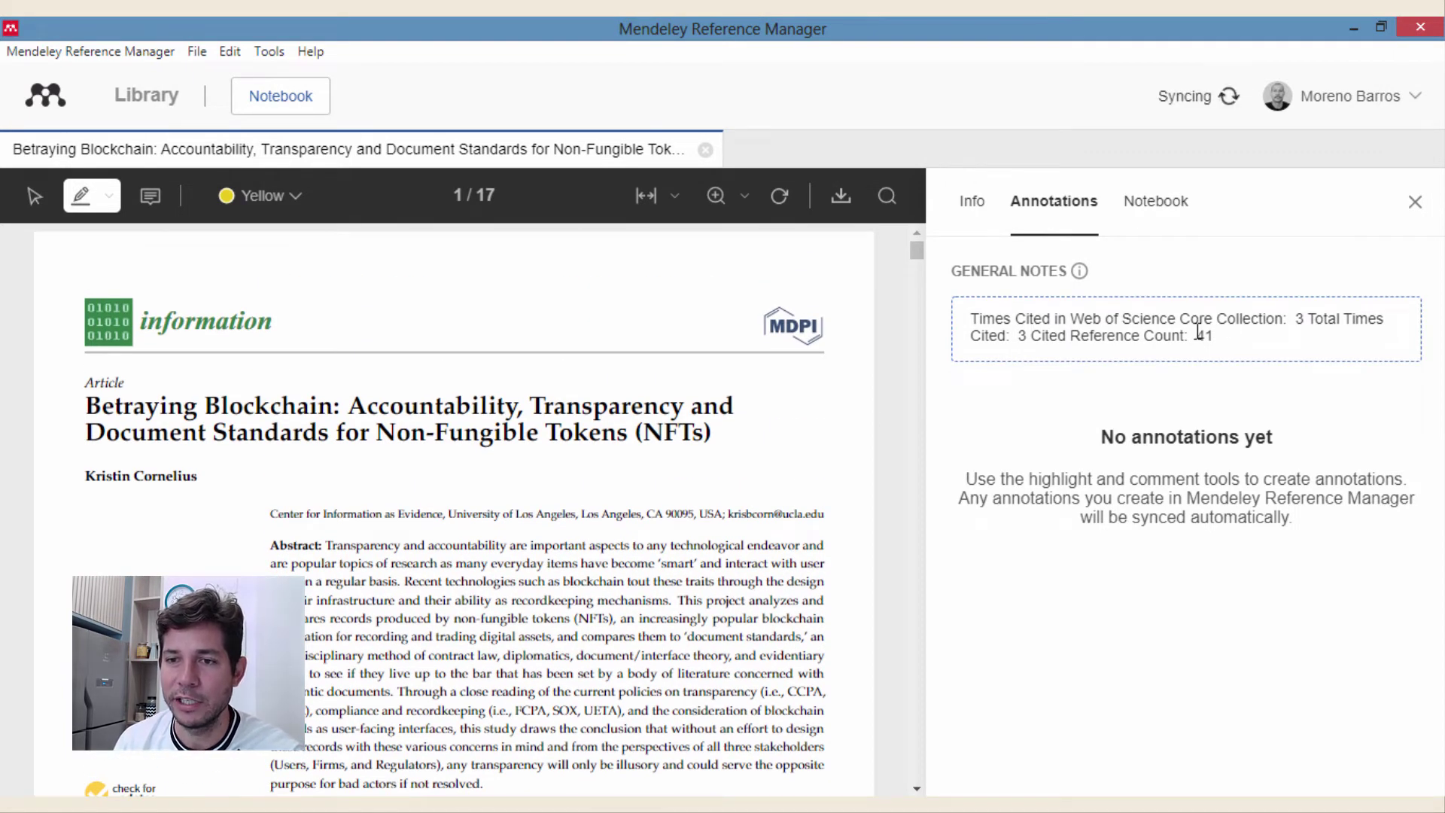
left_click(1179, 344)
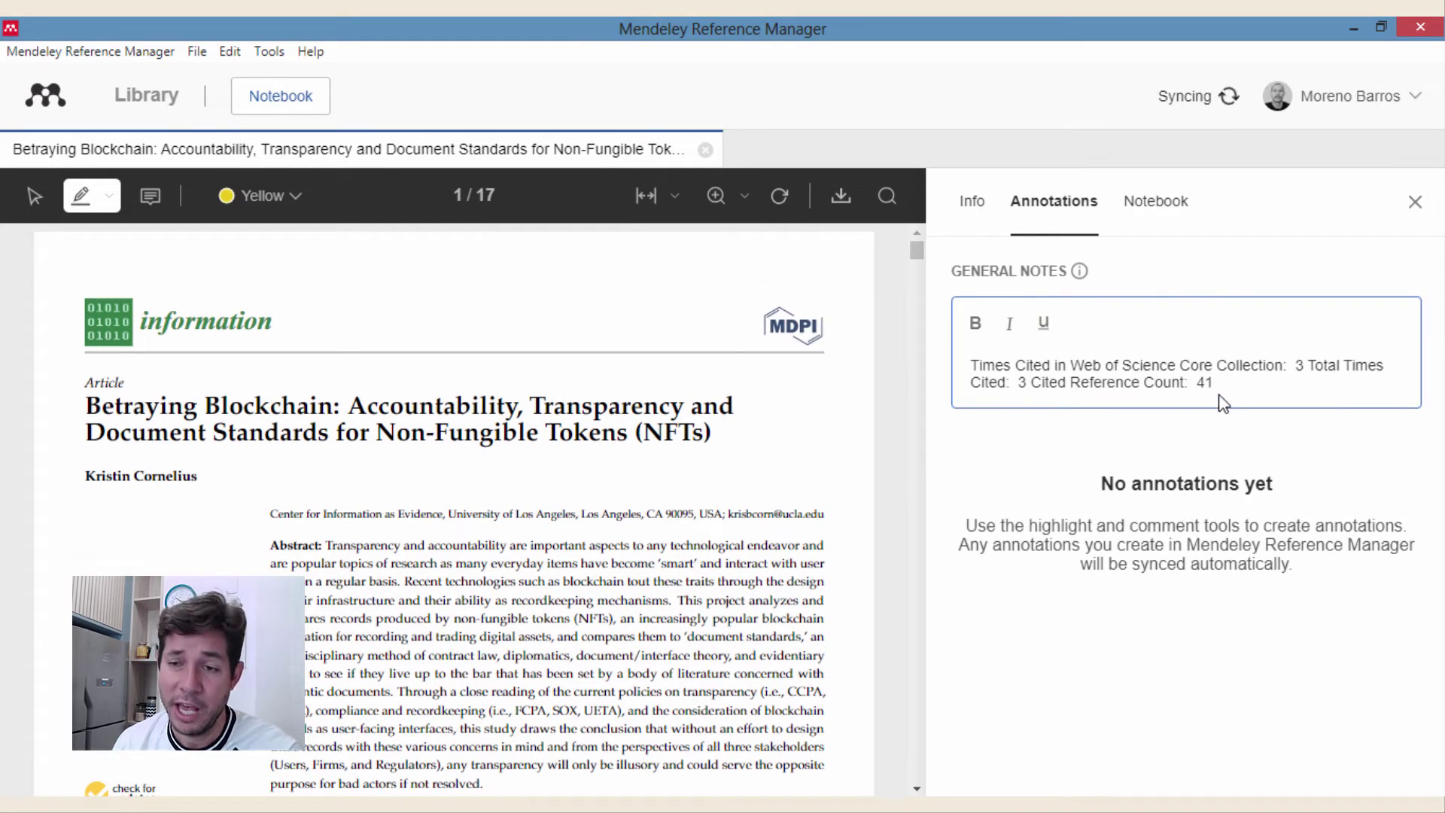
left_click(1187, 431)
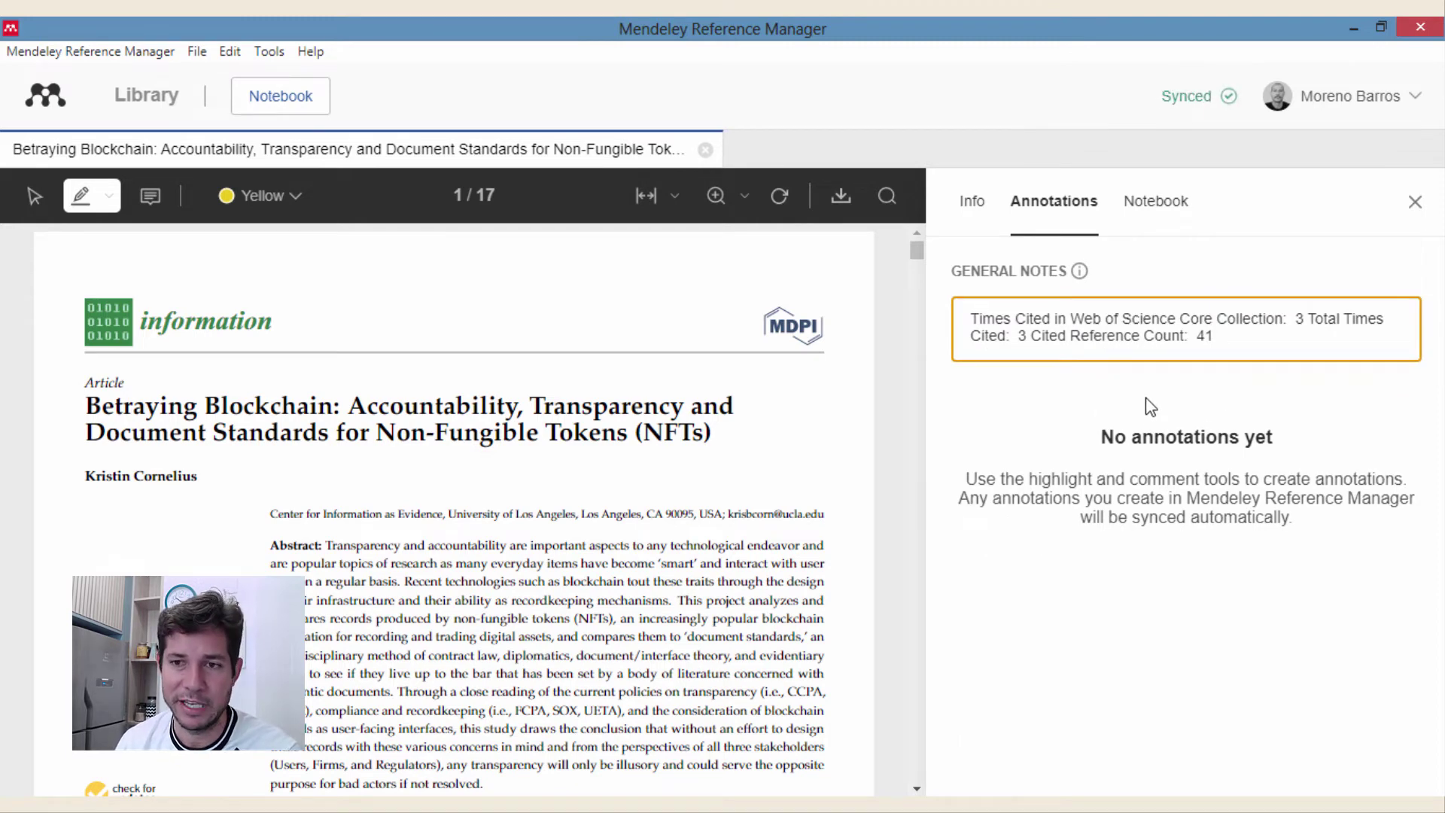
Step: Add the line "artigo sobre NFT na perspectiva brasileira" below the existing text of the article's general note
left_click(1198, 365)
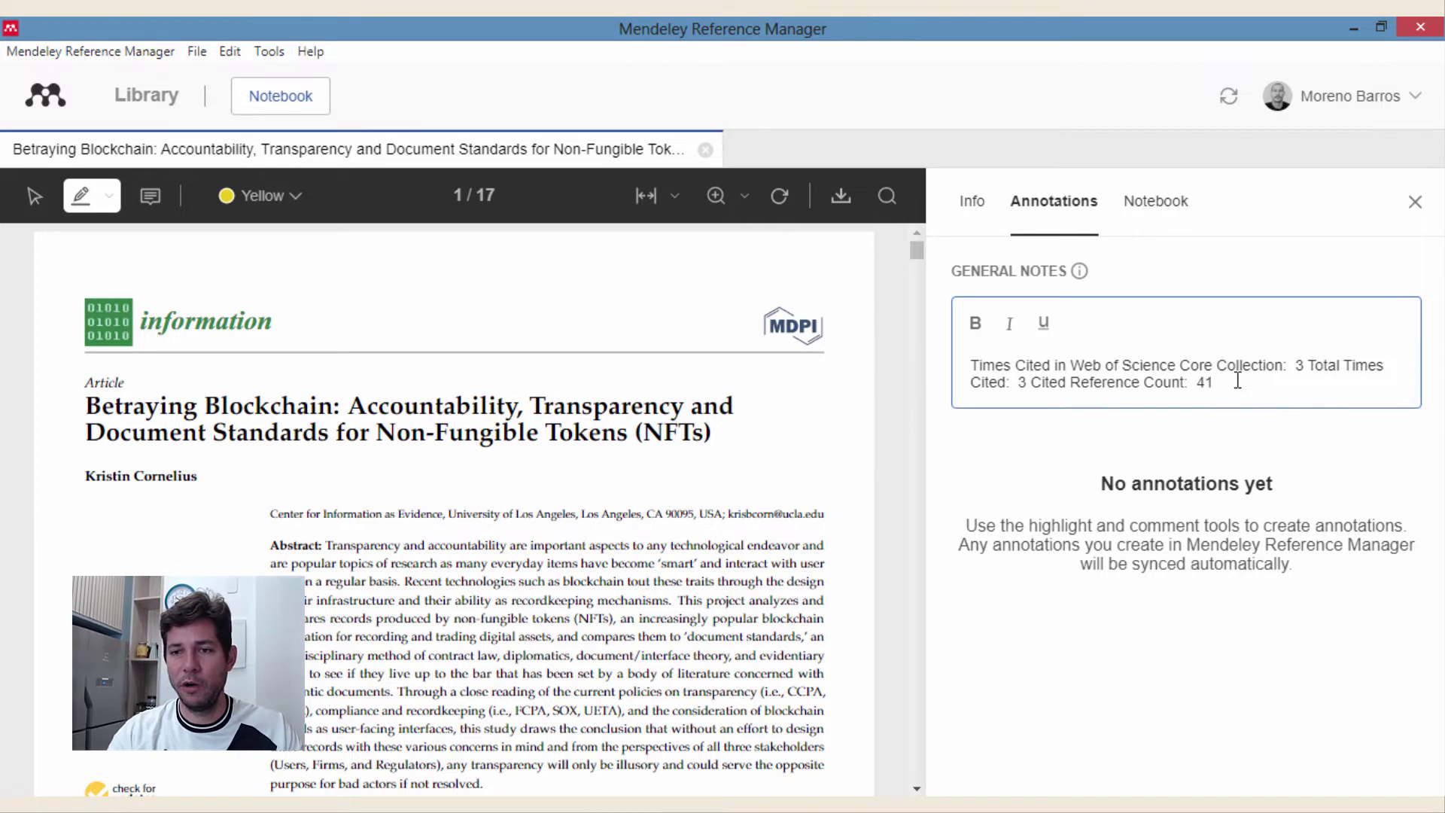
key("Return")
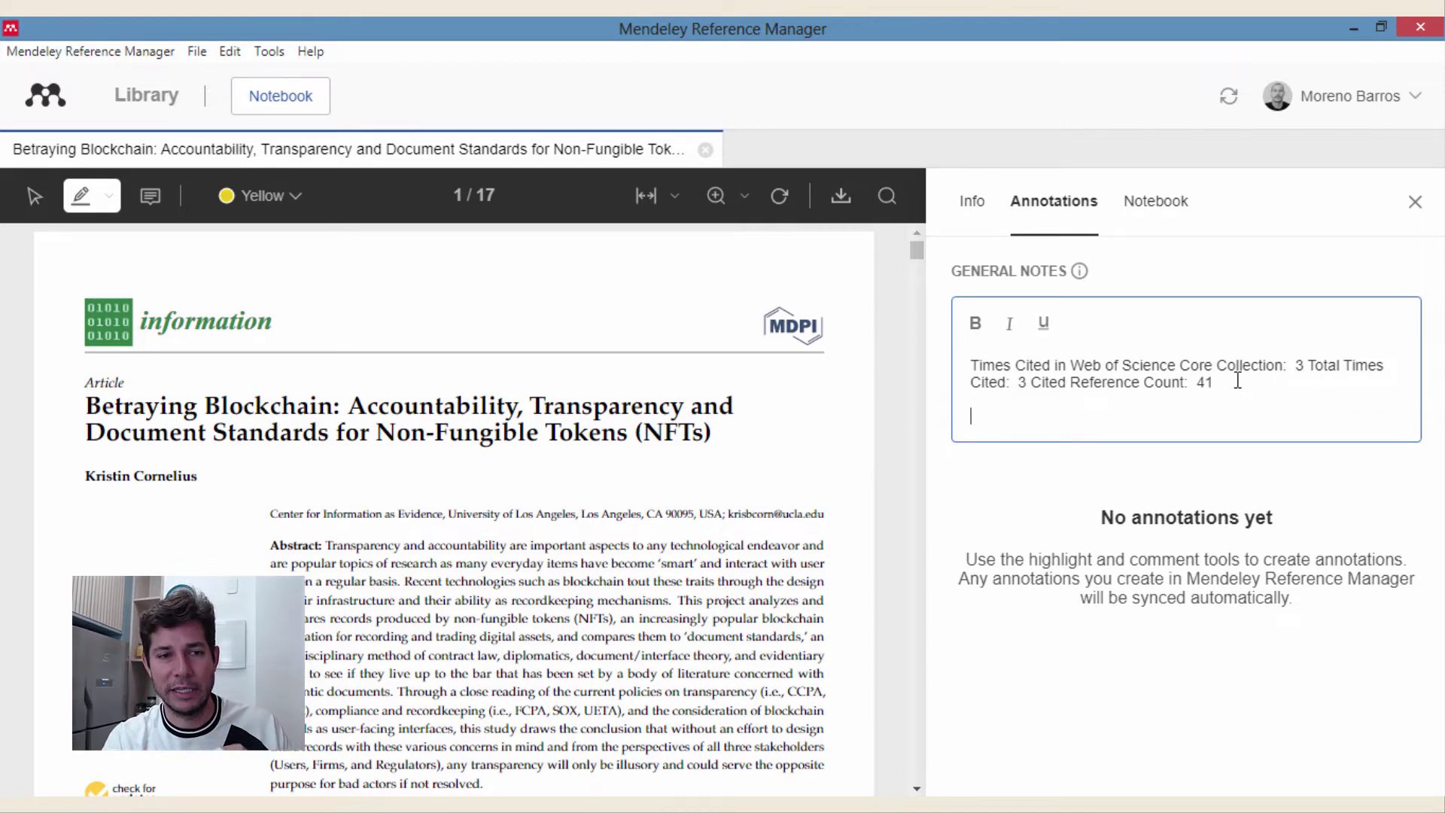
type("artigo")
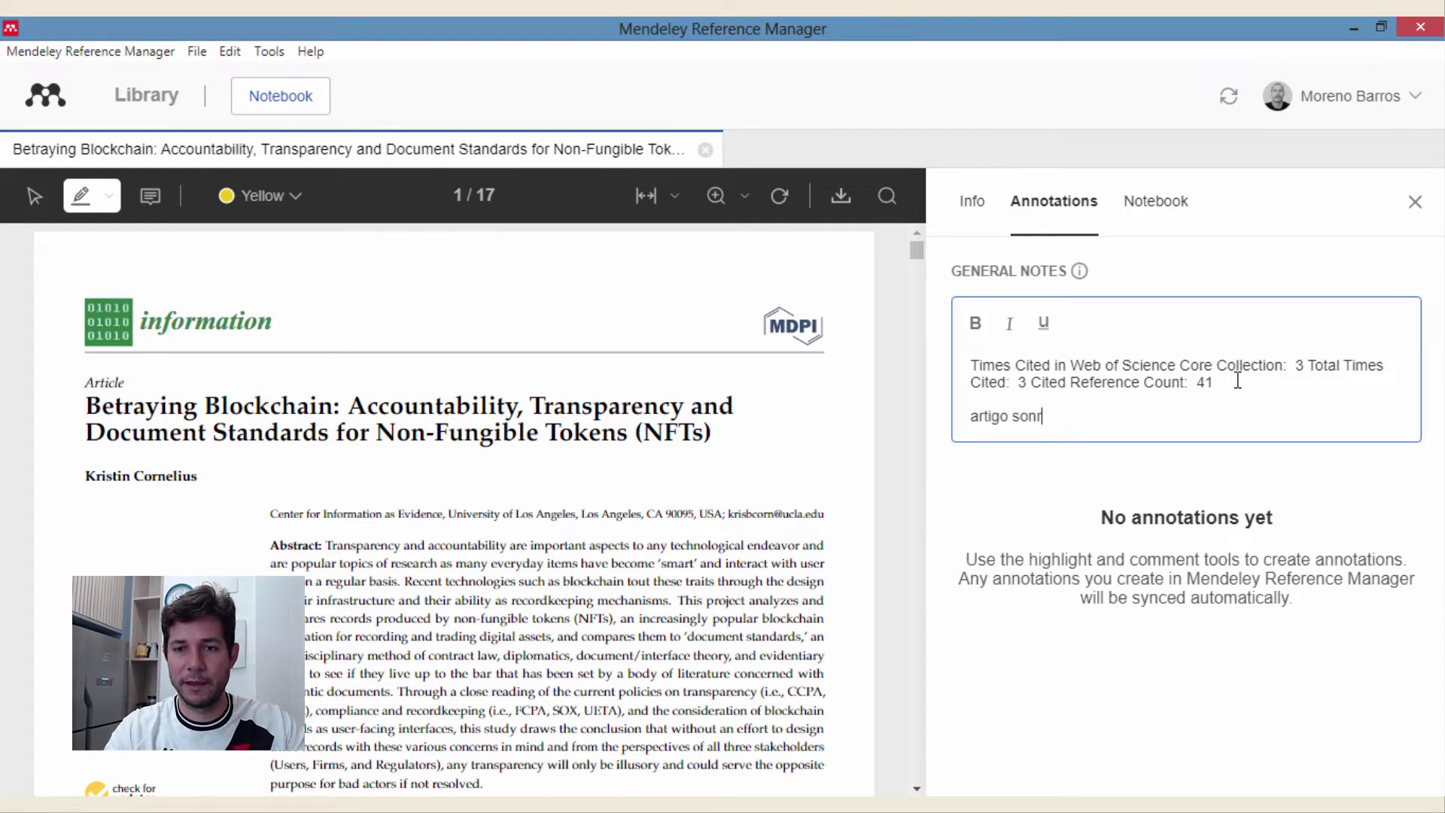
type(" sobre NFT na perspectiva")
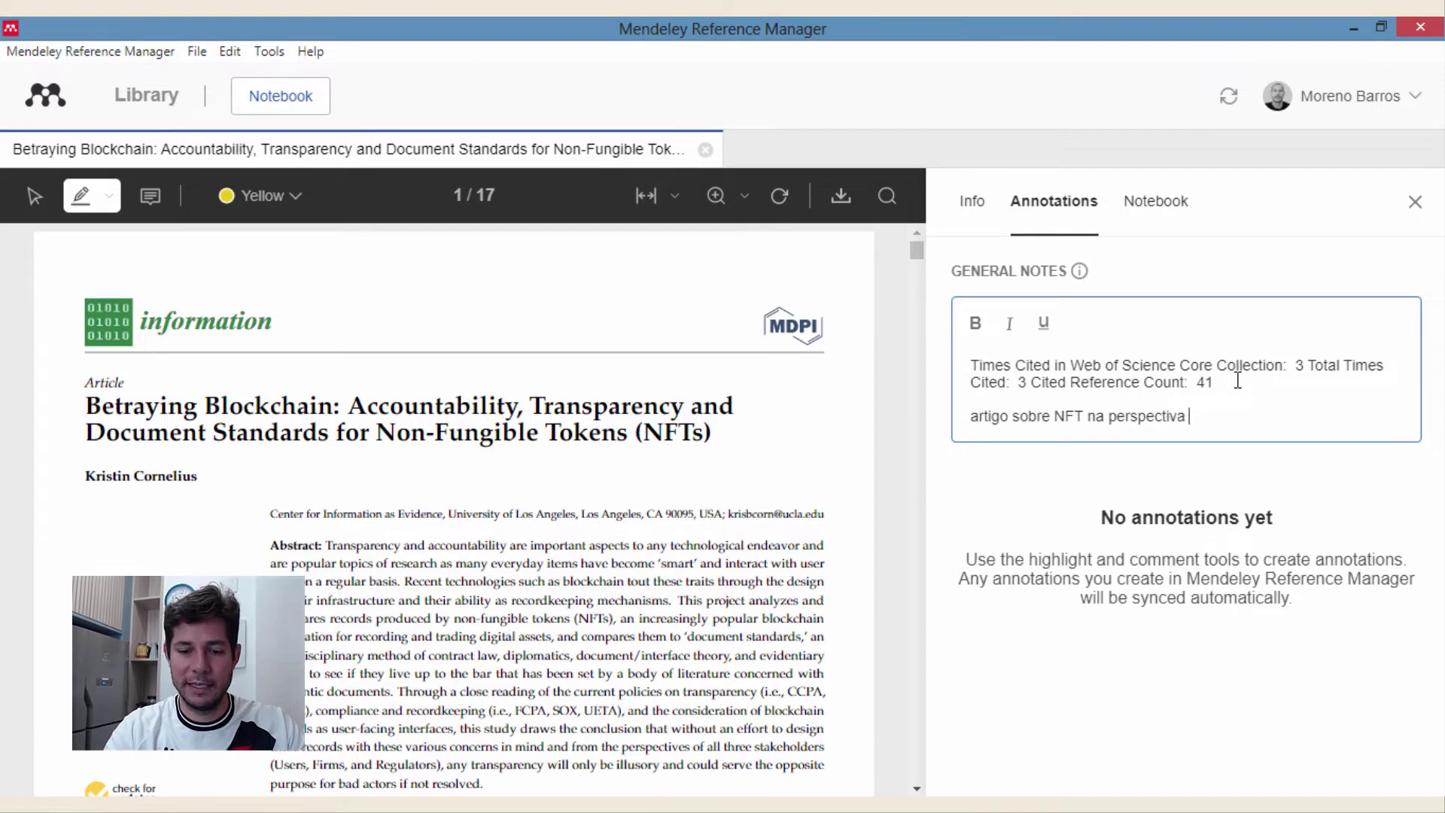
type(" brasileira")
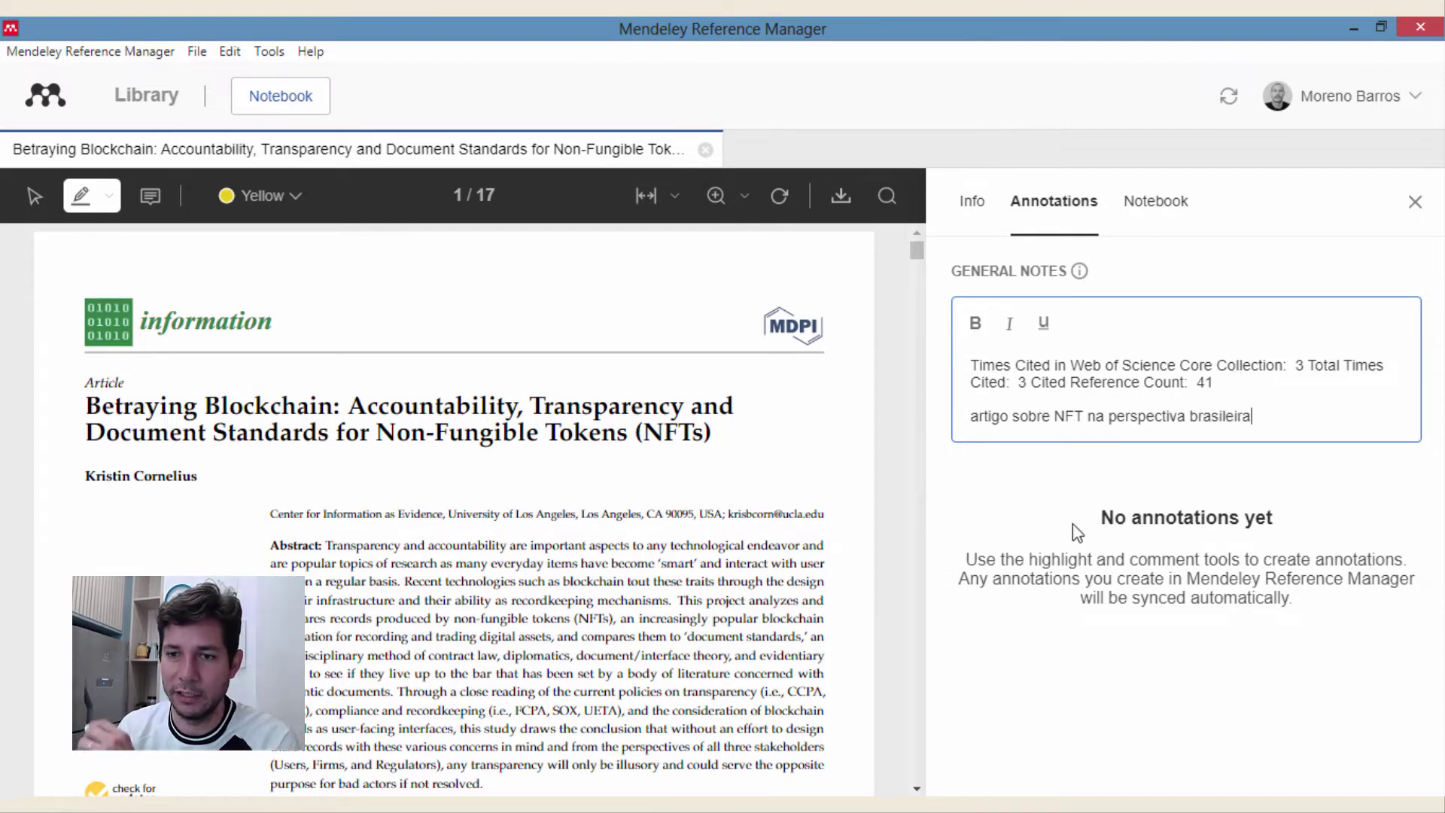
left_click(1087, 489)
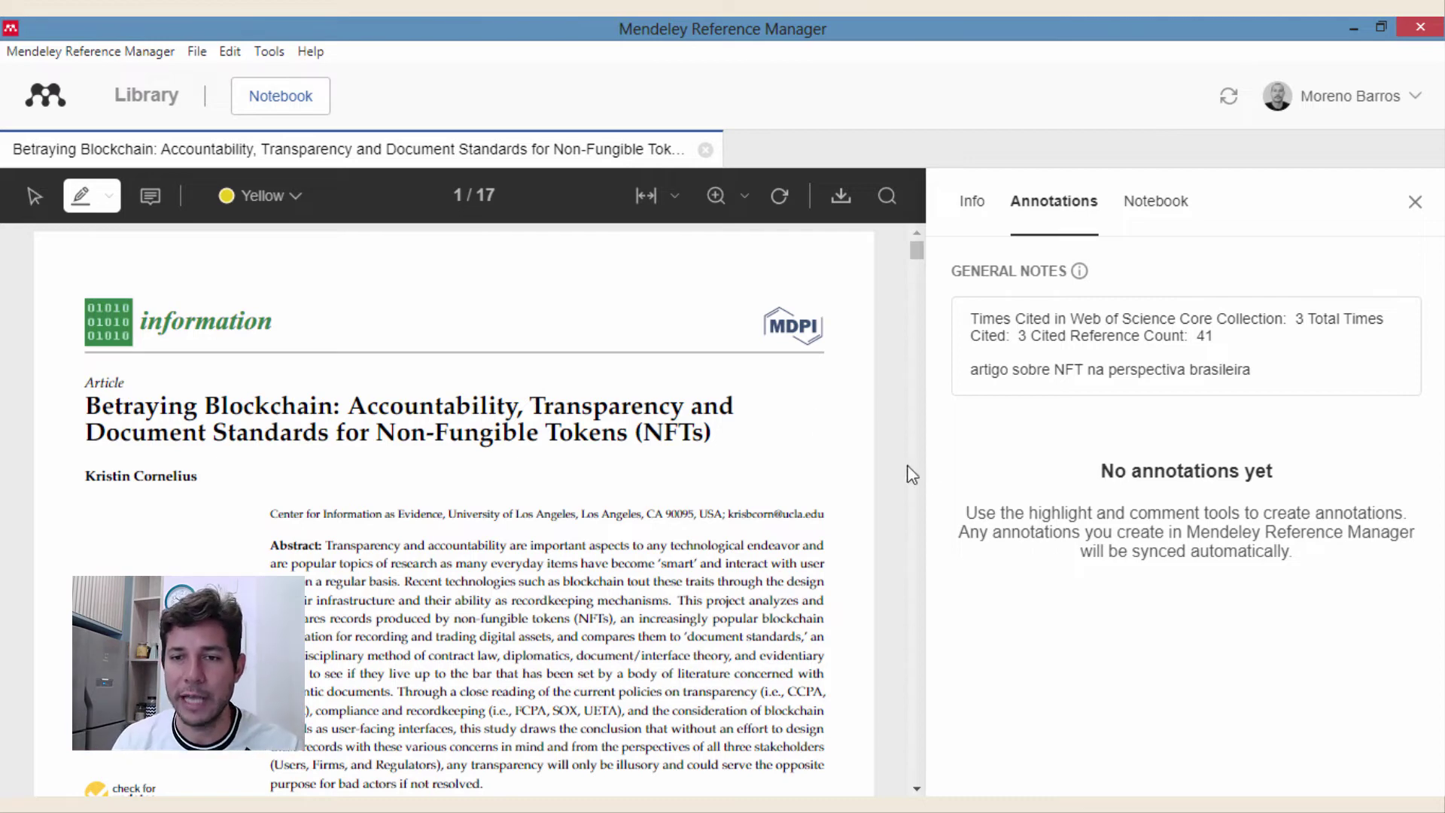
Step: Activate the sticky-note comment tool and close the side panel to give the PDF the full width
scroll(419, 436, "down", 3)
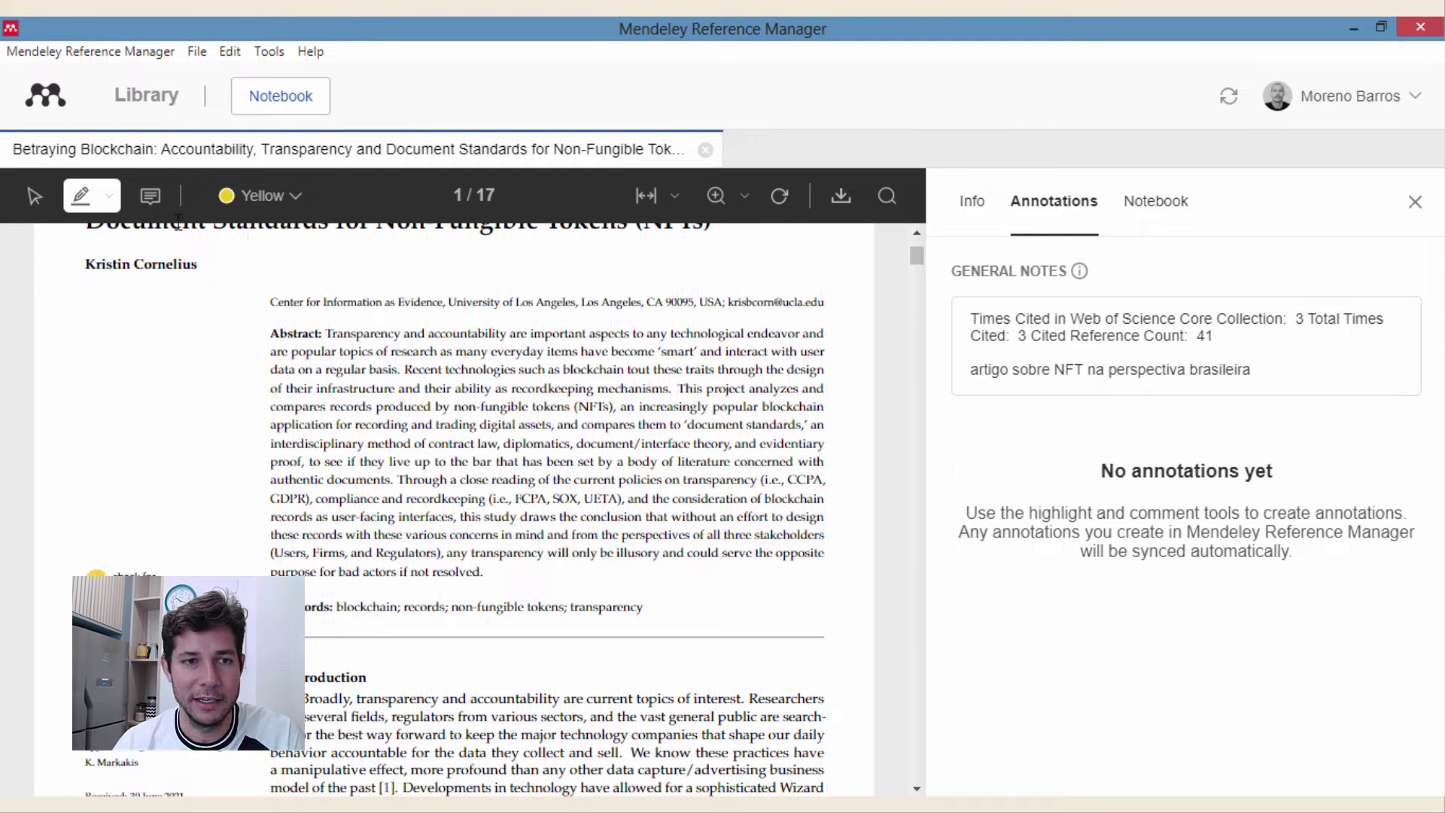
left_click(151, 198)
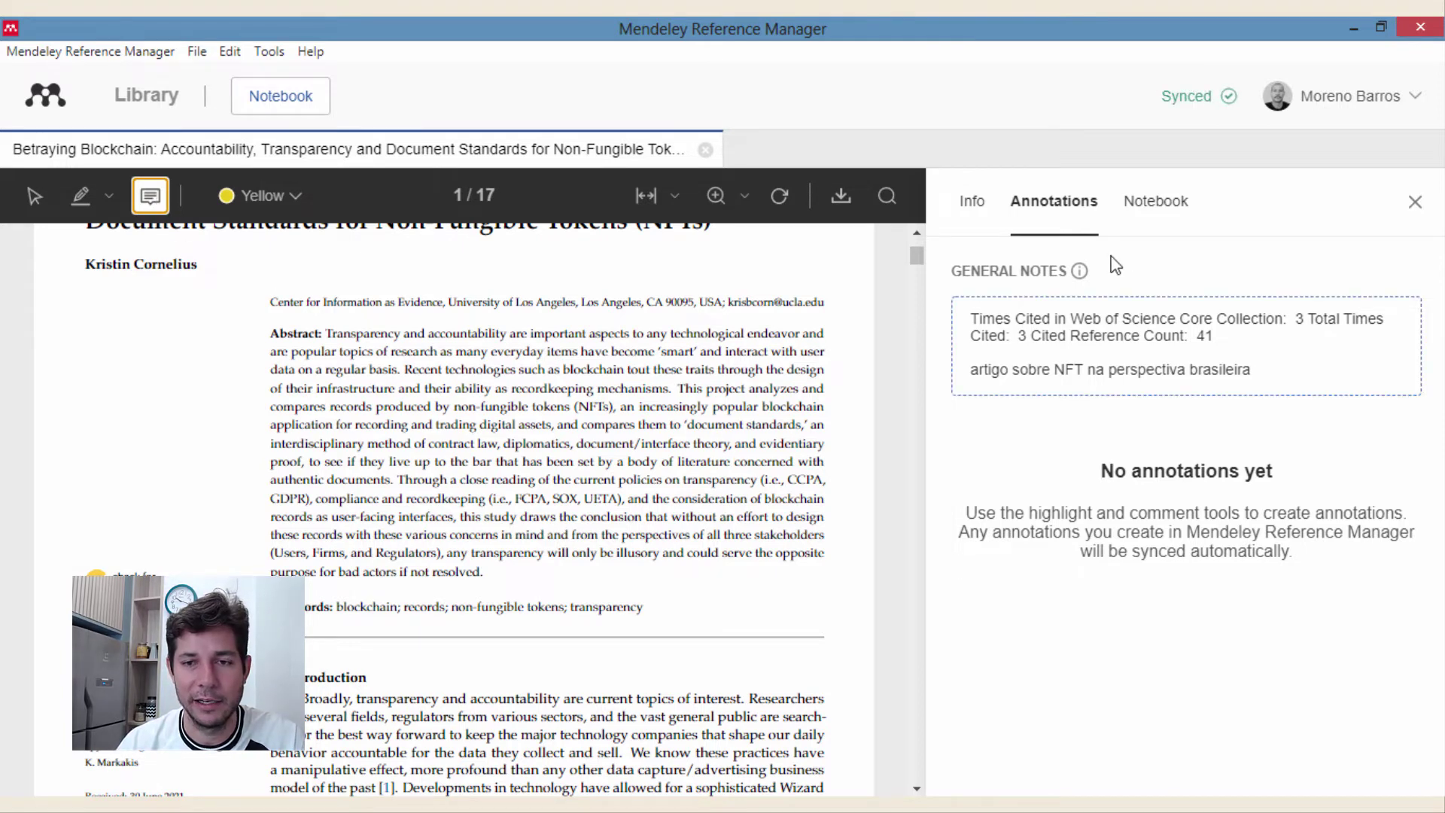
left_click(1415, 201)
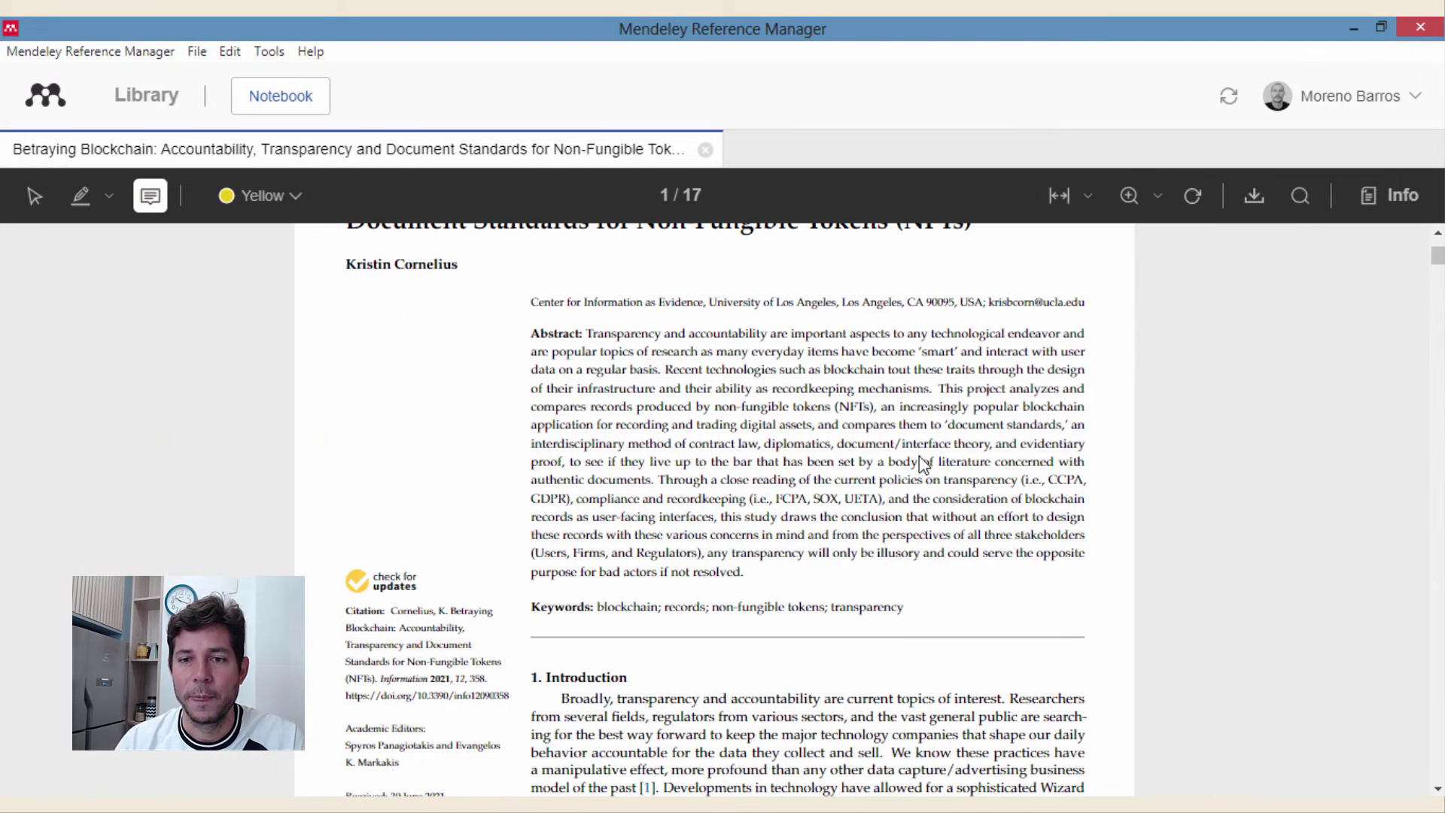
left_click(924, 464)
scroll(1220, 364, "down", 1)
scroll(1162, 551, "up", 3)
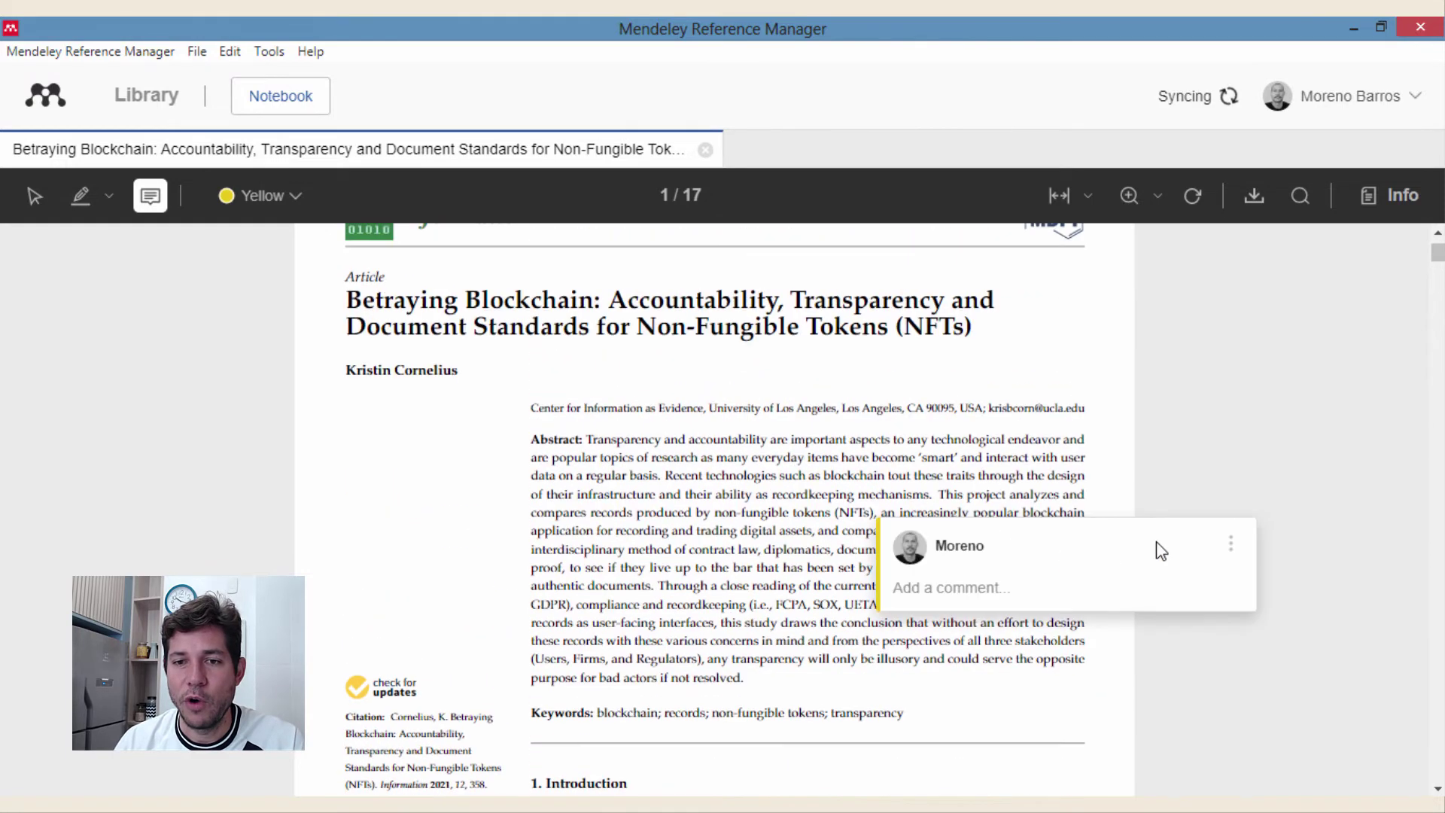
left_click(1232, 543)
left_click(1090, 501)
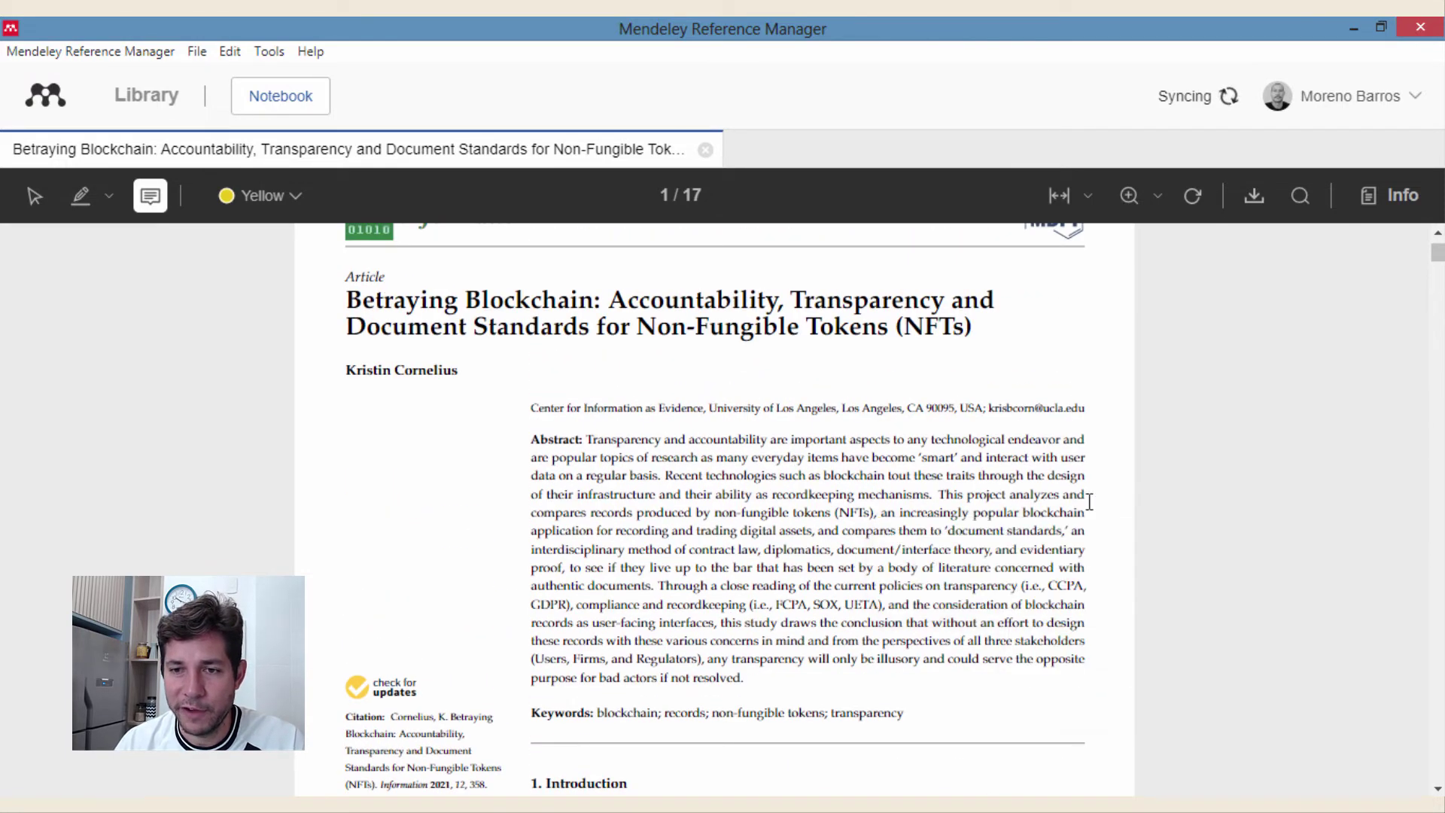
Step: Highlight in yellow the Introduction passage on page 1 from "Yet, the 'smart' software" to "This has many benefits including"
scroll(618, 450, "down", 3)
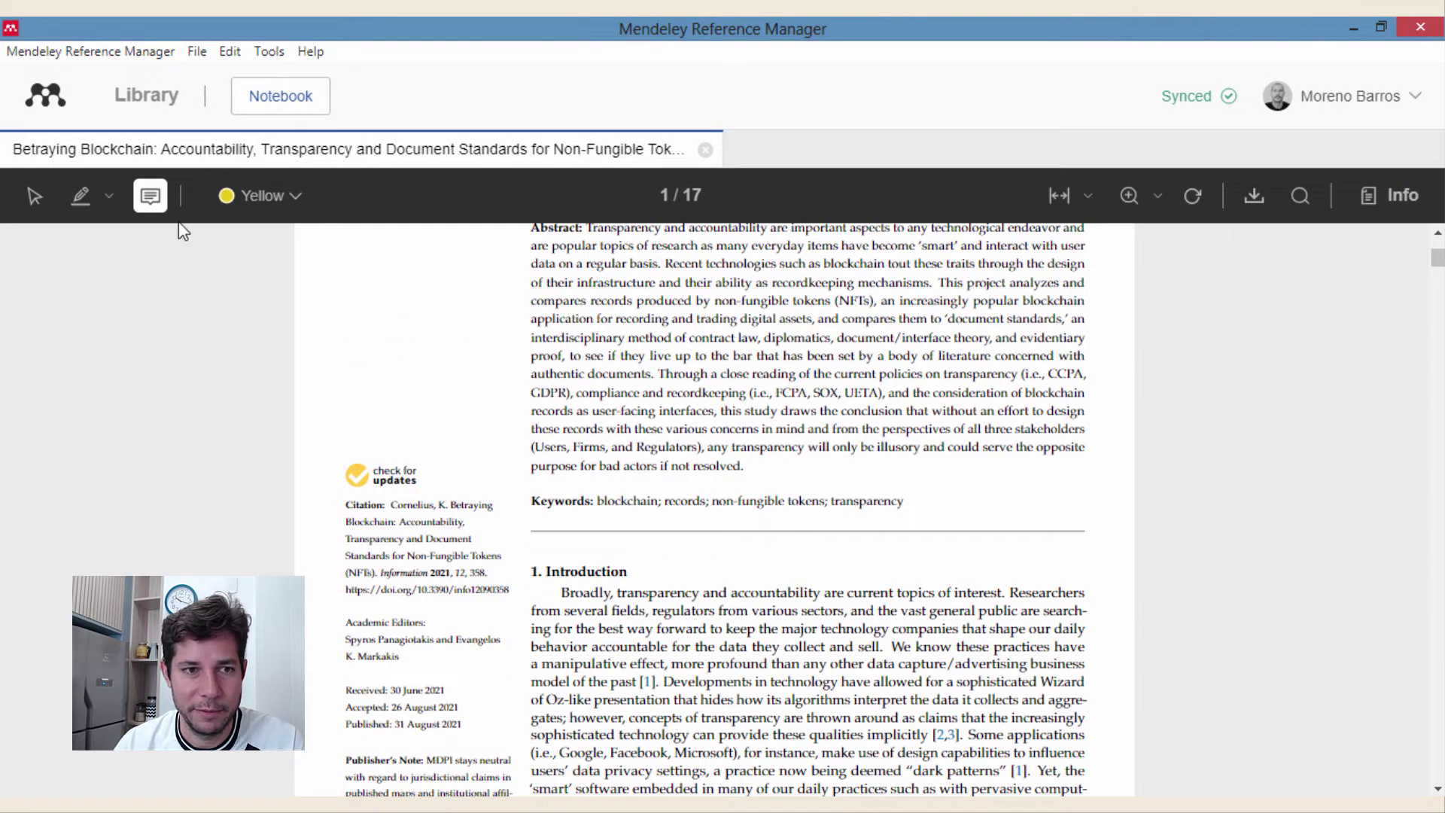
left_click(91, 197)
scroll(665, 438, "down", 3)
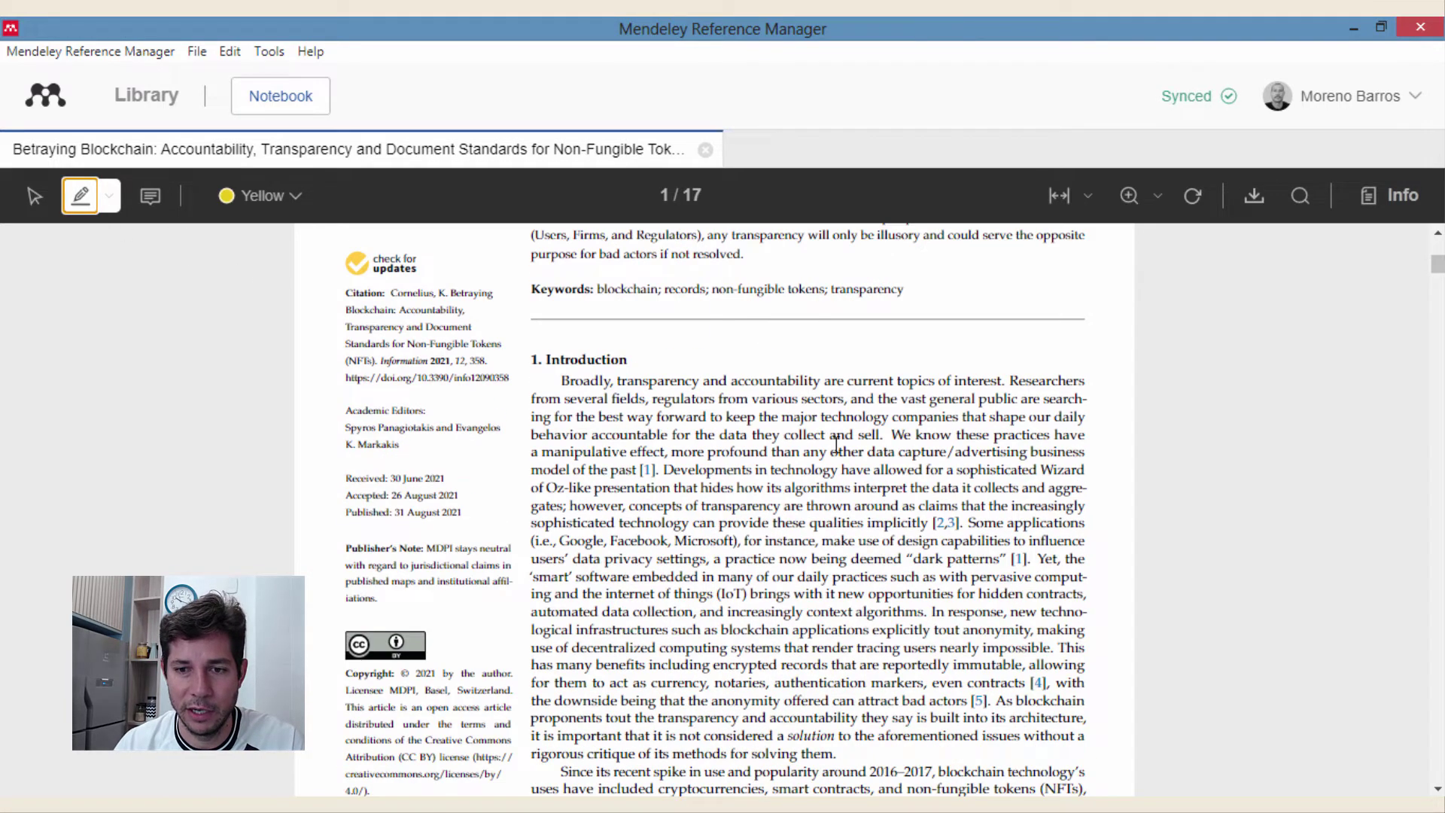
scroll(822, 552, "down", 2)
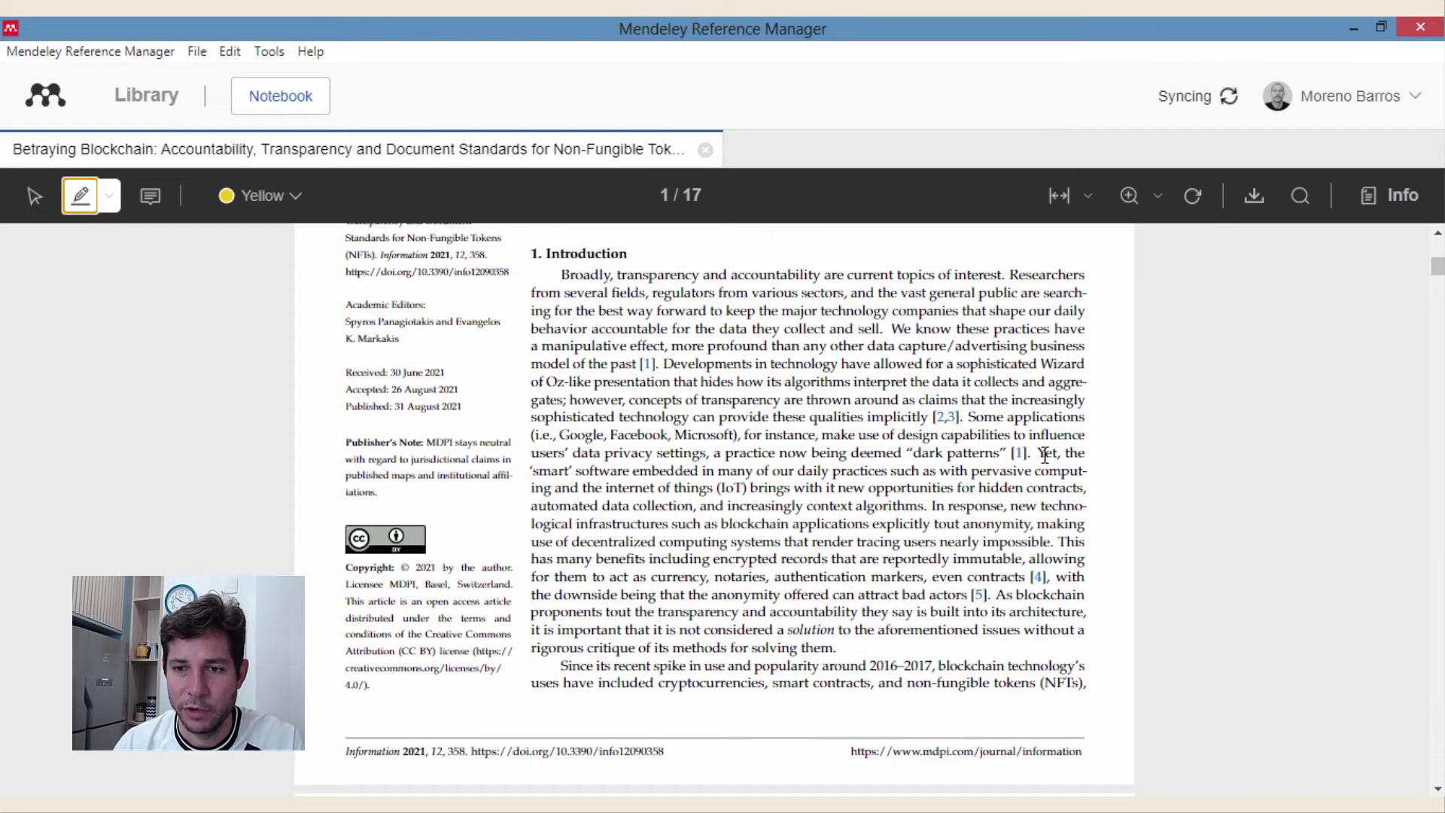
mouse_move(1042, 454)
left_mouse_down()
mouse_move(1035, 506)
mouse_move(1005, 542)
mouse_move(768, 578)
mouse_move(710, 562)
left_mouse_up()
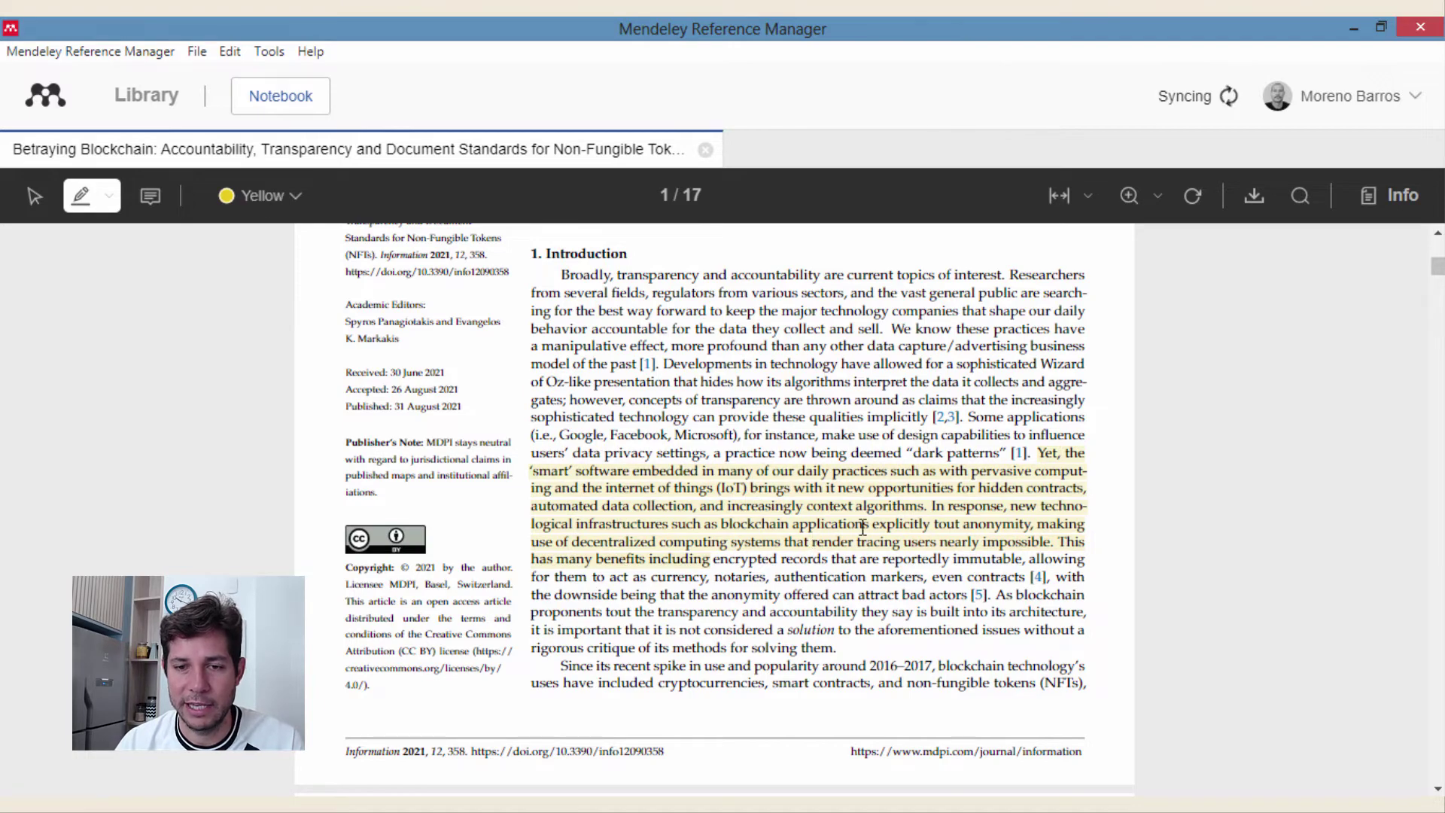
Step: Highlight in yellow the page 2 passage starting "claiming that blockchain produces" and the page 4 passage on centralized governance and third-party oversight
scroll(933, 549, "down", 7)
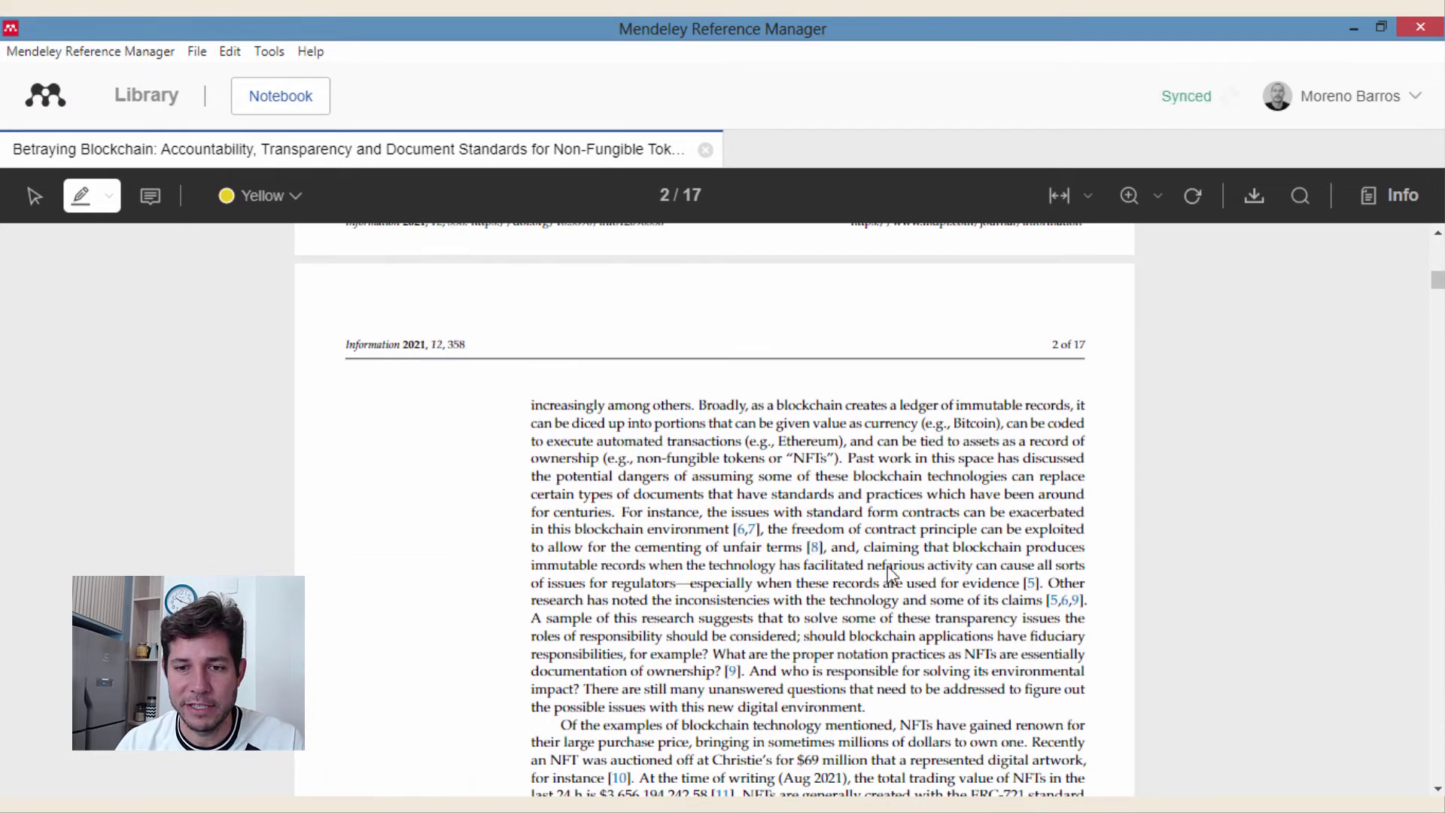
mouse_move(865, 549)
left_mouse_down()
mouse_move(663, 619)
mouse_move(872, 689)
mouse_move(872, 707)
left_mouse_up()
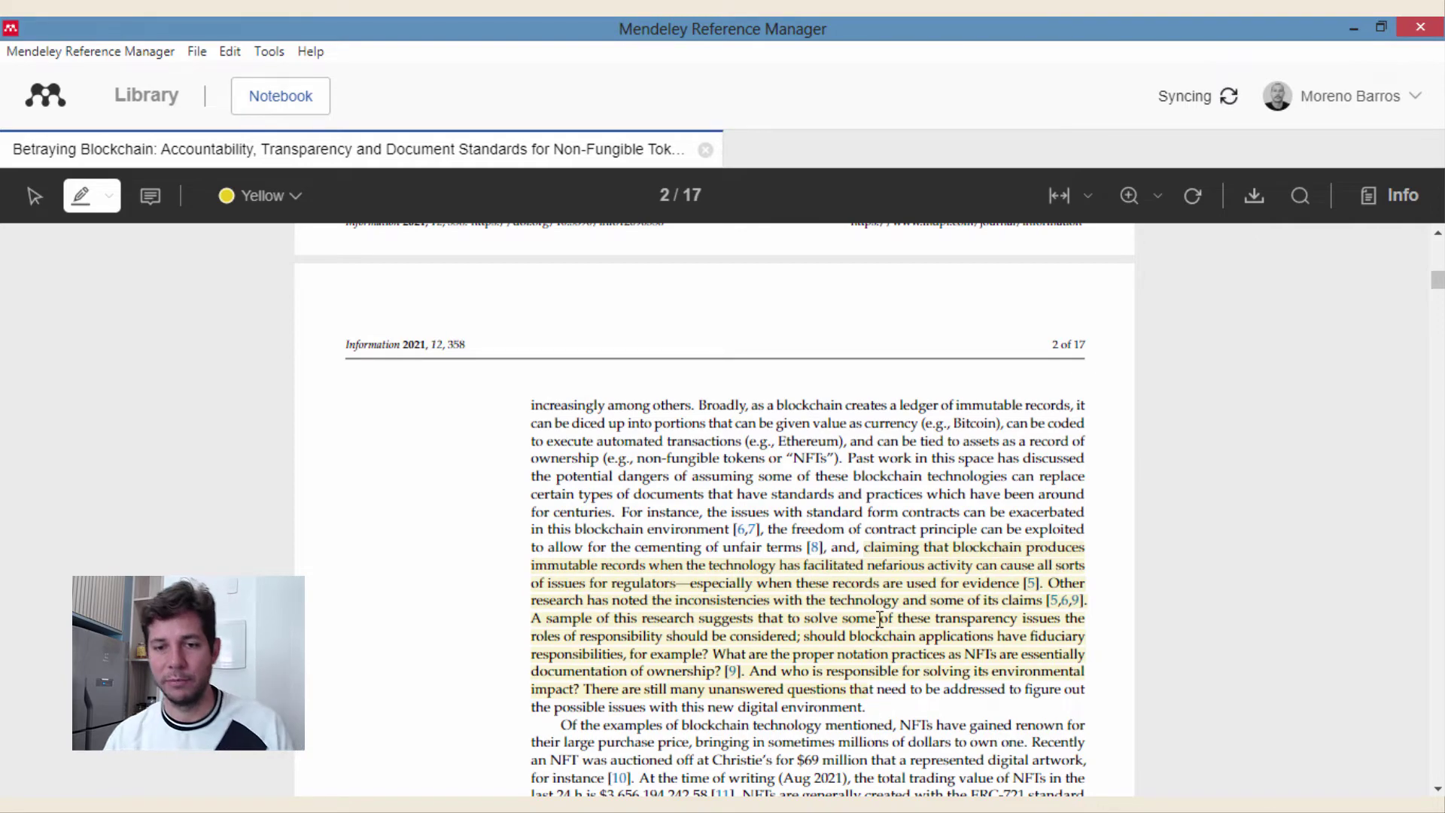
scroll(785, 519, "down", 10)
scroll(798, 474, "down", 15)
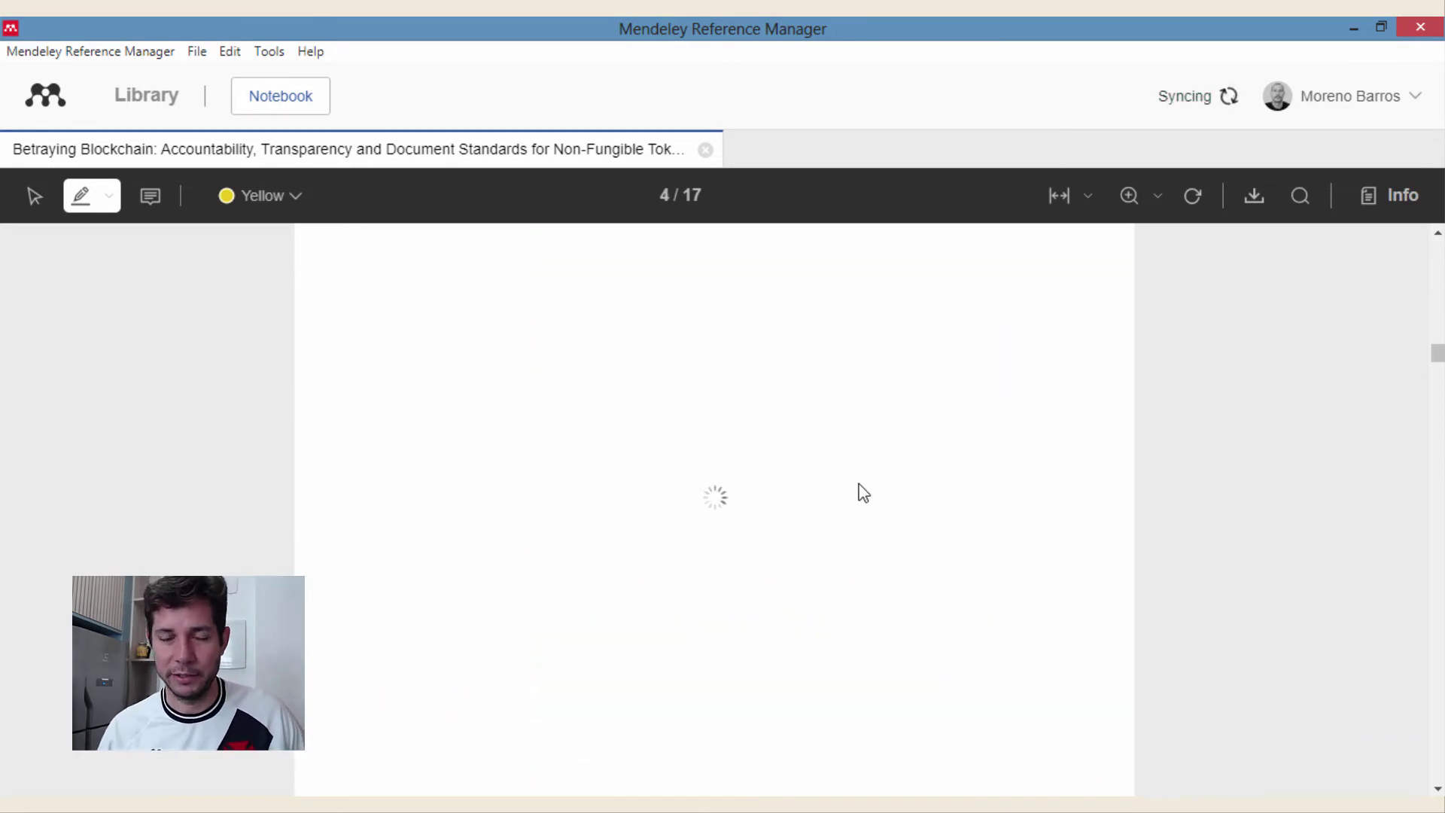
scroll(860, 488, "up", 1)
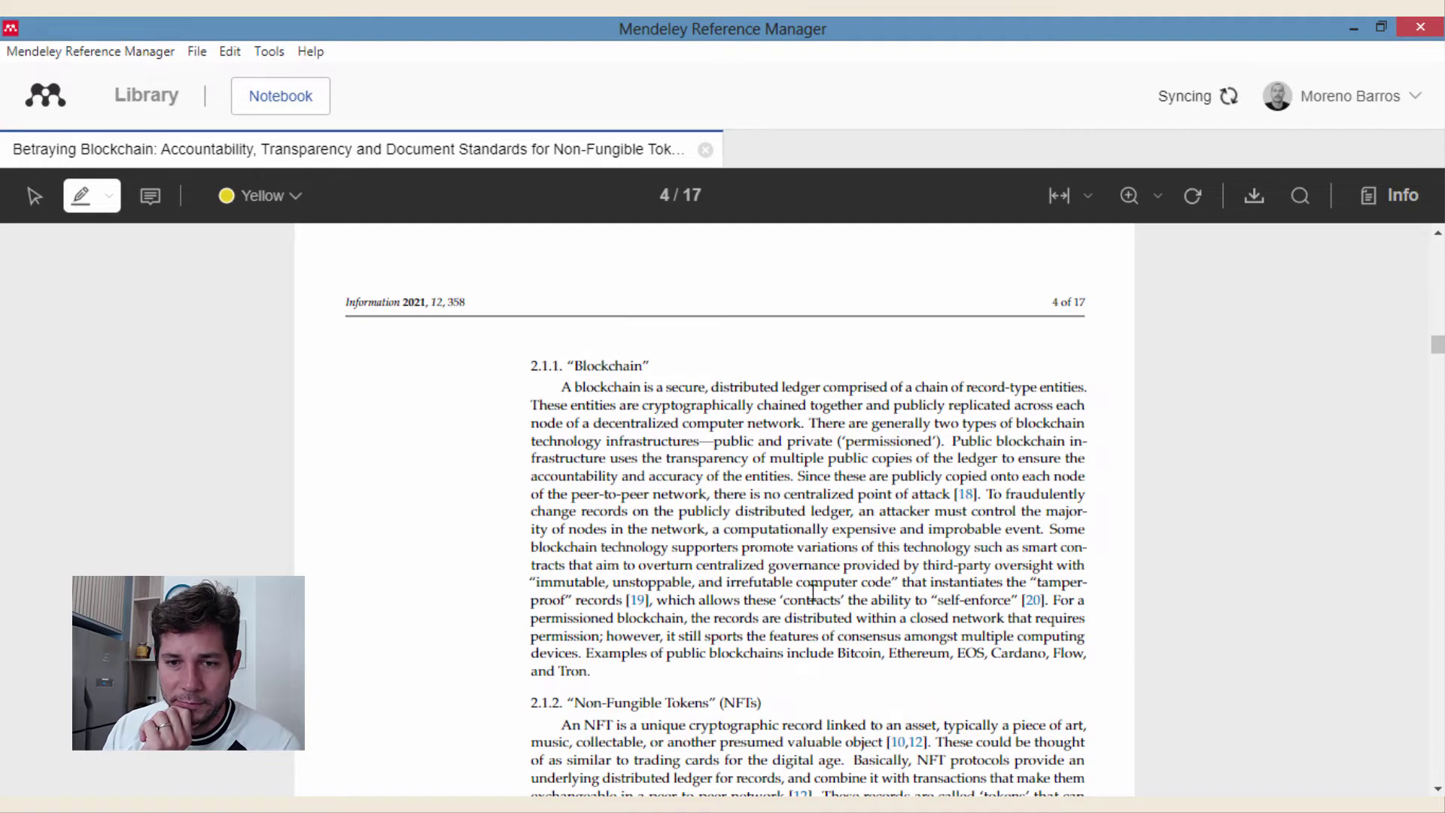
mouse_move(698, 565)
left_mouse_down()
mouse_move(978, 783)
mouse_move(889, 639)
left_mouse_up()
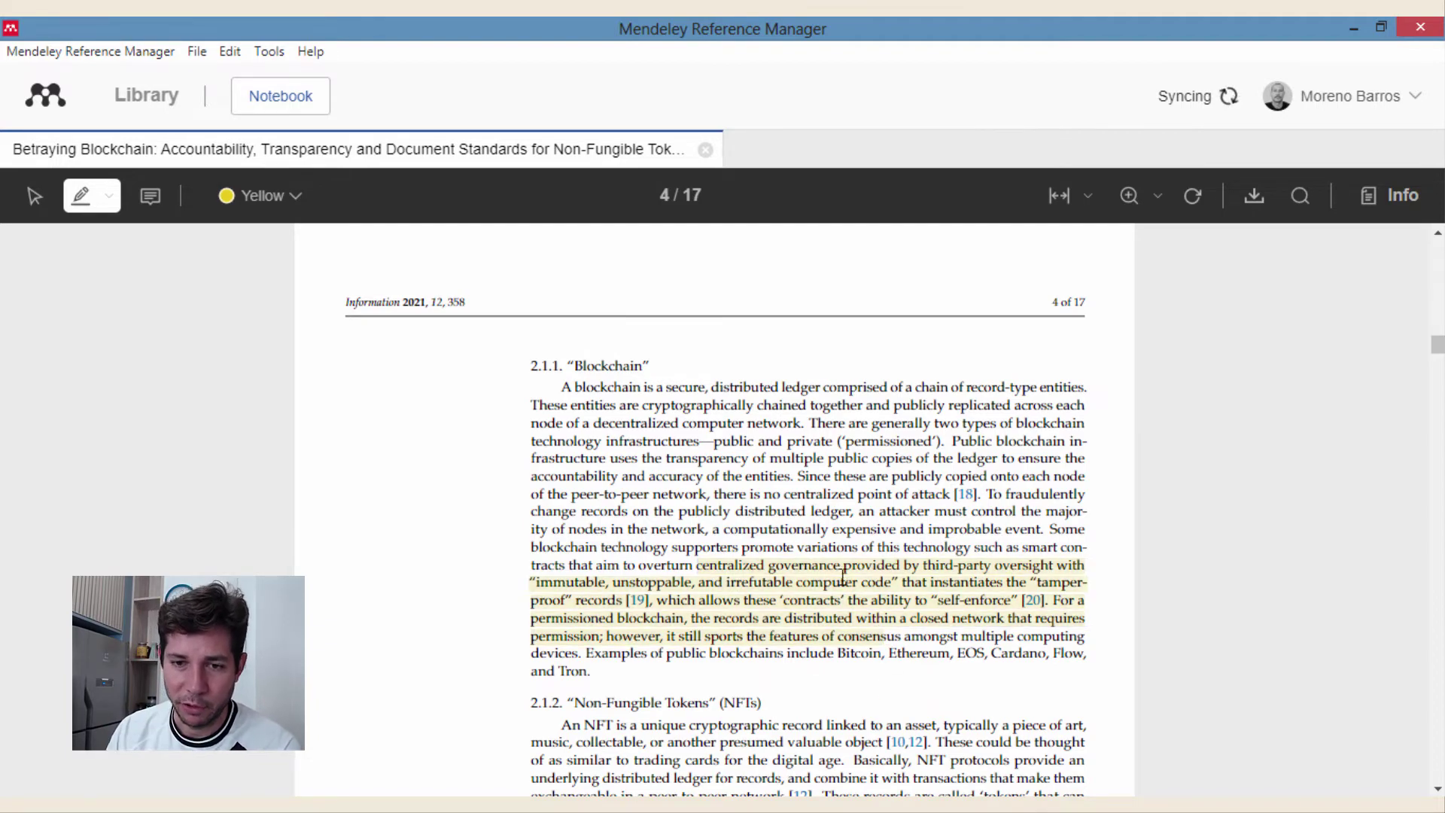
Step: Place a yellow comment beside "regulatory sense" near the end of page 2 reading "regulação ou avaliação jurídica"
scroll(335, 318, "up", 10)
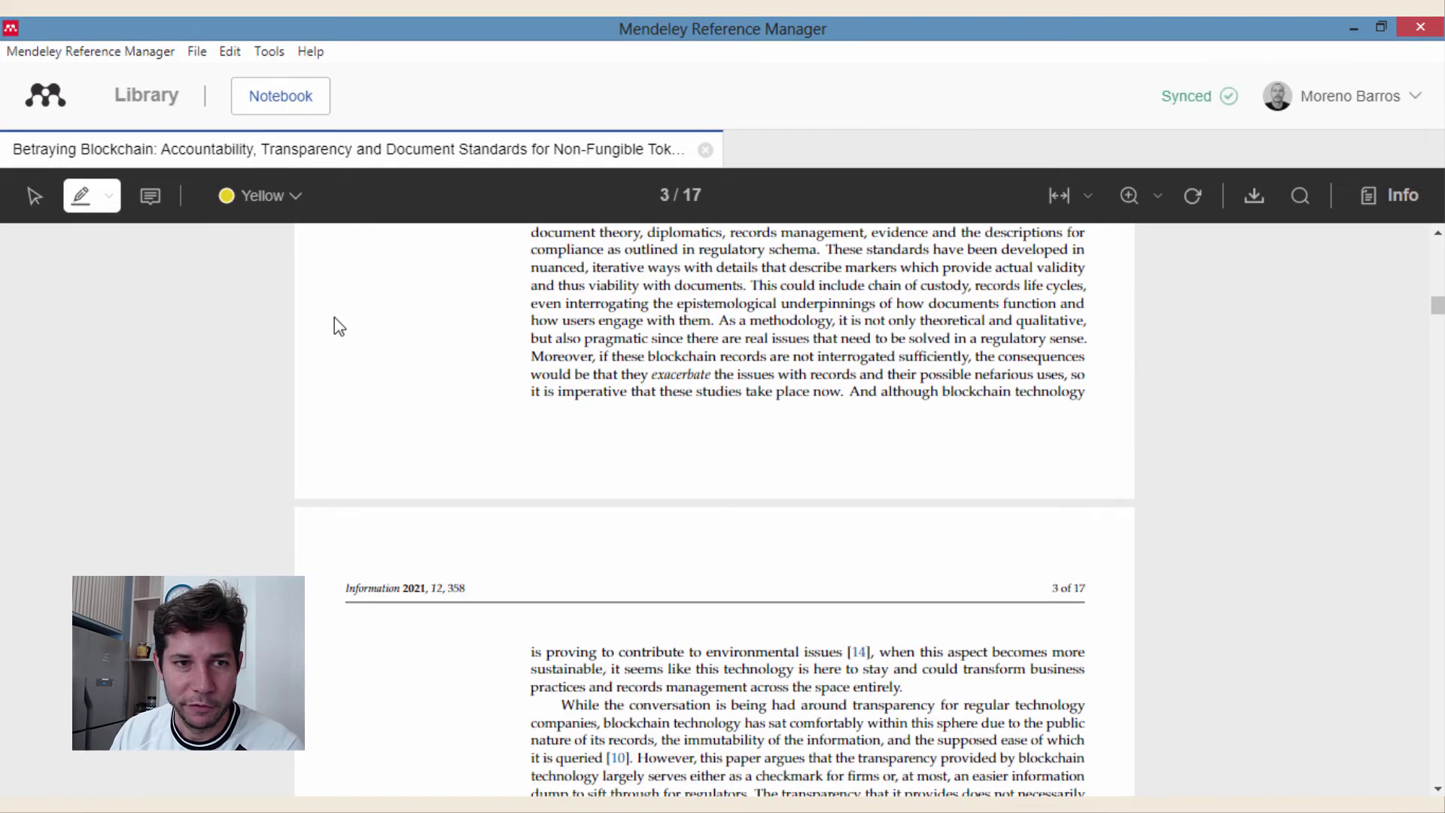
left_click(151, 198)
scroll(888, 526, "up", 6)
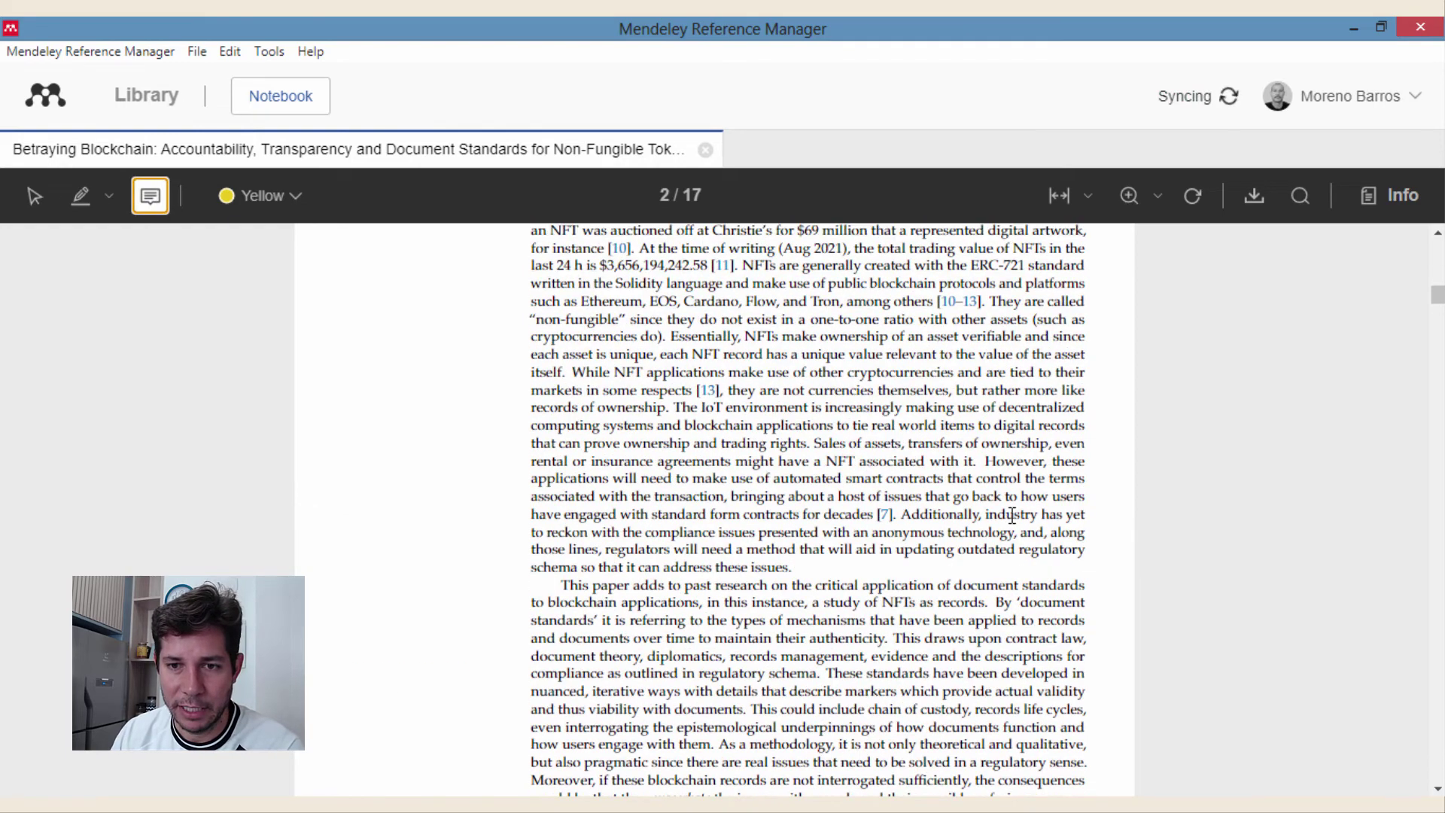
scroll(1041, 550, "down", 7)
scroll(1028, 422, "up", 3)
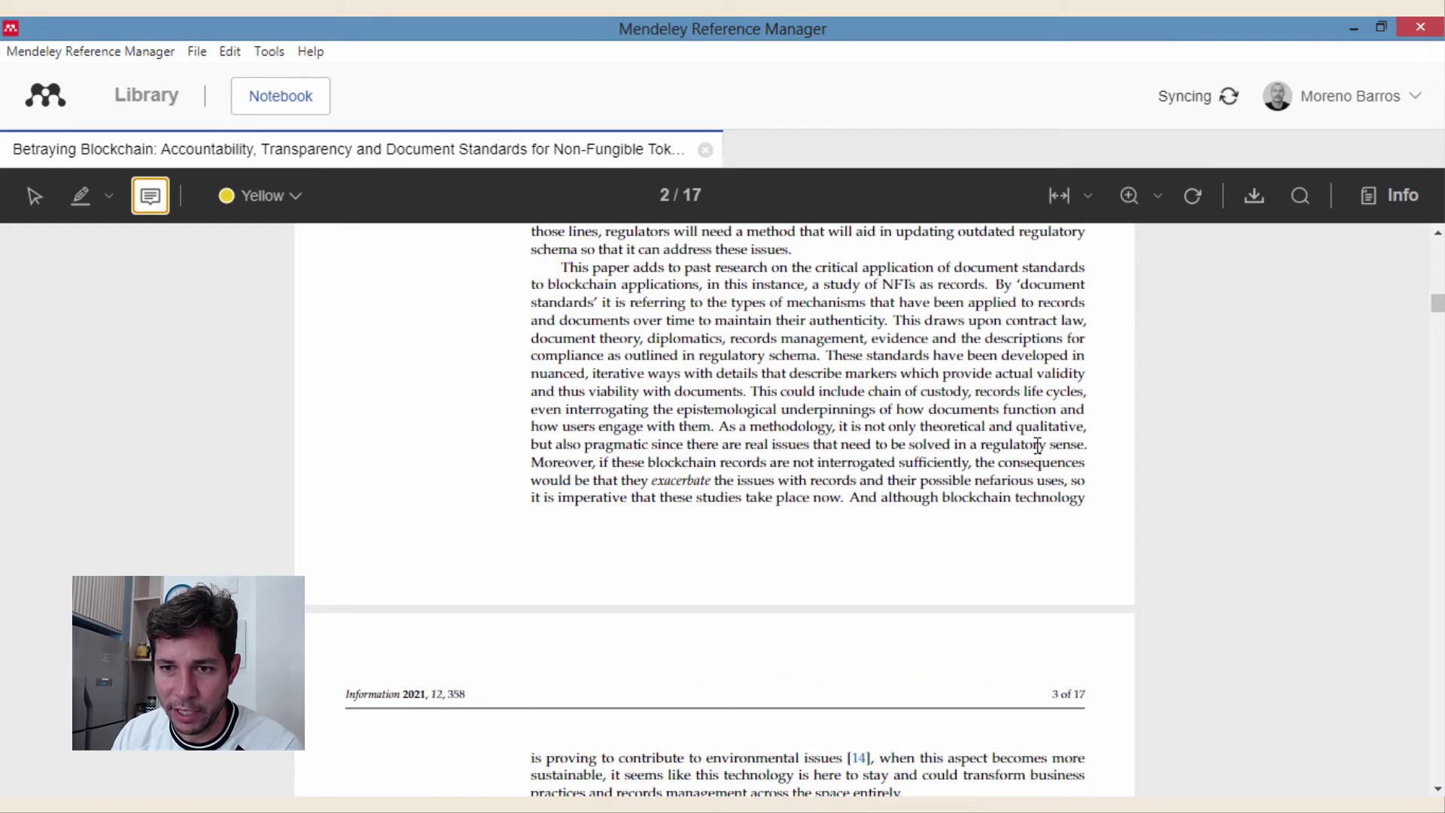
left_click(1063, 525)
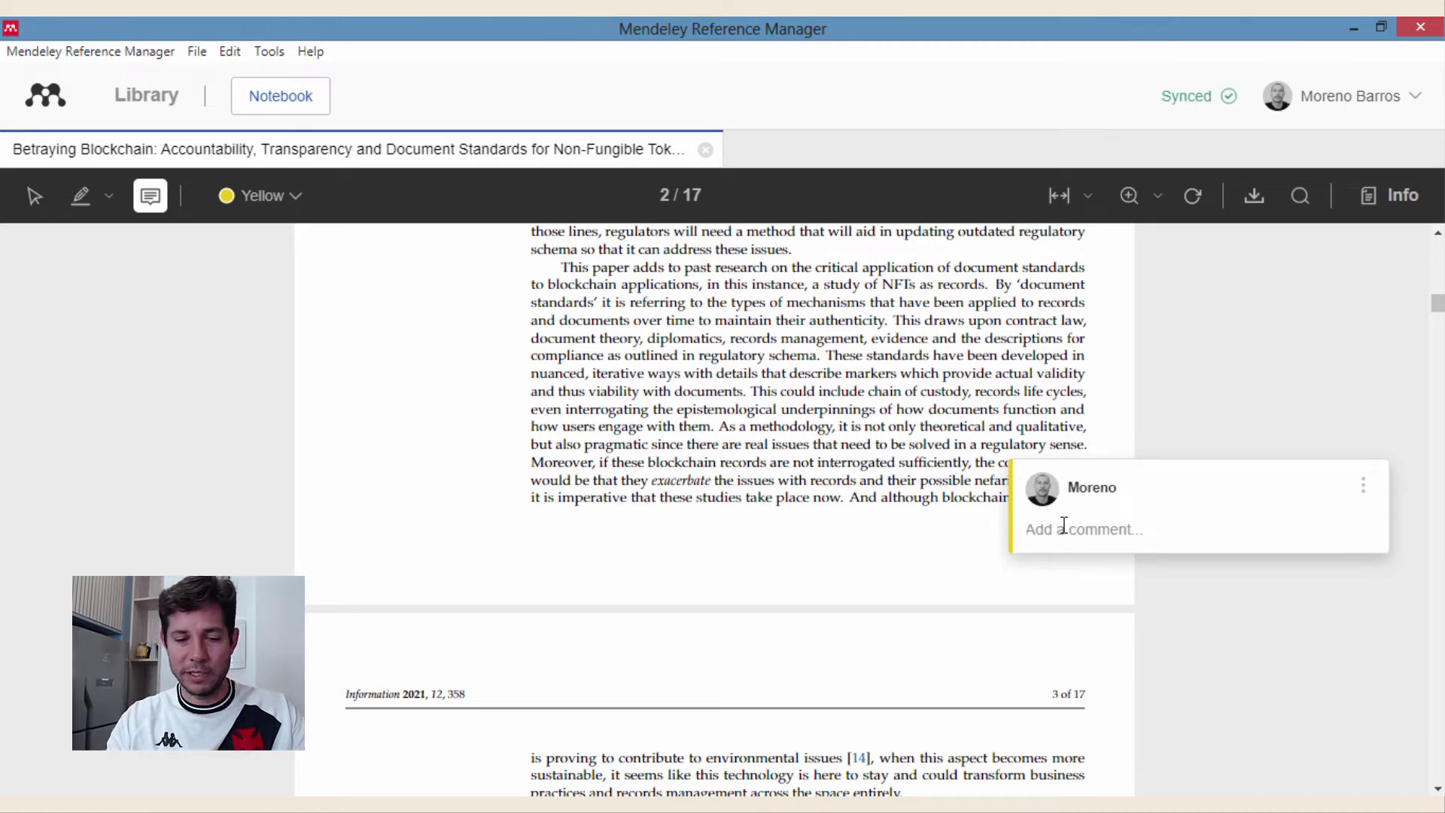
left_click(1063, 525)
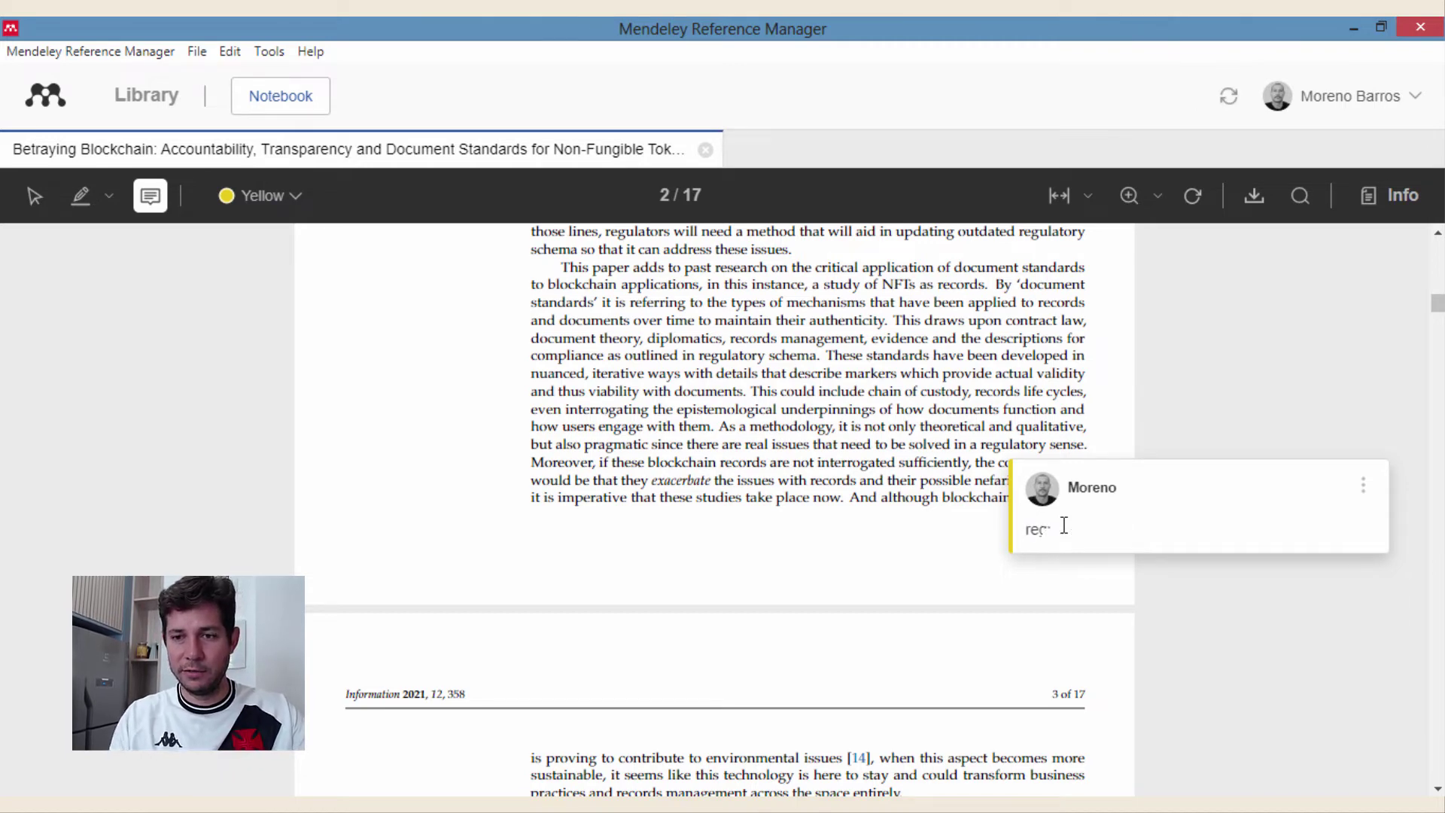
type("regulação")
scroll(1034, 489, "down", 3)
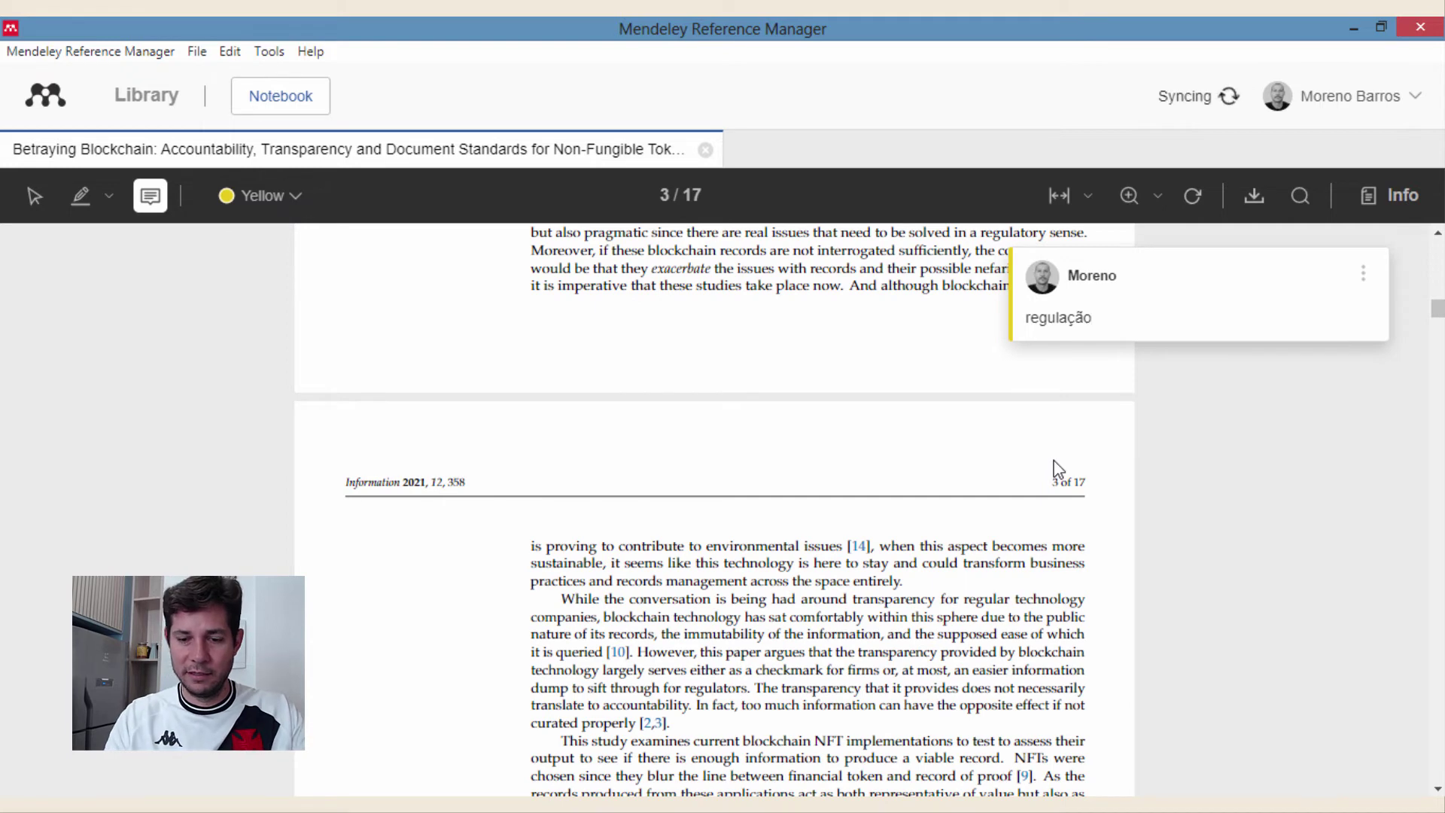
type("ou av")
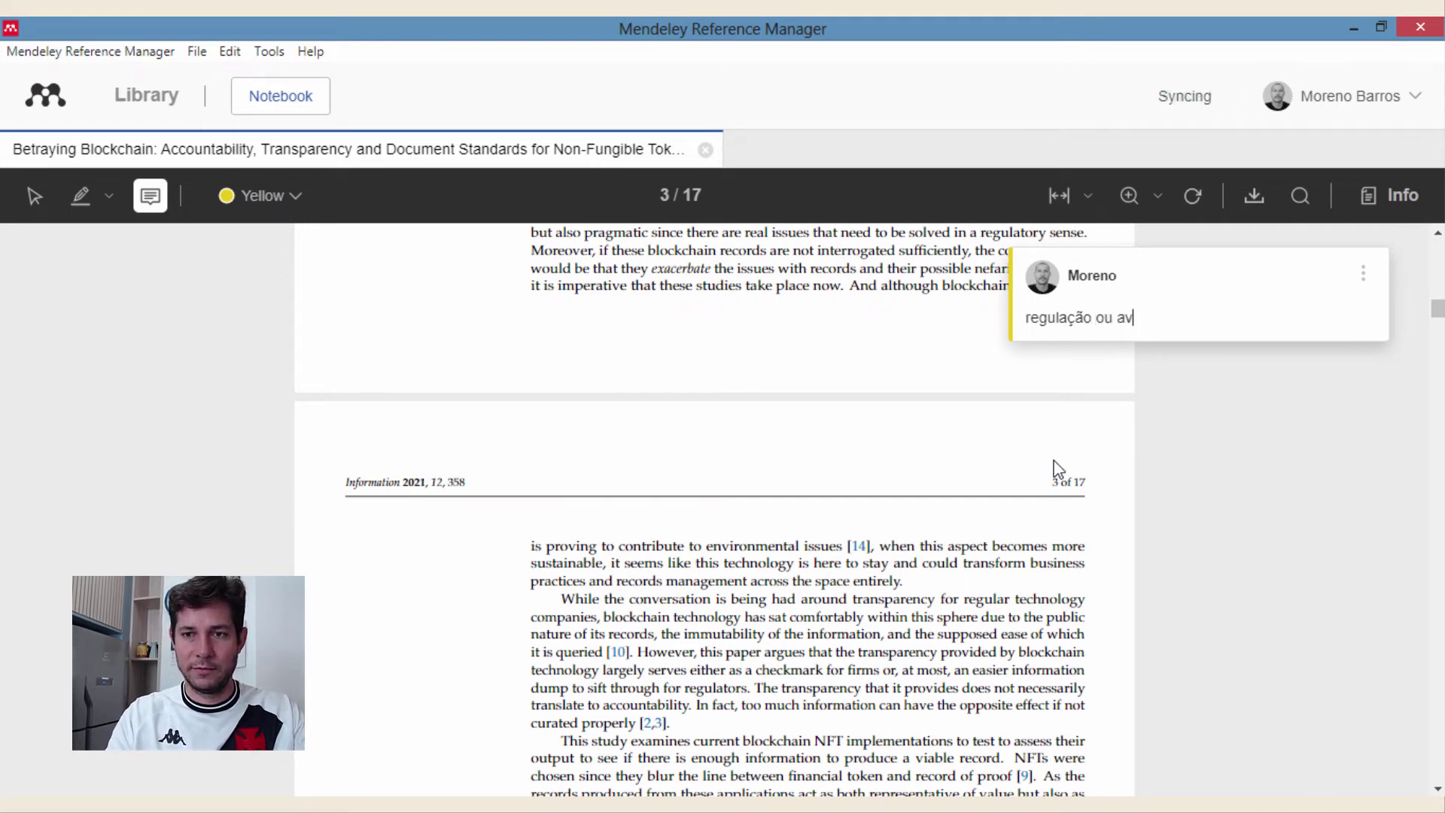
type("aliação")
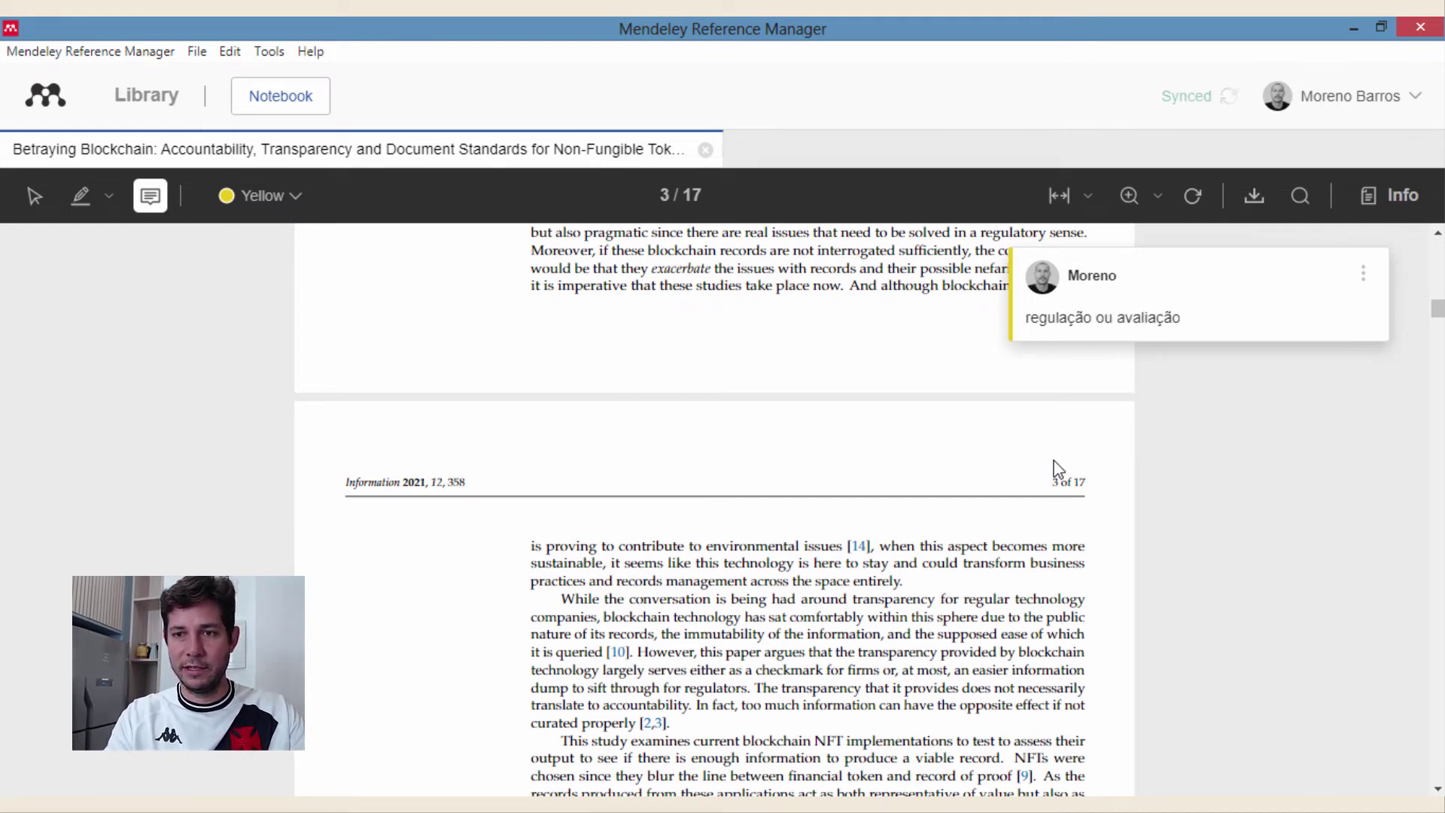
type(" jurp")
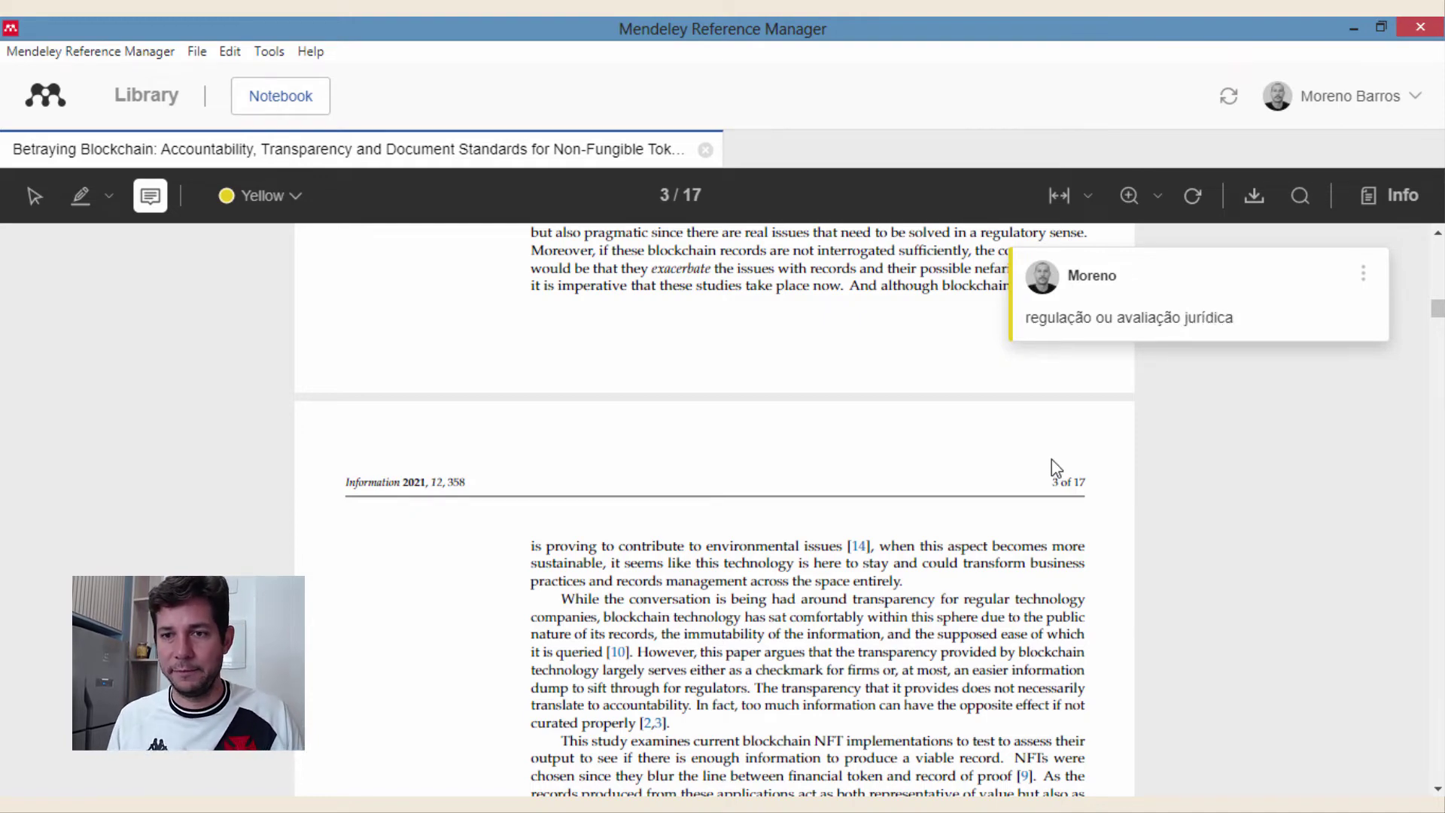
left_click(1056, 466)
scroll(985, 497, "down", 1)
scroll(1010, 494, "up", 1)
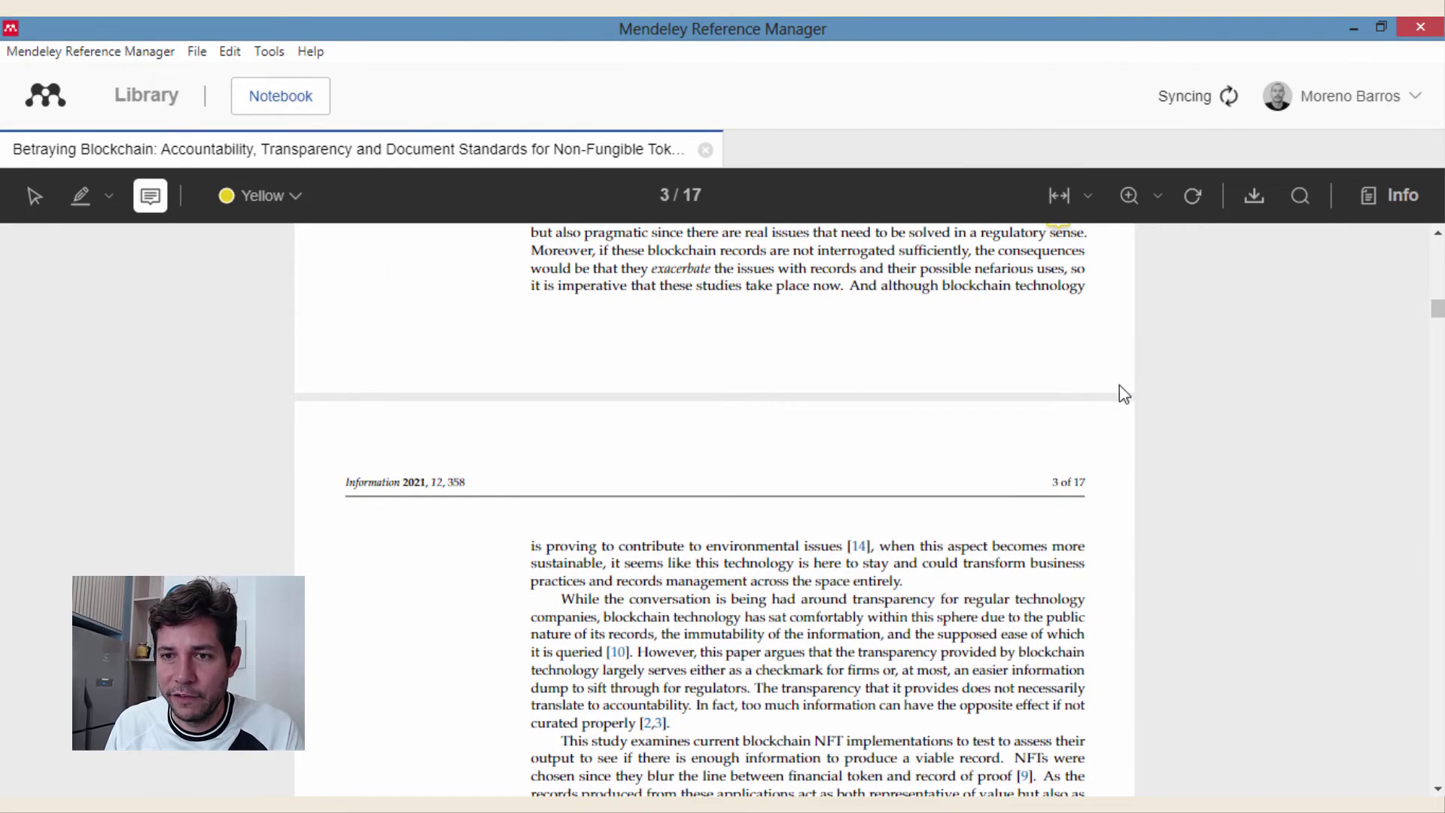
Step: Place a yellow comment beside the "2. Materials and Methods" heading on page 3 reading "verficar seção de métodos"
scroll(1119, 385, "up", 2)
scroll(1021, 452, "down", 10)
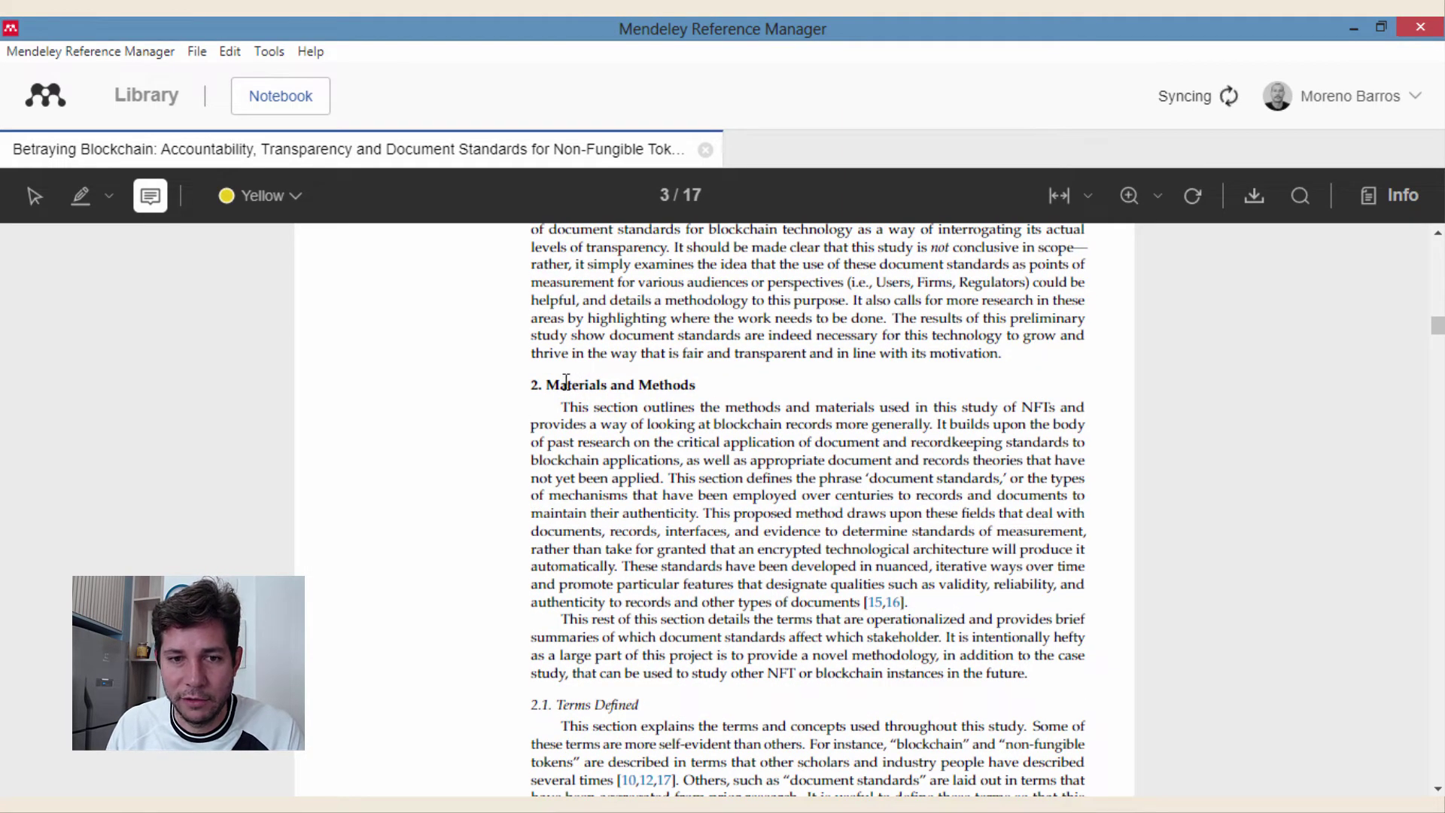
left_click(711, 396)
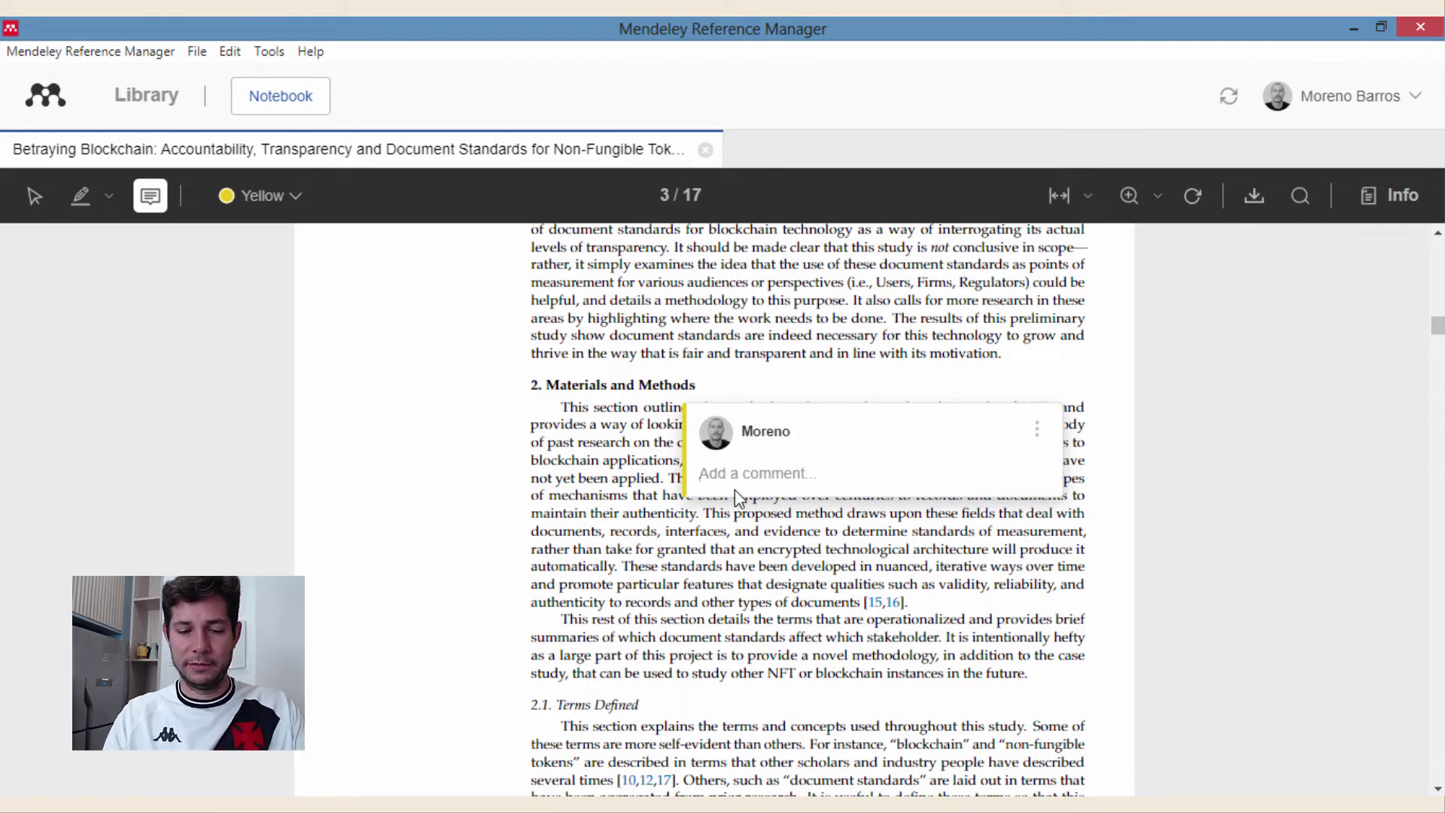
type("section")
key("BackSpace")
key("BackSpace")
key("BackSpace")
key("BackSpace")
key("BackSpace")
key("BackSpace")
key("BackSpace")
type("verficiar")
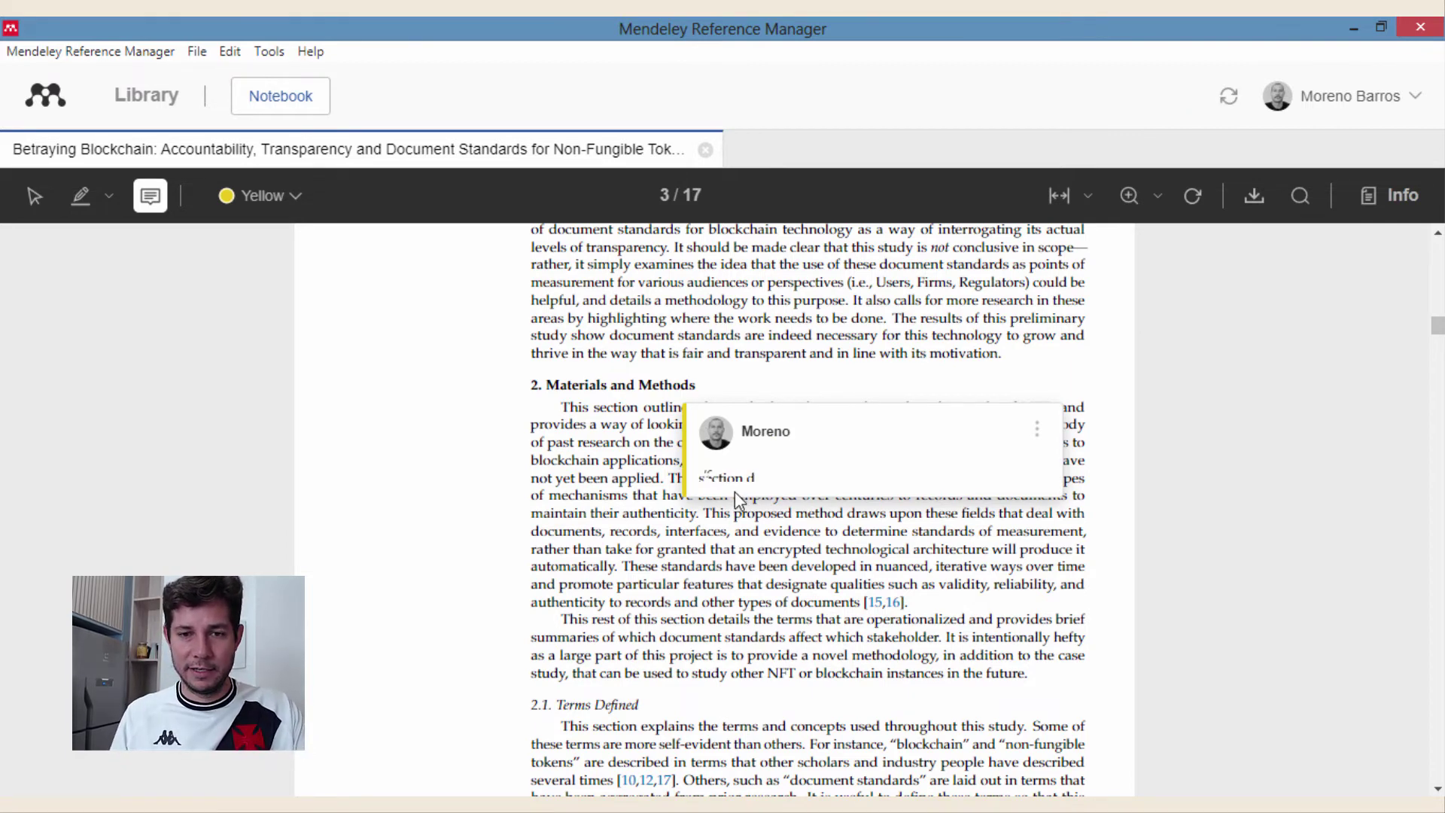
scroll(760, 450, "down", 3)
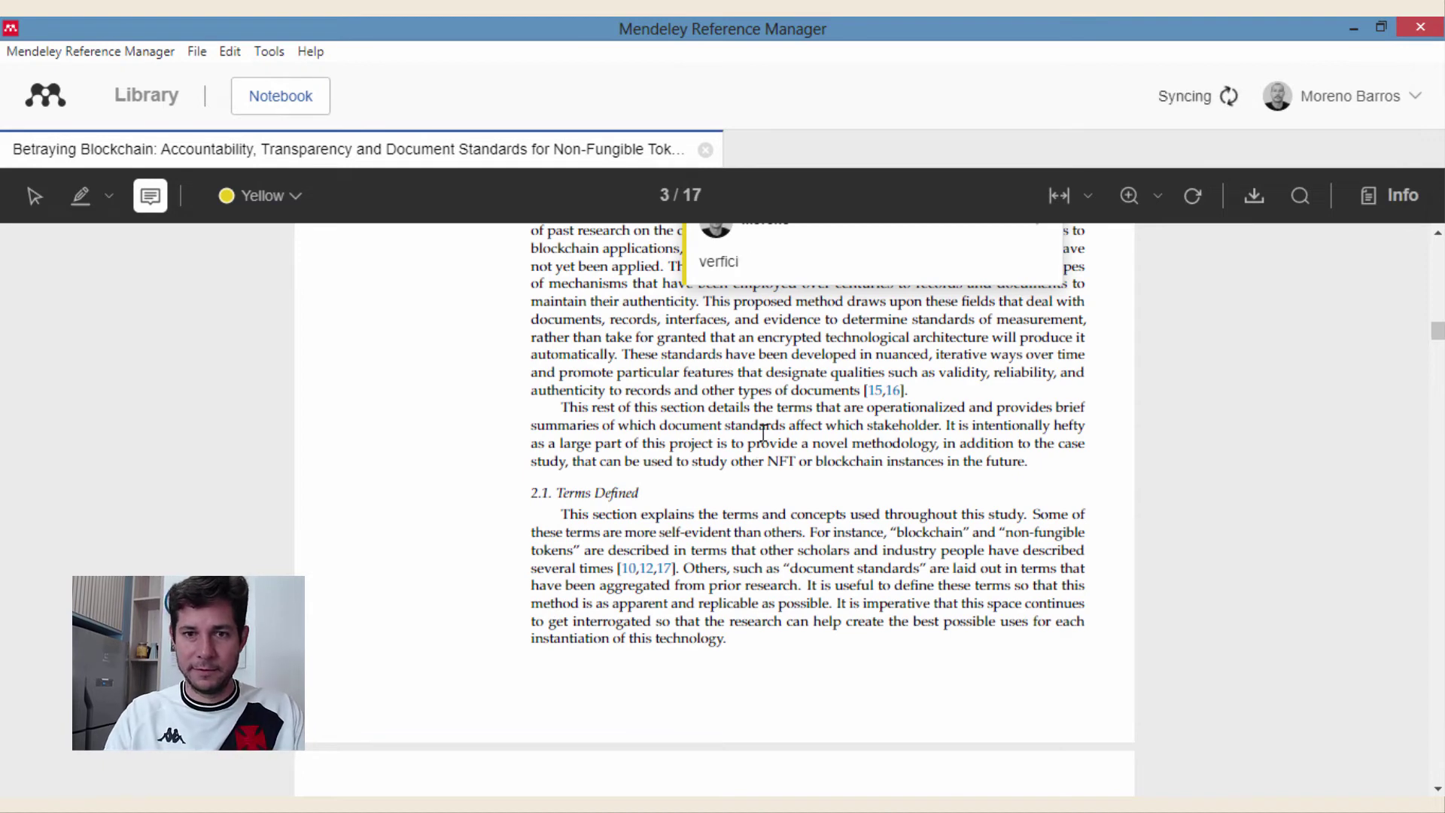
type("seção de métodos")
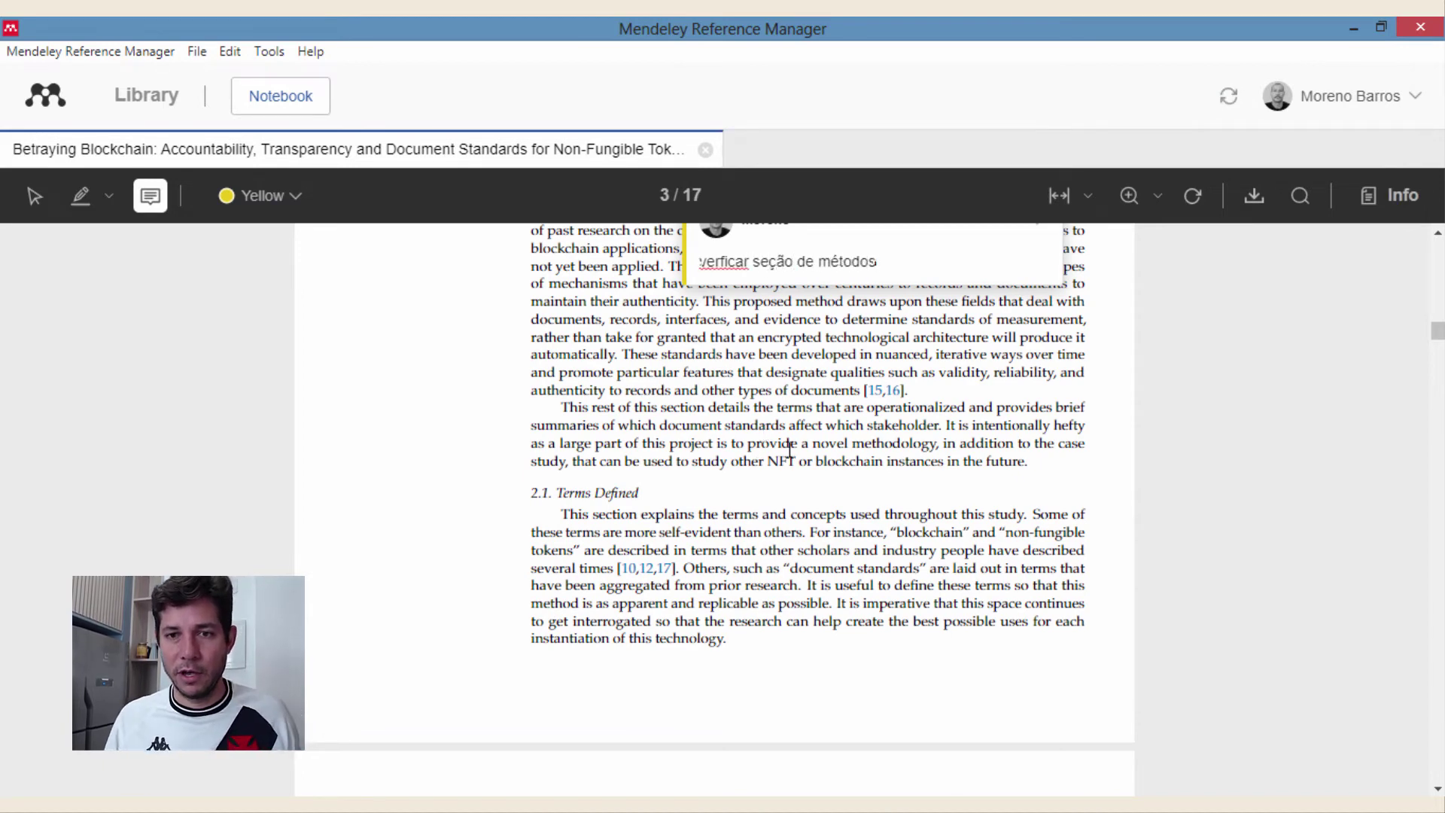
Step: Review the article's general notes and its two comments alongside the highlighted passages on pages 1 to 3
left_click(834, 482)
scroll(828, 452, "up", 12)
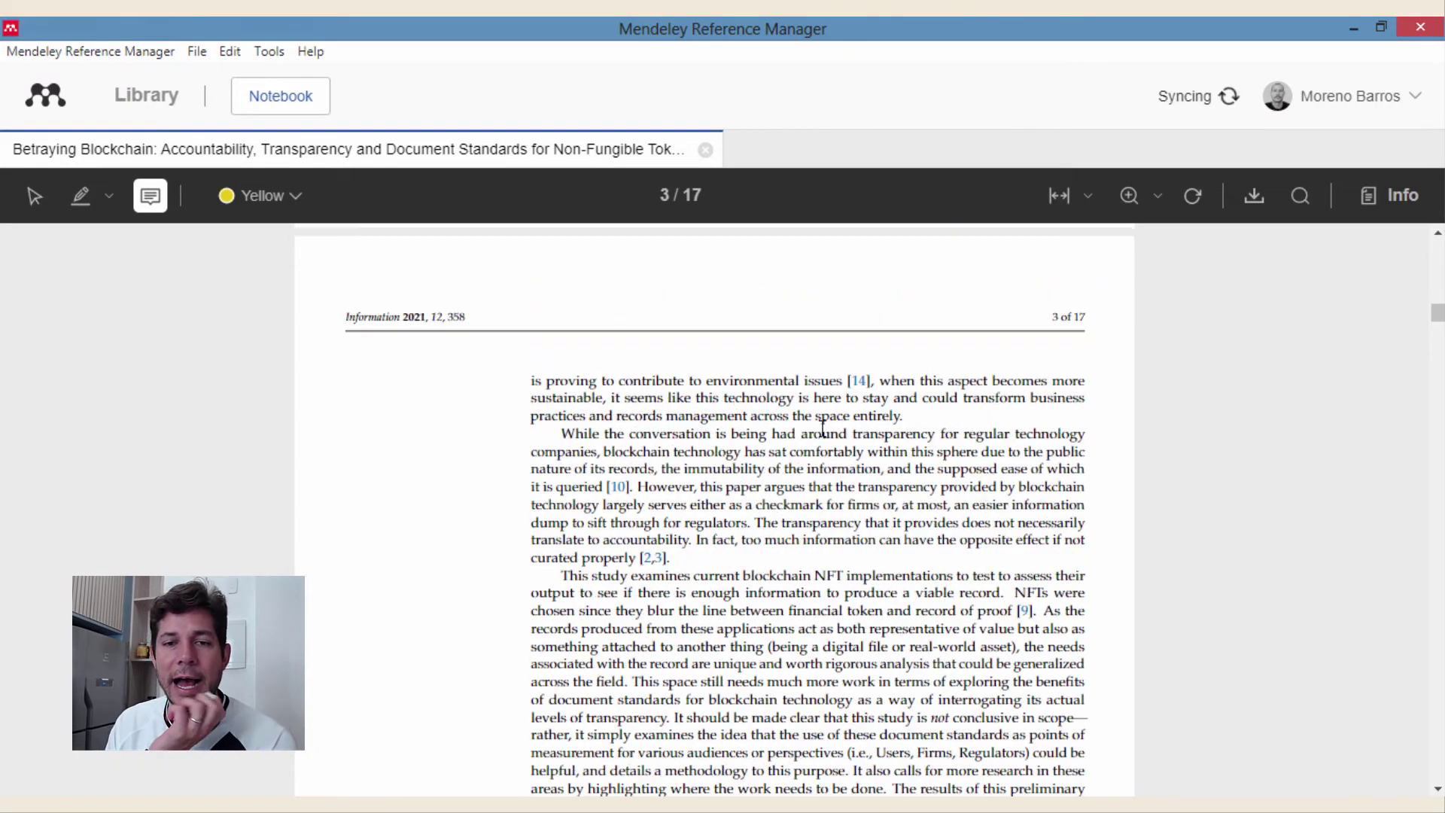
scroll(707, 497, "up", 4)
left_click(1370, 197)
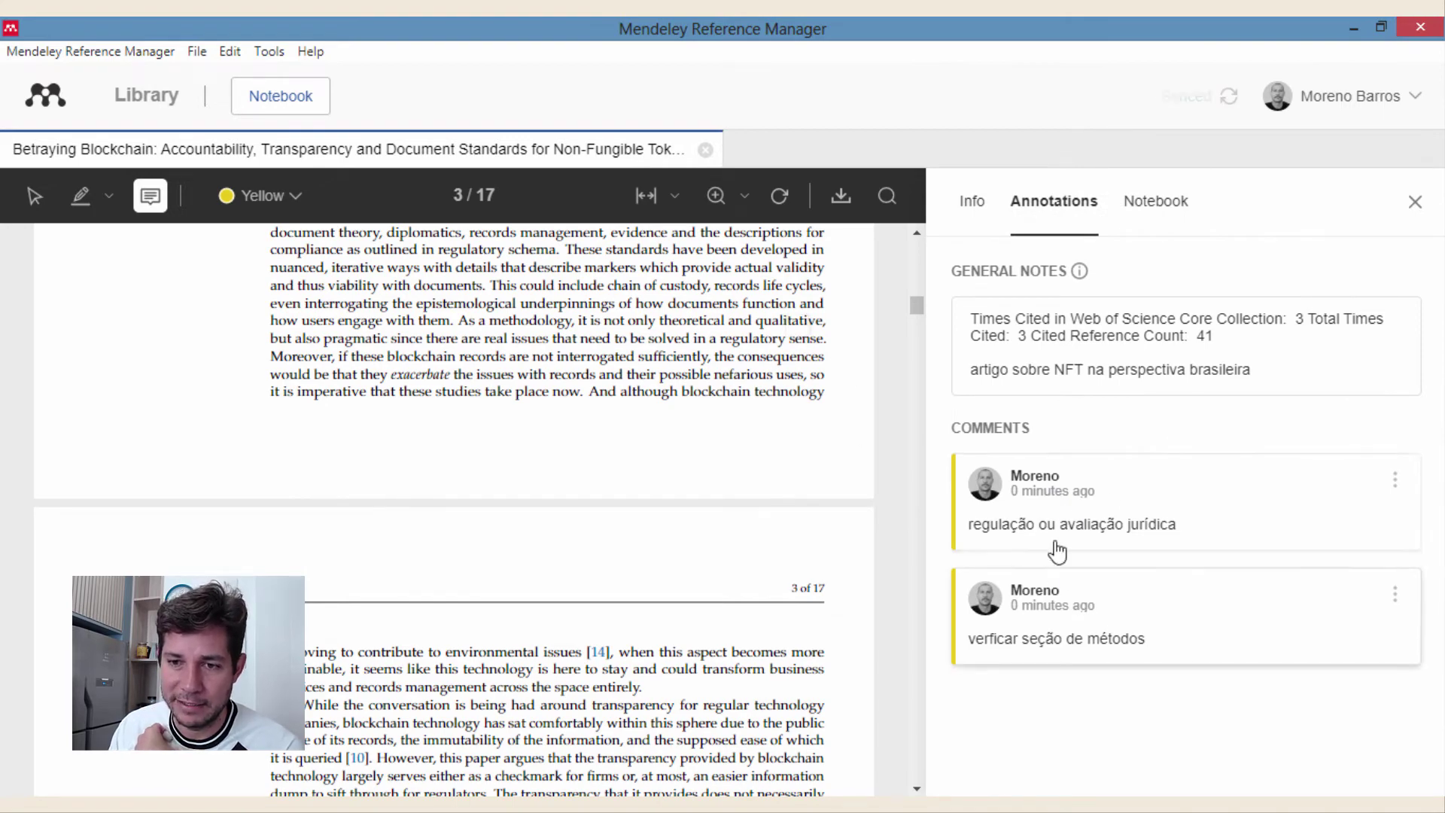
scroll(721, 455, "up", 4)
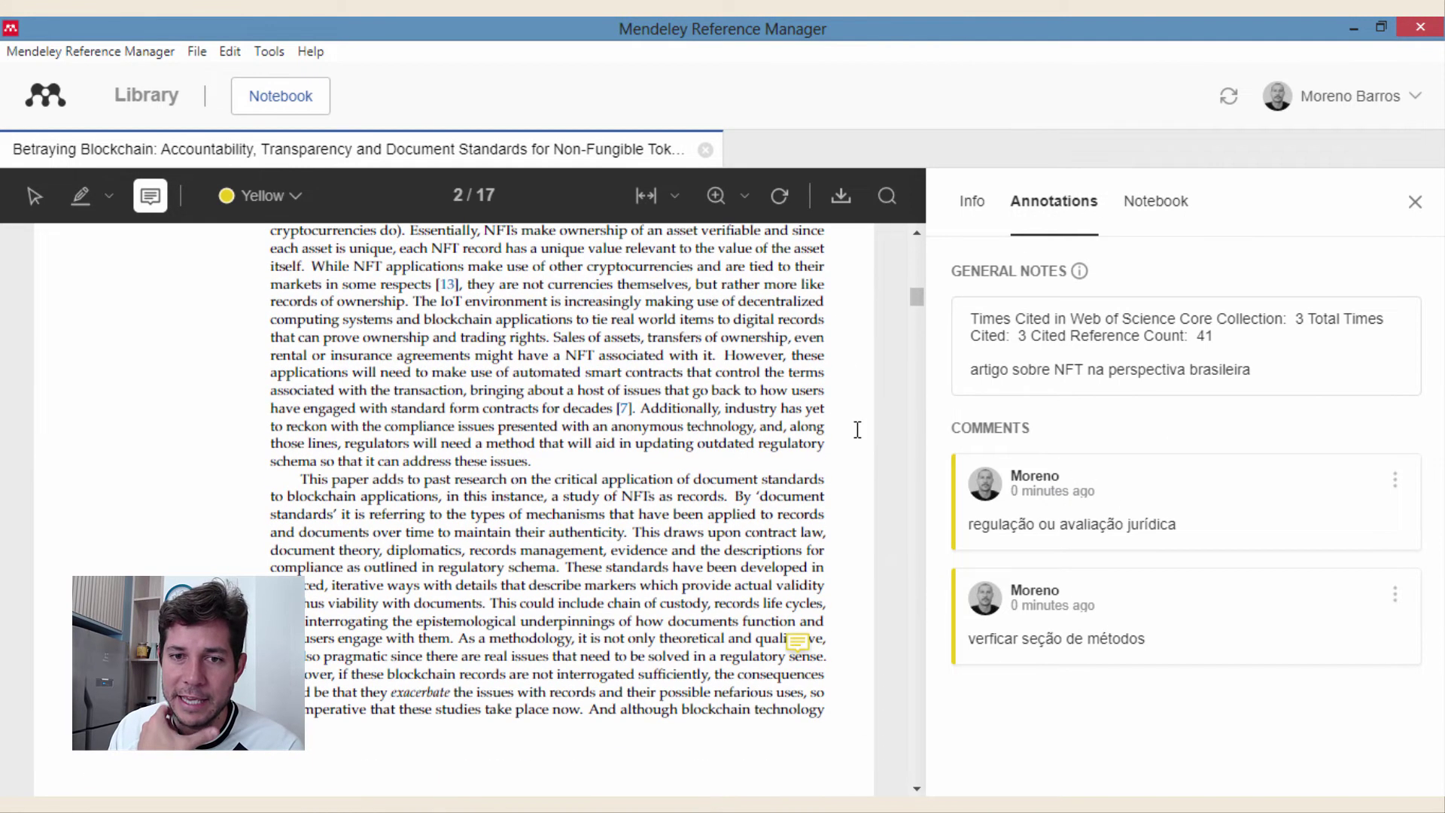
scroll(775, 399, "up", 8)
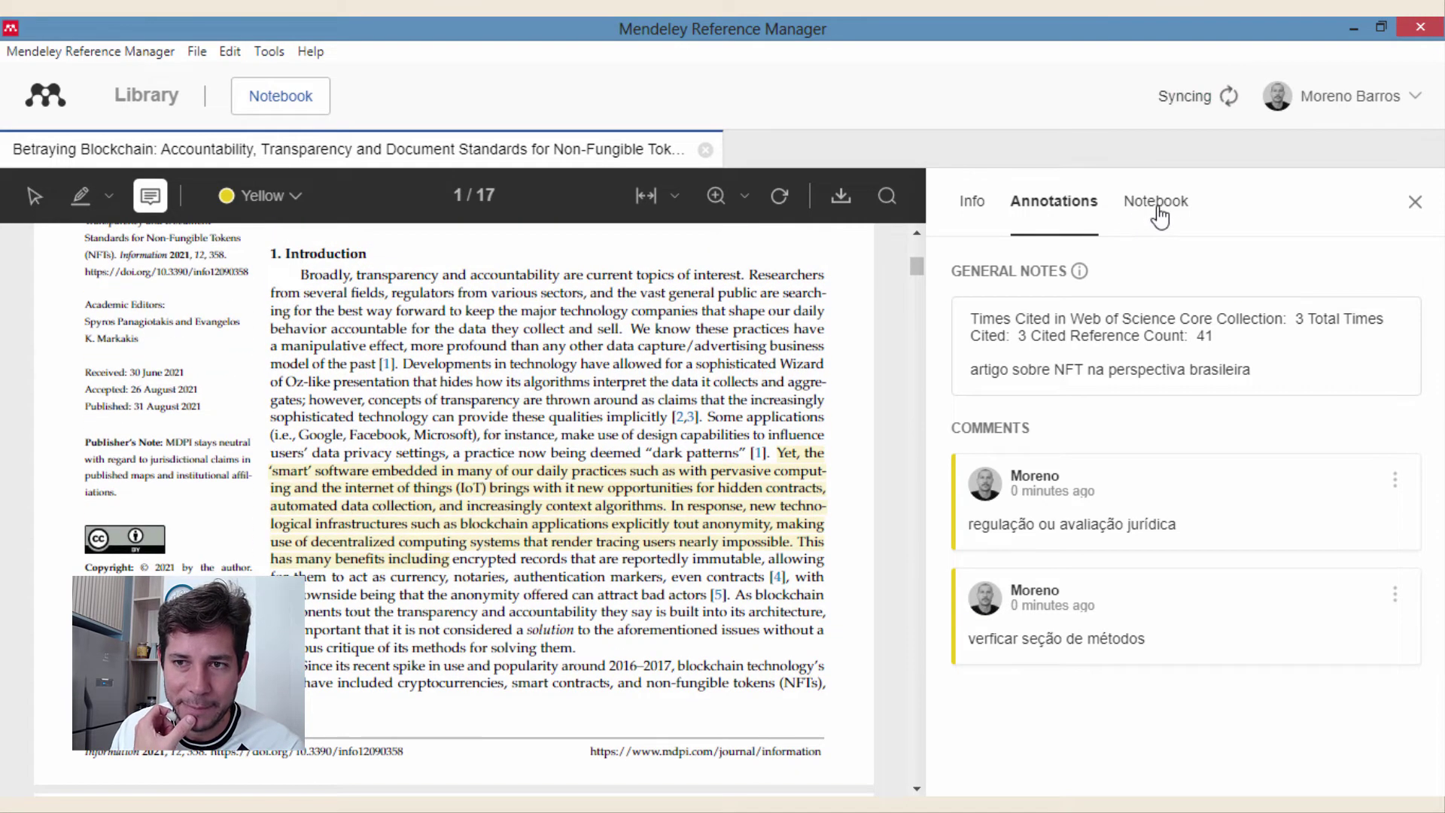
Step: Add the highlighted page 1 passage starting "Yet, the 'smart' software" to the notebook page Introdução
left_click(1155, 204)
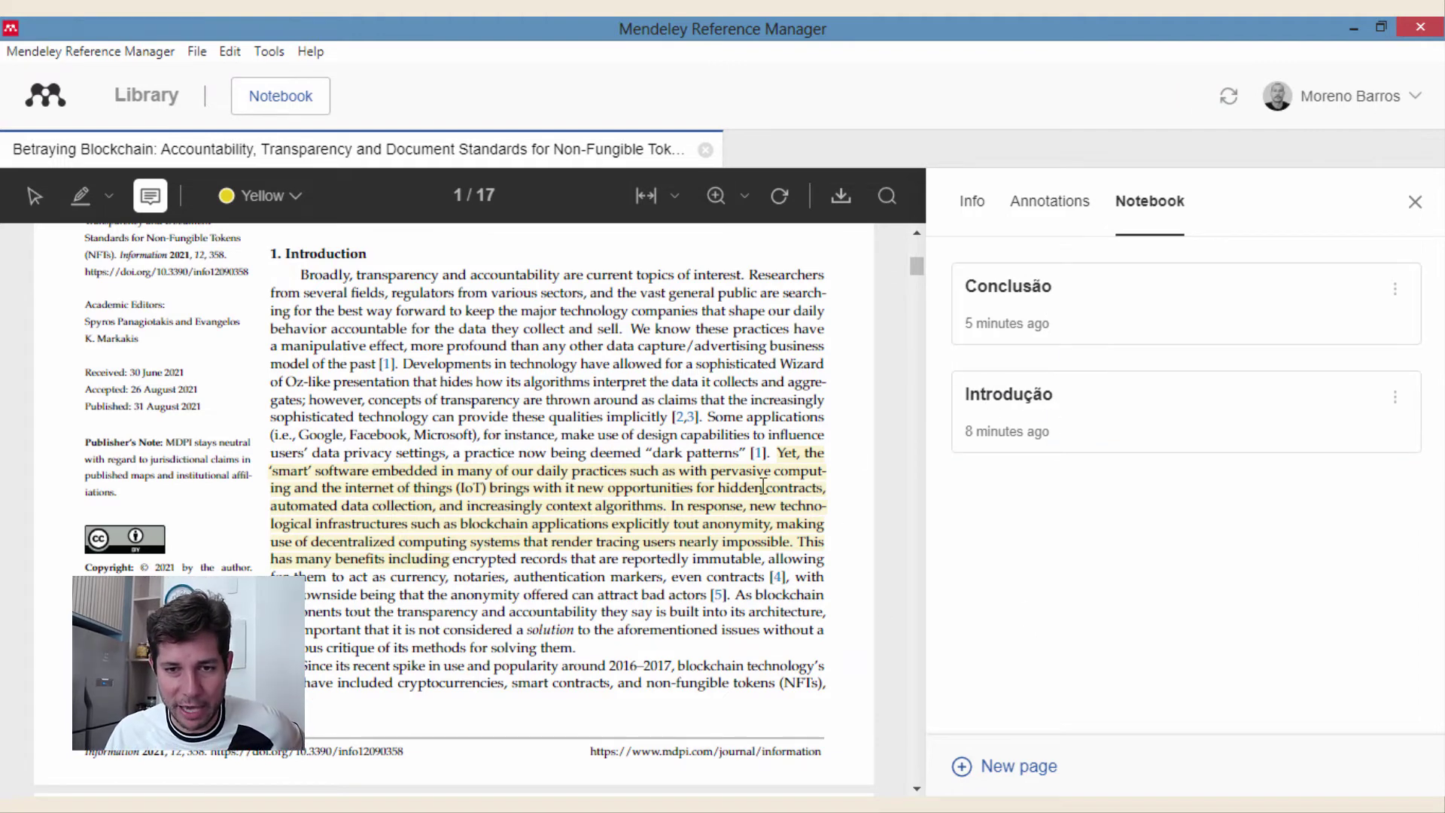
left_click(1095, 431)
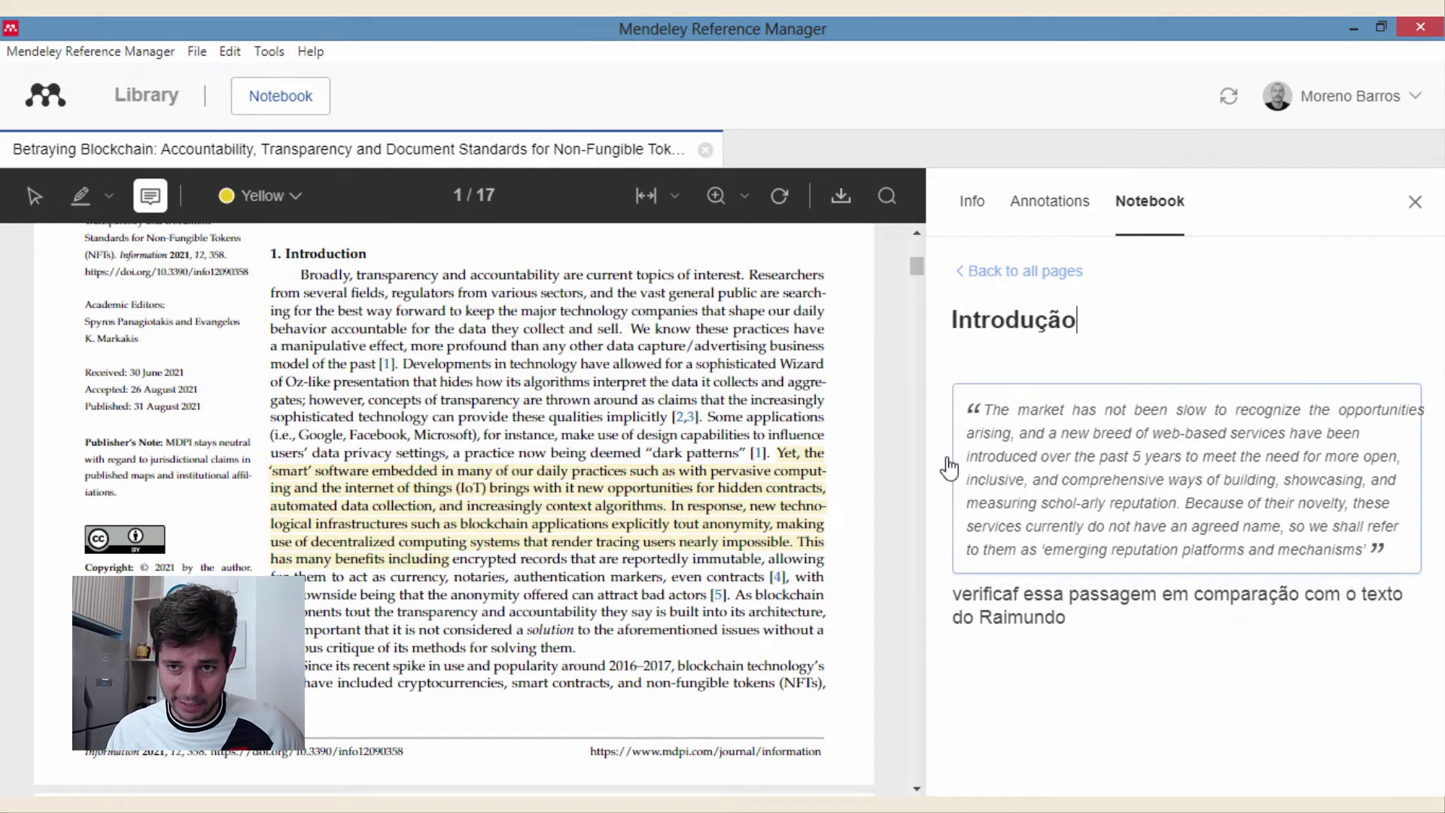
left_click(108, 196)
left_click(120, 251)
left_click(522, 499)
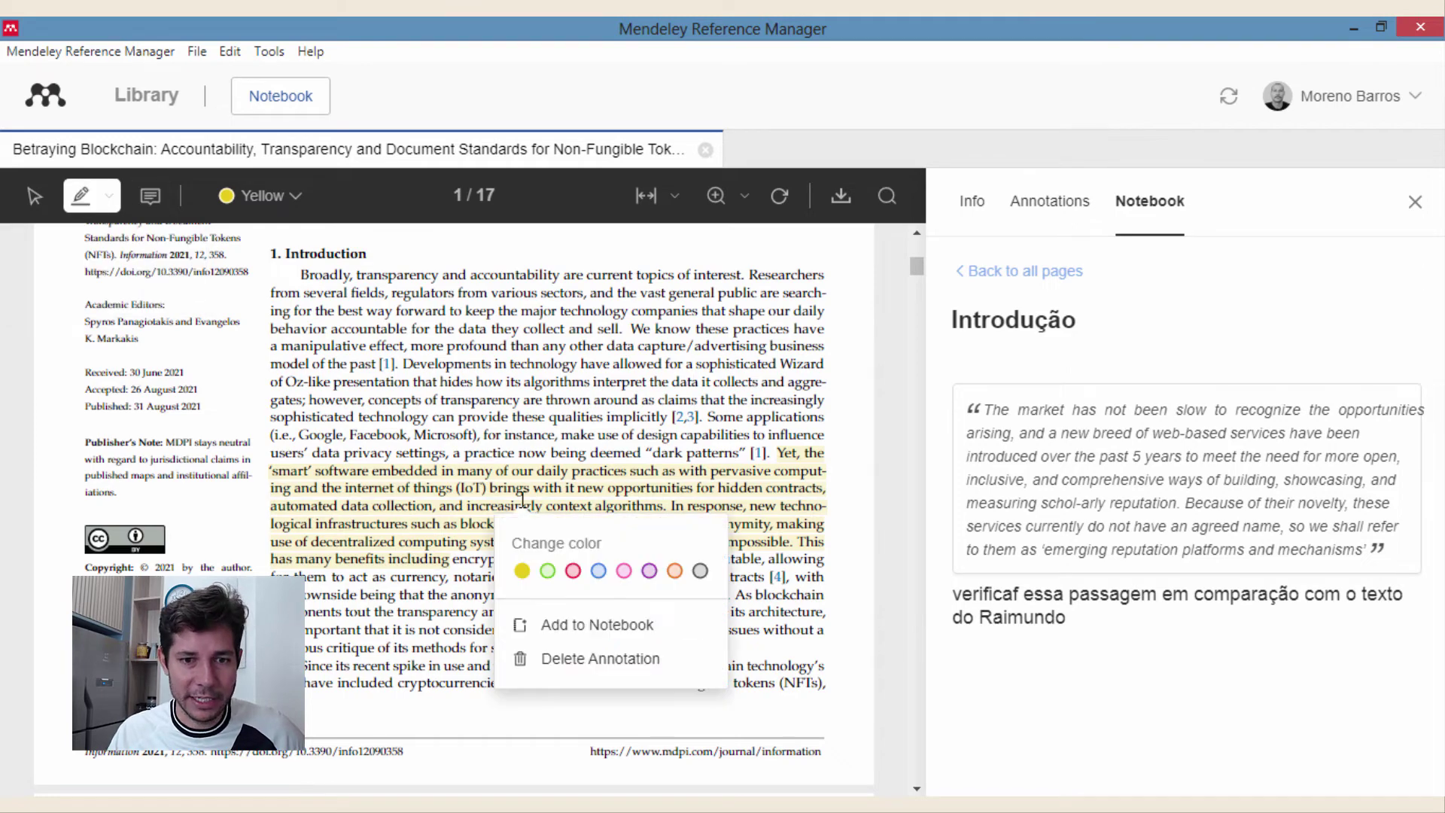
left_click(601, 630)
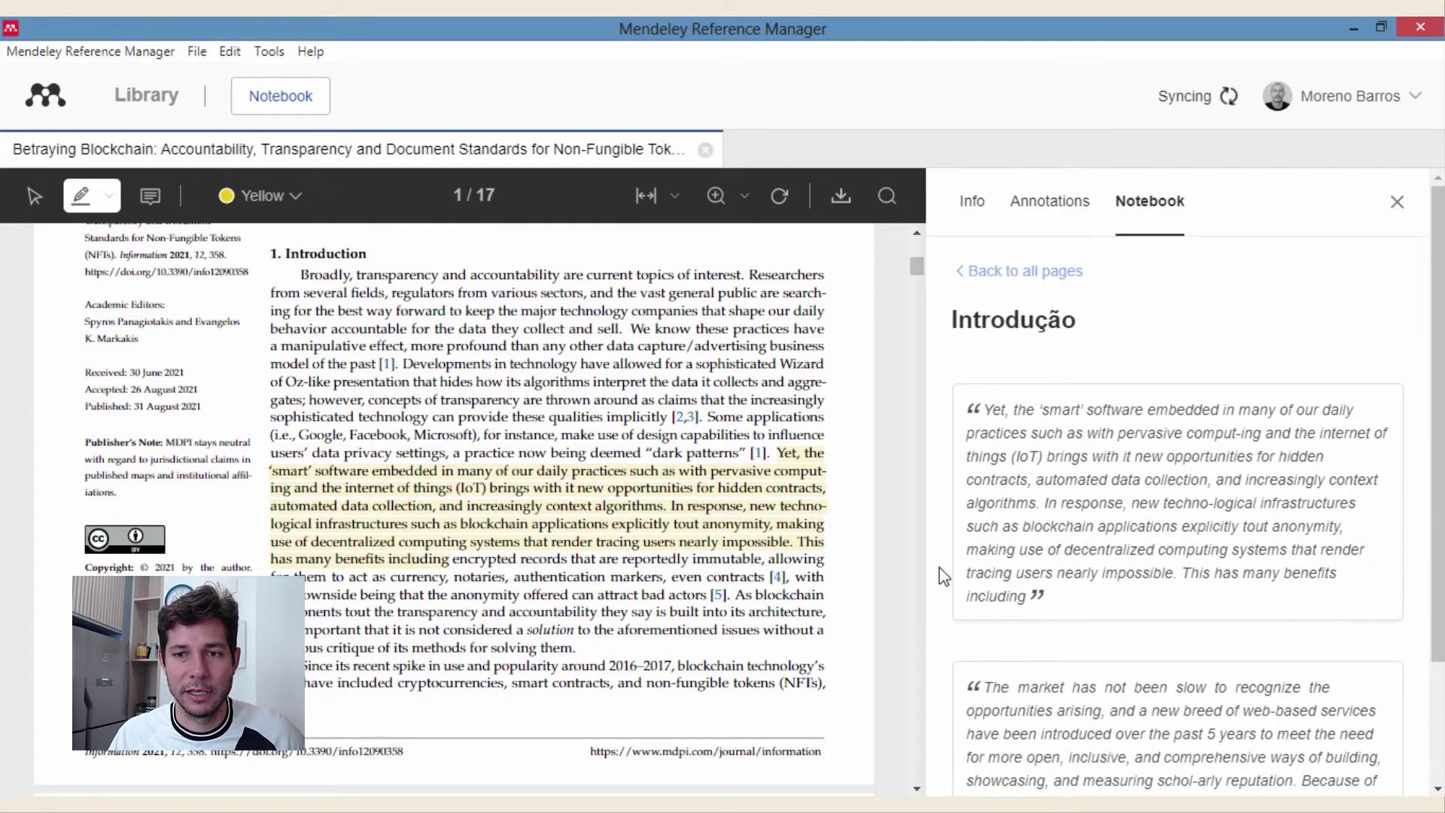
scroll(1137, 638, "down", 1)
scroll(1136, 638, "down", 1)
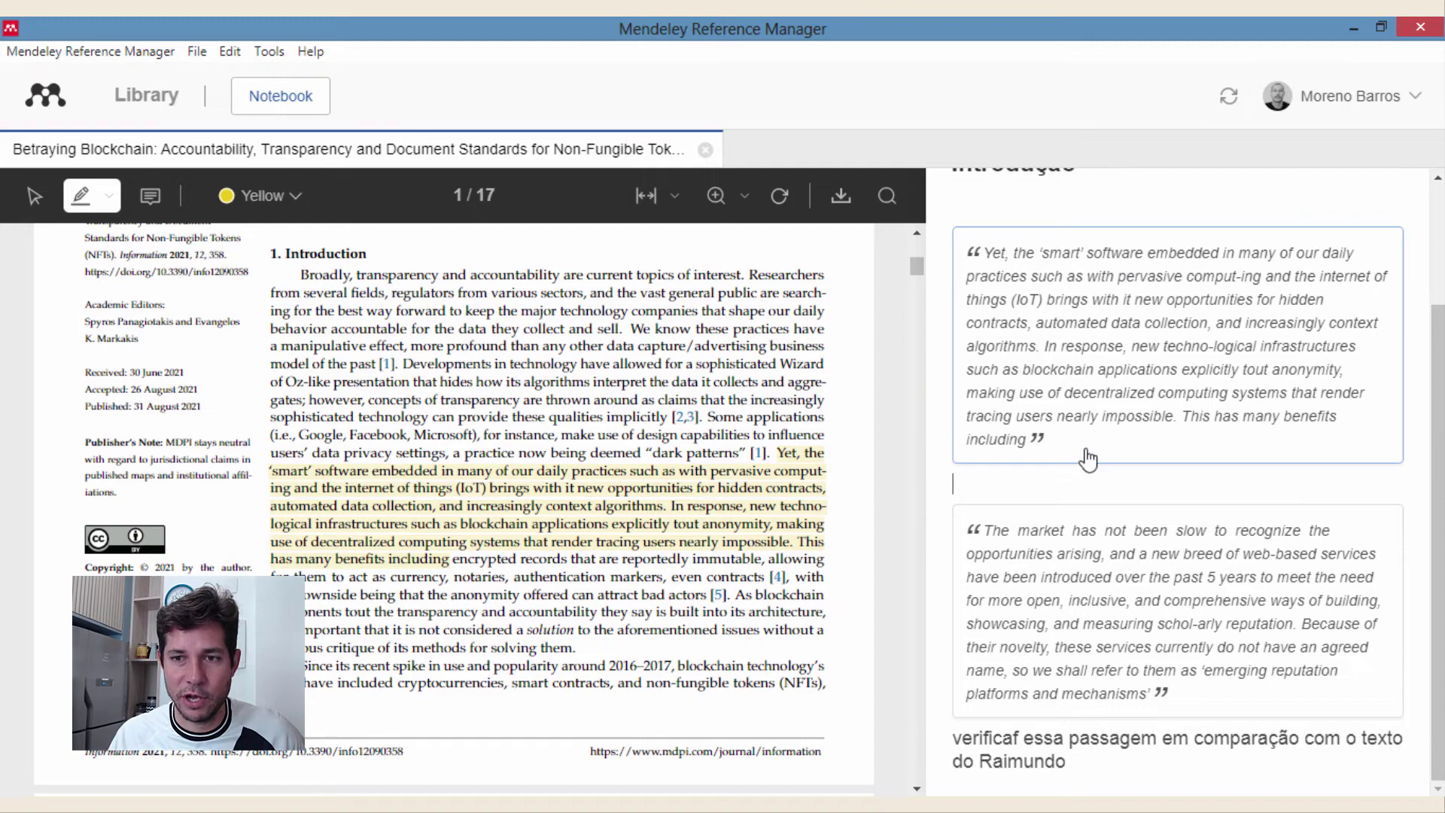
scroll(1090, 365, "up", 2)
scroll(1075, 453, "up", 1)
scroll(1129, 554, "down", 3)
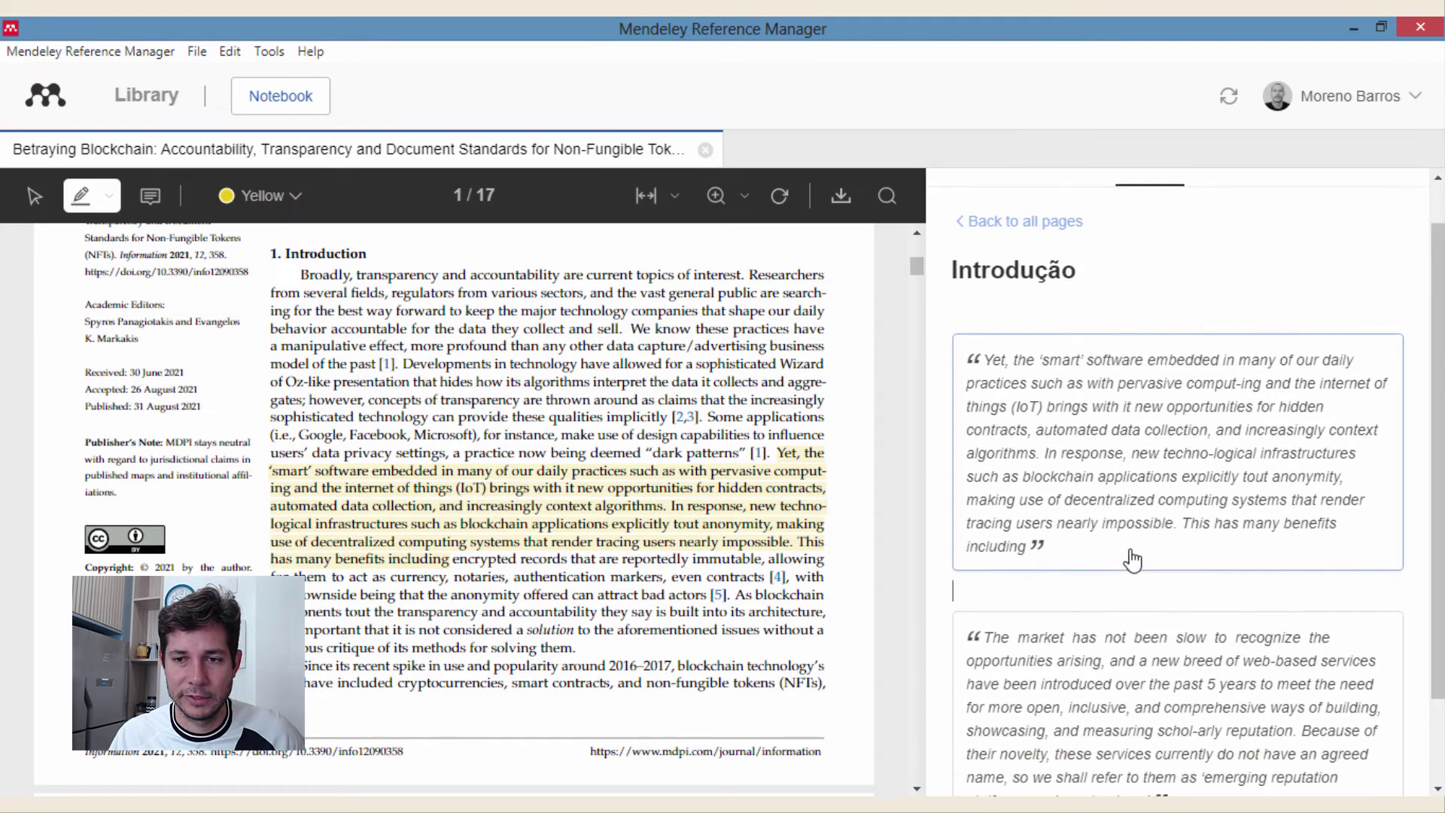
Step: Add the highlighted page 2 passage starting "claiming that blockchain produces" to the notebook page Conclusão
scroll(717, 531, "down", 3)
scroll(717, 531, "down", 6)
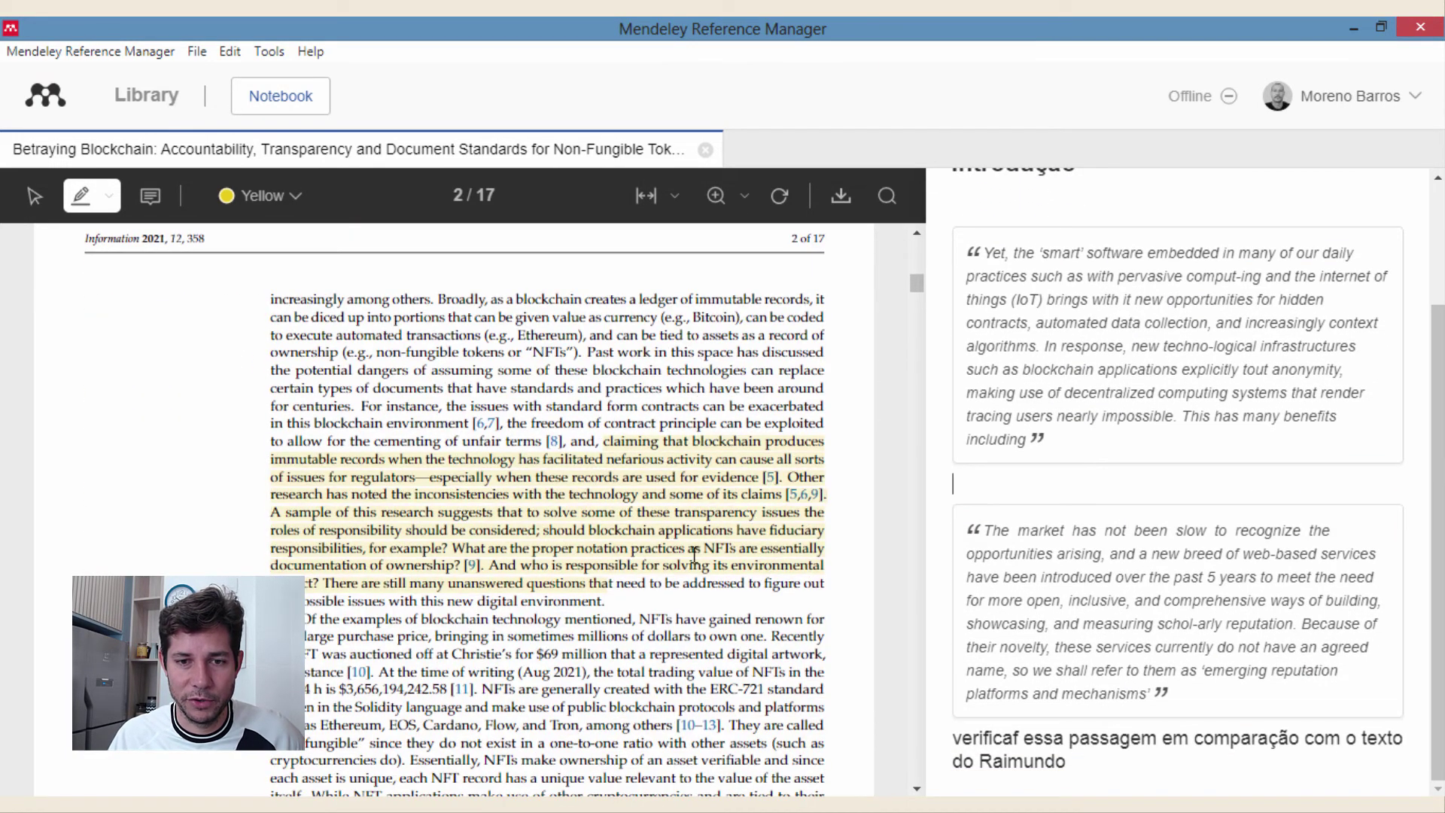
left_click(649, 477)
scroll(1280, 301, "up", 3)
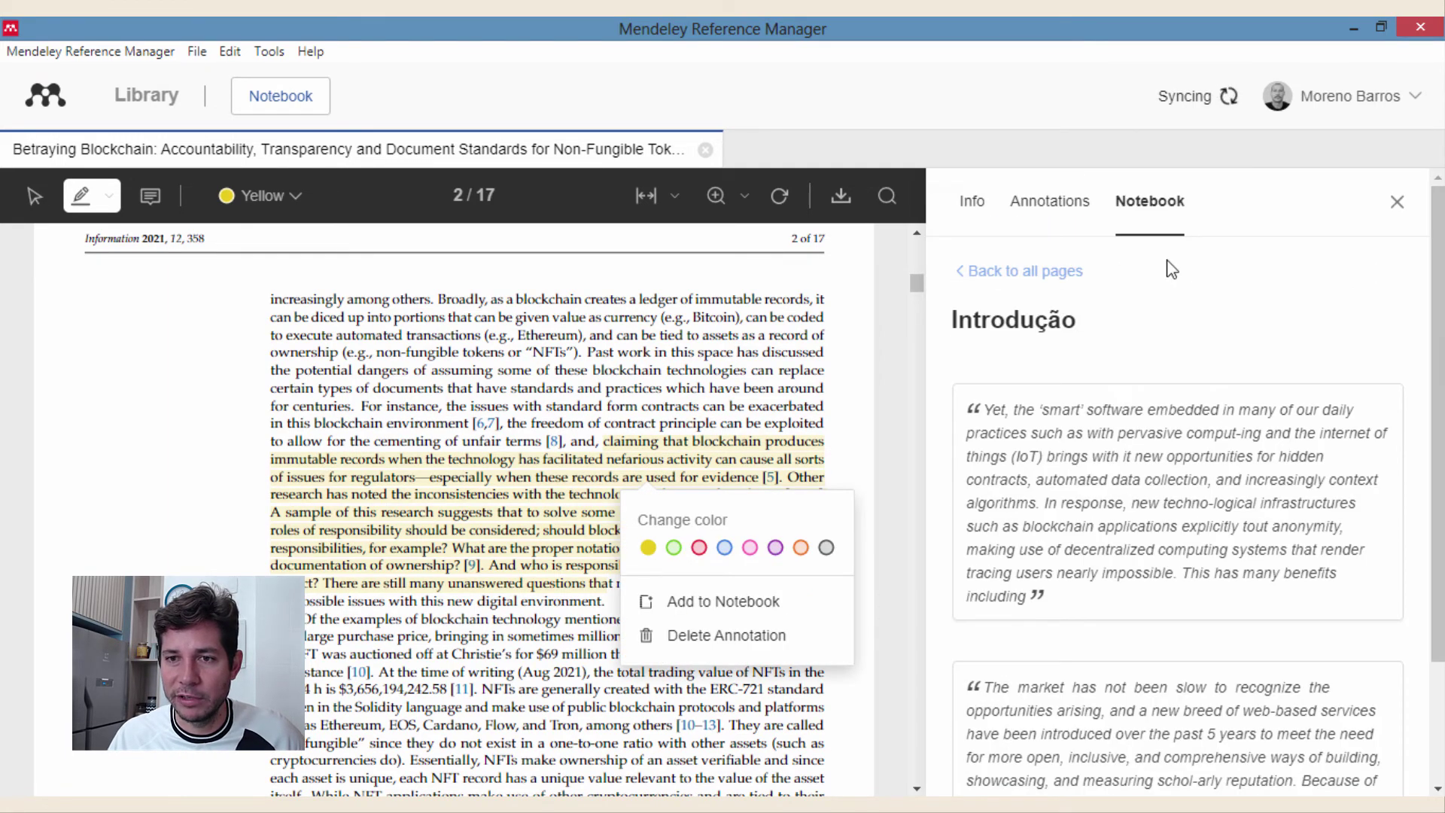
left_click(1064, 271)
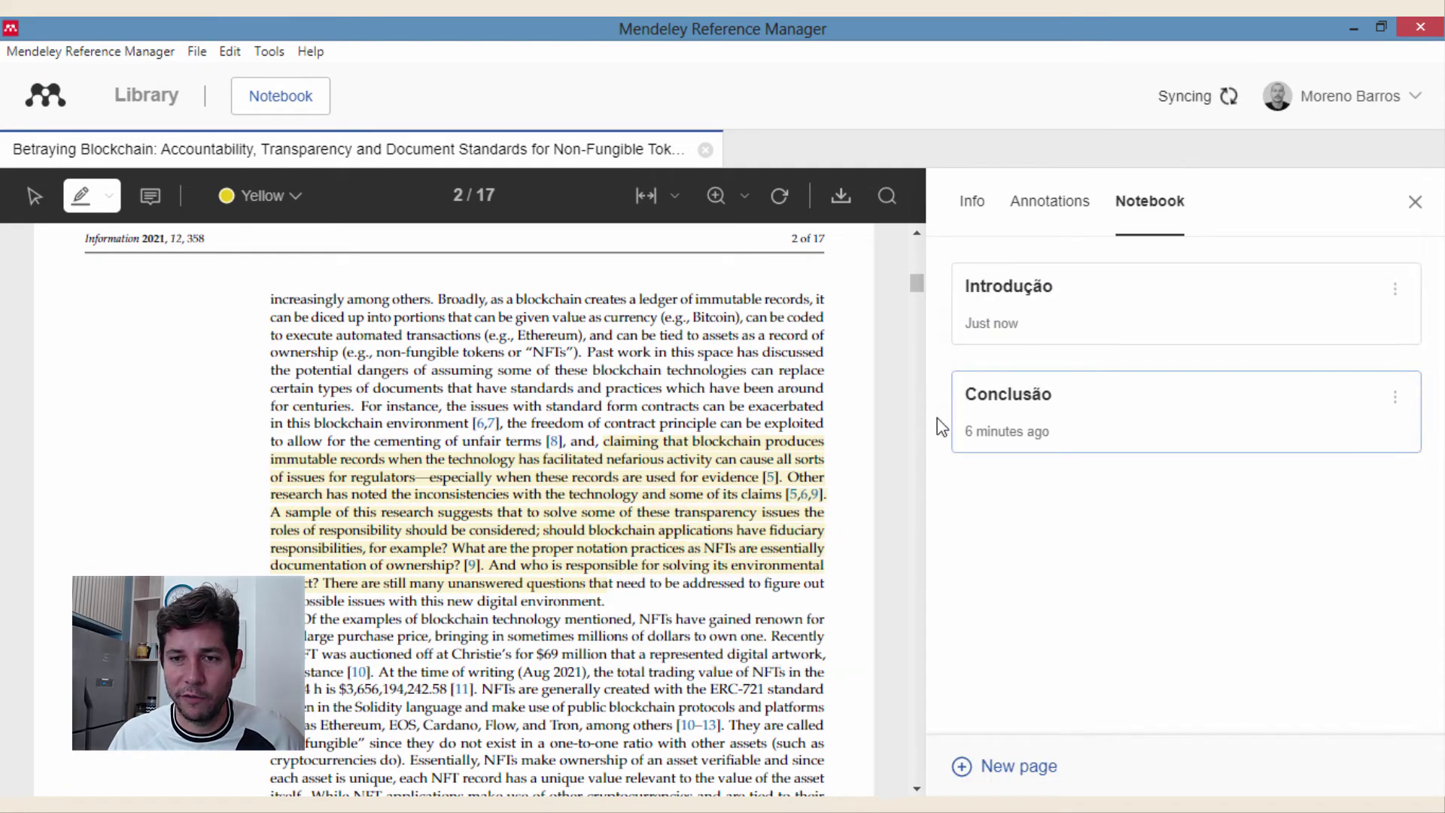
left_click(1056, 416)
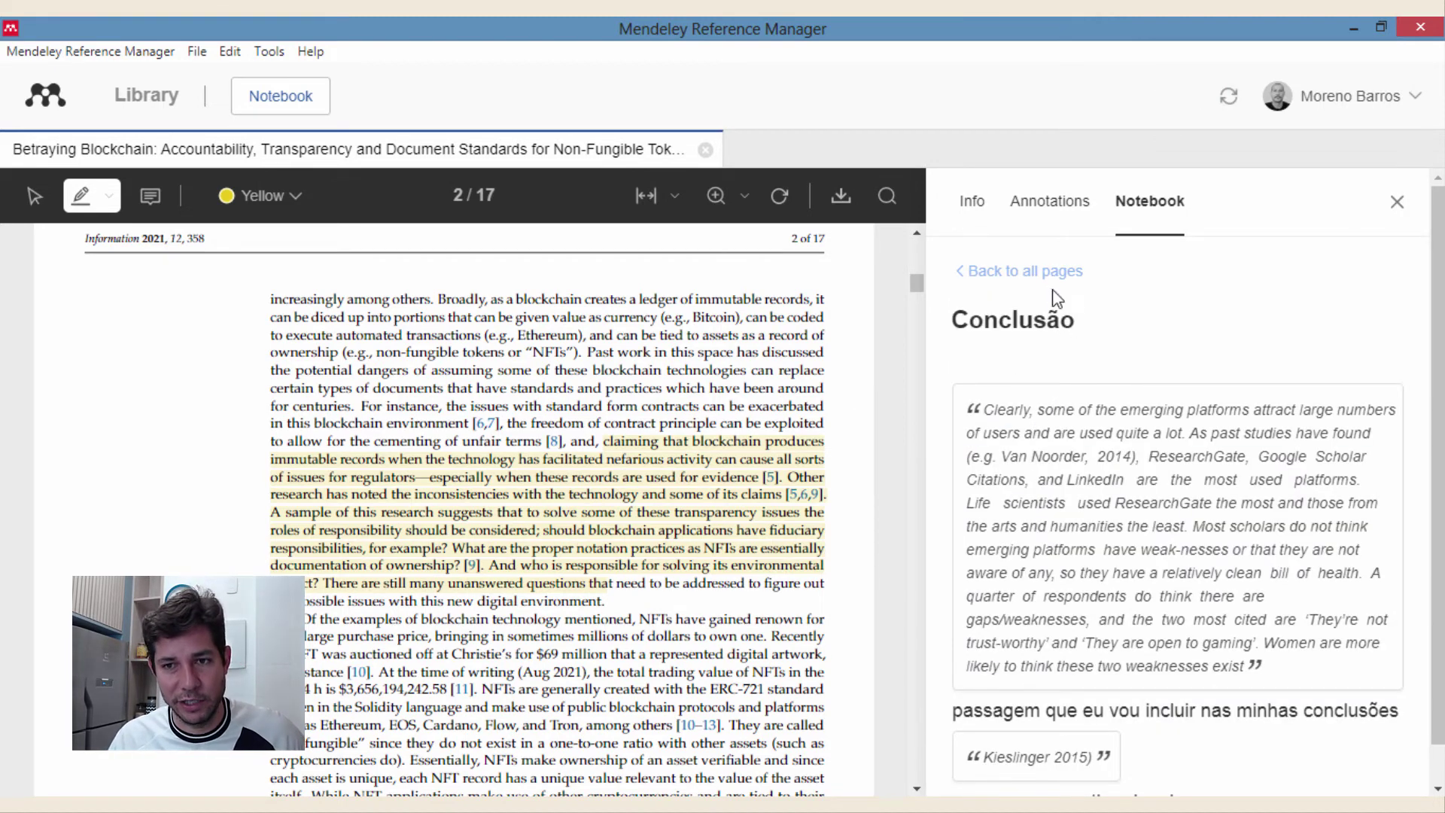
left_click(645, 487)
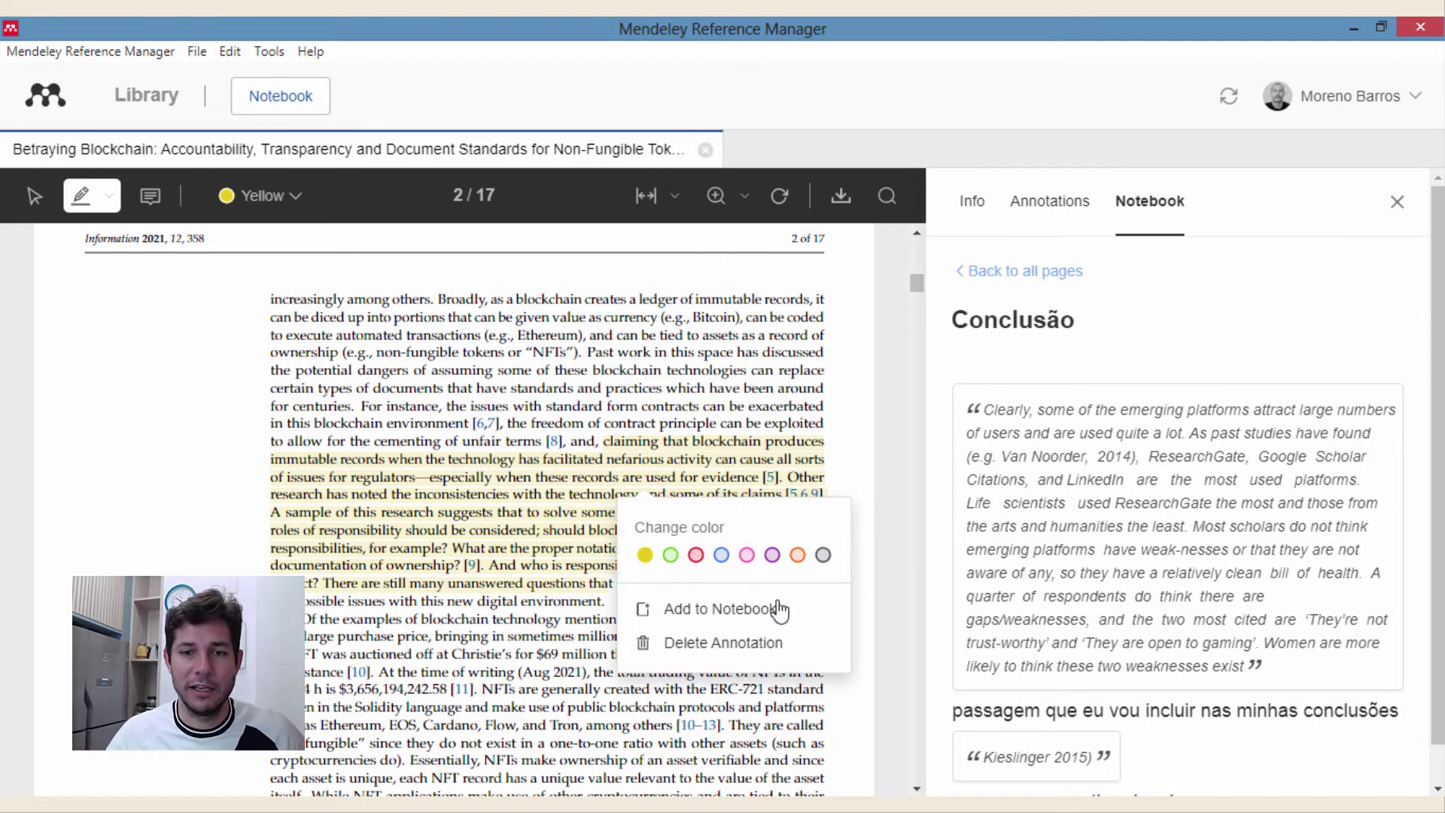
left_click(752, 610)
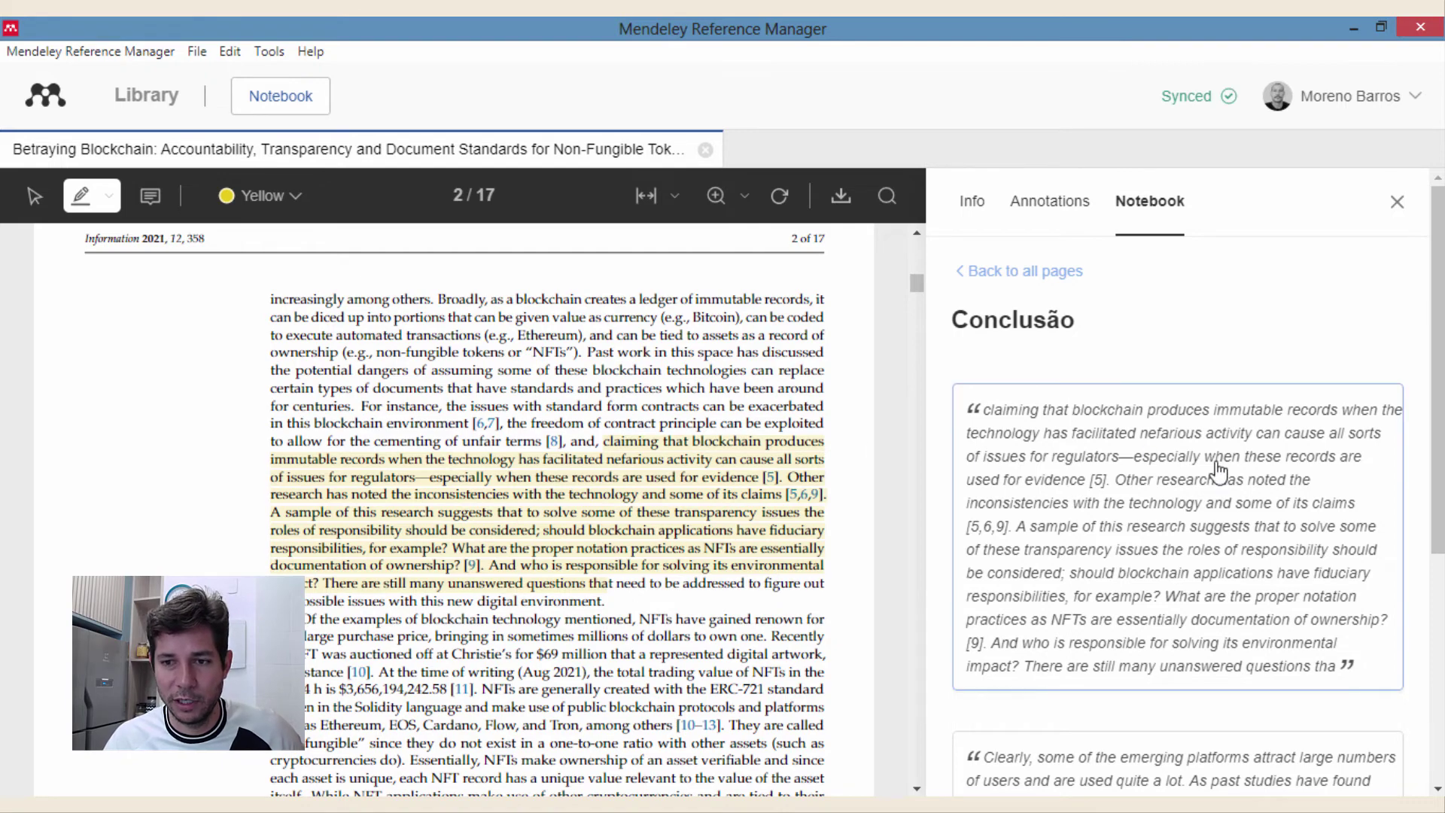
Step: Close the article and search all references in the library for "betraying"
left_click(1397, 202)
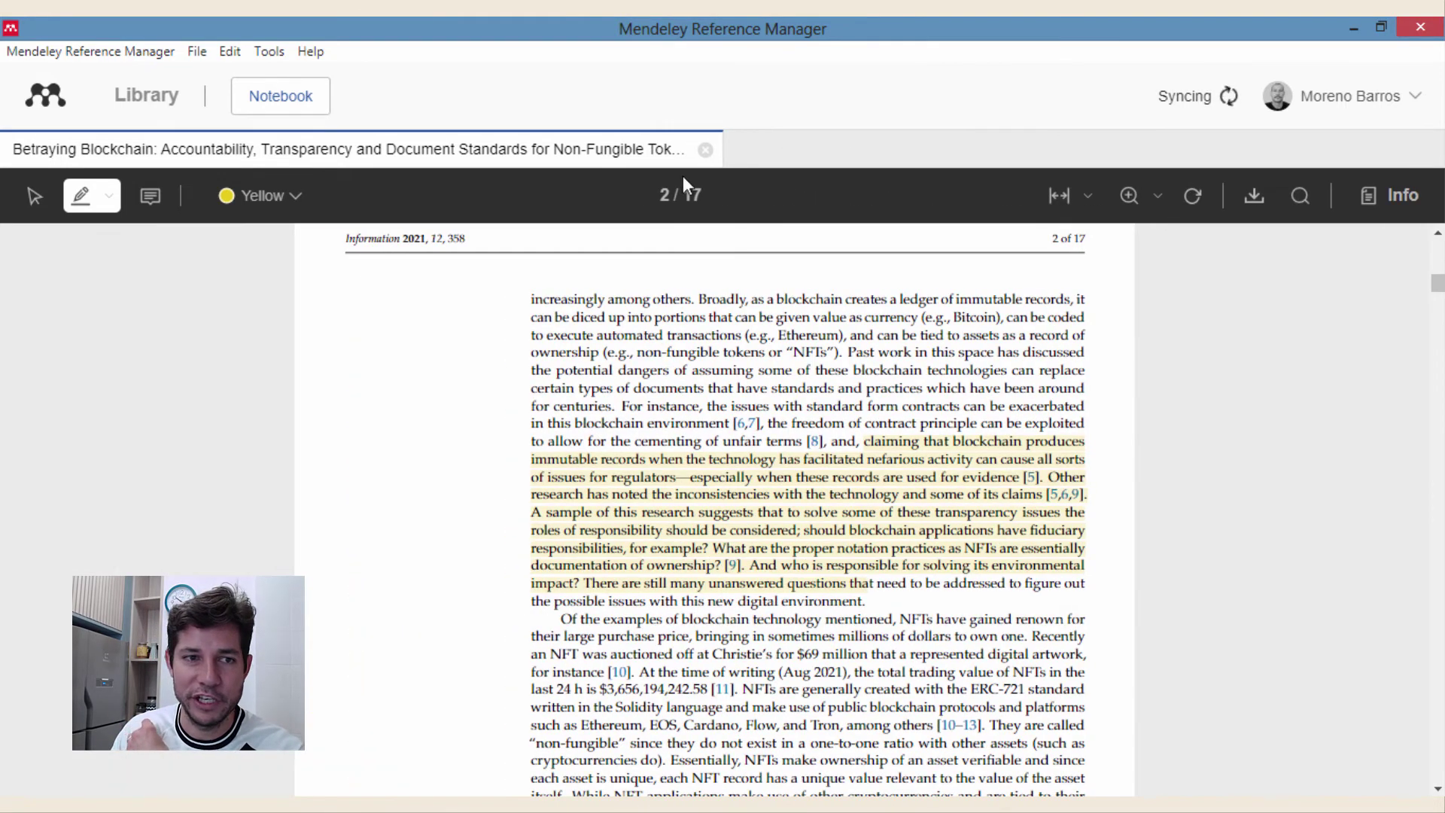
left_click(705, 150)
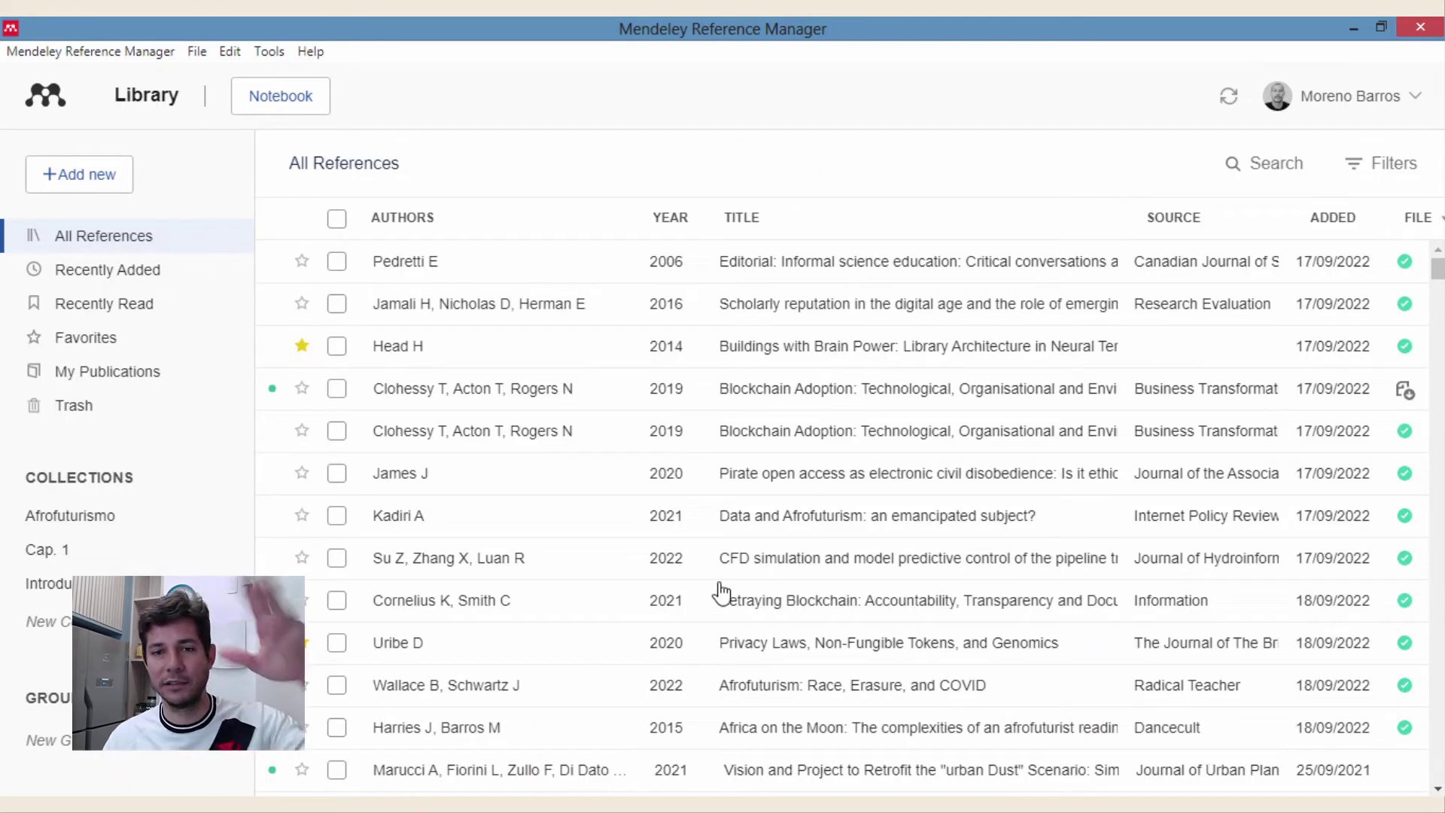
scroll(896, 497, "down", 15)
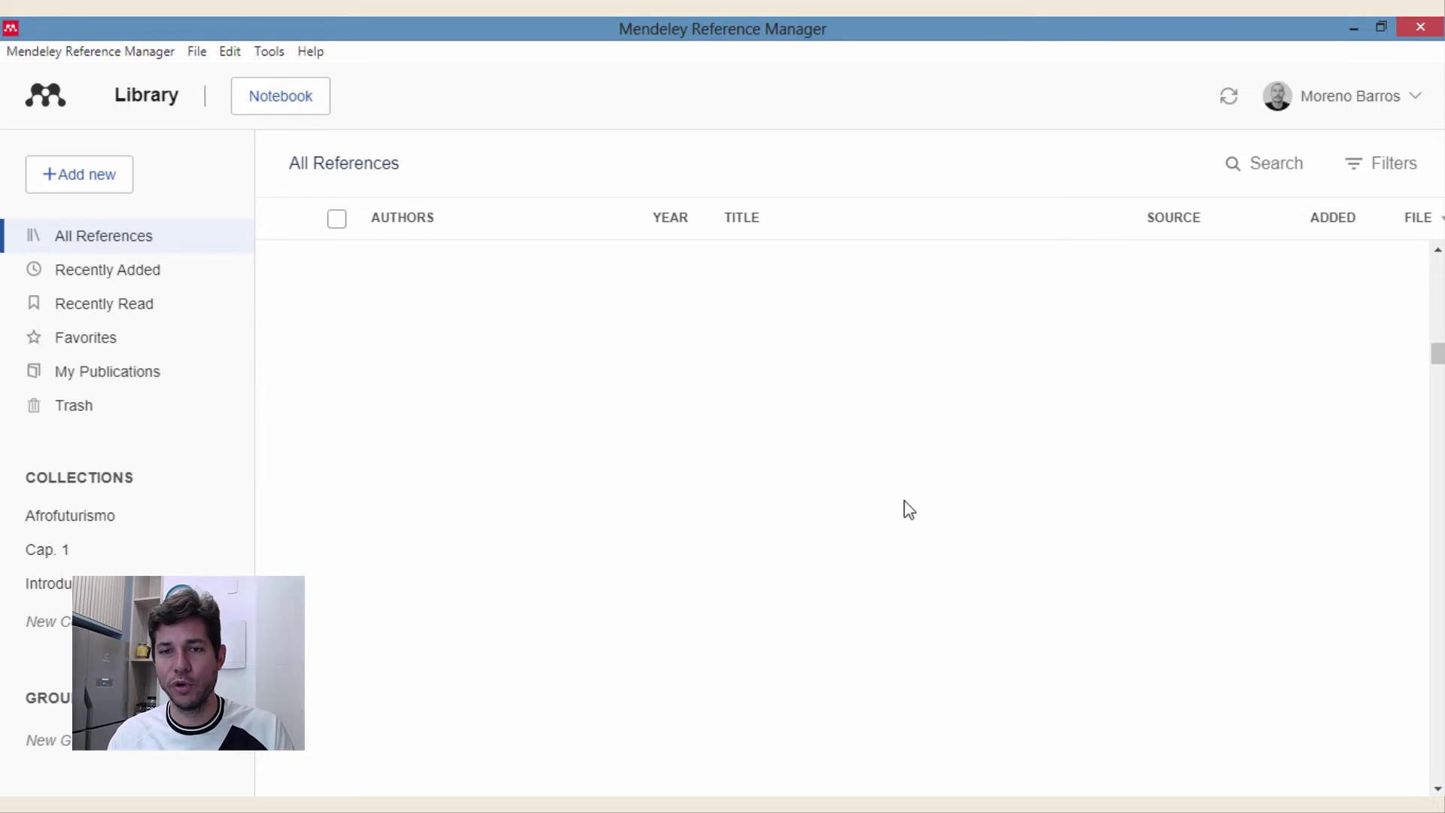
left_click(1242, 181)
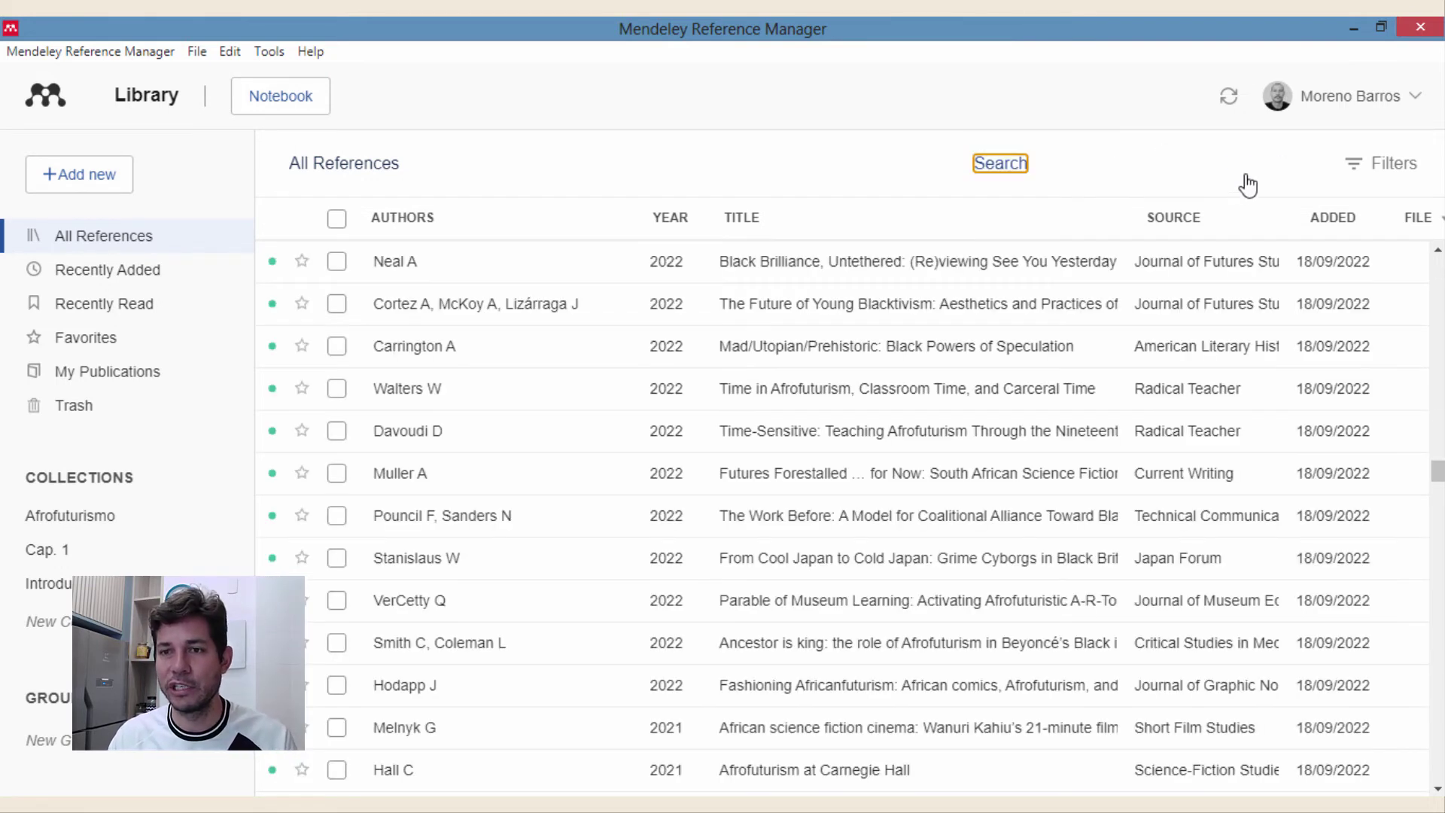
type("b")
key("BackSpace")
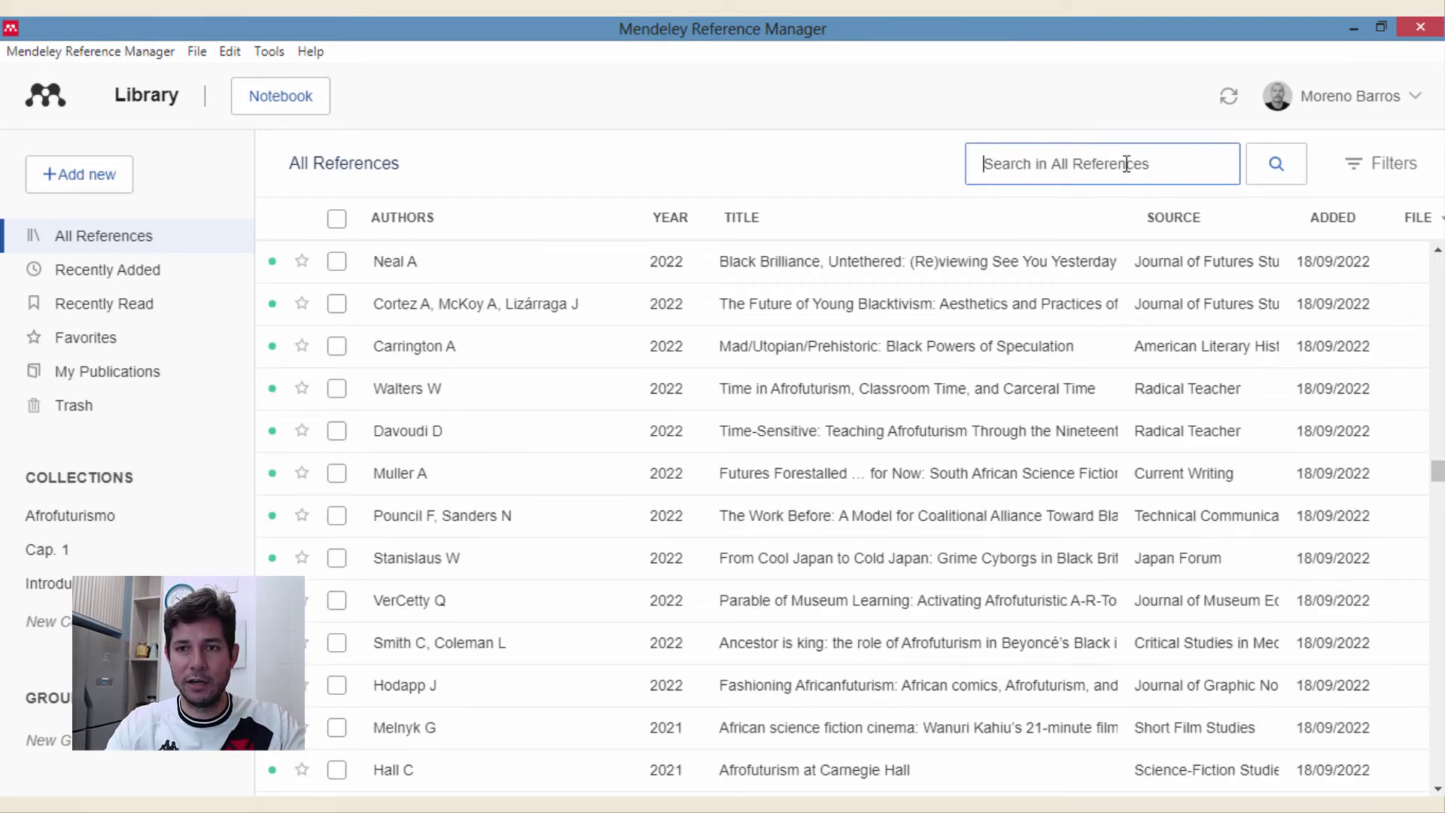
type("betray")
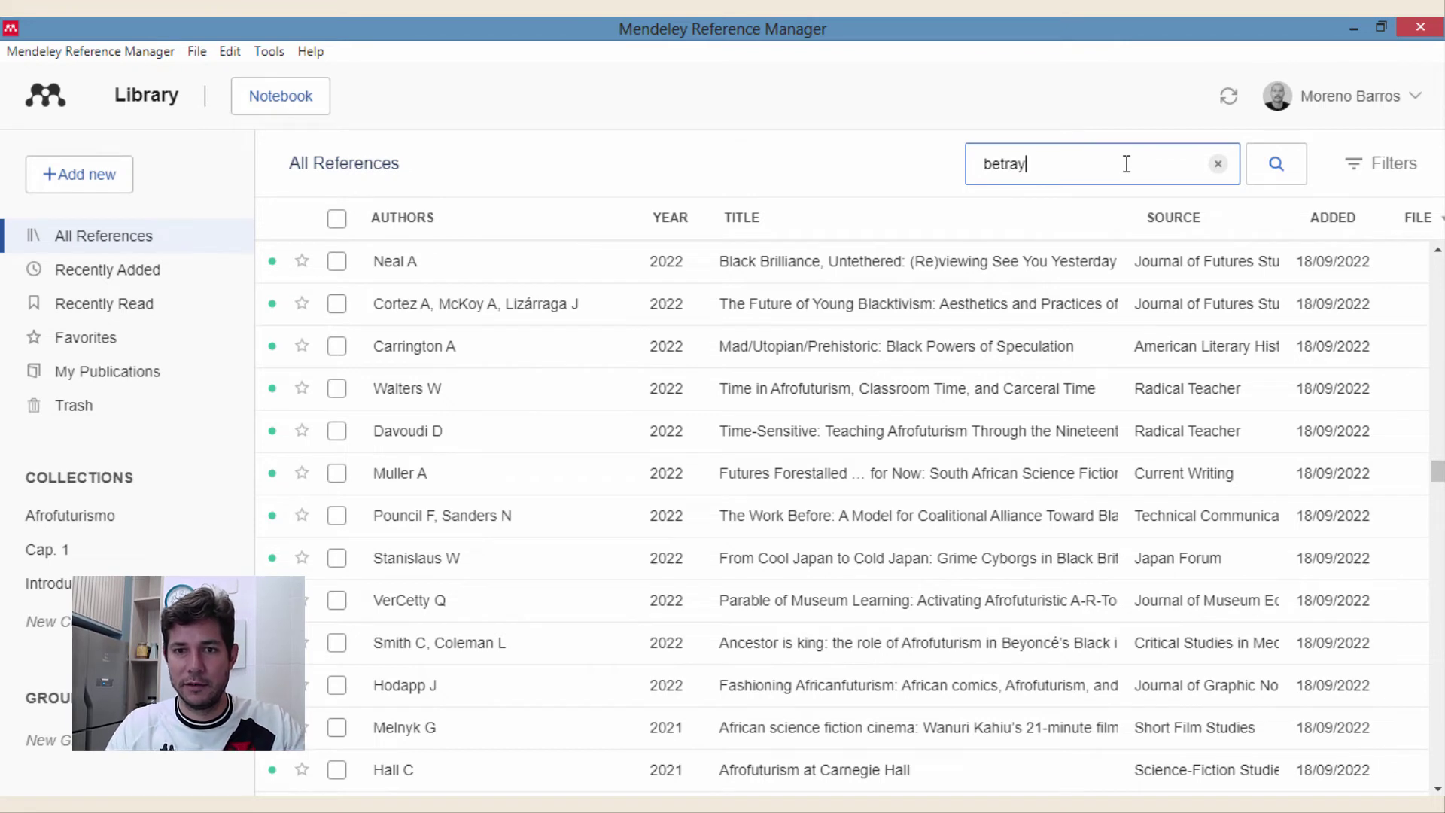
type("ing")
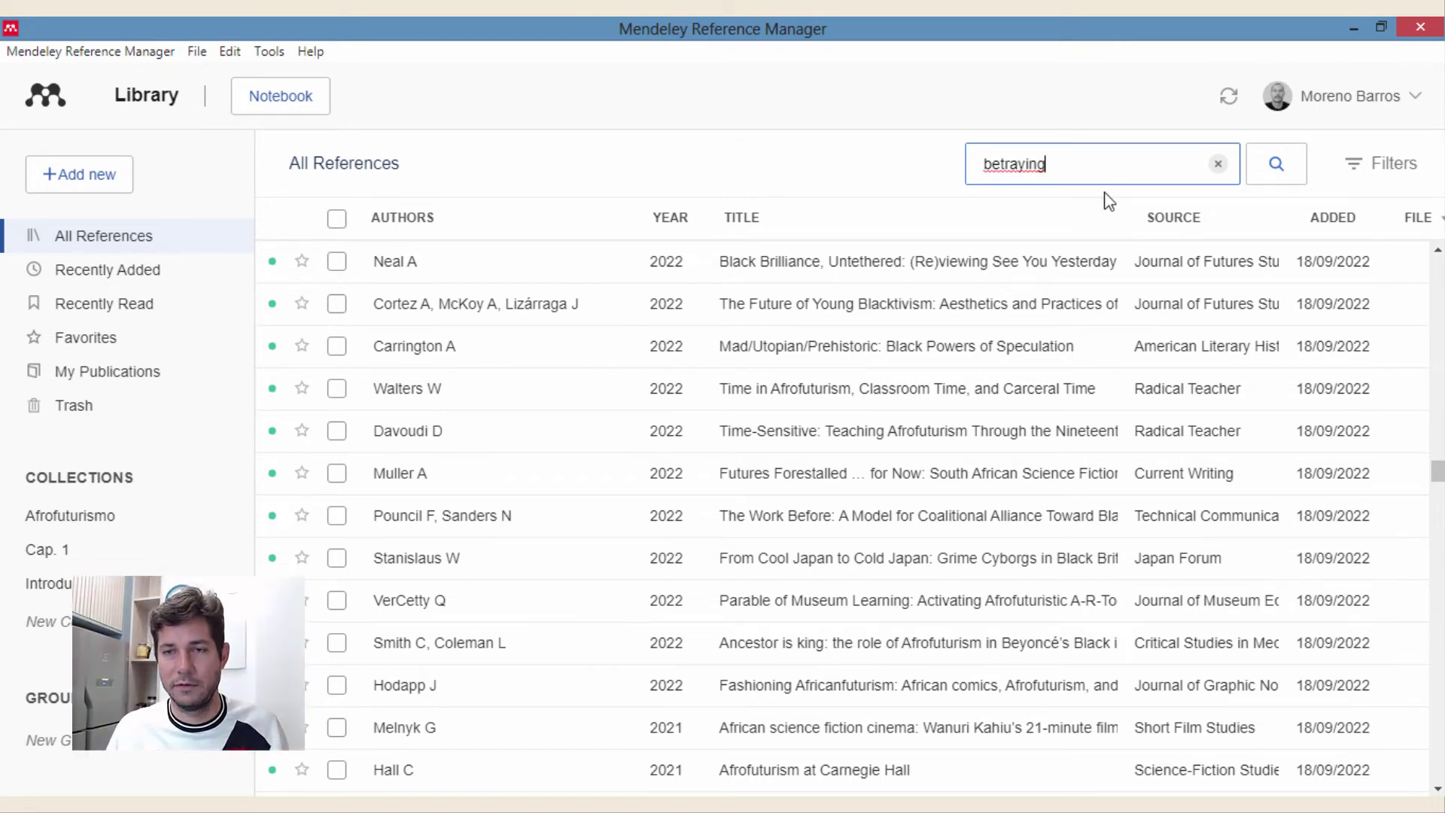
key("BackSpace")
key("BackSpace")
type("n")
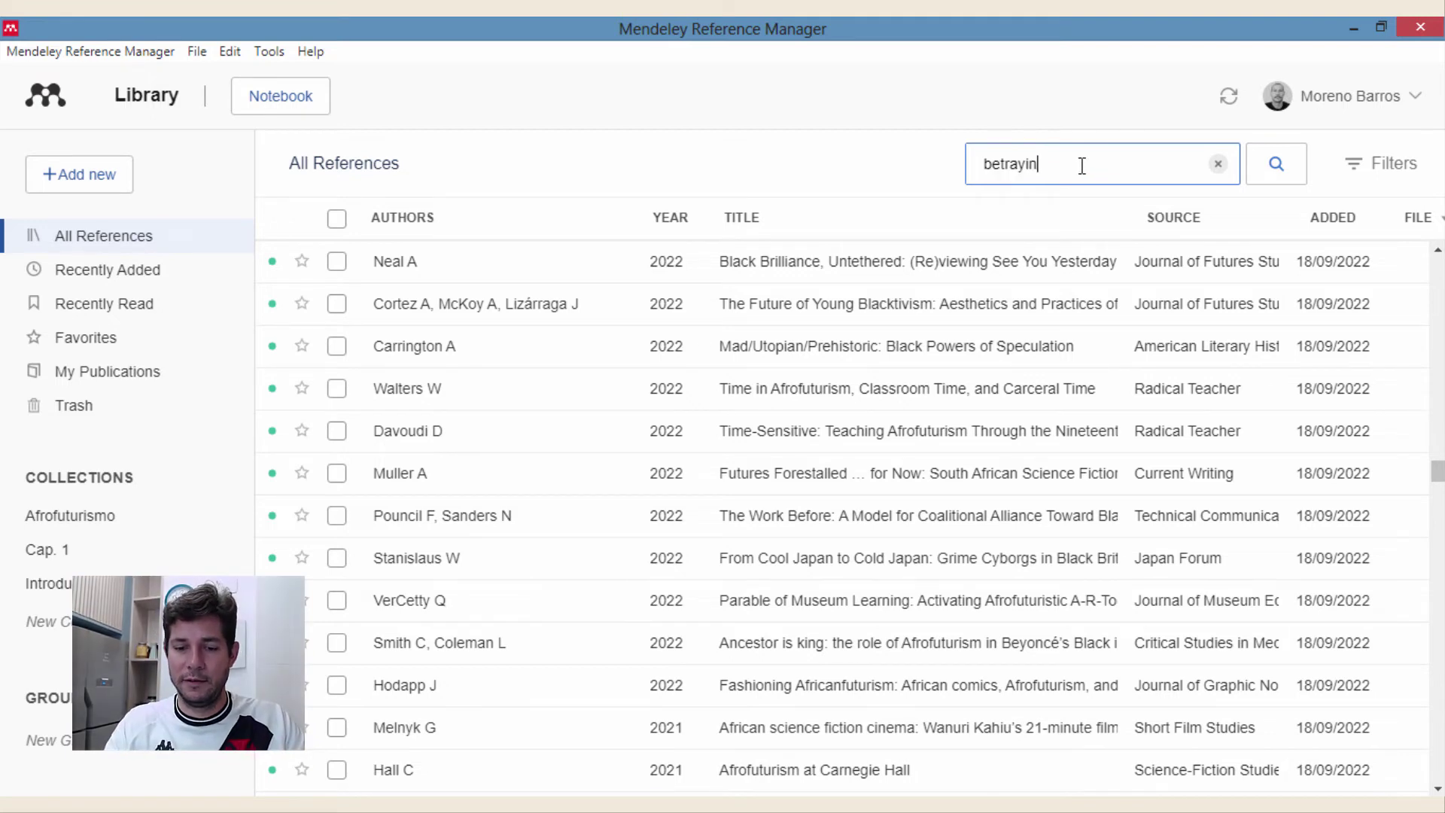
type("g")
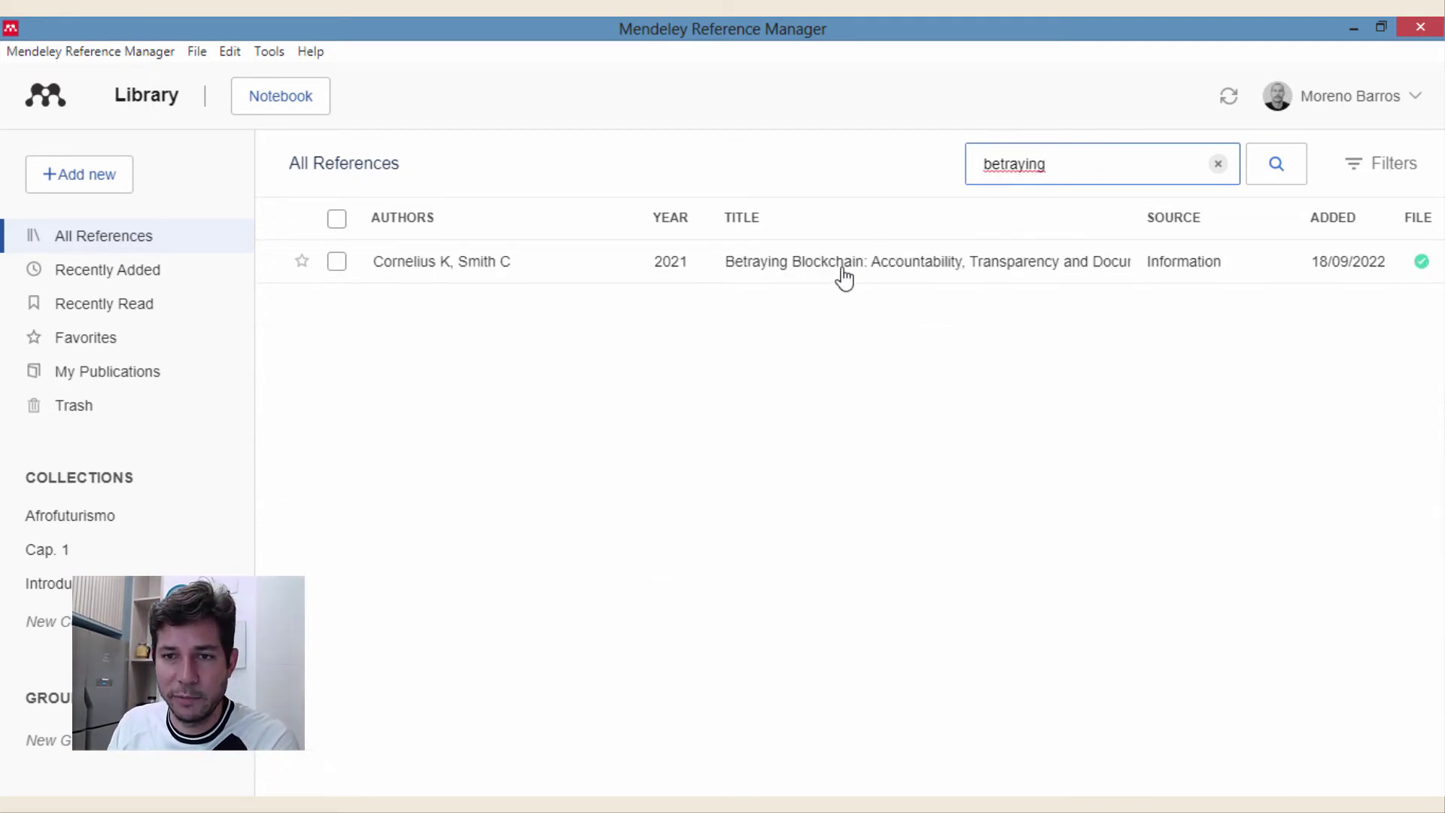
Step: Select the Betraying Blockchain reference and review its details, notebook pages and annotations from the library
left_click(843, 277)
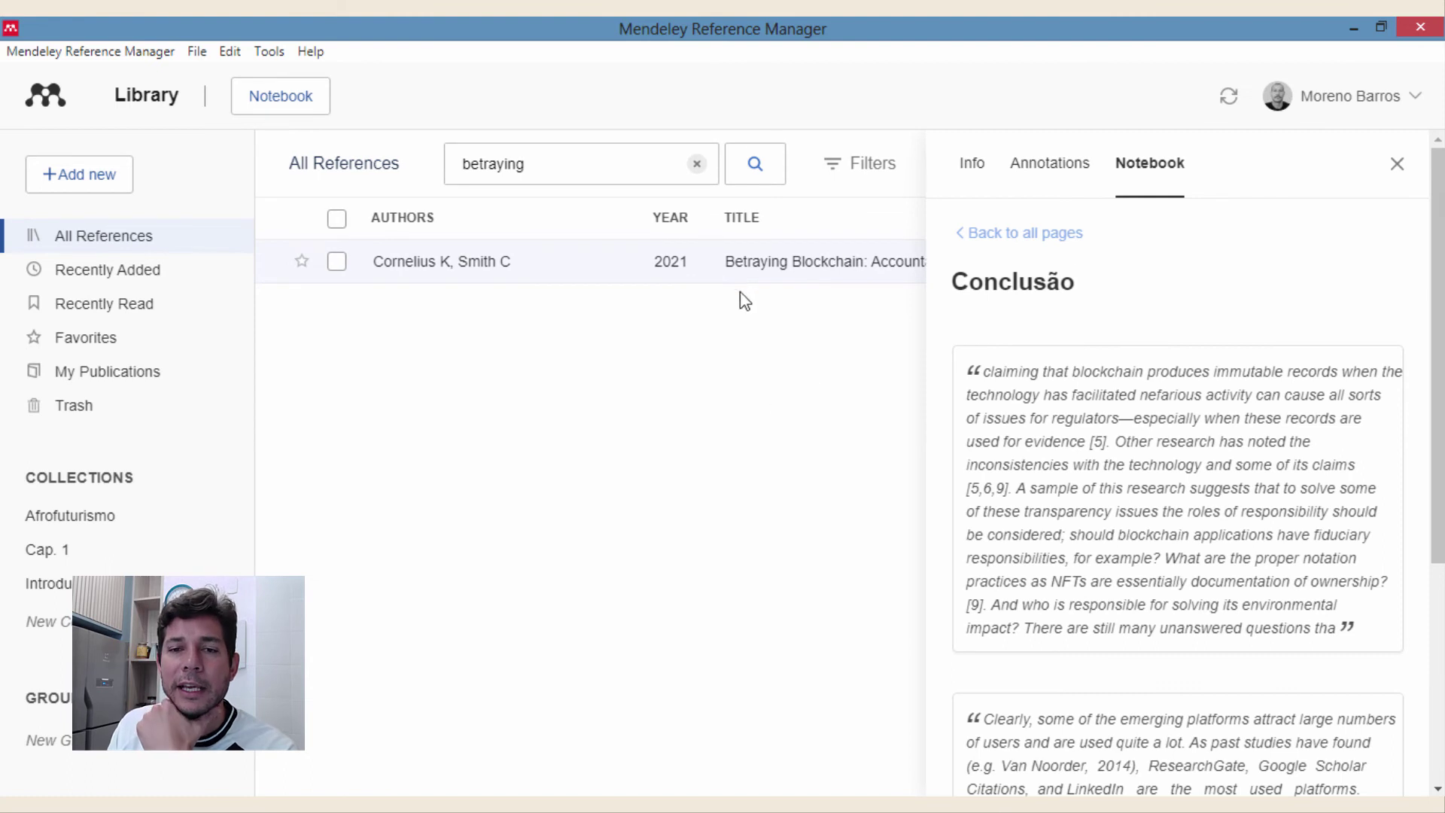
left_click(1046, 235)
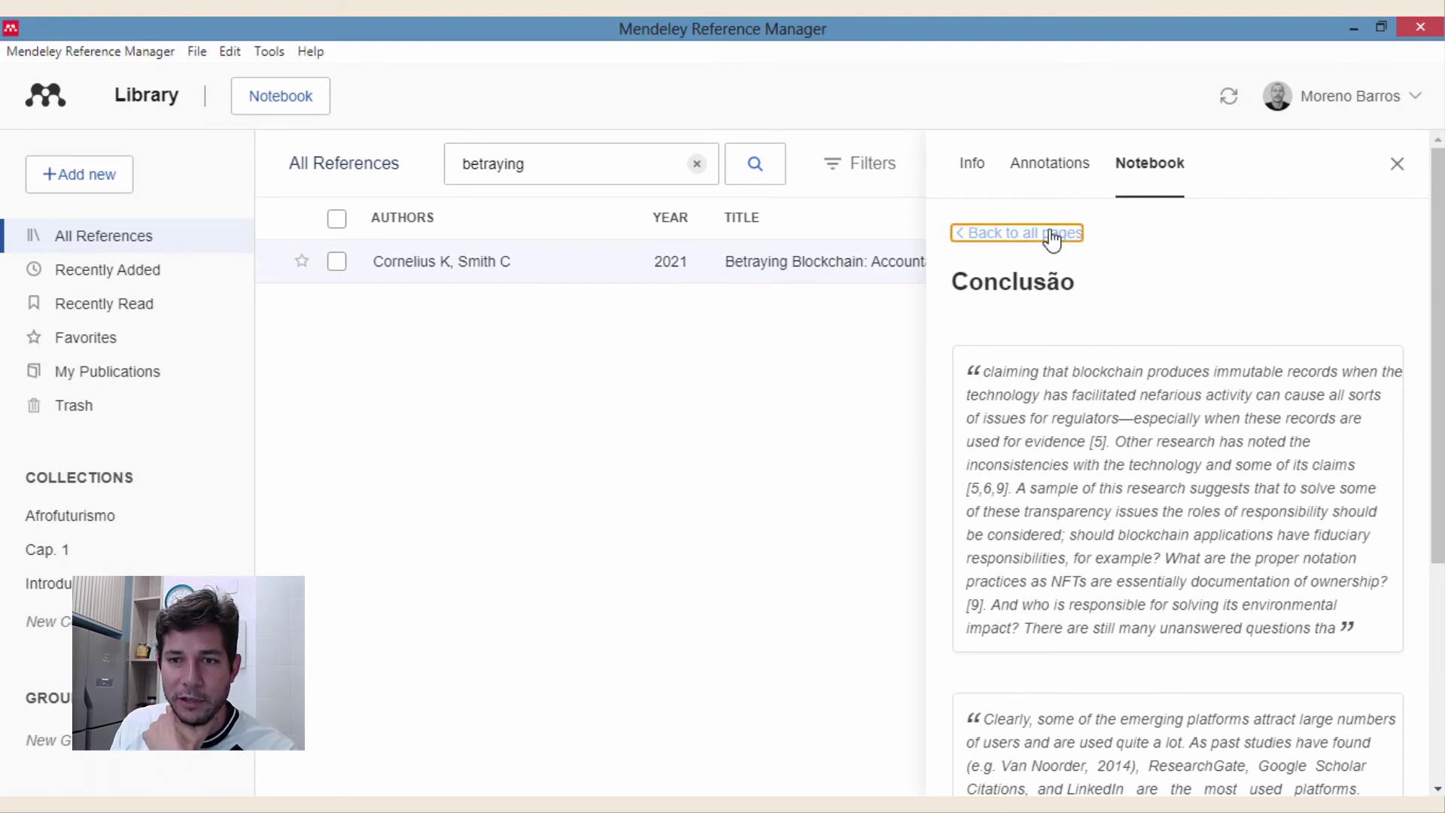
left_click(992, 178)
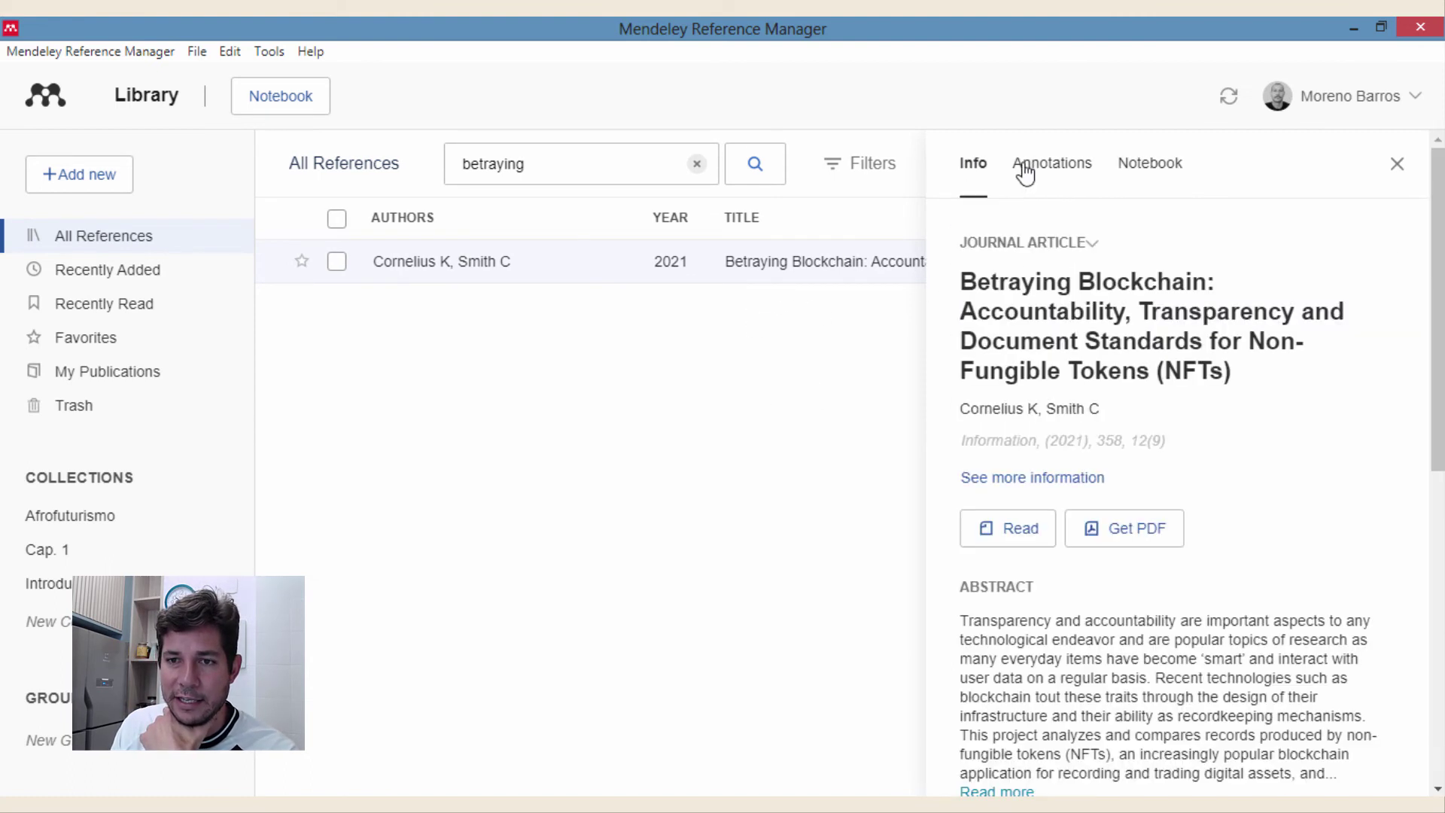
left_click(1030, 170)
left_click(1140, 171)
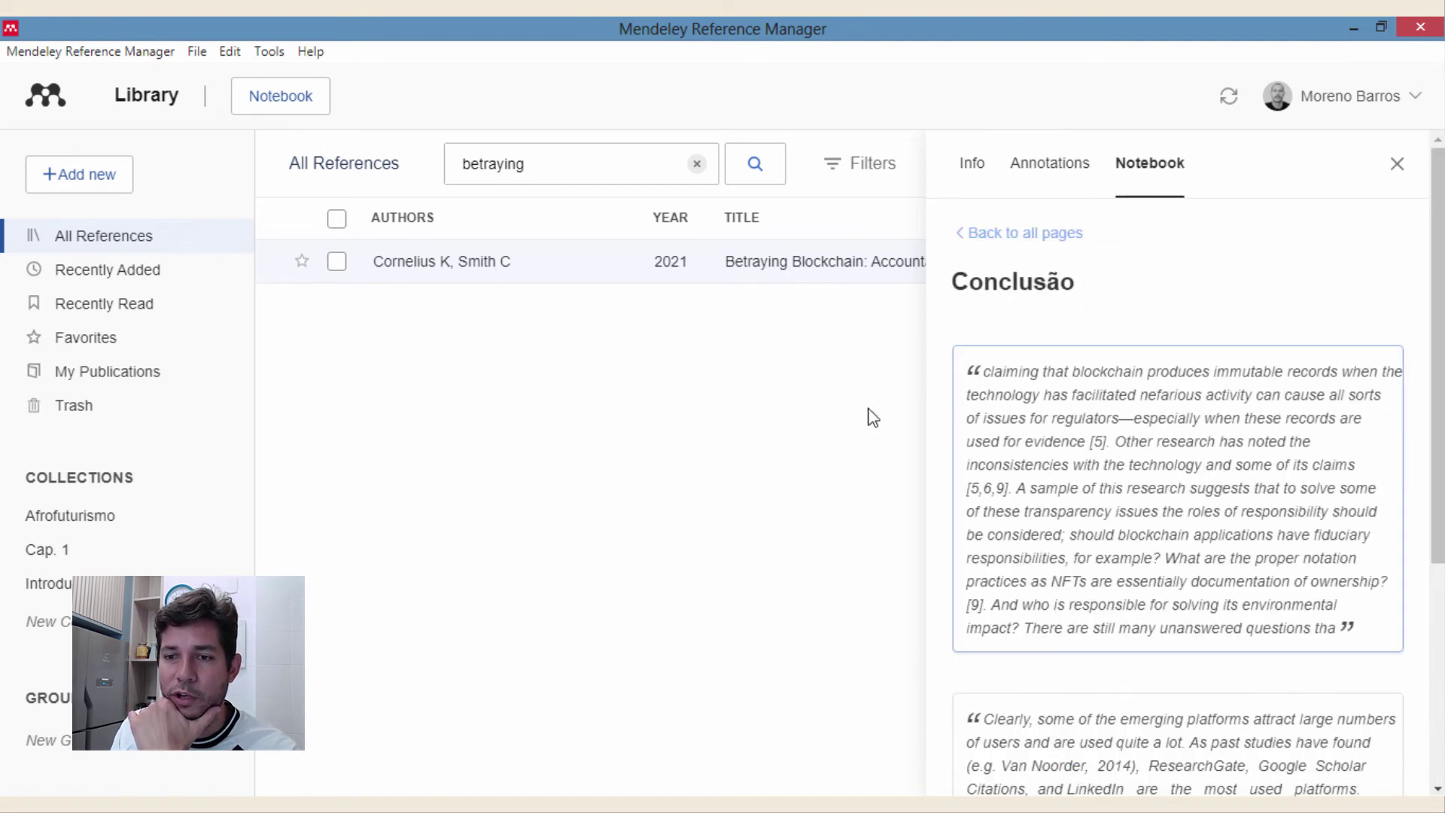
left_click(1043, 235)
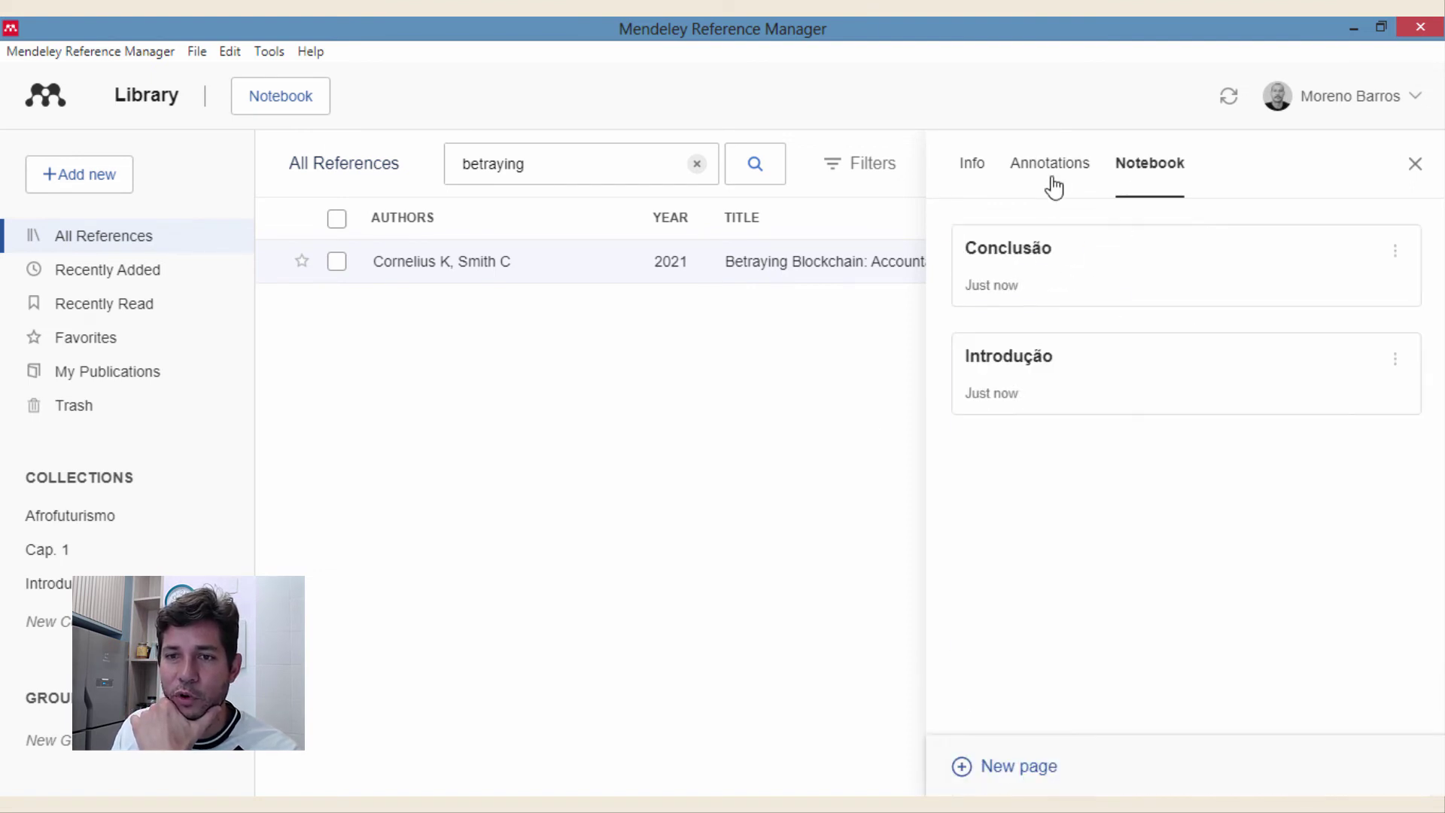
left_click(1052, 166)
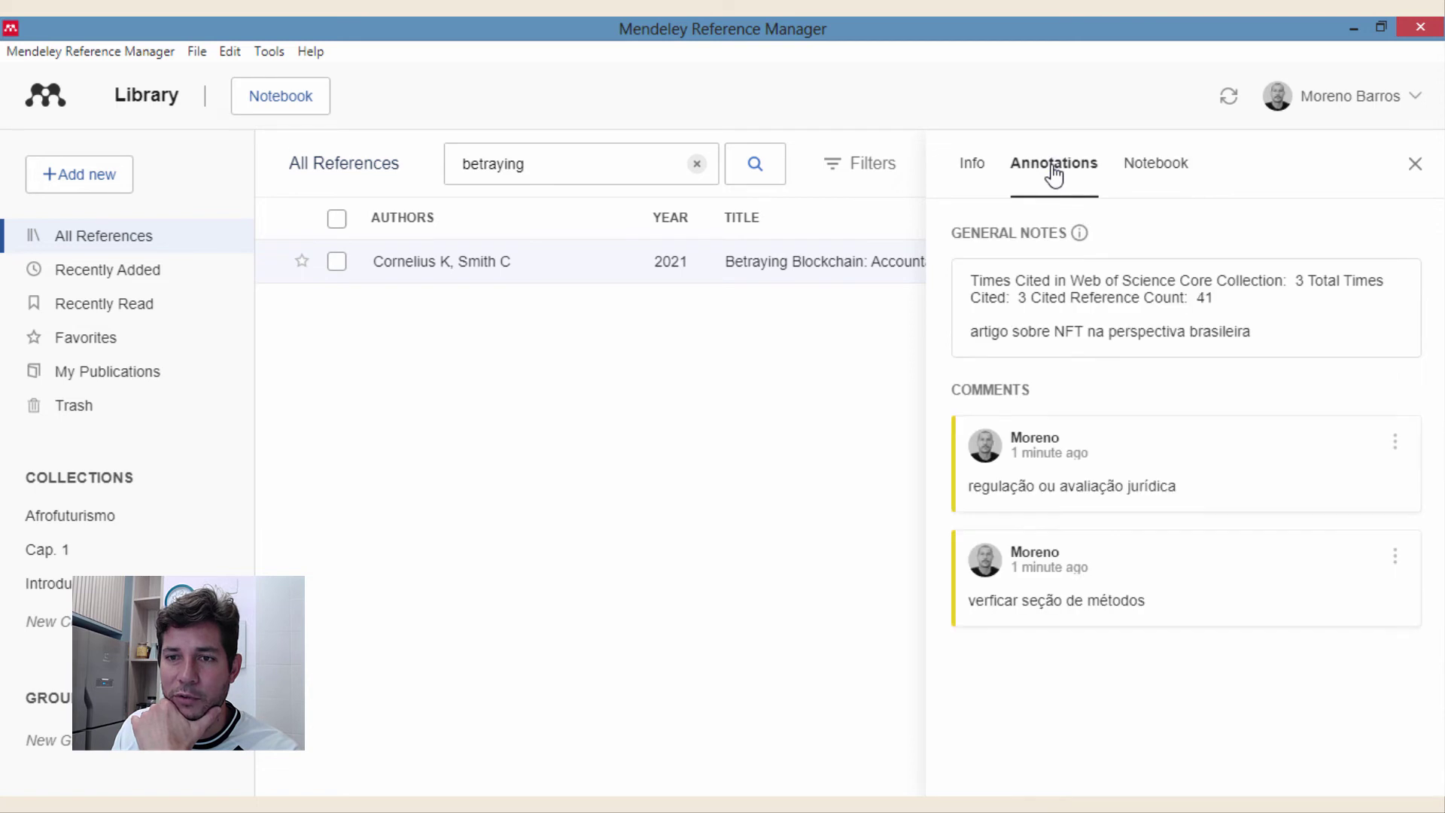
Step: Open the article from its "regulação ou avaliação jurídica" comment, then return to the unfiltered list of all references
double_click(1200, 470)
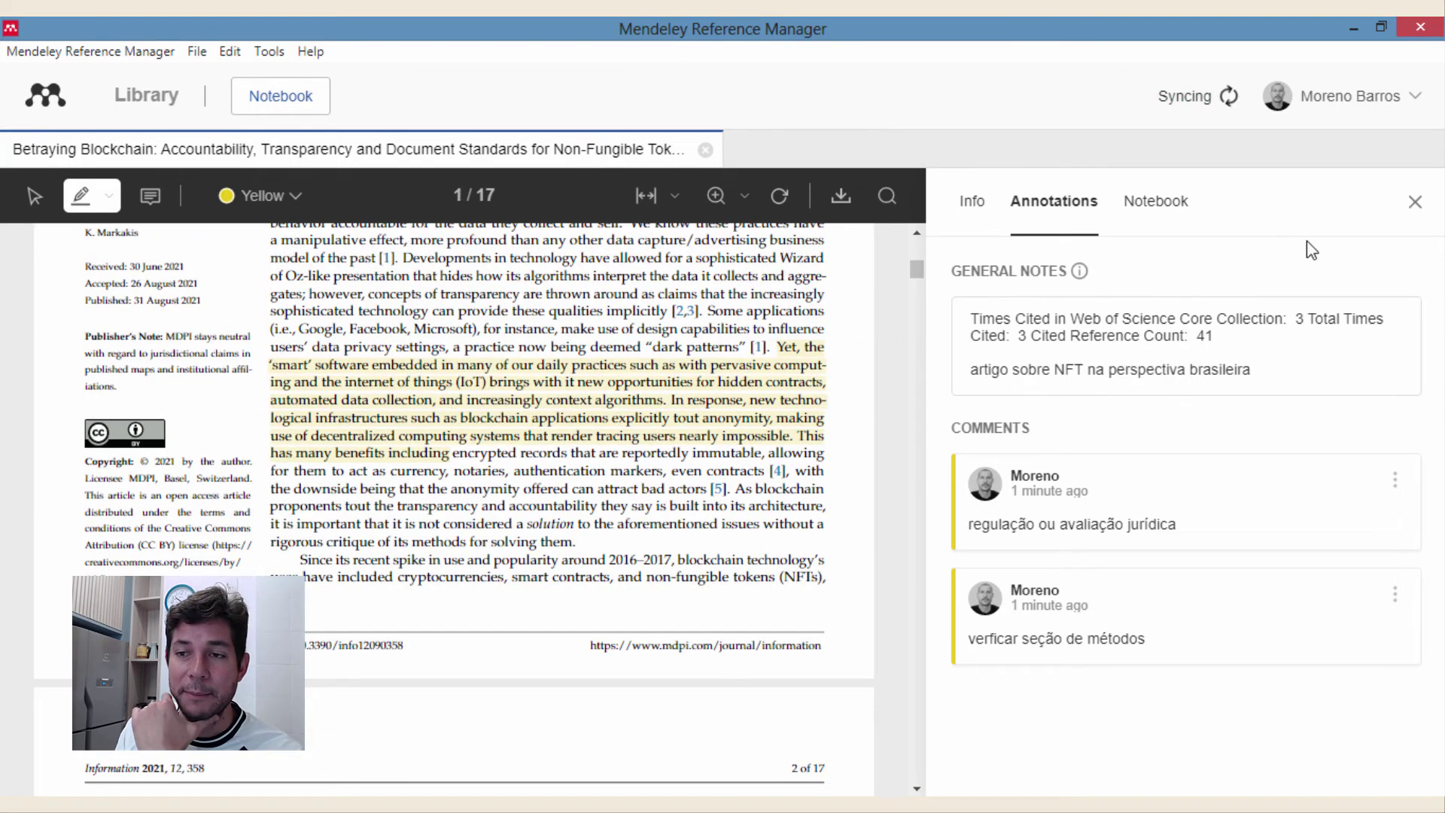
left_click(1416, 201)
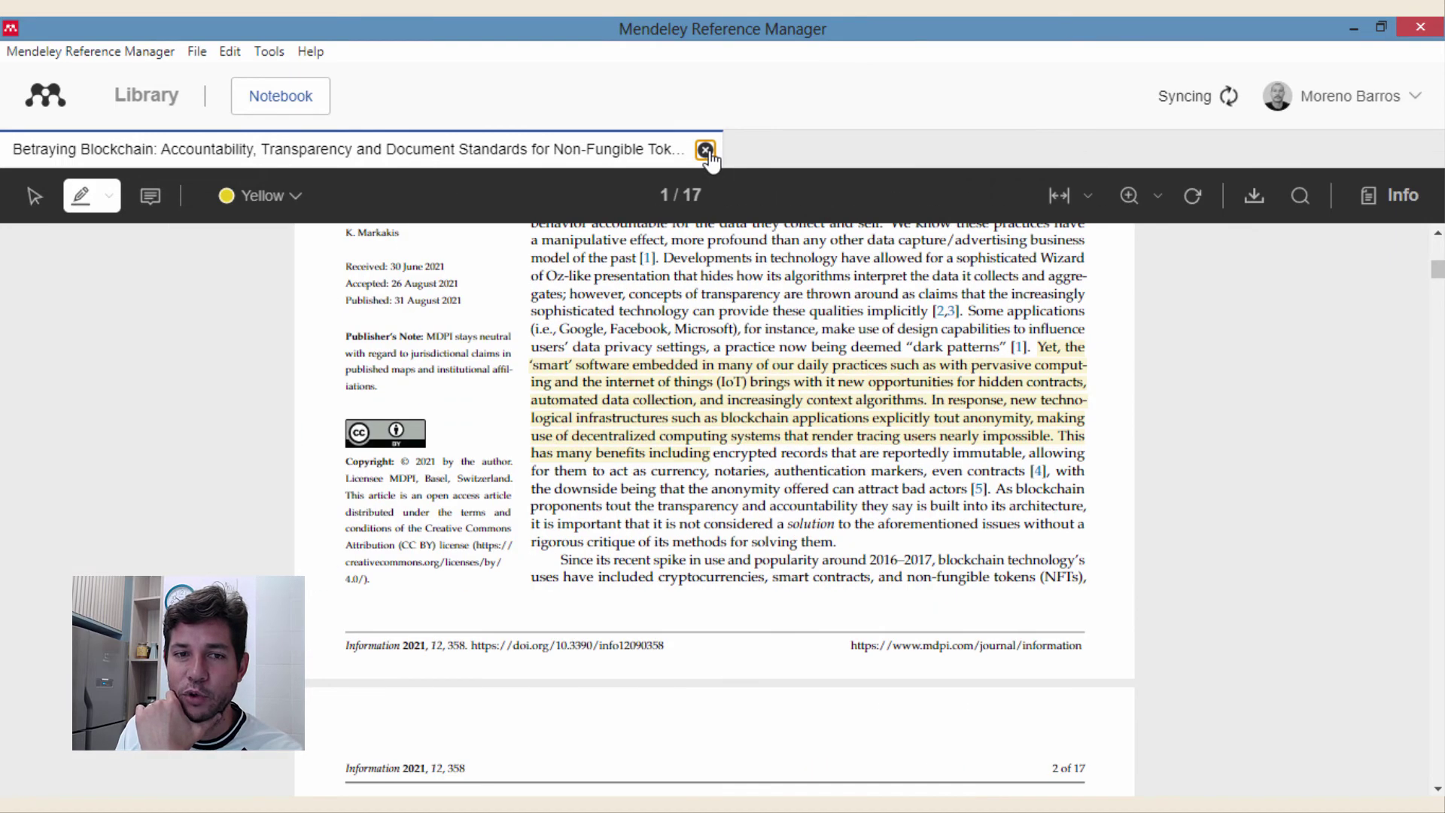
left_click(706, 150)
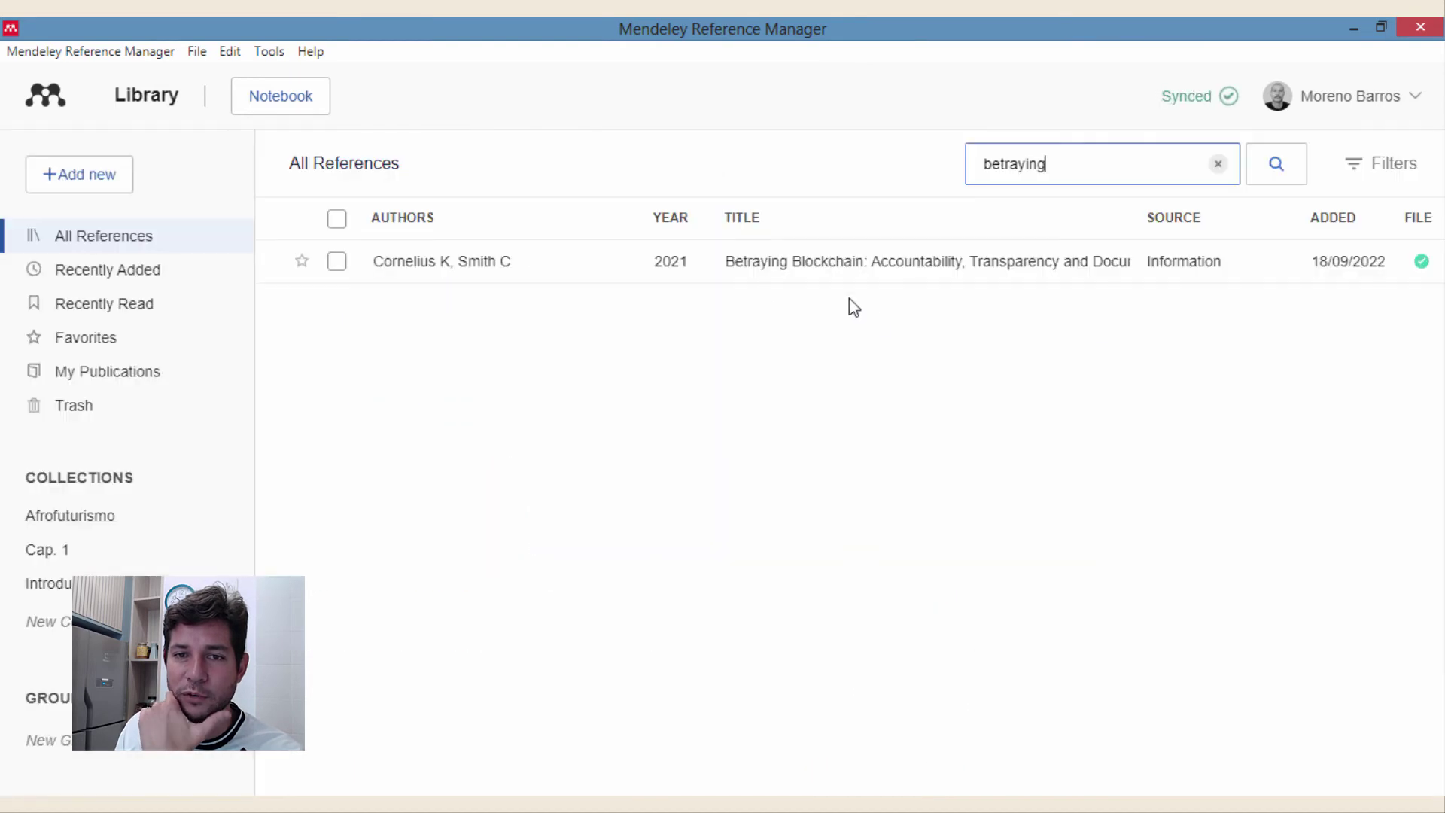
left_click(1218, 163)
scroll(940, 476, "down", 5)
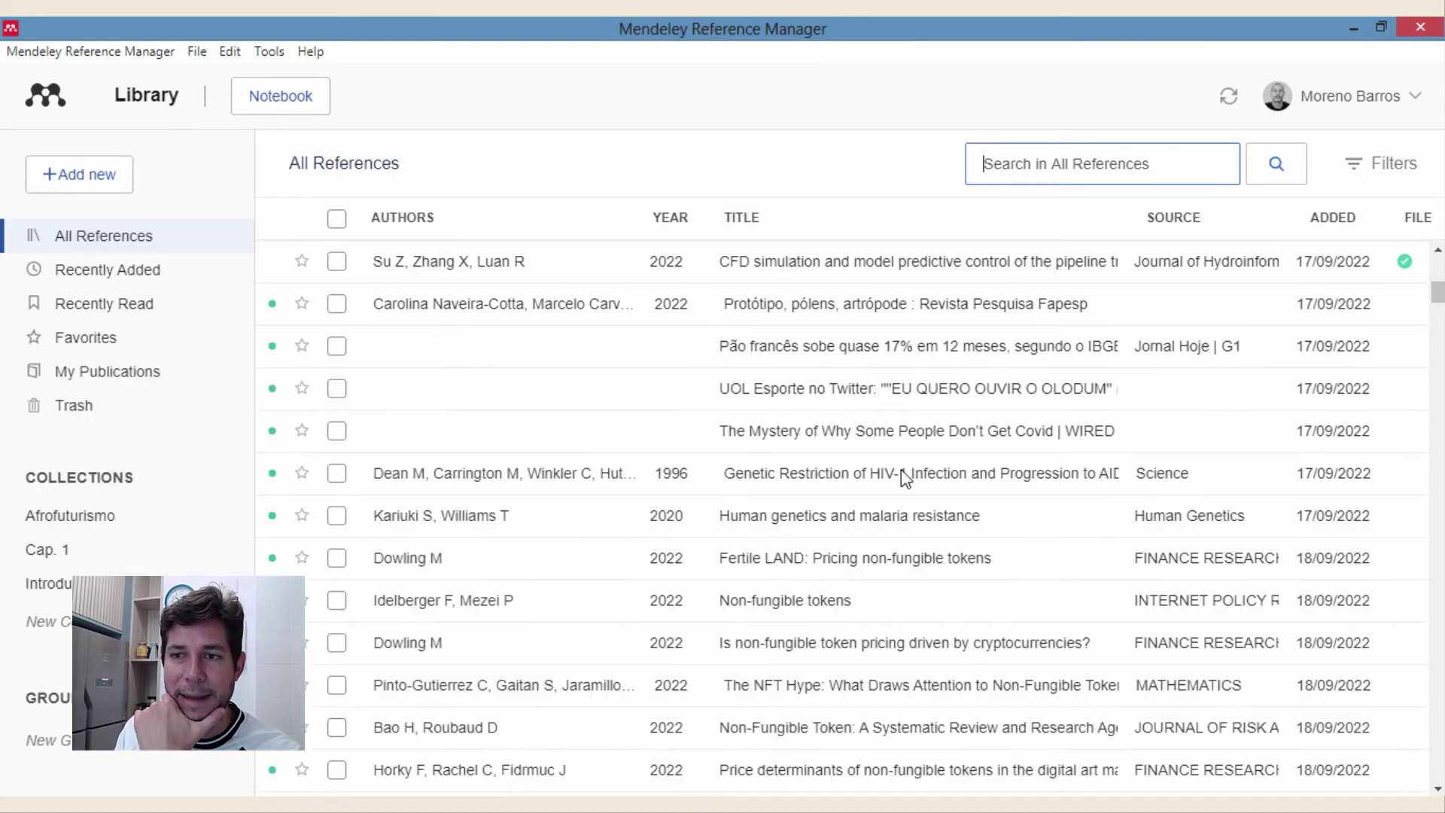
Step: Open the notebook from the library and look through the info, annotations and notebook views without a reference selected
scroll(864, 301, "up", 6)
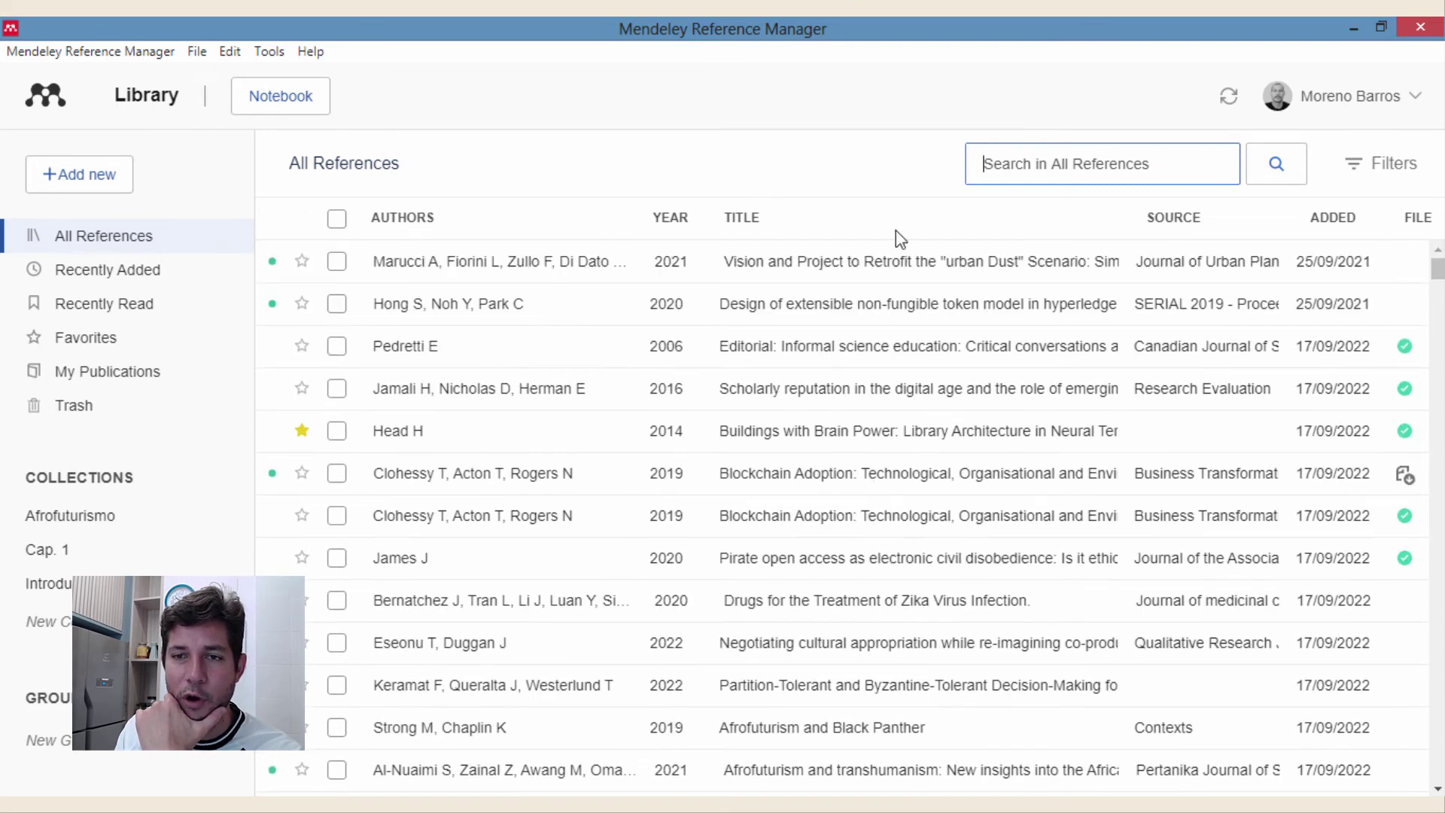
left_click(315, 104)
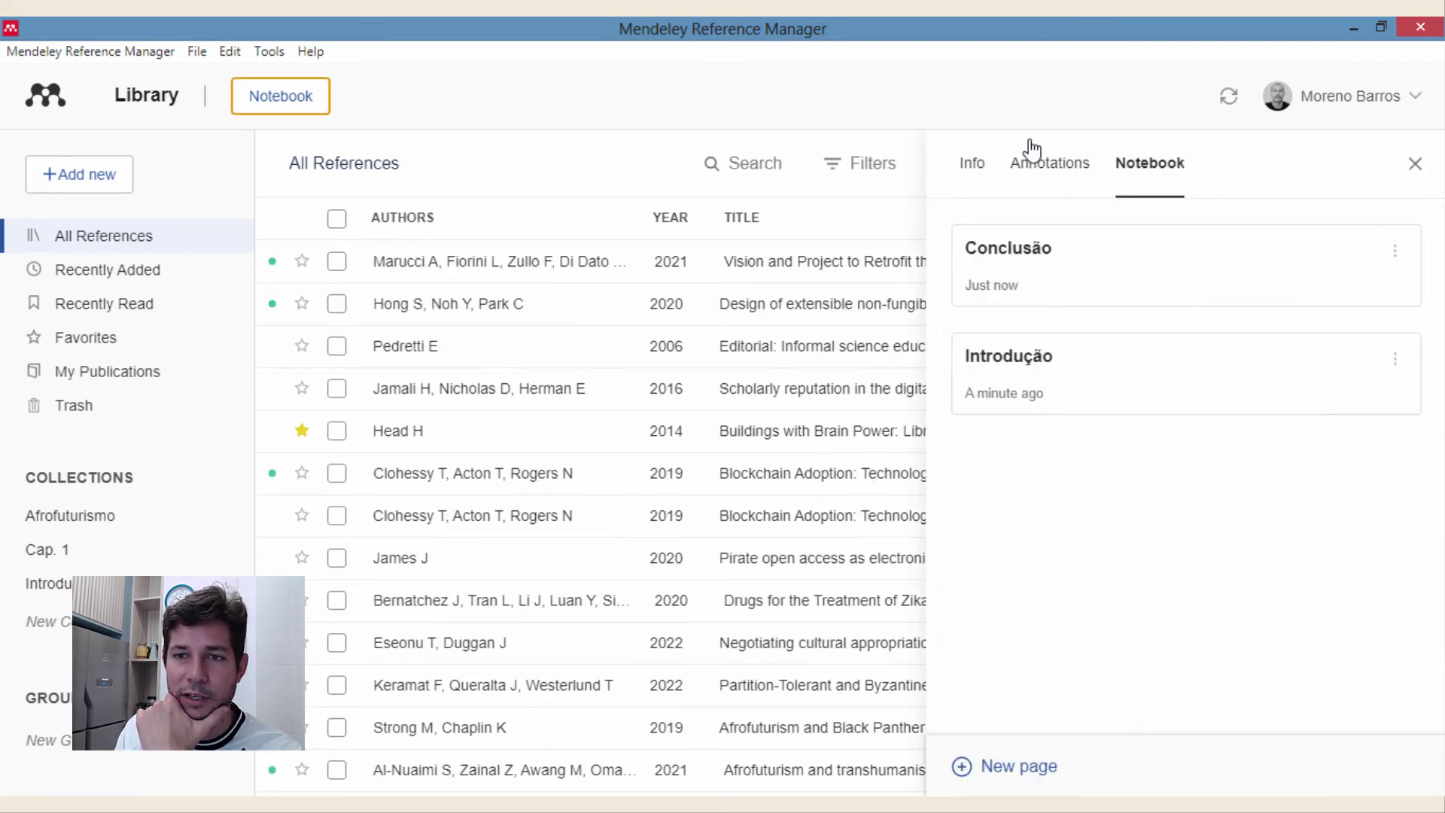
left_click(1031, 169)
left_click(979, 167)
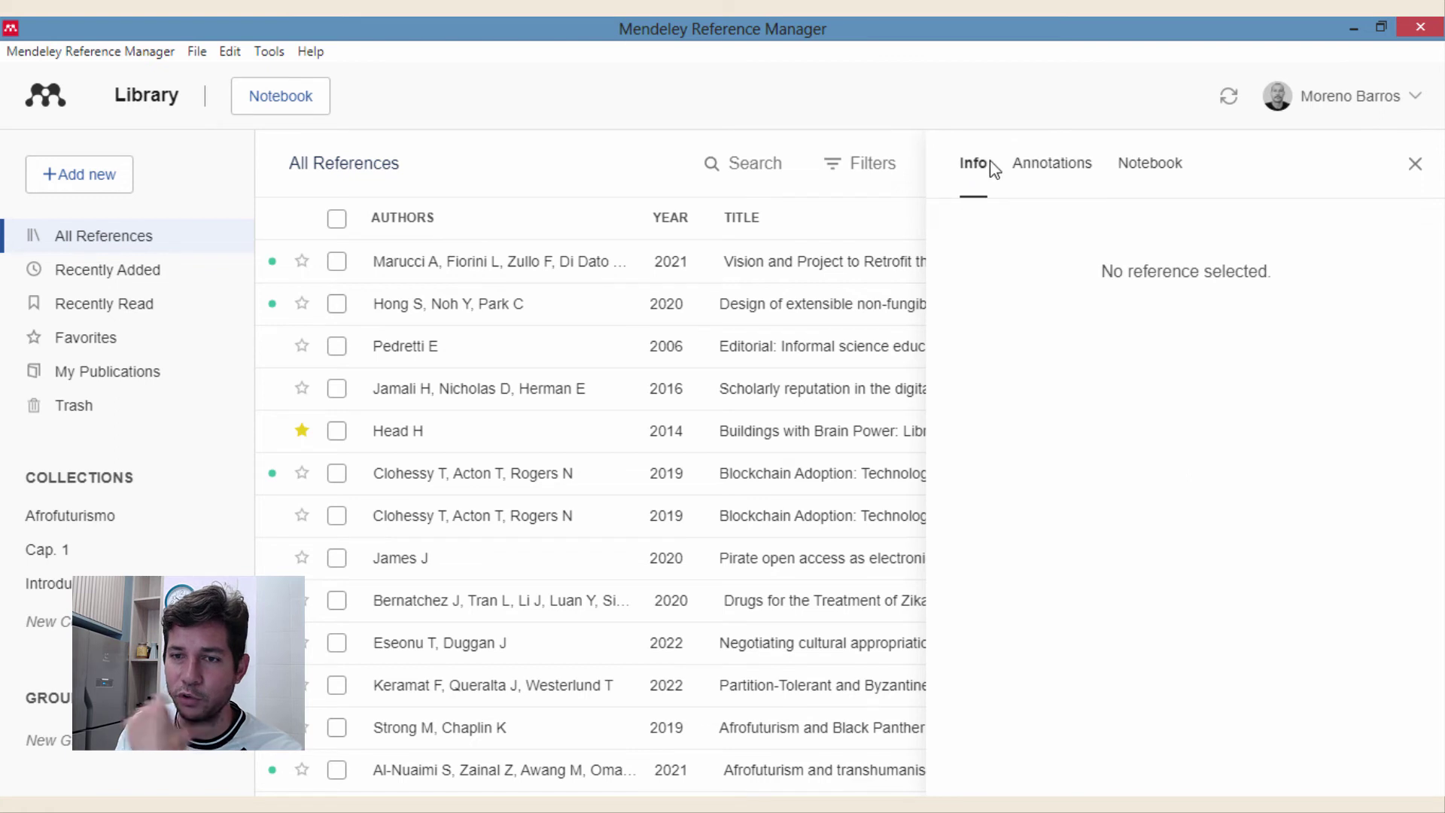
left_click(1055, 171)
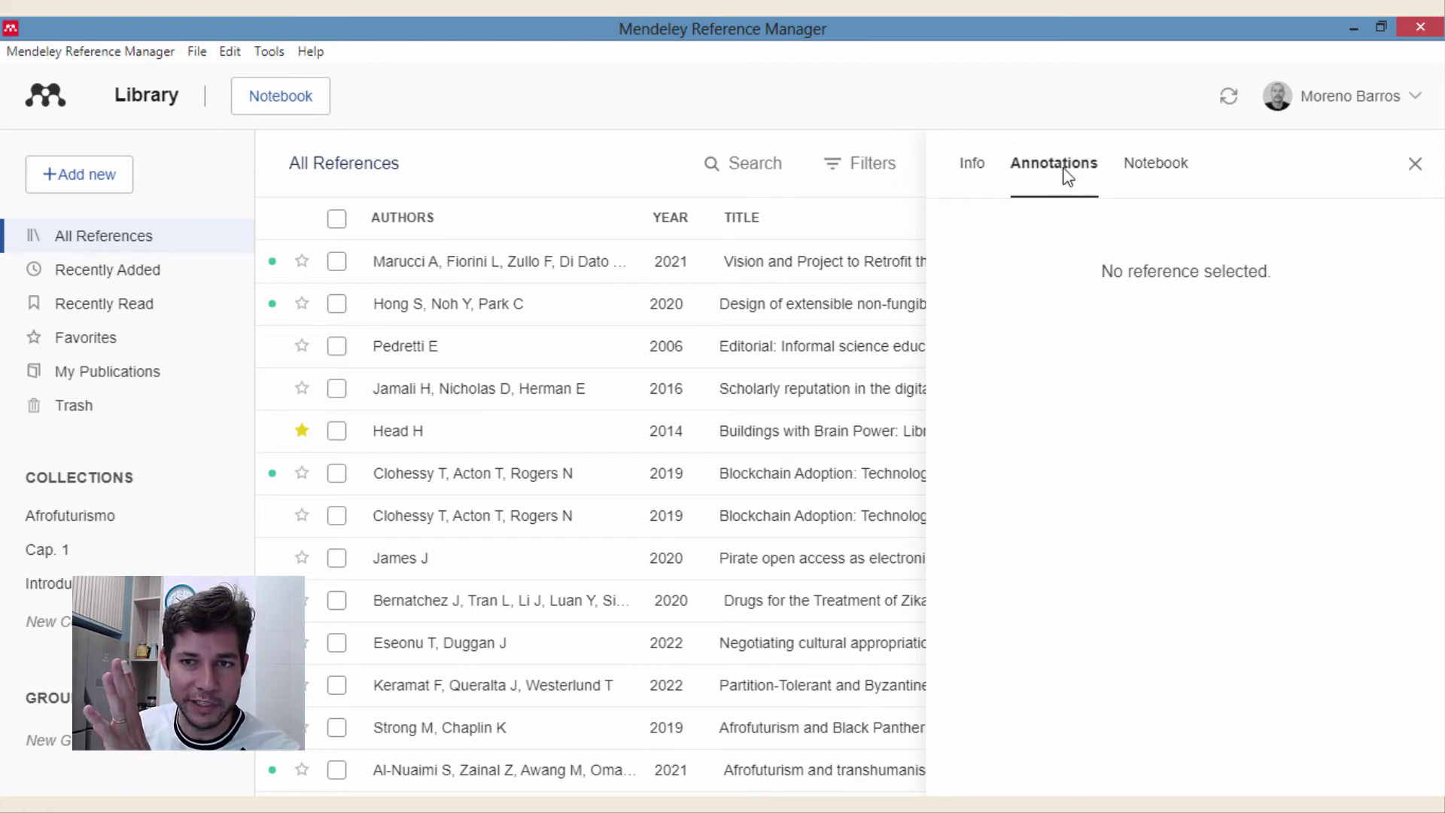
left_click(1145, 175)
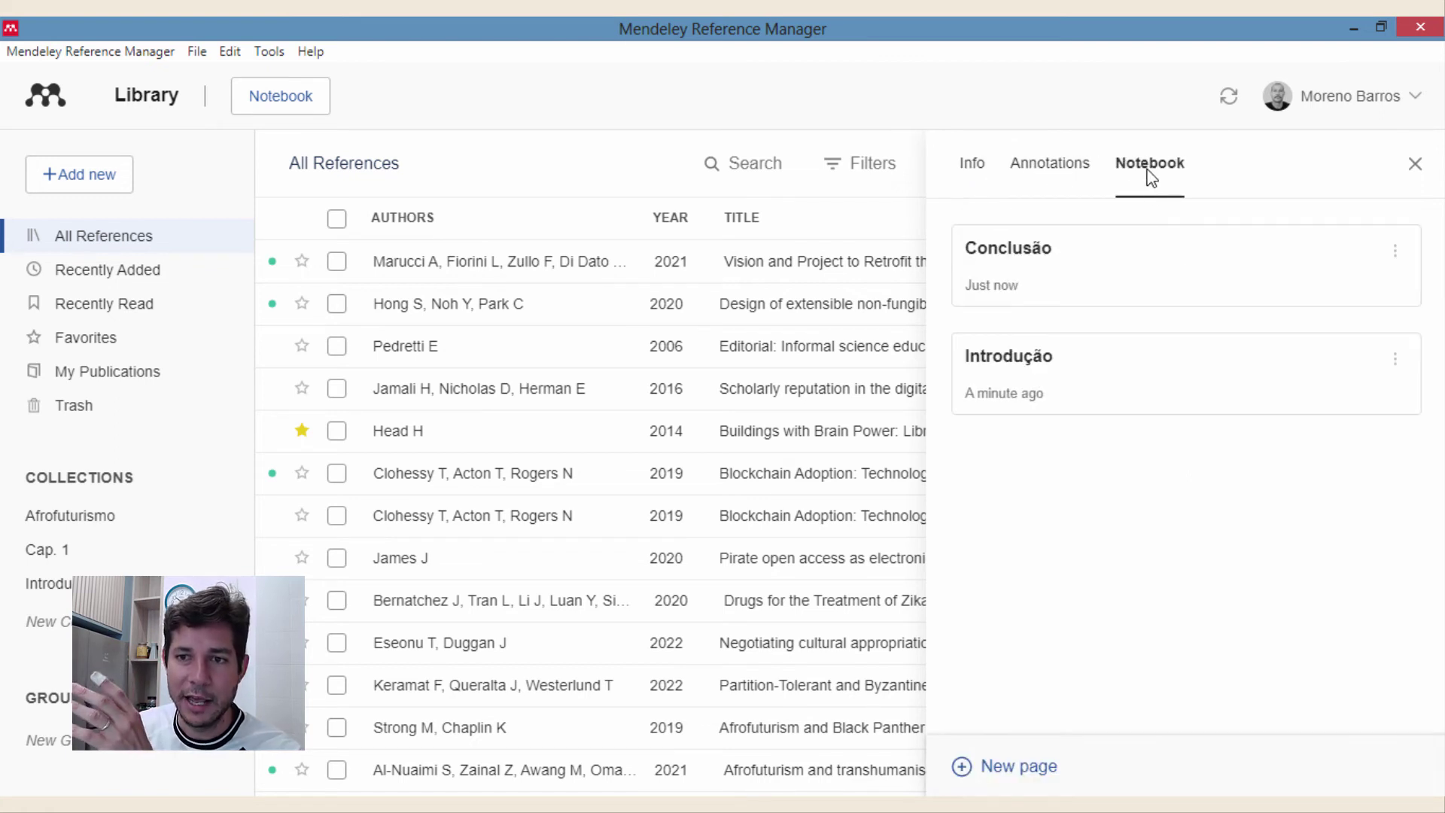
Step: Open the Introdução notebook page, follow its "The market has not been slow" quote to the highlighted source passage, and return to the library
left_click(1113, 352)
scroll(1283, 437, "down", 2)
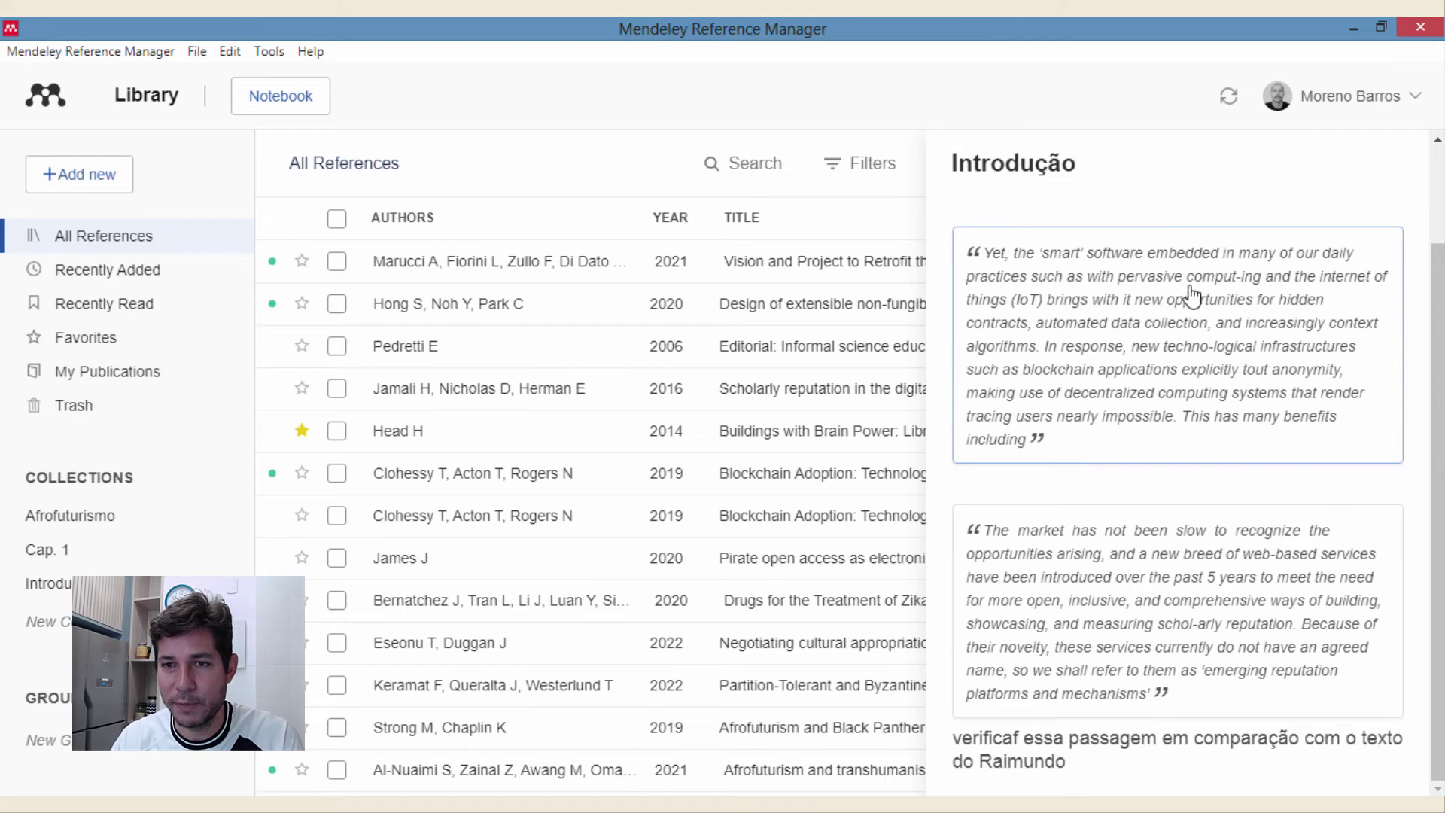
left_click(1141, 587)
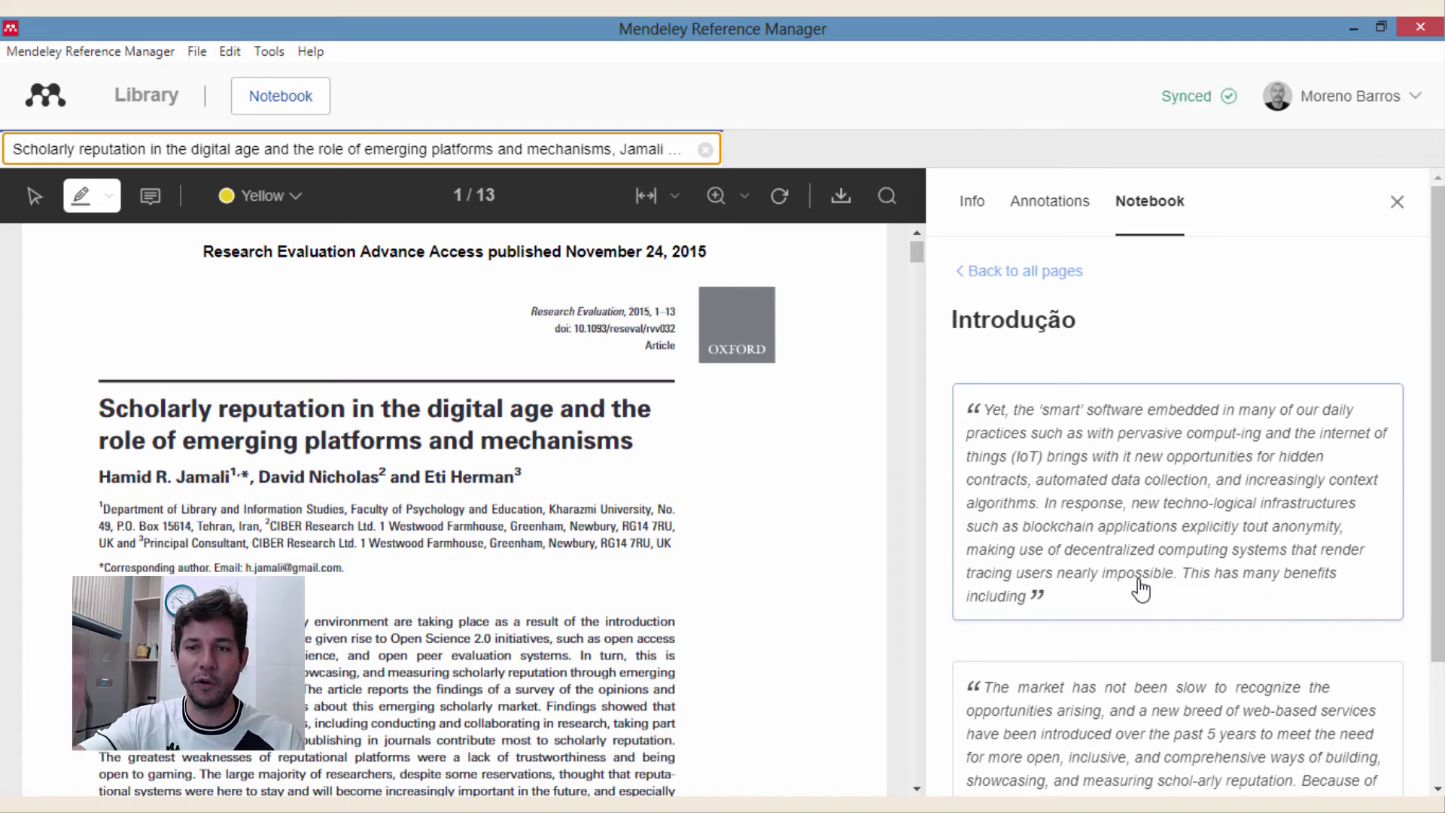
scroll(668, 582, "down", 10)
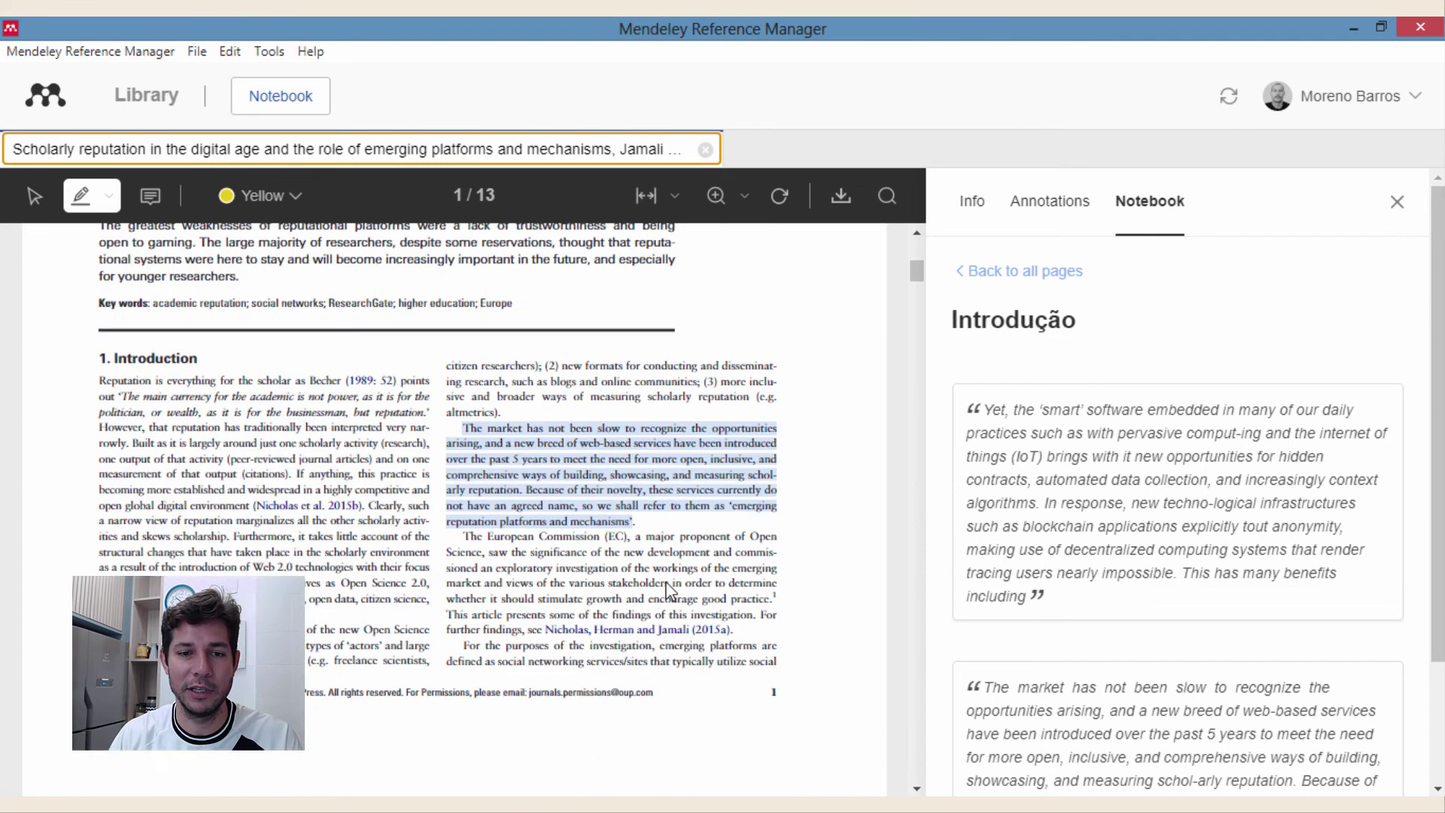
scroll(668, 582, "up", 3)
scroll(670, 587, "down", 1)
scroll(670, 587, "up", 1)
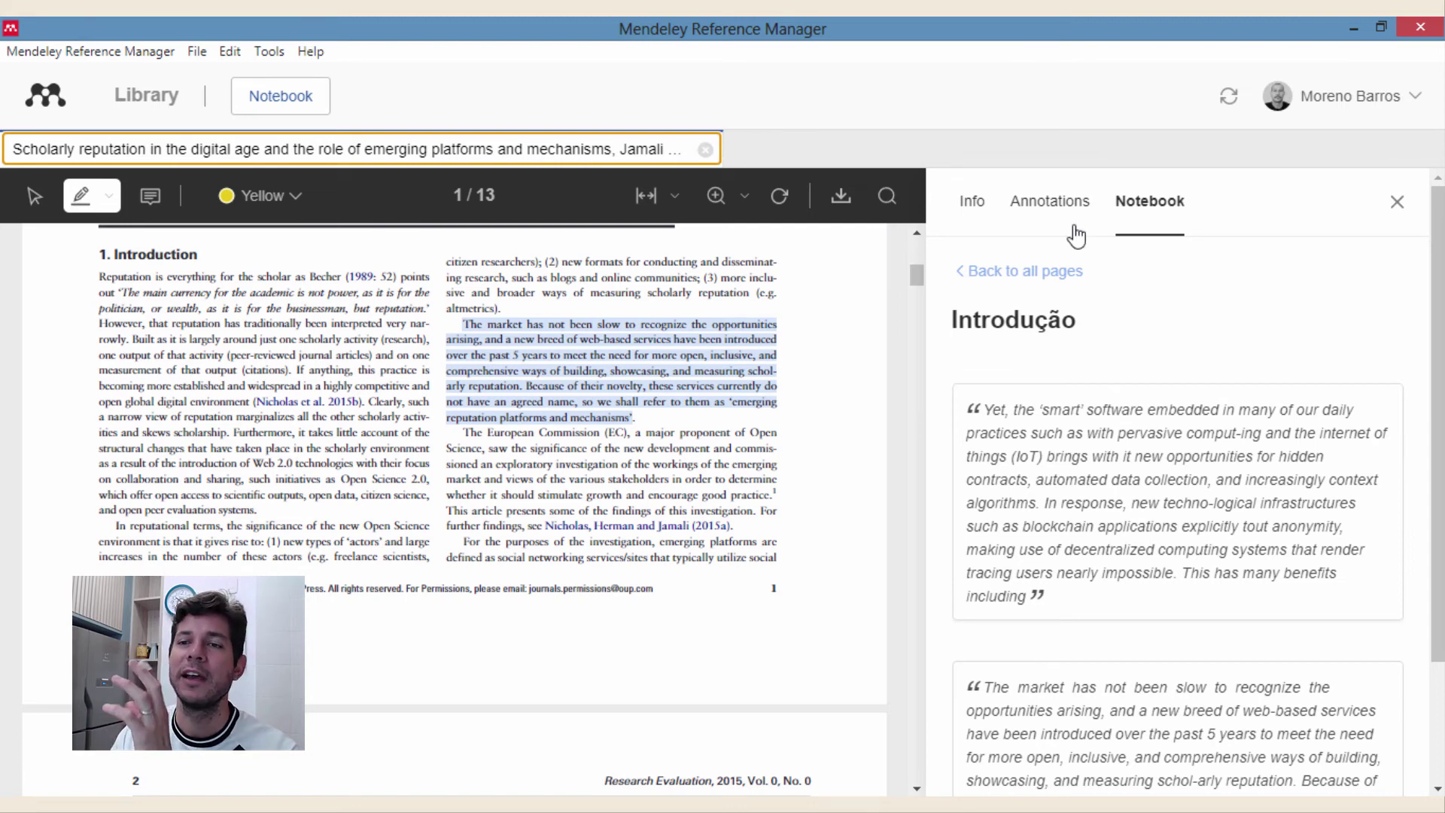
left_click(1398, 207)
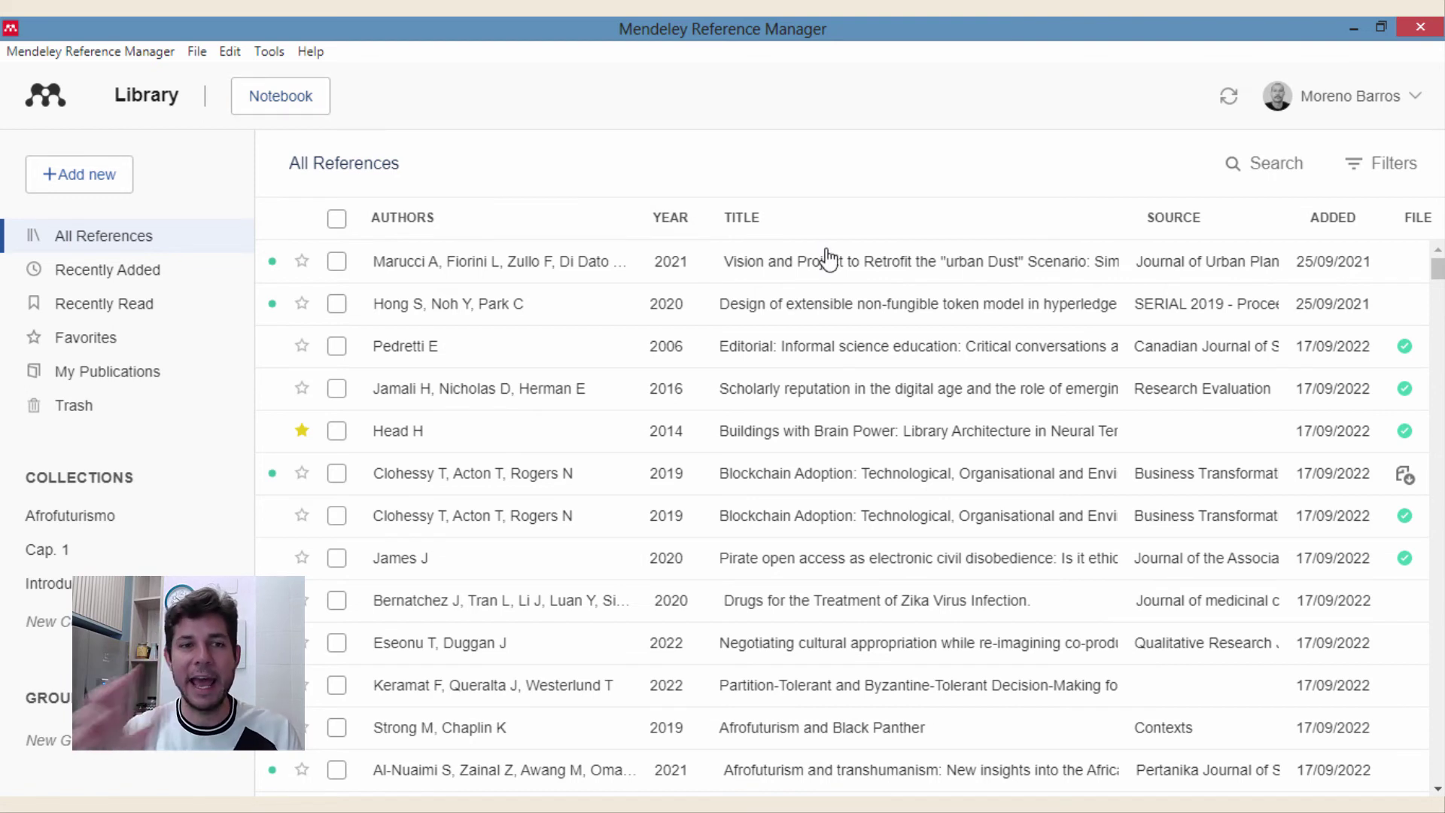
Step: Reopen the notebook, check the info and annotations views, and return to the list of notebook pages
left_click(293, 91)
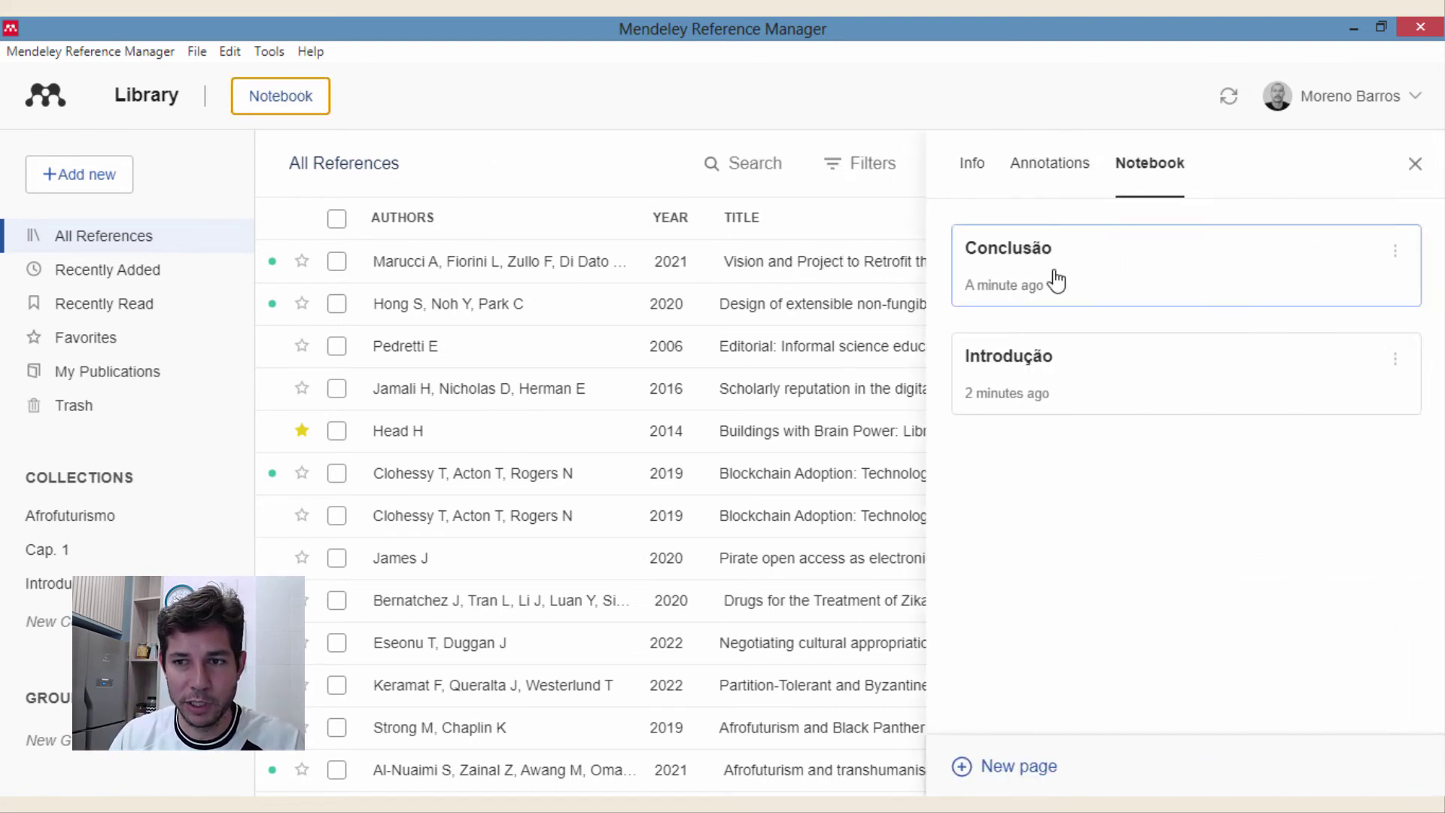
left_click(967, 166)
left_click(1063, 163)
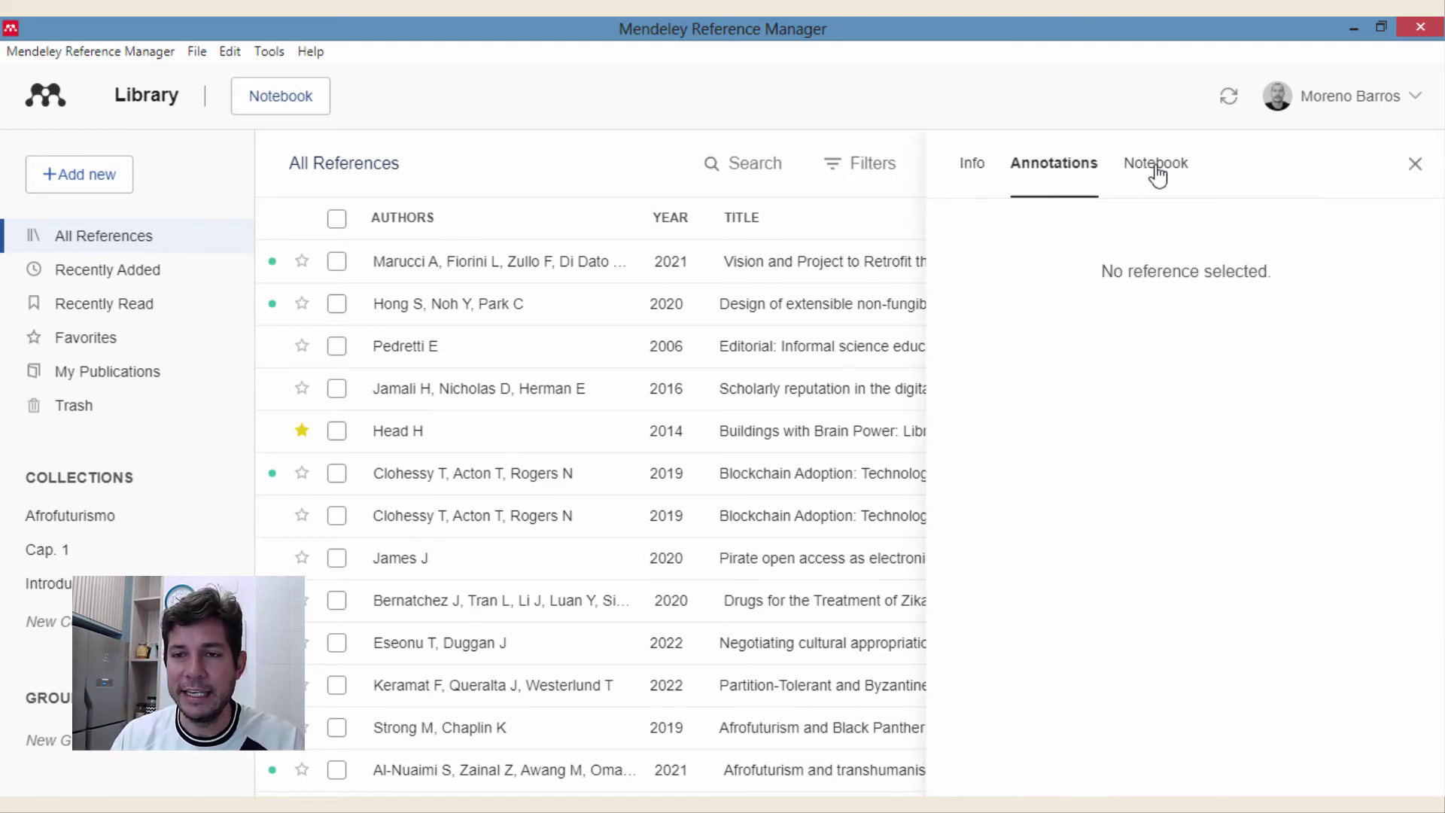
left_click(1152, 167)
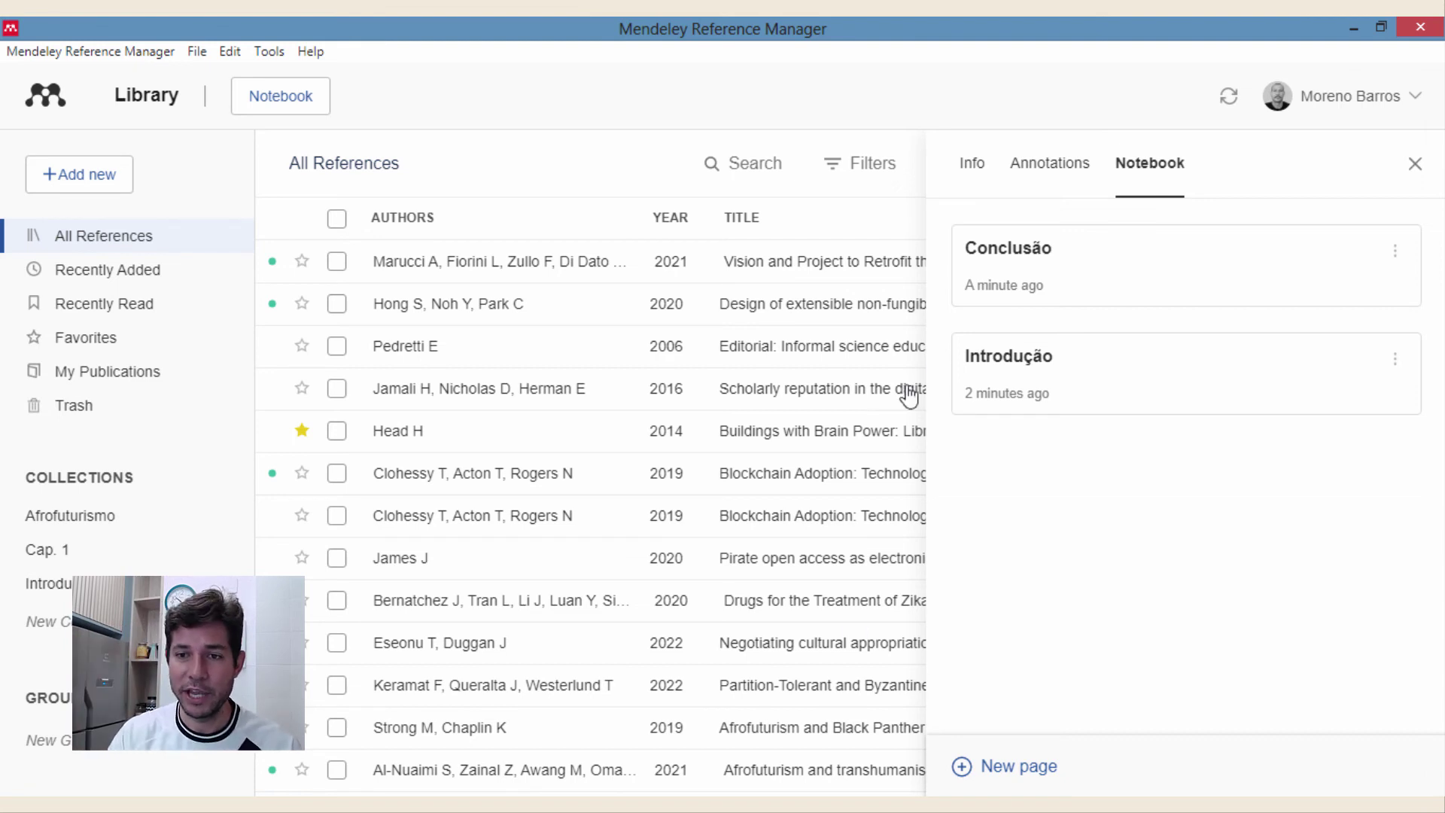
Step: Rename the Introdução notebook page as "Introdução do TCC" and return to the list of pages
left_click(1396, 359)
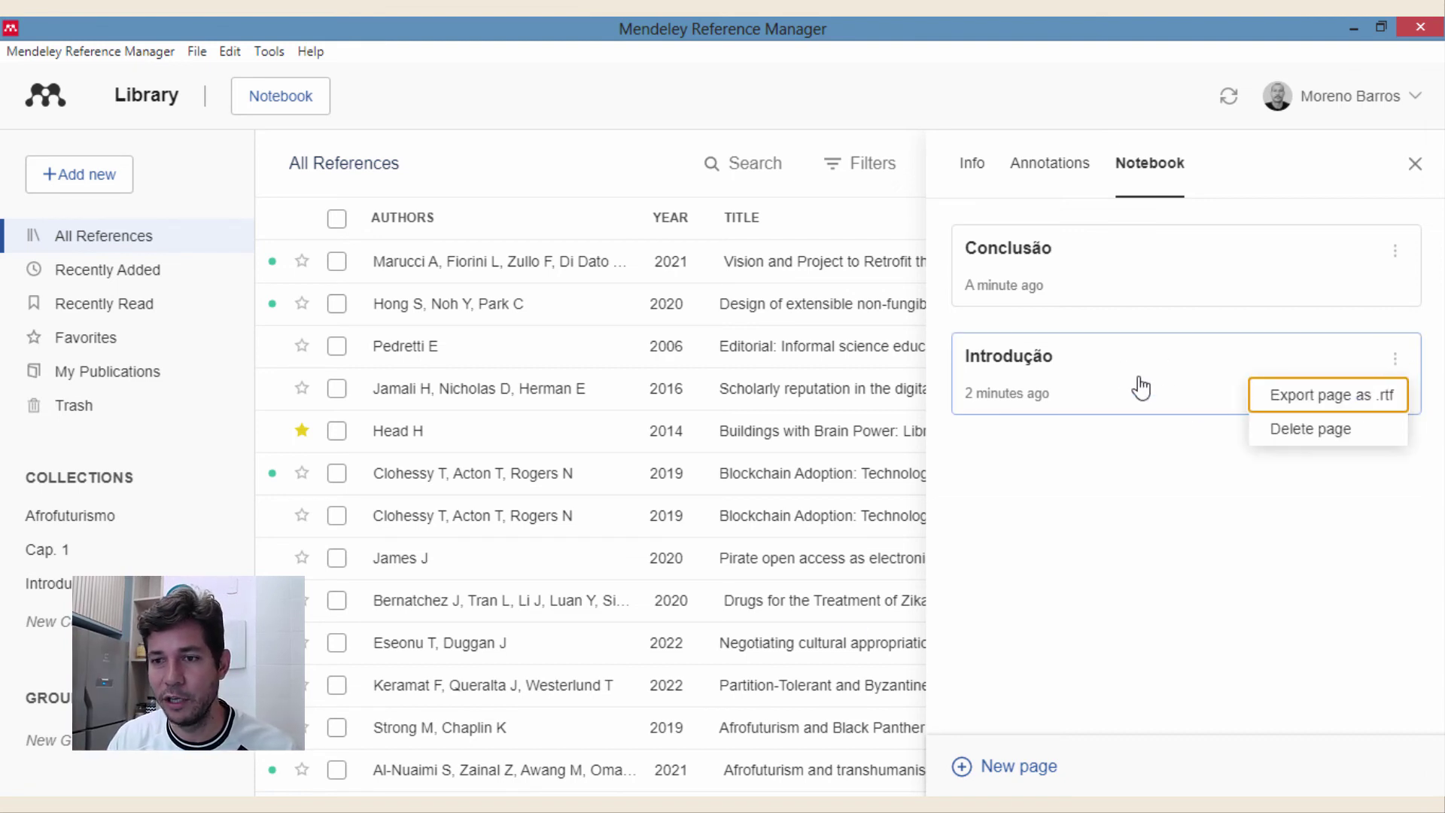
left_click(1054, 363)
left_click(1049, 361)
type("d")
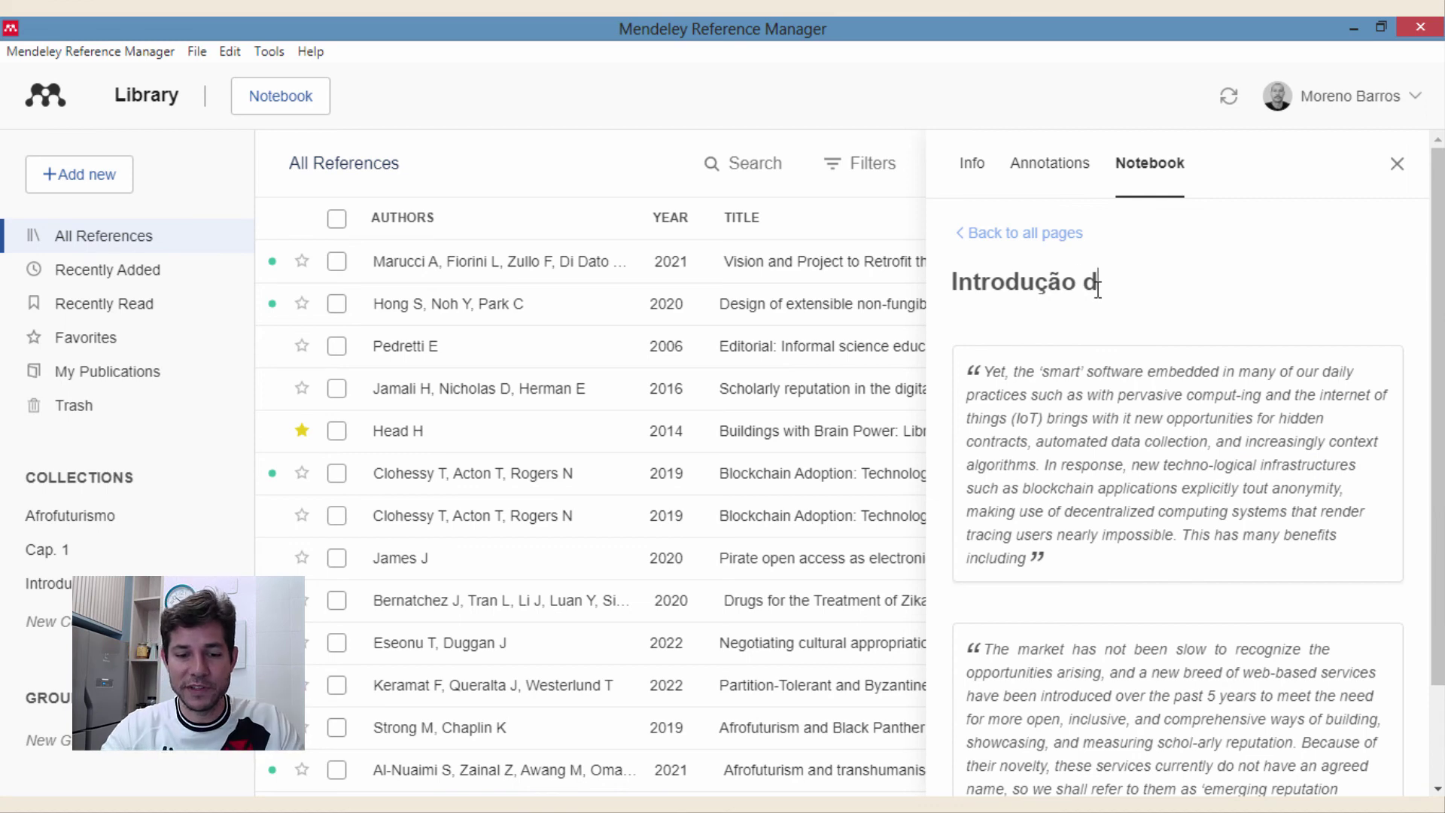
type("o TCC")
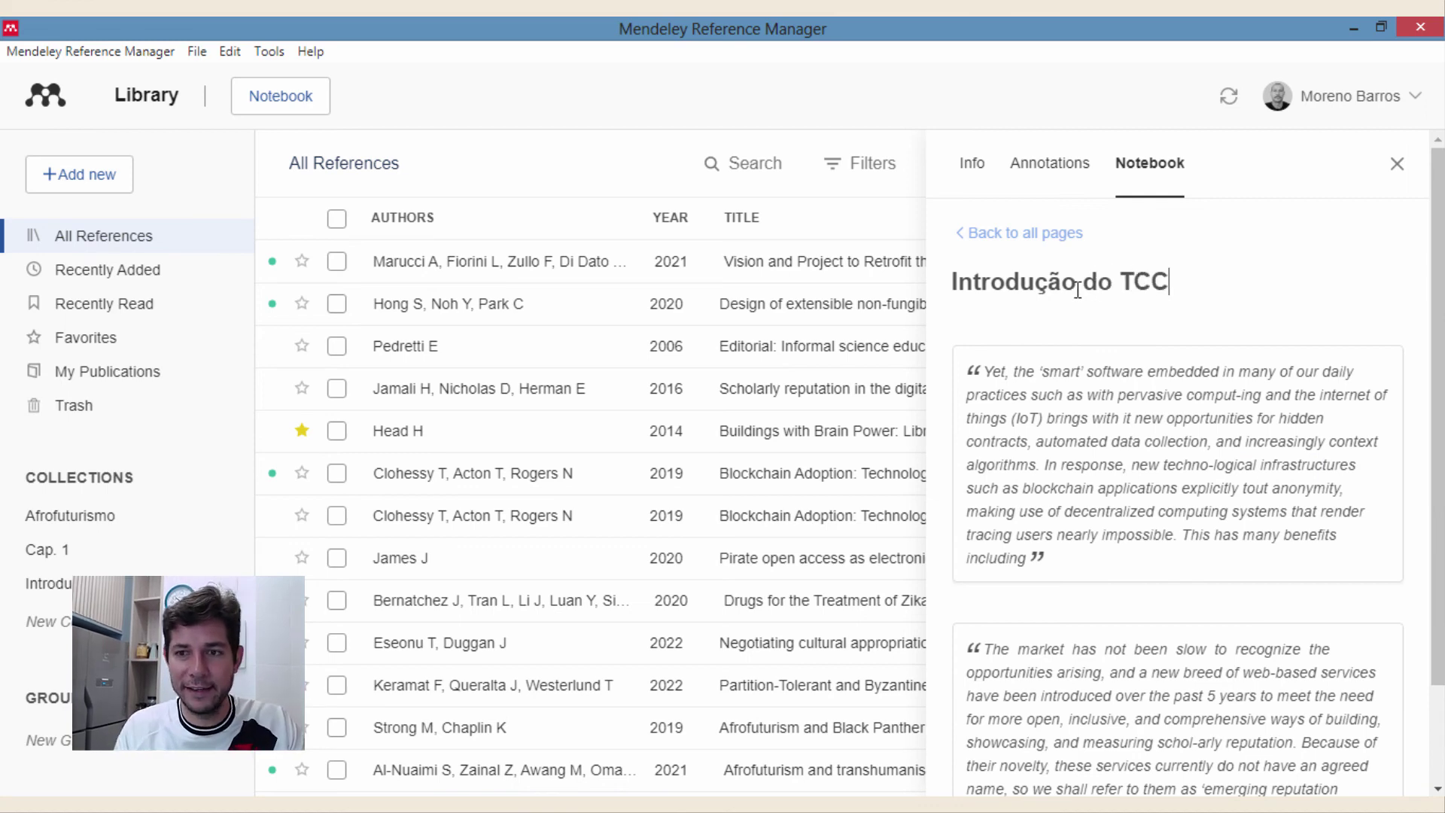
left_click(1003, 234)
left_click(1025, 263)
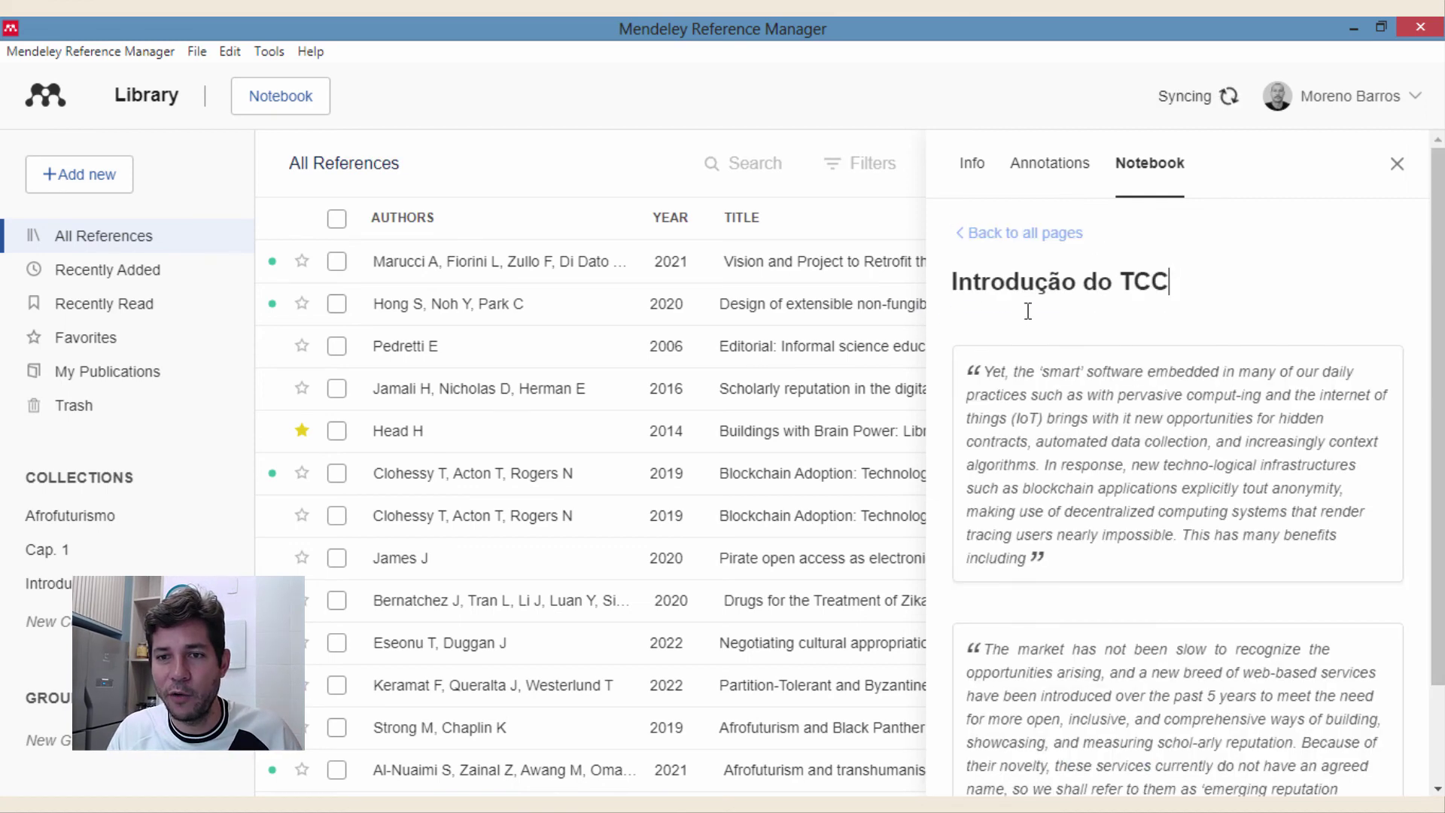
left_click(1016, 235)
Step: Rename the Conclusão notebook page as "Conclusão da tese" and go back to all pages
left_click(1031, 353)
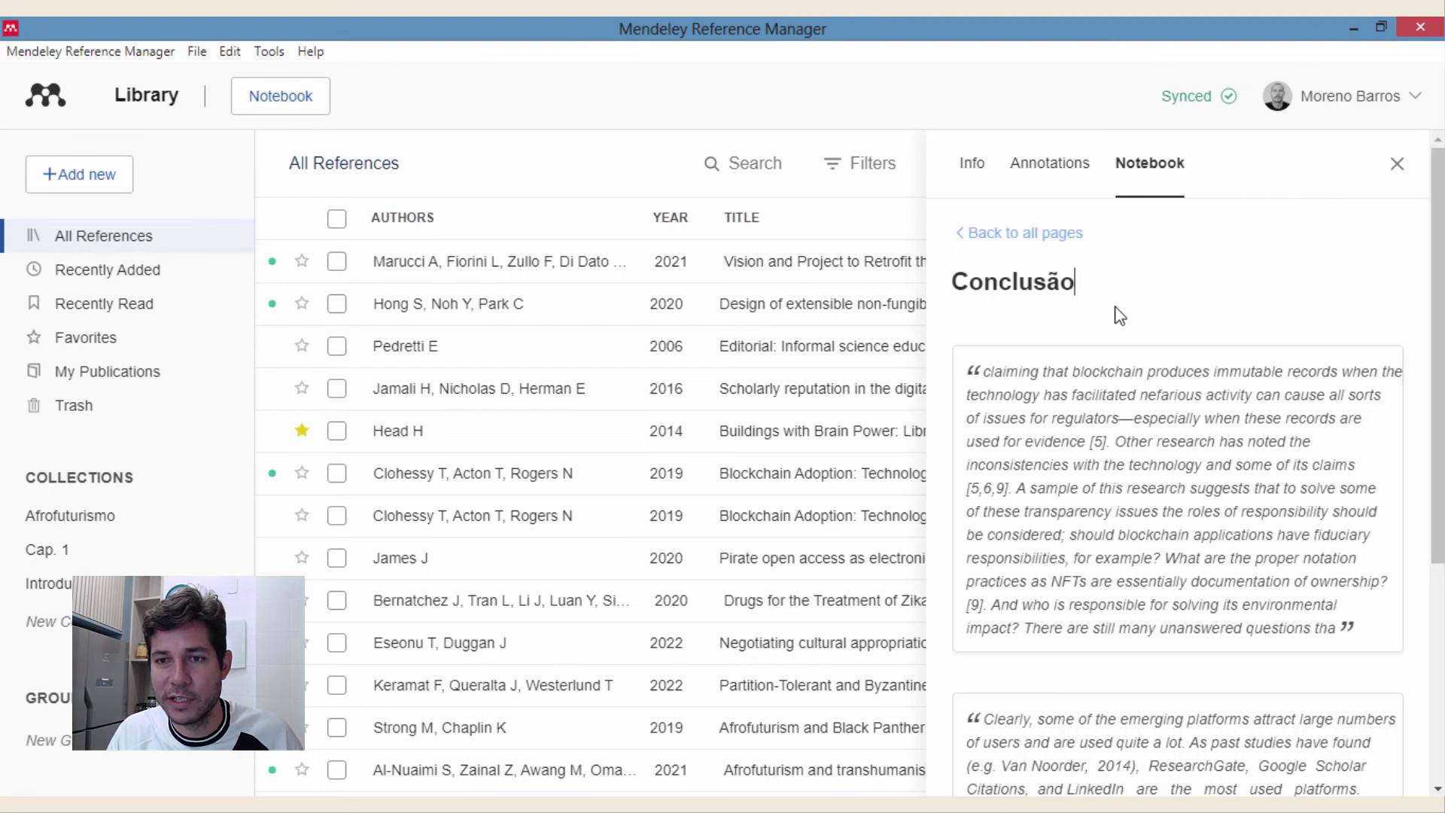
type("da tese")
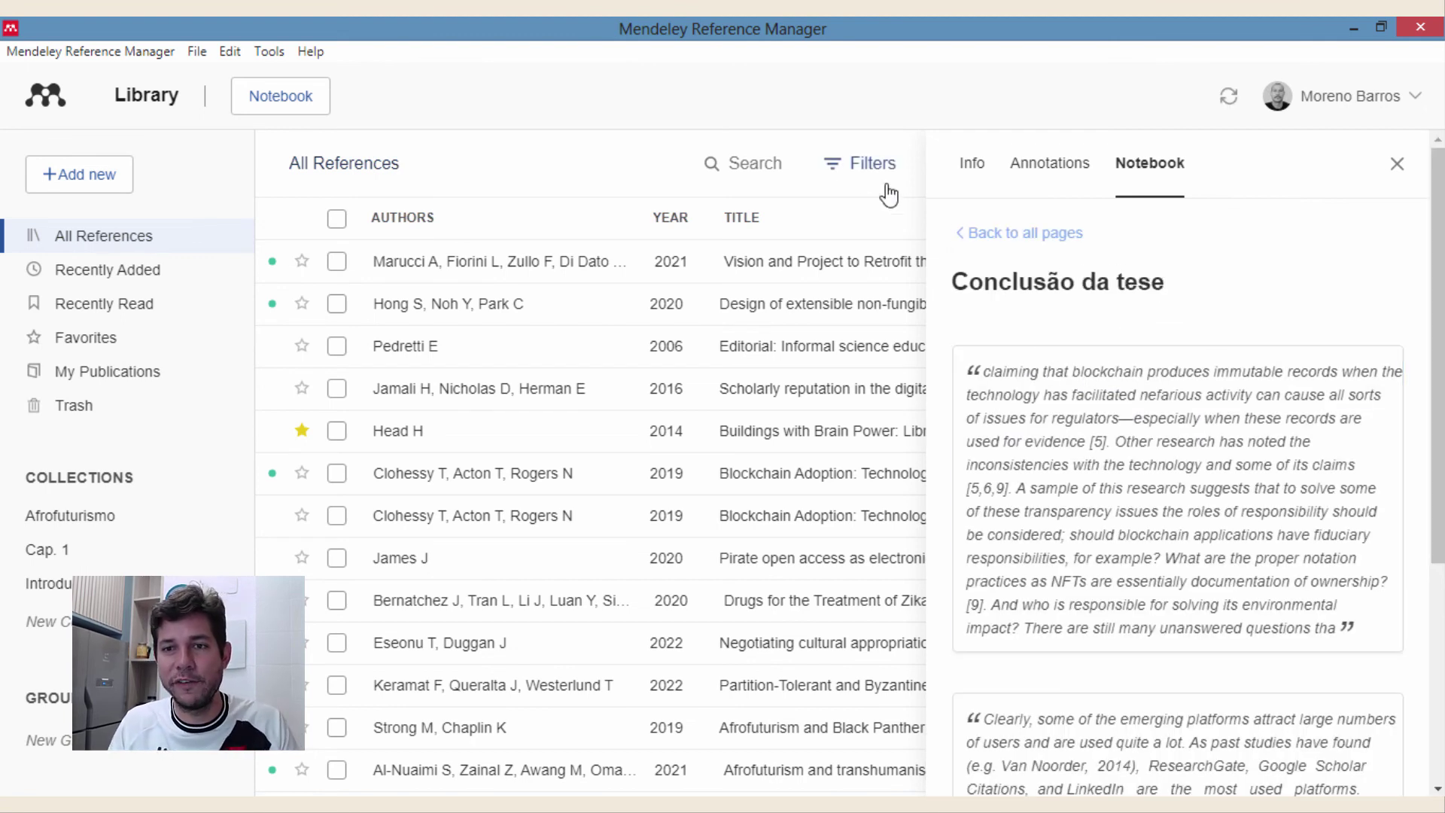
left_click(1046, 234)
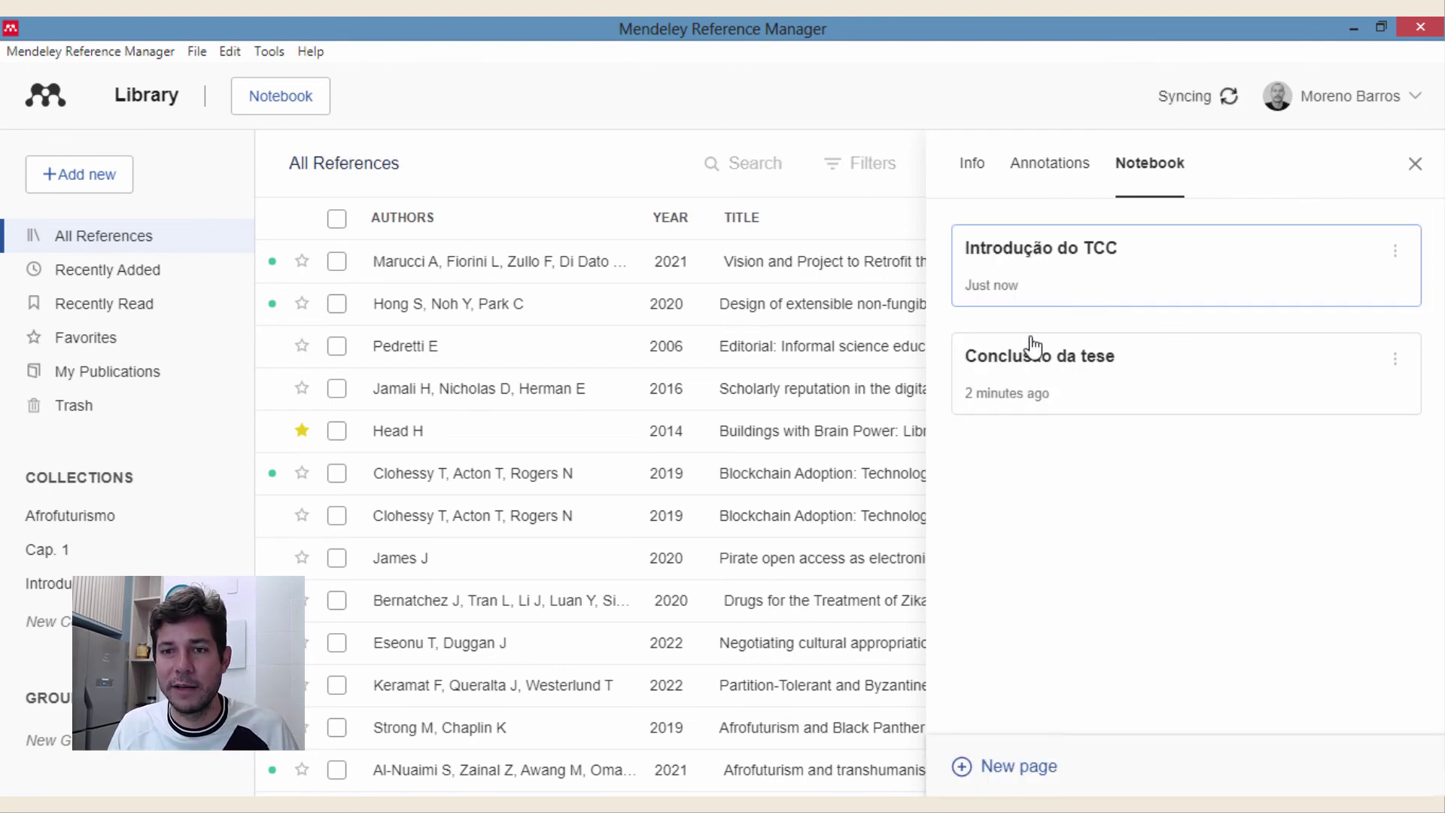
Step: Export the Introdução do TCC notebook page as an .rtf file to the desktop (Área de Trabalho)
left_click(1397, 251)
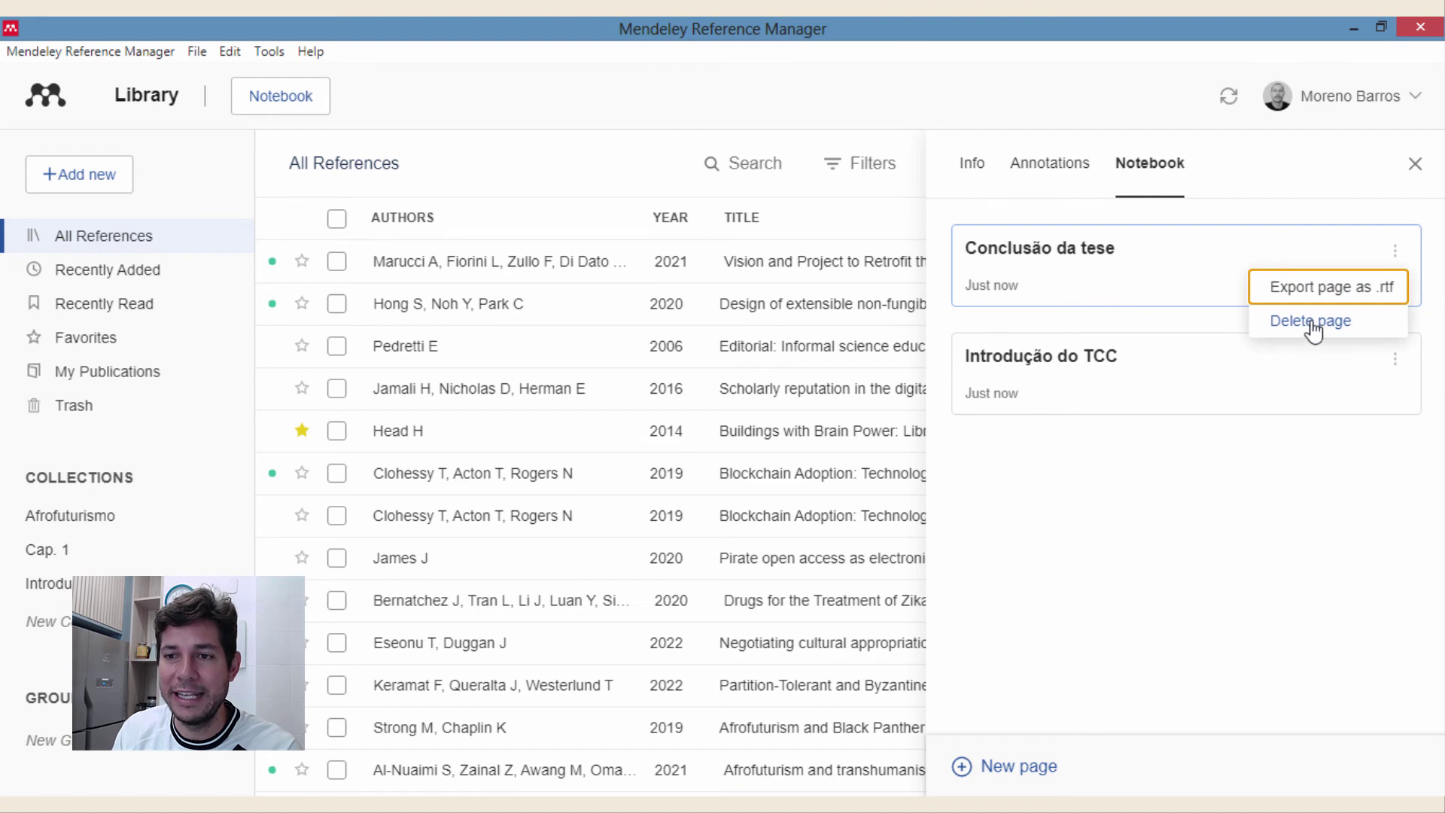
left_click(1284, 372)
left_click(1387, 370)
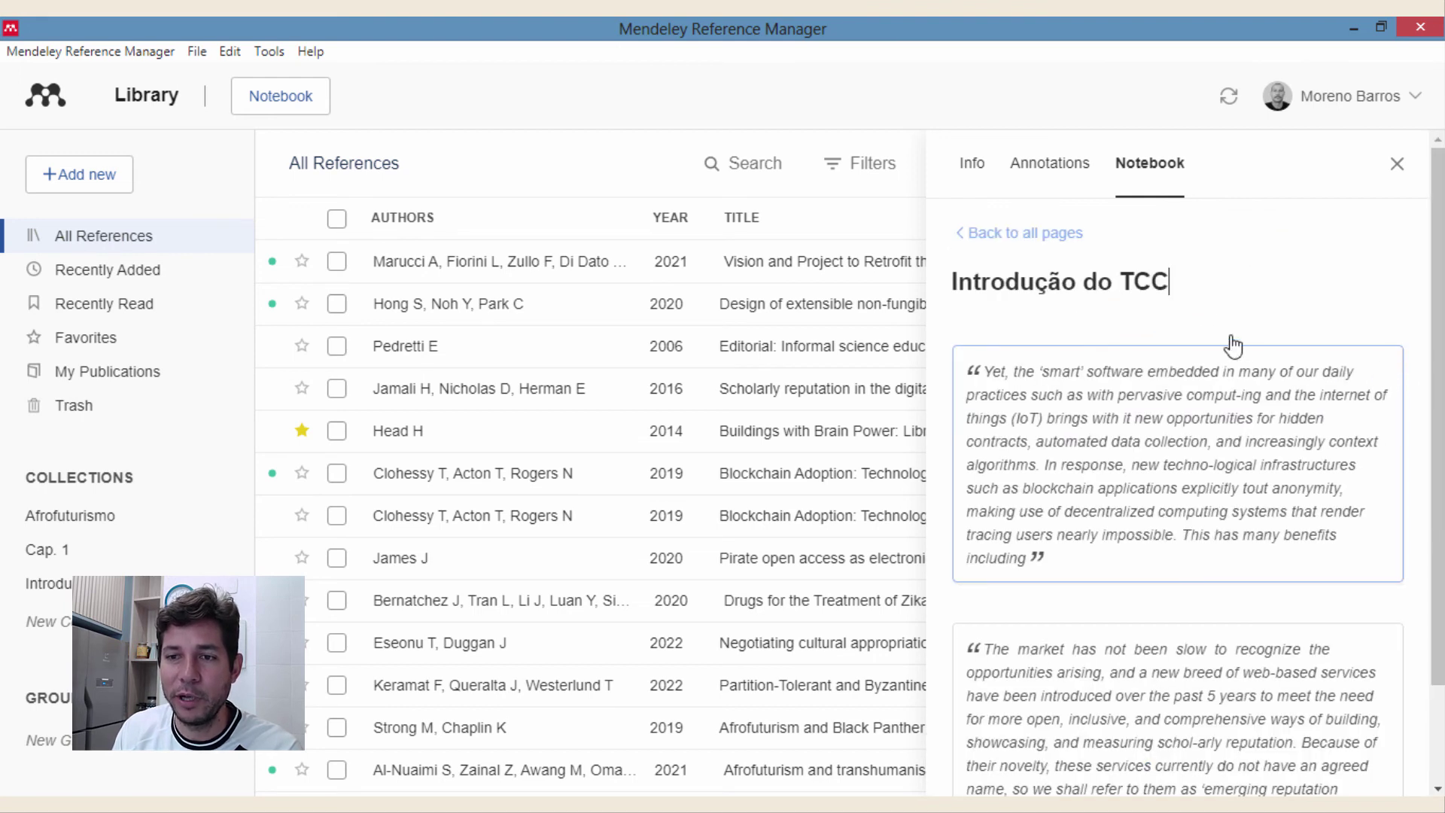
left_click(1063, 238)
left_click(1395, 359)
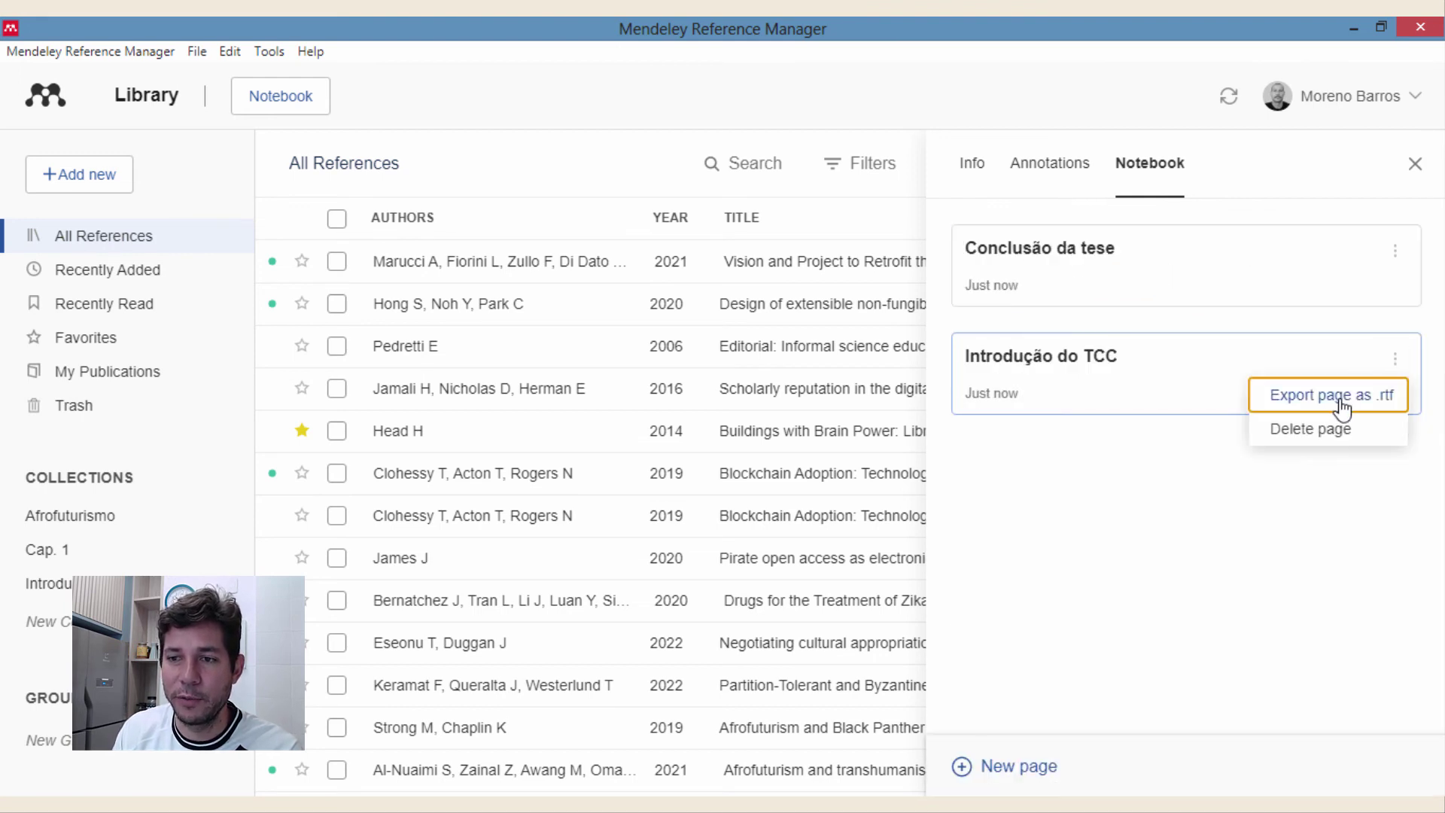
left_click(1332, 396)
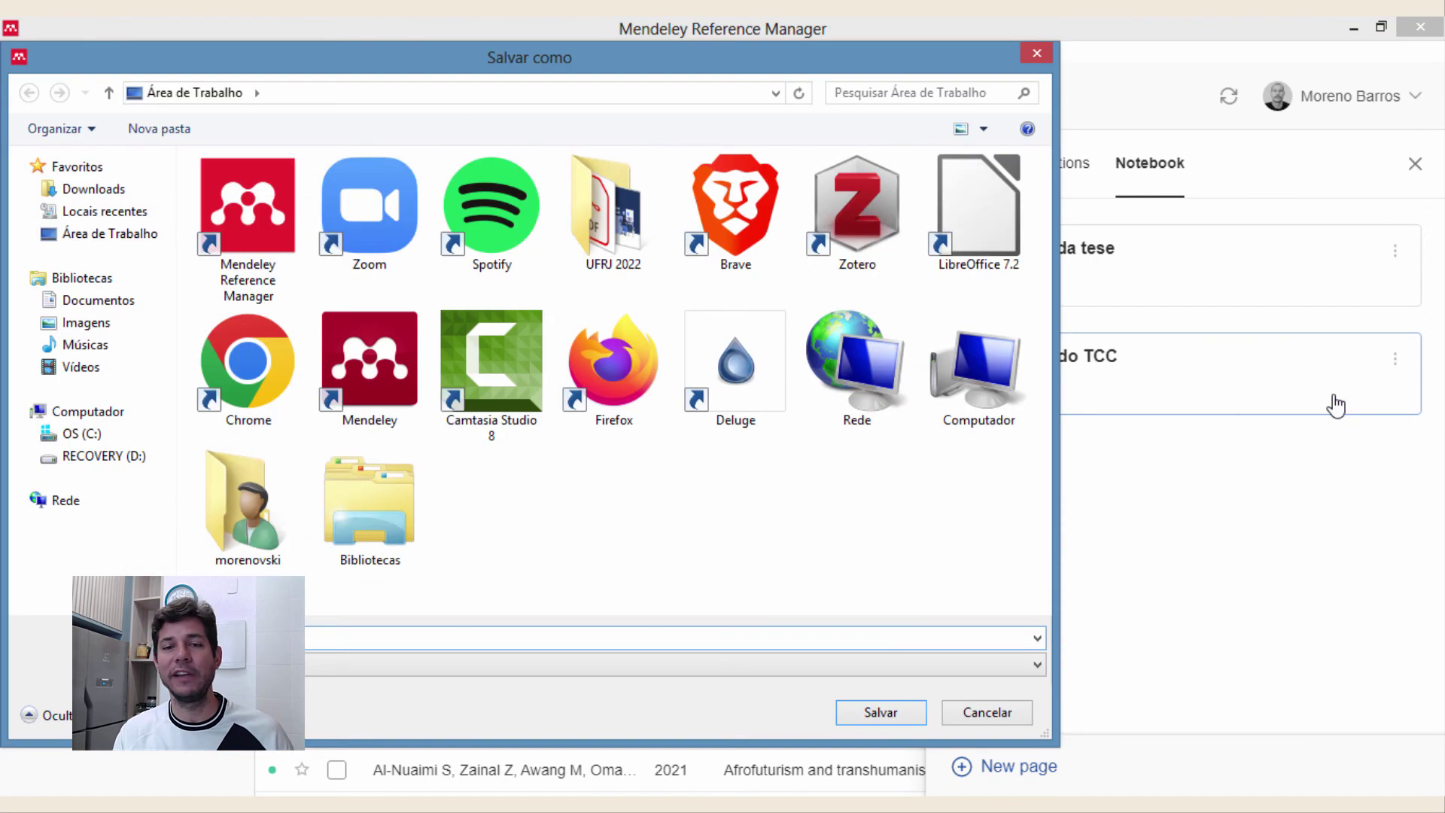
left_click(895, 714)
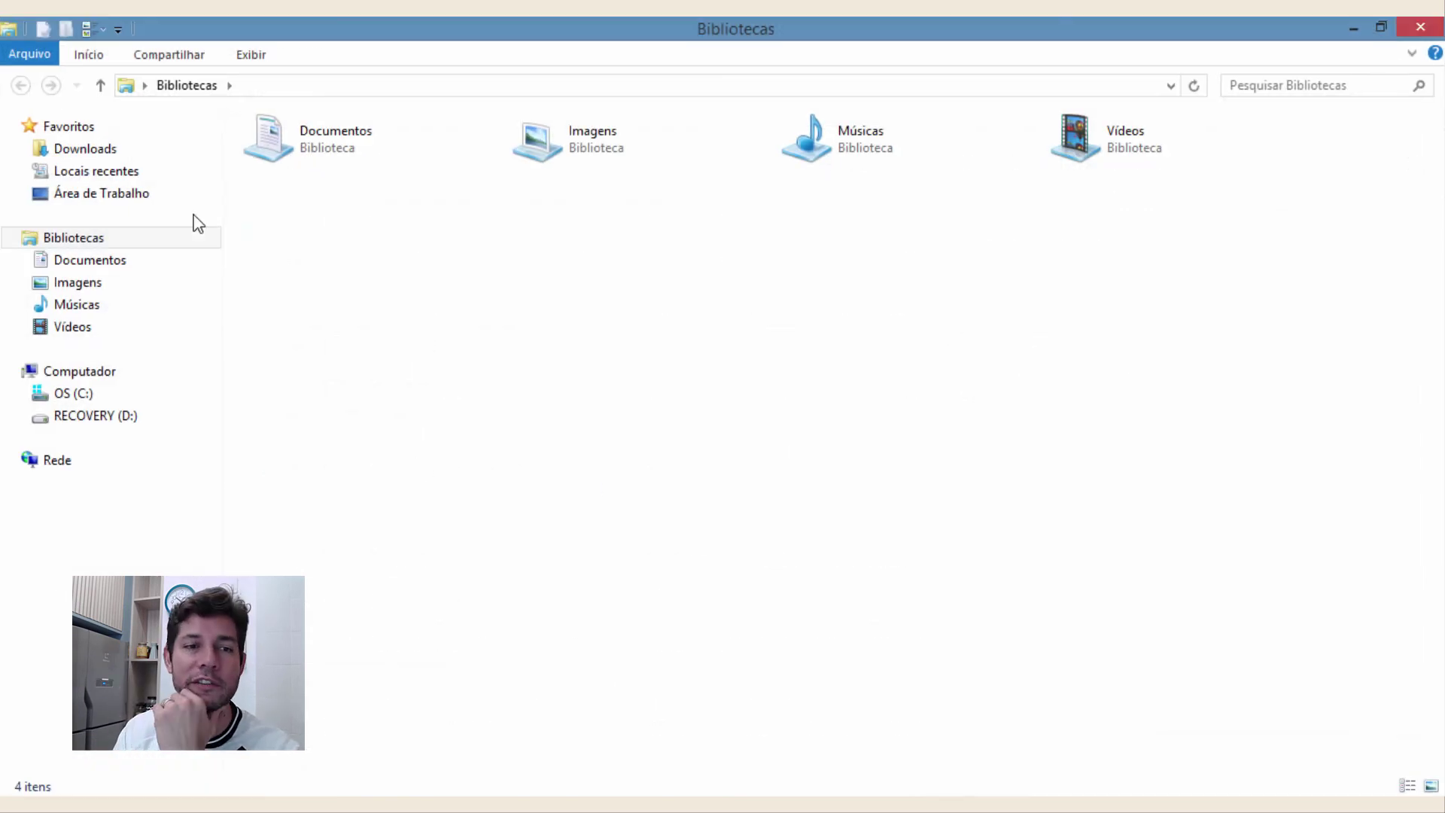
Step: Open the exported Introdução do TCC file from the desktop folder in WordPad and examine its title, quoted passages and note
left_click(121, 197)
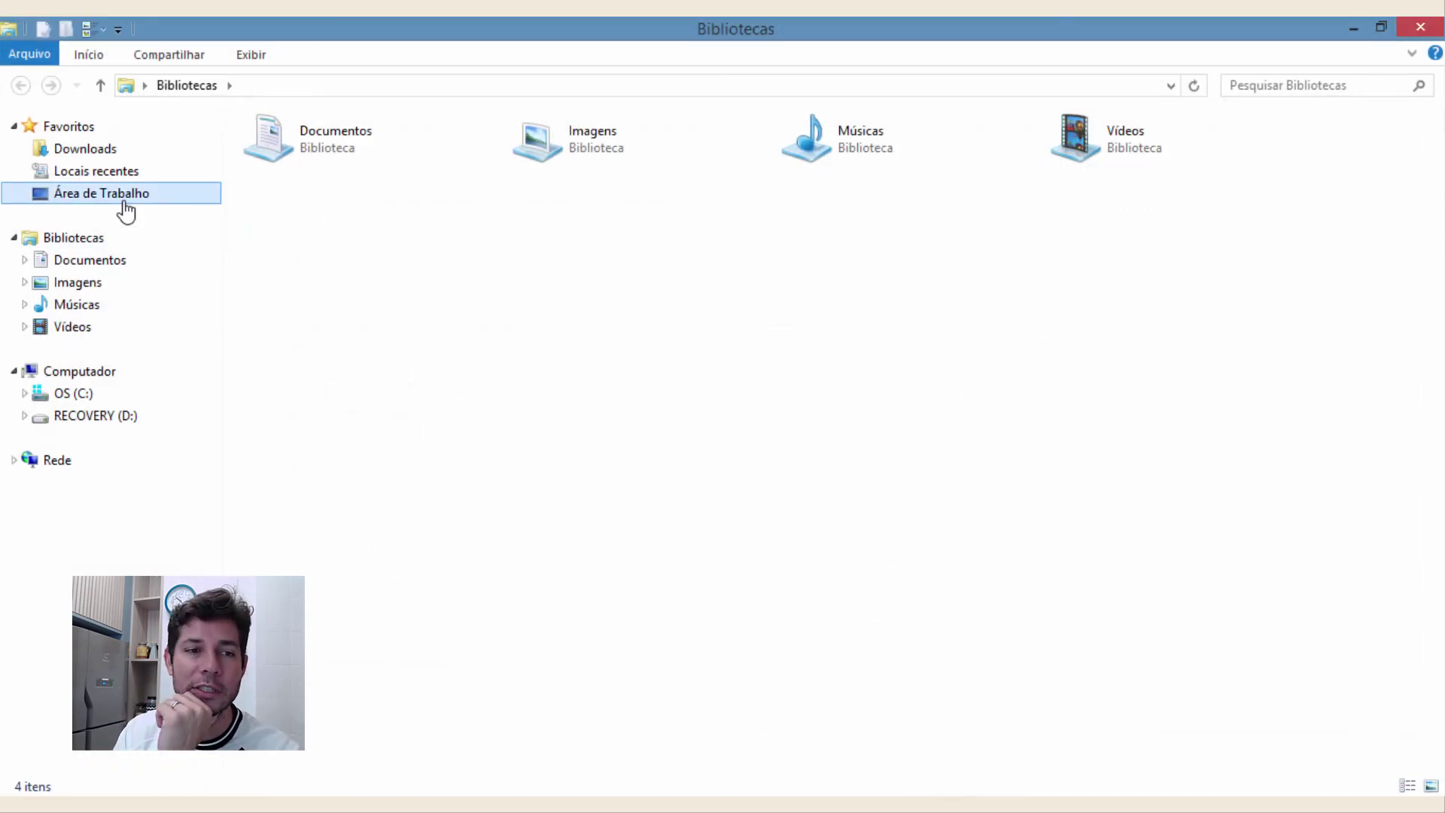
left_click(313, 201)
double_click(312, 201)
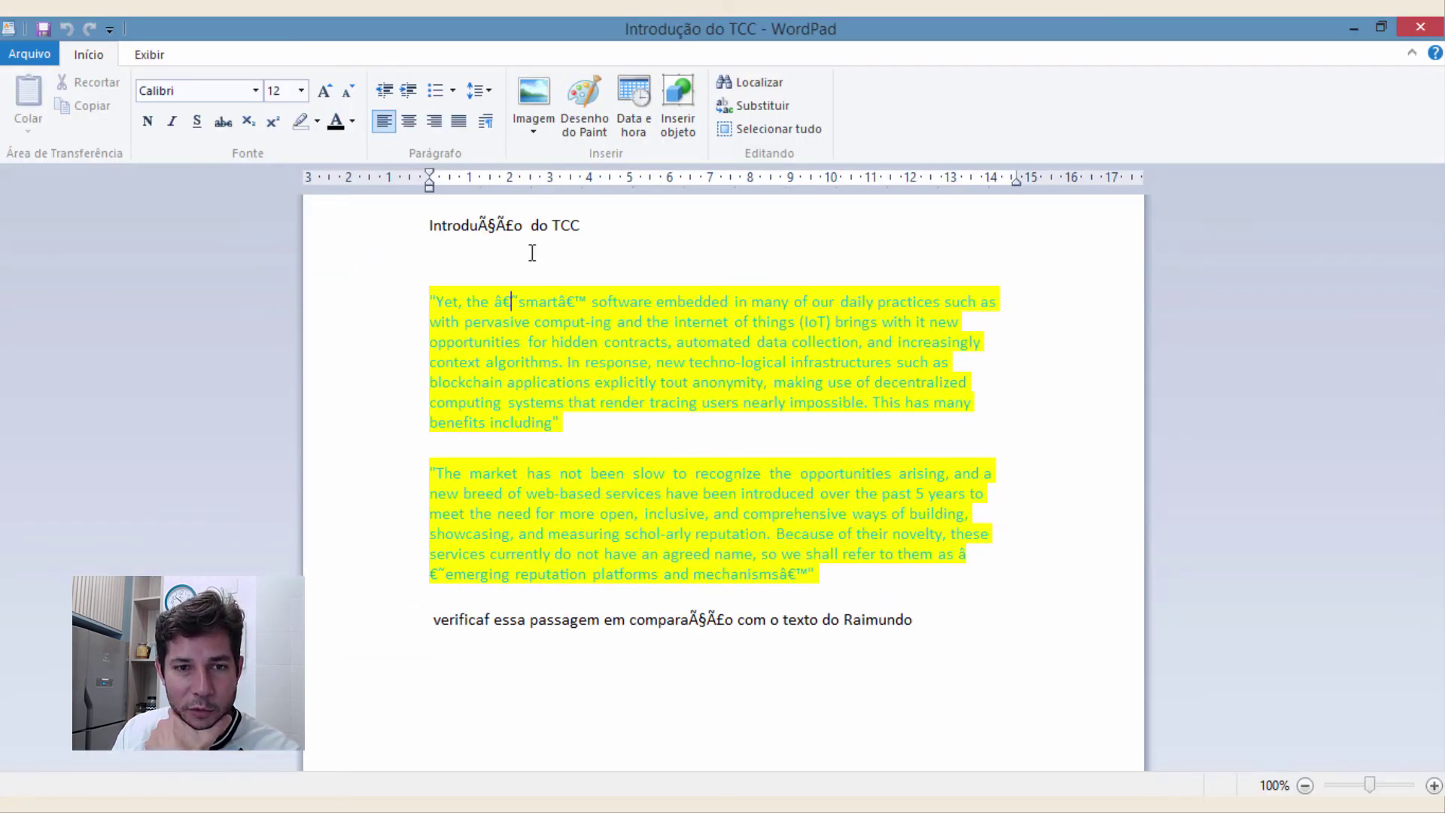
key("shift+Right")
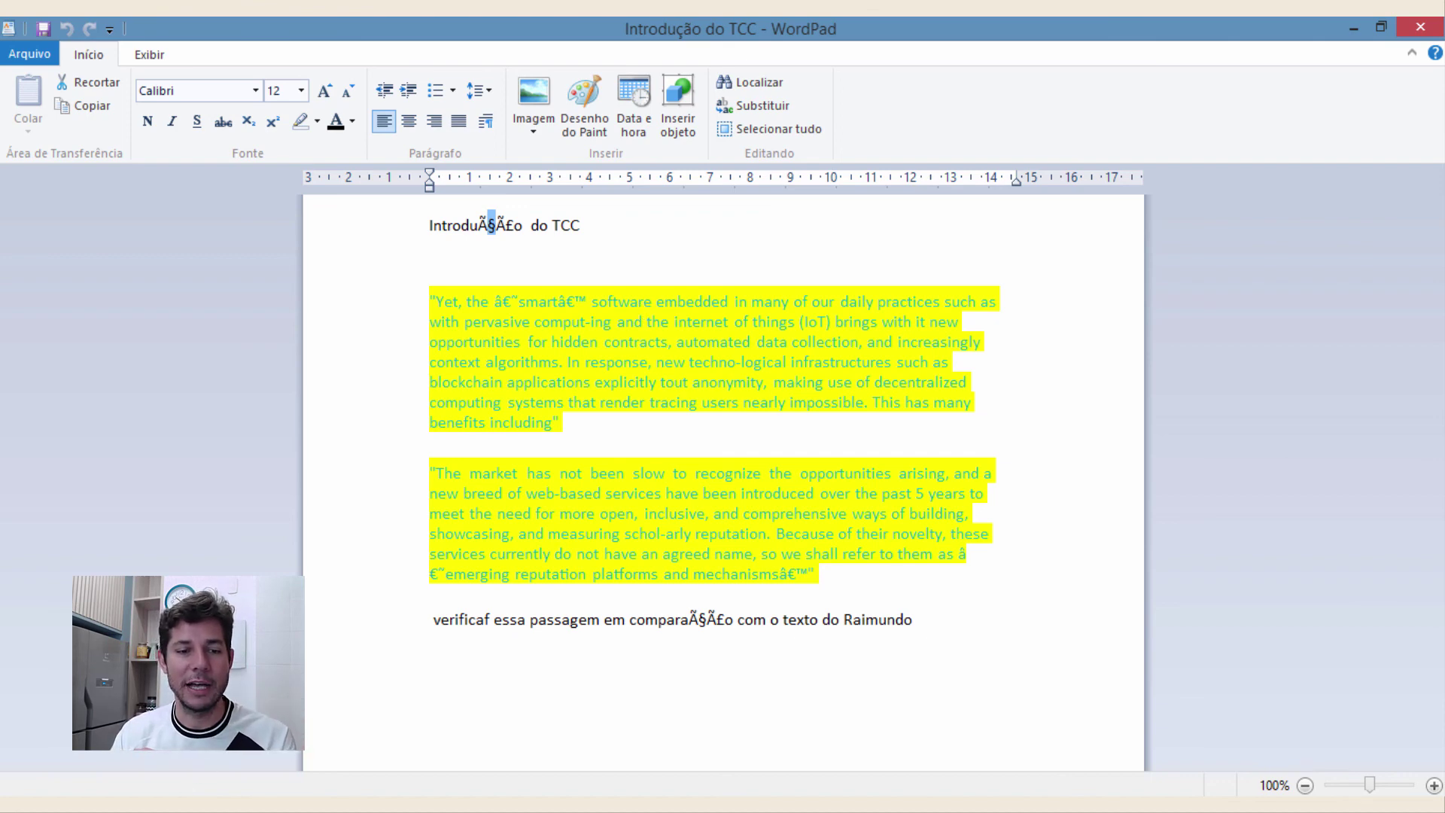
Step: Switch back to Mendeley Reference Manager, view the annotations and info views, and close the side panel
key("alt+Tab")
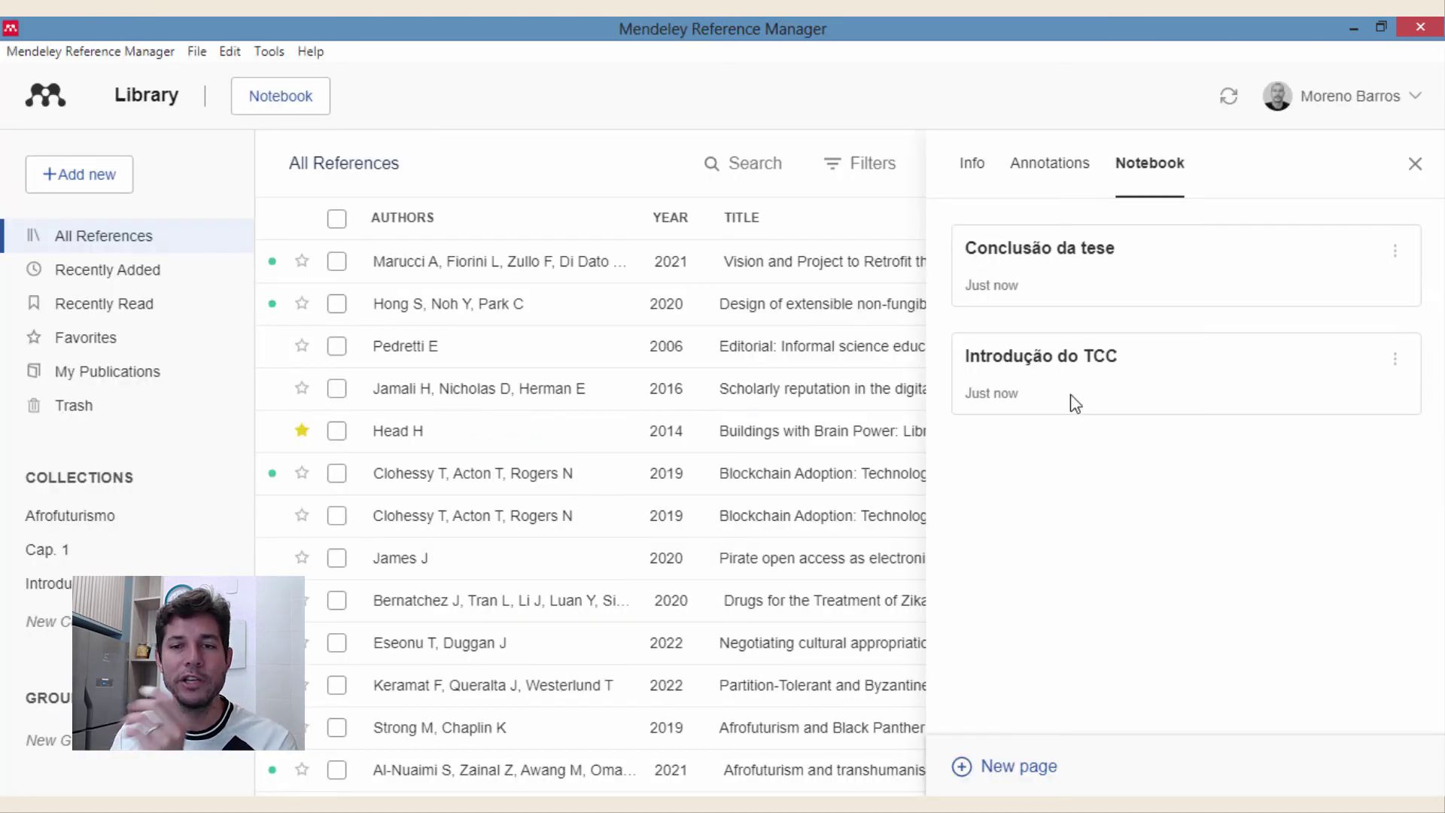
left_click(1057, 188)
left_click(969, 173)
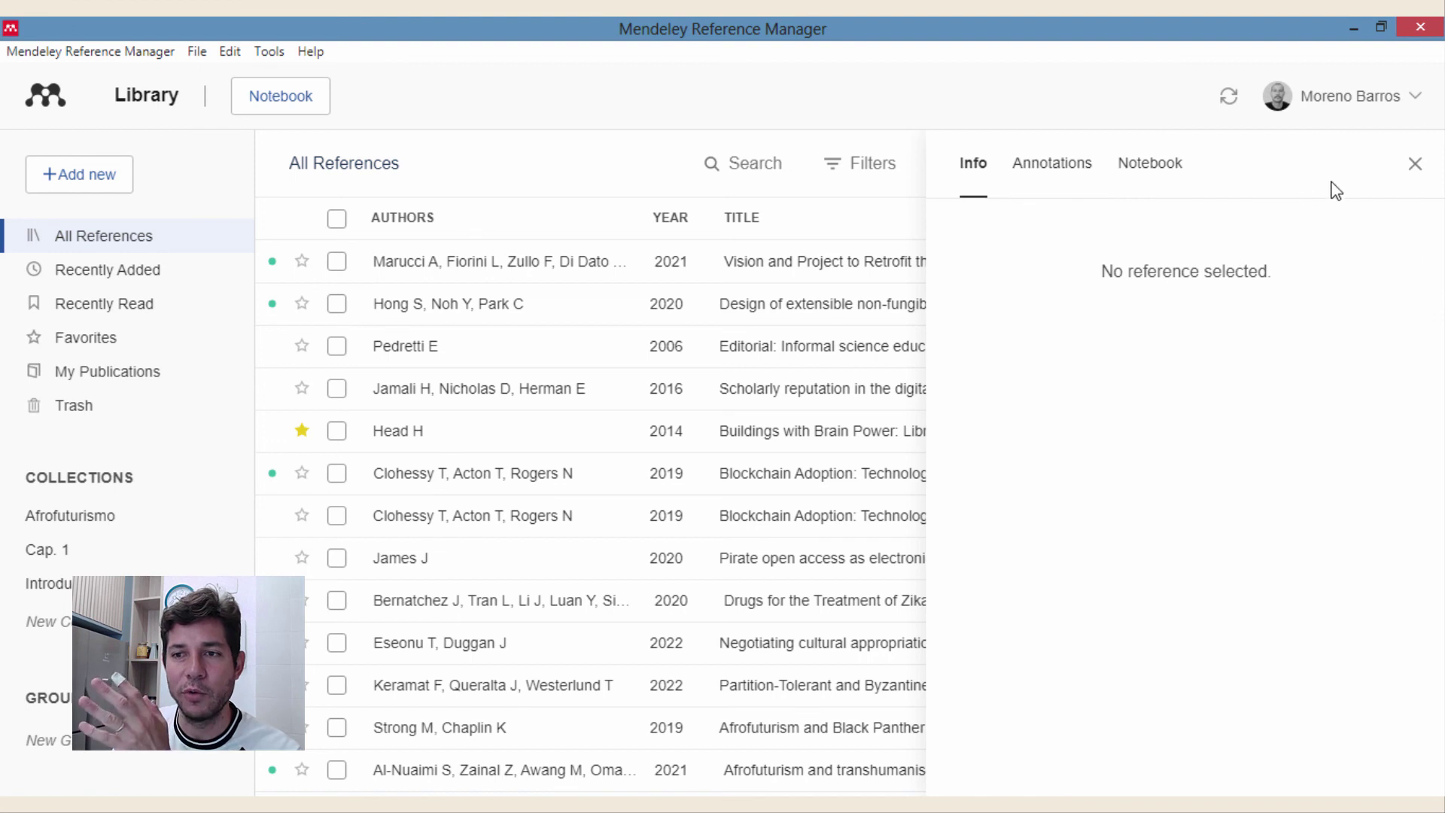
left_click(1414, 167)
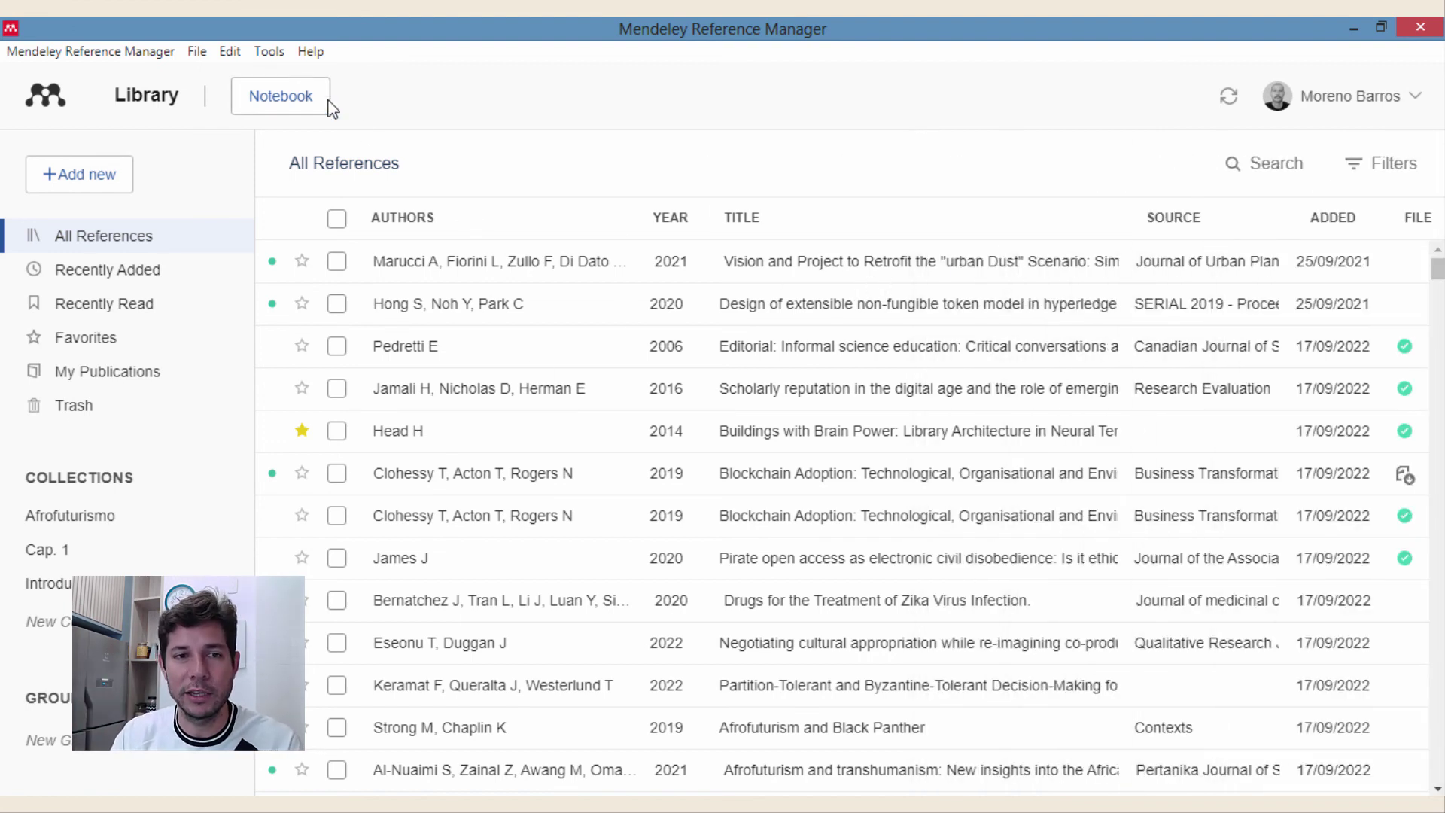
Step: View the details of the reference "Design of extensible non-fungible token model in hyperledger fabric", then close them and browse further references
left_click(756, 305)
scroll(891, 361, "down", 5)
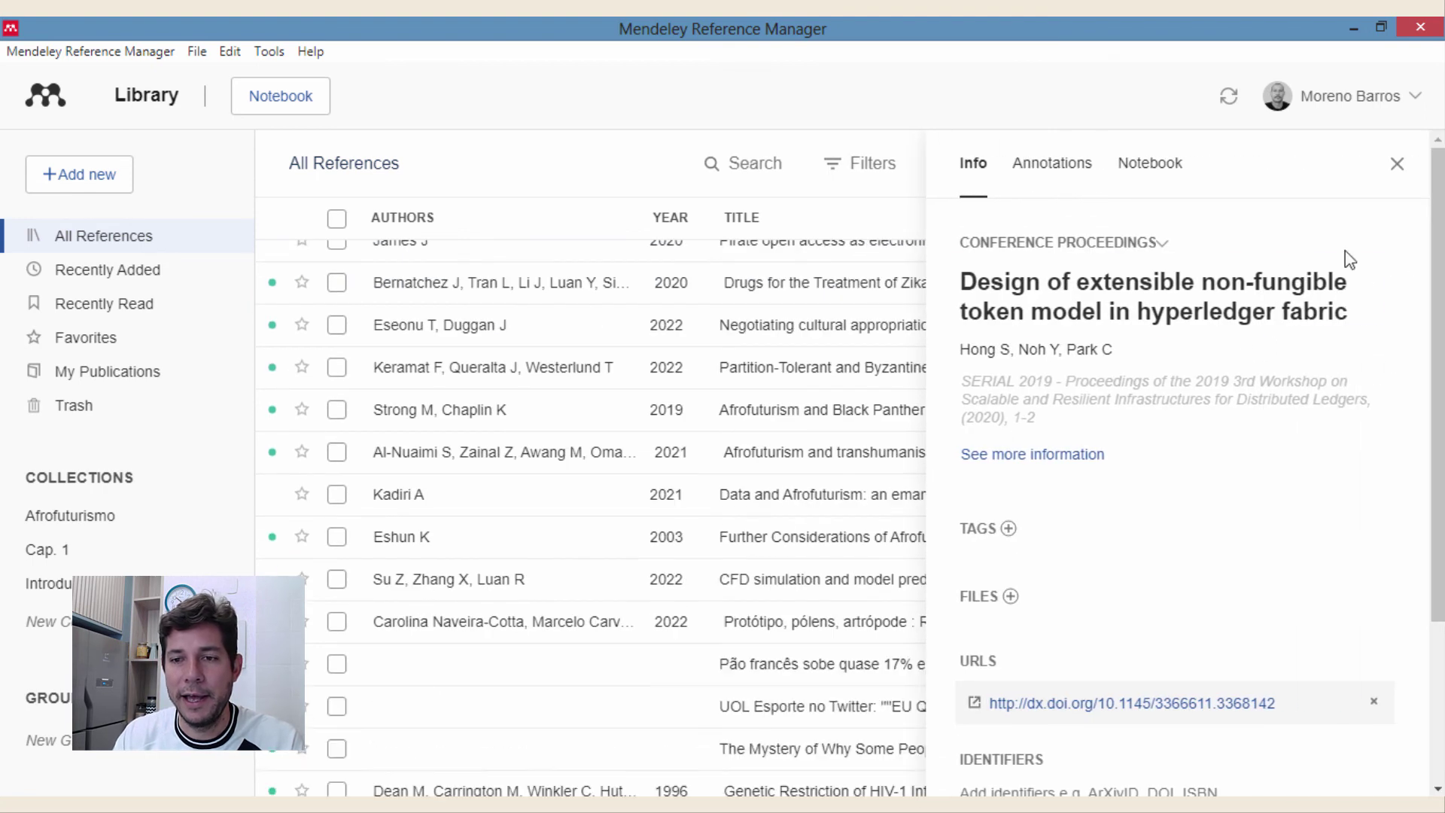
left_click(1396, 163)
scroll(989, 527, "down", 7)
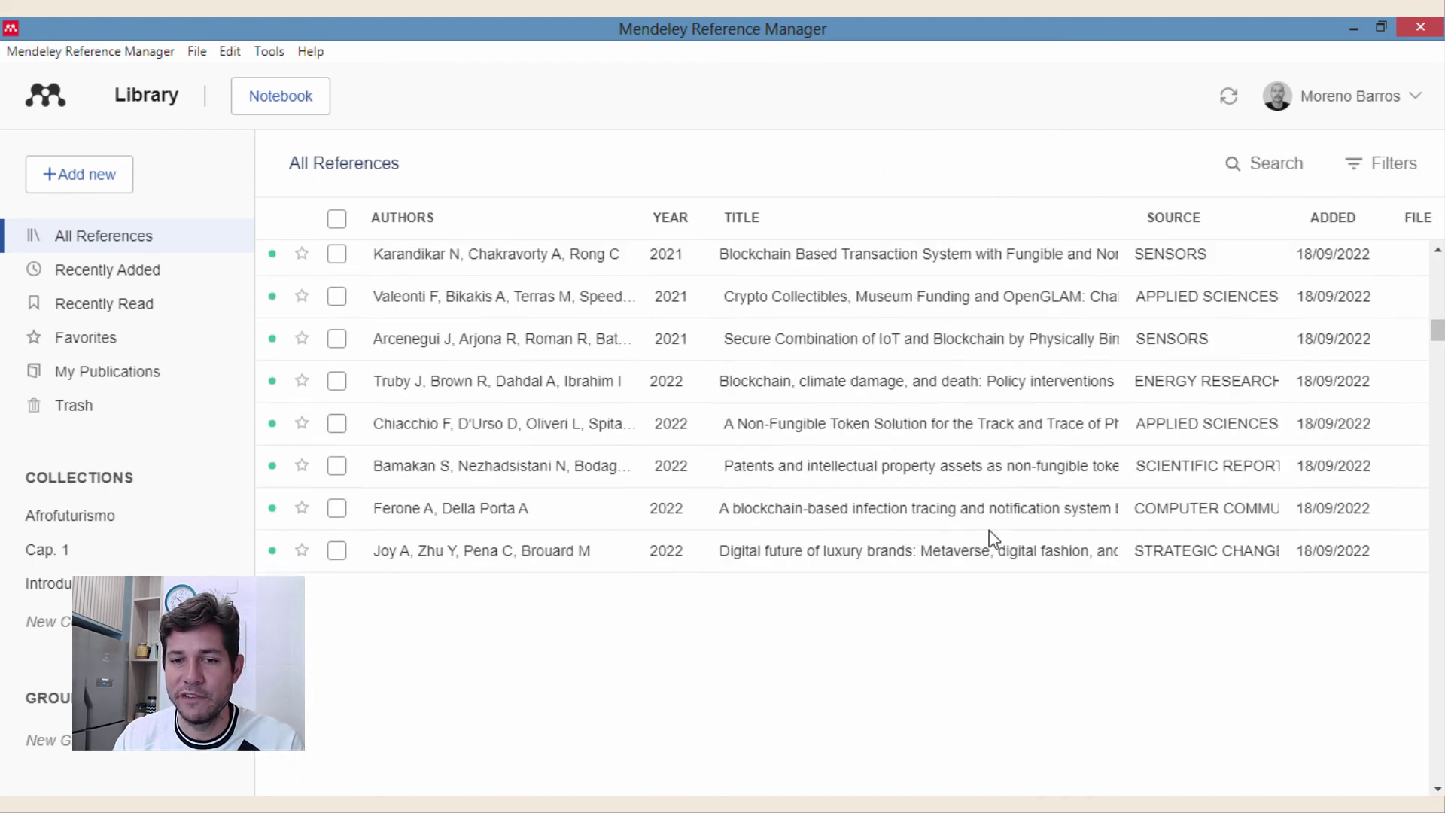
Step: Select the reference "A blockchain-based infection tracing and notification system by non-fungible tokens", check its annotations and the notebook pages, and close the details
left_click(919, 428)
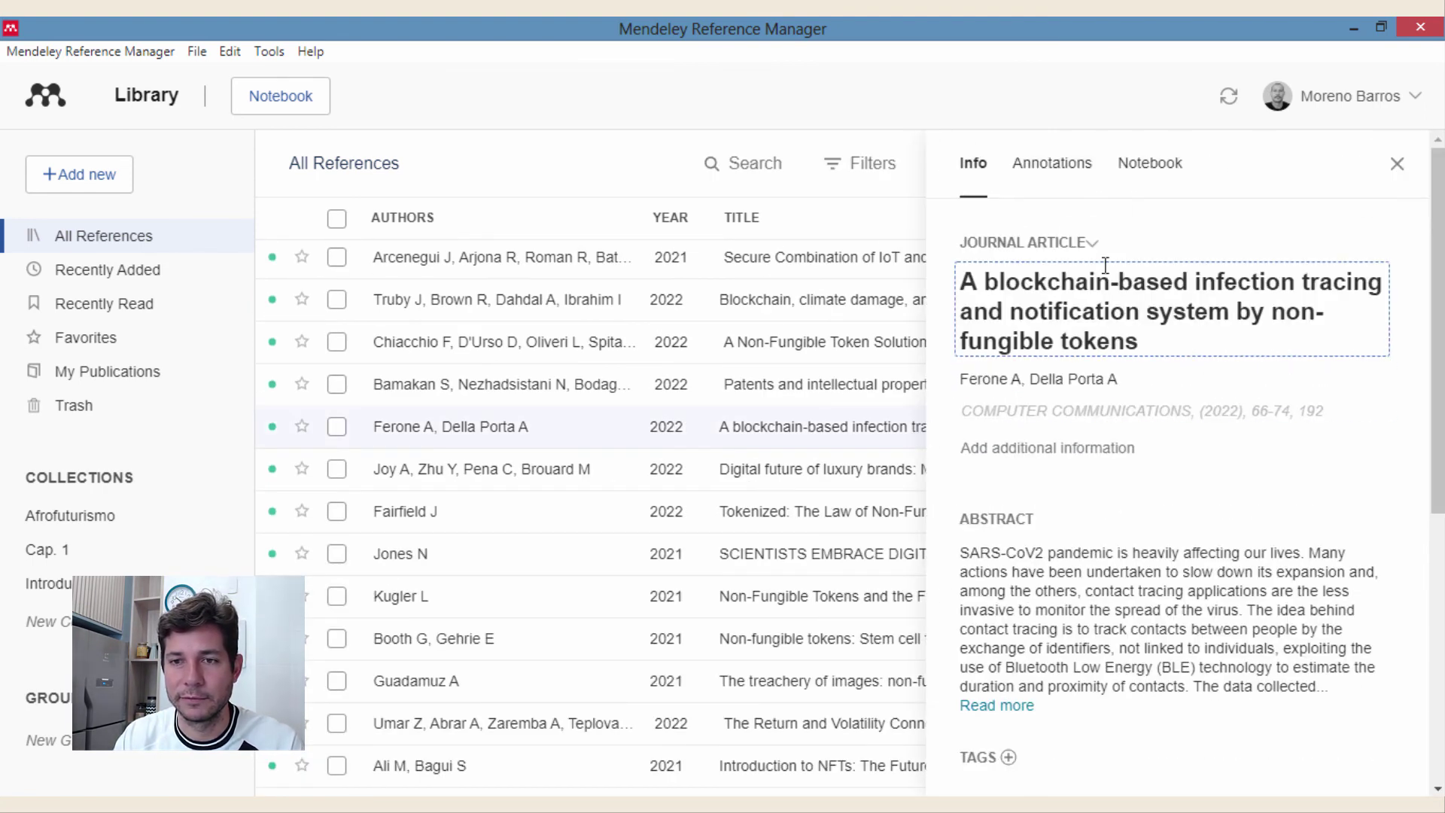
left_click(1062, 168)
left_click(1167, 169)
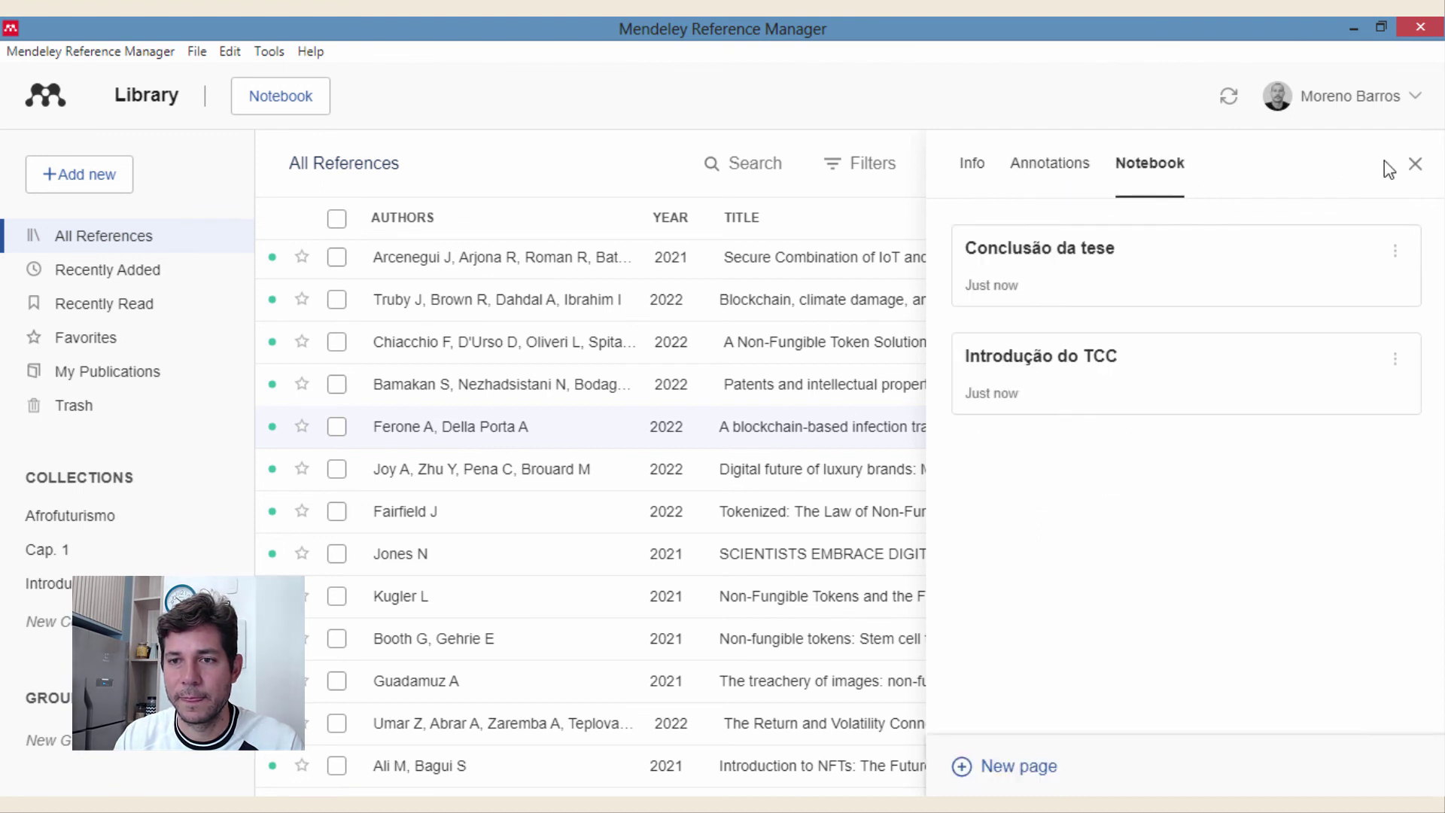
left_click(1414, 164)
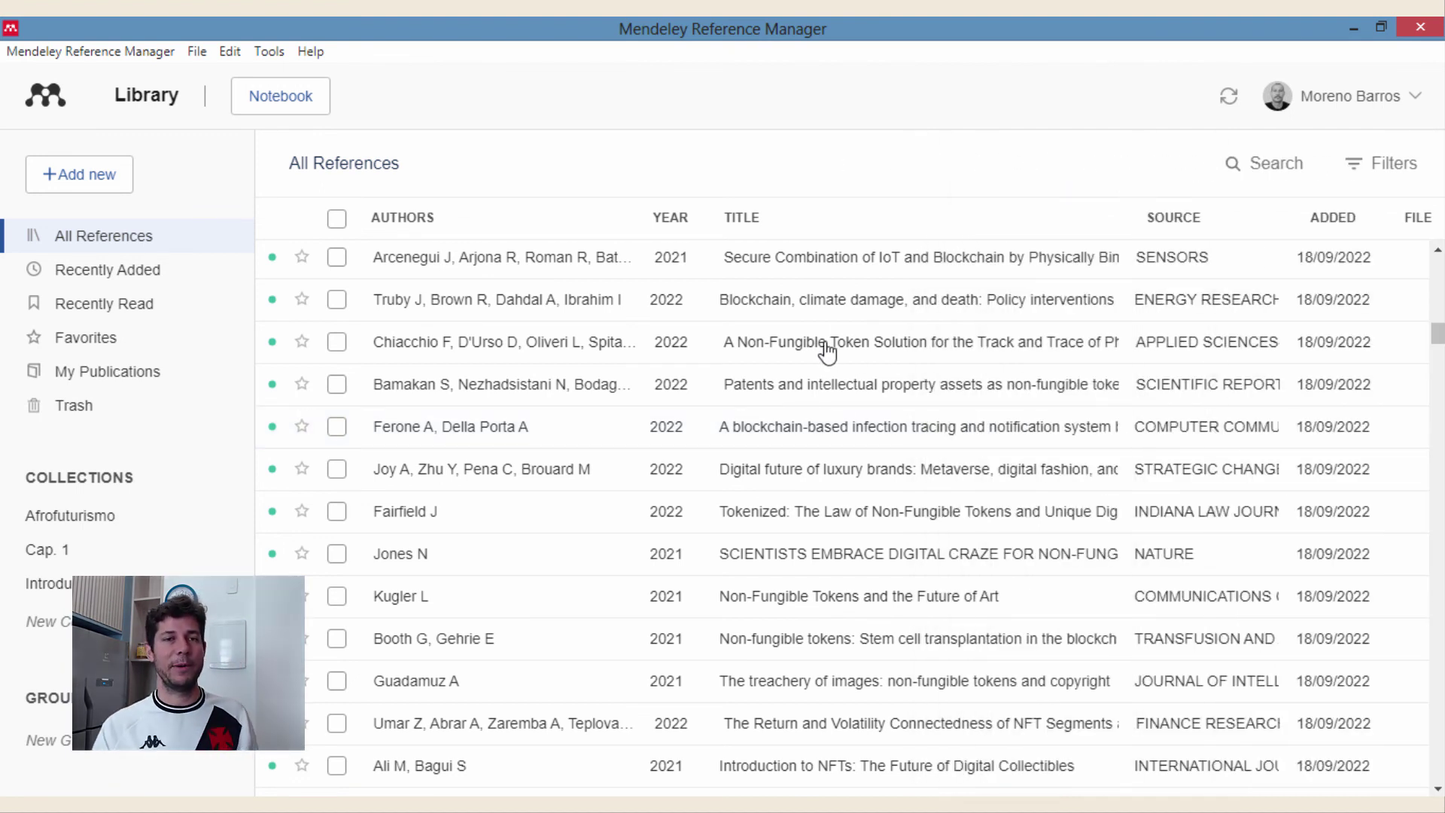